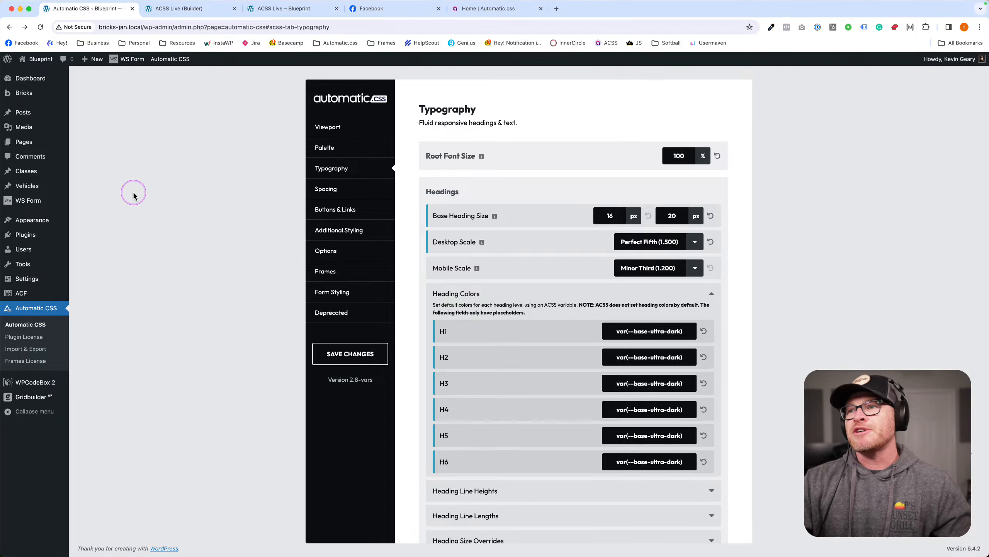
Close the Facebook and Automatic.css home tabs and reload the ACSS Live page in the Bricks builder.
{"action": "left_click", "coordinate": [439, 8]}
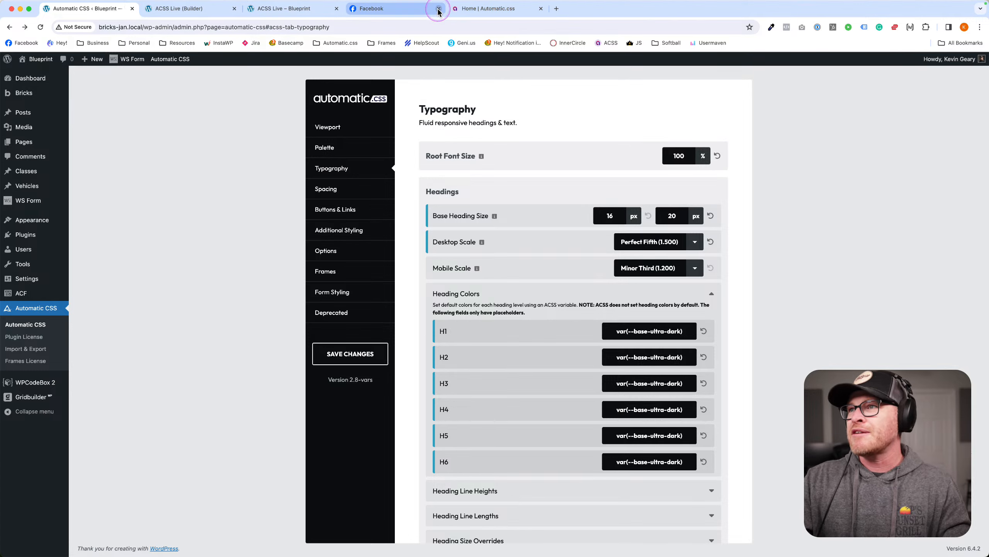
{"action": "left_click", "coordinate": [439, 8]}
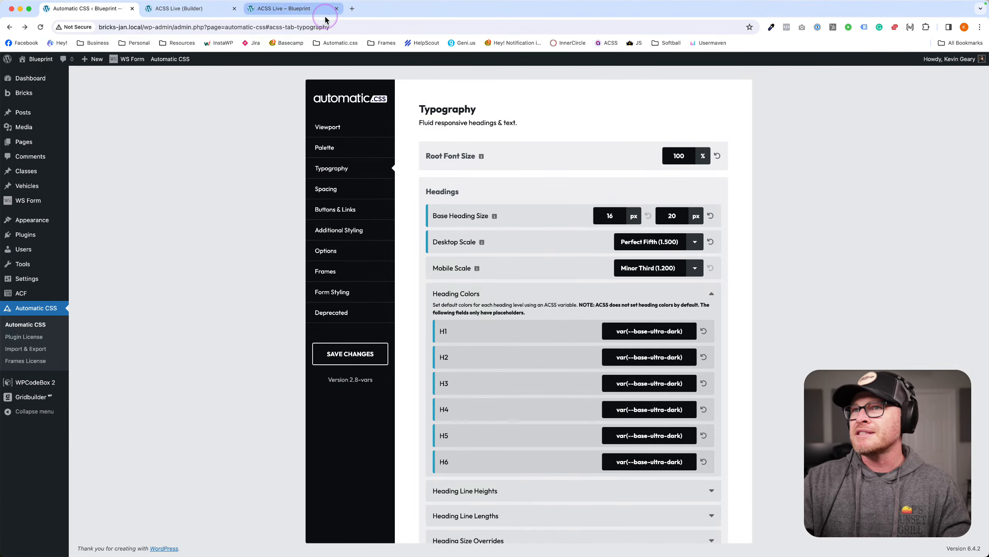
{"action": "left_click", "coordinate": [321, 10]}
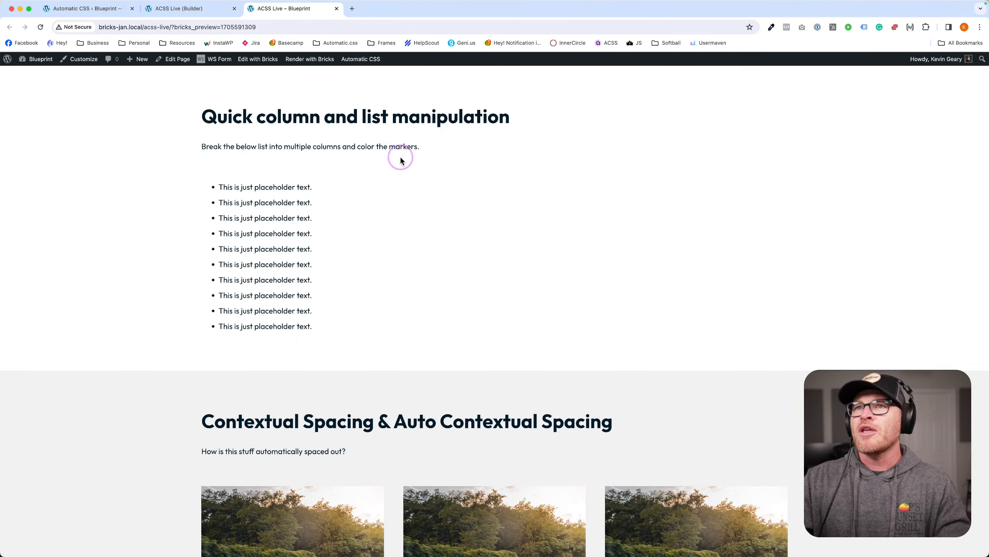
{"action": "left_click", "coordinate": [180, 9]}
{"action": "key", "text": "super+r"}
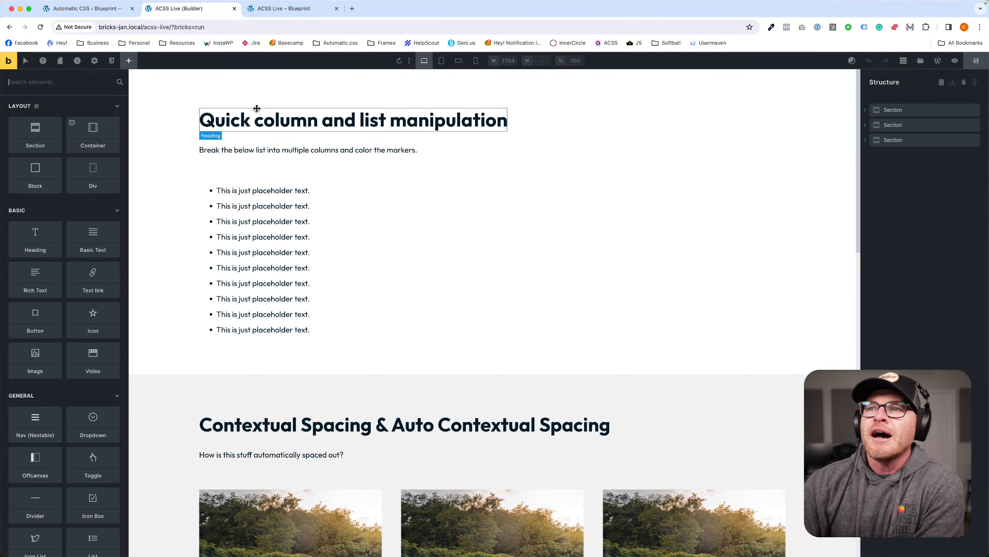
Select the Rich Text placeholder bullet list and open its class picker.
{"action": "left_click", "coordinate": [215, 205]}
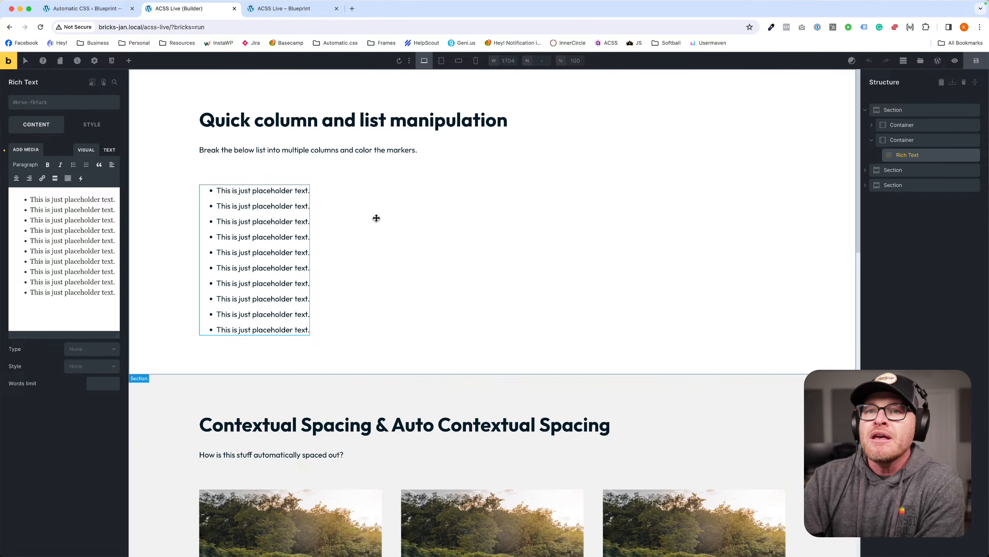
{"action": "left_click", "coordinate": [373, 219]}
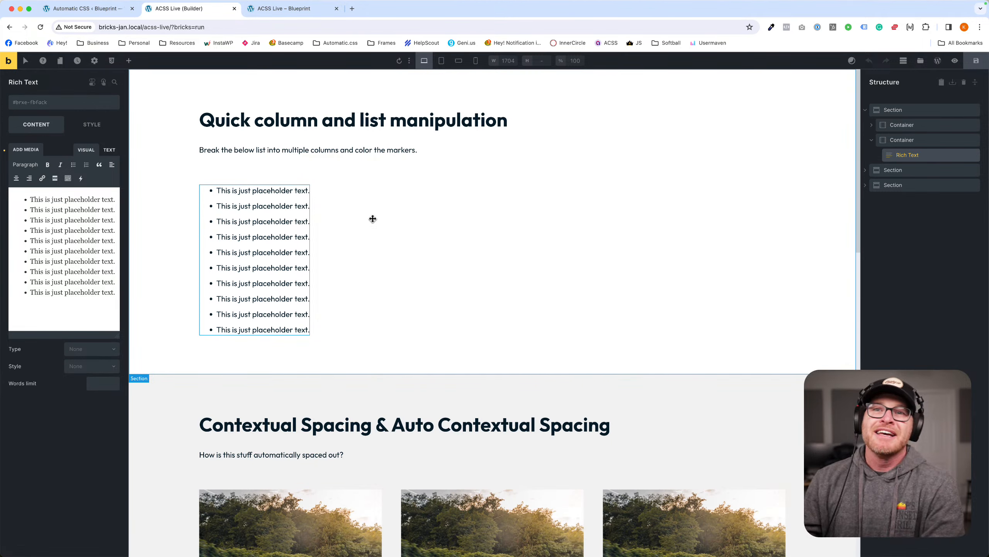
{"action": "double_click", "coordinate": [242, 150]}
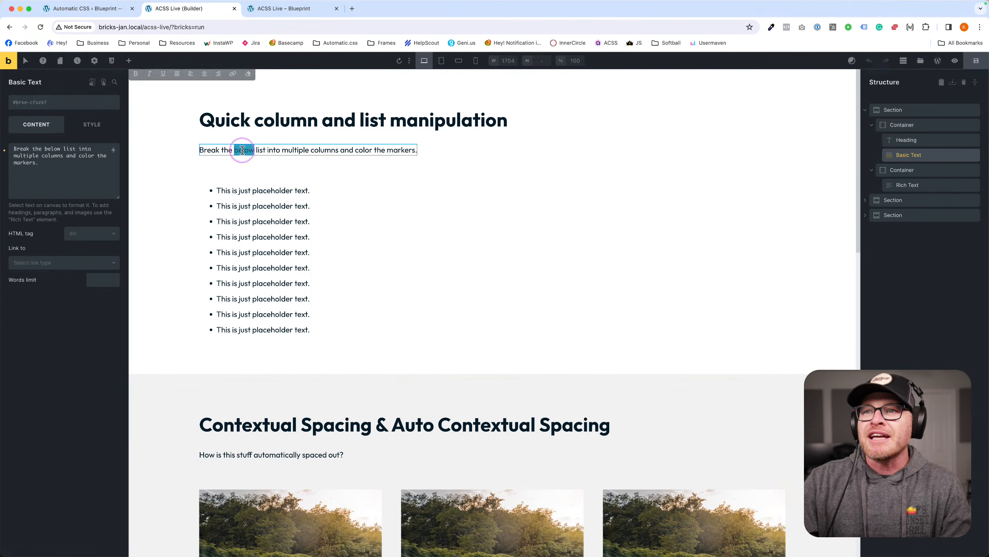
{"action": "left_click", "coordinate": [304, 174]}
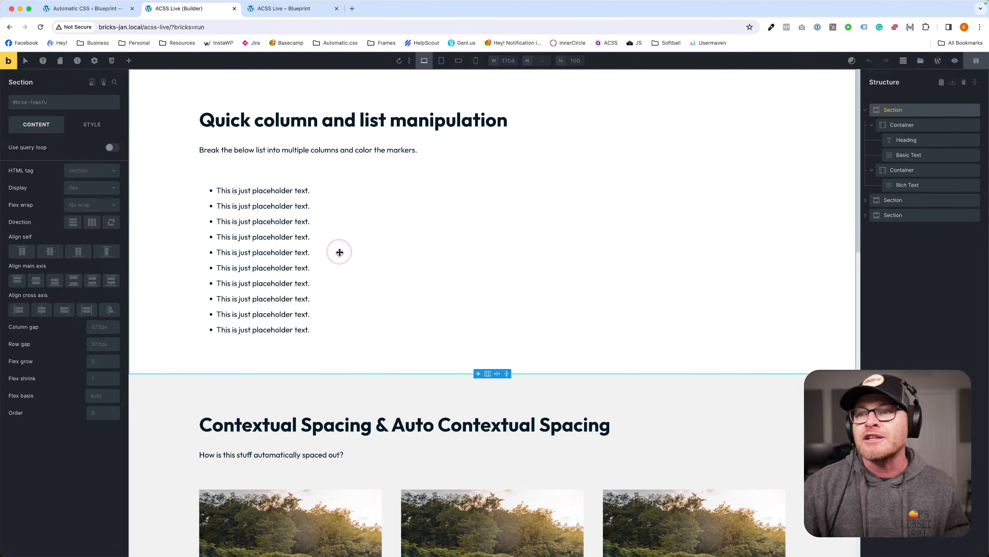
{"action": "left_click", "coordinate": [253, 229]}
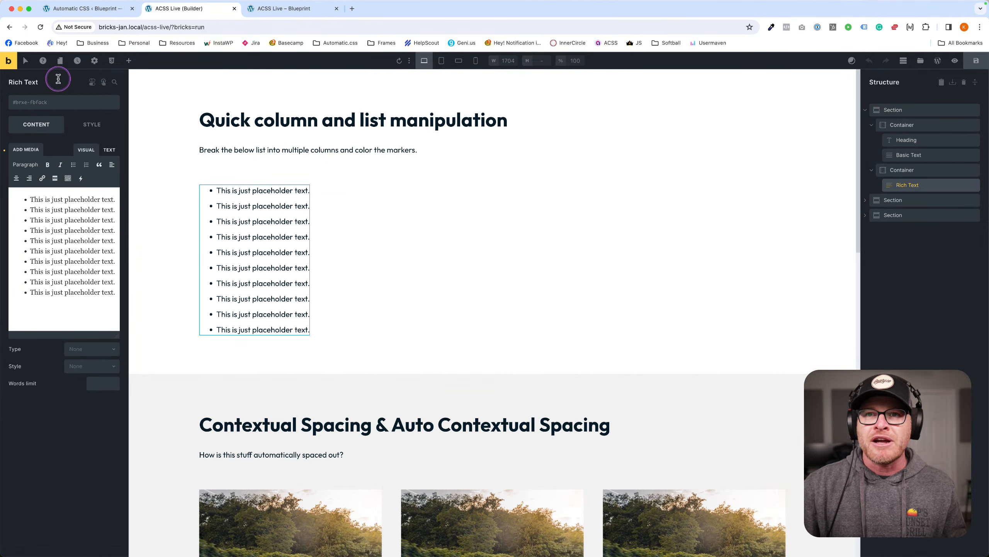
{"action": "left_click", "coordinate": [49, 102]}
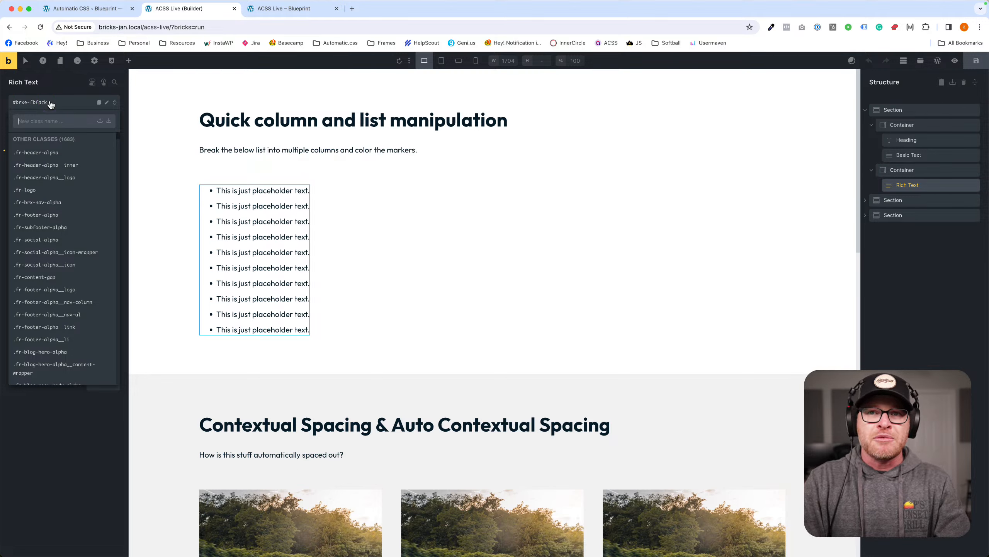
Filter the list's class picker with 'col-c' to show the column-count classes.
{"action": "type", "text": "col-c"}
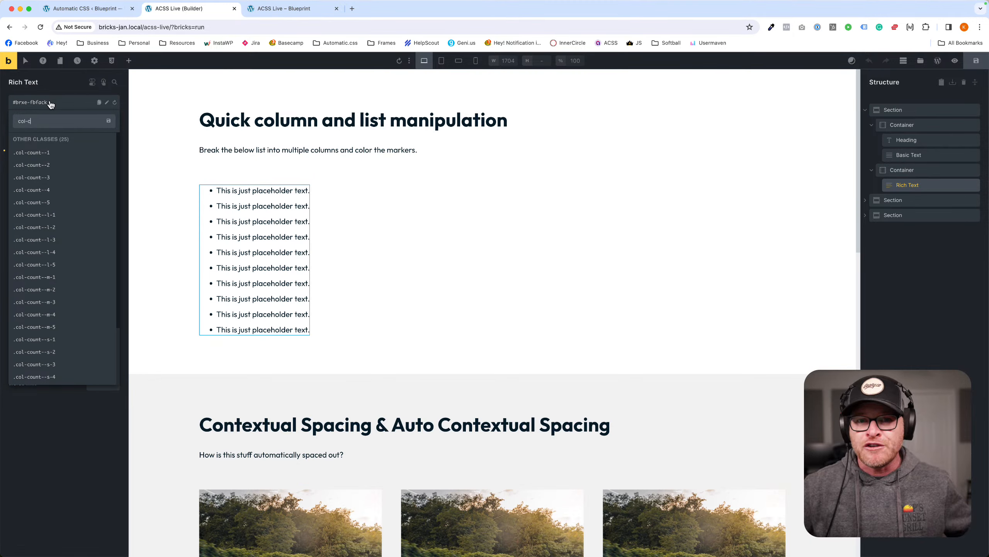
{"action": "left_click", "coordinate": [50, 103]}
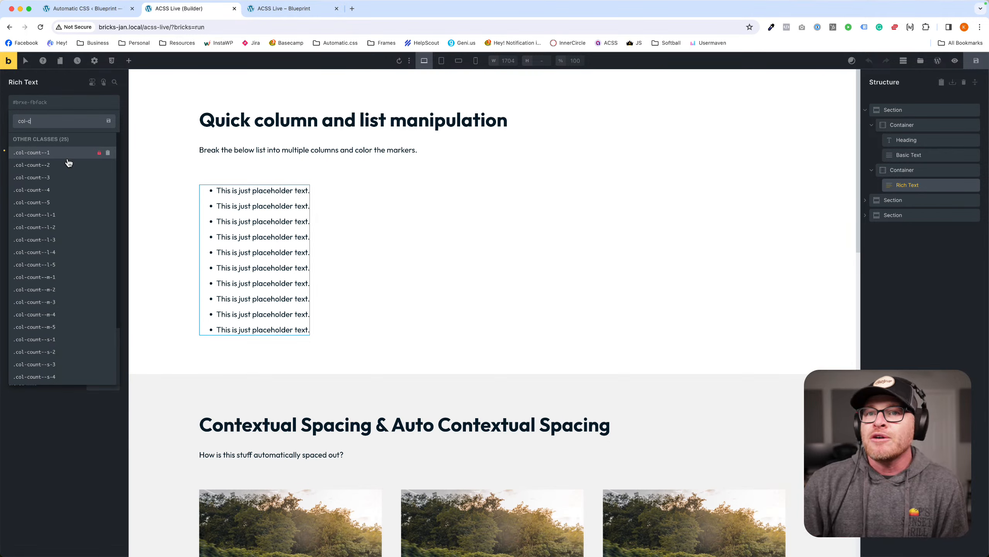
Try .col-count--2, then search 'width' and apply .col-width--m to the bullet list.
{"action": "left_click", "coordinate": [67, 164]}
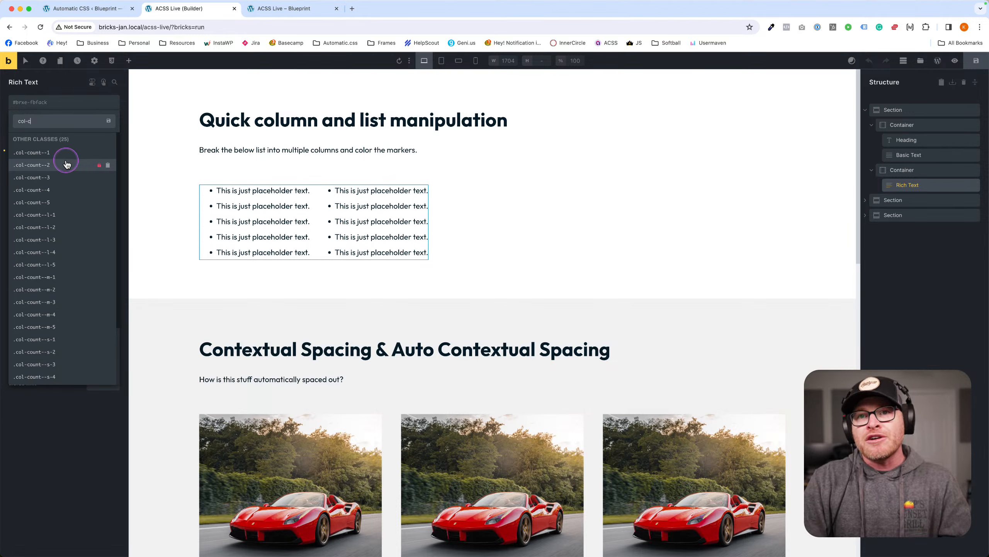
{"action": "key", "text": "BackSpace"}
{"action": "type", "text": "width"}
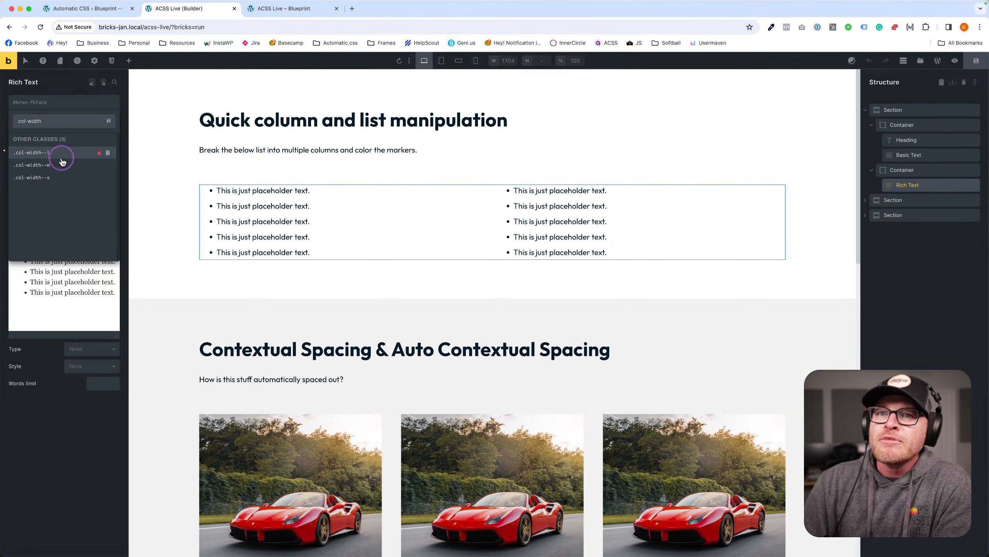
{"action": "left_click", "coordinate": [63, 181]}
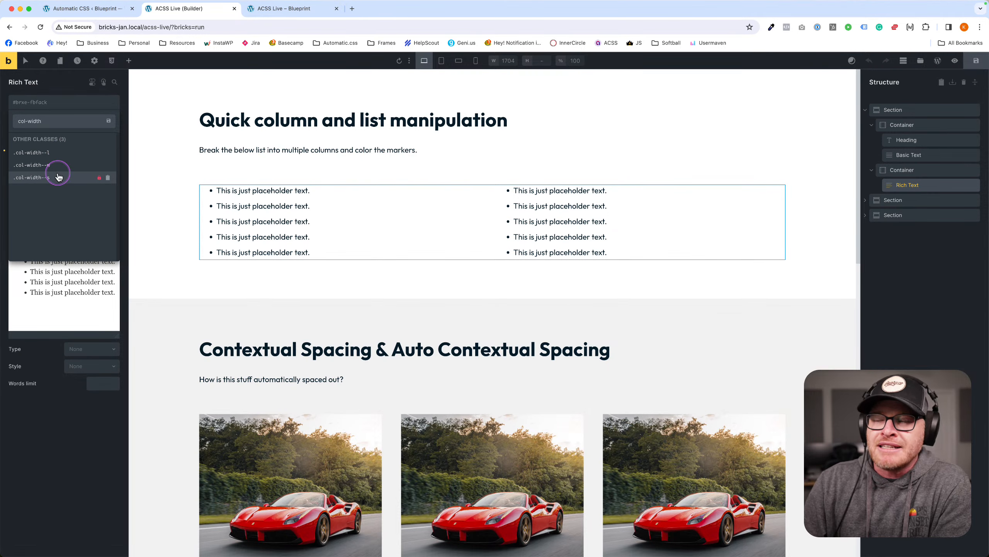
{"action": "left_click", "coordinate": [62, 169]}
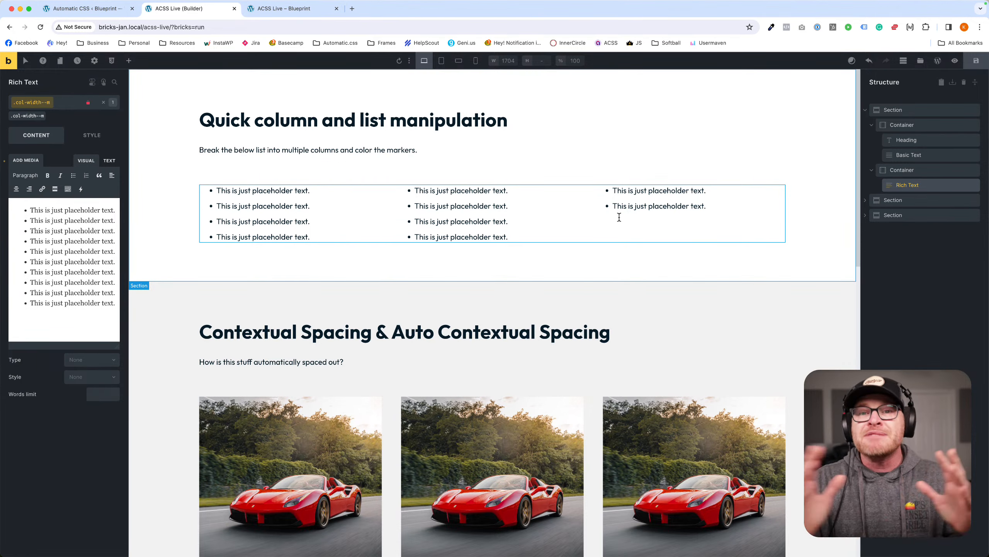
{"action": "left_click", "coordinate": [595, 223]}
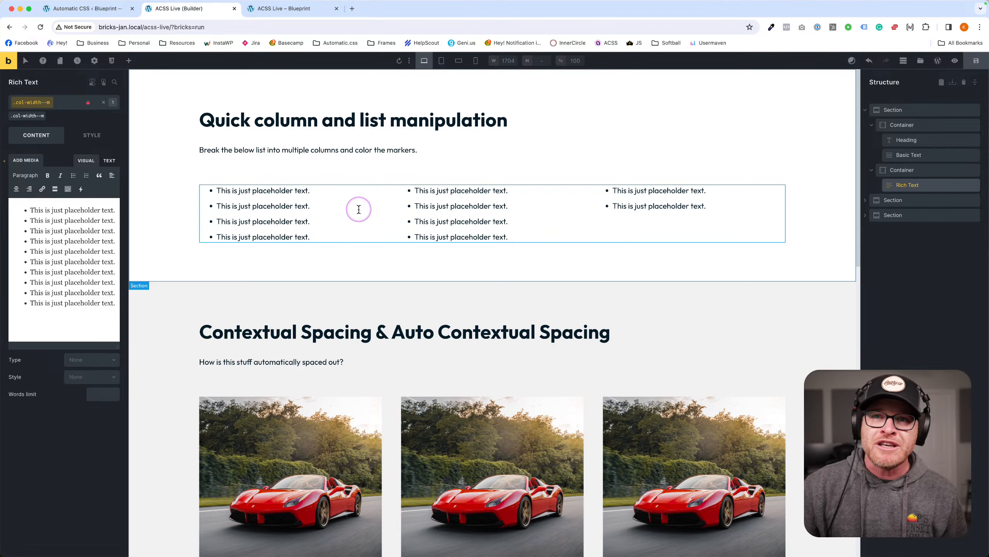
Swap the list's .col-width--m for .col-width--s, then settle on .col-width--l.
{"action": "left_click", "coordinate": [51, 106]}
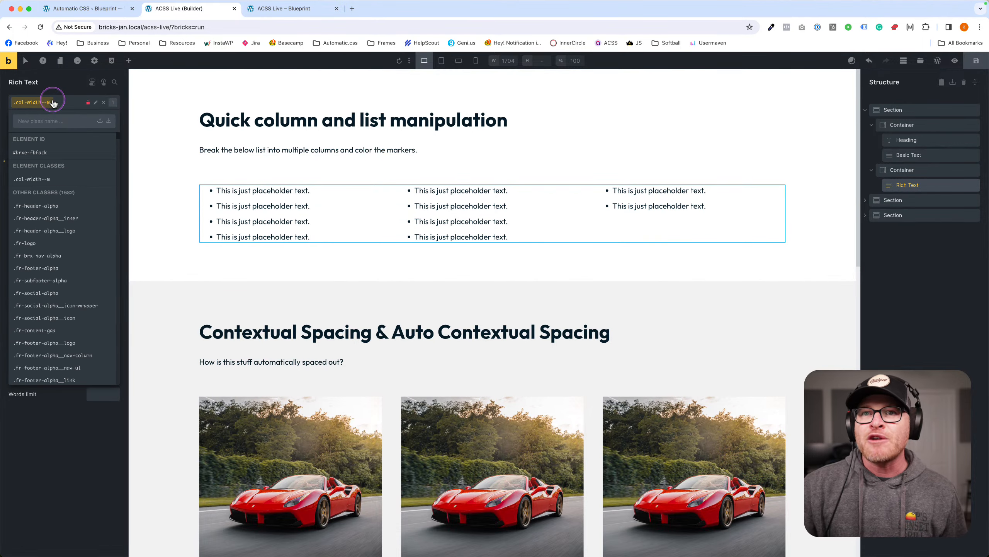
{"action": "left_click", "coordinate": [54, 104]}
{"action": "left_click", "coordinate": [46, 113]}
{"action": "left_click", "coordinate": [46, 103]}
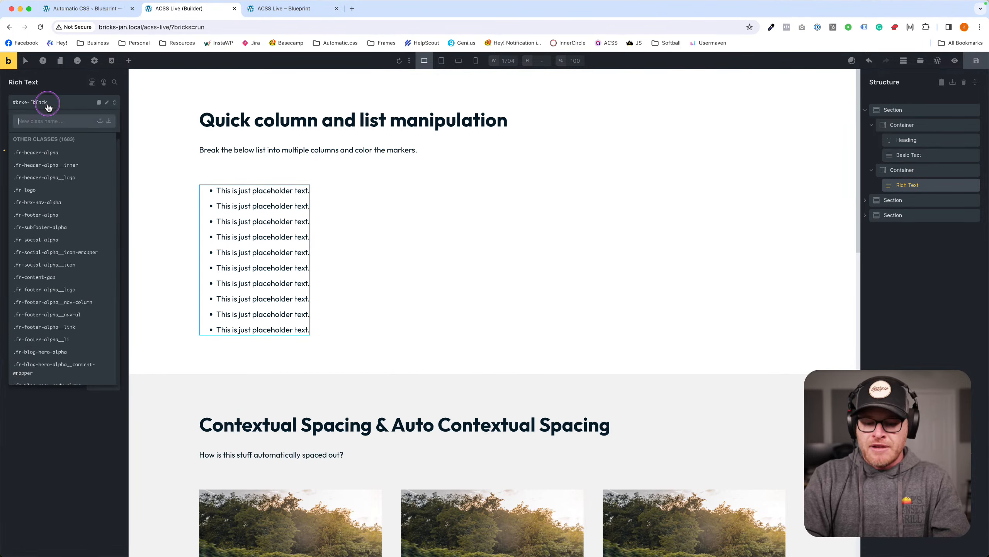
{"action": "type", "text": "col-width--s"}
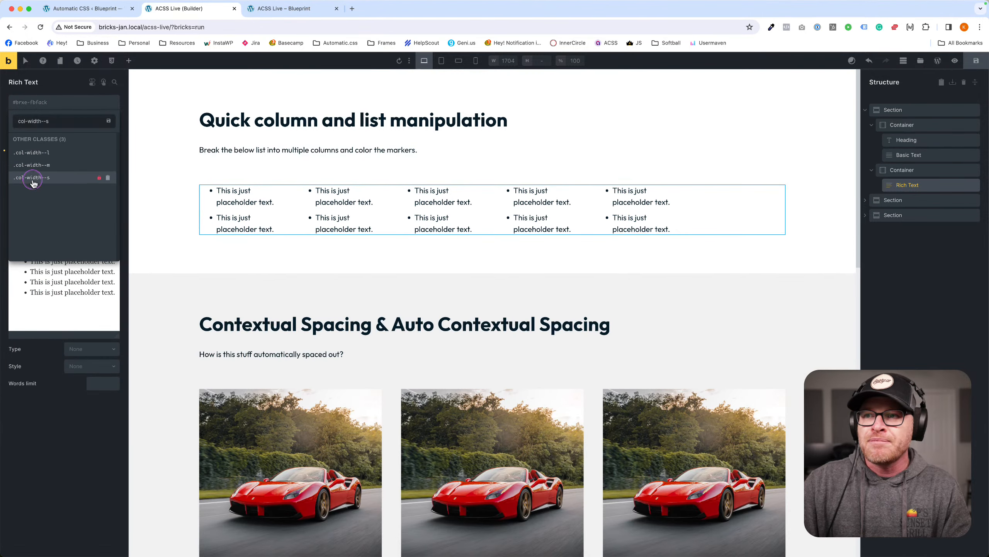
{"action": "left_click", "coordinate": [32, 178]}
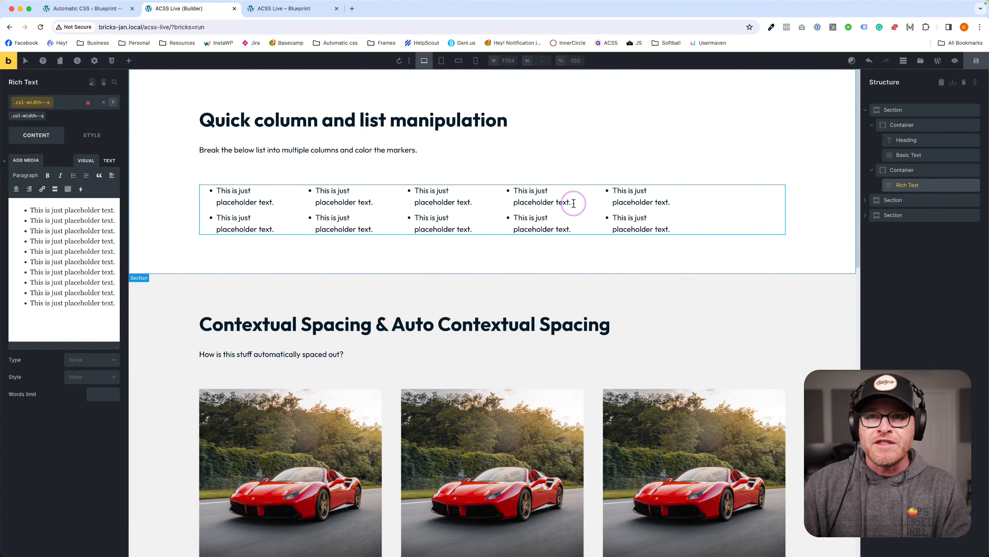
{"action": "left_click", "coordinate": [46, 113]}
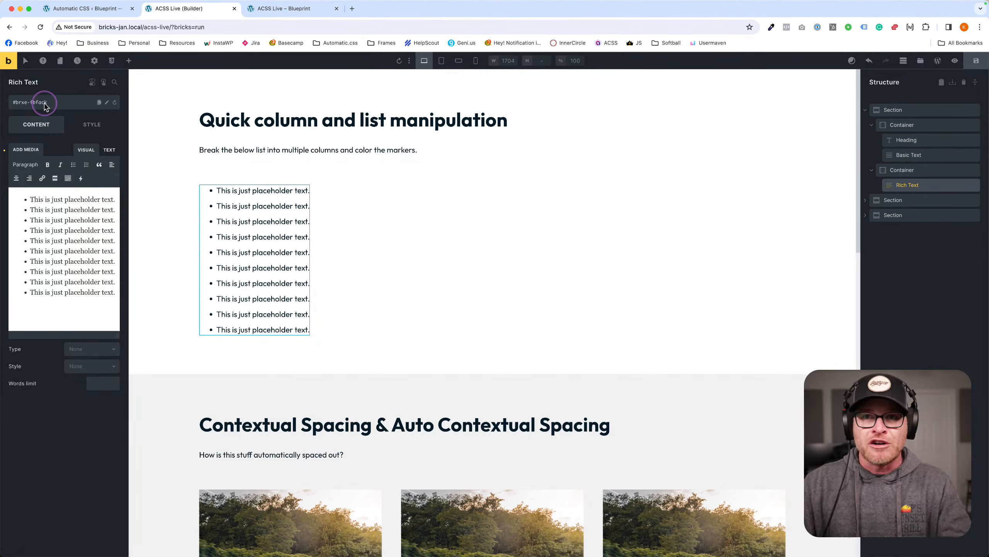
{"action": "left_click", "coordinate": [45, 102]}
{"action": "type", "text": "col-wid"}
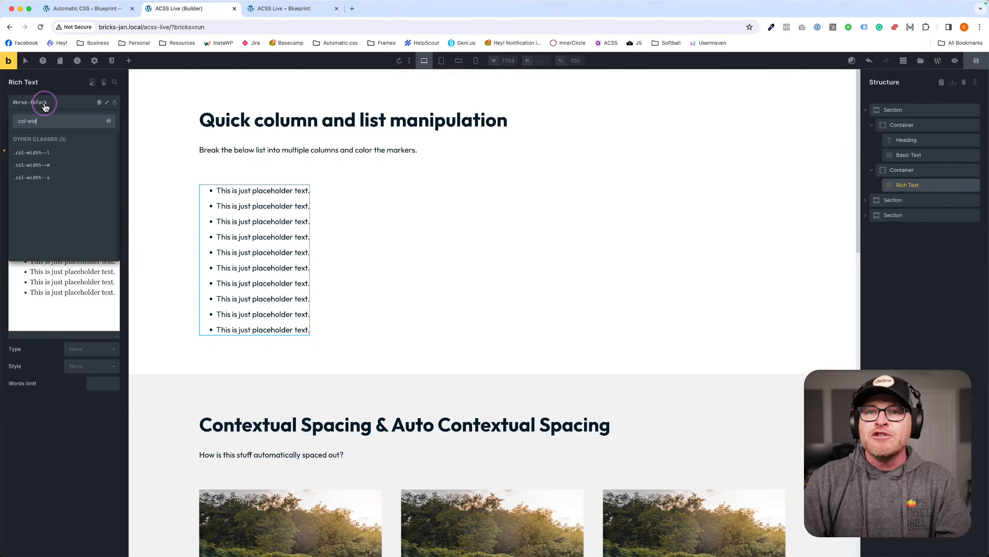
{"action": "left_click", "coordinate": [39, 152]}
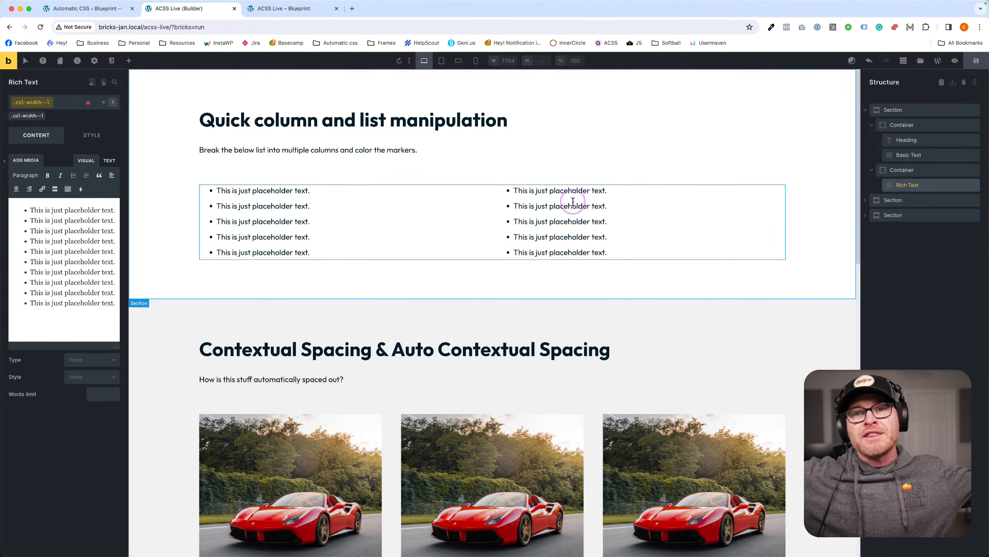
Open the list element's Layout style settings and edit its Width value.
{"action": "left_click", "coordinate": [28, 115]}
{"action": "left_click", "coordinate": [92, 135]}
{"action": "left_click", "coordinate": [78, 164]}
{"action": "left_click", "coordinate": [101, 335]}
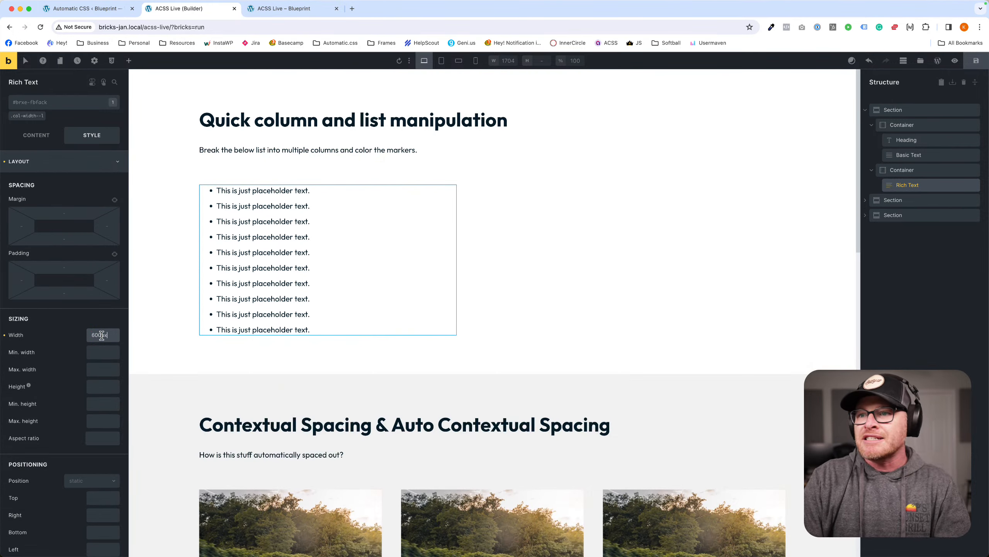
Try list Width values of 700, 800, 900 and 1000.
{"action": "key", "text": "BackSpace"}
{"action": "type", "text": "7"}
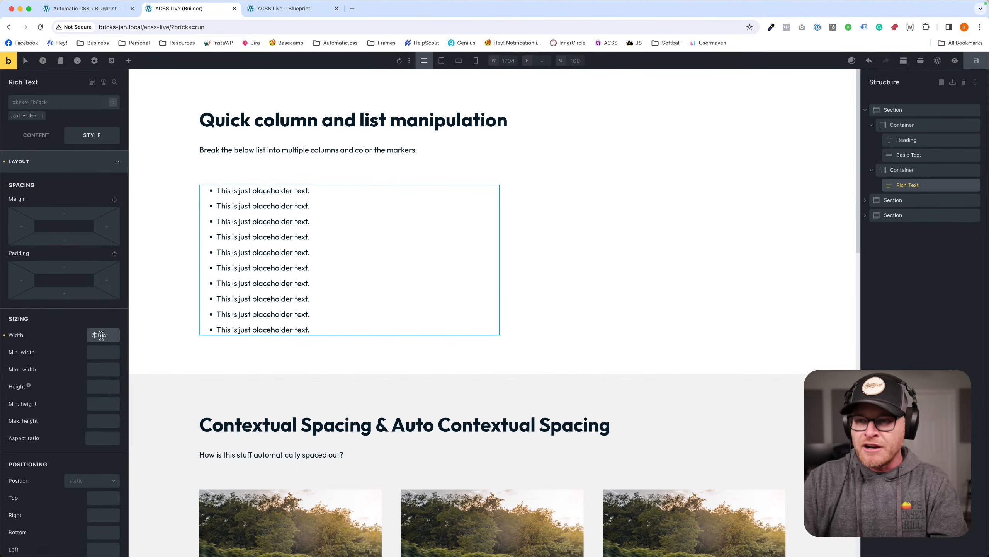
{"action": "key", "text": "BackSpace"}
{"action": "type", "text": "8"}
{"action": "key", "text": "BackSpace"}
{"action": "type", "text": "9"}
{"action": "key", "text": "BackSpace"}
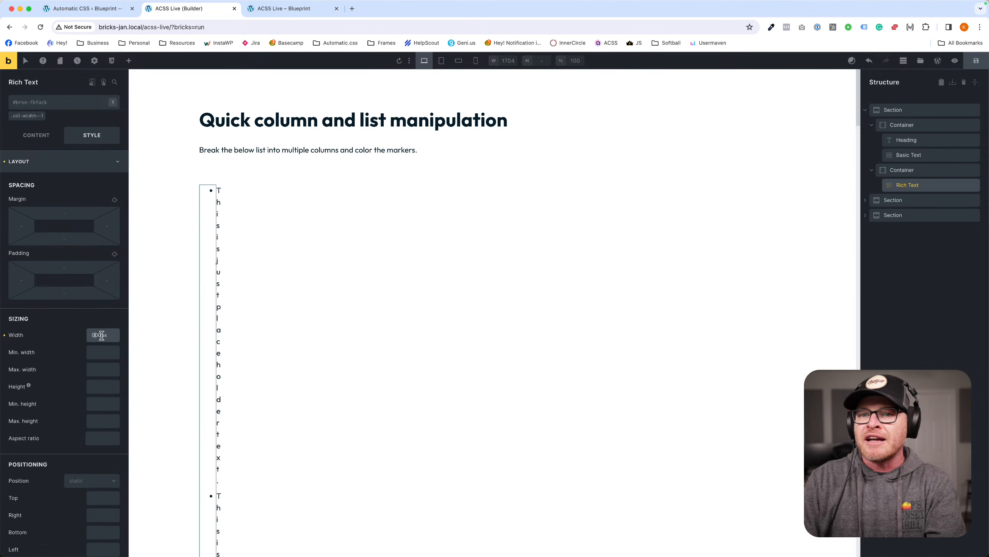
{"action": "type", "text": "0"}
{"action": "key", "text": "BackSpace"}
{"action": "type", "text": "10"}
Clear the list's fixed width and preview the page at tablet portrait width.
{"action": "double_click", "coordinate": [102, 335]}
{"action": "key", "text": "BackSpace"}
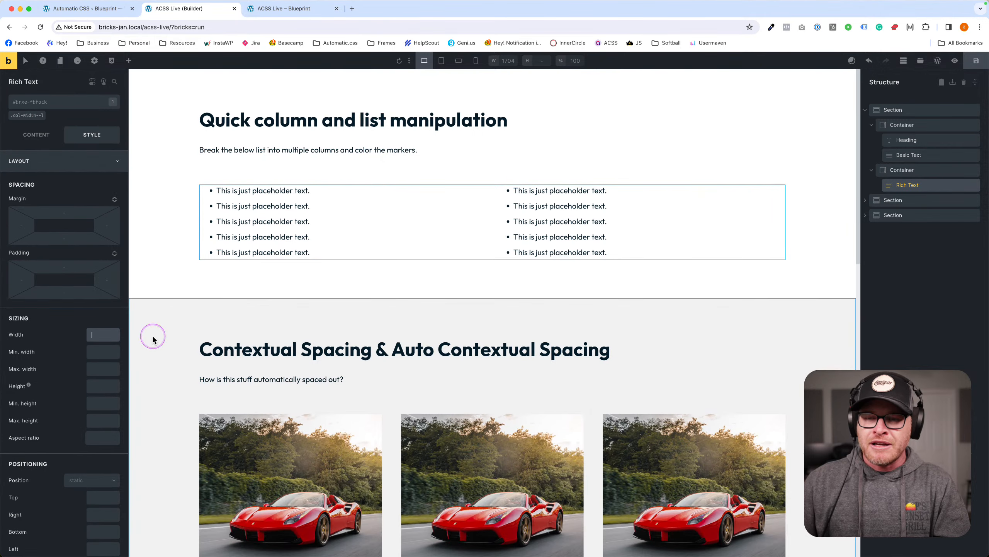
{"action": "left_click", "coordinate": [451, 210]}
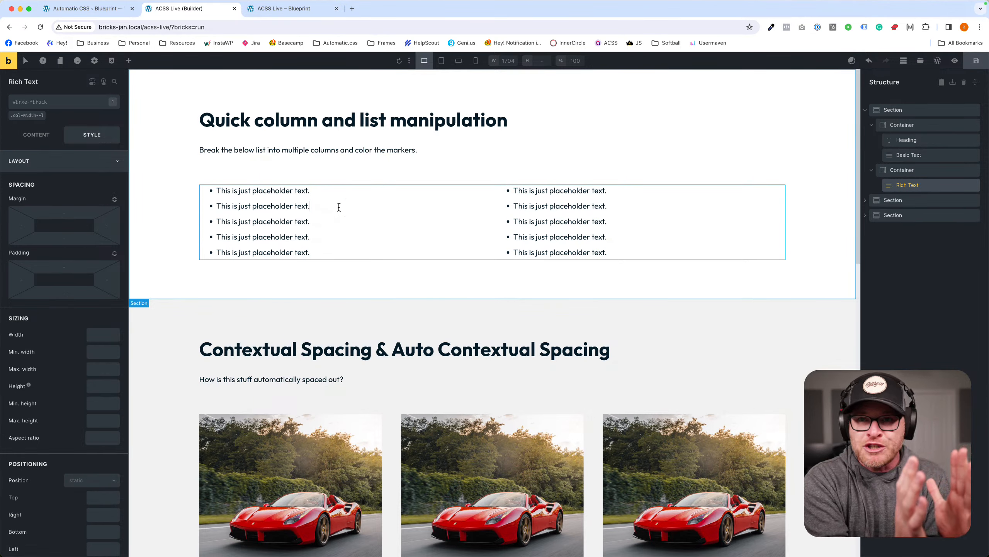
{"action": "left_click", "coordinate": [441, 62]}
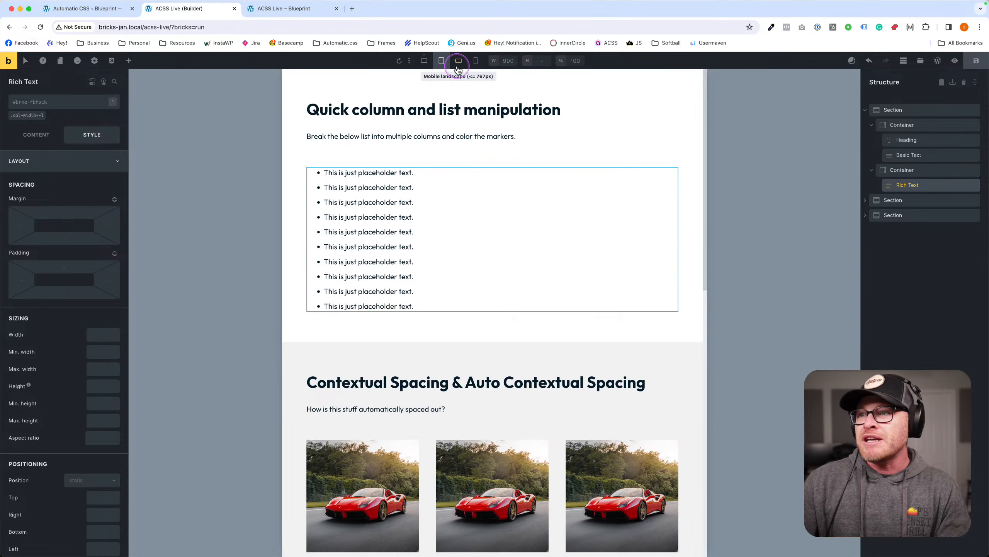
Check the mobile landscape breakpoint, then return to the 1704 px desktop preview.
{"action": "left_click", "coordinate": [411, 63]}
{"action": "left_click", "coordinate": [425, 63]}
{"action": "left_click", "coordinate": [438, 65]}
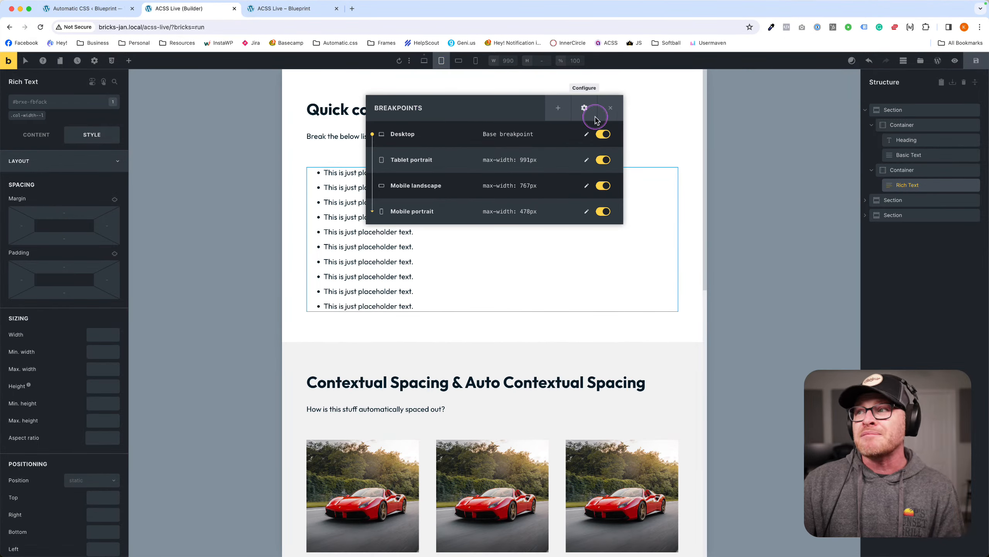
{"action": "left_click", "coordinate": [607, 108]}
{"action": "left_click", "coordinate": [461, 64]}
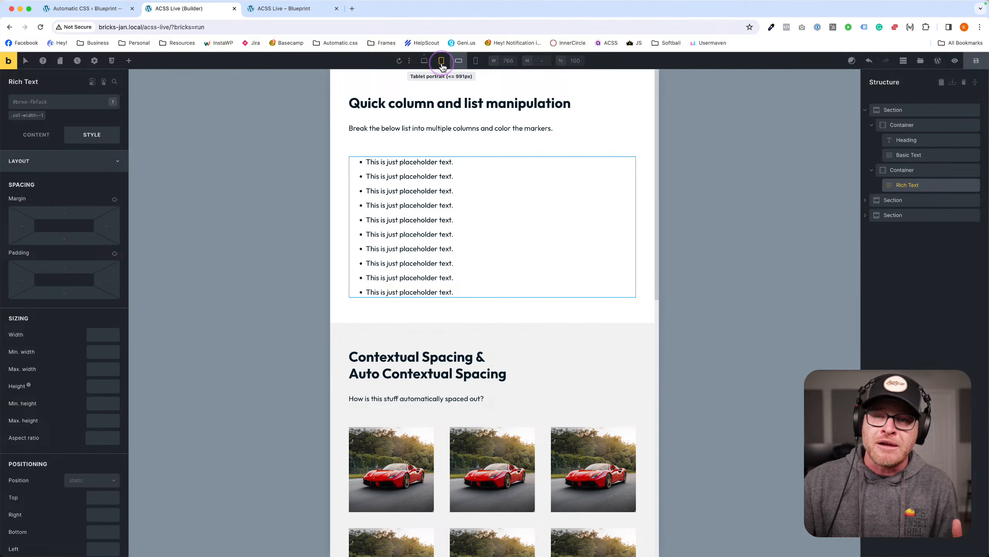
{"action": "left_click", "coordinate": [428, 65]}
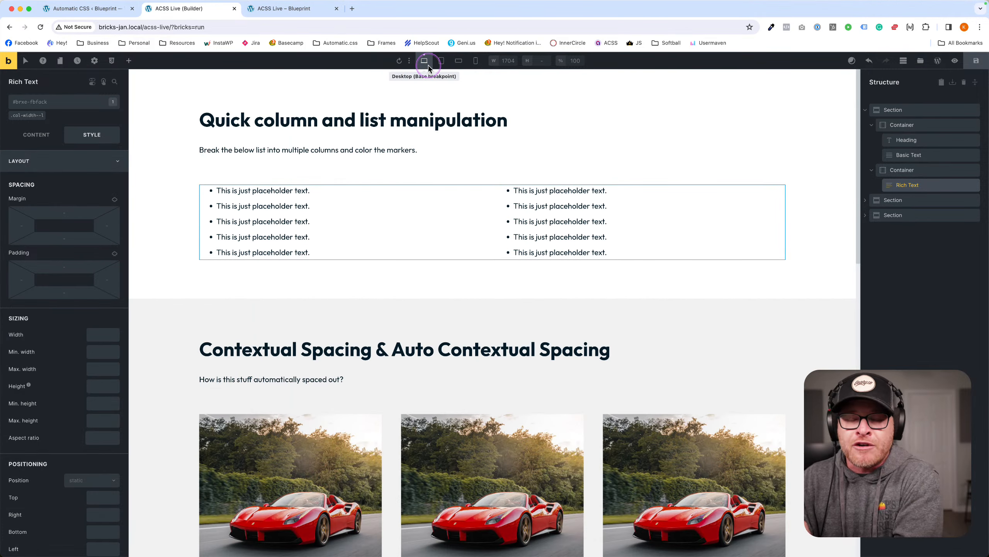
Replace the list's .col-width--l class with .col-count--2.
{"action": "left_click", "coordinate": [54, 106]}
{"action": "left_click", "coordinate": [54, 105]}
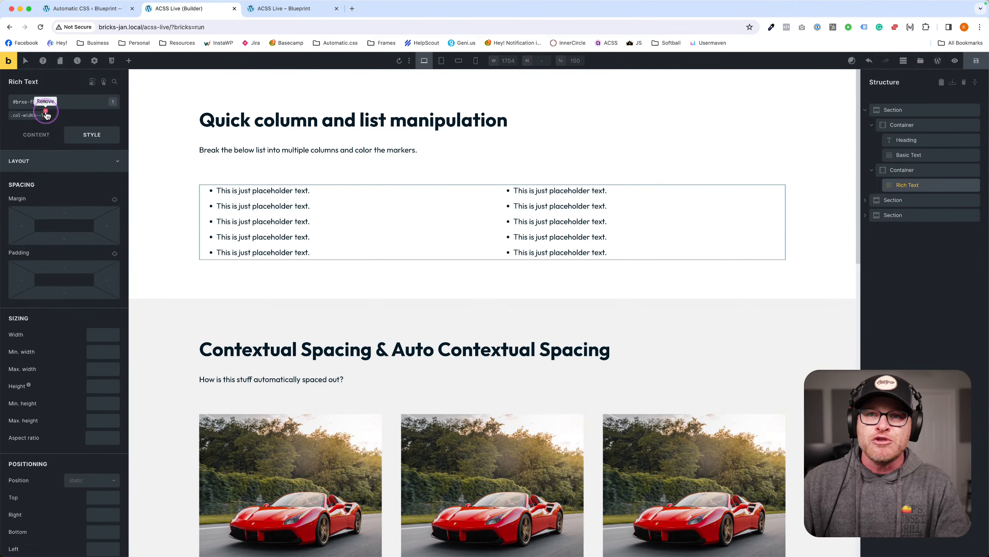
{"action": "left_click", "coordinate": [47, 114]}
{"action": "left_click", "coordinate": [47, 104]}
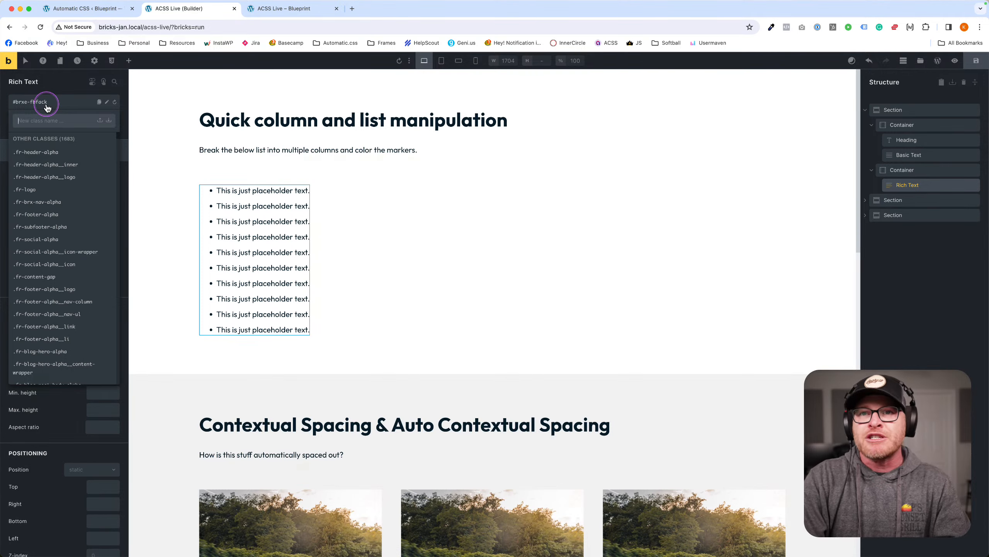
{"action": "type", "text": "col-w"}
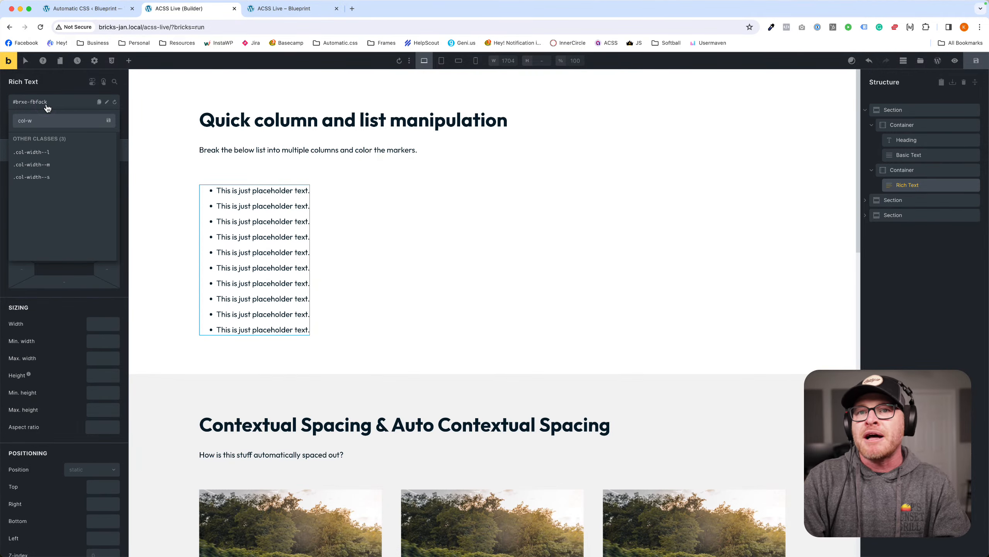
{"action": "key", "text": "BackSpace"}
{"action": "type", "text": "count--2"}
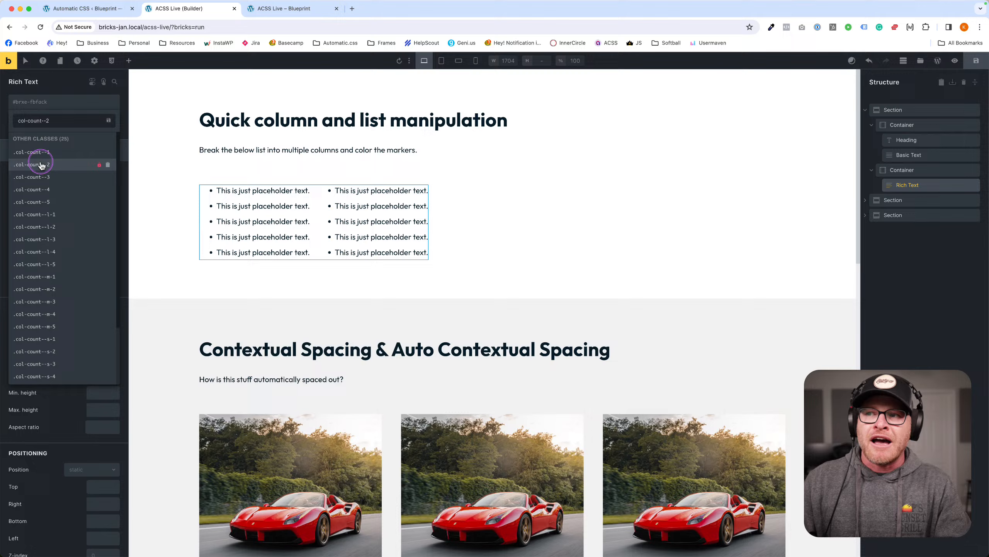
{"action": "left_click", "coordinate": [40, 164]}
Add .col-width--m to the list and preview it at tablet and mobile landscape widths.
{"action": "left_click", "coordinate": [58, 102]}
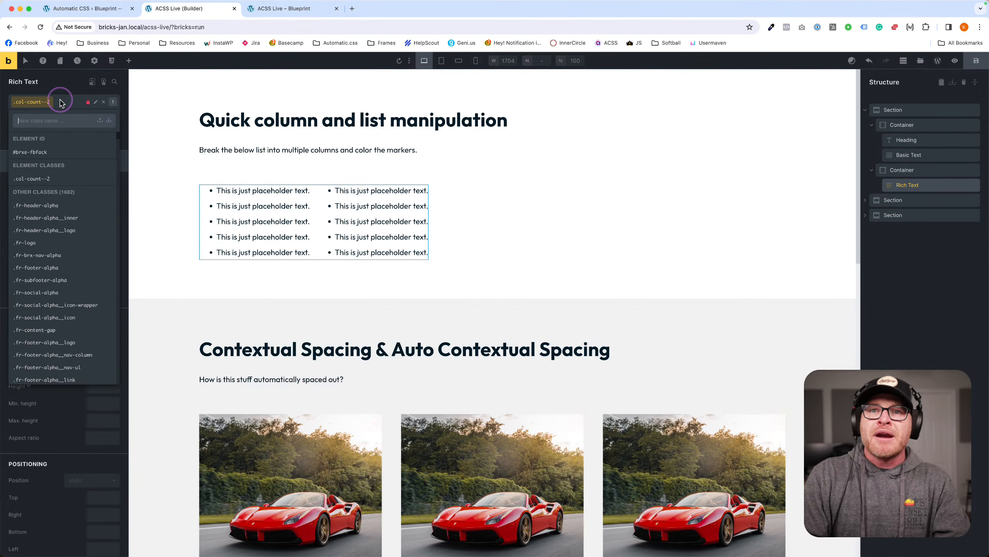
{"action": "type", "text": "col-w"}
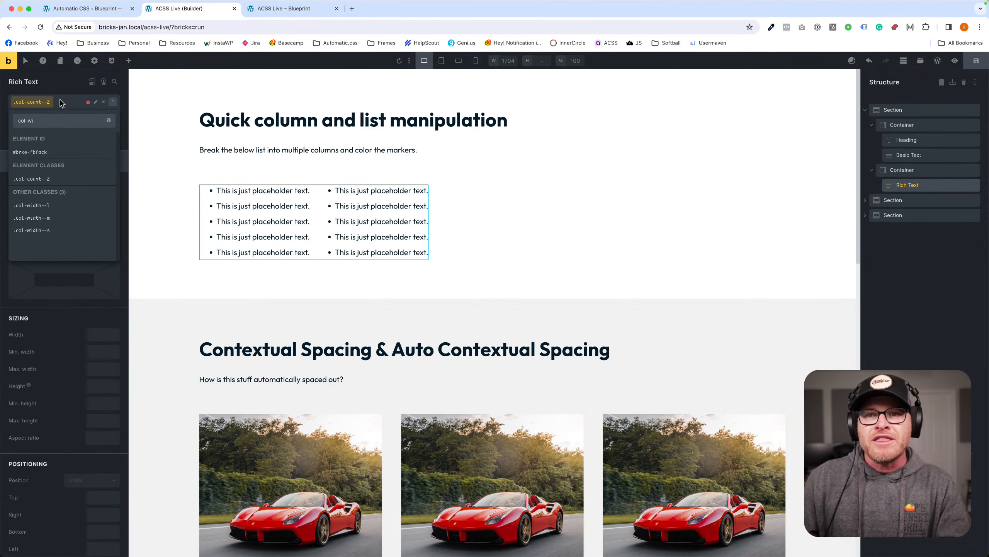
{"action": "type", "text": "i"}
{"action": "left_click", "coordinate": [56, 217]}
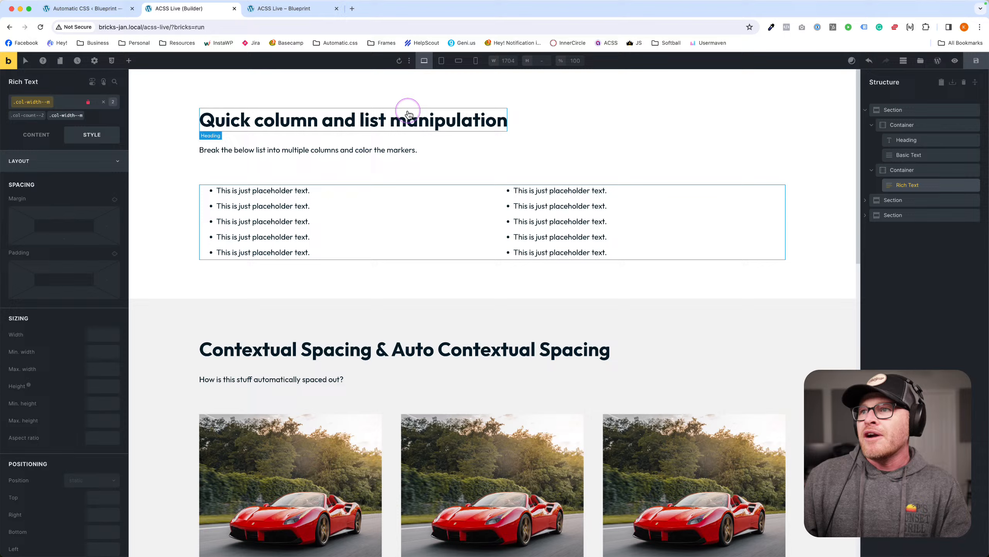
{"action": "left_click", "coordinate": [446, 64]}
{"action": "left_click", "coordinate": [459, 65]}
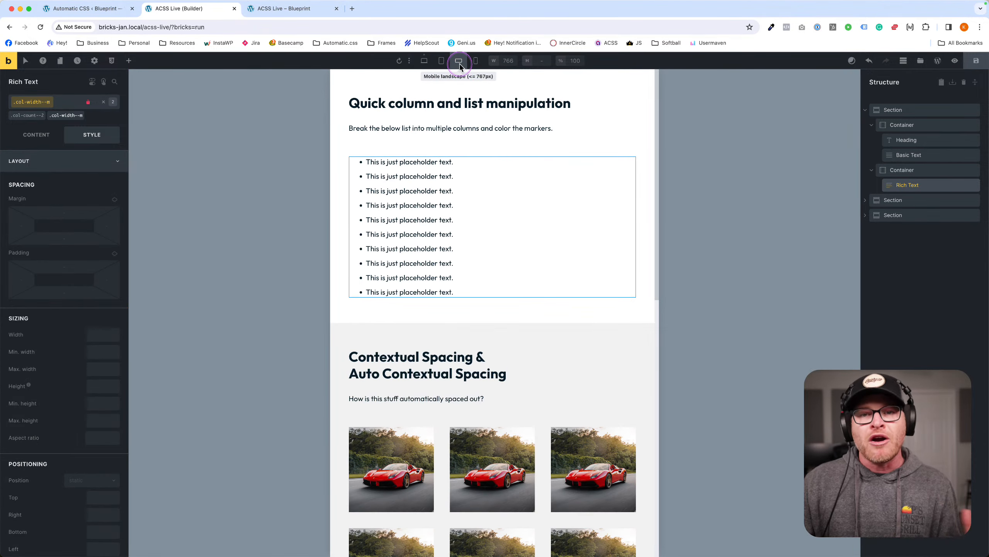
{"action": "left_click", "coordinate": [476, 62]}
{"action": "left_click", "coordinate": [429, 68]}
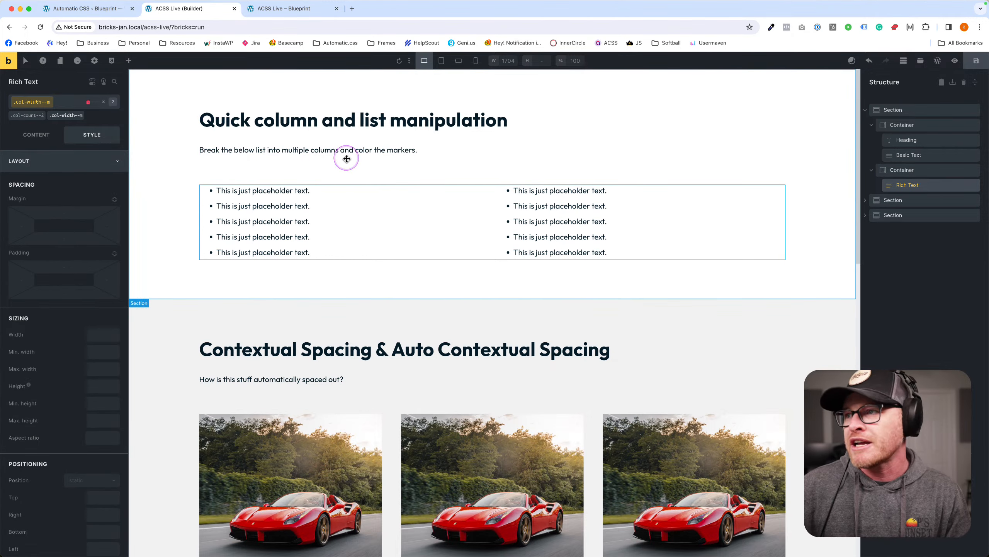
{"action": "left_click", "coordinate": [494, 163]}
{"action": "left_click", "coordinate": [406, 219]}
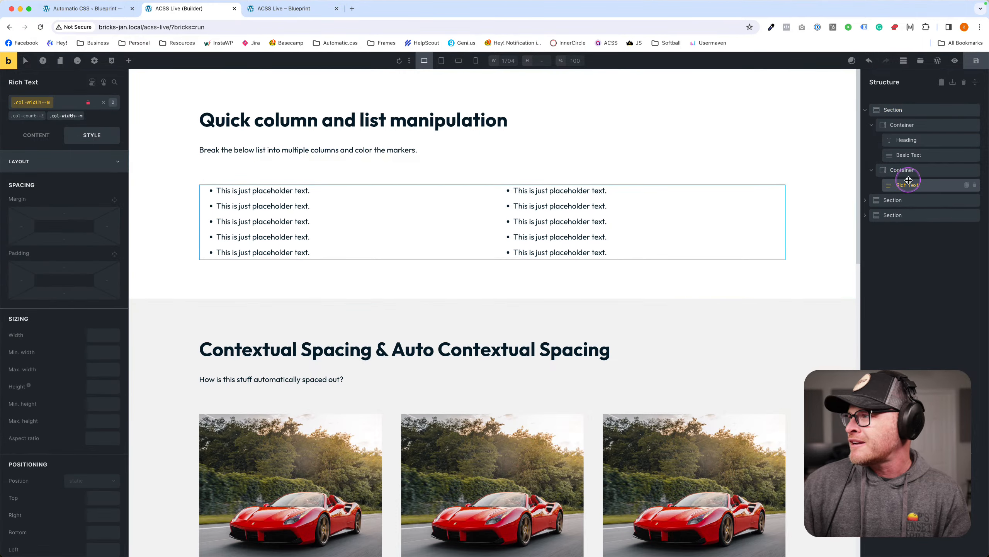
{"action": "left_click", "coordinate": [902, 170]}
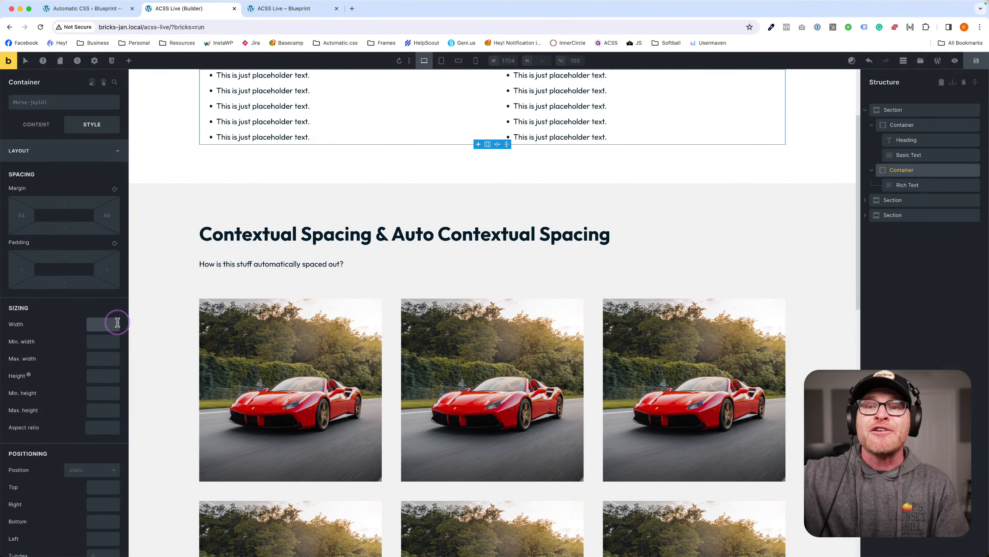
{"action": "type", "text": "600px"}
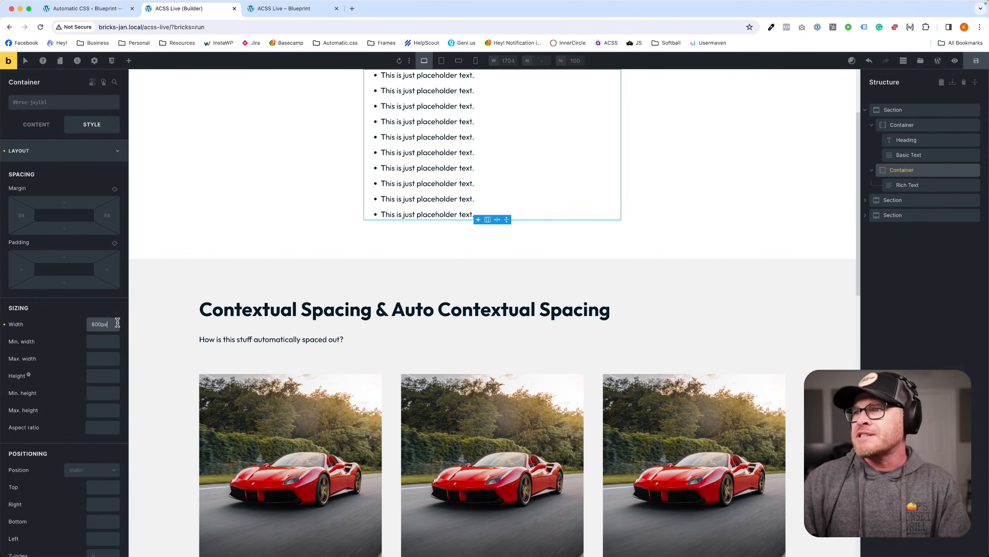
{"action": "key", "text": "super+a"}
{"action": "key", "text": "BackSpace"}
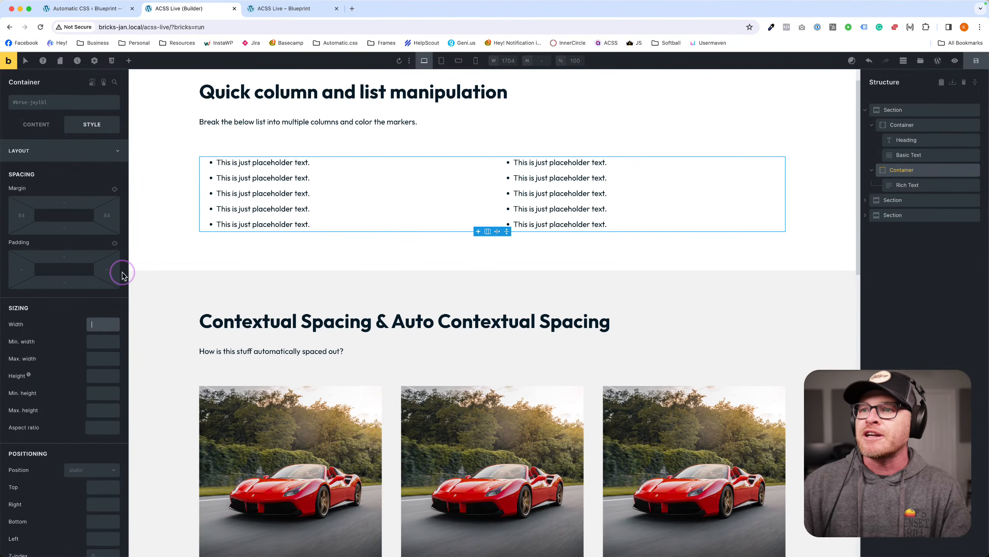
{"action": "scroll", "coordinate": [98, 222], "scroll_direction": "down", "scroll_amount": 1}
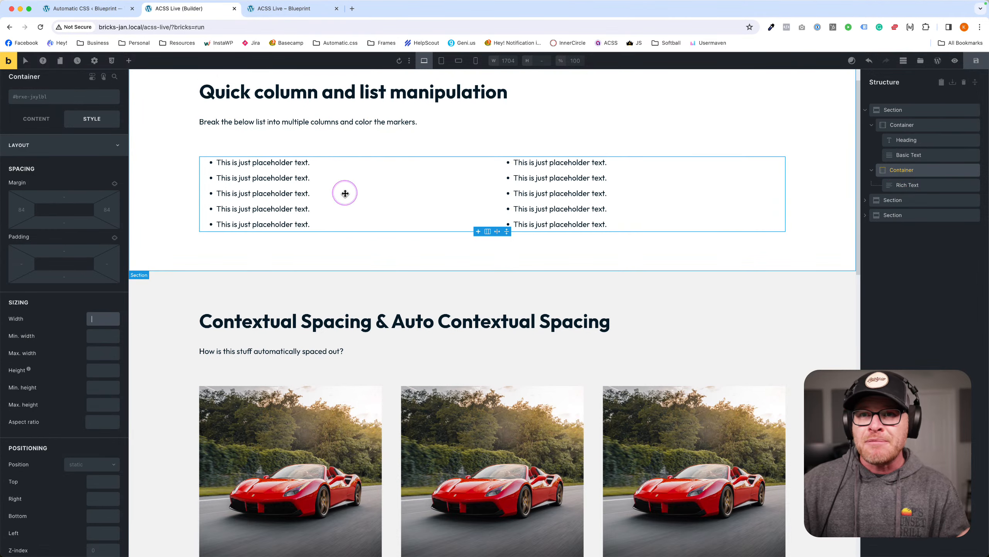
Apply .marker--action to the placeholder list to tint its bullets in the action colour.
{"action": "left_click", "coordinate": [905, 187]}
{"action": "left_click", "coordinate": [69, 104]}
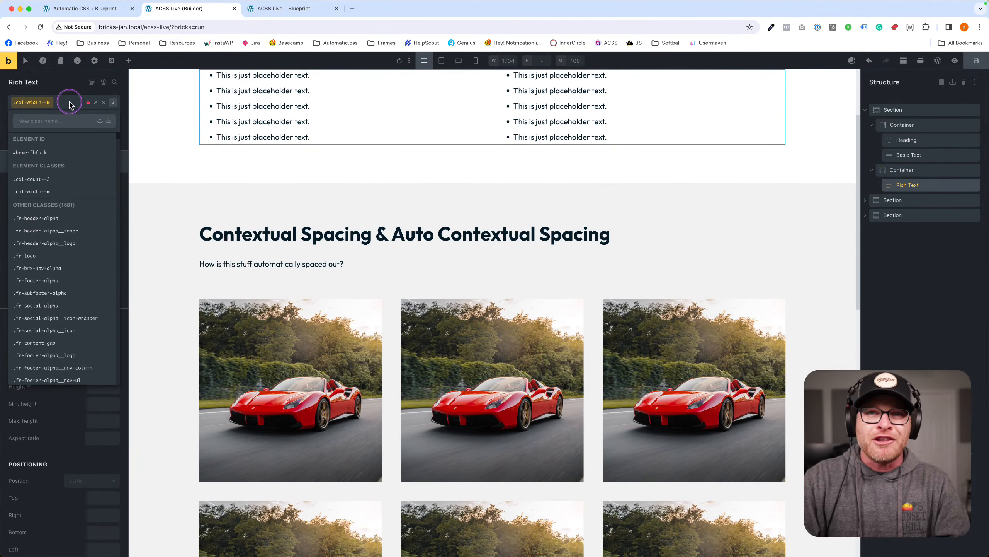
{"action": "type", "text": "marker"}
{"action": "scroll", "coordinate": [273, 171], "scroll_direction": "up", "scroll_amount": 2}
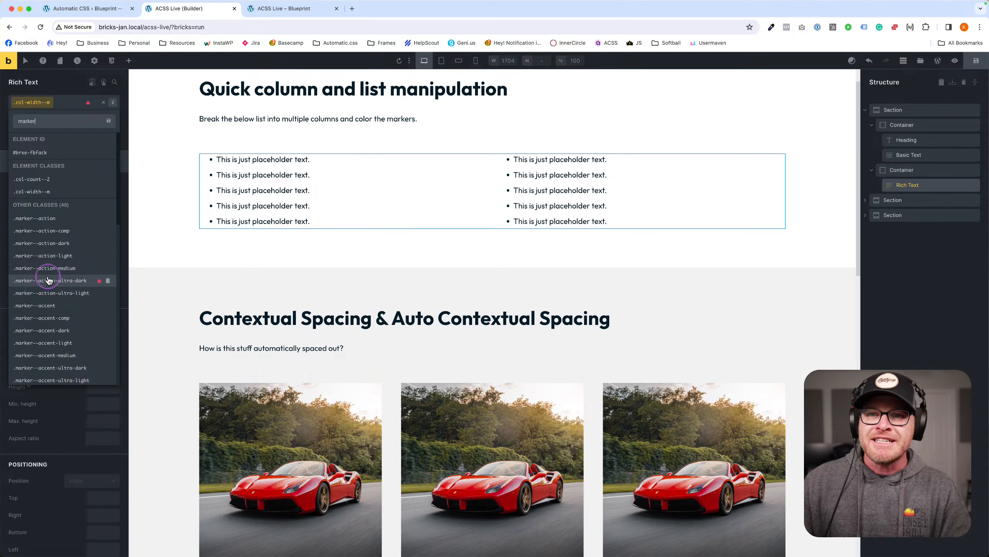
{"action": "left_click", "coordinate": [46, 223]}
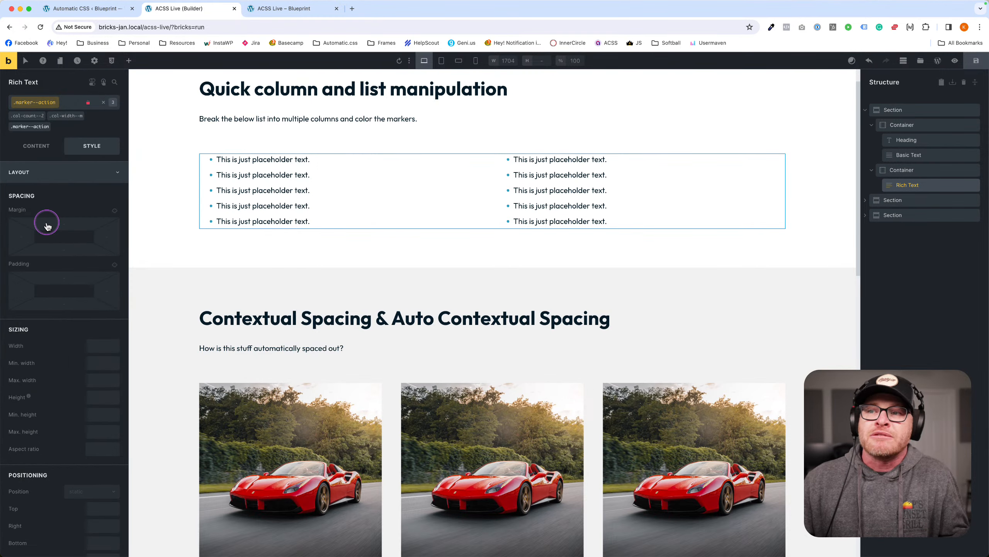
Save the page and check the coloured bullets on the live front end.
{"action": "left_click", "coordinate": [976, 61]}
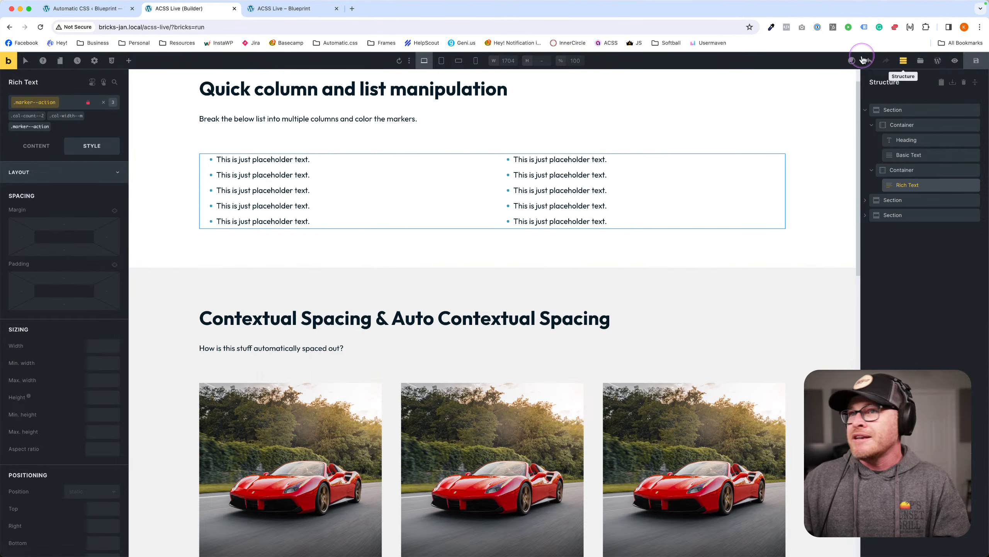
{"action": "left_click", "coordinate": [293, 8]}
{"action": "key", "text": "super+r"}
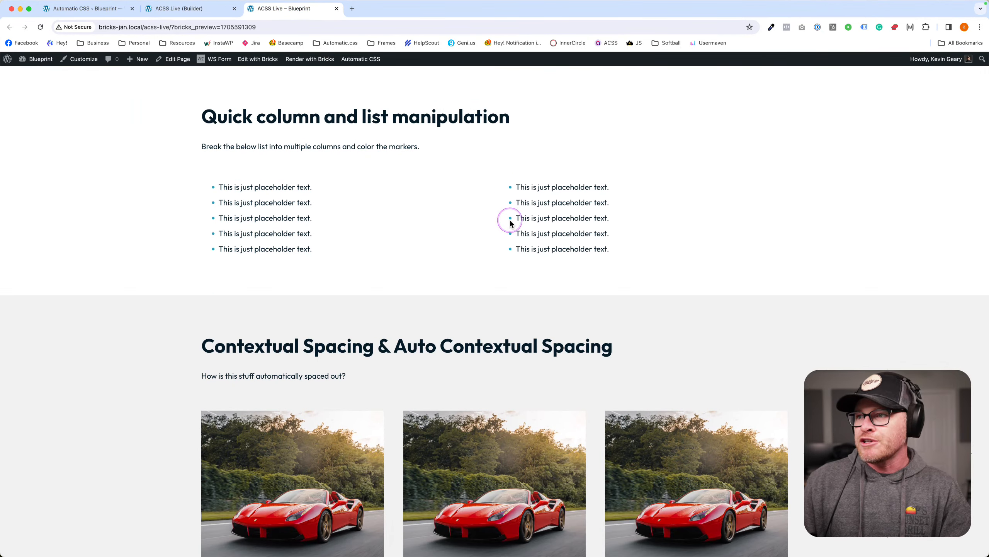
{"action": "left_click", "coordinate": [195, 8]}
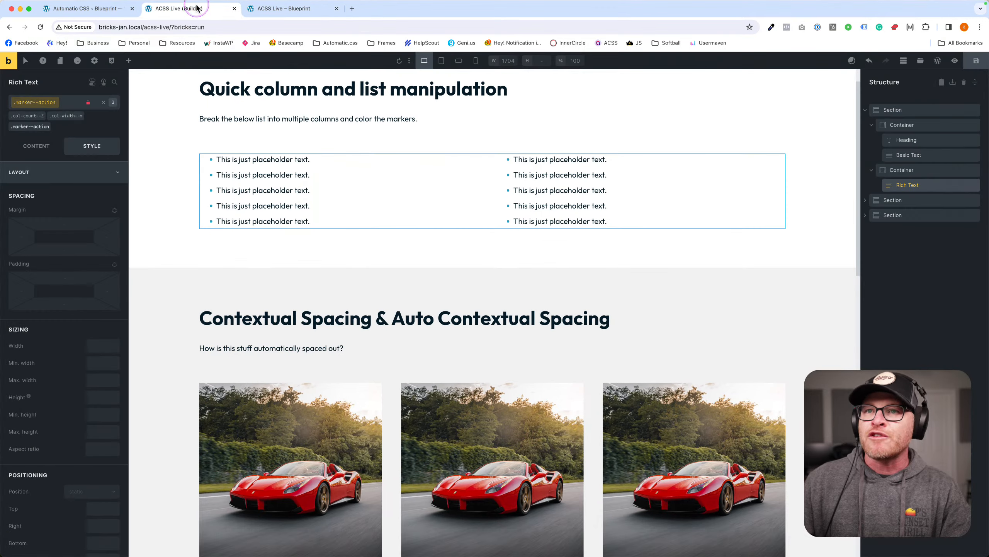
Remove .marker--action from the list and browse the other marker classes.
{"action": "left_click", "coordinate": [51, 123]}
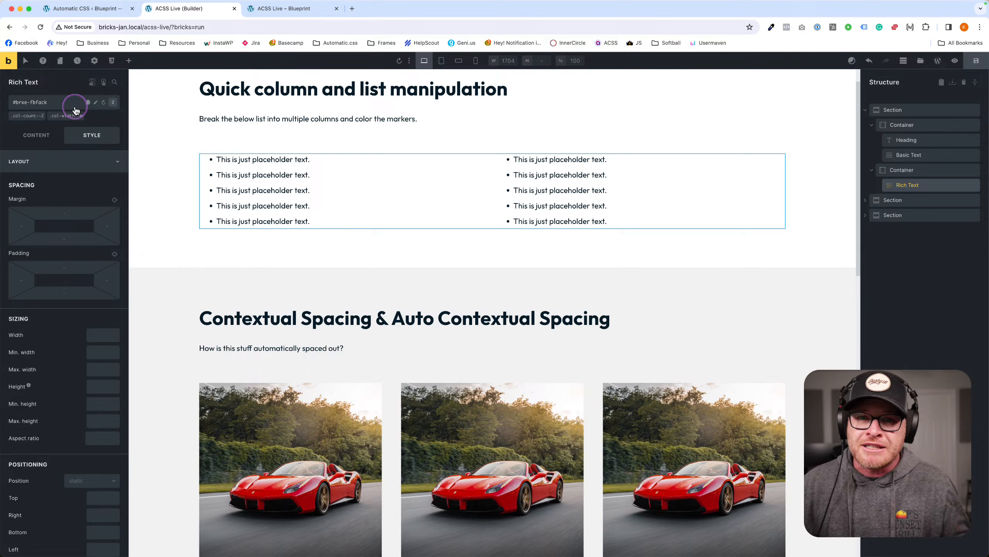
{"action": "left_click", "coordinate": [55, 103]}
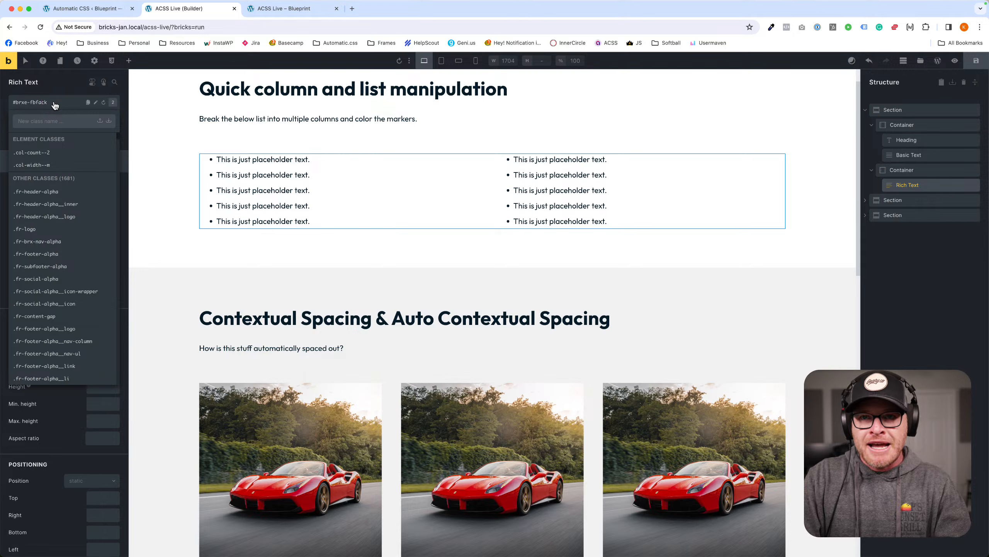
{"action": "type", "text": "marker"}
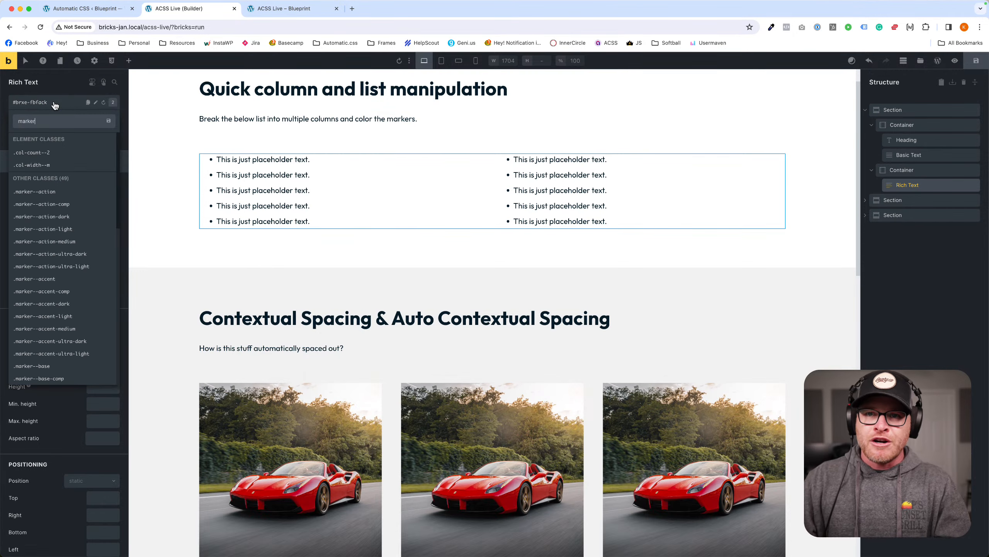
{"action": "scroll", "coordinate": [66, 228], "scroll_direction": "down", "scroll_amount": 10}
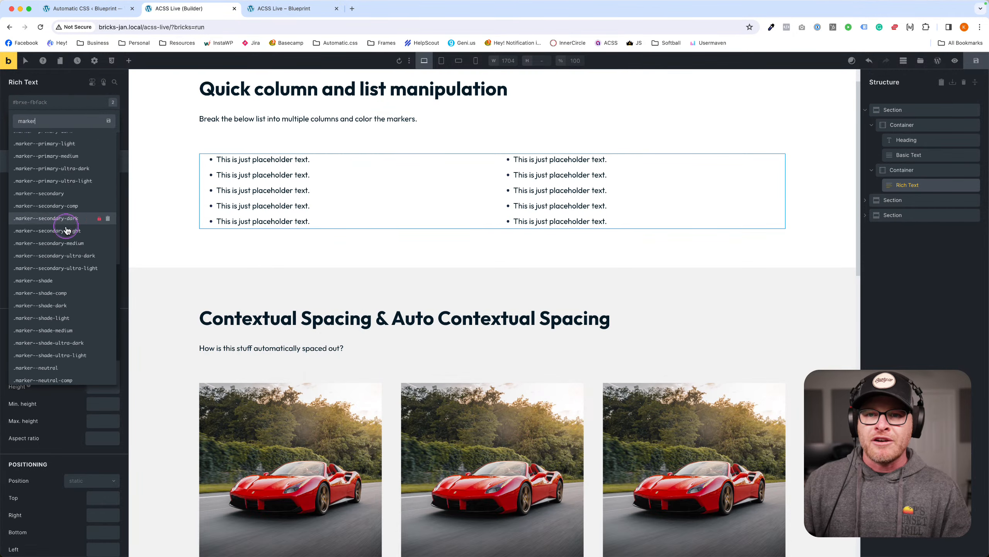
{"action": "scroll", "coordinate": [66, 229], "scroll_direction": "up", "scroll_amount": 5}
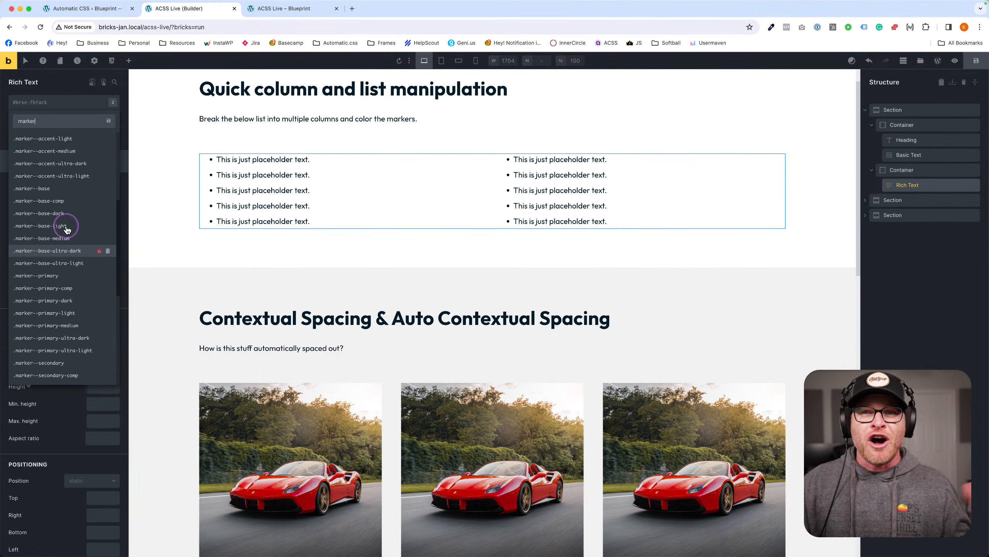
{"action": "scroll", "coordinate": [67, 230], "scroll_direction": "up", "scroll_amount": 3}
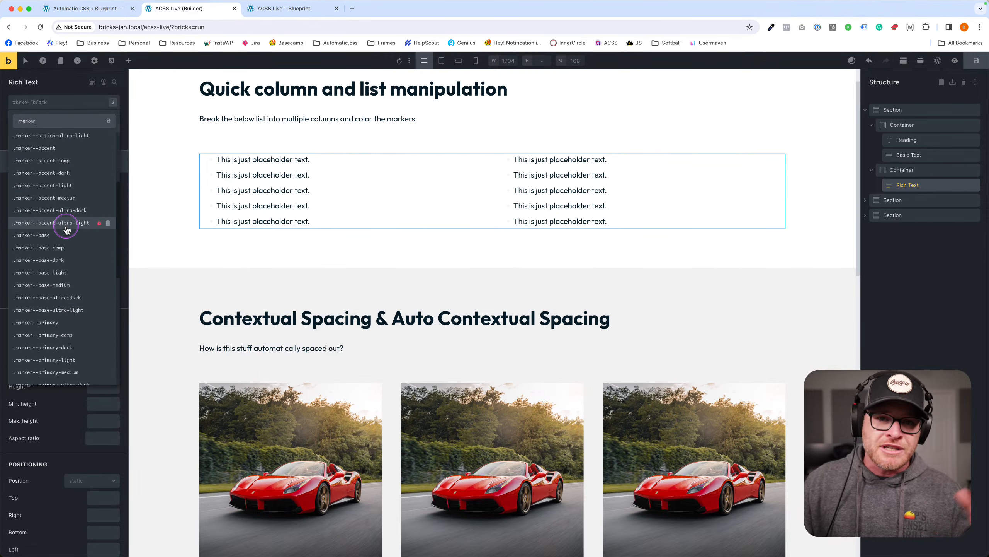
{"action": "scroll", "coordinate": [69, 228], "scroll_direction": "up", "scroll_amount": 5}
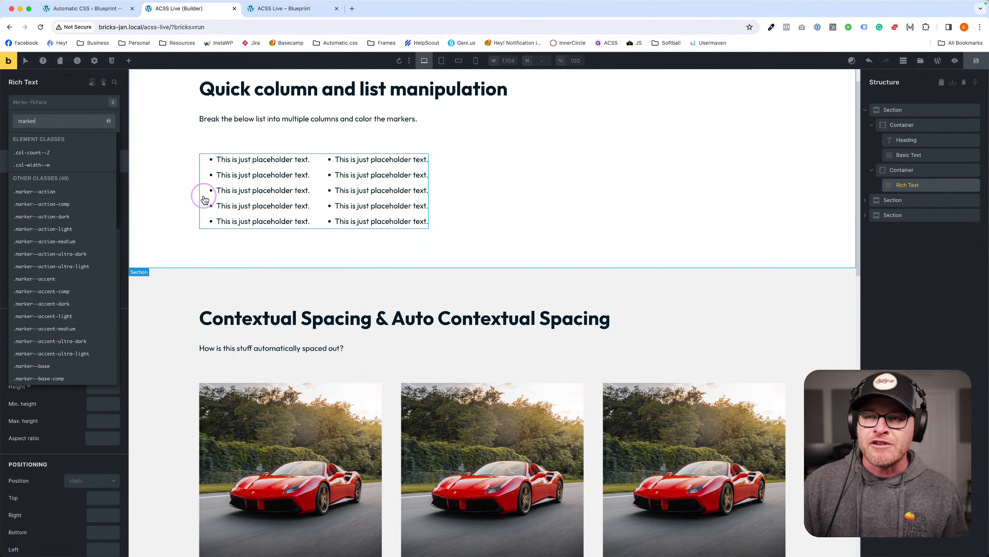
Save the page with the list's bullets back in the default colour.
{"action": "left_click", "coordinate": [471, 167]}
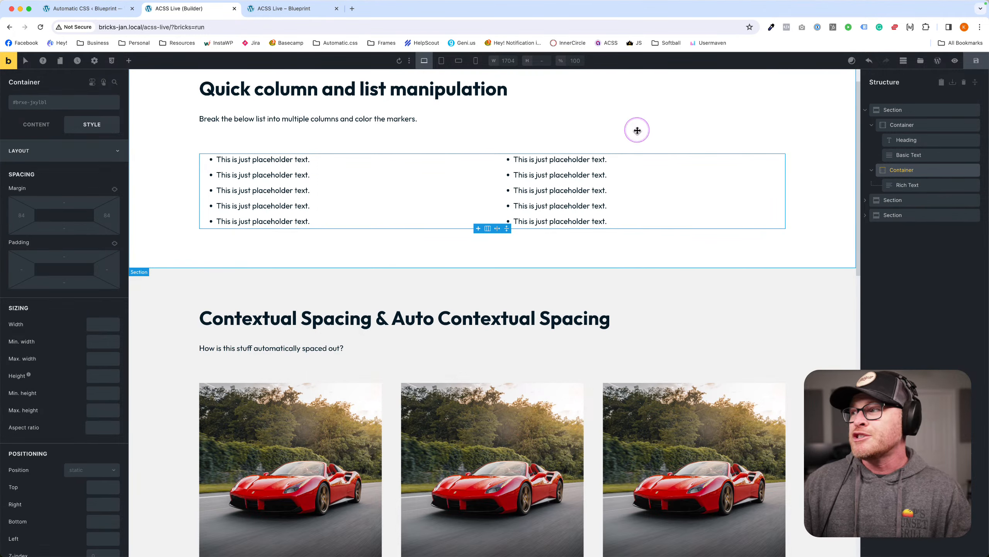
{"action": "left_click", "coordinate": [976, 60]}
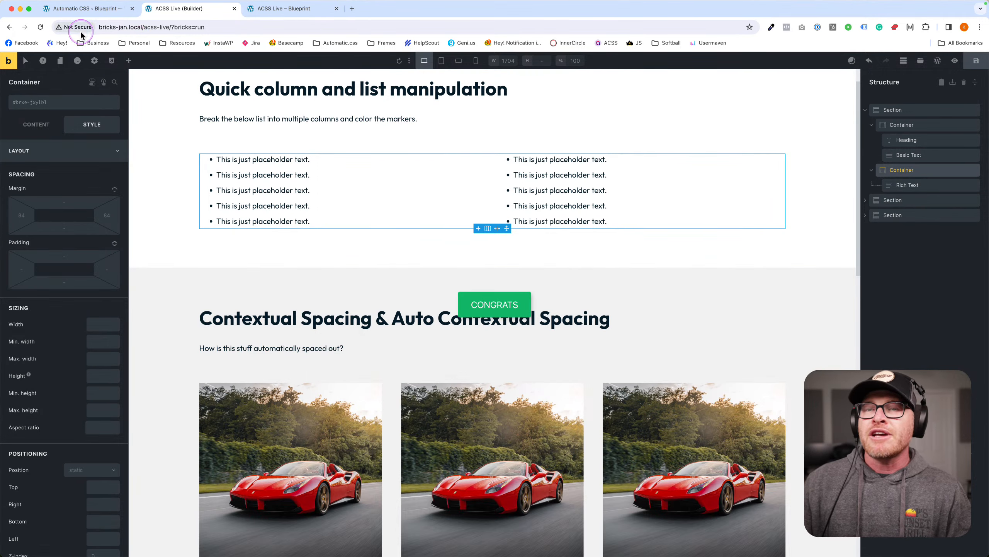
{"action": "left_click", "coordinate": [389, 176]}
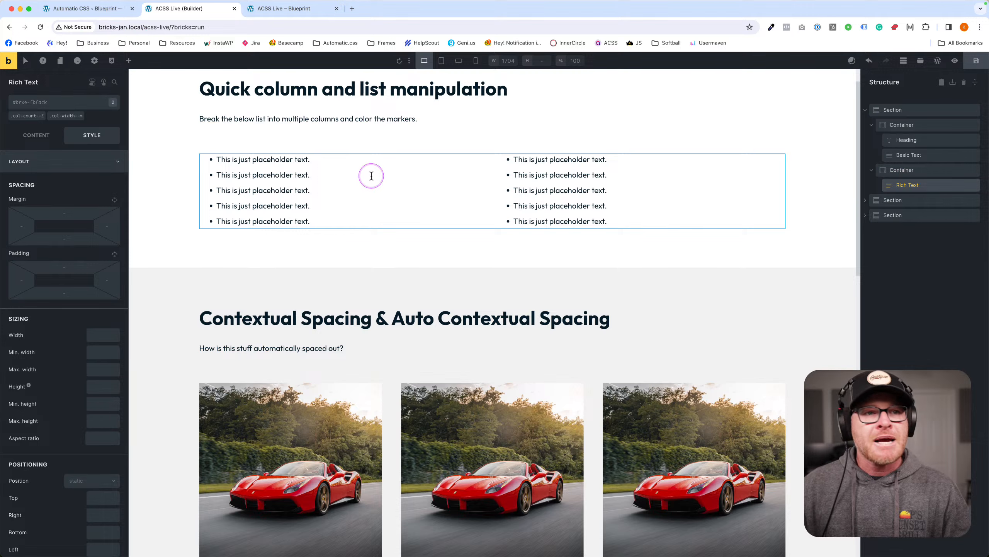
Select the Contextual Spacing subheading, then the heading, then the container wrapping both.
{"action": "scroll", "coordinate": [380, 241], "scroll_direction": "down", "scroll_amount": 5}
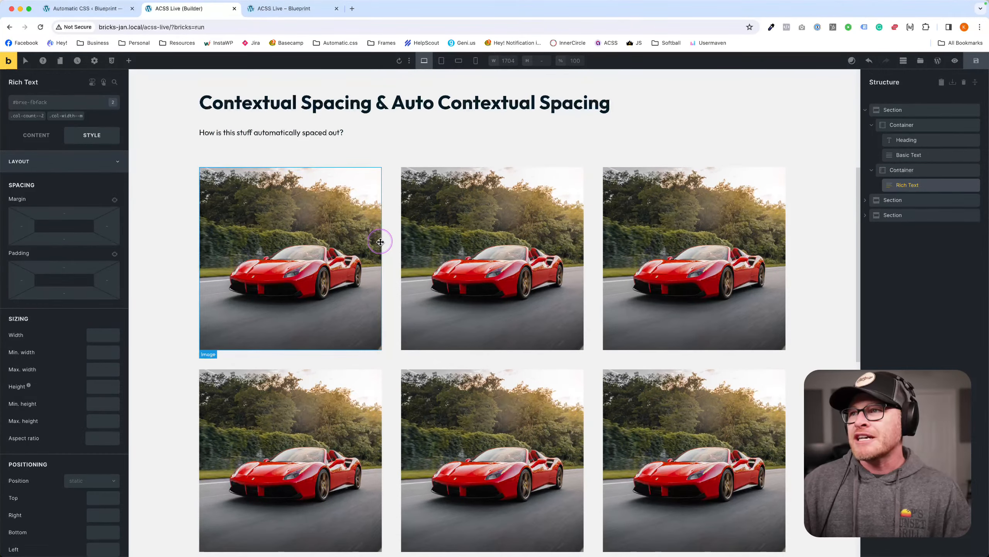
{"action": "scroll", "coordinate": [380, 242], "scroll_direction": "up", "scroll_amount": 1}
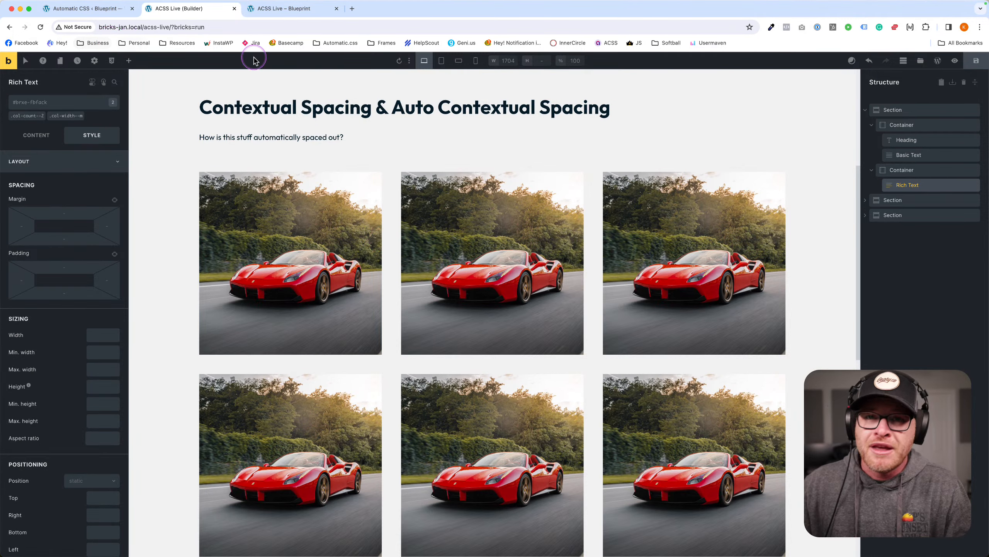
{"action": "scroll", "coordinate": [353, 147], "scroll_direction": "up", "scroll_amount": 2}
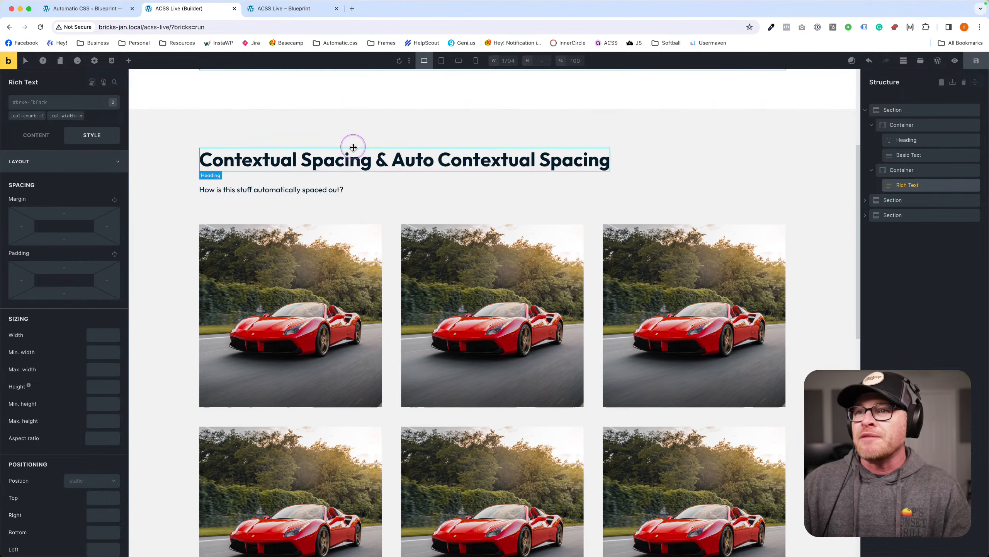
{"action": "left_click", "coordinate": [249, 191]}
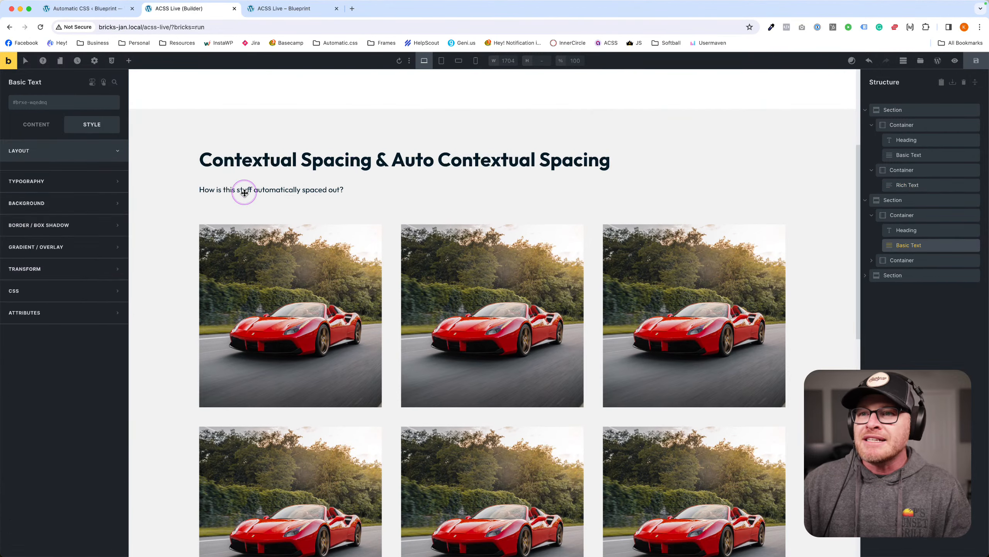
{"action": "left_click", "coordinate": [320, 161]}
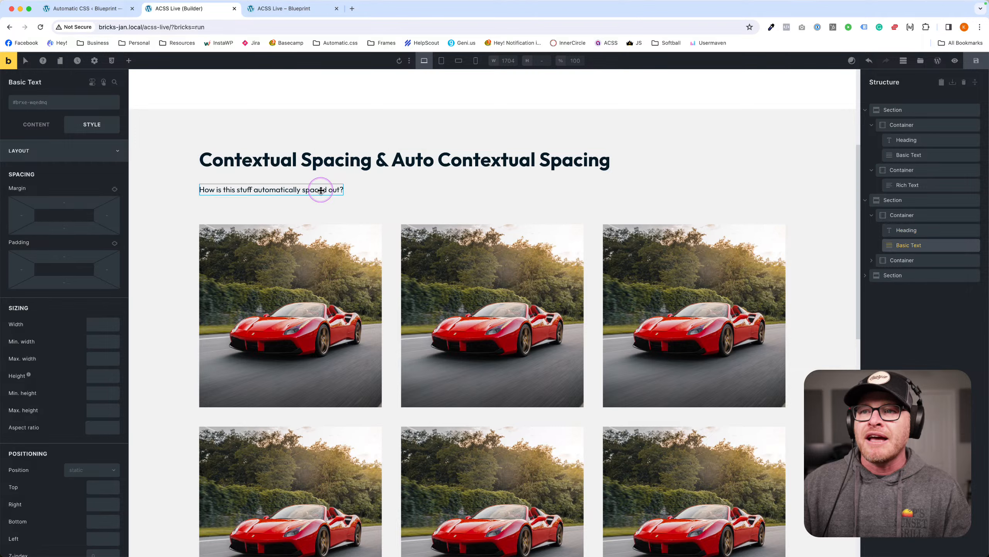
{"action": "left_click", "coordinate": [316, 176]}
Review the container's layout and gap settings and compare them with the car image grid container's.
{"action": "left_click", "coordinate": [35, 132]}
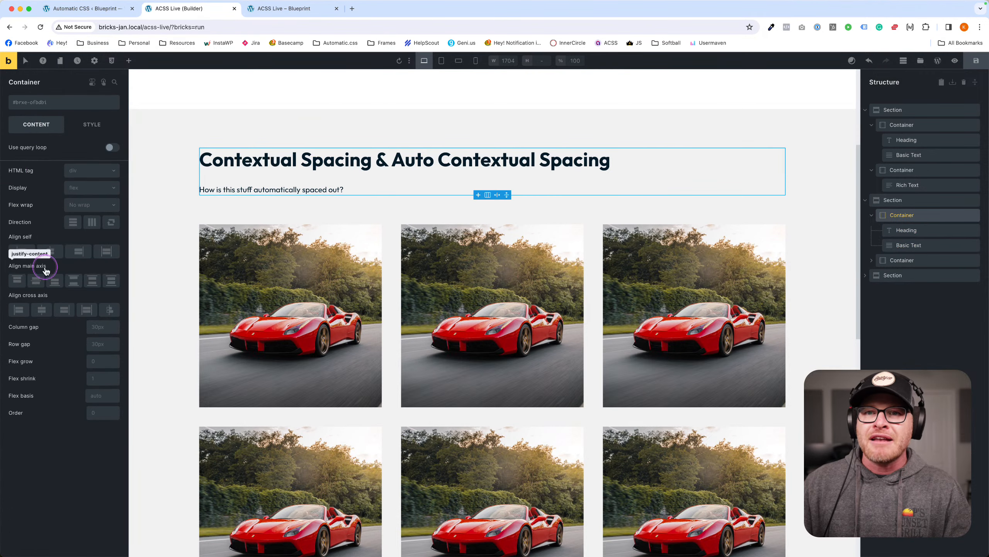
{"action": "left_click", "coordinate": [82, 122]}
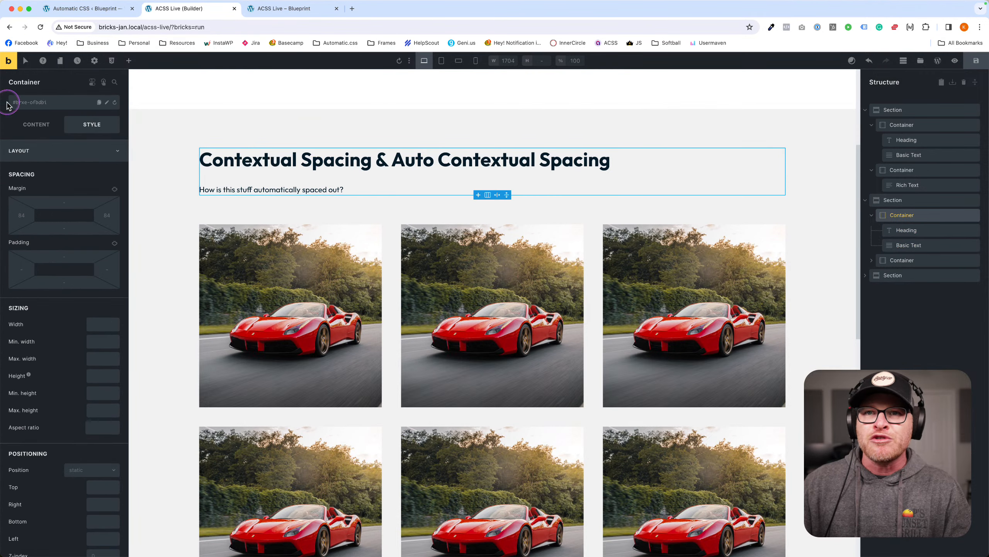
{"action": "left_click", "coordinate": [48, 126]}
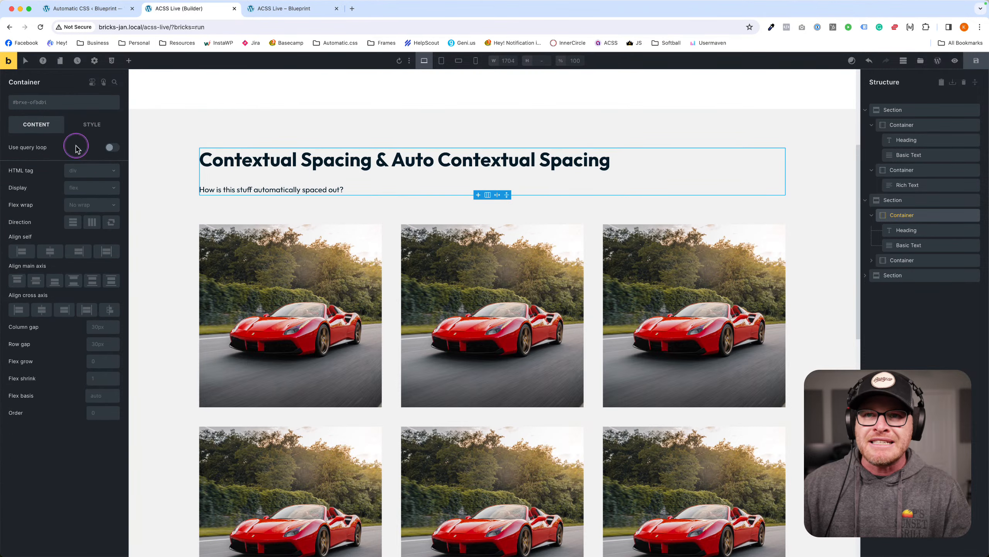
{"action": "left_click", "coordinate": [391, 311]}
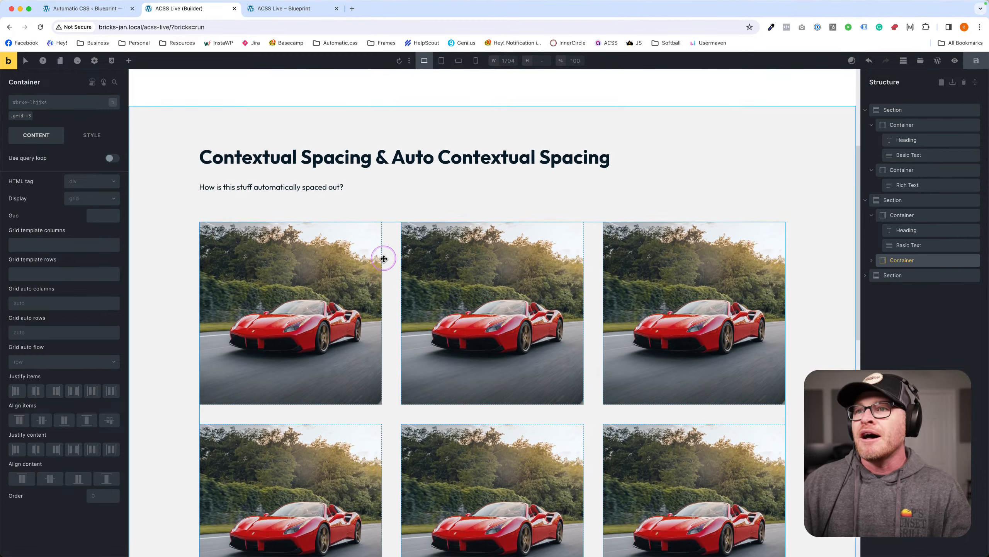
{"action": "left_click", "coordinate": [361, 182]}
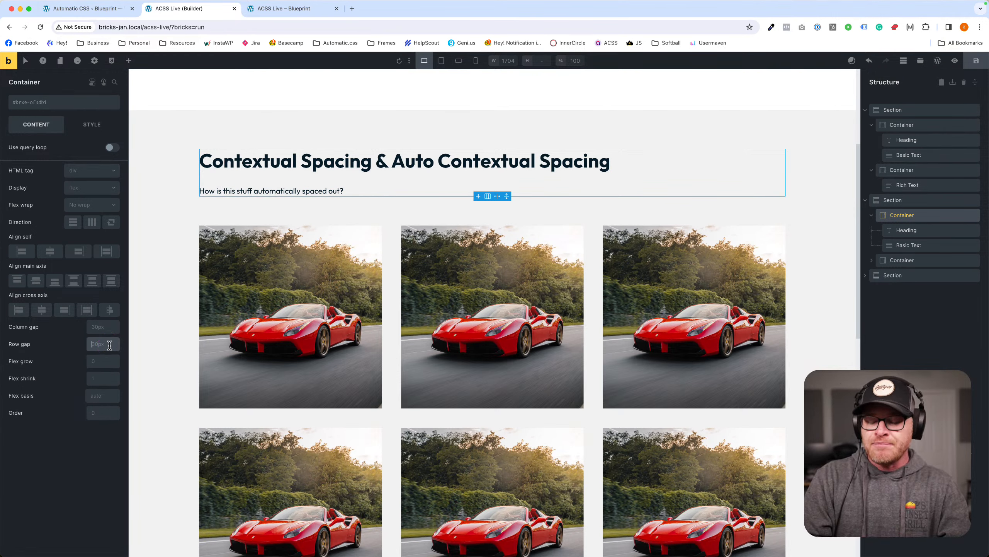
{"action": "type", "text": "--space-m"}
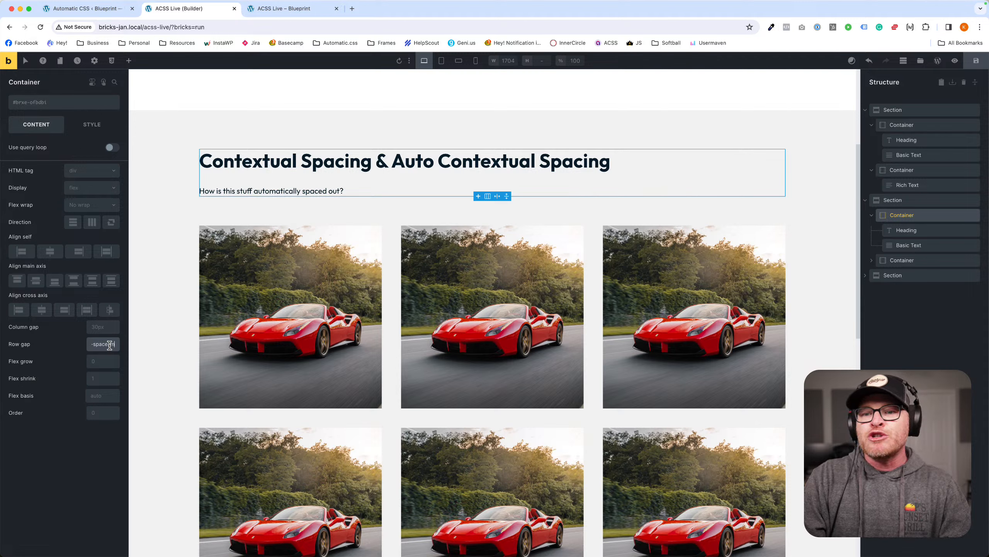
{"action": "key", "text": "Return"}
{"action": "left_click_drag", "start_coordinate": [110, 346], "coordinate": [78, 329]}
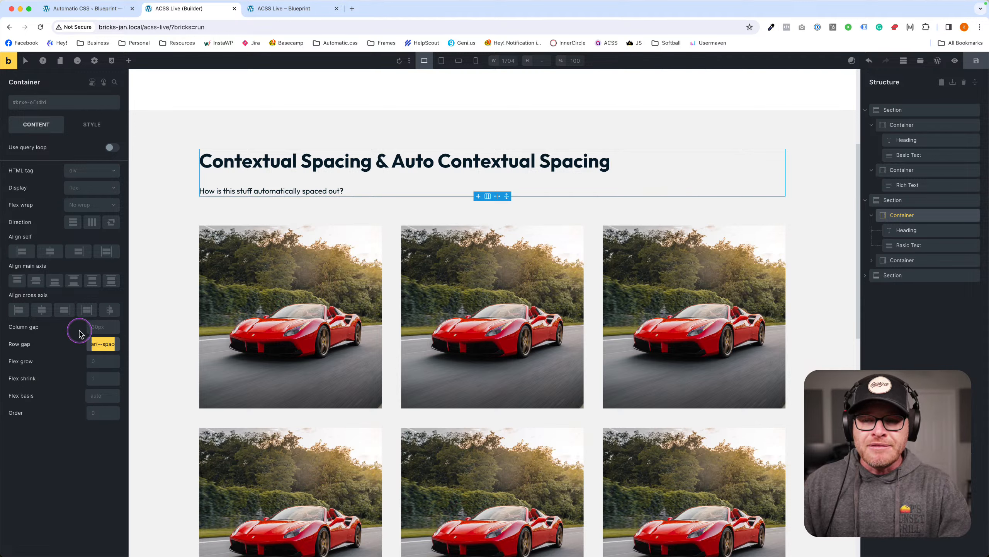
{"action": "key", "text": "BackSpace"}
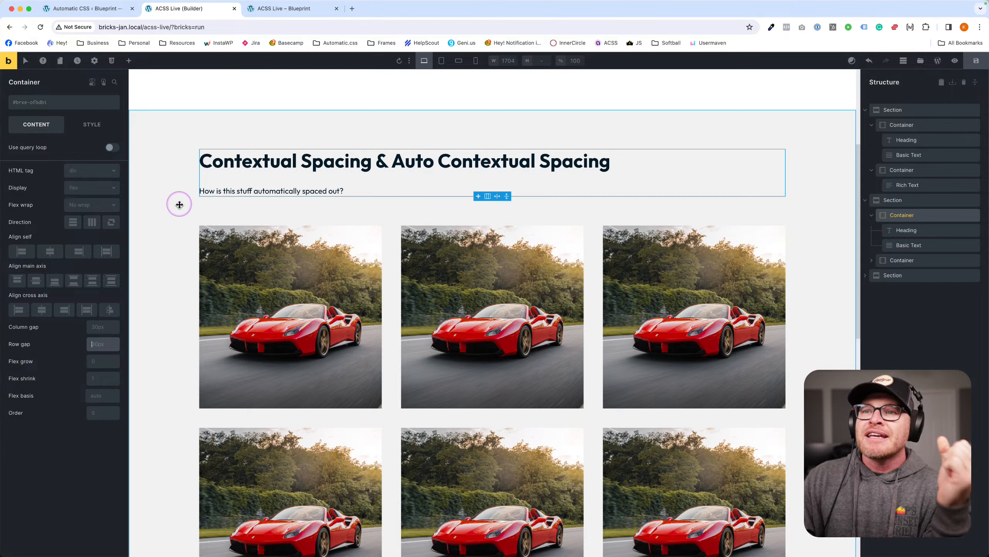
Collapse the heading container in Structure and select the car image grid container.
{"action": "left_click", "coordinate": [220, 204]}
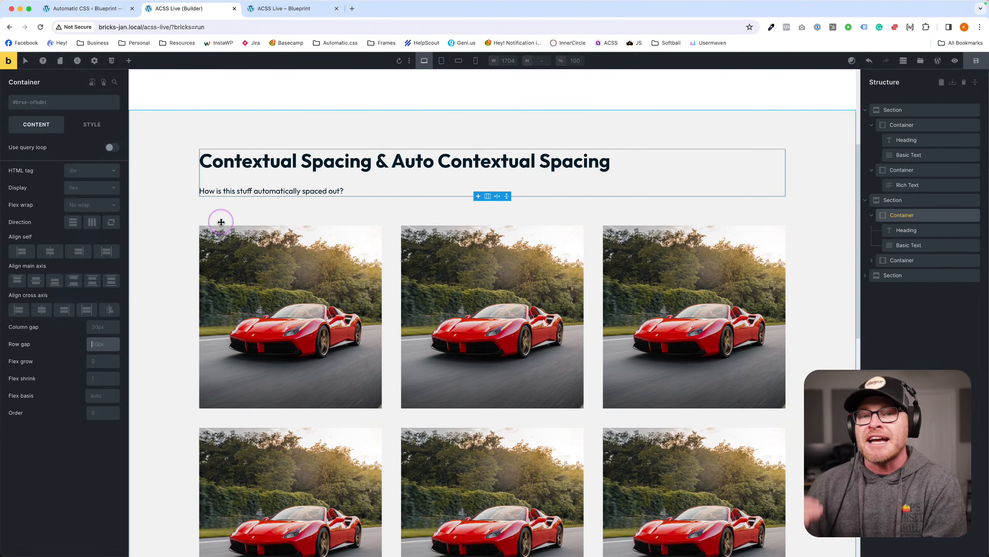
{"action": "scroll", "coordinate": [458, 210], "scroll_direction": "down", "scroll_amount": 1}
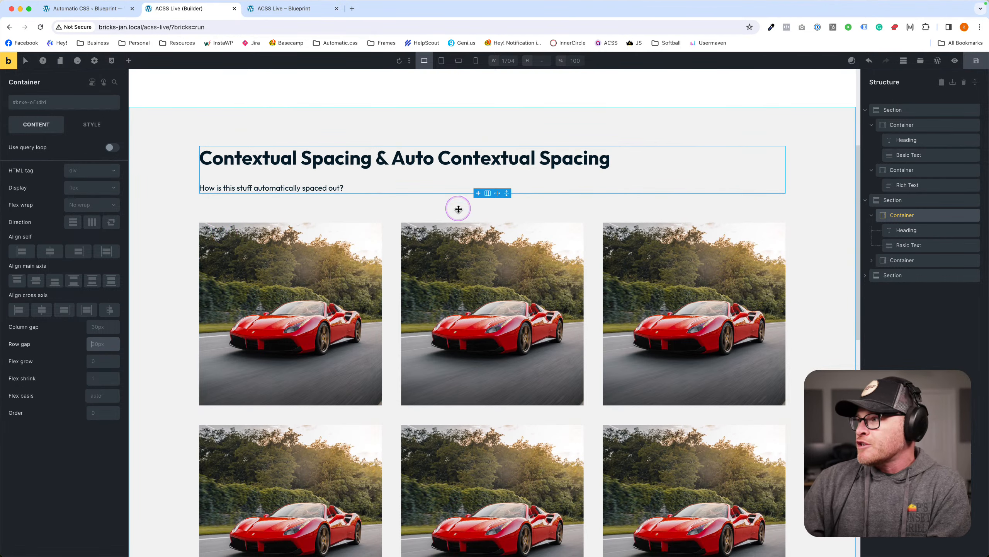
{"action": "left_click", "coordinate": [874, 215]}
{"action": "left_click", "coordinate": [901, 228]}
{"action": "left_click", "coordinate": [901, 216]}
{"action": "left_click", "coordinate": [901, 228]}
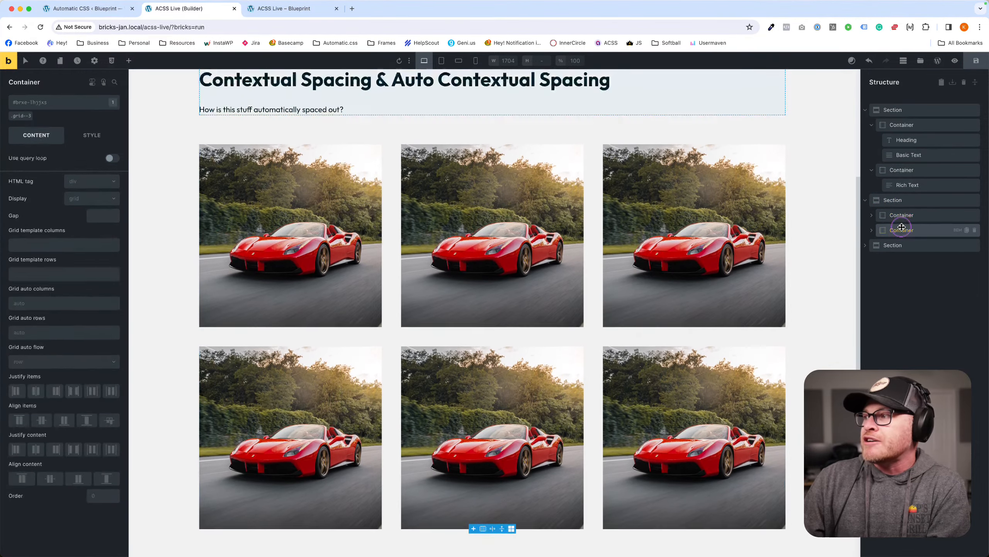
{"action": "left_click", "coordinate": [901, 215]}
{"action": "left_click", "coordinate": [901, 229]}
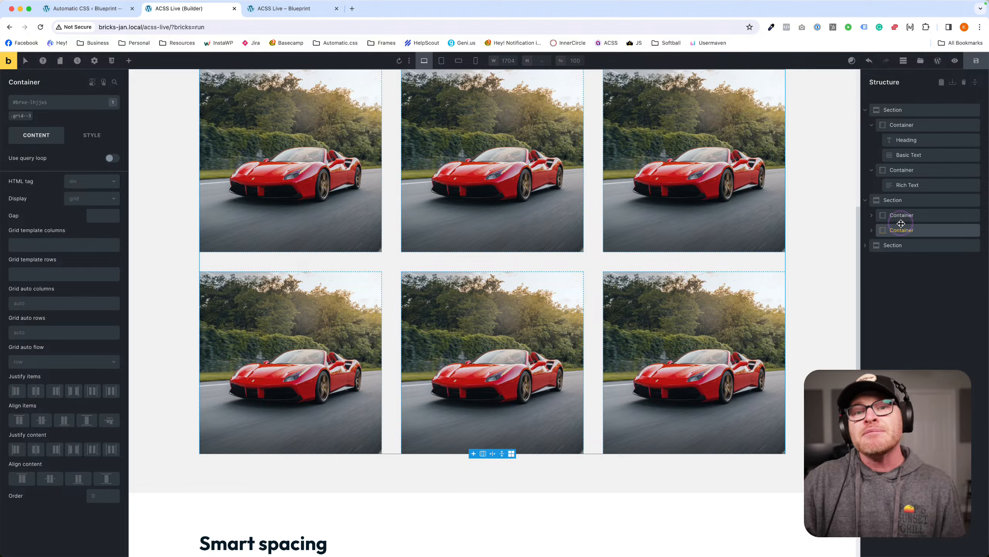
{"action": "left_click", "coordinate": [900, 224]}
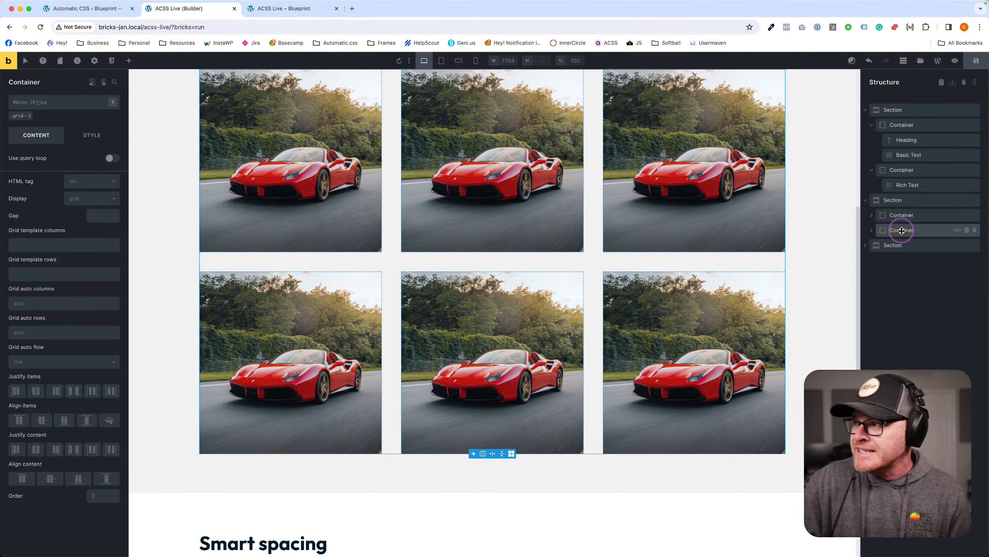
Compare the Contextual Spacing heading and subheading, reselect the image grid, then go to Automatic CSS.
{"action": "left_click", "coordinate": [875, 215]}
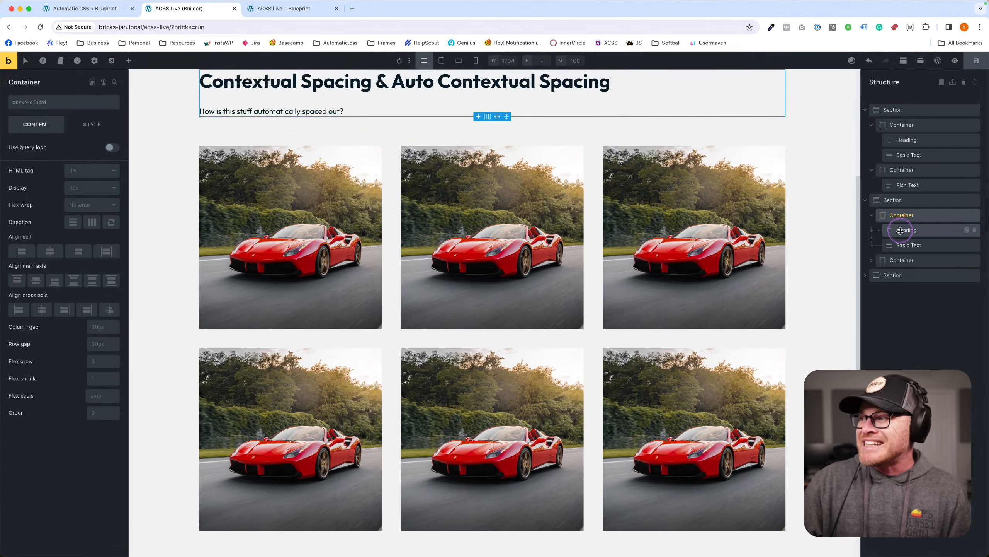
{"action": "left_click", "coordinate": [900, 233]}
{"action": "left_click", "coordinate": [900, 243]}
{"action": "left_click", "coordinate": [900, 233]}
{"action": "left_click", "coordinate": [900, 243]}
{"action": "left_click", "coordinate": [900, 232]}
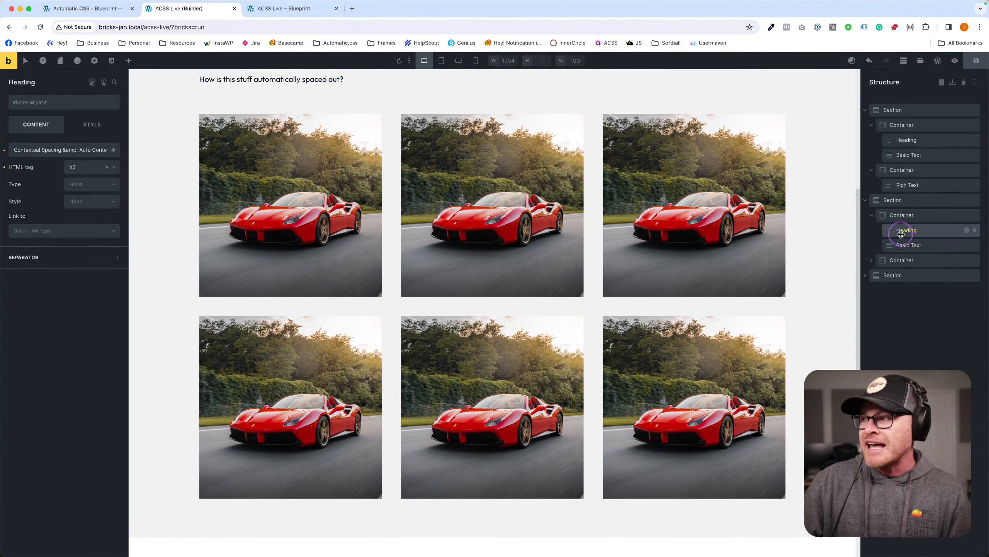
{"action": "left_click", "coordinate": [899, 244]}
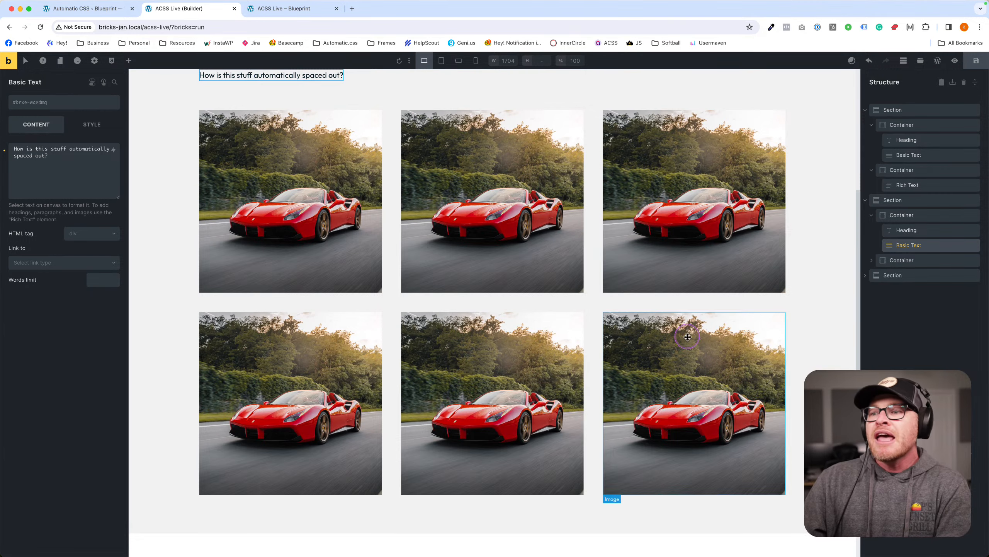
{"action": "left_click", "coordinate": [398, 304]}
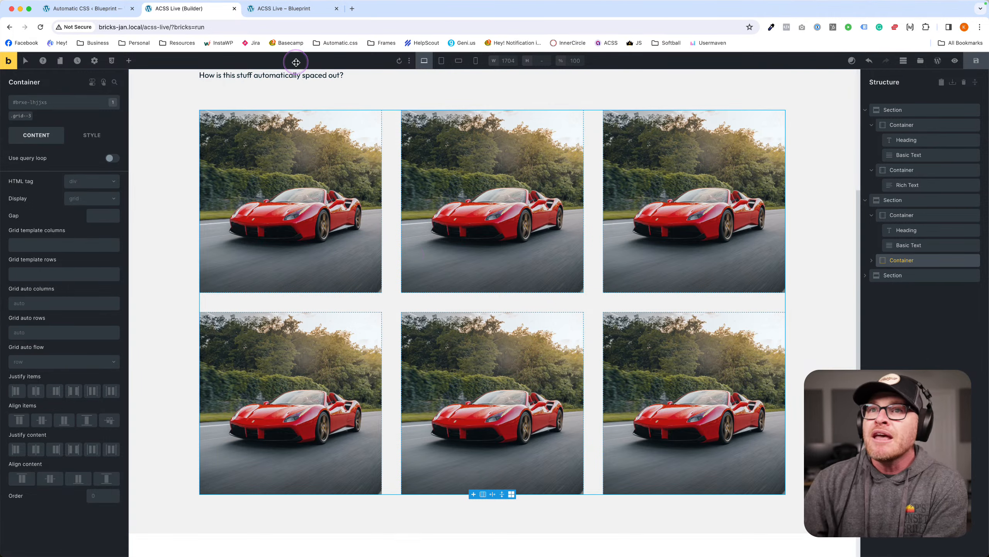
{"action": "left_click", "coordinate": [82, 8]}
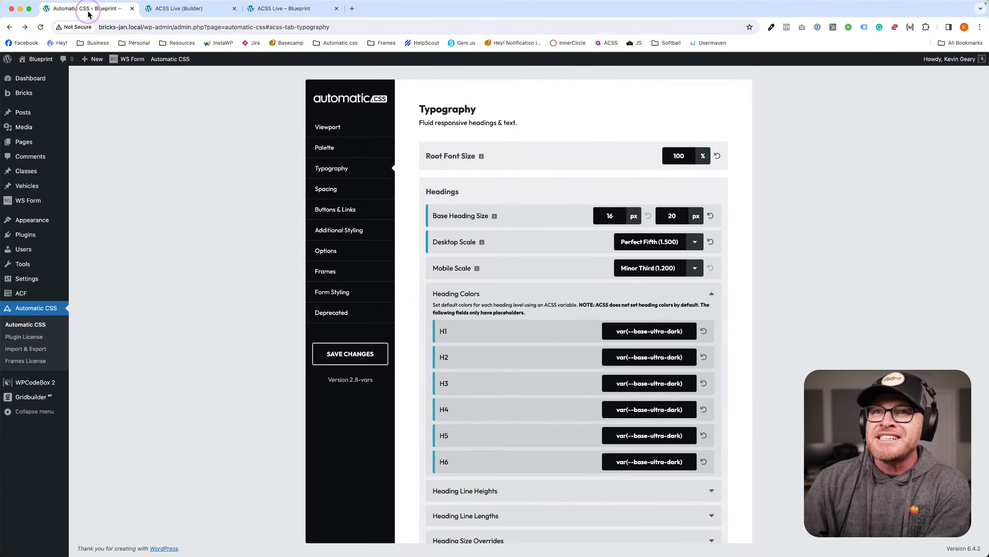
Open the Spacing settings and point out the Container Gap, Content Gap and Grid Gap settings.
{"action": "left_click", "coordinate": [350, 190]}
{"action": "scroll", "coordinate": [578, 231], "scroll_direction": "down", "scroll_amount": 3}
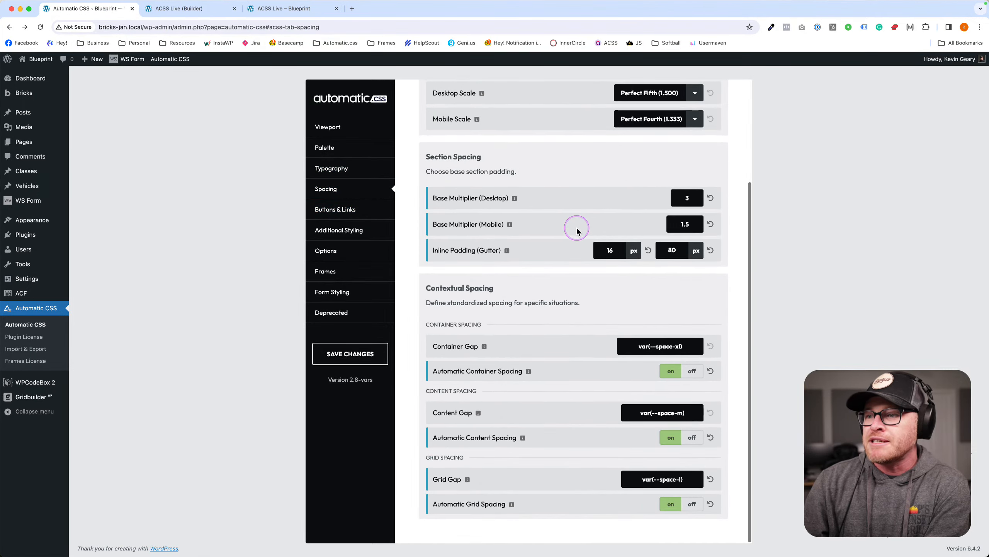
{"action": "left_click_drag", "start_coordinate": [425, 289], "coordinate": [496, 289]}
{"action": "left_click", "coordinate": [504, 289]}
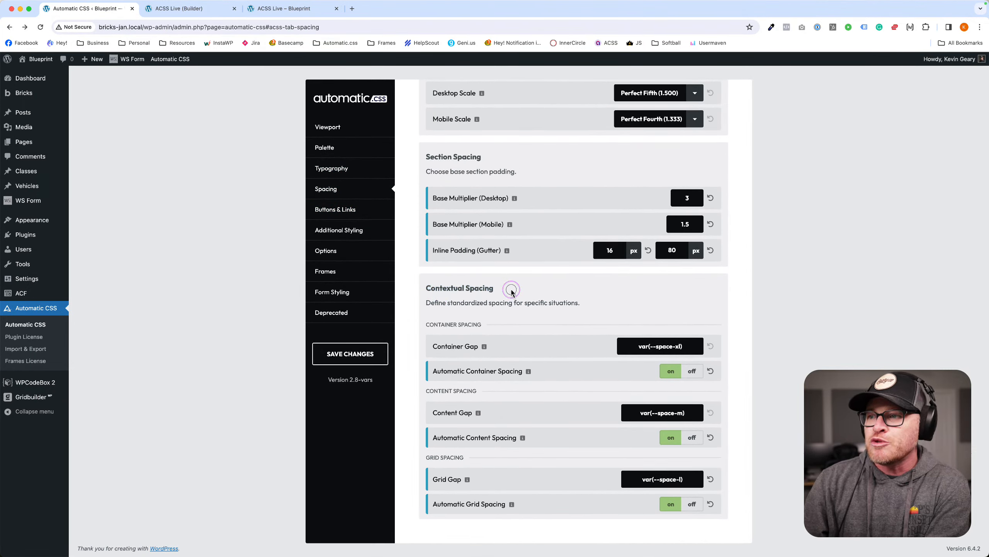
{"action": "left_click_drag", "start_coordinate": [432, 346], "coordinate": [494, 348]}
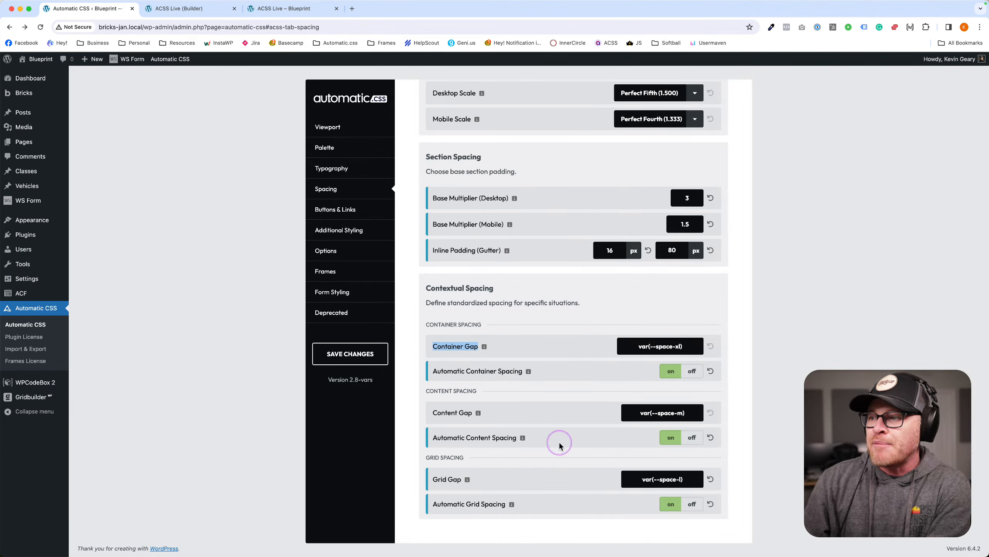
{"action": "left_click_drag", "start_coordinate": [433, 413], "coordinate": [473, 413]}
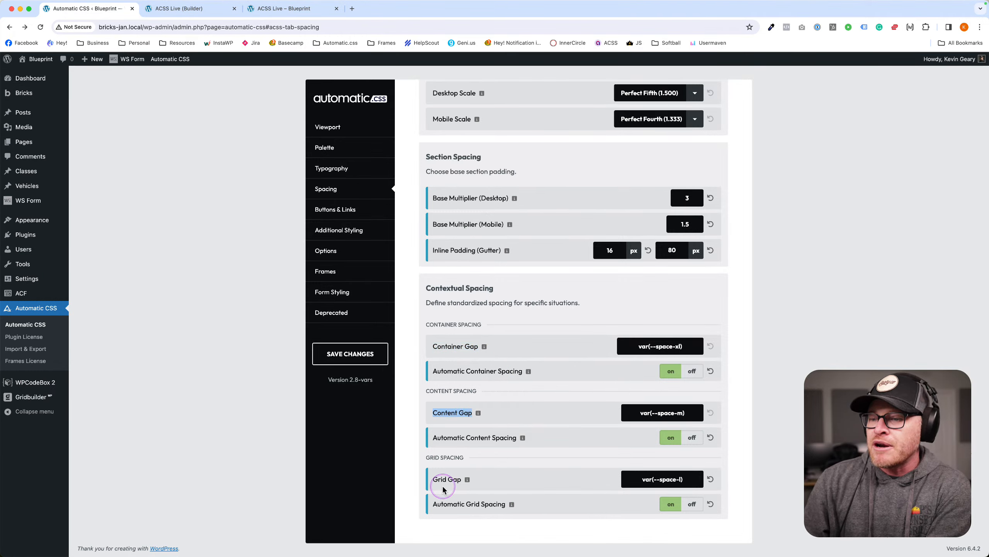
{"action": "left_click_drag", "start_coordinate": [437, 479], "coordinate": [463, 480]}
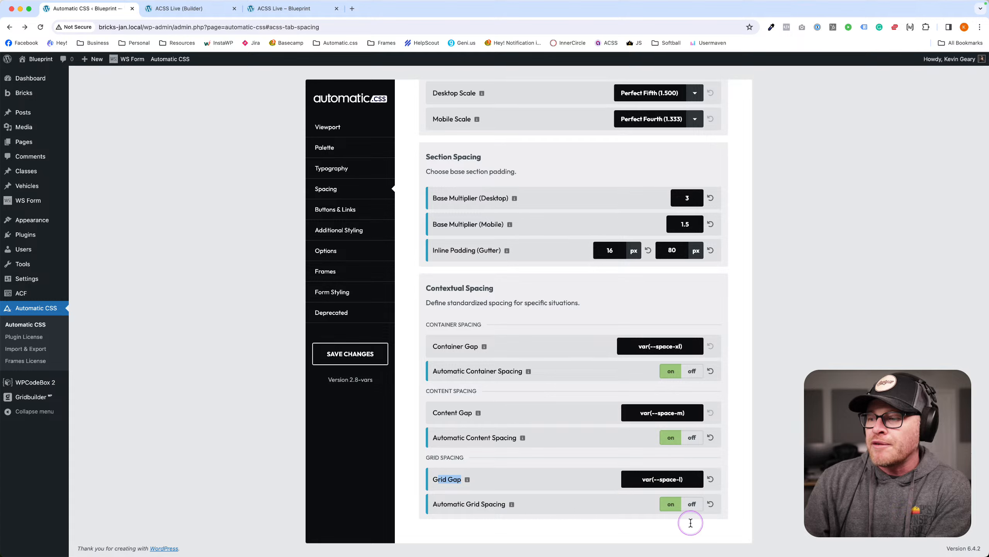
Turn off Automatic Grid, Content and Container Spacing and save the settings.
{"action": "left_click", "coordinate": [691, 503]}
{"action": "left_click", "coordinate": [692, 437]}
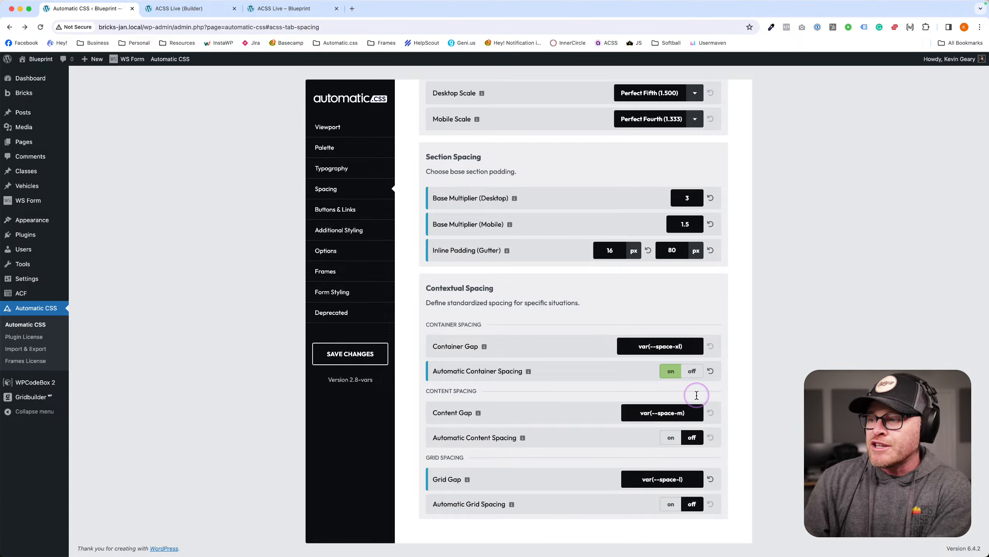
{"action": "left_click", "coordinate": [693, 371]}
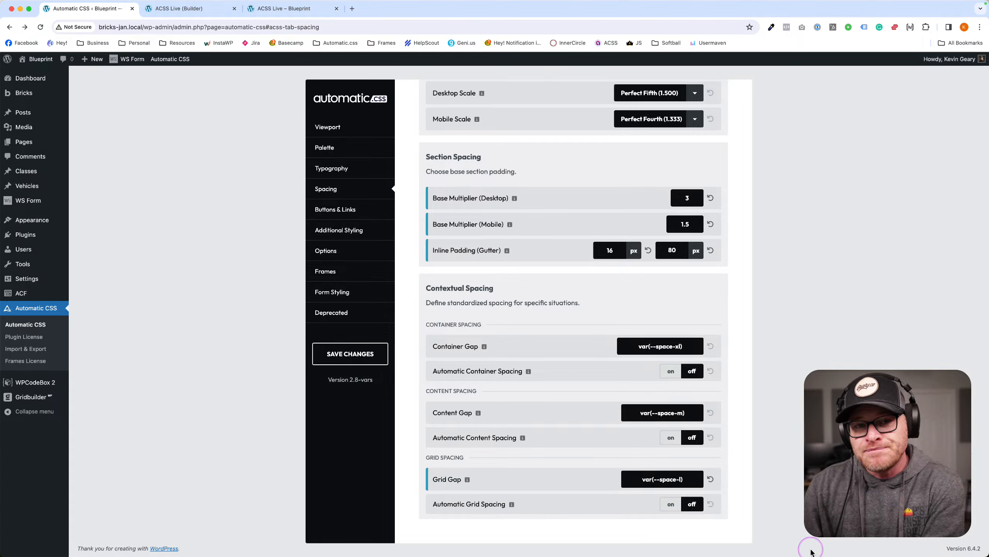
{"action": "left_click", "coordinate": [364, 357]}
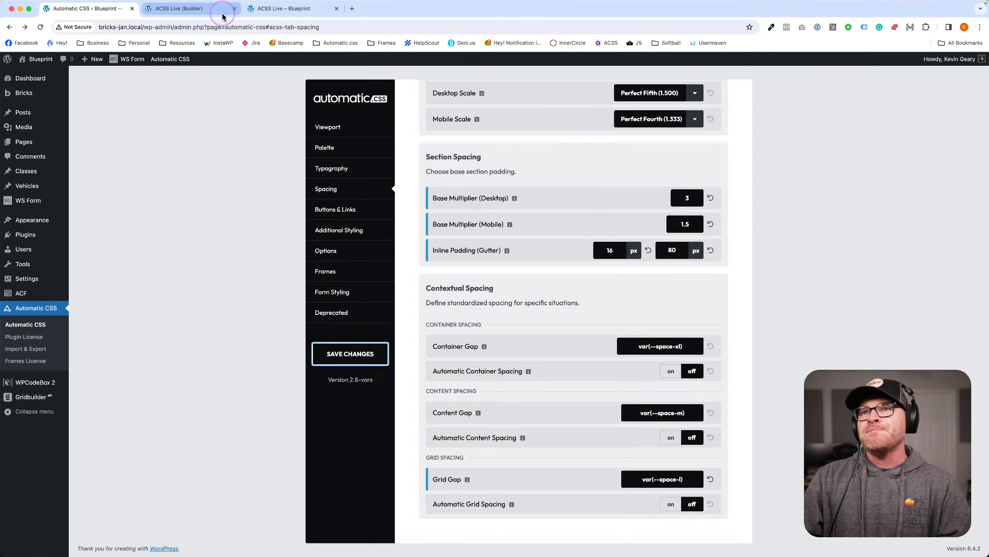
{"action": "left_click", "coordinate": [218, 12]}
{"action": "left_click", "coordinate": [269, 9]}
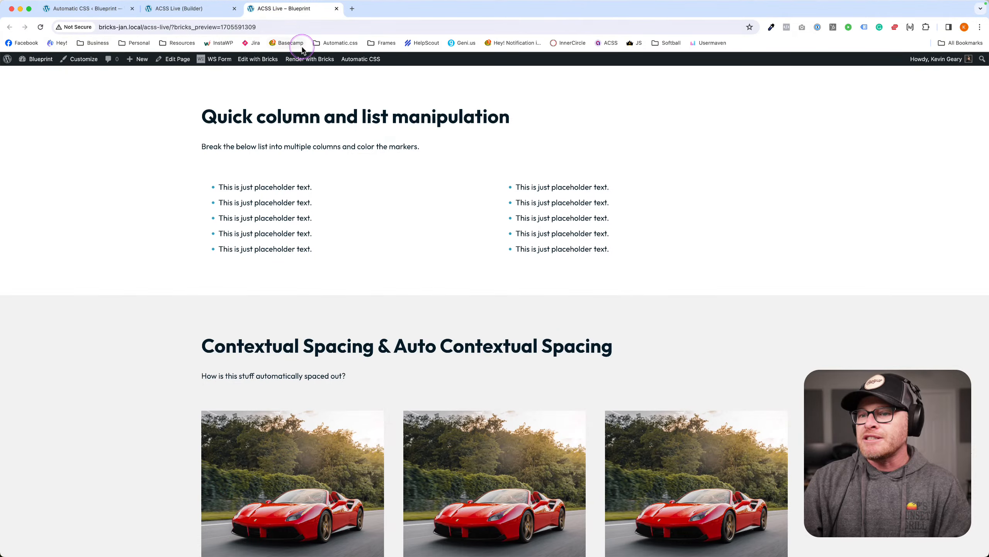
{"action": "scroll", "coordinate": [410, 205], "scroll_direction": "down", "scroll_amount": 6}
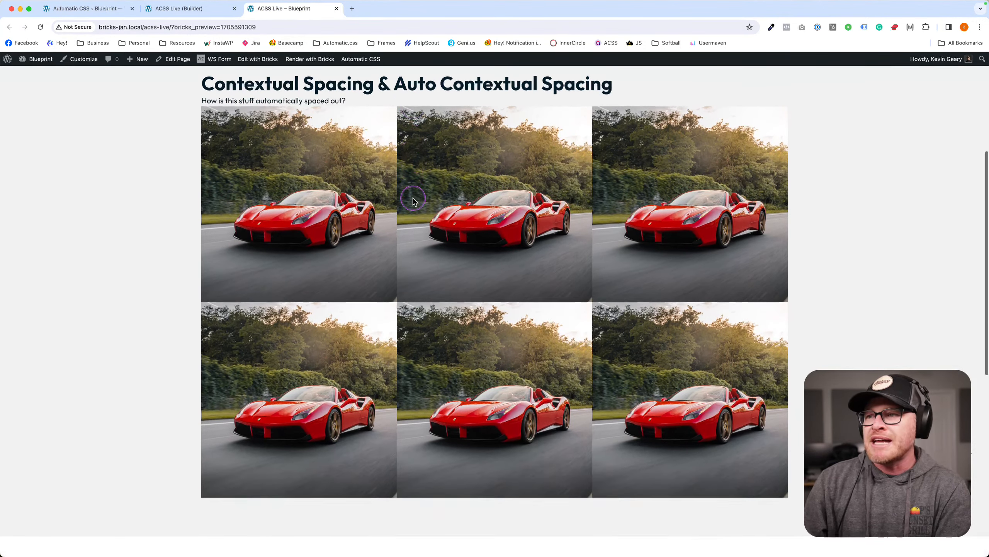
{"action": "scroll", "coordinate": [413, 201], "scroll_direction": "up", "scroll_amount": 1}
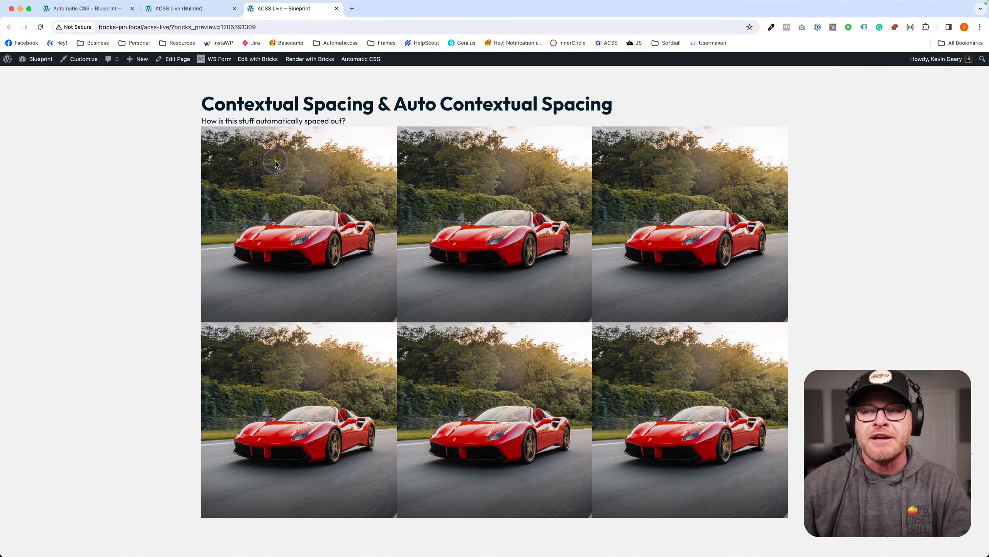
{"action": "scroll", "coordinate": [357, 148], "scroll_direction": "up", "scroll_amount": 6}
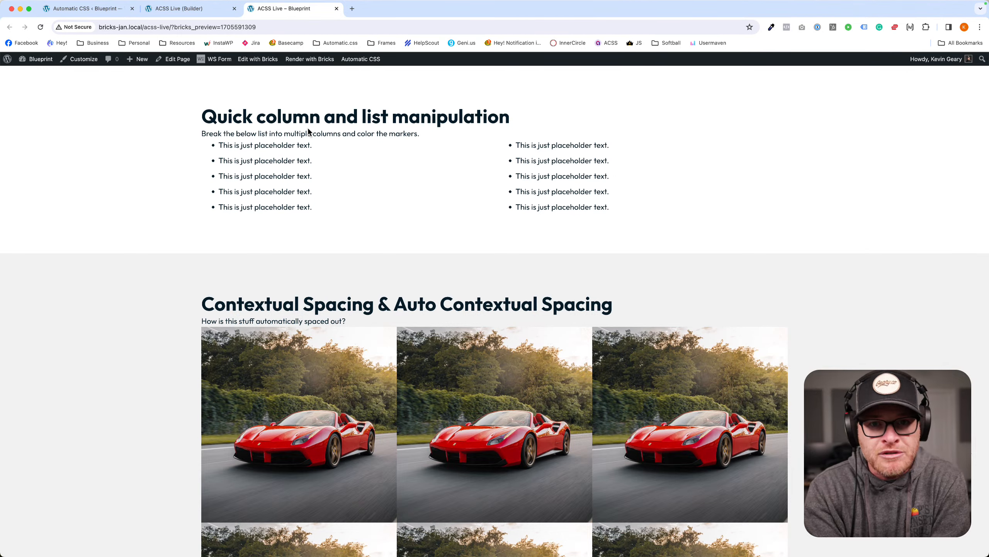
{"action": "left_click", "coordinate": [432, 405]}
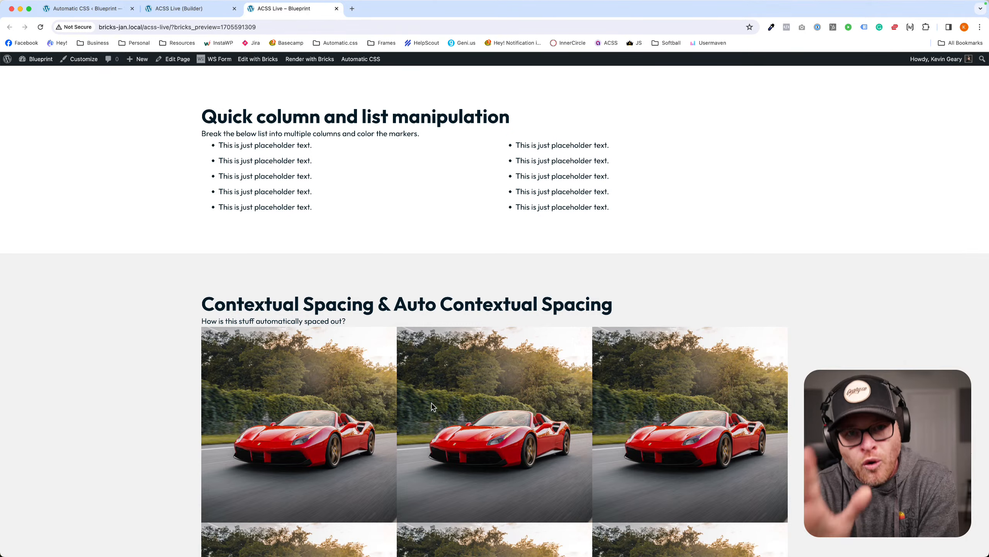
{"action": "left_click", "coordinate": [98, 9]}
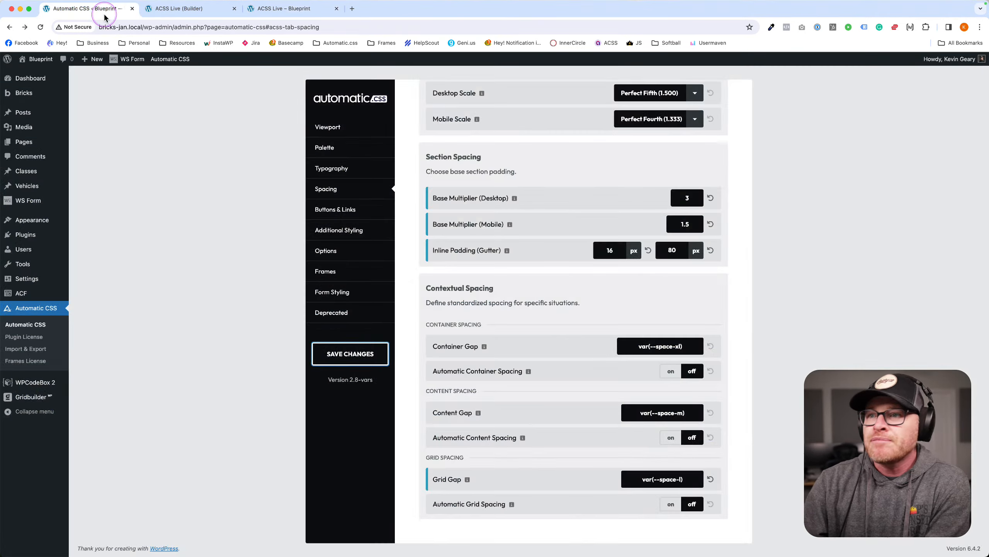
Switch Automatic Container, Content and Grid Spacing back on and save.
{"action": "left_click", "coordinate": [671, 370]}
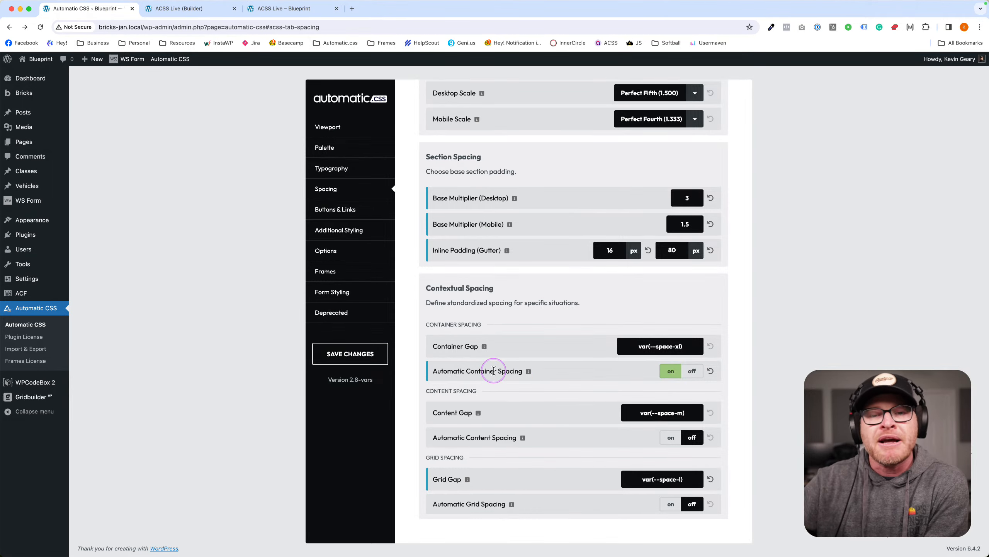
{"action": "left_click", "coordinate": [670, 437]}
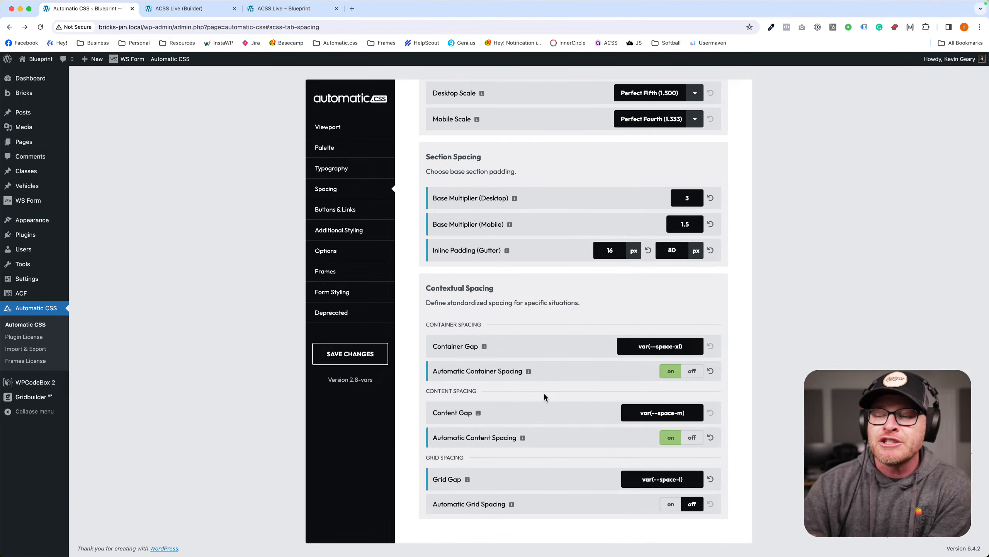
{"action": "left_click", "coordinate": [670, 504]}
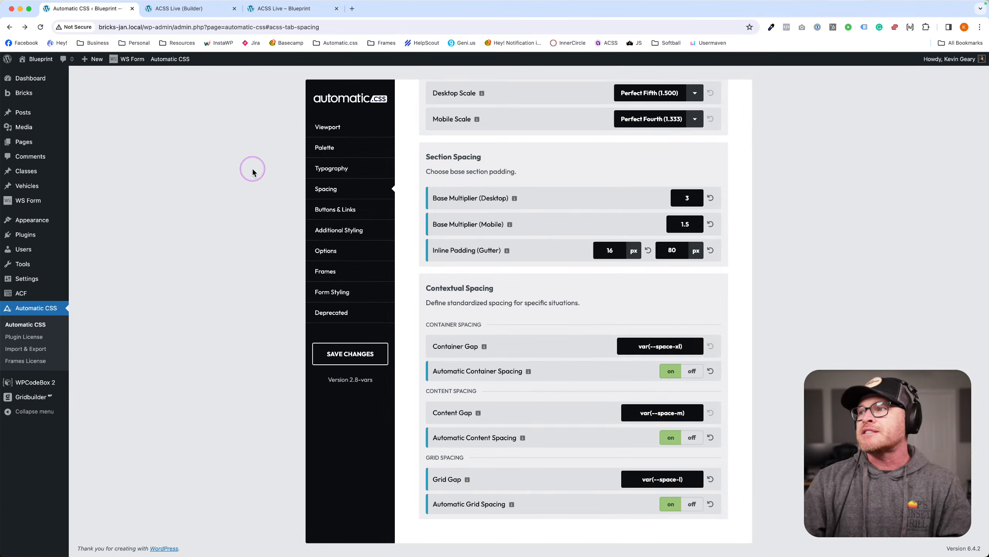
{"action": "left_click", "coordinate": [348, 354]}
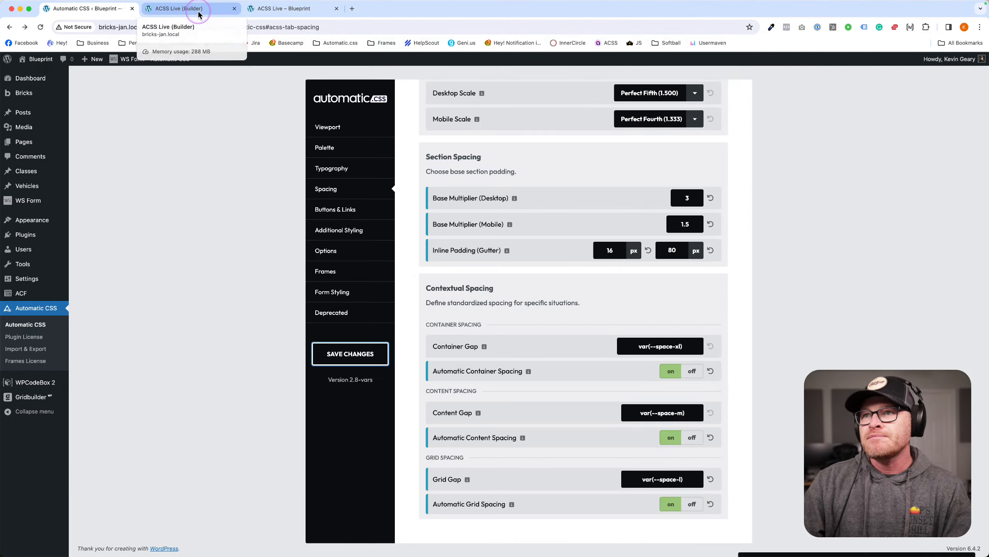
Check the restored spacing on the ACSS Live page, then go back to the Spacing settings.
{"action": "left_click", "coordinate": [276, 11]}
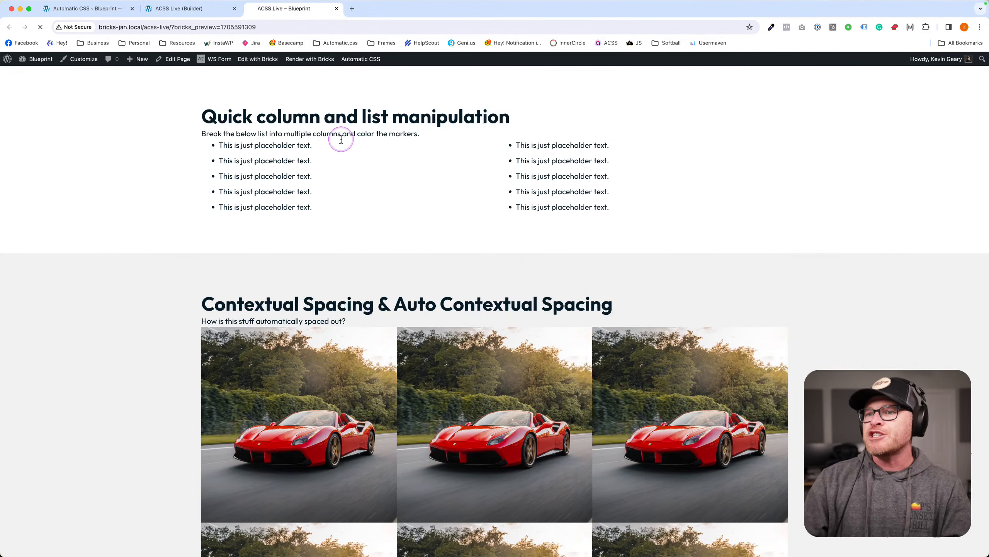
{"action": "scroll", "coordinate": [338, 143], "scroll_direction": "down", "scroll_amount": 7}
{"action": "scroll", "coordinate": [340, 145], "scroll_direction": "down", "scroll_amount": 6}
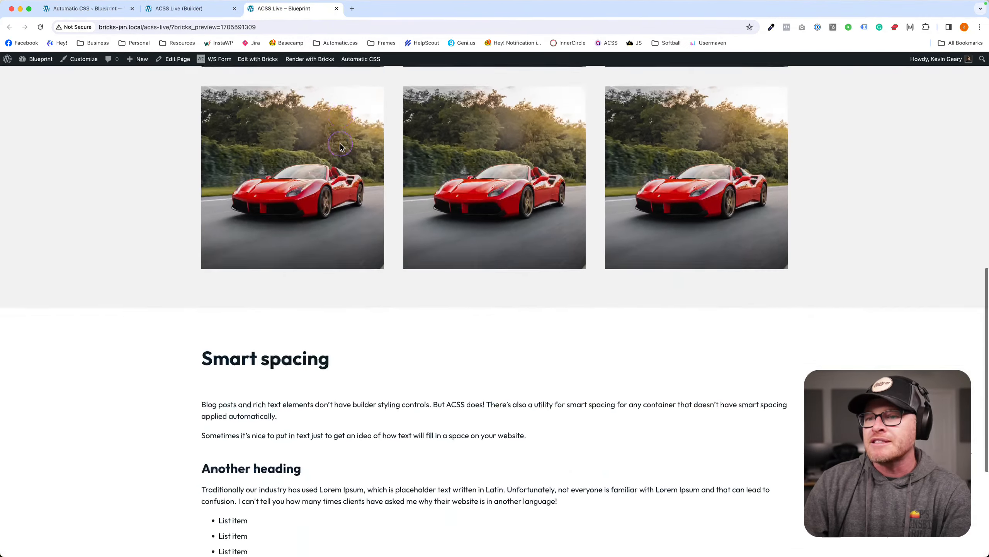
{"action": "scroll", "coordinate": [340, 144], "scroll_direction": "up", "scroll_amount": 14}
{"action": "scroll", "coordinate": [340, 144], "scroll_direction": "down", "scroll_amount": 4}
{"action": "scroll", "coordinate": [340, 144], "scroll_direction": "down", "scroll_amount": 3}
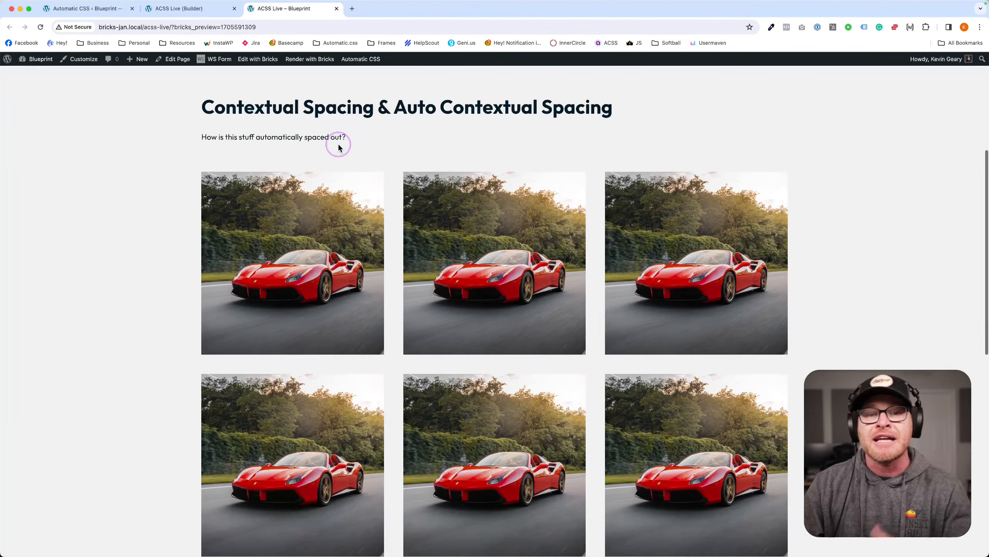
{"action": "left_click", "coordinate": [77, 8]}
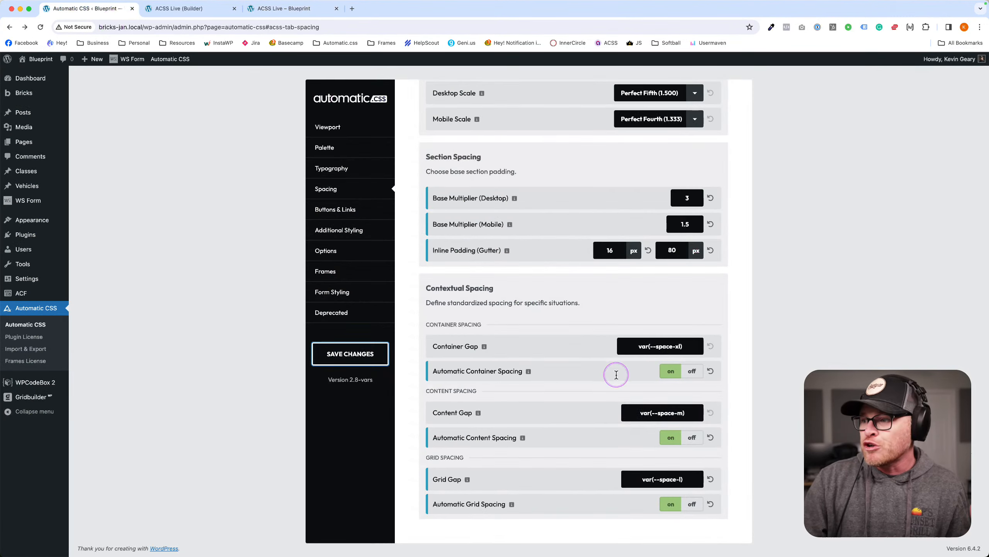
Point out the Container, Content and Grid Gap values, then shrink Grid Gap to the m size and save.
{"action": "left_click", "coordinate": [632, 344]}
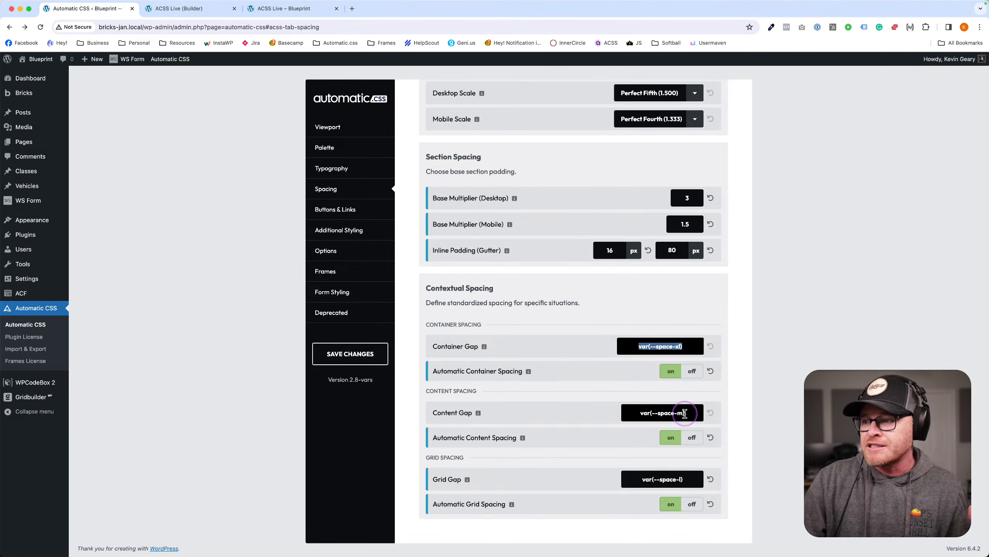
{"action": "left_click", "coordinate": [627, 412]}
{"action": "left_click", "coordinate": [638, 482]}
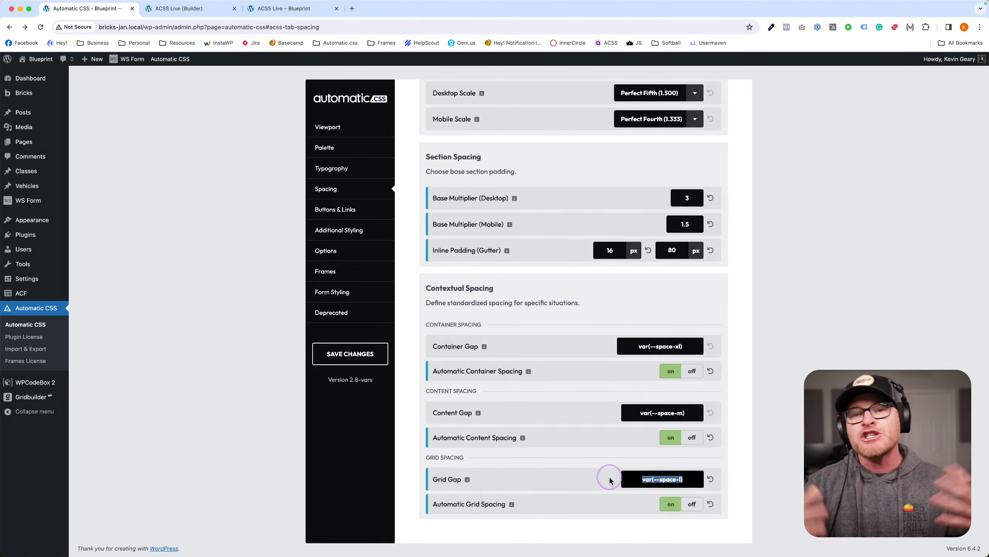
{"action": "left_click", "coordinate": [693, 479]}
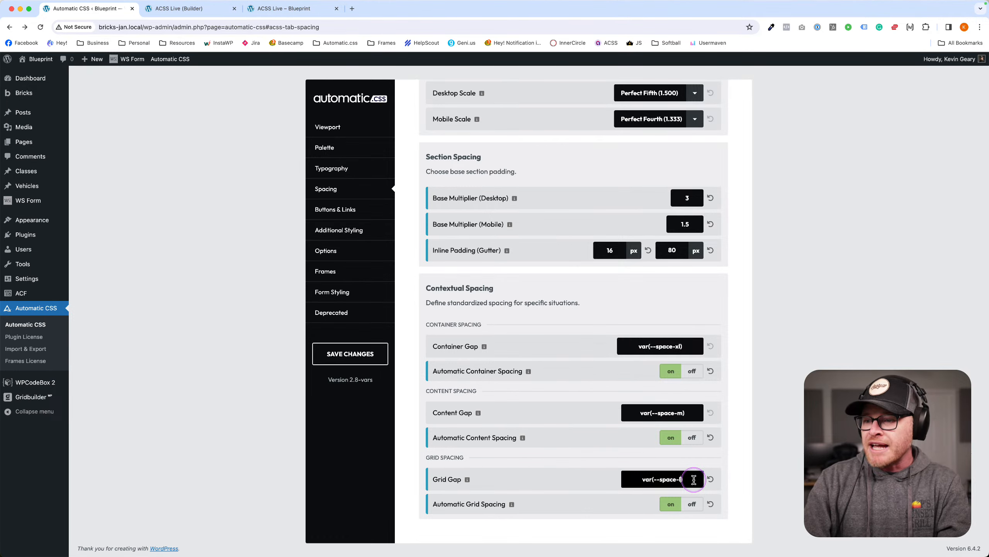
{"action": "key", "text": "BackSpace"}
{"action": "key", "text": "BackSpace"}
{"action": "type", "text": "m)"}
{"action": "left_click", "coordinate": [366, 354]}
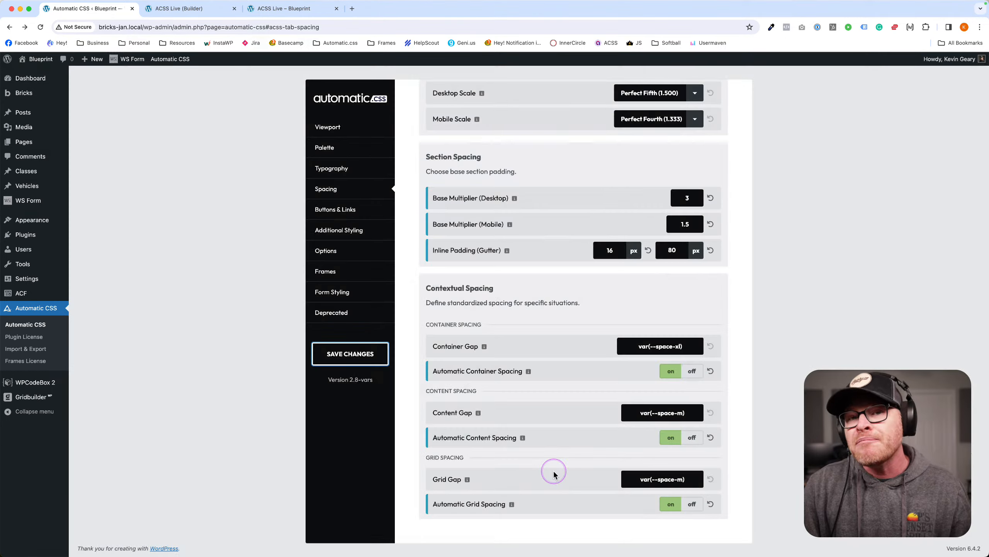
Set the Grid Gap to var(--space-m) and save.
{"action": "left_click_drag", "start_coordinate": [629, 479], "coordinate": [698, 480]}
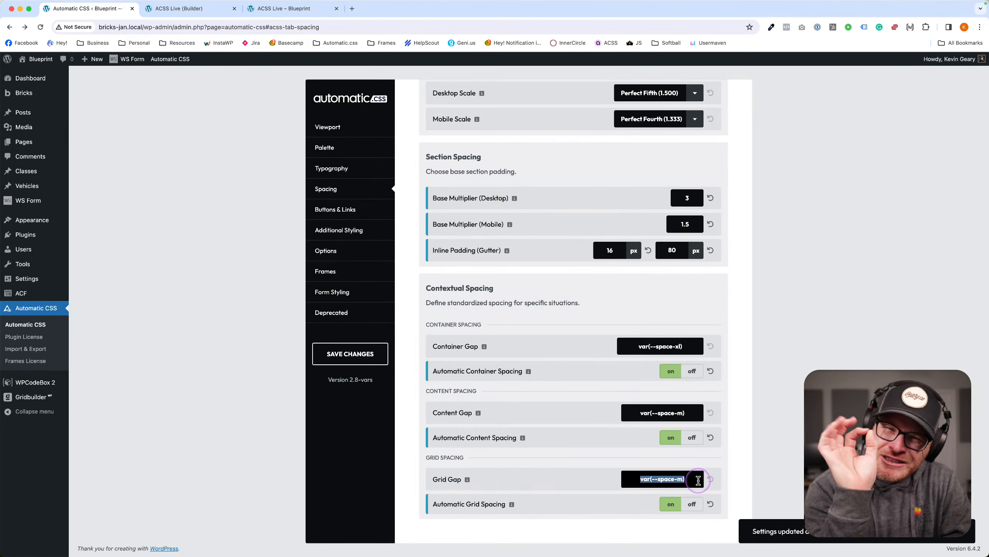
{"action": "type", "text": "1"}
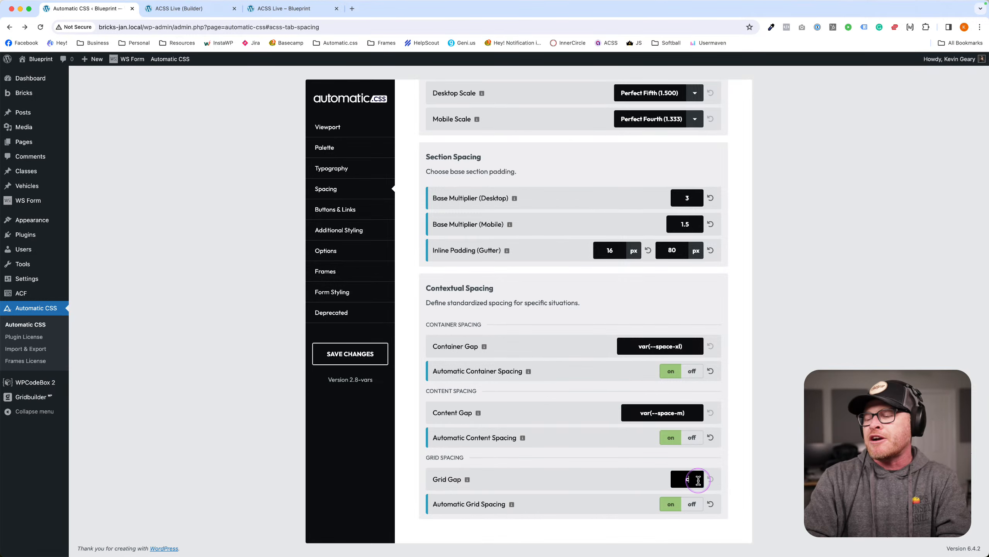
{"action": "type", "text": "alc(var()"}
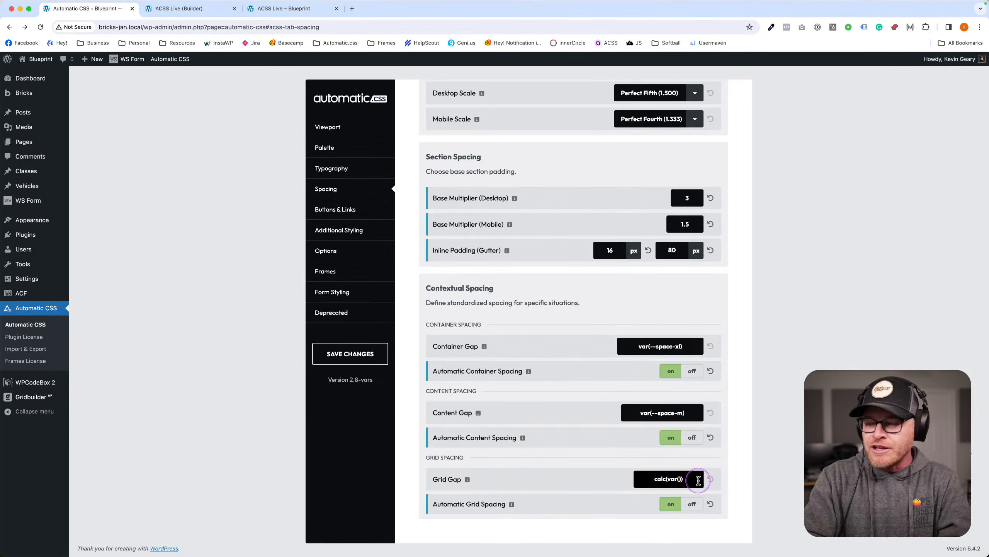
{"action": "type", "text": "--space-m) *"}
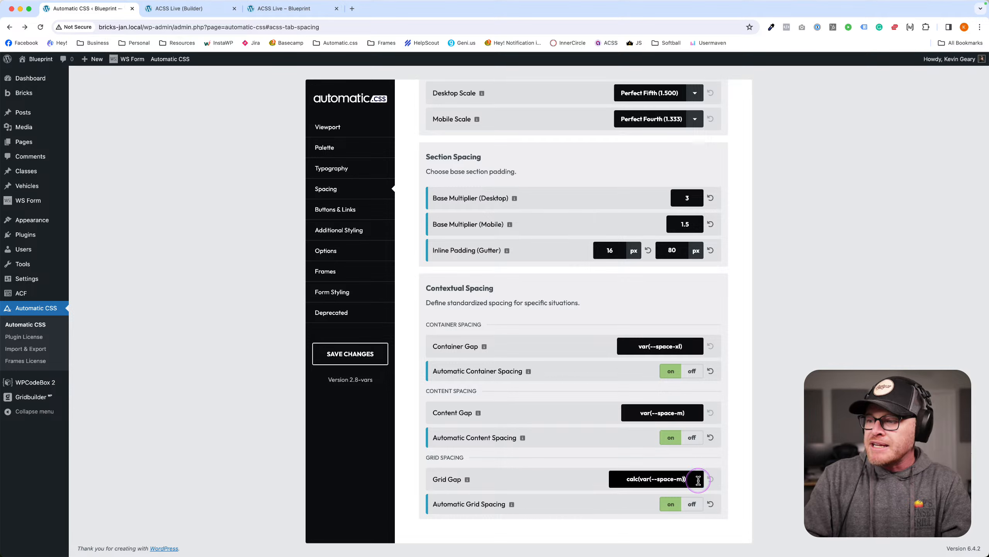
{"action": "type", "text": " 1.1"}
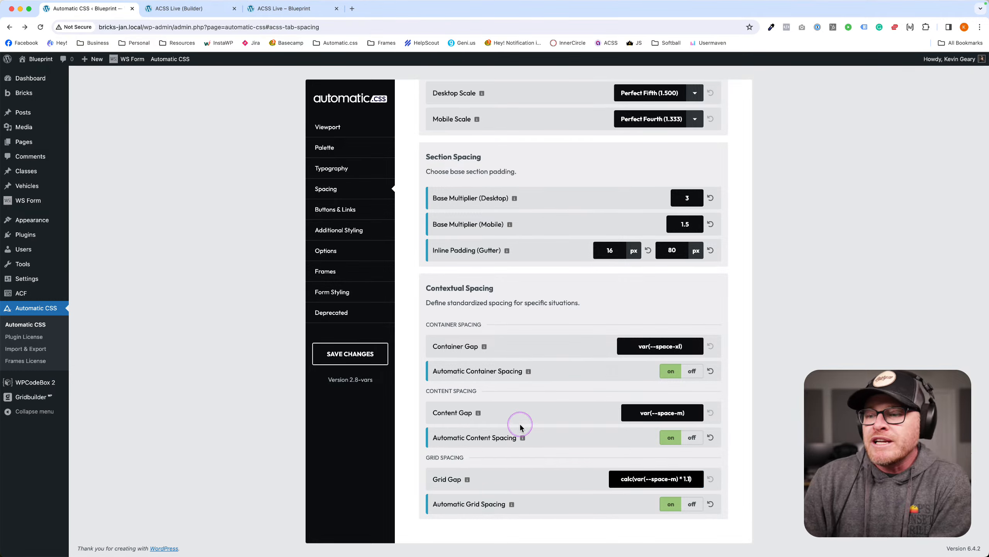
{"action": "triple_click", "coordinate": [697, 479]}
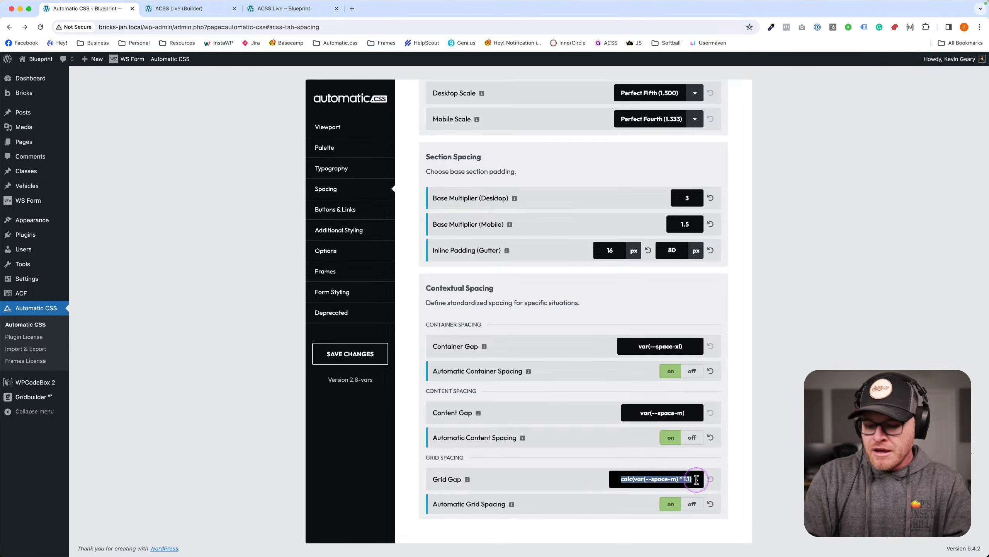
{"action": "type", "text": "--space-m"}
{"action": "key", "text": "super+a"}
{"action": "type", "text": "var(--space-m)"}
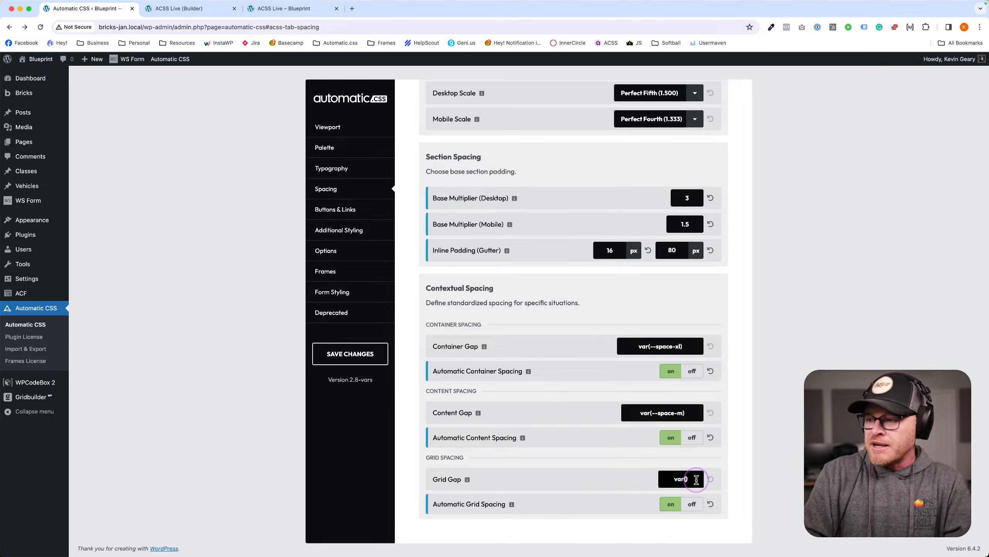
{"action": "left_click", "coordinate": [346, 356]}
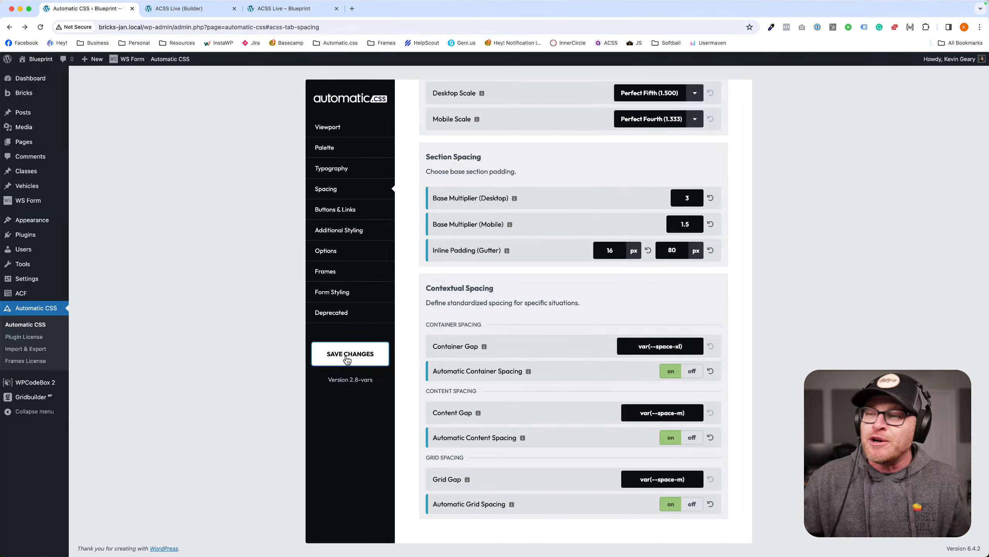
Save the Spacing settings again and review them before returning to the live page.
{"action": "left_click", "coordinate": [347, 360]}
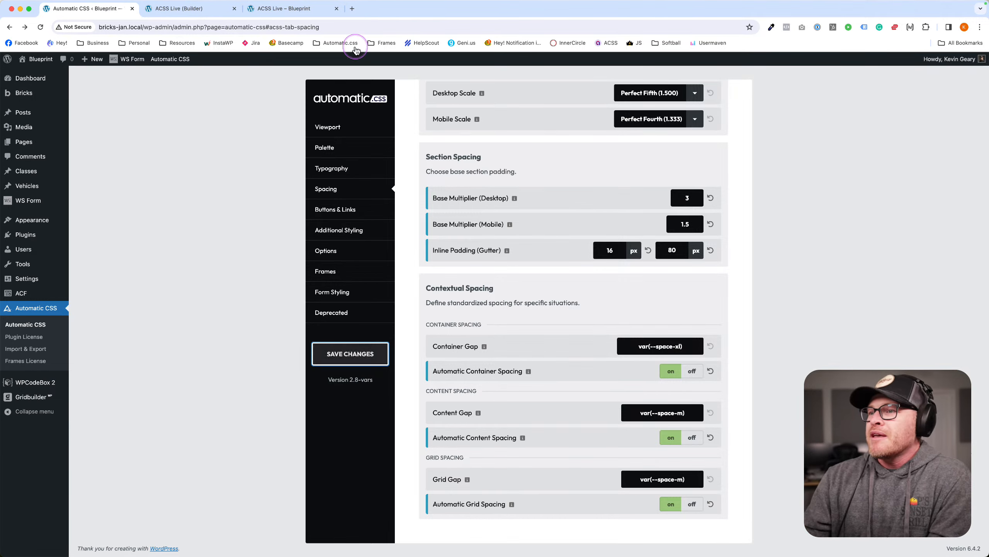
{"action": "left_click", "coordinate": [769, 210]}
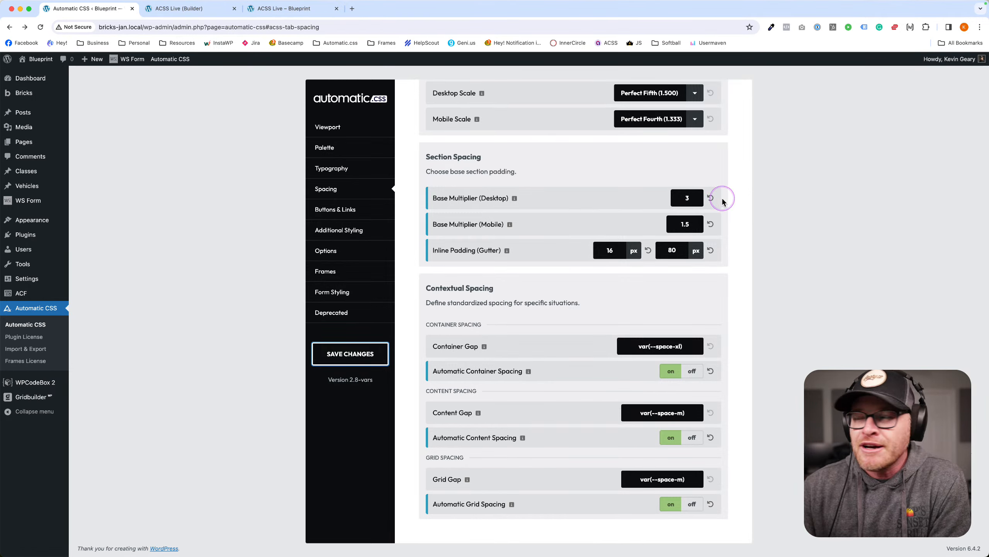
{"action": "scroll", "coordinate": [710, 196], "scroll_direction": "up", "scroll_amount": 1}
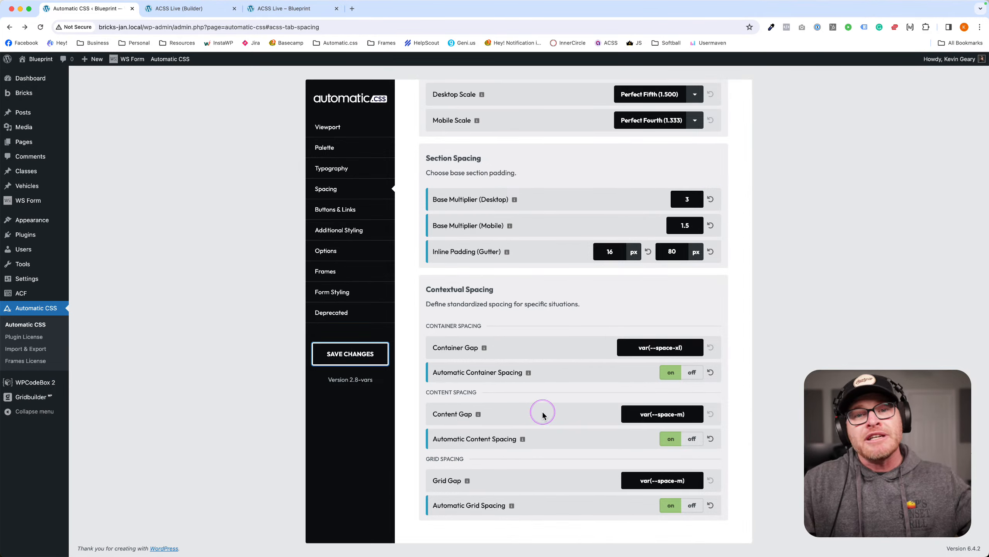
{"action": "scroll", "coordinate": [540, 415], "scroll_direction": "down", "scroll_amount": 1}
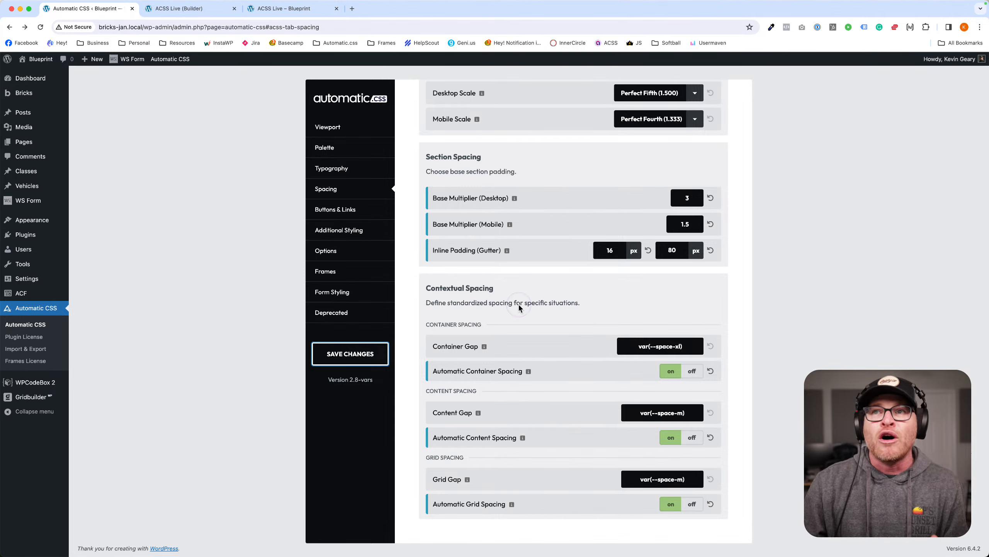
{"action": "left_click", "coordinate": [272, 8]}
Delete all six car images from the grid container in the Structure panel.
{"action": "left_click", "coordinate": [225, 14]}
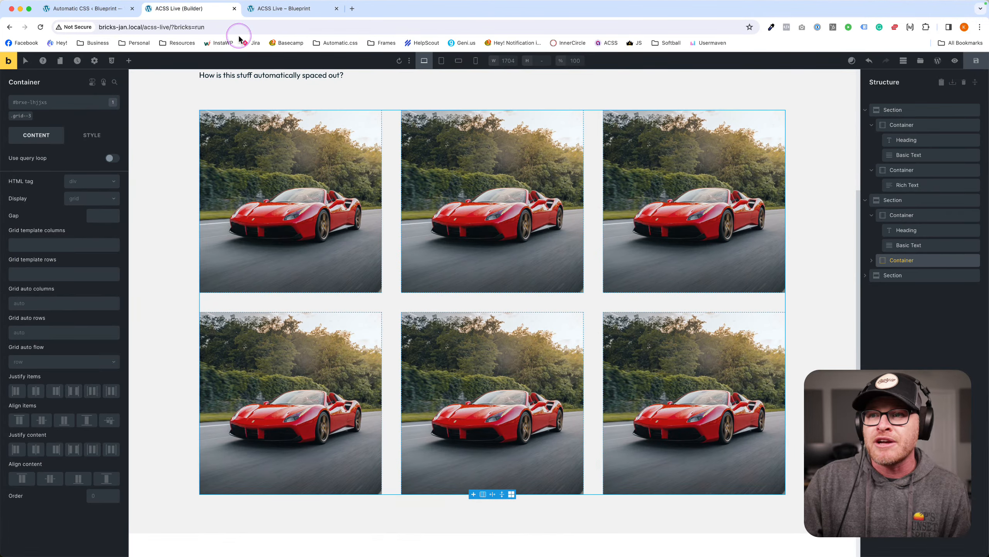
{"action": "left_click", "coordinate": [871, 261]}
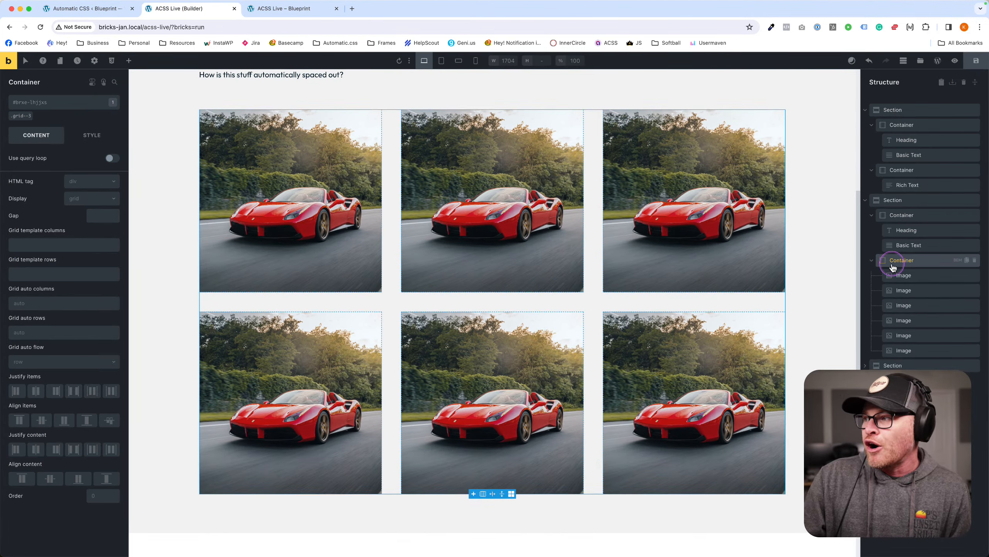
{"action": "left_click", "coordinate": [895, 262]}
{"action": "left_click", "coordinate": [975, 275]}
{"action": "left_click", "coordinate": [975, 275]}
{"action": "left_click", "coordinate": [975, 276]}
{"action": "left_click", "coordinate": [975, 276]}
{"action": "left_click", "coordinate": [975, 276]}
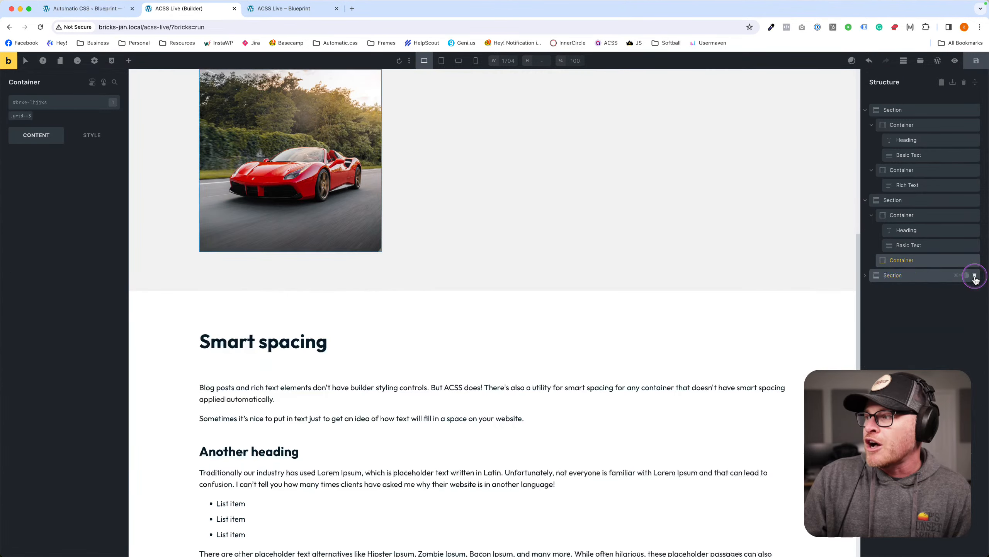
{"action": "left_click", "coordinate": [975, 275]}
Add a Block element, found by searching 'block', into the emptied container.
{"action": "left_click", "coordinate": [128, 60]}
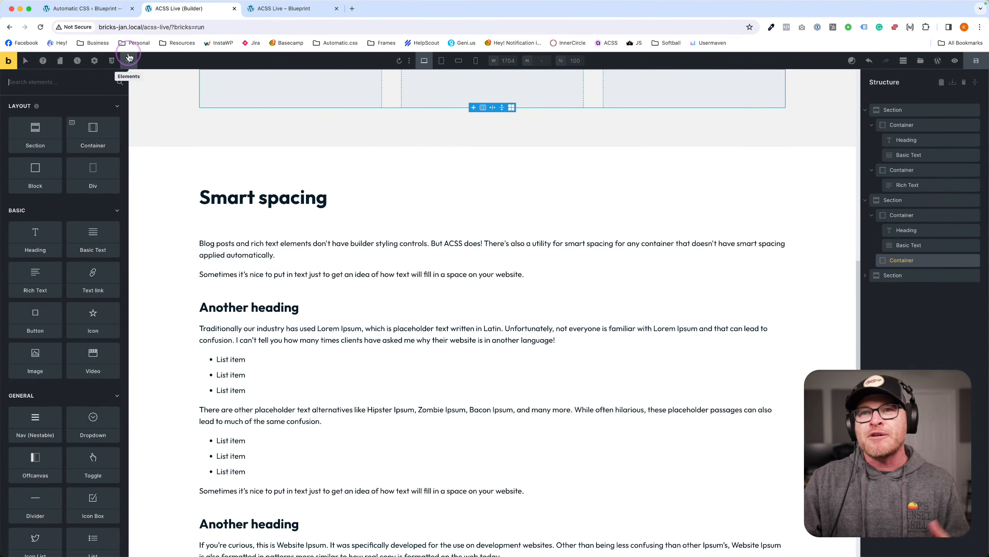
{"action": "type", "text": "div"}
{"action": "key", "text": "Return"}
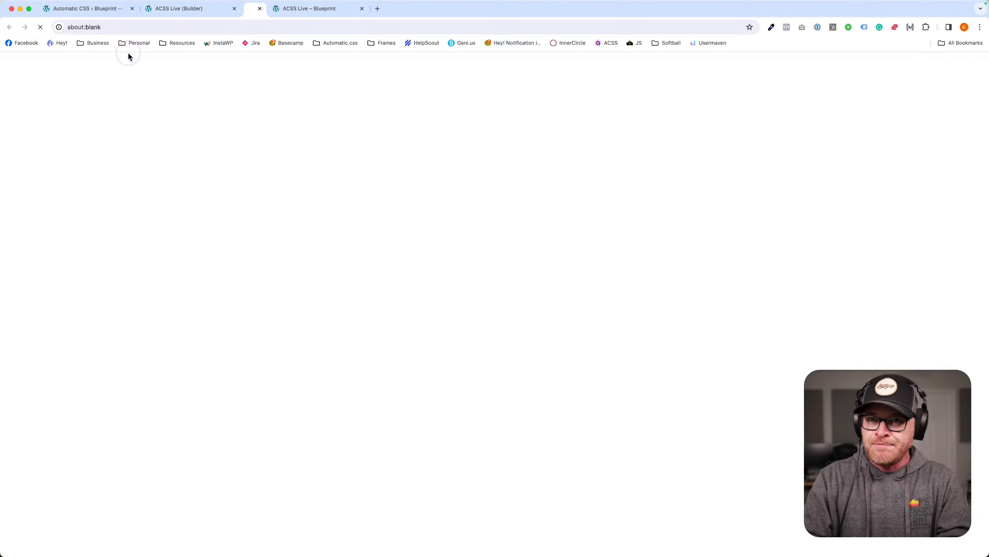
{"action": "left_click", "coordinate": [337, 8]}
{"action": "left_click", "coordinate": [49, 84]}
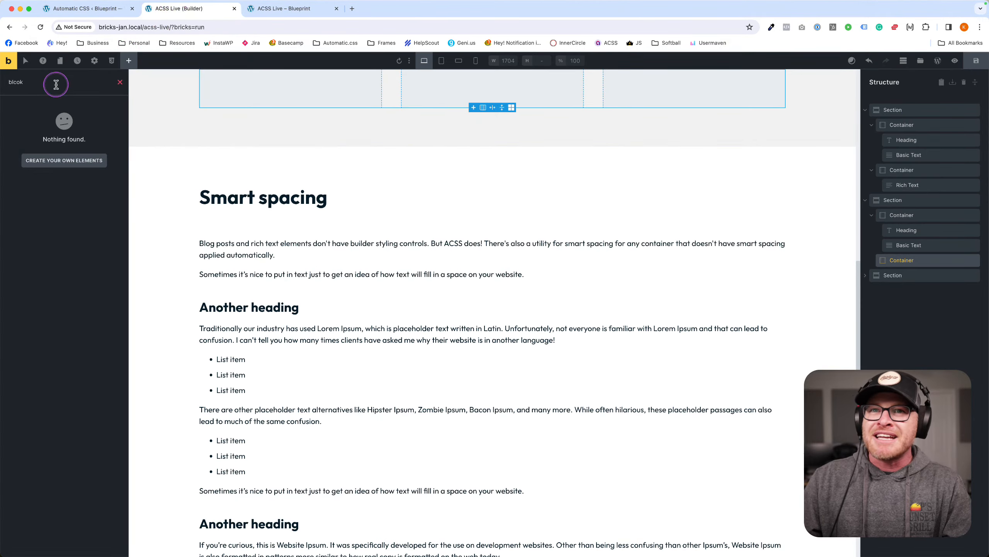
{"action": "type", "text": "block"}
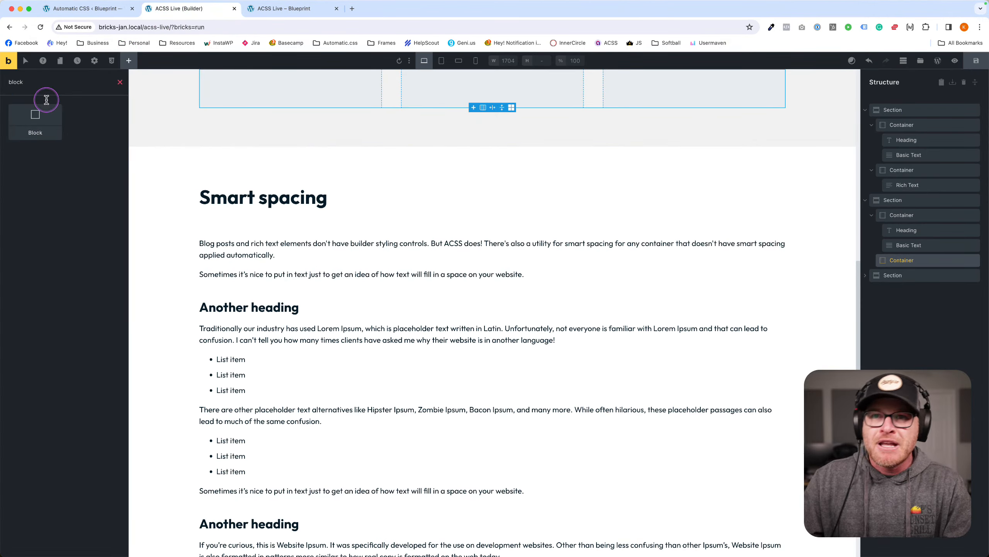
{"action": "left_click_drag", "start_coordinate": [35, 119], "coordinate": [368, 154]}
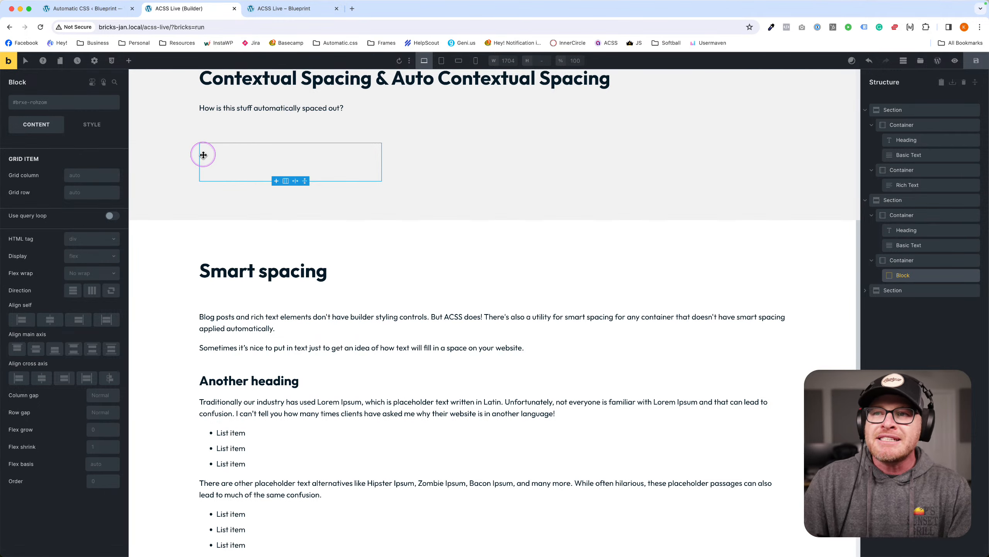
Add a Heading reading 'I am a heading' inside the Block.
{"action": "left_click", "coordinate": [70, 119]}
{"action": "left_click", "coordinate": [129, 61]}
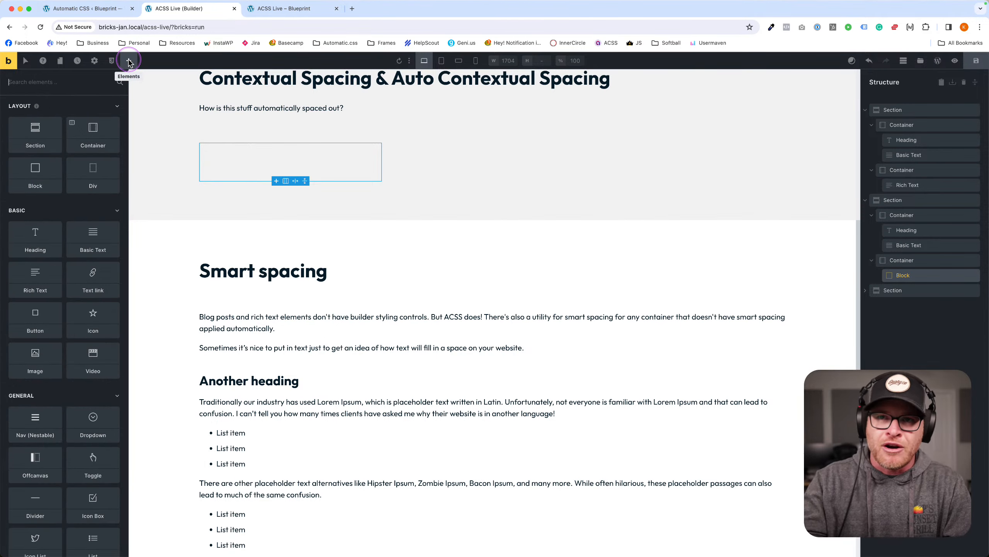
{"action": "type", "text": "head"}
{"action": "left_click", "coordinate": [35, 122]}
{"action": "left_click", "coordinate": [261, 151]}
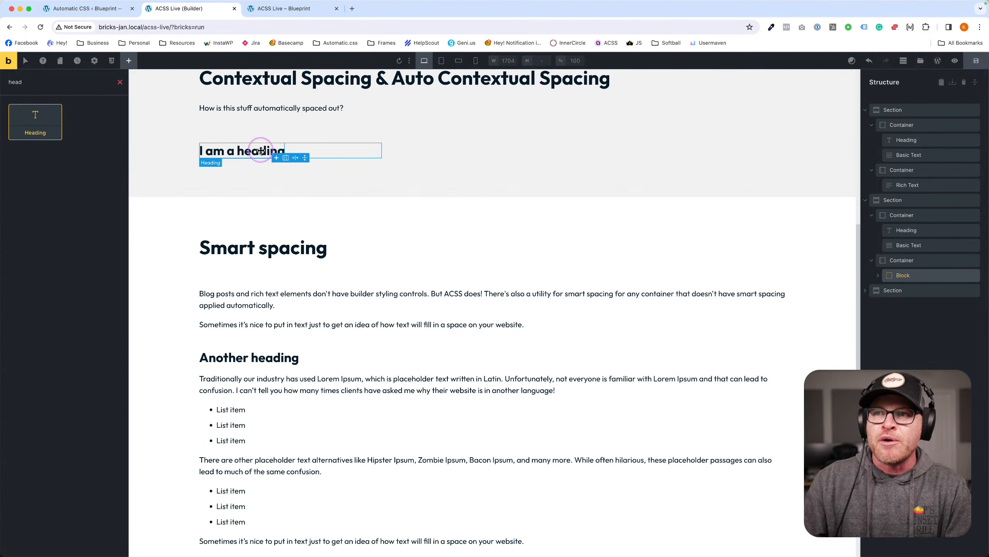
Add a placeholder Basic Text paragraph below the heading.
{"action": "left_click", "coordinate": [129, 62]}
{"action": "type", "text": "text"}
{"action": "left_click", "coordinate": [44, 114]}
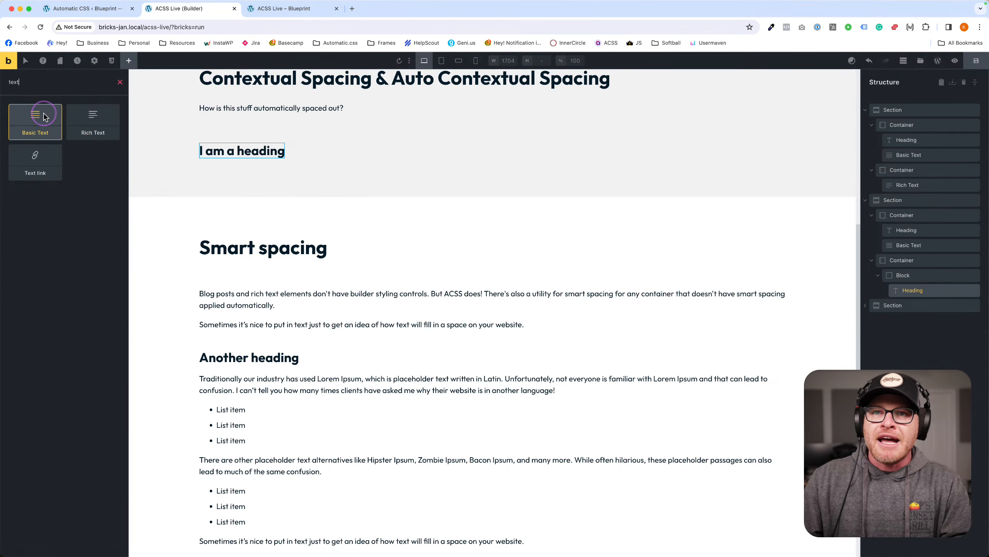
{"action": "left_click", "coordinate": [376, 158]}
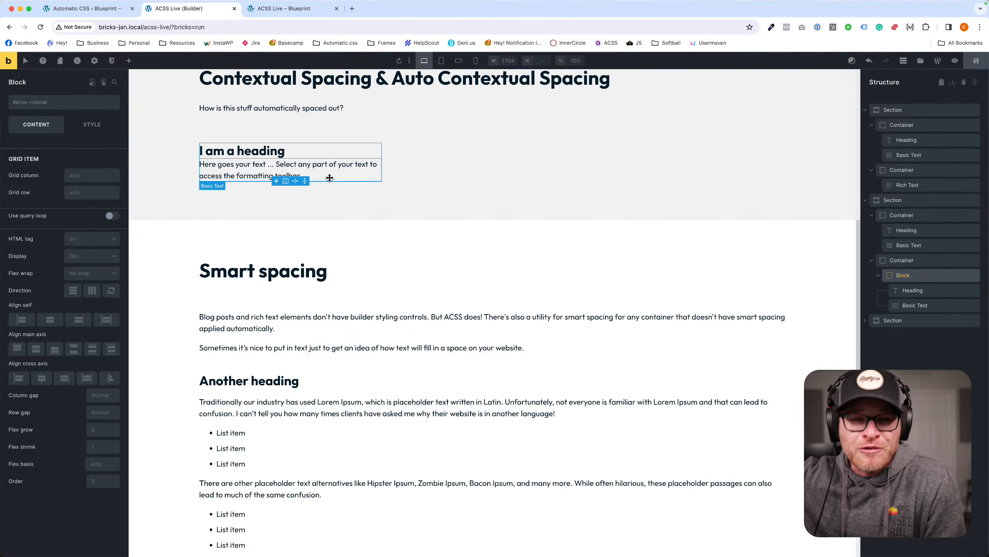
{"action": "left_click_drag", "start_coordinate": [323, 140], "coordinate": [310, 157]}
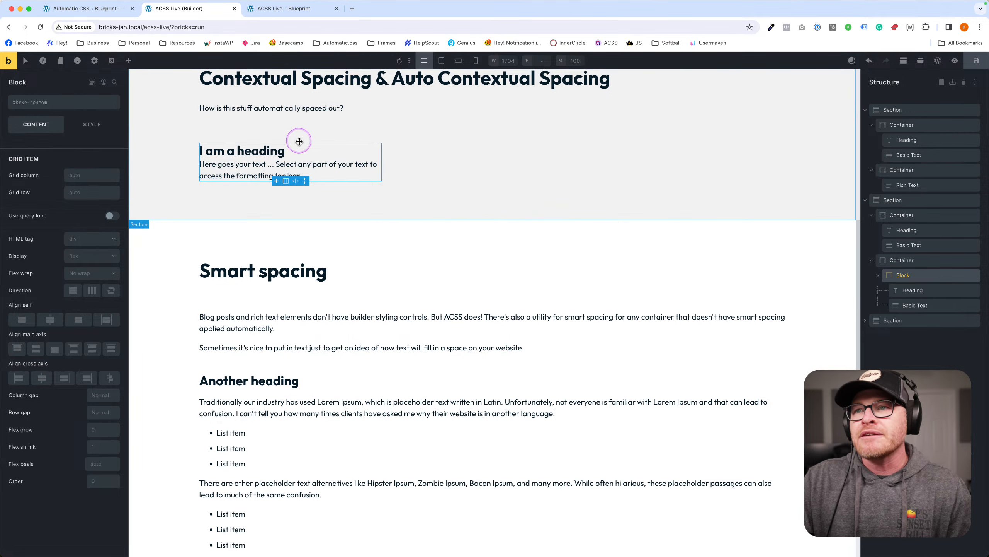
{"action": "left_click", "coordinate": [280, 164]}
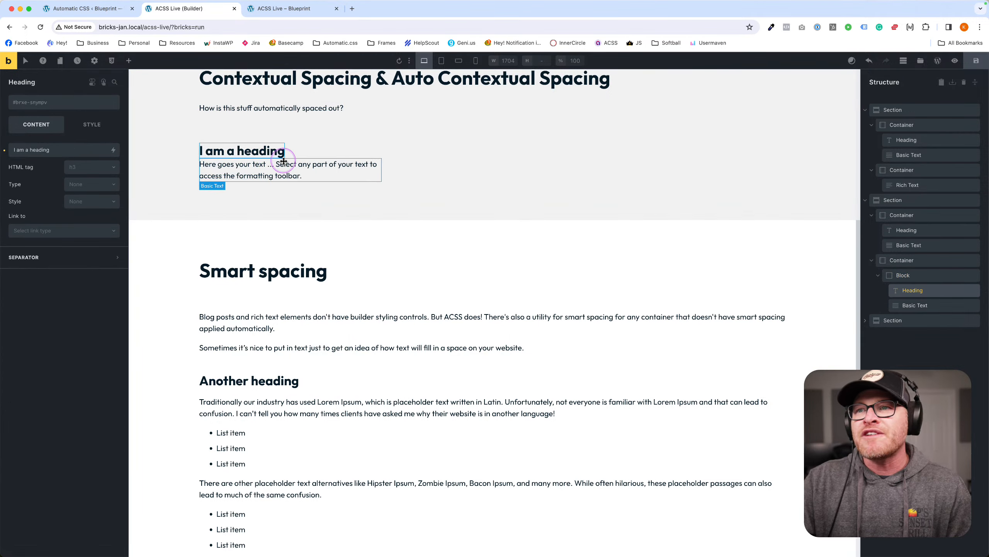
Try the Block's row gap as space-m, then as var(--content-gap).
{"action": "left_click", "coordinate": [331, 152]}
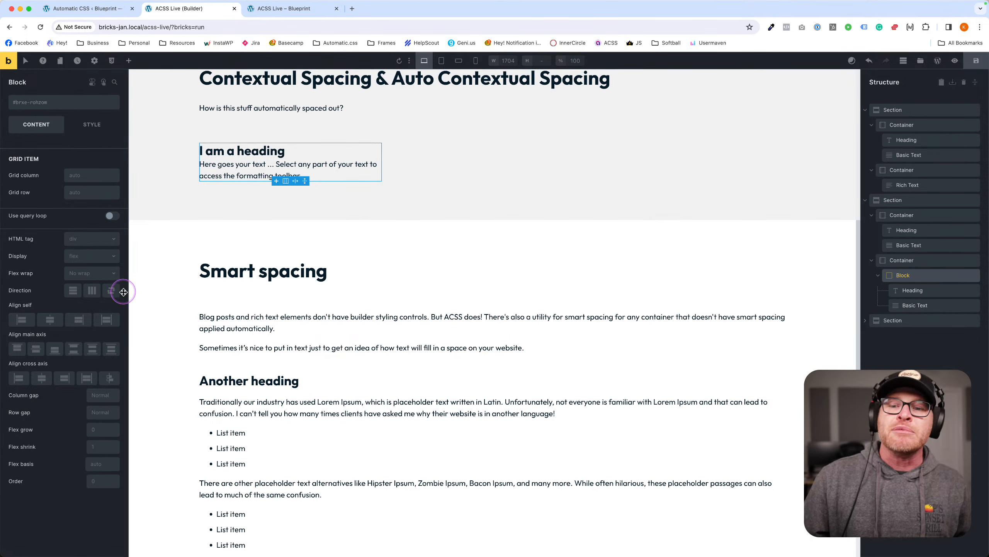
{"action": "left_click", "coordinate": [111, 412]}
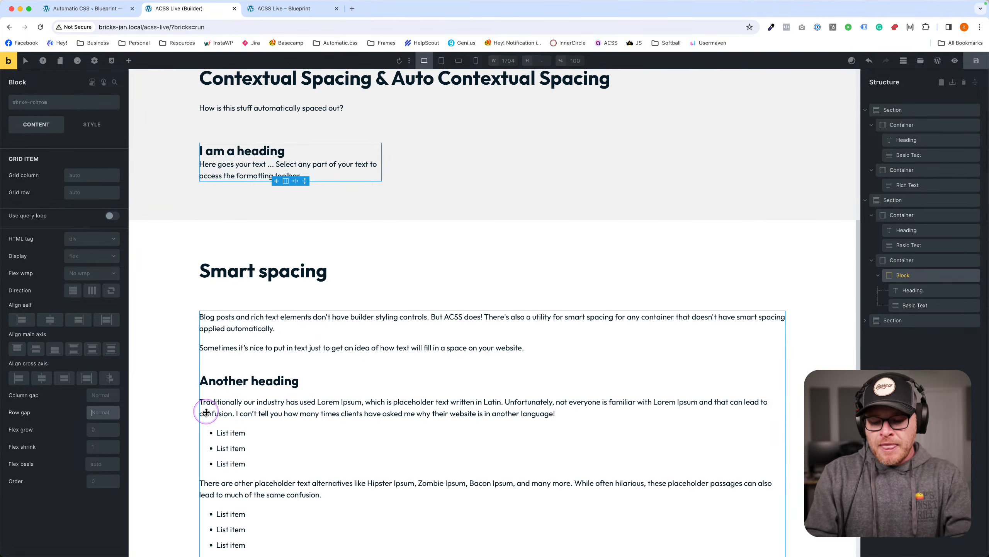
{"action": "type", "text": "space-m"}
{"action": "key", "text": "Return"}
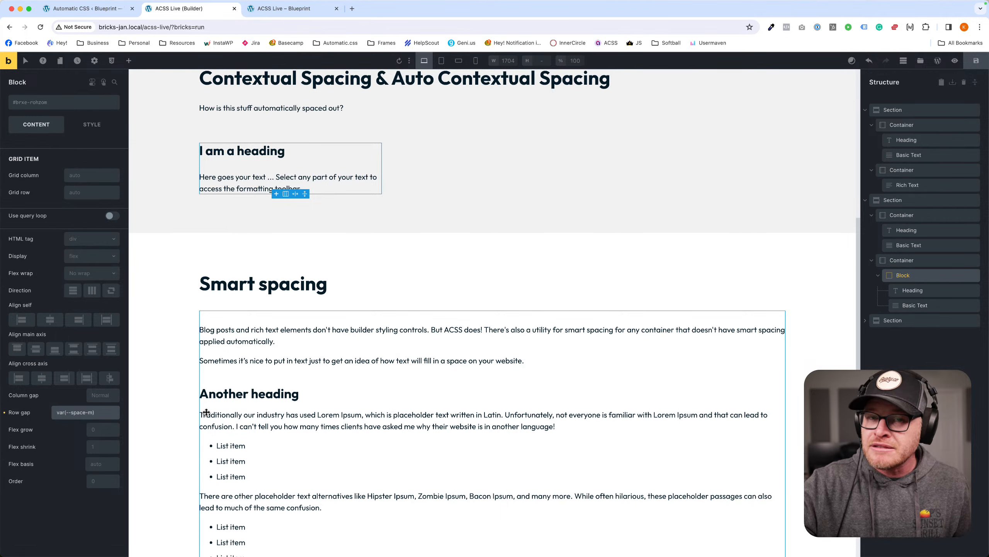
{"action": "triple_click", "coordinate": [96, 414]}
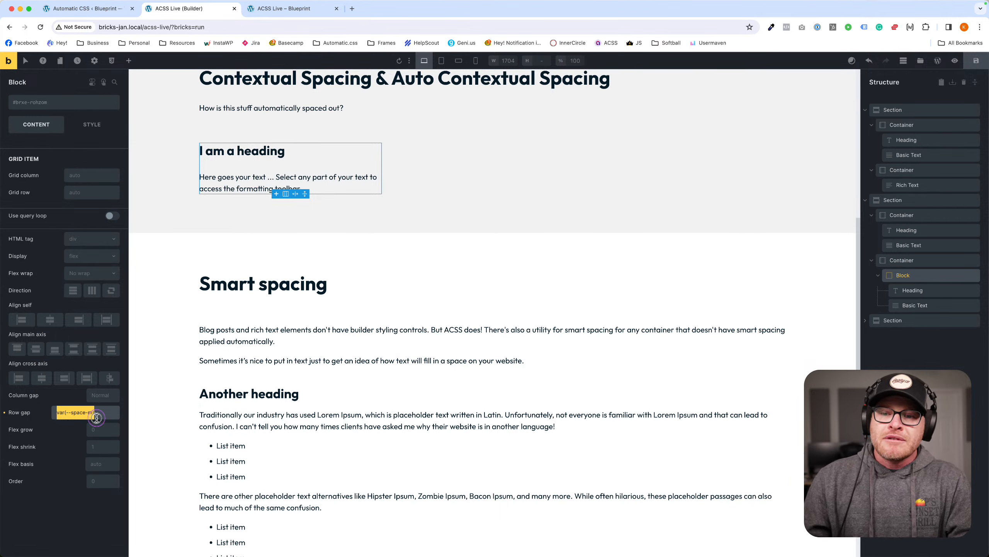
{"action": "key", "text": "BackSpace"}
{"action": "type", "text": "var(--content-gap)"}
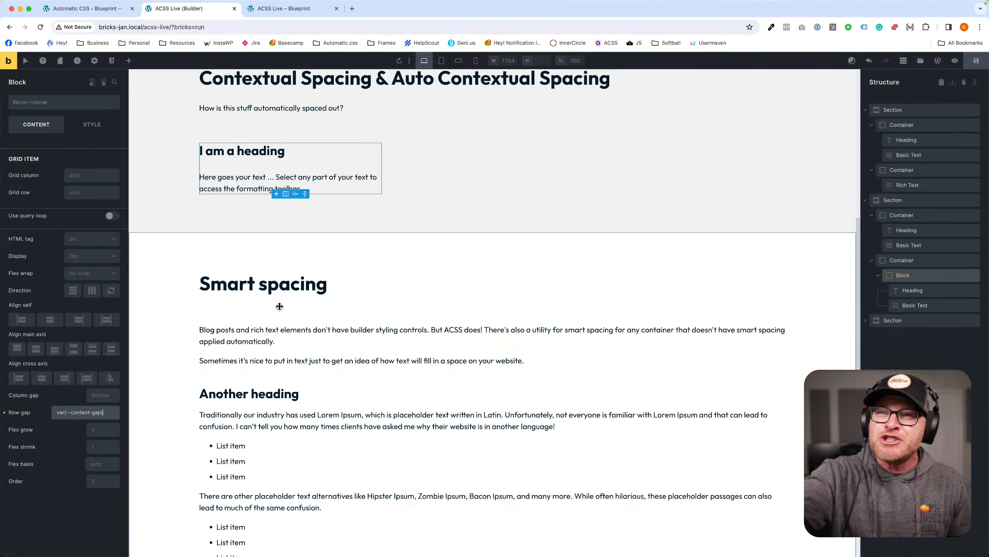
Scale the row gap to content gap / 1.25, then change it to content gap / 2.
{"action": "triple_click", "coordinate": [110, 415]}
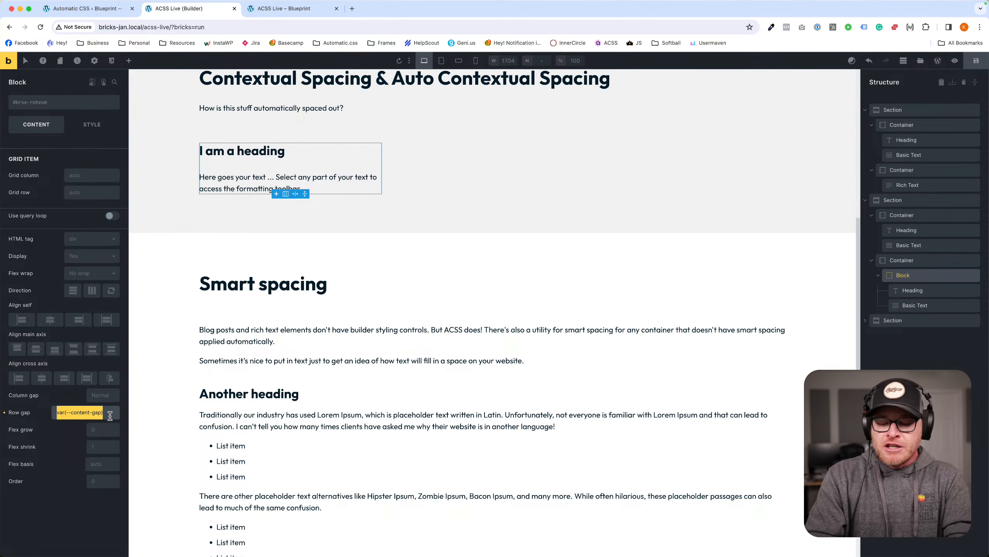
{"action": "type", "text": "--content-gap"}
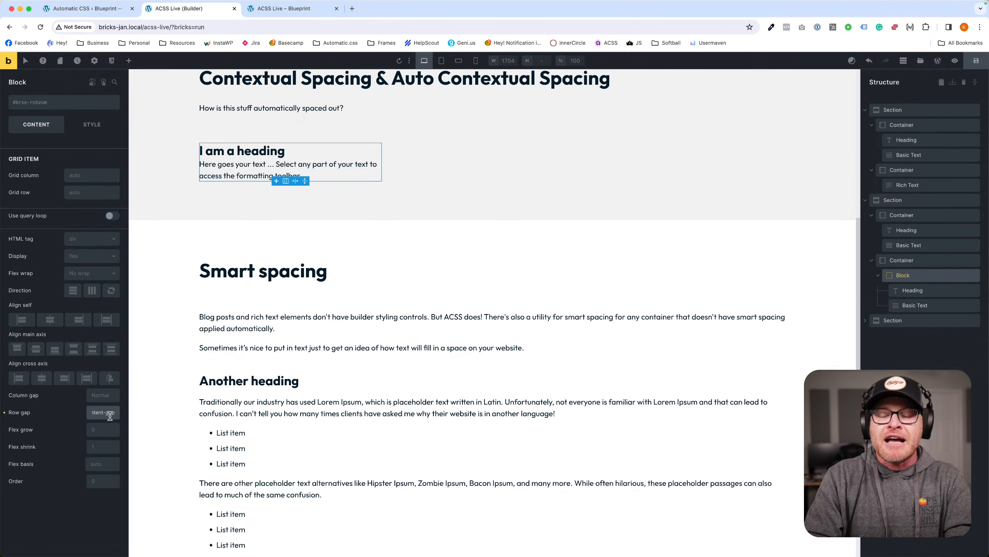
{"action": "type", "text": " / 1.25"}
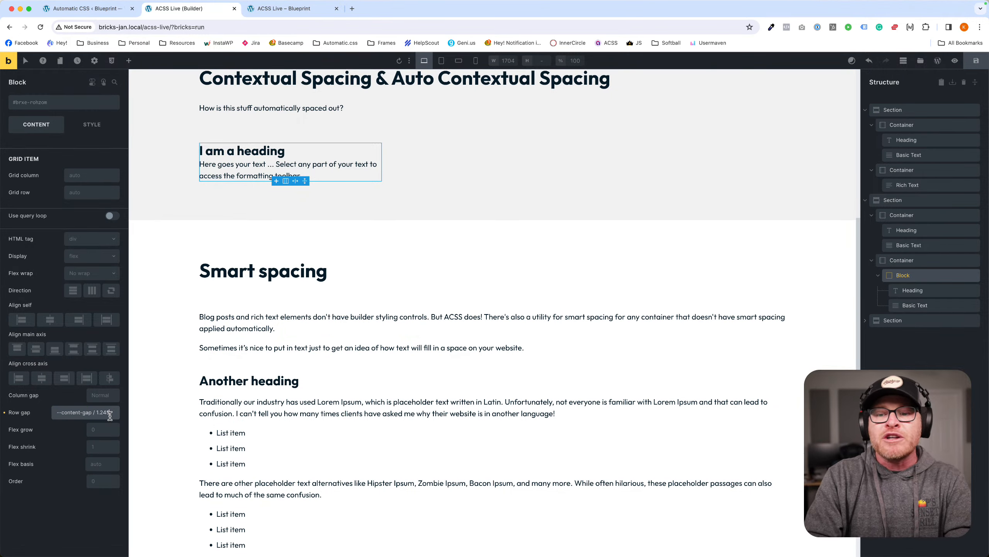
{"action": "key", "text": "Return"}
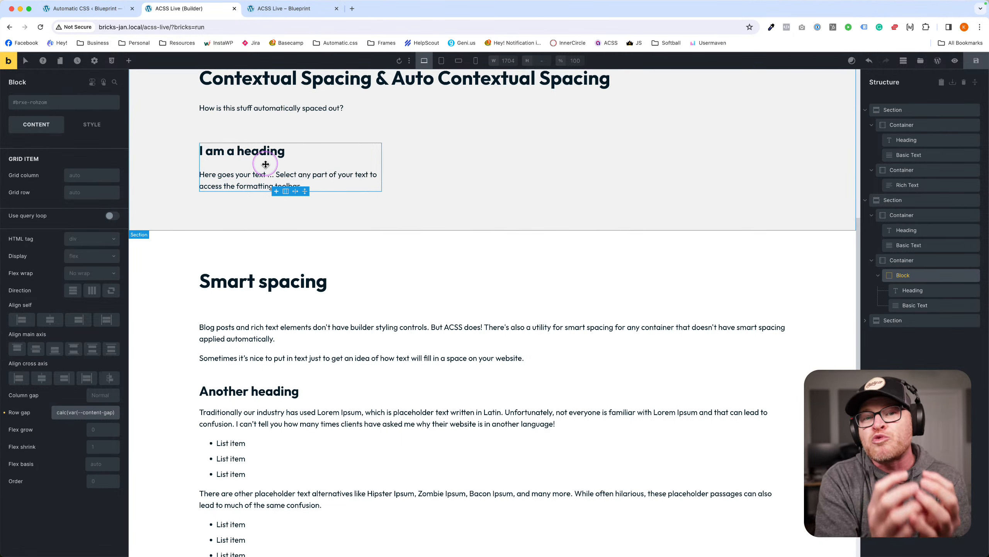
{"action": "triple_click", "coordinate": [97, 411]}
{"action": "key", "text": "Right"}
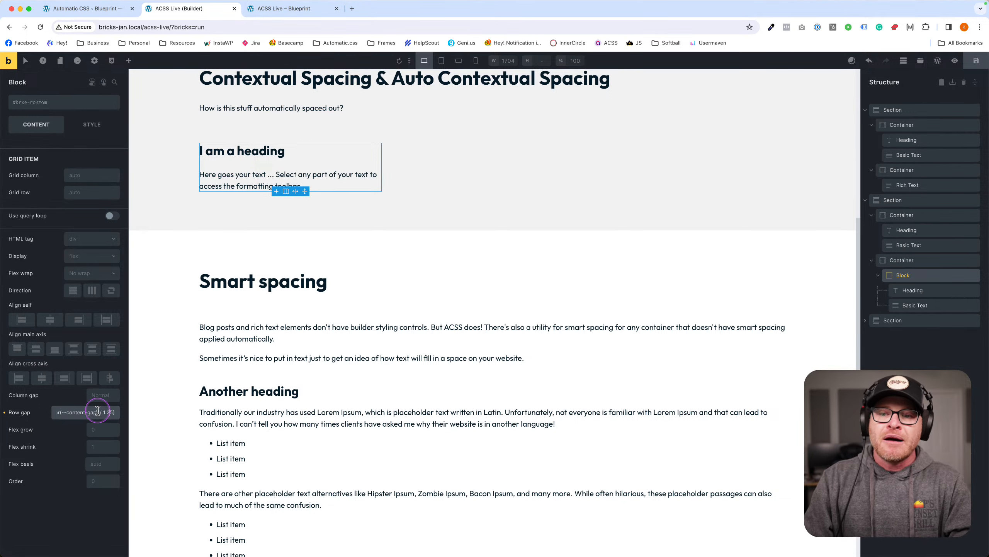
{"action": "key", "text": "BackSpace"}
{"action": "key", "text": "BackSpace"}
{"action": "key", "text": "BackSpace"}
{"action": "key", "text": "BackSpace"}
{"action": "key", "text": "BackSpace"}
{"action": "key", "text": "BackSpace"}
{"action": "key", "text": "BackSpace"}
{"action": "type", "text": "/ 2"}
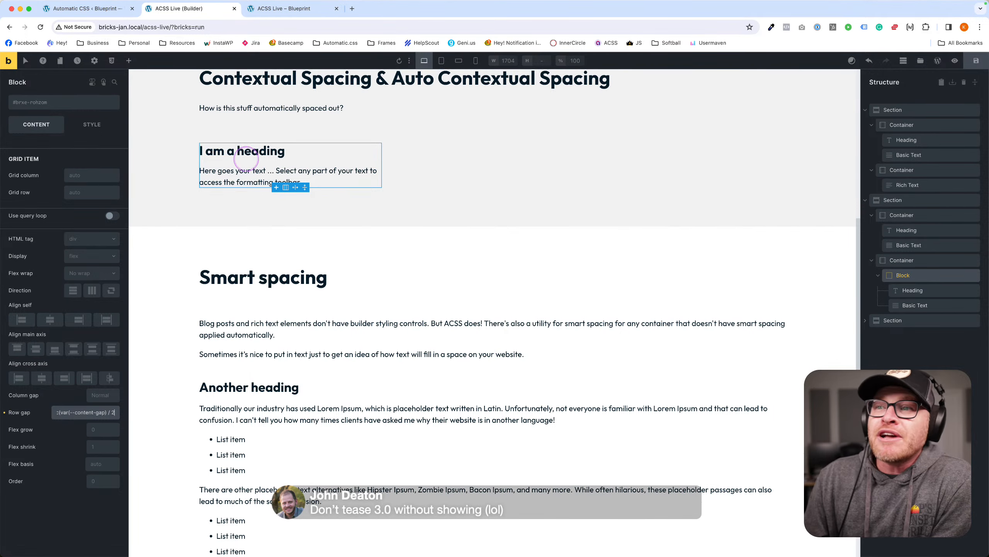
Select the section holding the Block, then check the ACSS Content Gap value var(--space-m).
{"action": "scroll", "coordinate": [272, 158], "scroll_direction": "up", "scroll_amount": 2}
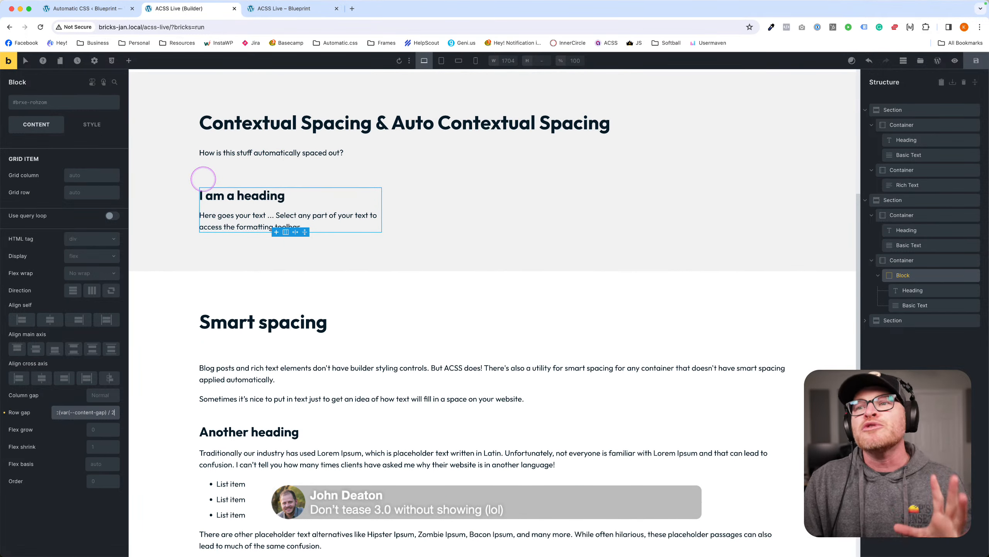
{"action": "left_click", "coordinate": [177, 150]}
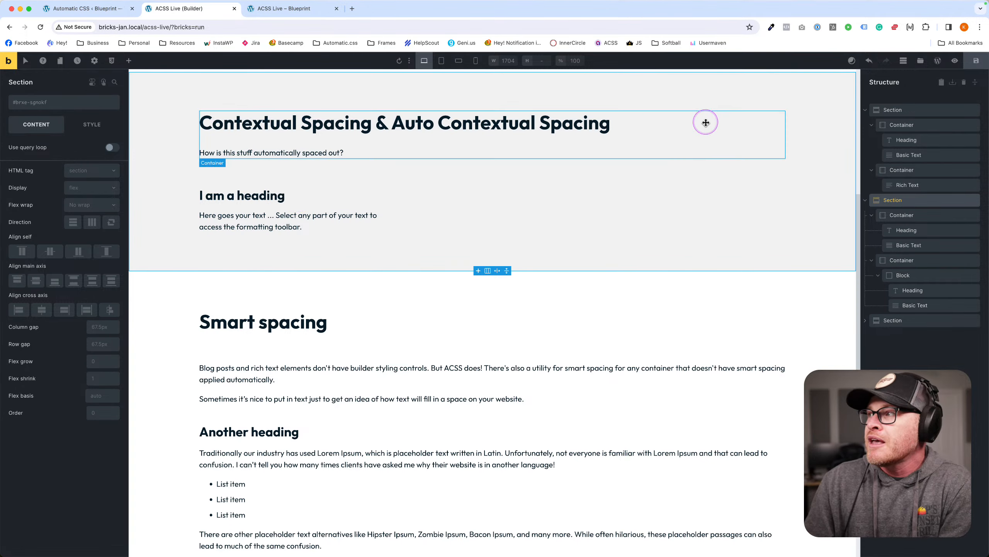
{"action": "left_click", "coordinate": [71, 8]}
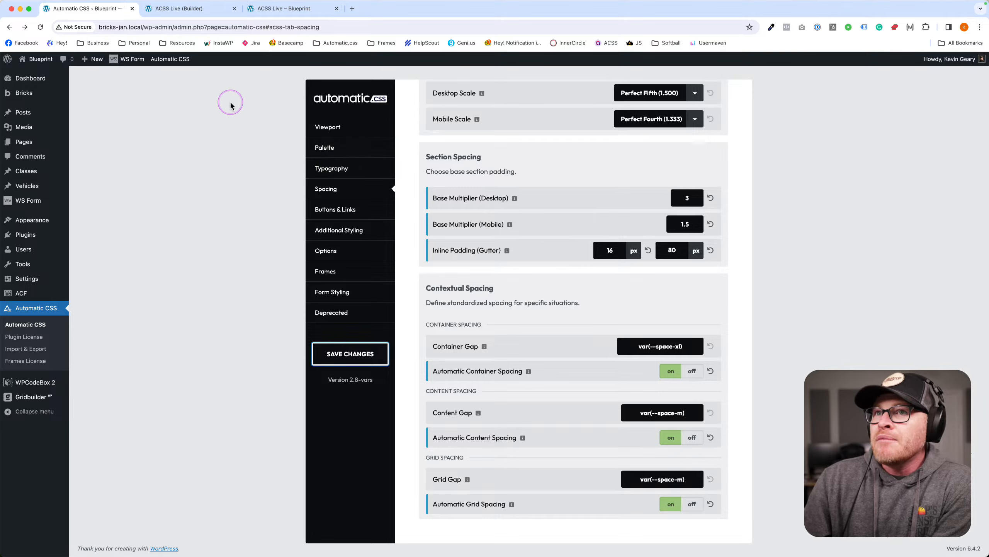
Select the Block holding the heading and text and show its content settings.
{"action": "left_click", "coordinate": [206, 9]}
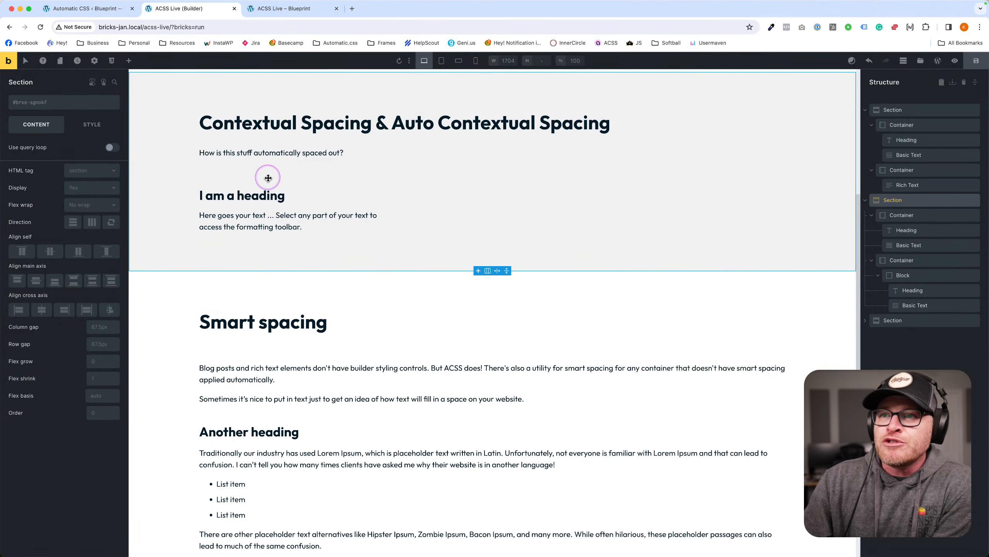
{"action": "left_click", "coordinate": [269, 210]}
{"action": "left_click", "coordinate": [299, 205]}
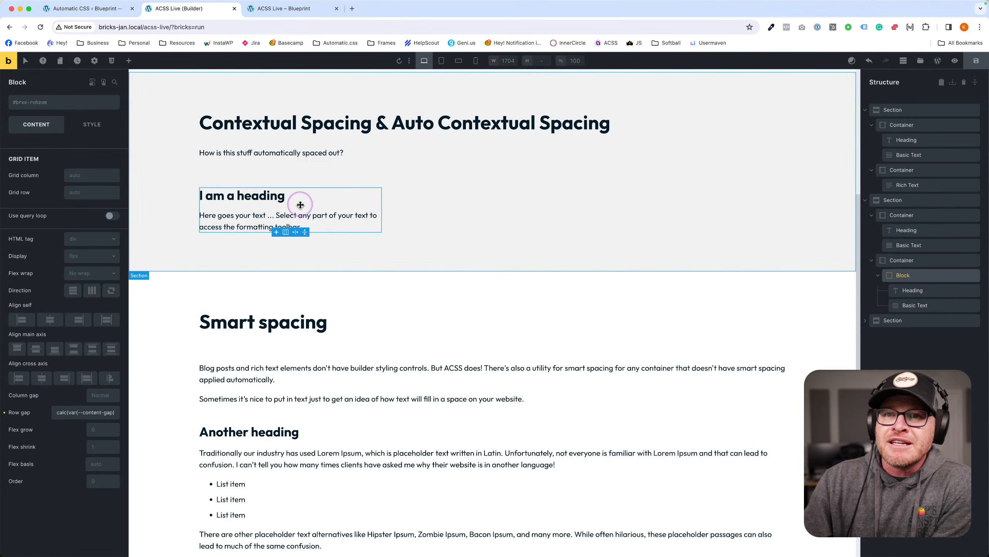
{"action": "left_click", "coordinate": [92, 125]}
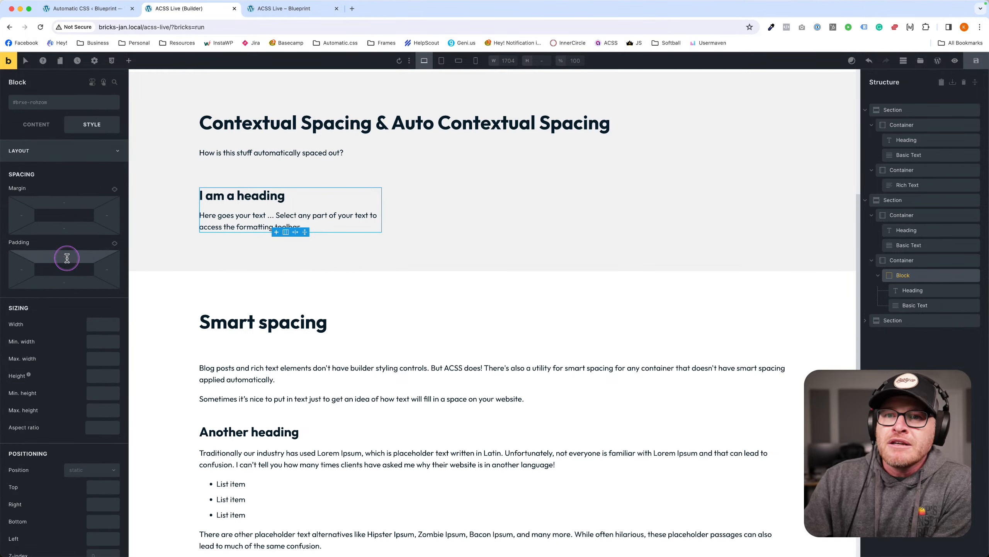
{"action": "left_click", "coordinate": [43, 130]}
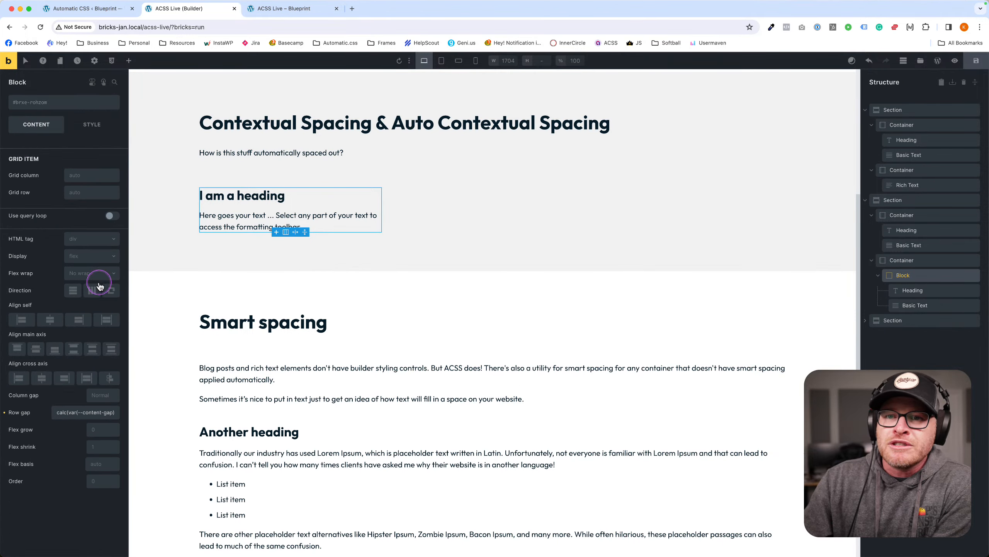
Clear the Block's row gap using the Automatic.css spacing variable picker.
{"action": "triple_click", "coordinate": [89, 412]}
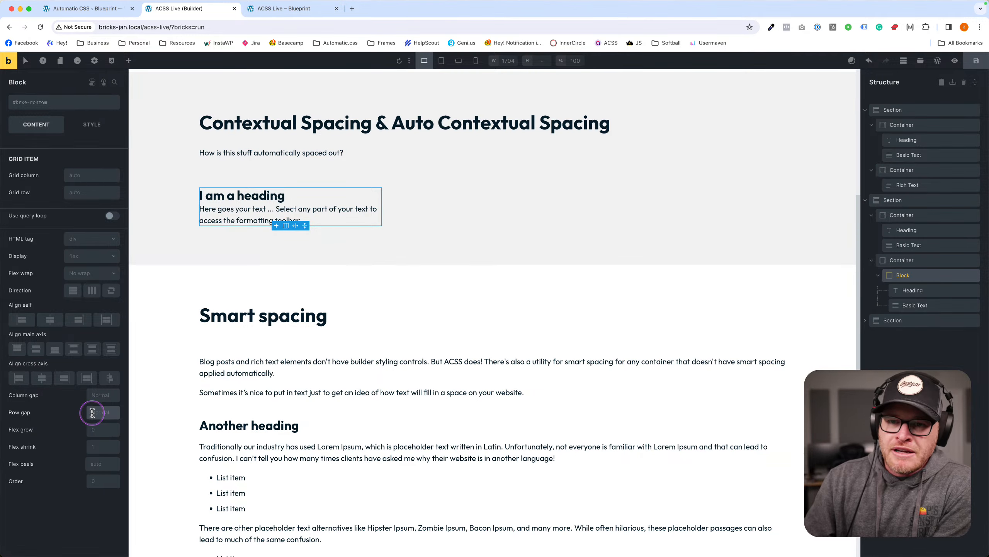
{"action": "left_click", "coordinate": [89, 413]}
{"action": "left_click", "coordinate": [37, 188]}
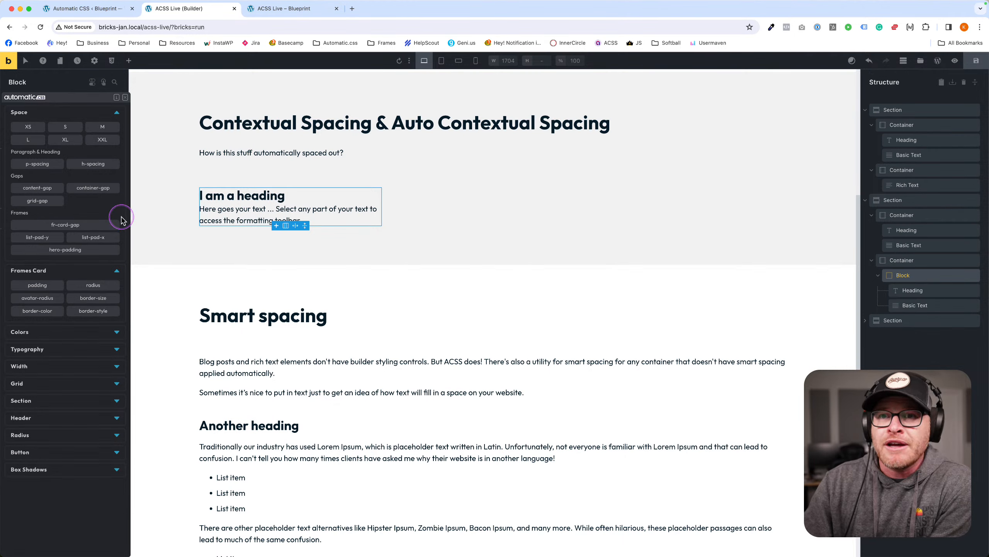
{"action": "left_click", "coordinate": [126, 97]}
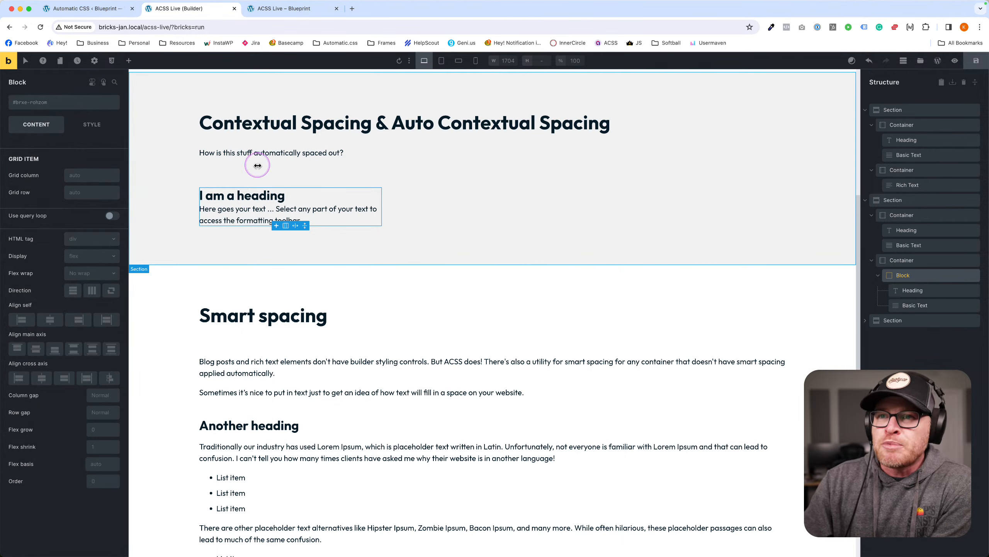
{"action": "left_click", "coordinate": [455, 192]}
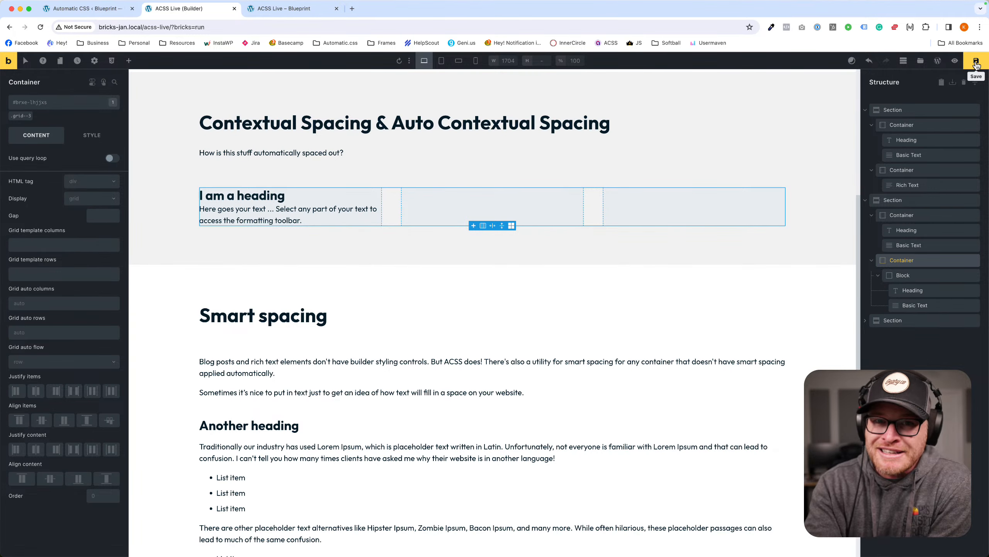
Save the page and scroll down to the Smart spacing section.
{"action": "left_click", "coordinate": [977, 62]}
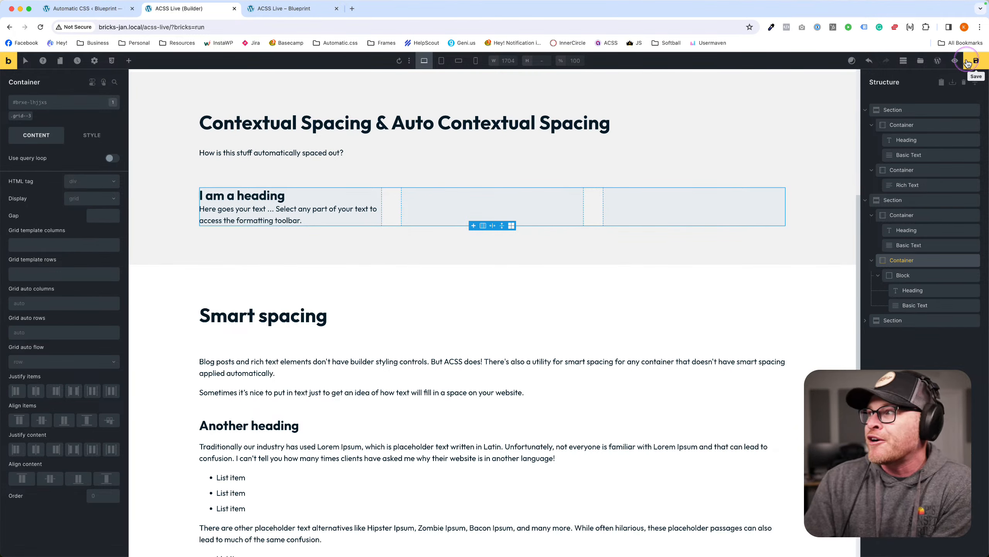
{"action": "scroll", "coordinate": [451, 183], "scroll_direction": "down", "scroll_amount": 3}
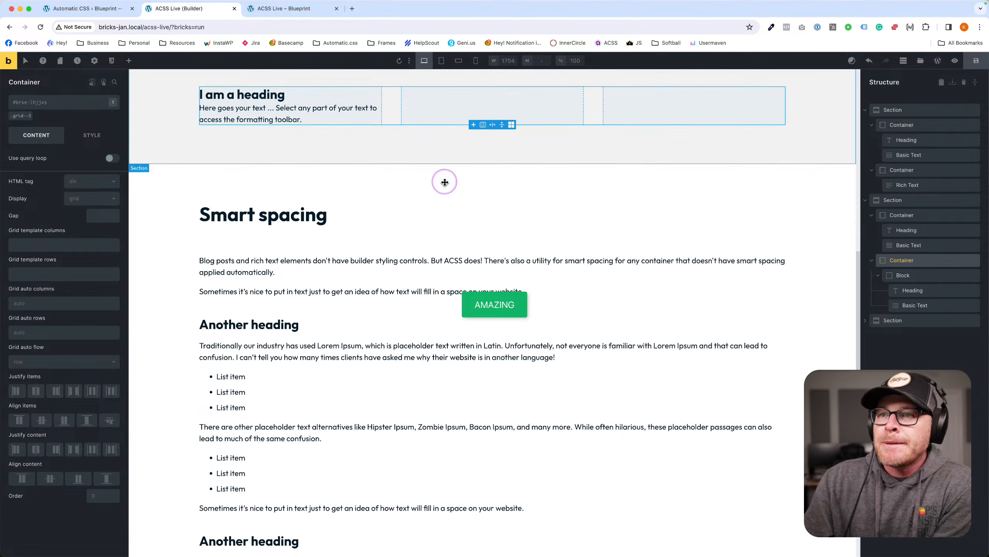
{"action": "scroll", "coordinate": [446, 182], "scroll_direction": "up", "scroll_amount": 4}
{"action": "scroll", "coordinate": [445, 182], "scroll_direction": "down", "scroll_amount": 5}
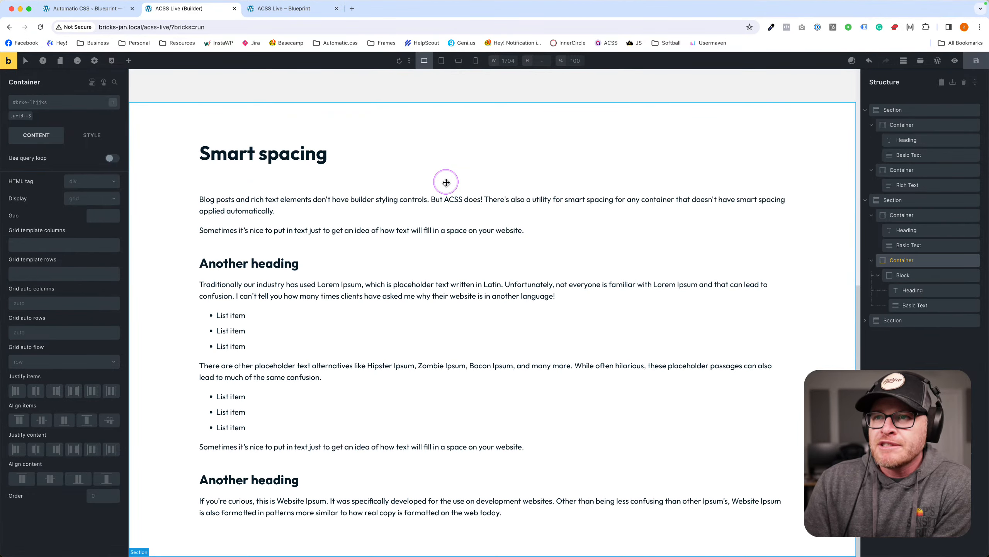
Select the Smart spacing Rich Text, highlight 'Another heading', and show its Style settings.
{"action": "left_click", "coordinate": [381, 252]}
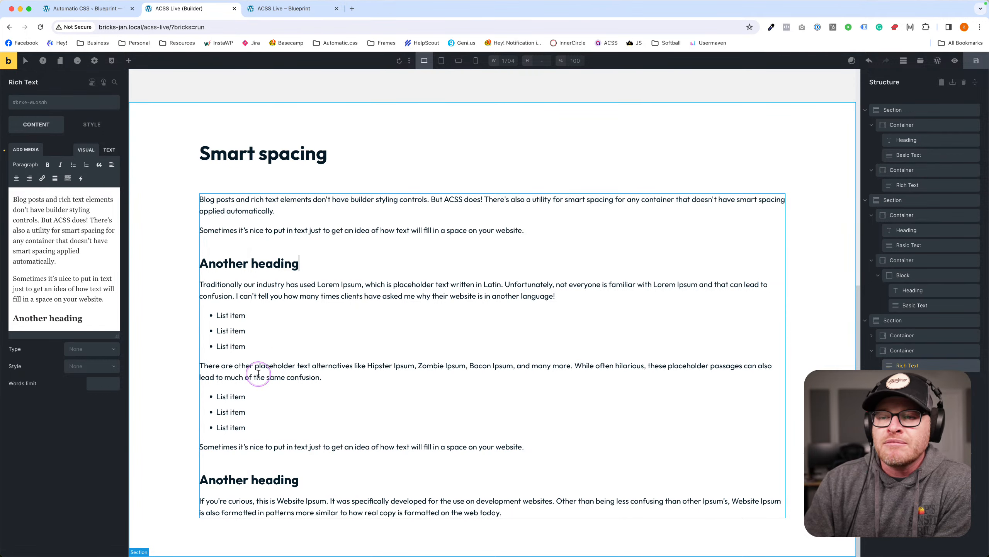
{"action": "left_click_drag", "start_coordinate": [299, 263], "coordinate": [198, 263]}
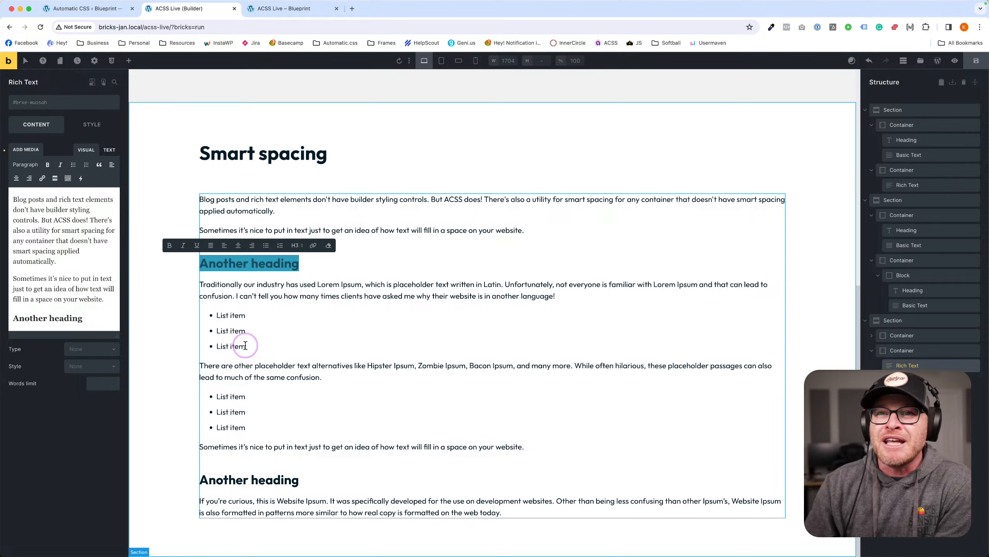
{"action": "left_click", "coordinate": [101, 128]}
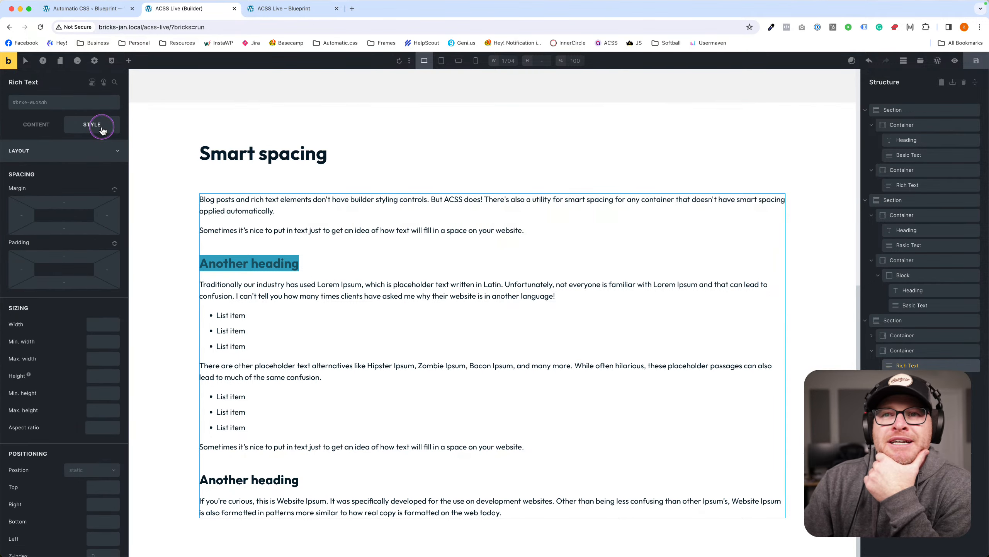
Collapse Layout and expand the CSS section to reveal the Rich Text's Custom CSS field.
{"action": "left_click", "coordinate": [69, 153]}
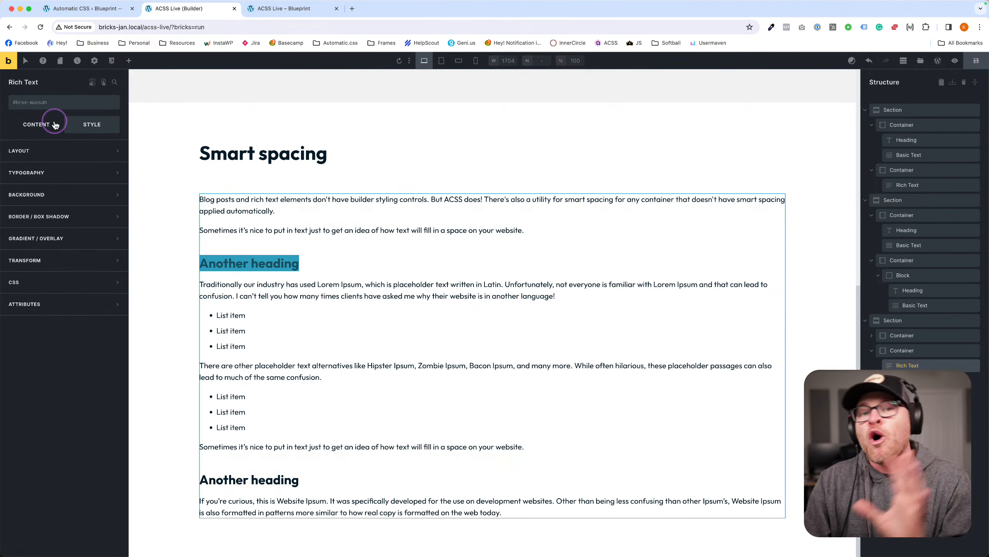
{"action": "left_click", "coordinate": [61, 287]}
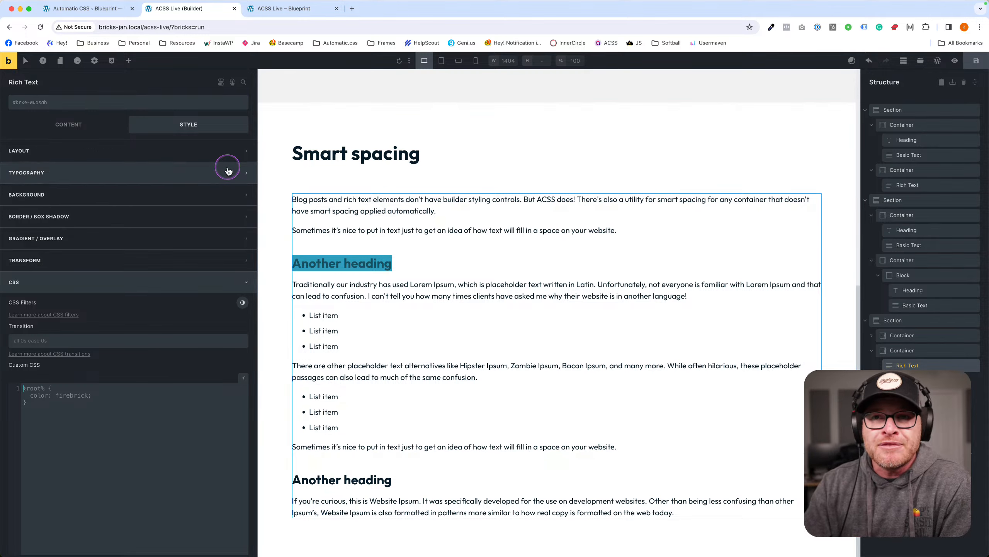
Switch Smart Spacing off under Automatic.css Typography Spacing.
{"action": "left_click", "coordinate": [74, 9]}
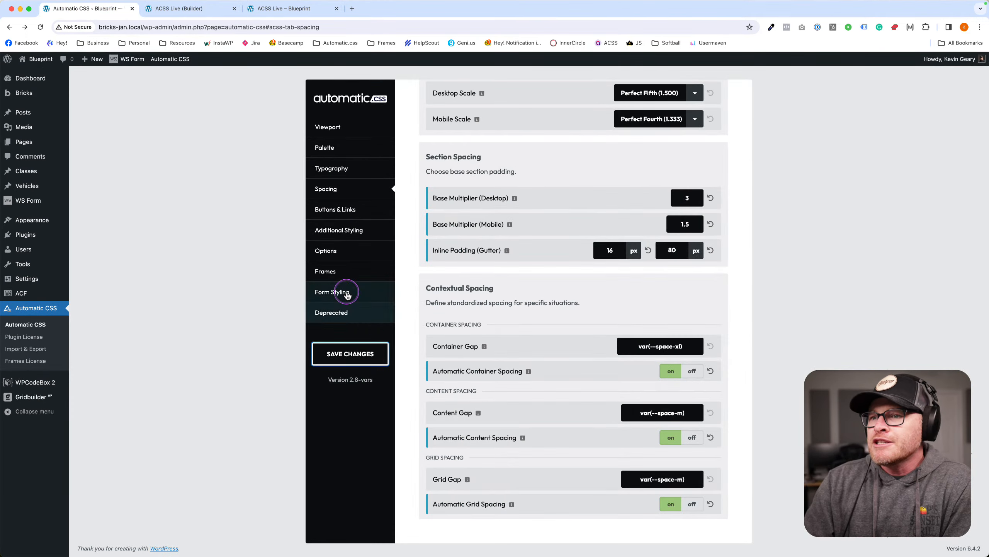
{"action": "left_click", "coordinate": [339, 230]}
{"action": "left_click", "coordinate": [331, 169]}
{"action": "scroll", "coordinate": [572, 347], "scroll_direction": "down", "scroll_amount": 10}
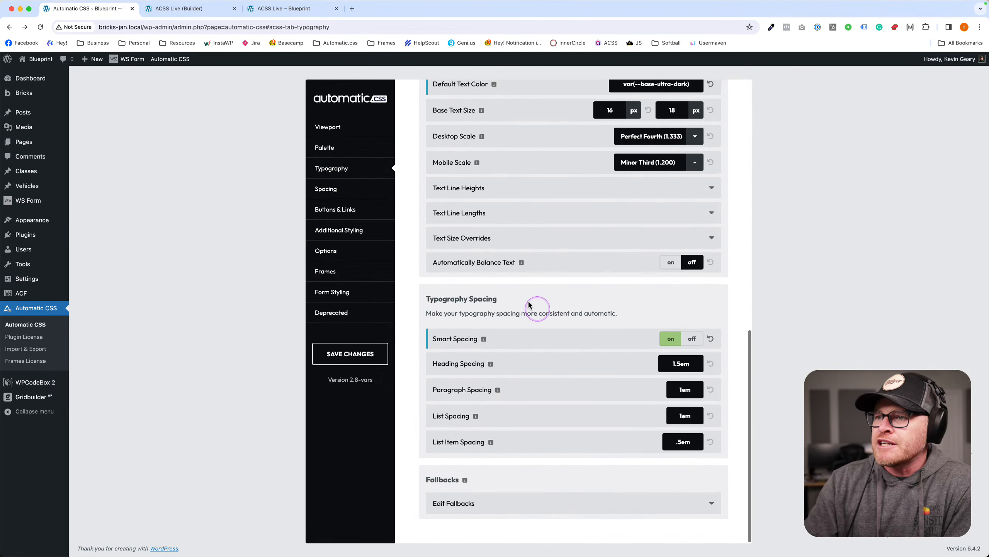
{"action": "left_click_drag", "start_coordinate": [425, 298], "coordinate": [499, 299]}
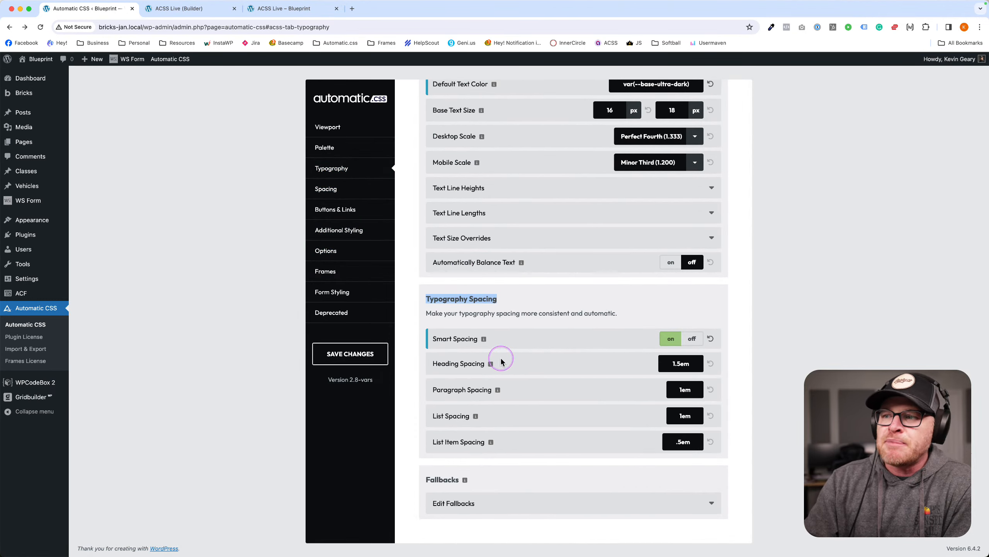
{"action": "mouse_move", "coordinate": [428, 338]}
{"action": "left_mouse_down"}
{"action": "mouse_move", "coordinate": [480, 340]}
{"action": "mouse_move", "coordinate": [436, 340]}
{"action": "left_mouse_up"}
{"action": "left_click", "coordinate": [533, 339]}
{"action": "mouse_move", "coordinate": [486, 341]}
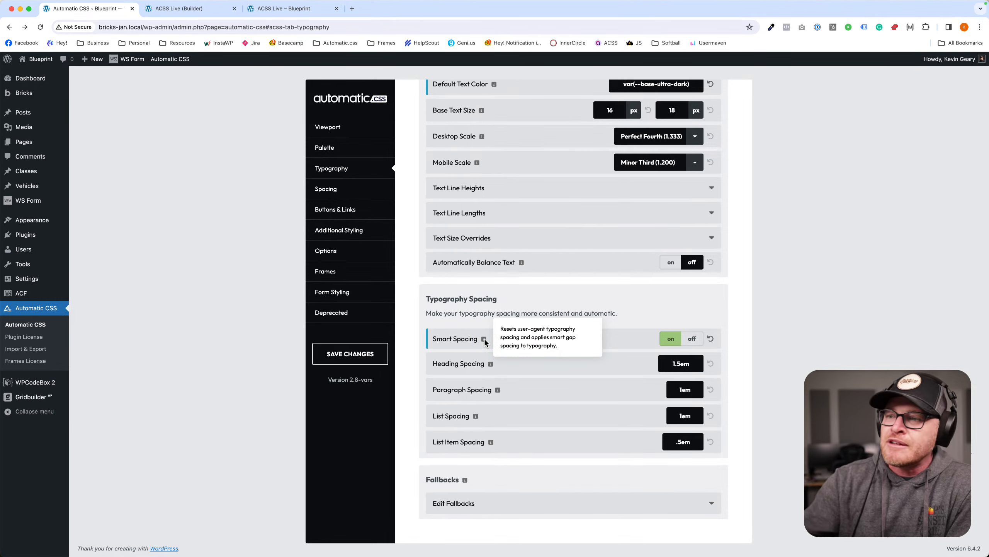
{"action": "left_click", "coordinate": [701, 345]}
Save the Automatic.css changes and reload the live page to compare spacing.
{"action": "left_click", "coordinate": [350, 354]}
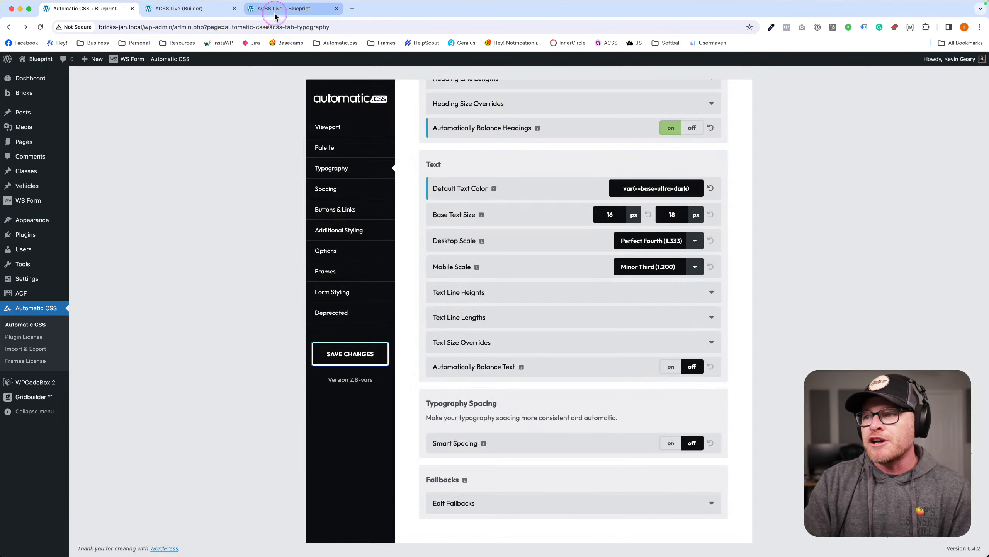
{"action": "left_click", "coordinate": [275, 9]}
{"action": "key", "text": "super+r"}
{"action": "scroll", "coordinate": [366, 222], "scroll_direction": "down", "scroll_amount": 2}
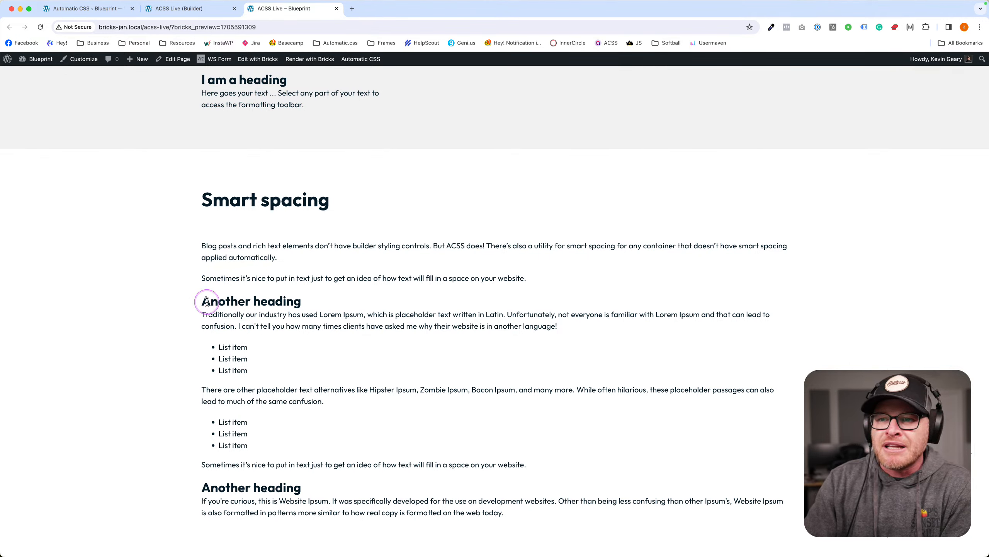
Highlight 'Another heading' and the second paragraph on the live page to show their spacing.
{"action": "left_click_drag", "start_coordinate": [206, 301], "coordinate": [237, 315]}
{"action": "left_click", "coordinate": [248, 318]}
{"action": "left_click", "coordinate": [311, 327]}
{"action": "left_click_drag", "start_coordinate": [277, 277], "coordinate": [229, 261]}
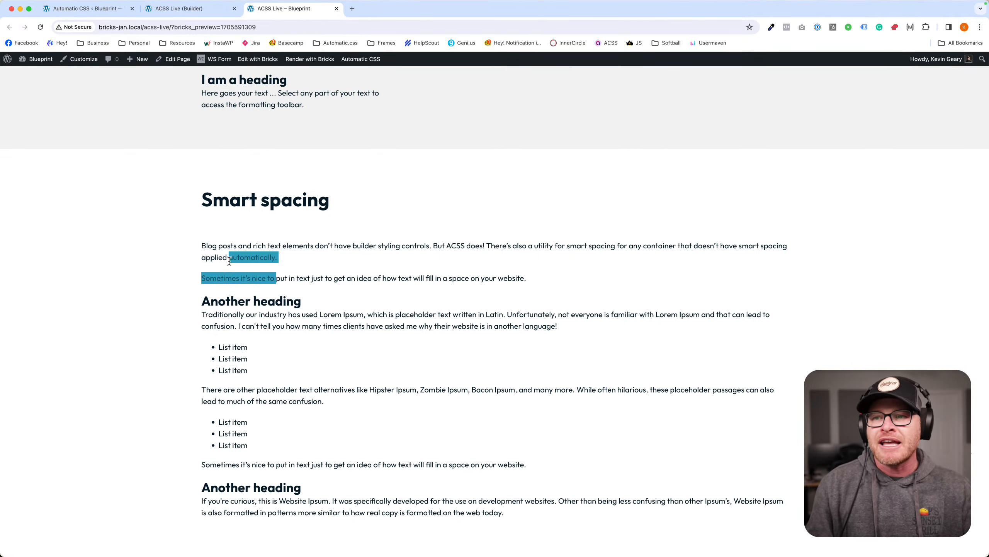
{"action": "left_click", "coordinate": [259, 273]}
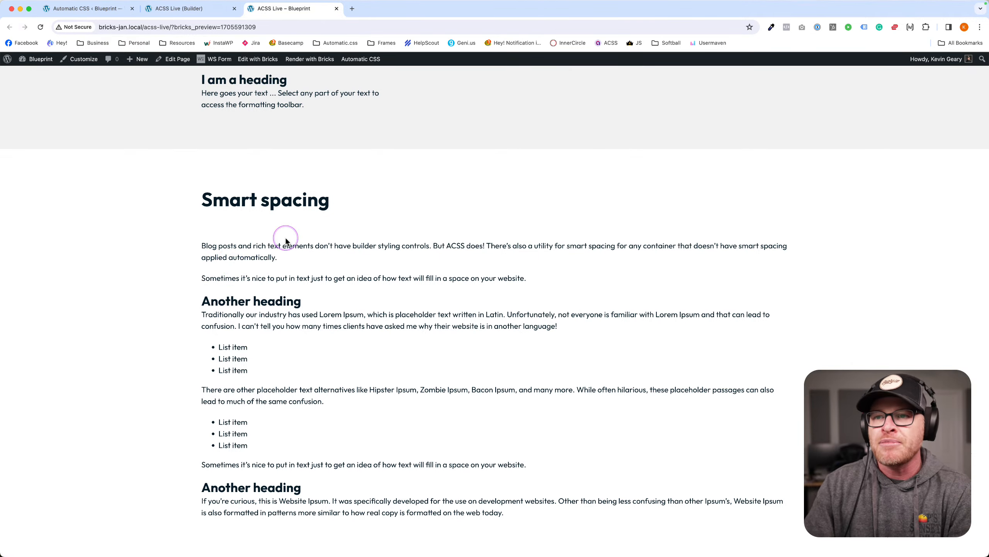
In Bricks, set the Basic Text under 'I am a heading' to a p tag and save.
{"action": "left_click", "coordinate": [106, 10]}
{"action": "left_click", "coordinate": [191, 9]}
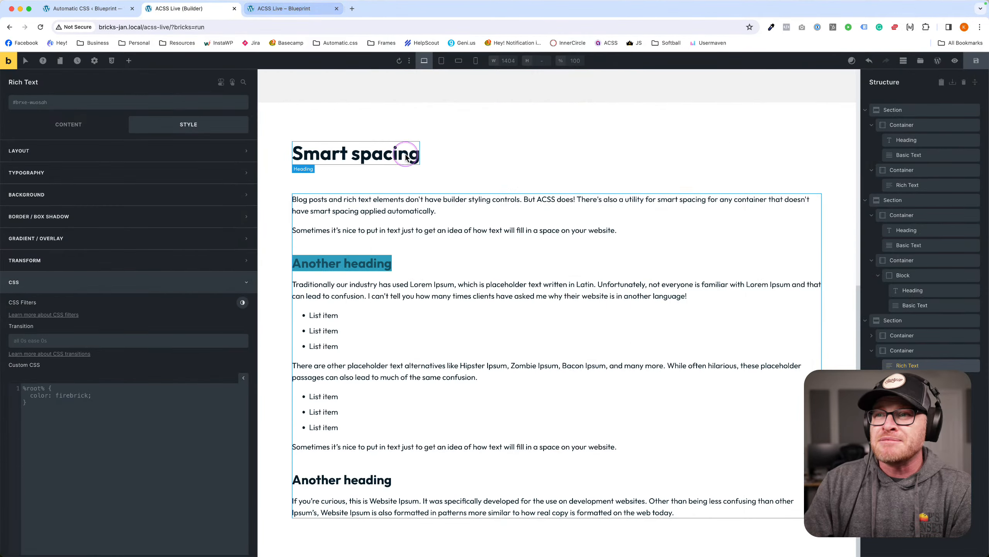
{"action": "scroll", "coordinate": [411, 167], "scroll_direction": "up", "scroll_amount": 10}
{"action": "scroll", "coordinate": [408, 166], "scroll_direction": "down", "scroll_amount": 4}
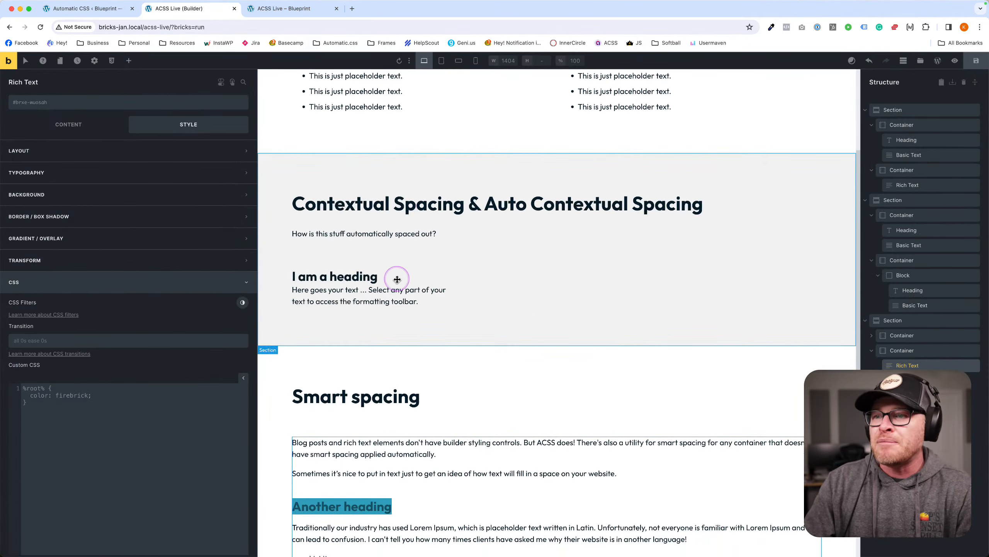
{"action": "left_click", "coordinate": [376, 290]}
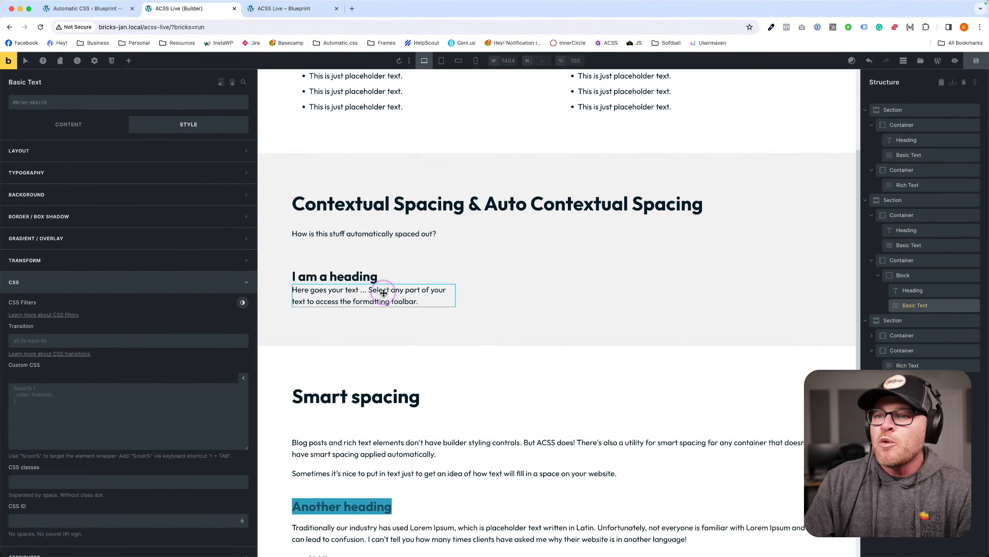
{"action": "left_click", "coordinate": [60, 127]}
{"action": "left_click", "coordinate": [89, 233]}
{"action": "left_click", "coordinate": [86, 262]}
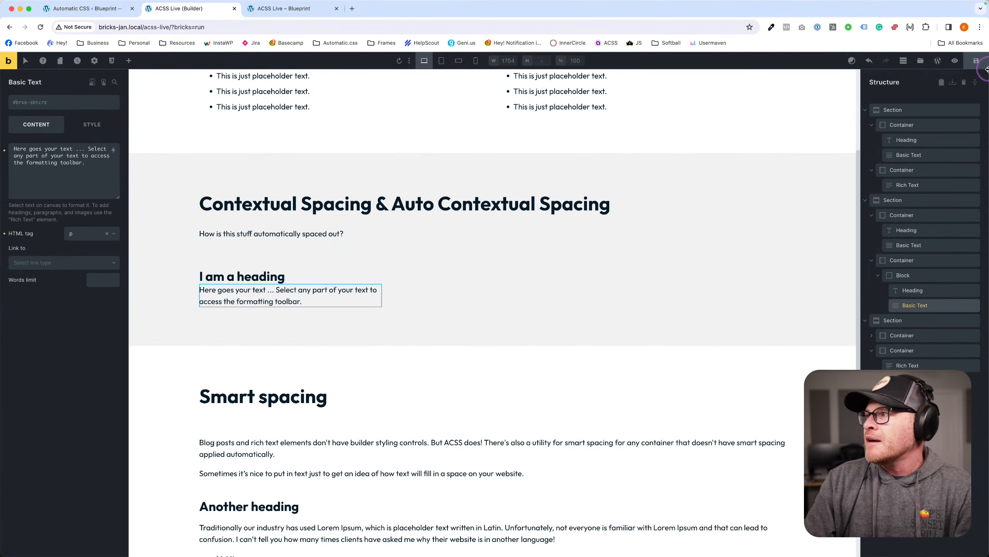
{"action": "key", "text": "ctrl+s"}
View the updated 'I am a heading' block on the live frontend page.
{"action": "left_click", "coordinate": [324, 8]}
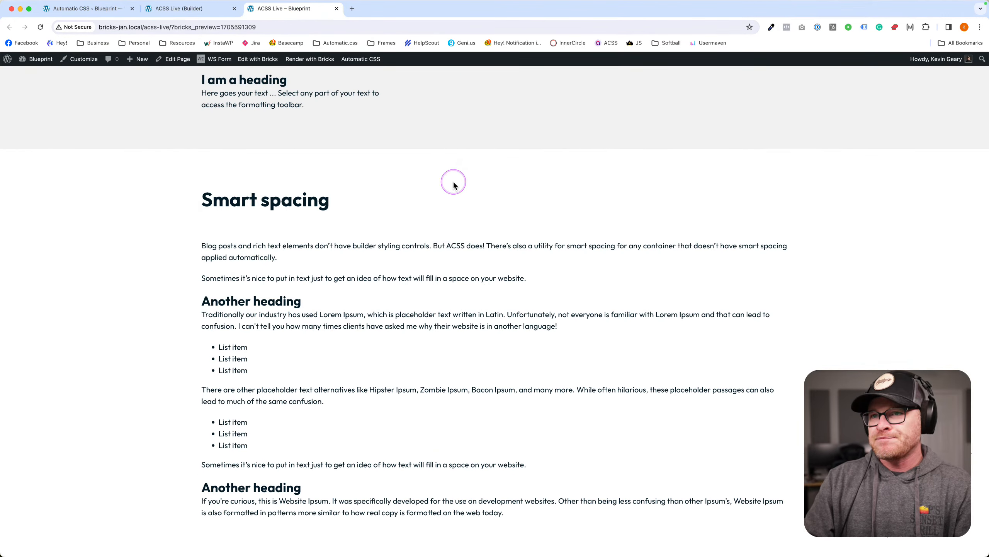
{"action": "scroll", "coordinate": [453, 182], "scroll_direction": "up", "scroll_amount": 1}
{"action": "scroll", "coordinate": [290, 166], "scroll_direction": "up", "scroll_amount": 3}
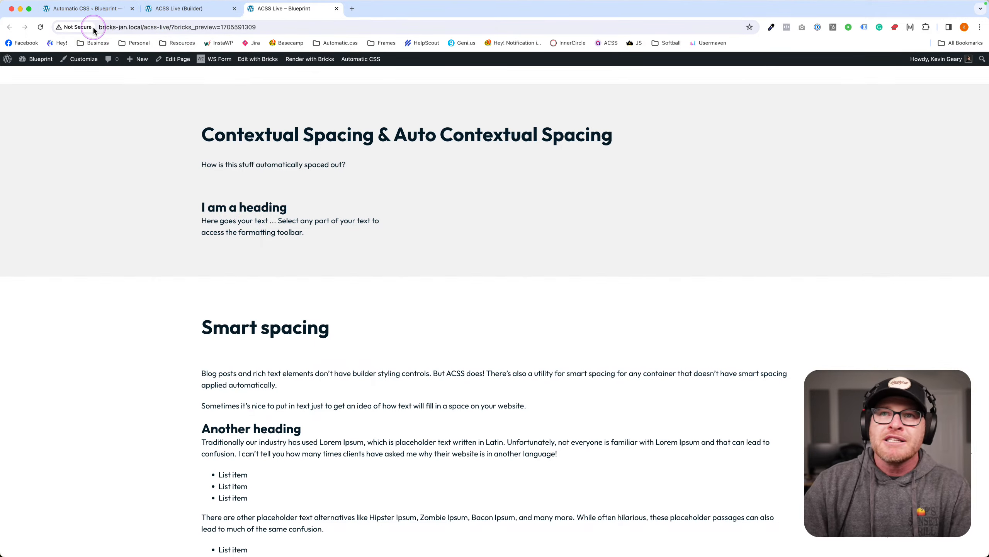
Turn Smart Spacing back on, save, and check the live page.
{"action": "left_click", "coordinate": [100, 16]}
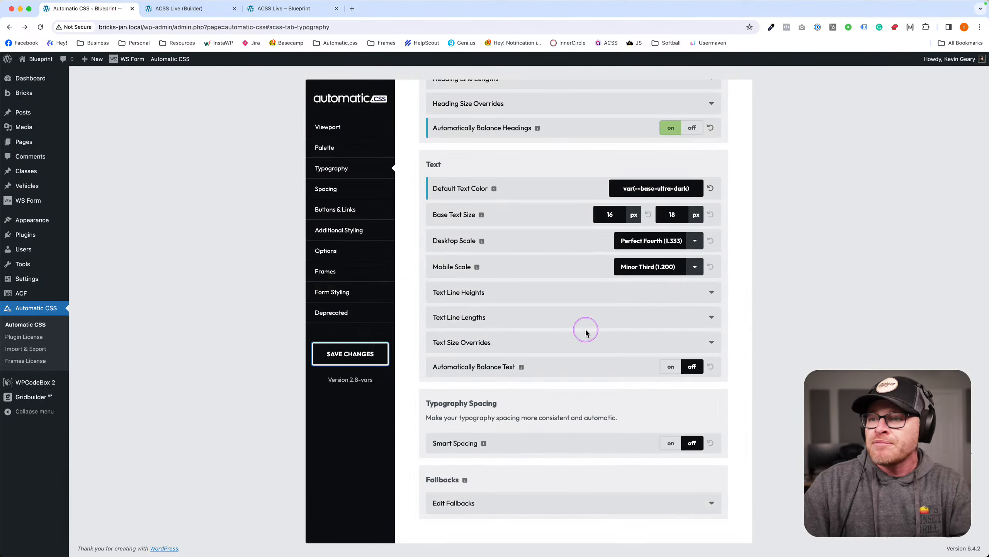
{"action": "left_click", "coordinate": [671, 443]}
{"action": "left_click", "coordinate": [350, 354]}
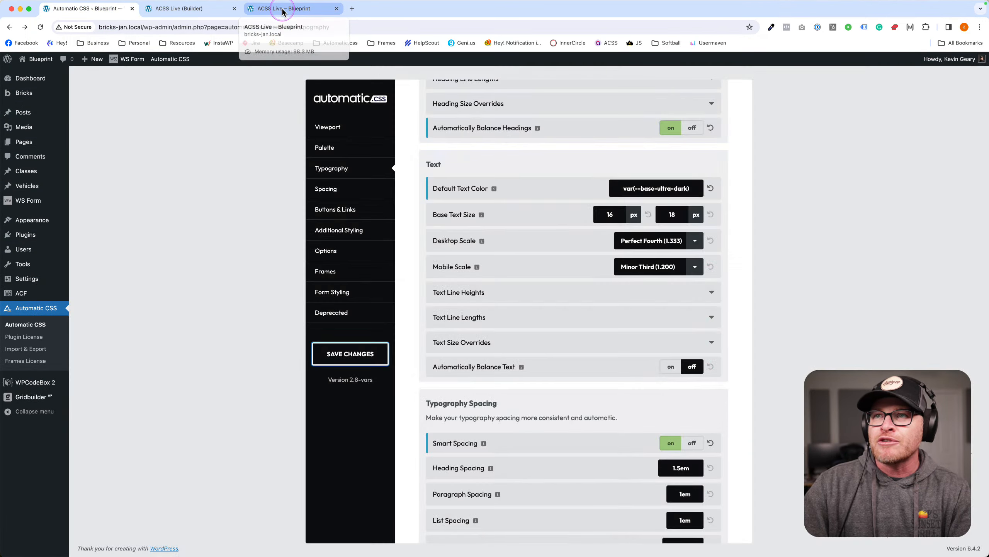
{"action": "left_click", "coordinate": [282, 10]}
{"action": "scroll", "coordinate": [276, 366], "scroll_direction": "down", "scroll_amount": 5}
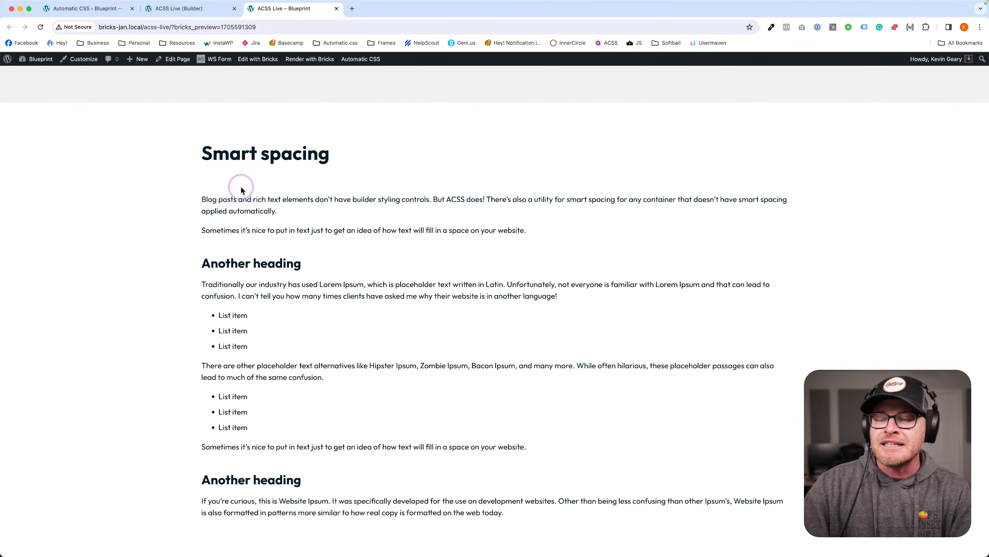
Set Heading Spacing to 6em, save, and view the live Smart spacing page.
{"action": "left_click", "coordinate": [103, 11]}
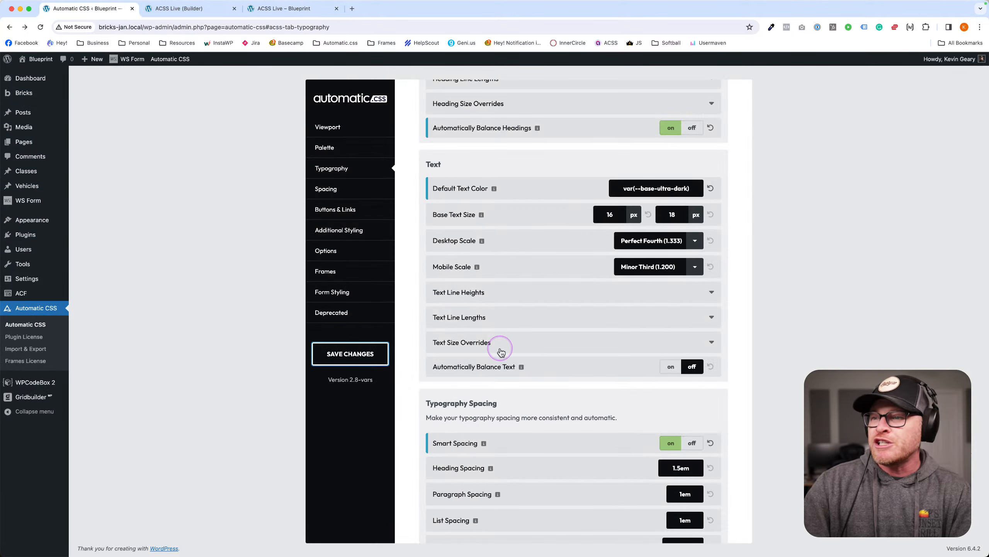
{"action": "scroll", "coordinate": [503, 355], "scroll_direction": "down", "scroll_amount": 3}
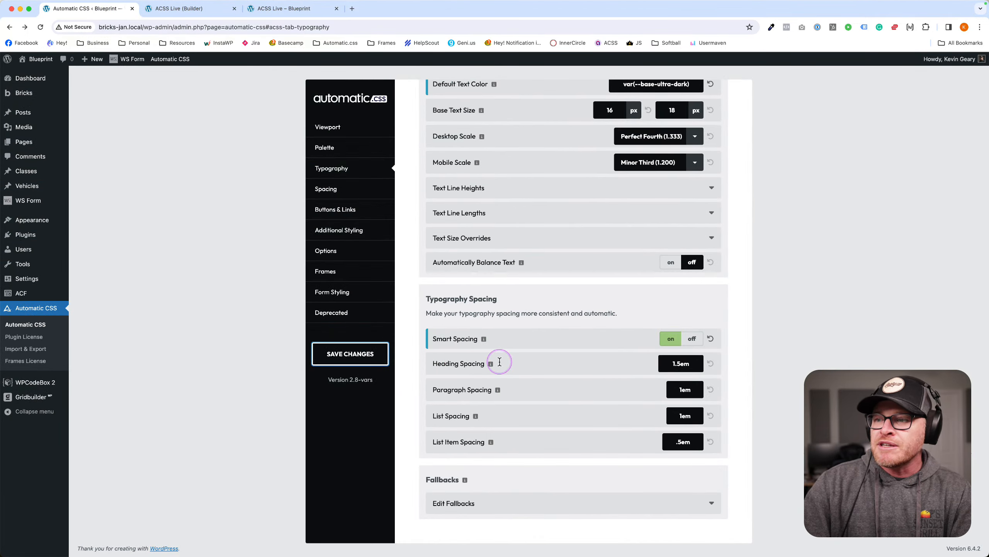
{"action": "left_click", "coordinate": [695, 363]}
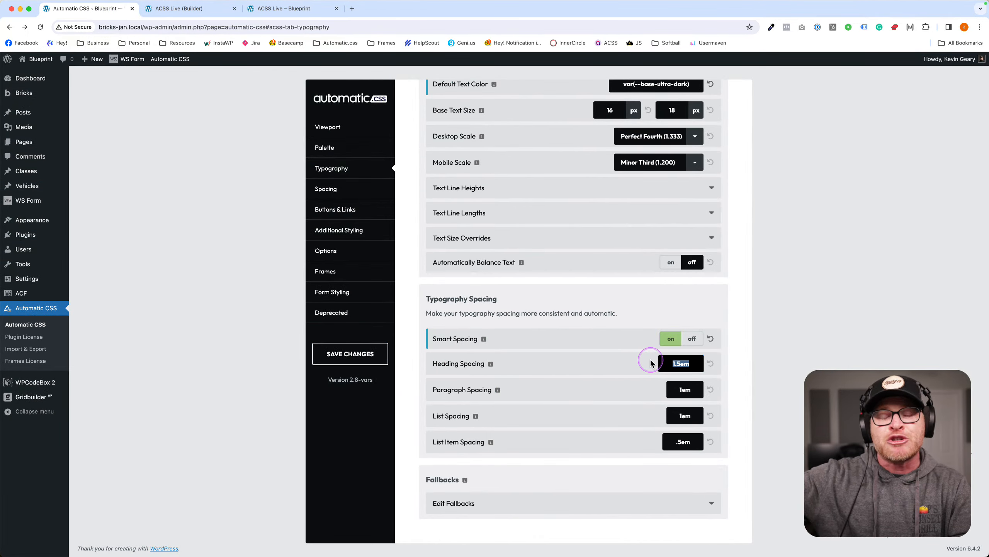
{"action": "type", "text": "6"}
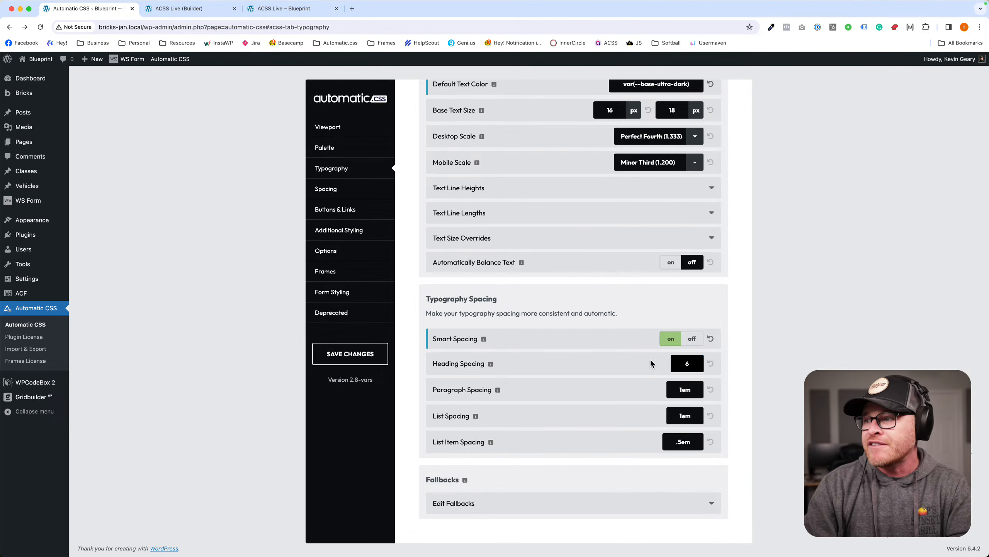
{"action": "type", "text": "em"}
{"action": "left_click", "coordinate": [347, 354]}
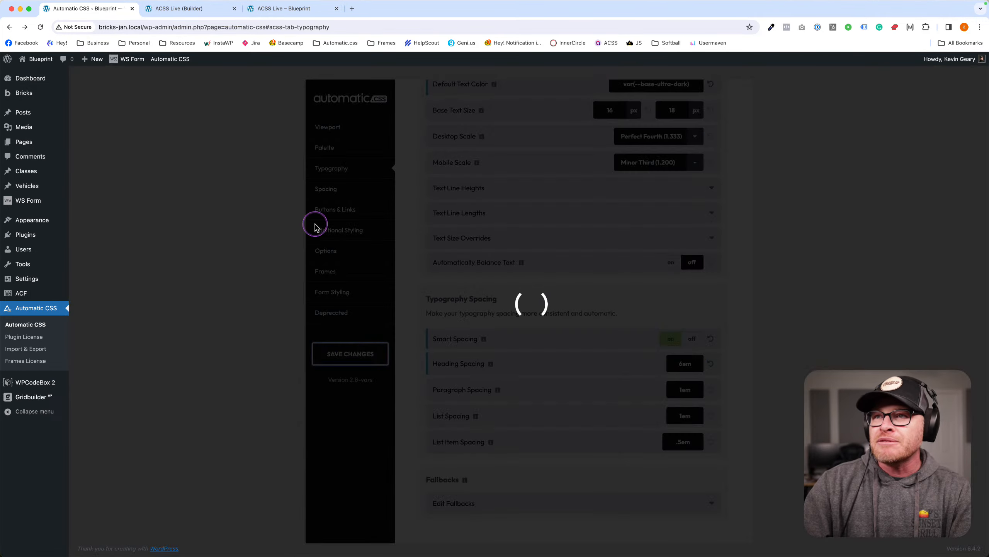
{"action": "left_click", "coordinate": [285, 13]}
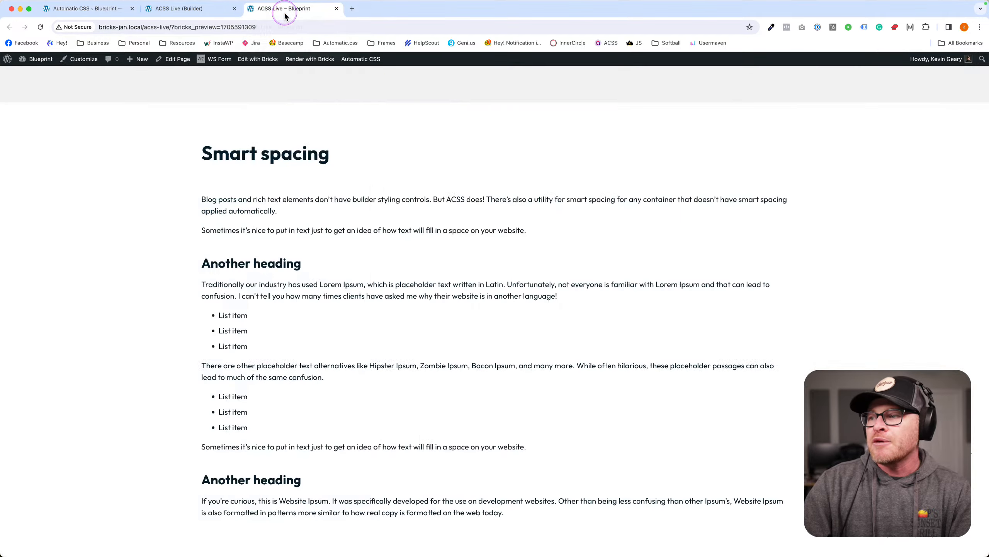
{"action": "scroll", "coordinate": [661, 197], "scroll_direction": "down", "scroll_amount": 3}
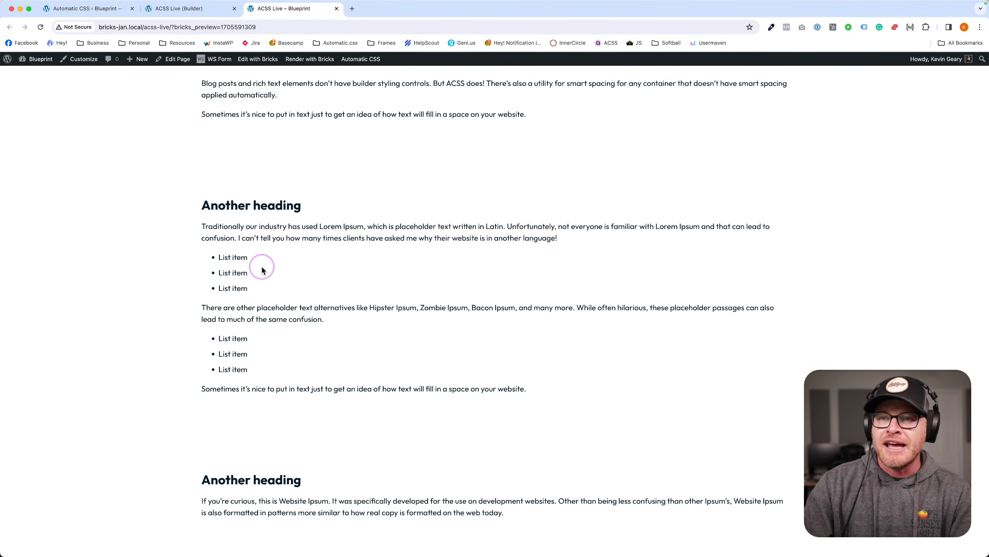
{"action": "scroll", "coordinate": [267, 334], "scroll_direction": "up", "scroll_amount": 1}
{"action": "scroll", "coordinate": [267, 335], "scroll_direction": "up", "scroll_amount": 2}
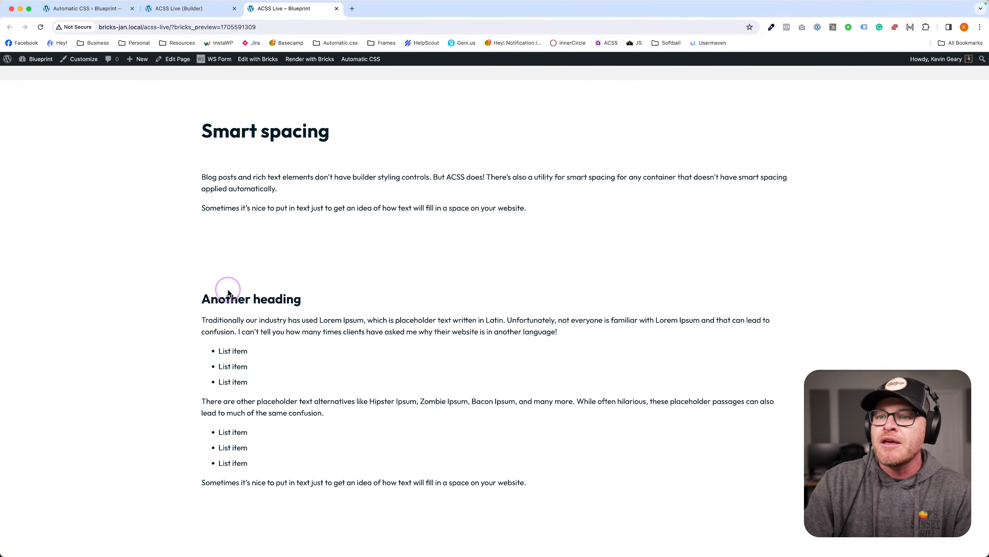
Reset Heading Spacing to its 1.5em default.
{"action": "left_click", "coordinate": [88, 8]}
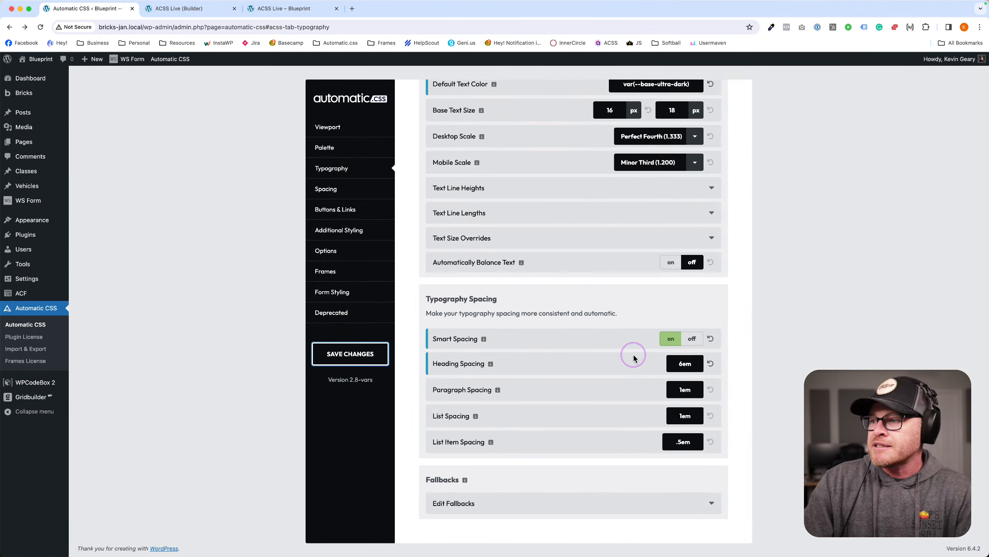
{"action": "left_click", "coordinate": [709, 367]}
{"action": "left_click", "coordinate": [742, 342]}
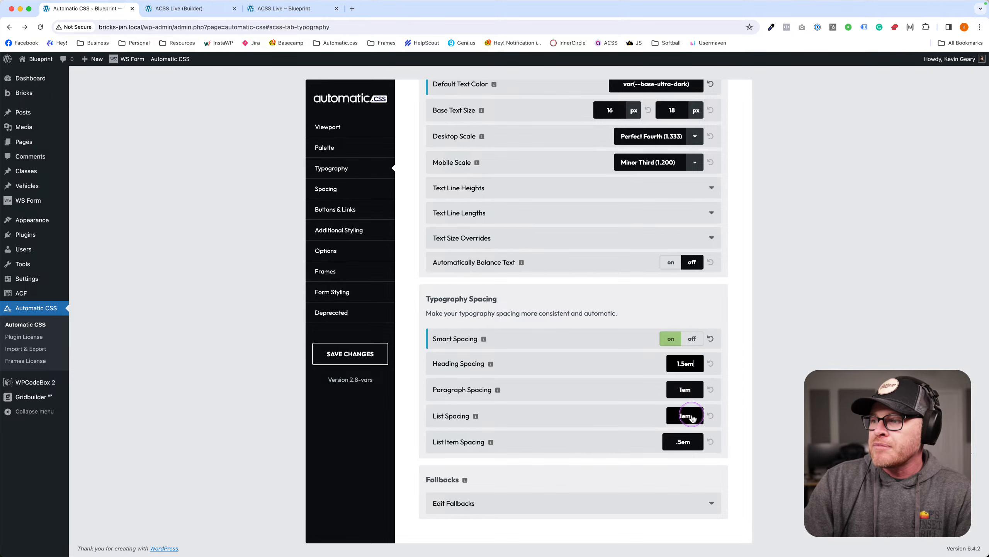
Save Paragraph Spacing as 5em and check the wider paragraph gaps on the live page.
{"action": "double_click", "coordinate": [695, 388]}
{"action": "type", "text": ".5em"}
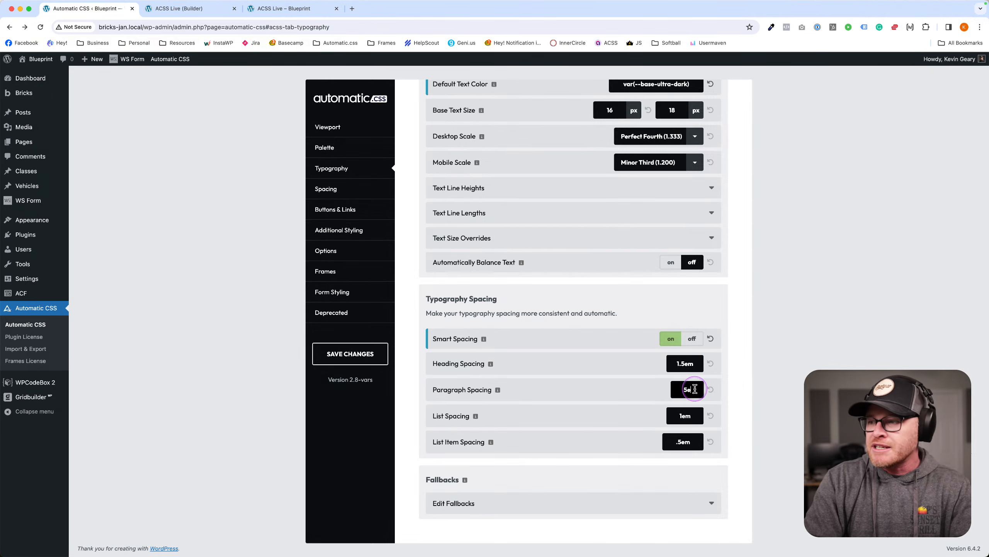
{"action": "left_click", "coordinate": [343, 354]}
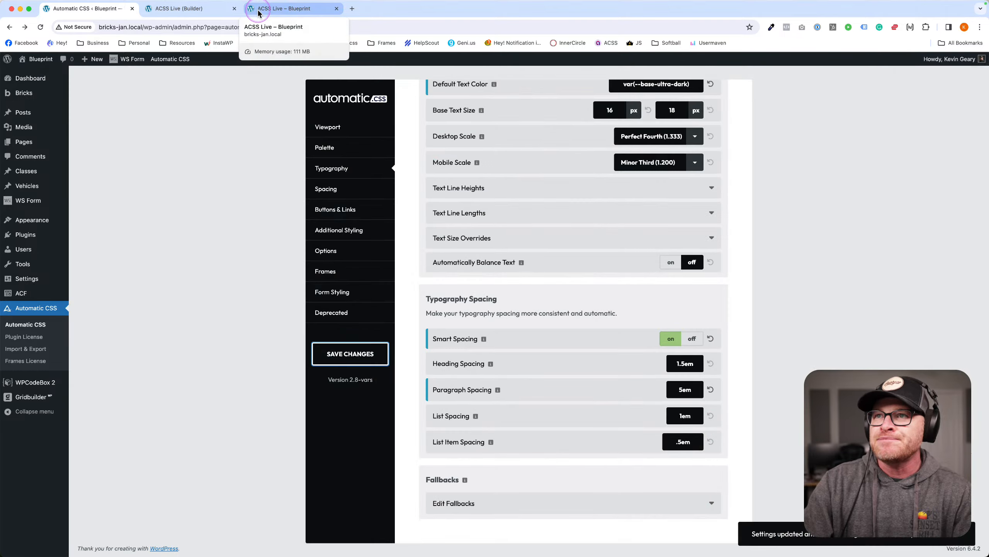
{"action": "left_click", "coordinate": [258, 10]}
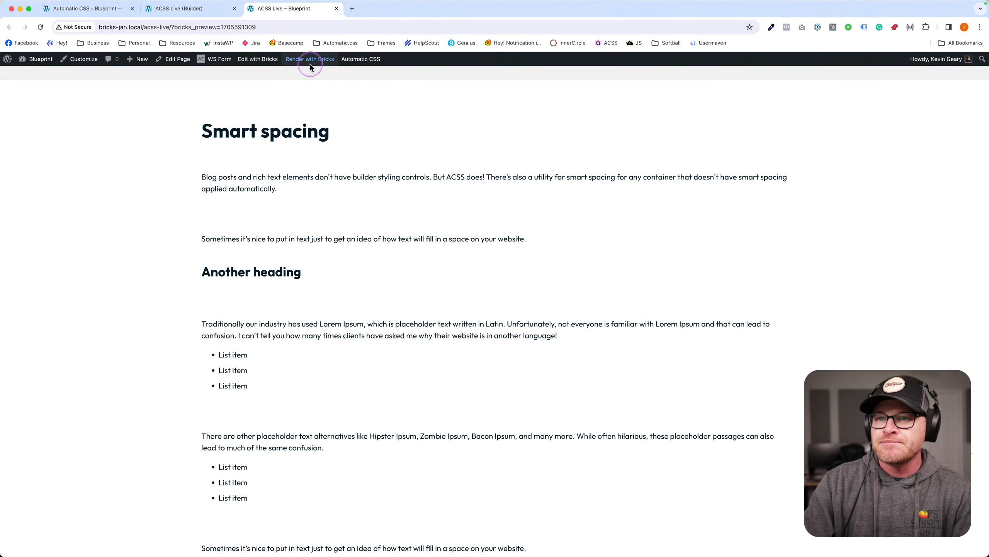
{"action": "scroll", "coordinate": [414, 277], "scroll_direction": "down", "scroll_amount": 3}
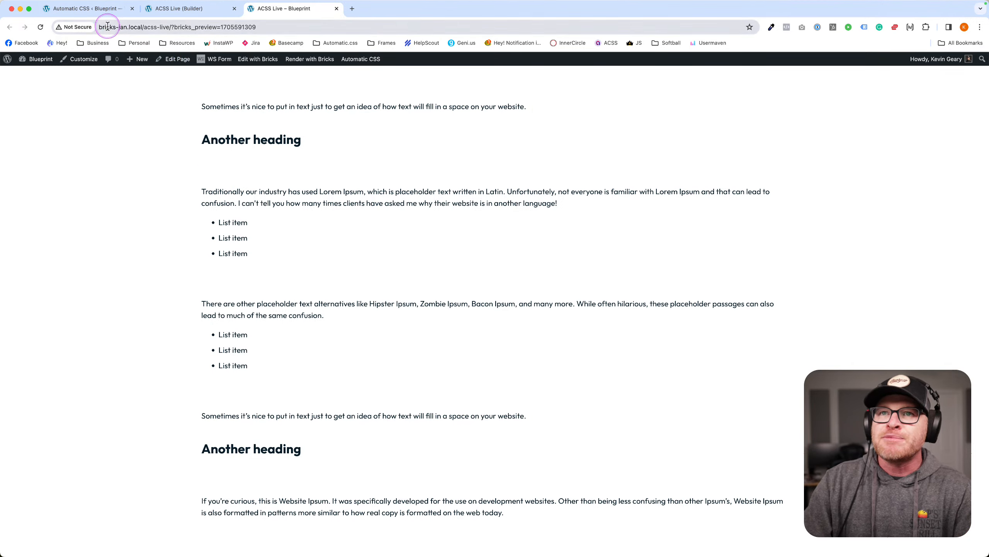
{"action": "left_click", "coordinate": [100, 17]}
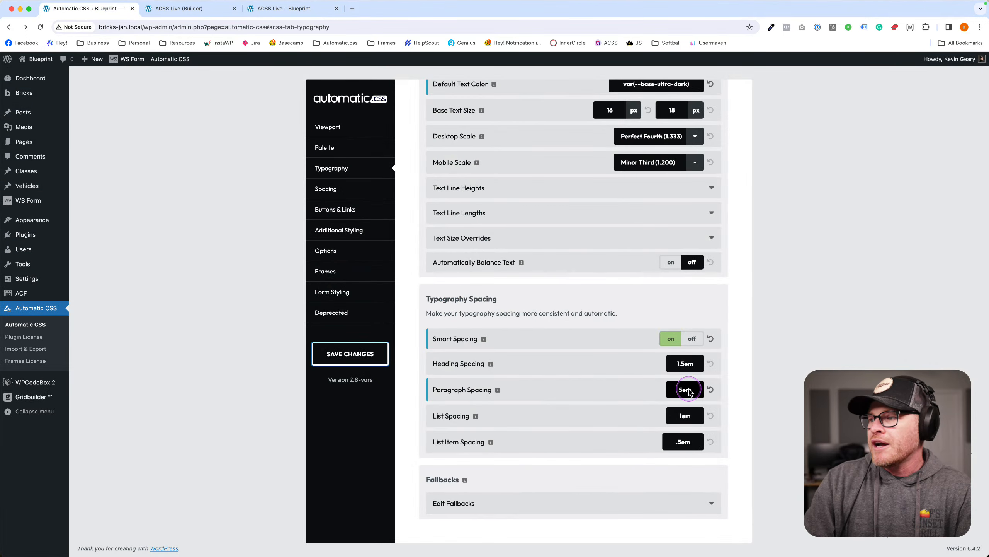
Reset Paragraph Spacing to 1em, save List Spacing as 5em, and view the list gaps live.
{"action": "left_click", "coordinate": [710, 390]}
{"action": "left_click", "coordinate": [734, 368]}
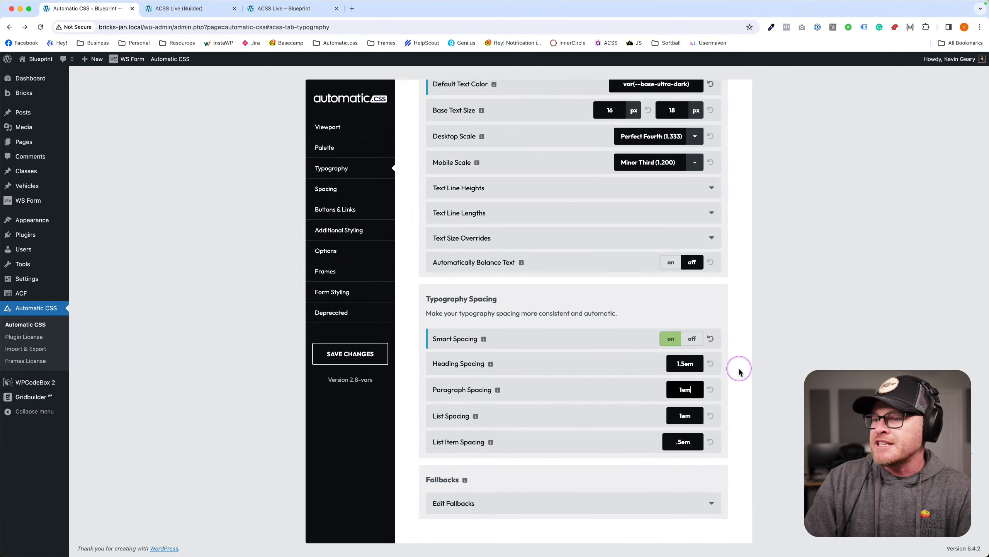
{"action": "double_click", "coordinate": [683, 417]}
{"action": "type", "text": "5em"}
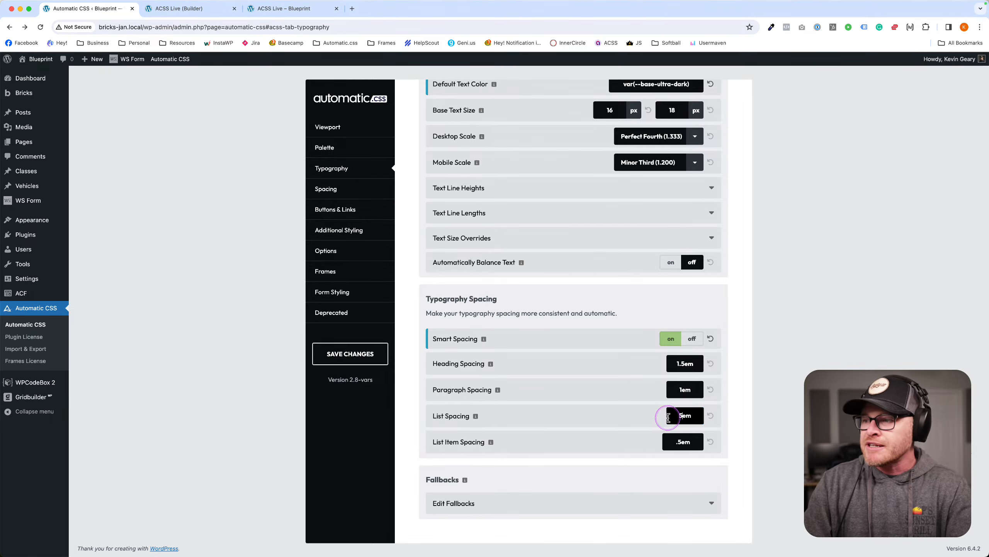
{"action": "left_click", "coordinate": [350, 355]}
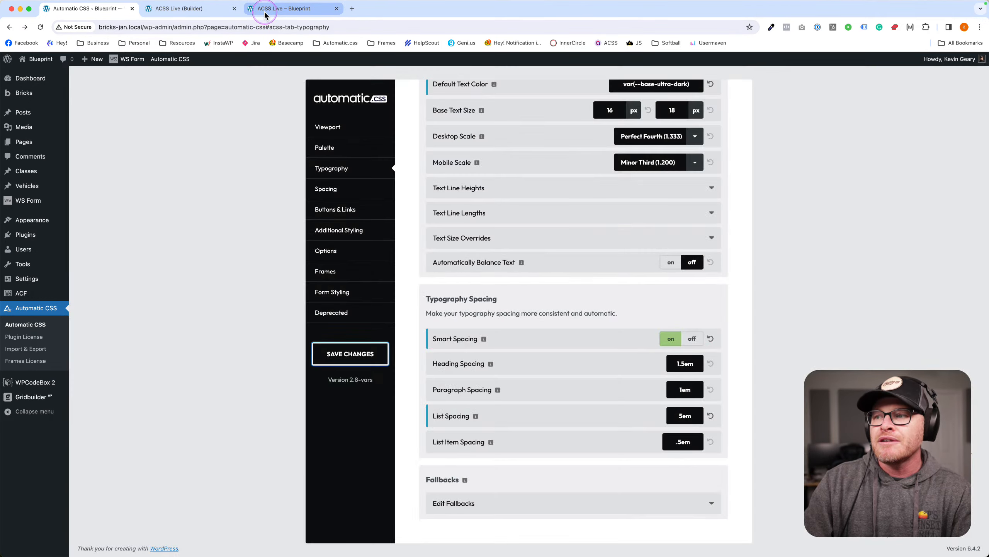
{"action": "left_click", "coordinate": [264, 9]}
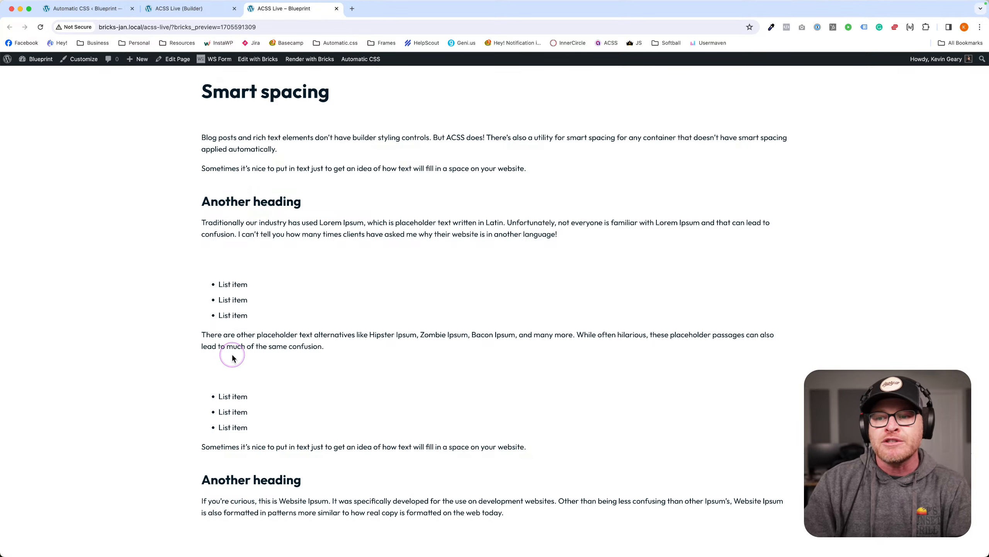
{"action": "left_click", "coordinate": [227, 367]}
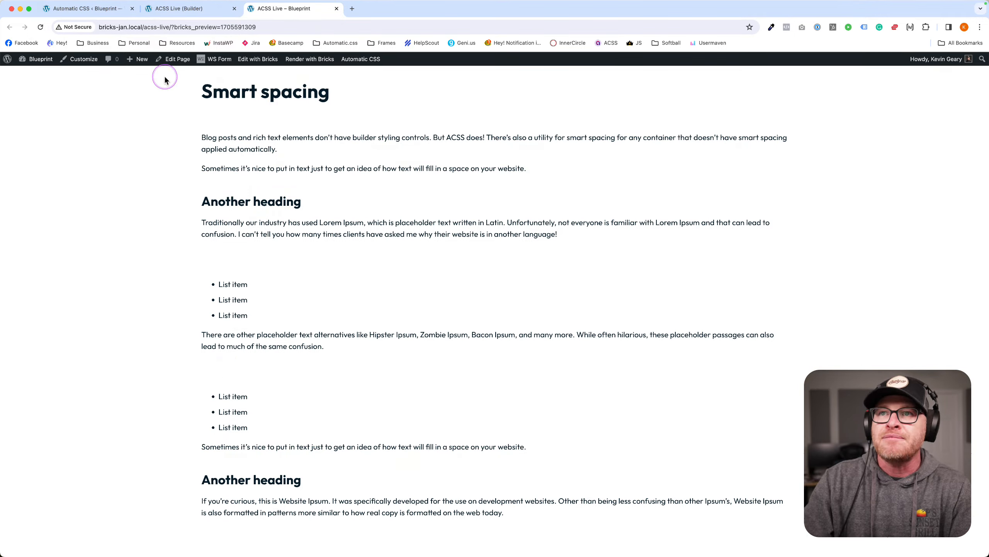
Reset List Spacing to 1em and save List Item Spacing as 5em.
{"action": "left_click", "coordinate": [90, 8]}
{"action": "left_click", "coordinate": [695, 423]}
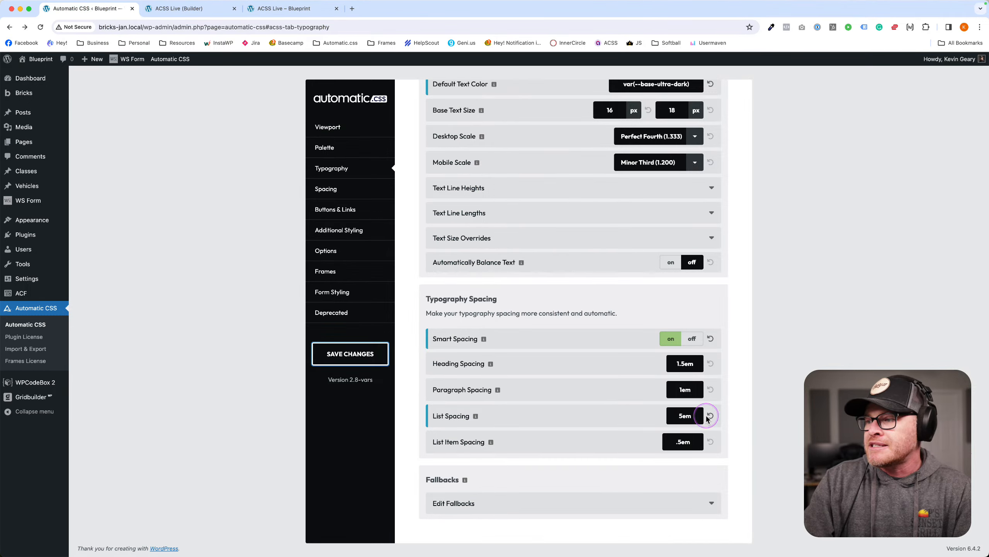
{"action": "left_click", "coordinate": [710, 415]}
{"action": "left_click", "coordinate": [745, 394]}
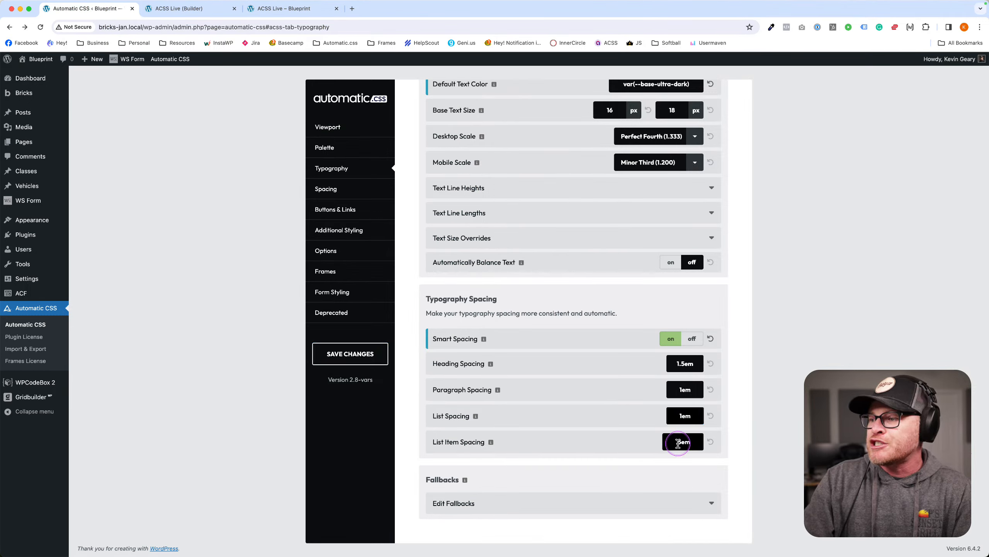
{"action": "left_click", "coordinate": [697, 442]}
{"action": "left_click", "coordinate": [350, 354]}
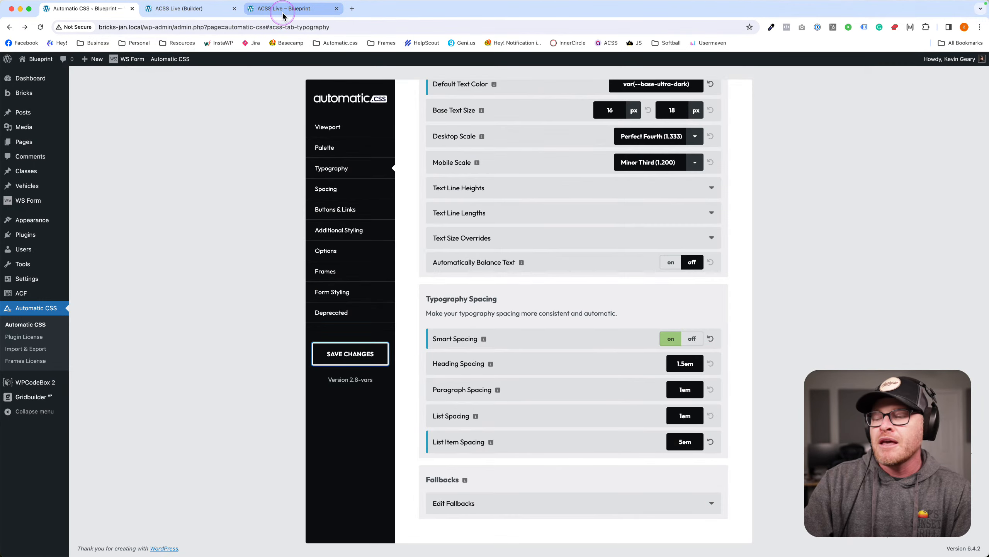
Inspect the wider list item gaps on the live page by highlighting the first list item.
{"action": "left_click", "coordinate": [281, 10]}
{"action": "scroll", "coordinate": [498, 122], "scroll_direction": "down", "scroll_amount": 3}
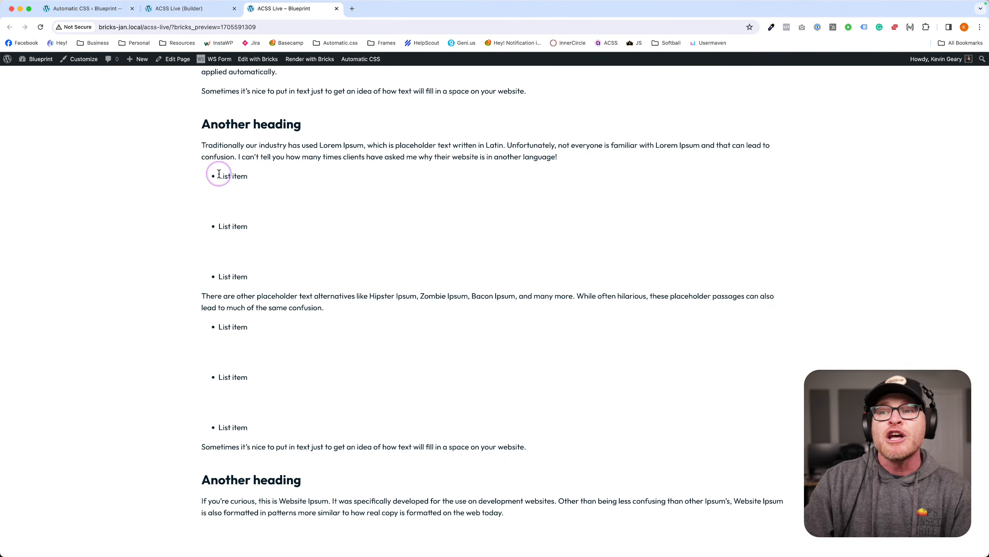
{"action": "left_click_drag", "start_coordinate": [216, 176], "coordinate": [246, 221]}
{"action": "left_click", "coordinate": [248, 254]}
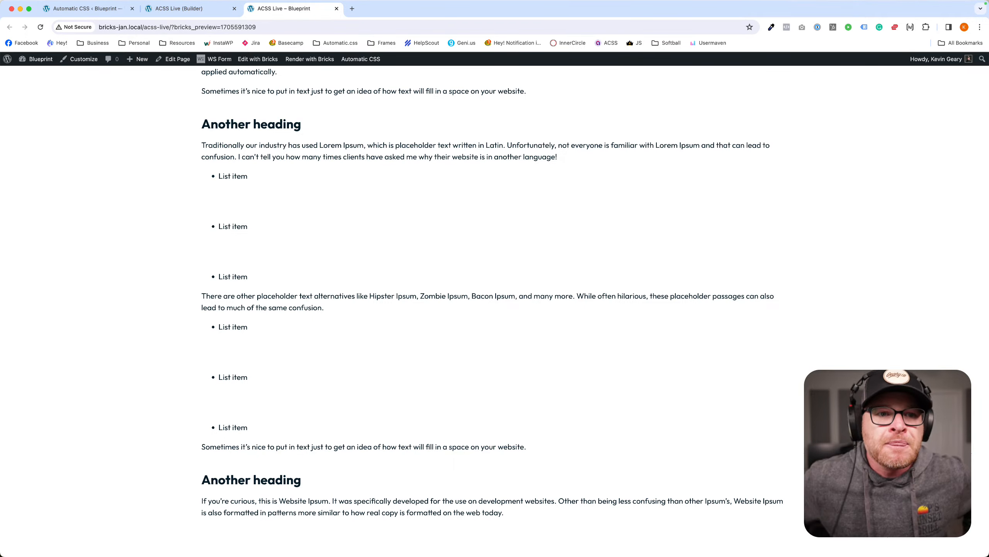
Save the ACSS Live page in Bricks and open it in the WordPress editor.
{"action": "left_click", "coordinate": [168, 8]}
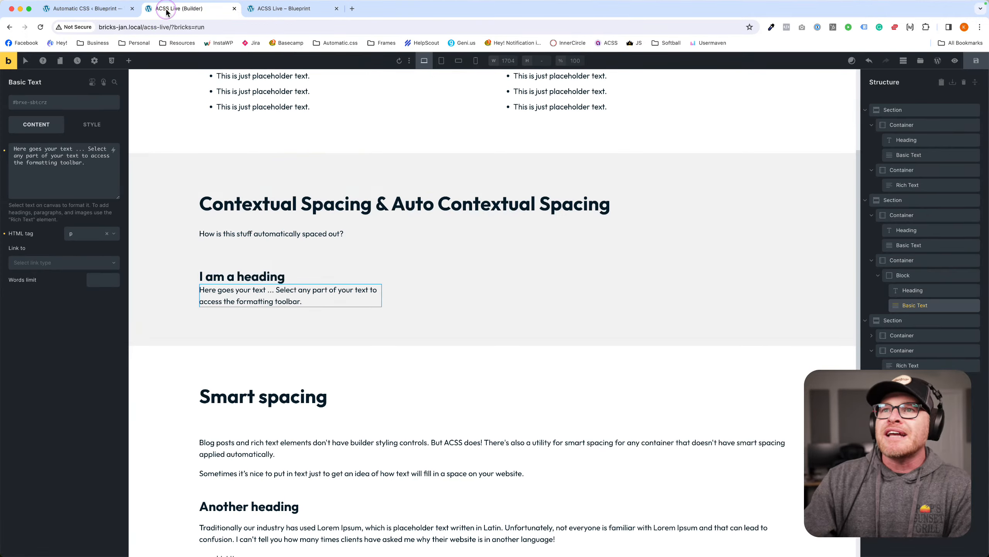
{"action": "scroll", "coordinate": [282, 183], "scroll_direction": "down", "scroll_amount": 6}
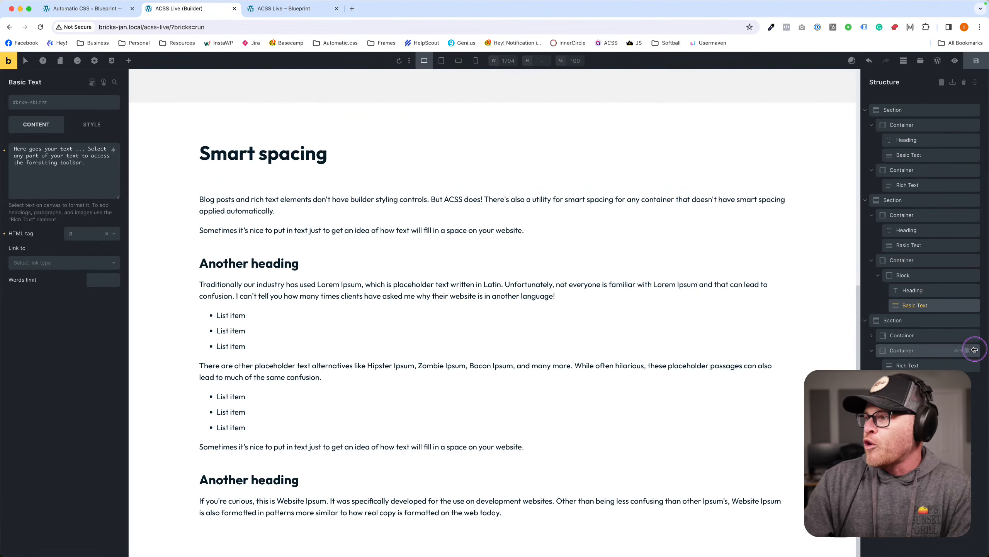
{"action": "mouse_move", "coordinate": [976, 321]}
{"action": "left_click", "coordinate": [976, 61]}
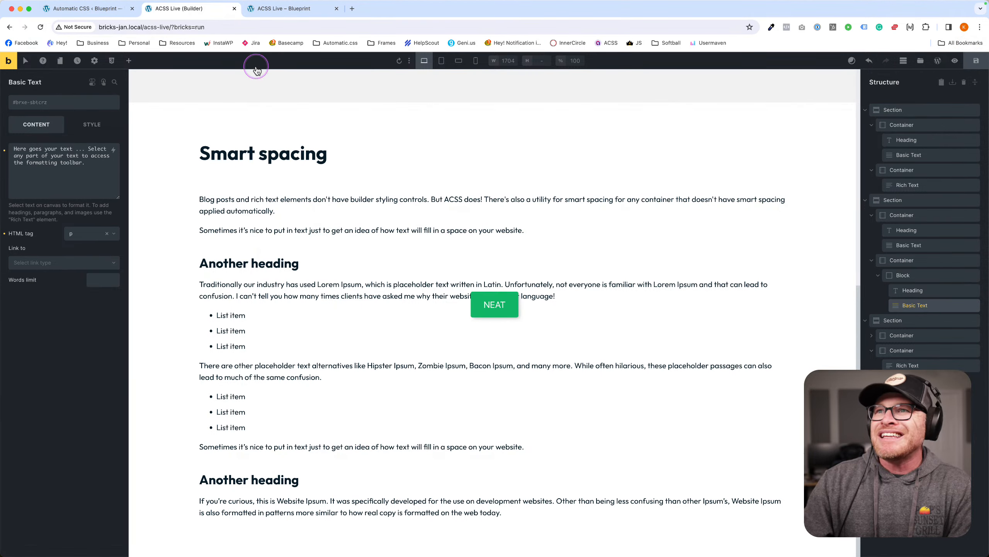
{"action": "left_click", "coordinate": [933, 66]}
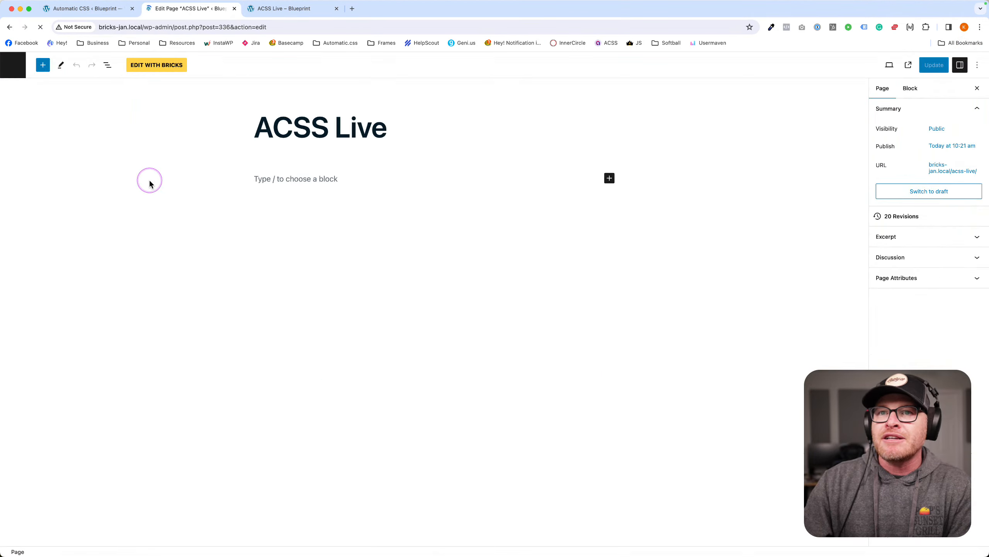
Create a new WordPress page titled 'Sandbox' and publish it.
{"action": "left_click", "coordinate": [19, 64]}
{"action": "left_click", "coordinate": [129, 80]}
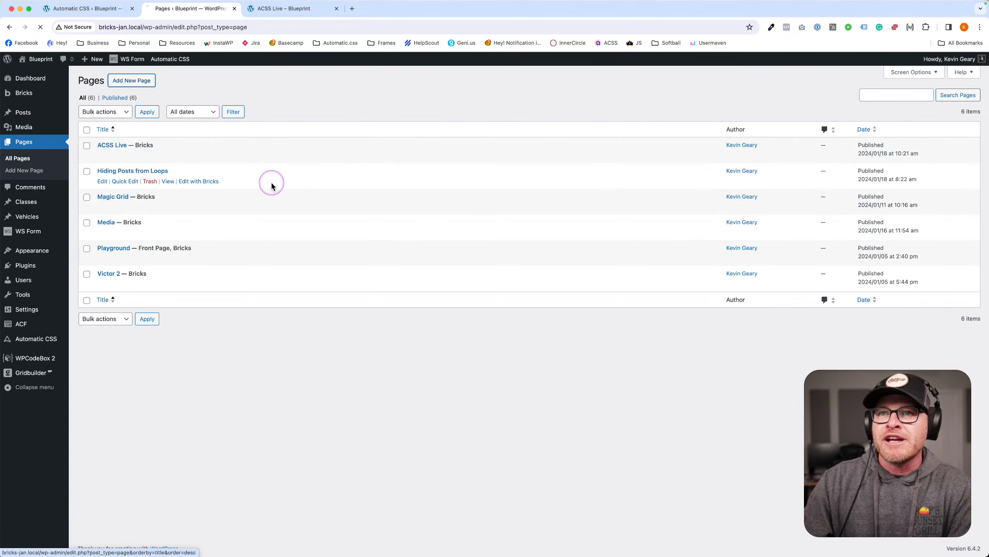
{"action": "type", "text": "Sandbox"}
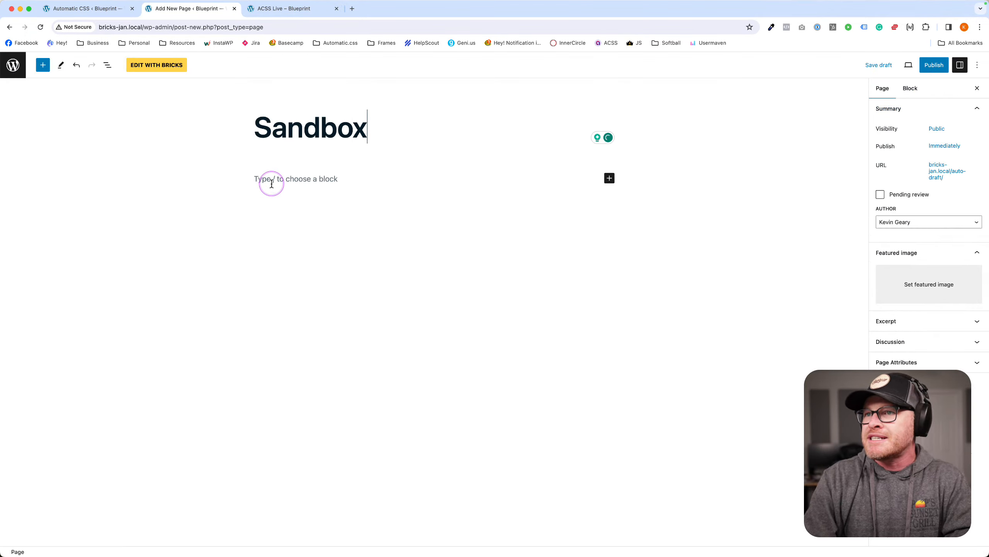
{"action": "left_click", "coordinate": [927, 67]}
{"action": "left_click", "coordinate": [904, 63]}
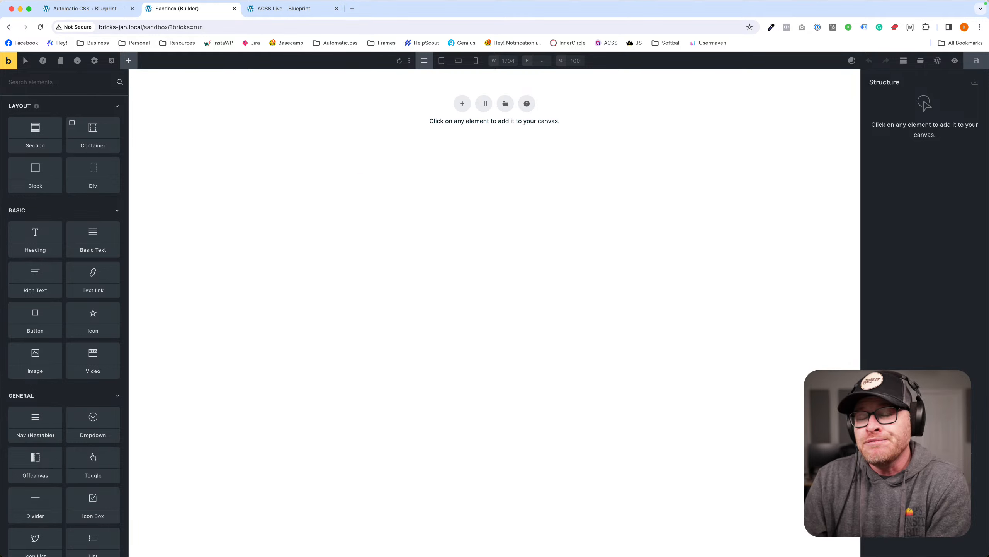
Add a Section to the empty Sandbox canvas, select it, and browse its class picker without assigning a class.
{"action": "left_click", "coordinate": [462, 103]}
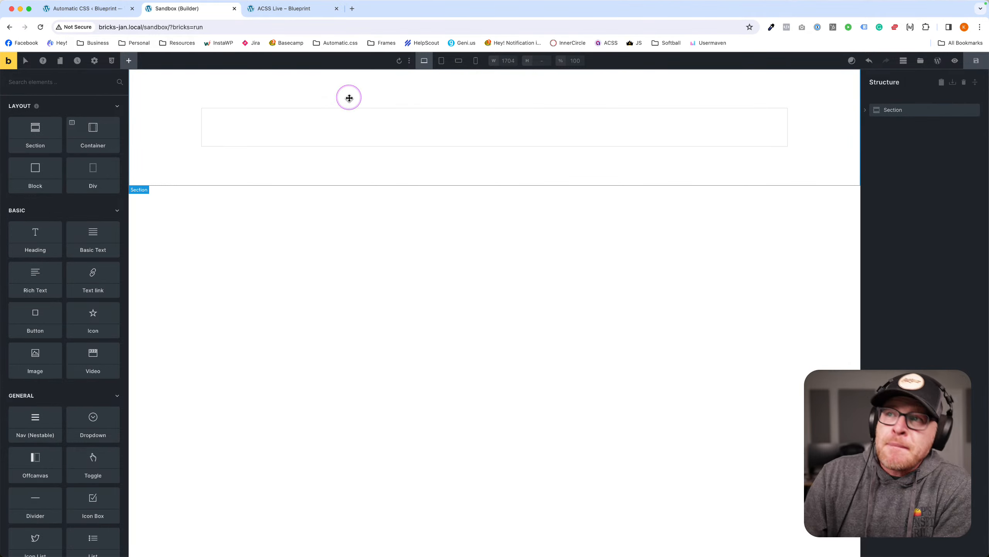
{"action": "left_click", "coordinate": [349, 98]}
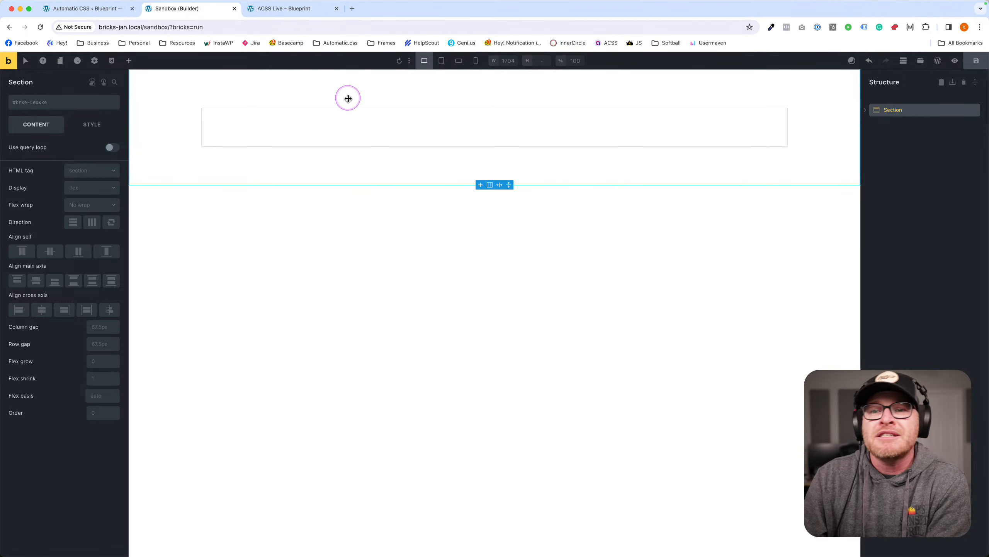
{"action": "left_click", "coordinate": [41, 102]}
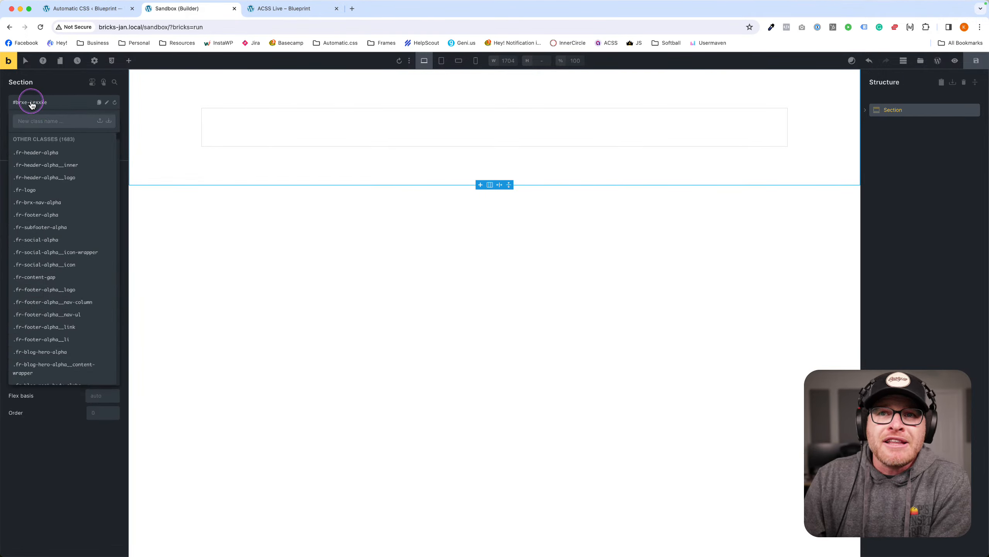
{"action": "left_click", "coordinate": [49, 87]}
{"action": "left_click", "coordinate": [21, 105]}
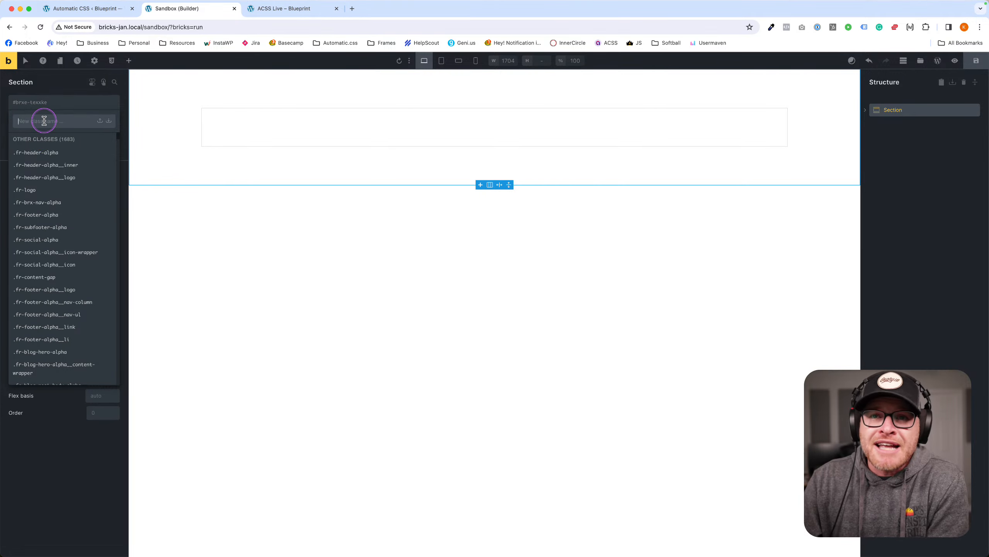
{"action": "left_click", "coordinate": [61, 86]}
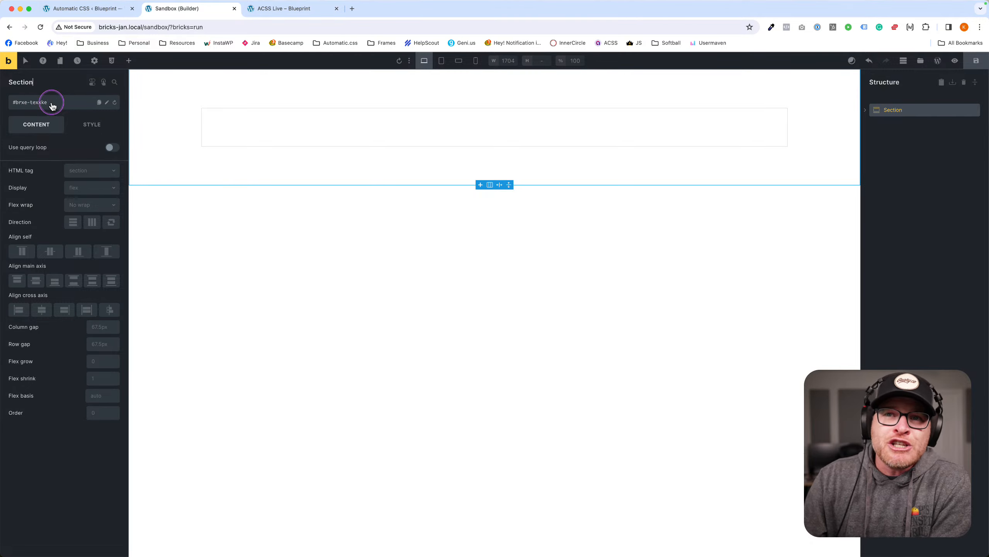
{"action": "left_click", "coordinate": [47, 103]}
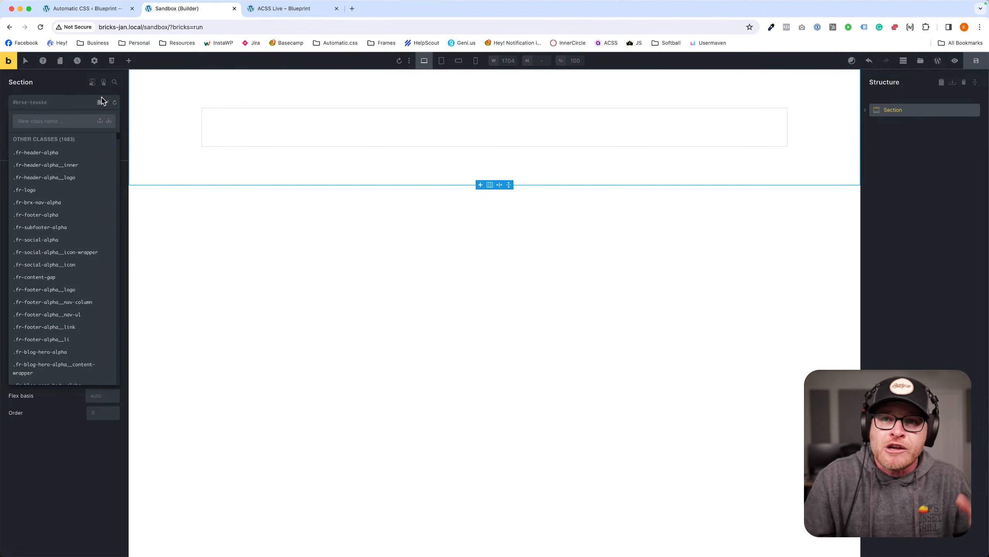
{"action": "left_click", "coordinate": [64, 106]}
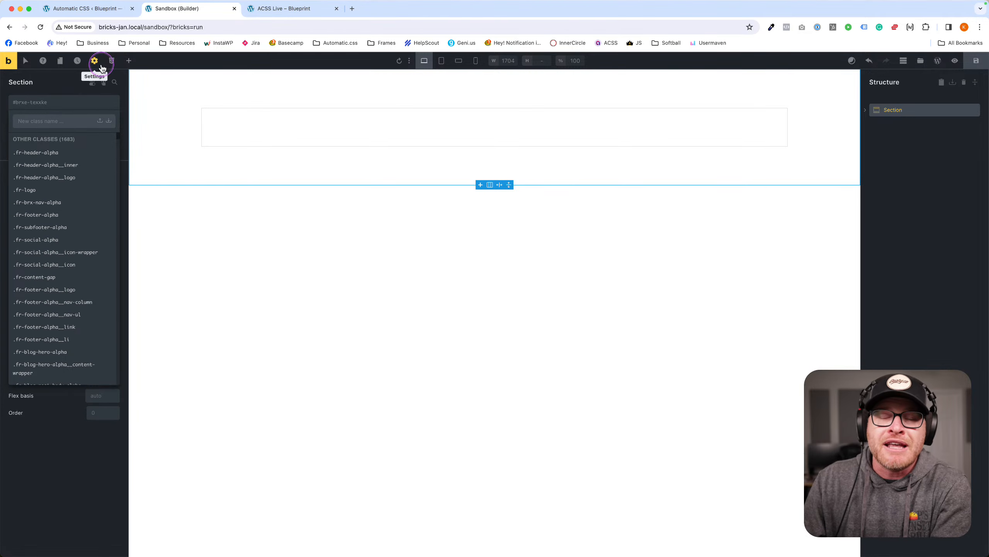
{"action": "left_click", "coordinate": [72, 85]}
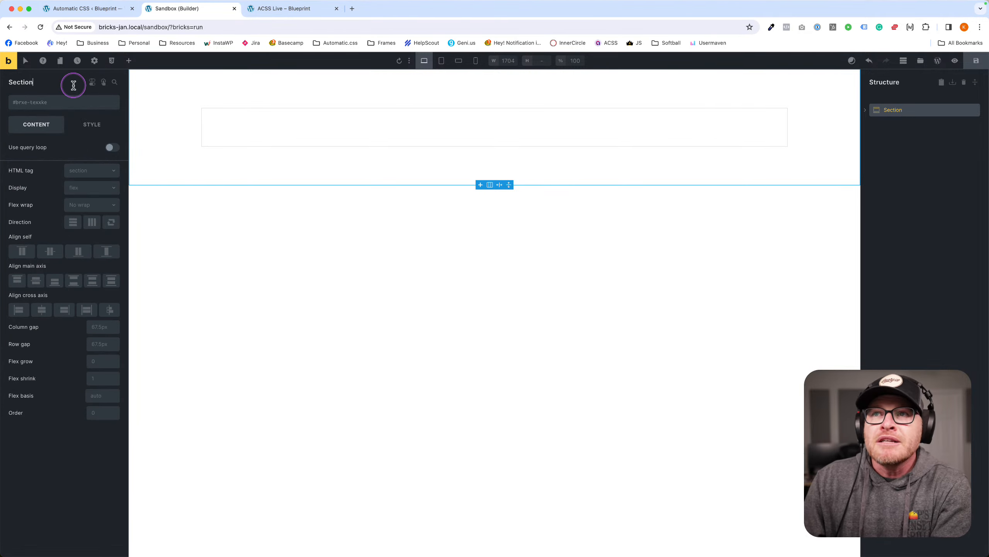
Open the Bricks Child Theme's style.css in the Theme File Editor and insert two blank lines after line 10.
{"action": "left_click", "coordinate": [88, 11]}
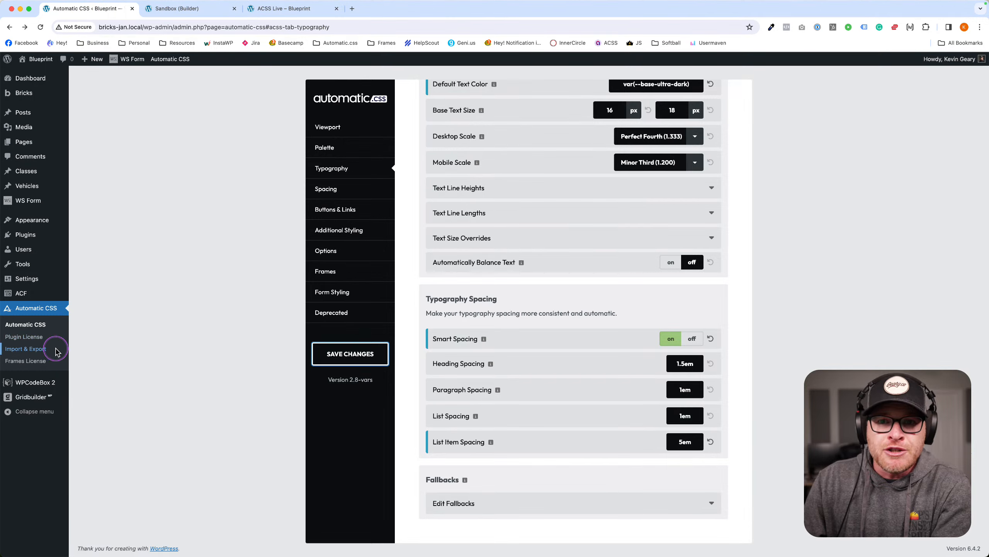
{"action": "left_click", "coordinate": [24, 383]}
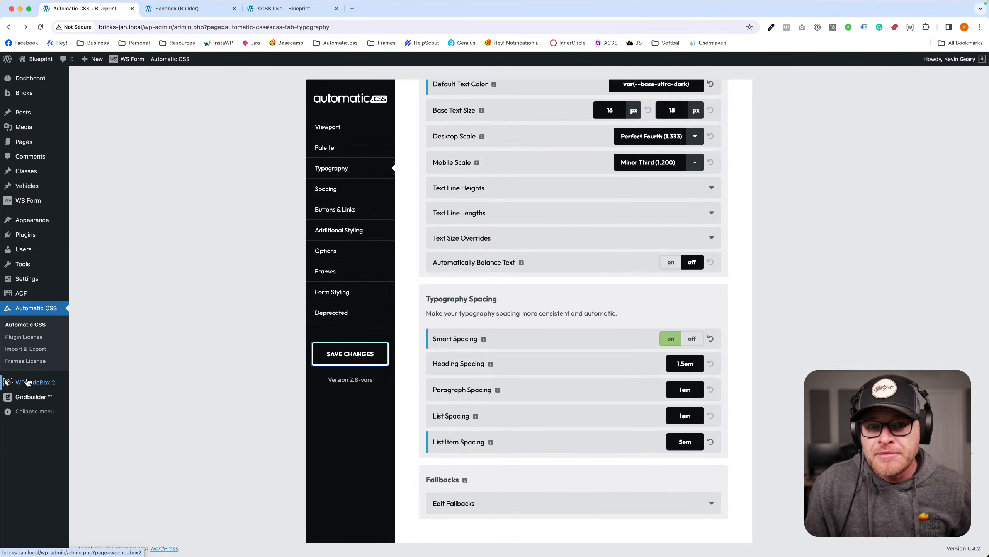
{"action": "left_click", "coordinate": [30, 226]}
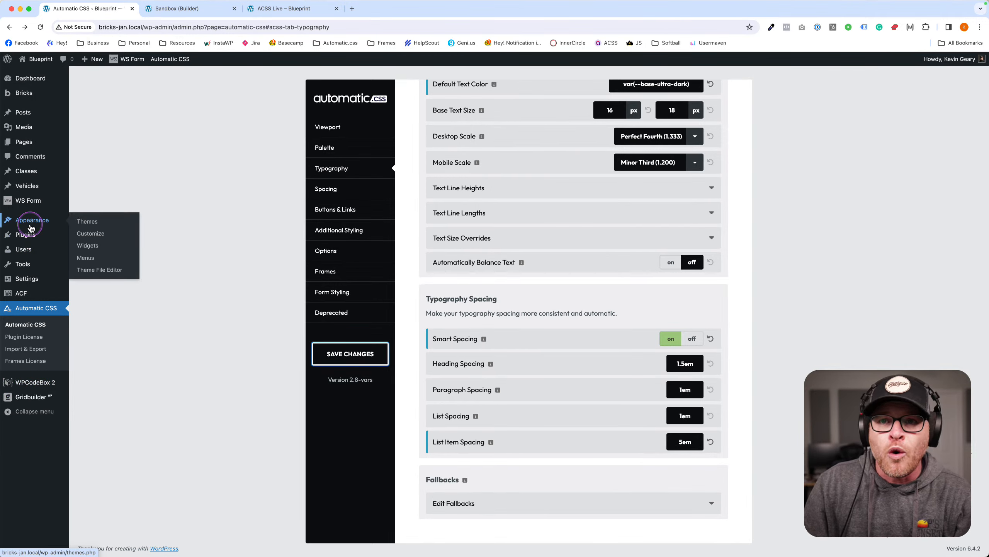
{"action": "left_click", "coordinate": [98, 269]}
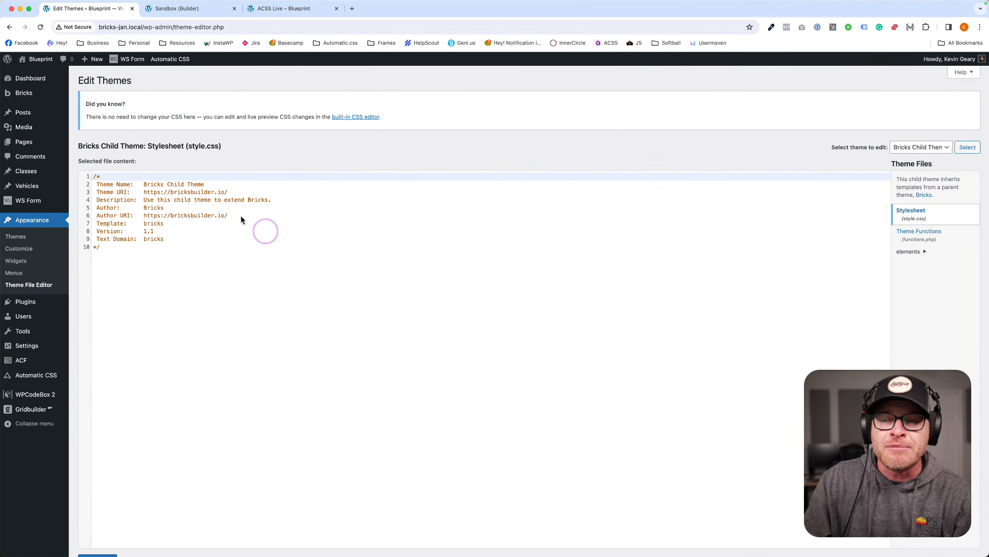
{"action": "left_click", "coordinate": [227, 321]}
{"action": "key", "text": "Return"}
{"action": "key", "text": "Return"}
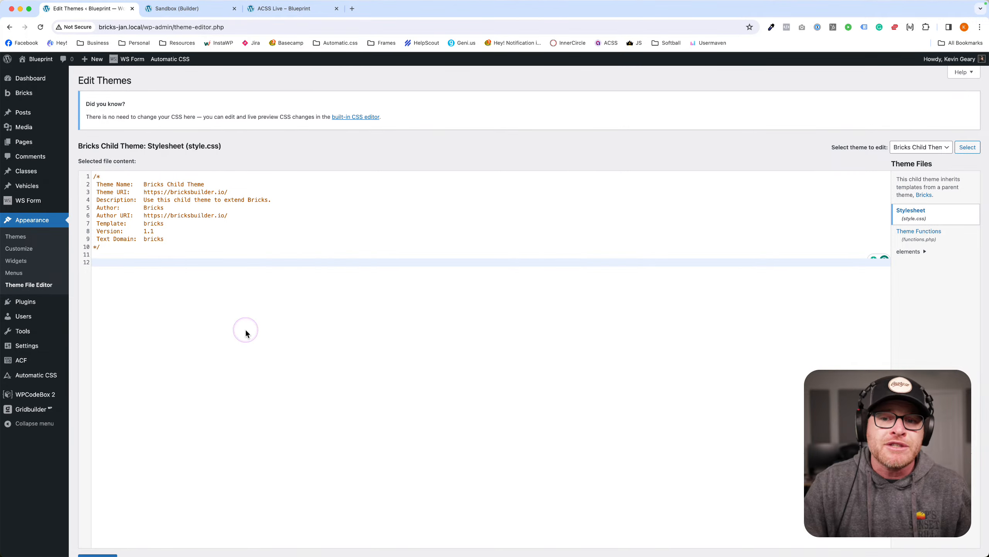
{"action": "left_click", "coordinate": [76, 391]}
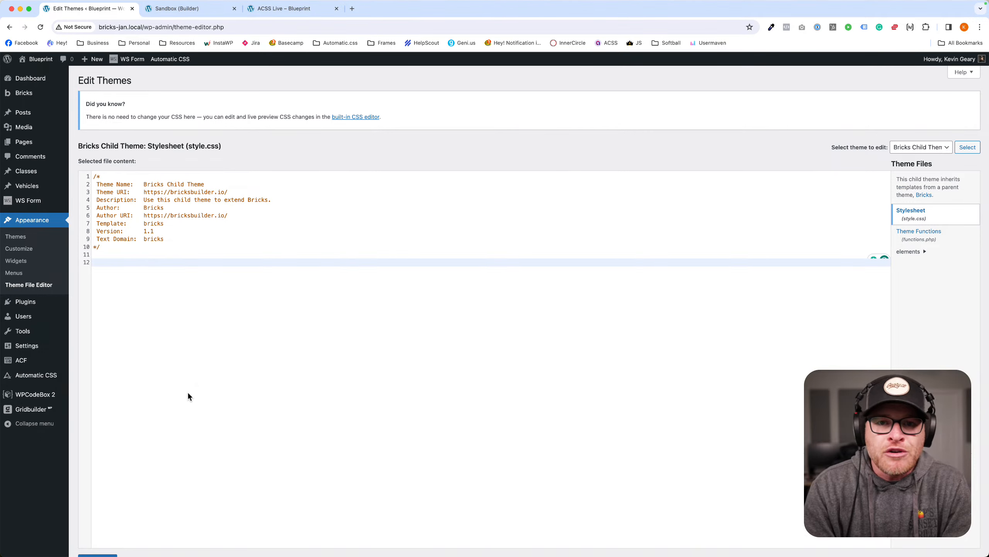
From the ACSS Live page, verify the Customizer's Additional CSS box is blank, then exit the Customizer.
{"action": "left_click", "coordinate": [171, 8]}
{"action": "left_click", "coordinate": [274, 8]}
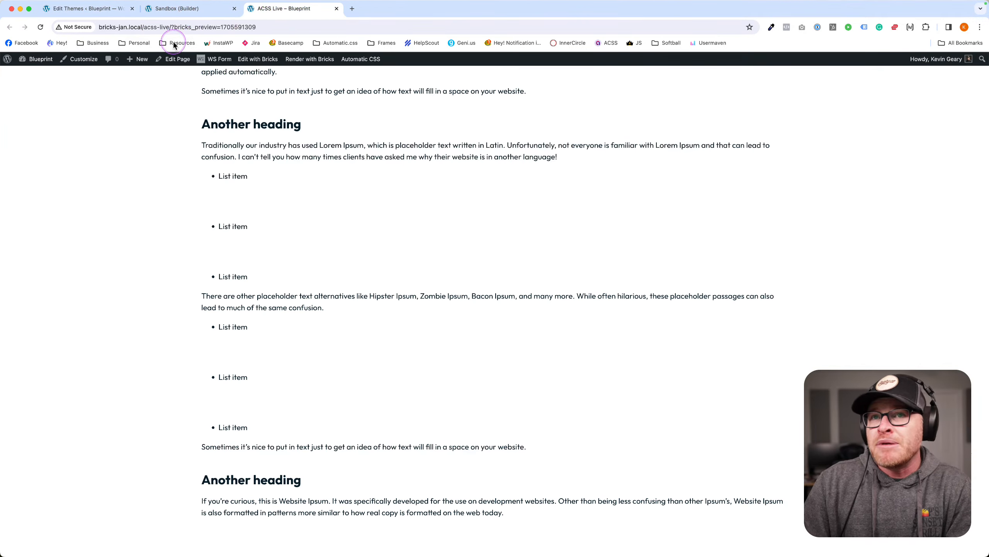
{"action": "left_click", "coordinate": [83, 59]}
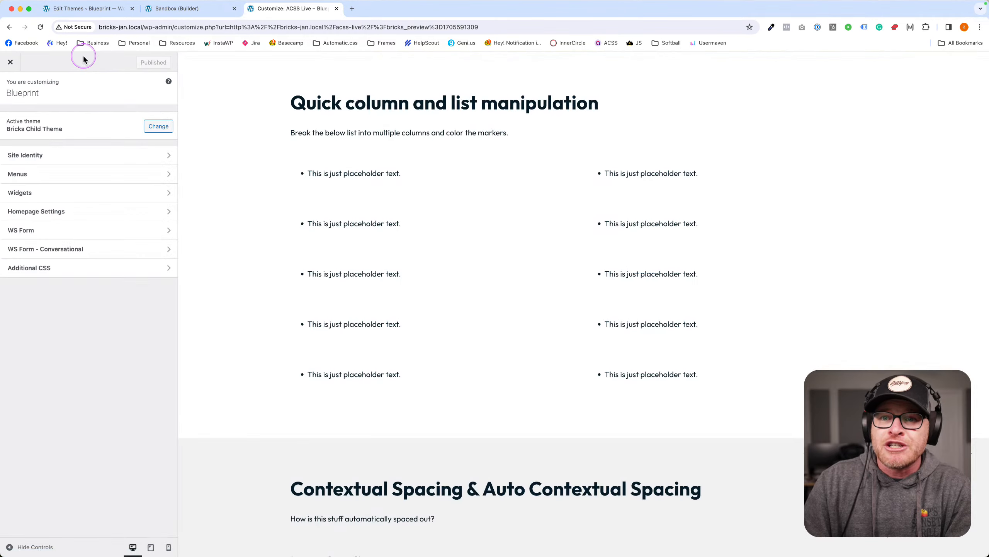
{"action": "left_click", "coordinate": [94, 276]}
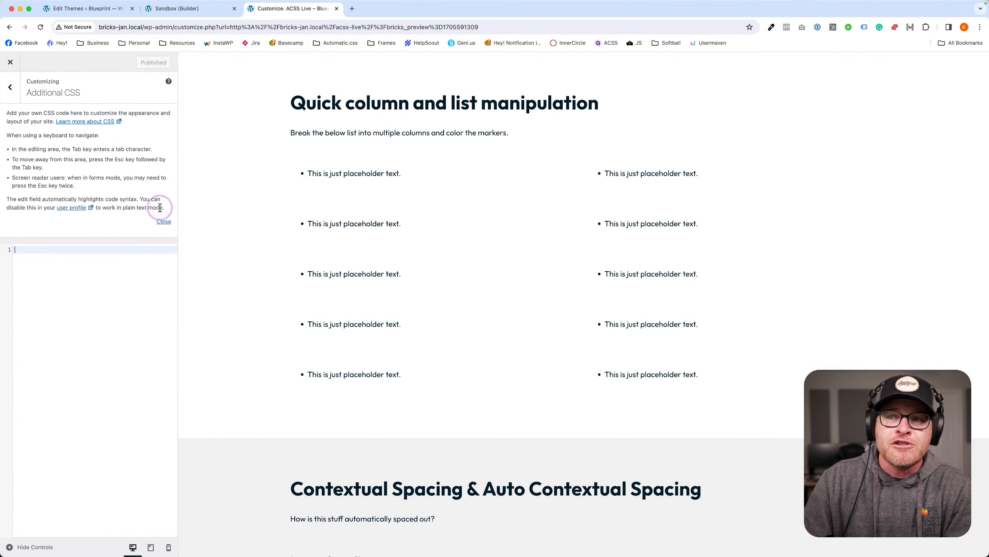
{"action": "left_click", "coordinate": [164, 221]}
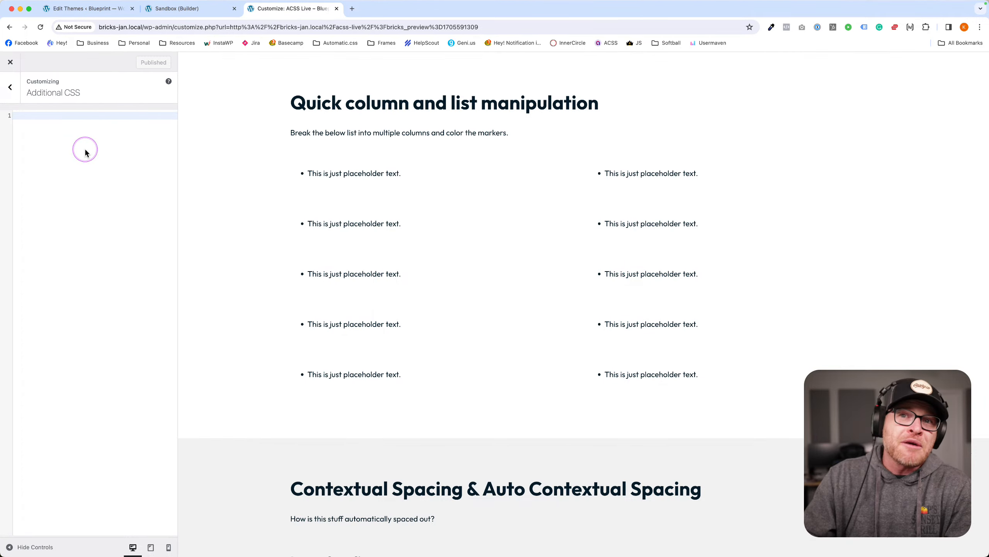
{"action": "left_click", "coordinate": [10, 62]}
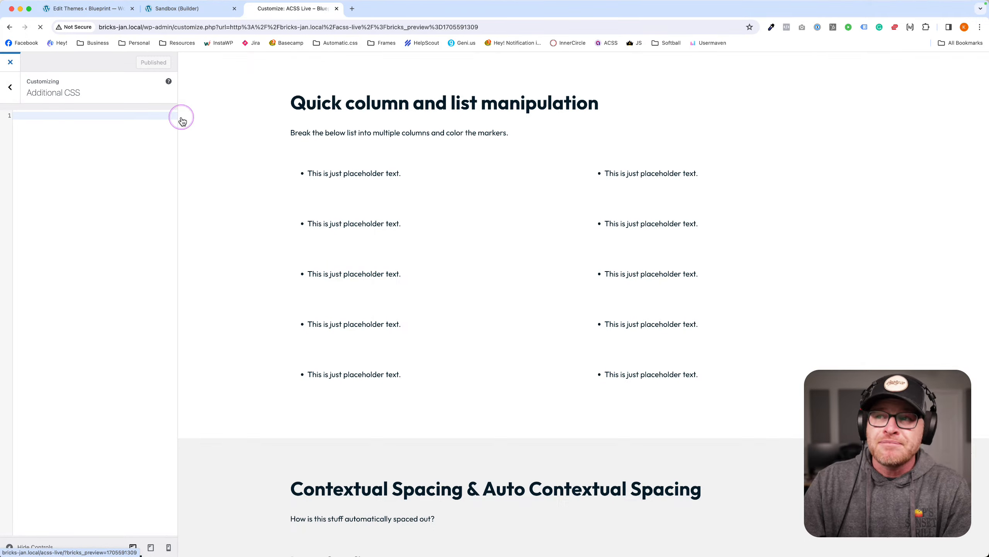
{"action": "left_click", "coordinate": [187, 9]}
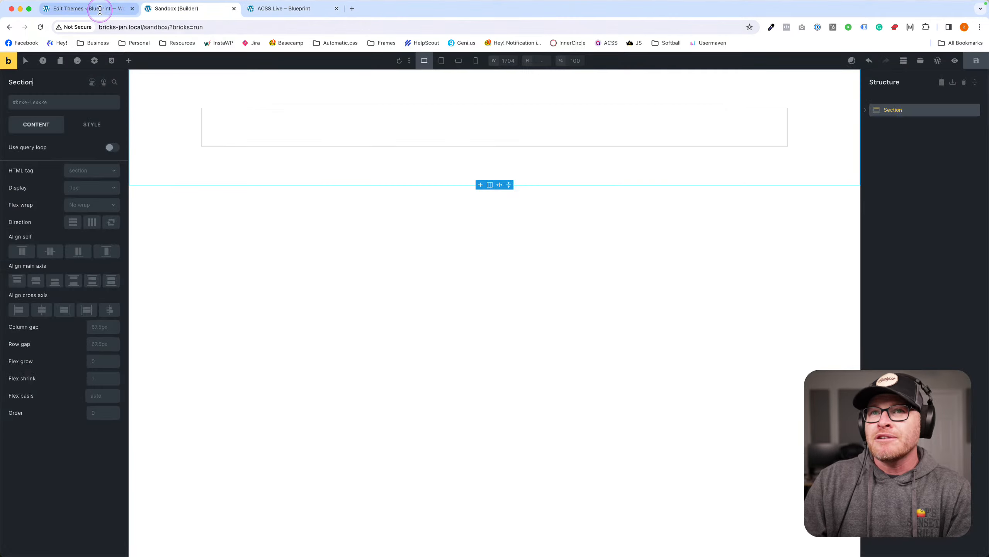
Restore Typography Spacing's List Item Spacing to the .5em default and save the Automatic CSS settings.
{"action": "left_click", "coordinate": [99, 9]}
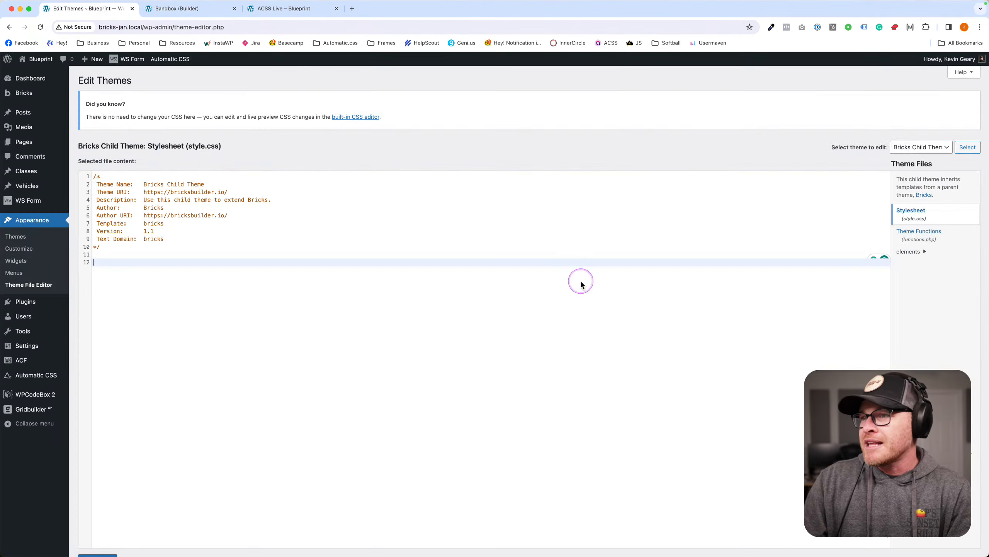
{"action": "left_click", "coordinate": [46, 375]}
{"action": "left_click", "coordinate": [518, 192]}
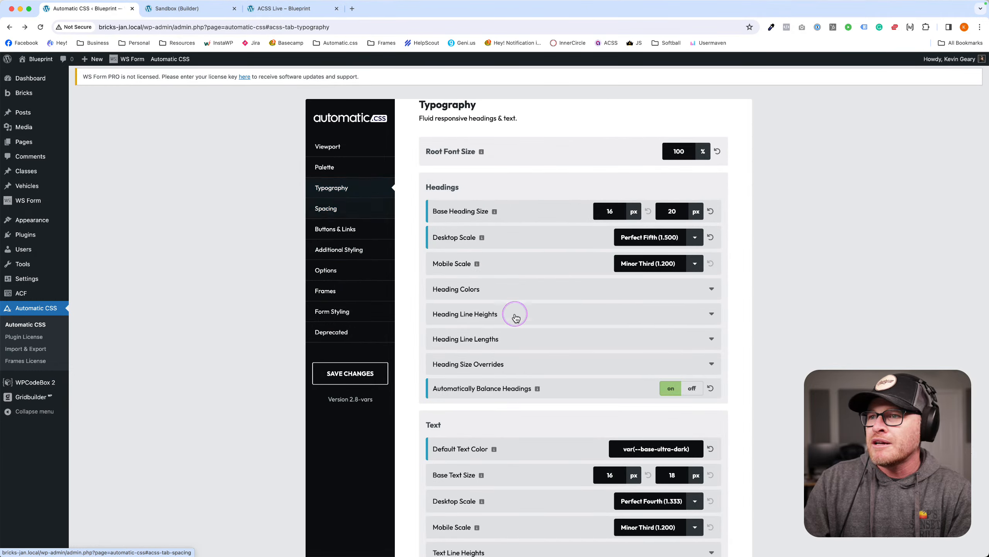
{"action": "scroll", "coordinate": [512, 321], "scroll_direction": "down", "scroll_amount": 8}
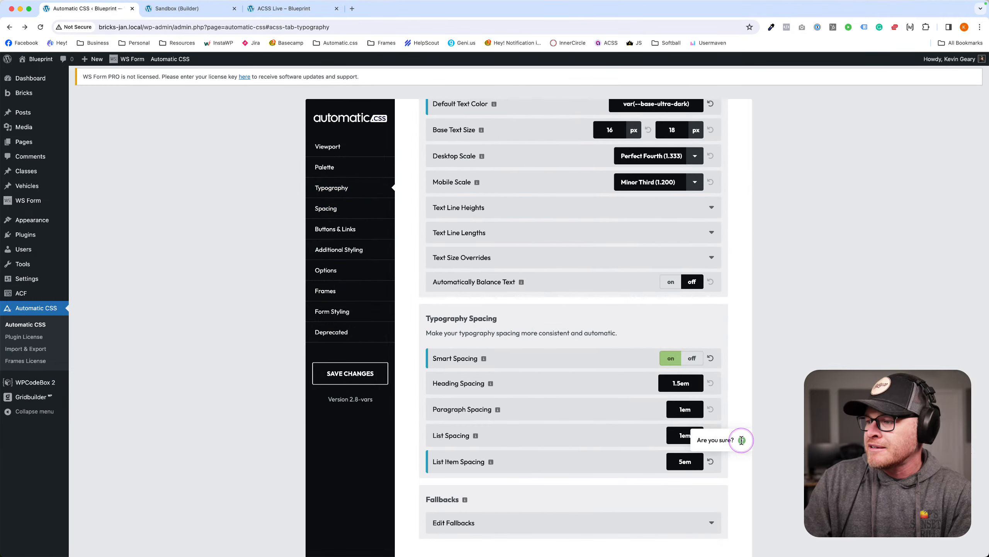
{"action": "left_click", "coordinate": [316, 373]}
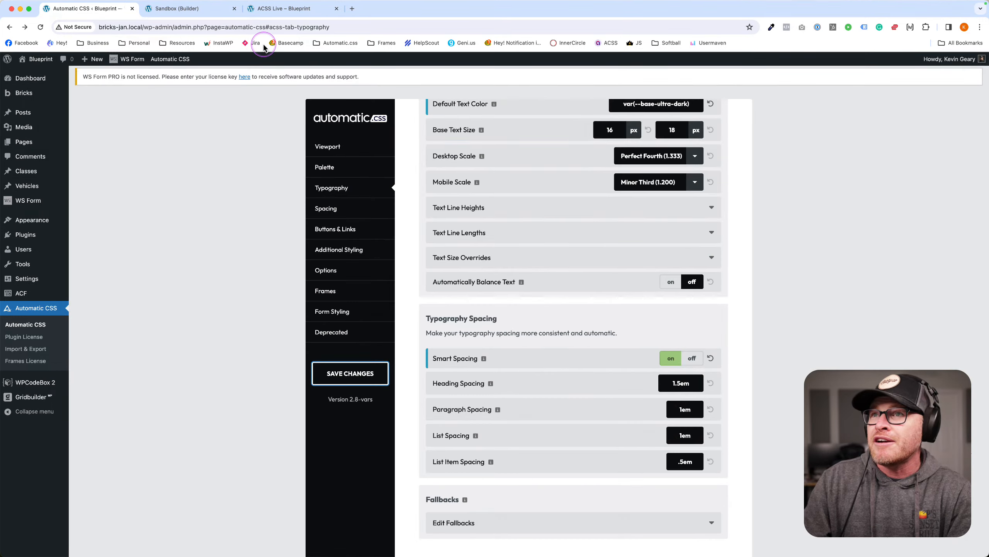
{"action": "mouse_move", "coordinate": [7, 203]}
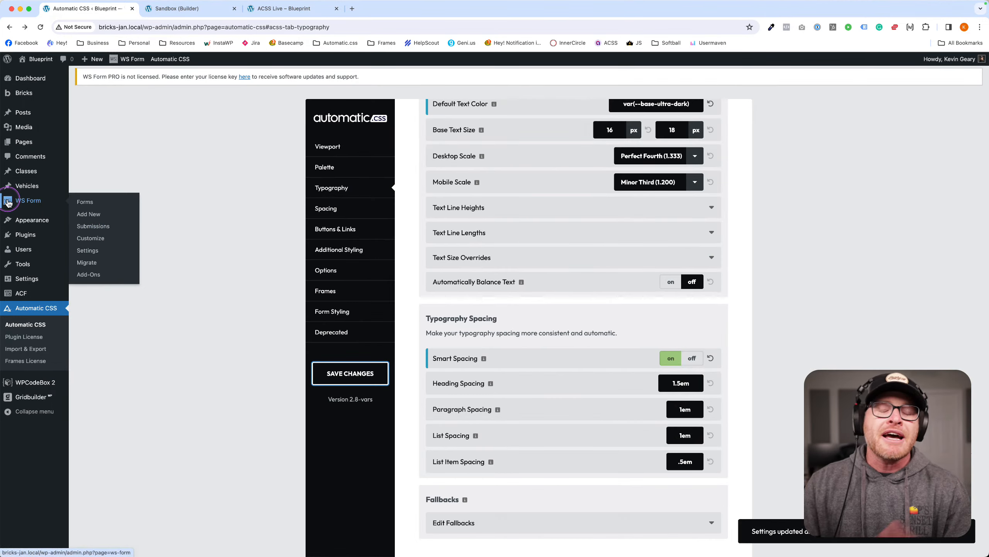
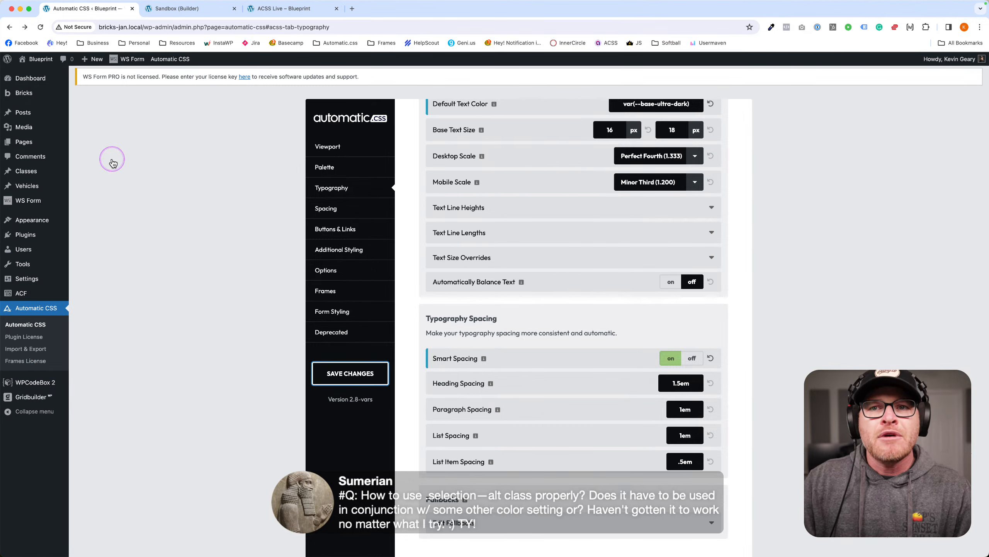
Drop a Basic Text element into the container and set its HTML tag to p.
{"action": "left_click", "coordinate": [201, 9]}
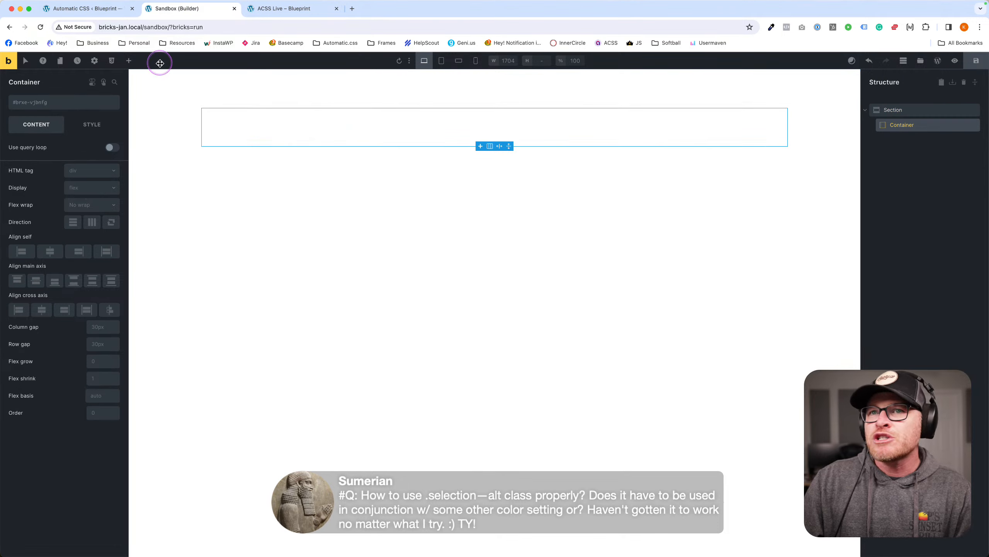
{"action": "left_click", "coordinate": [129, 61]}
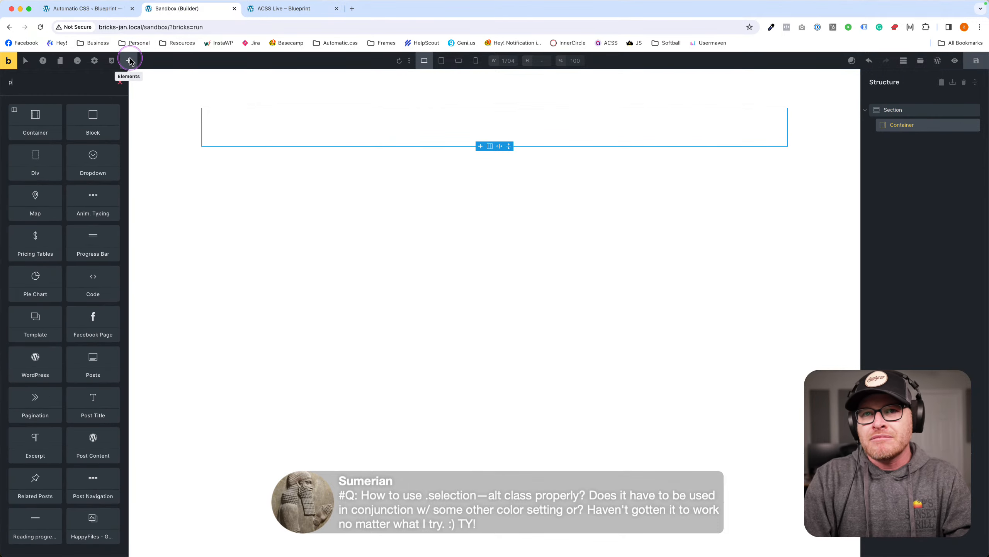
{"action": "type", "text": "text"}
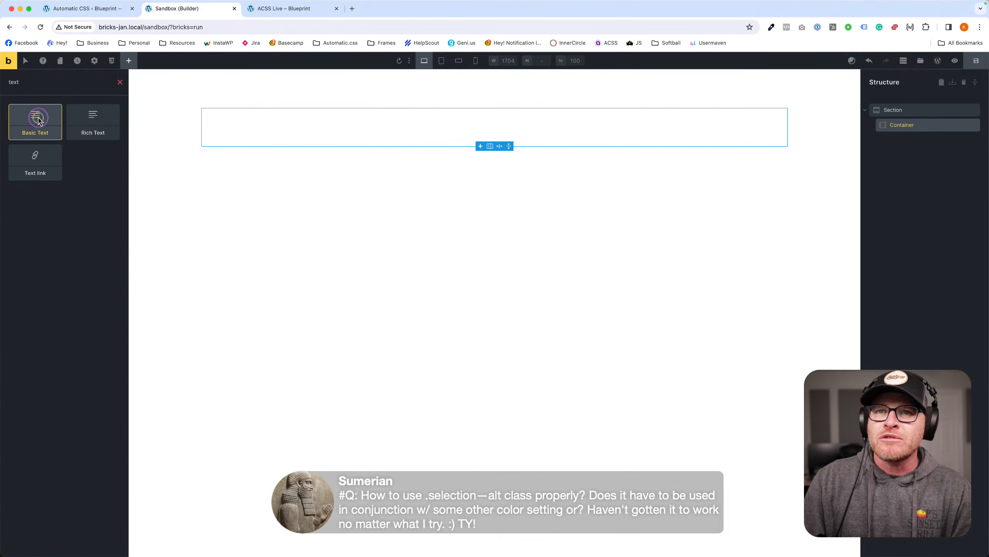
{"action": "left_click_drag", "start_coordinate": [35, 117], "coordinate": [380, 111]}
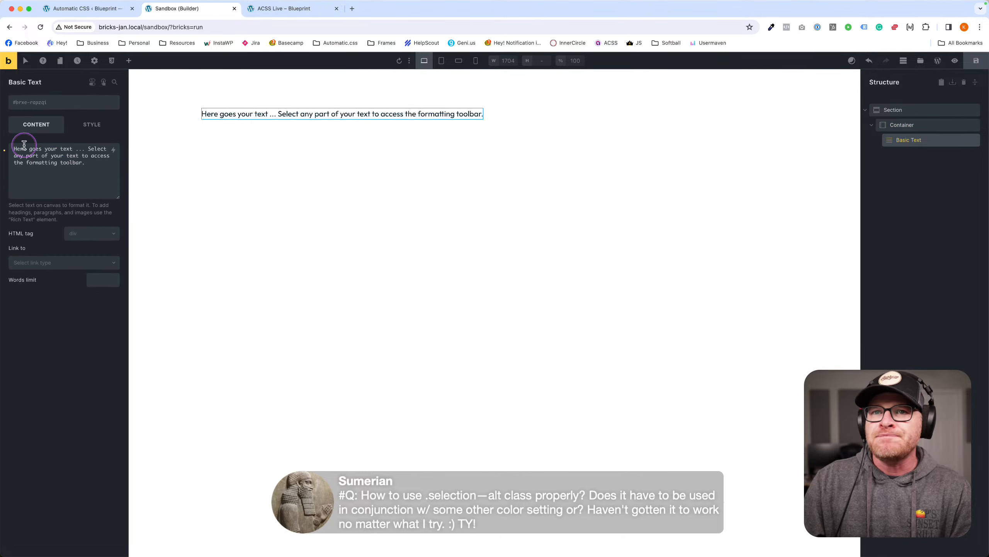
{"action": "left_click", "coordinate": [92, 233]}
{"action": "left_click", "coordinate": [92, 259]}
Replace its sample text with a copied Website Ipsum paragraph and save the page.
{"action": "left_click", "coordinate": [83, 175]}
{"action": "left_click_drag", "start_coordinate": [83, 176], "coordinate": [81, 167]}
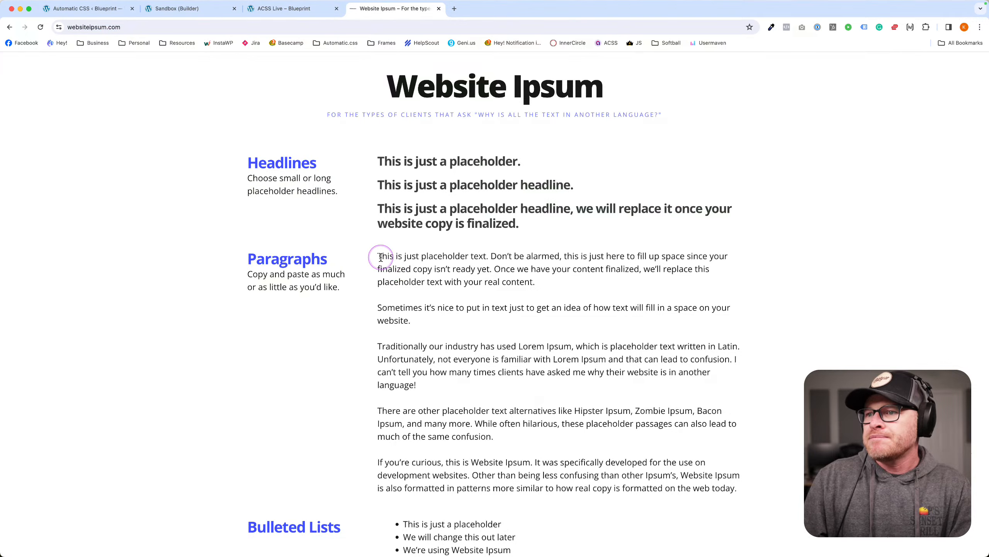
{"action": "left_click_drag", "start_coordinate": [378, 257], "coordinate": [531, 281]}
{"action": "key", "text": "super+c"}
{"action": "left_click", "coordinate": [438, 8]}
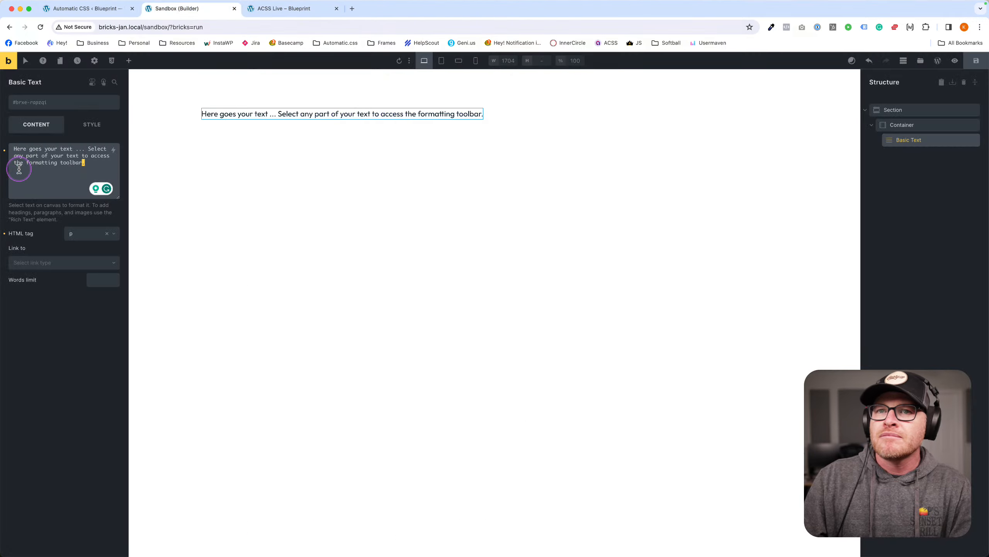
{"action": "triple_click", "coordinate": [41, 161]}
{"action": "key", "text": "super+v"}
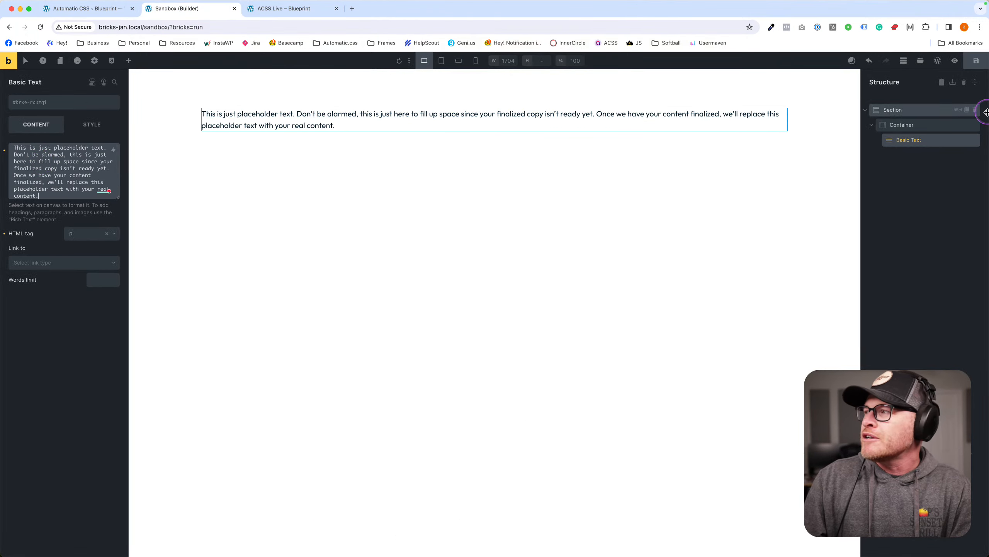
{"action": "left_click", "coordinate": [983, 62]}
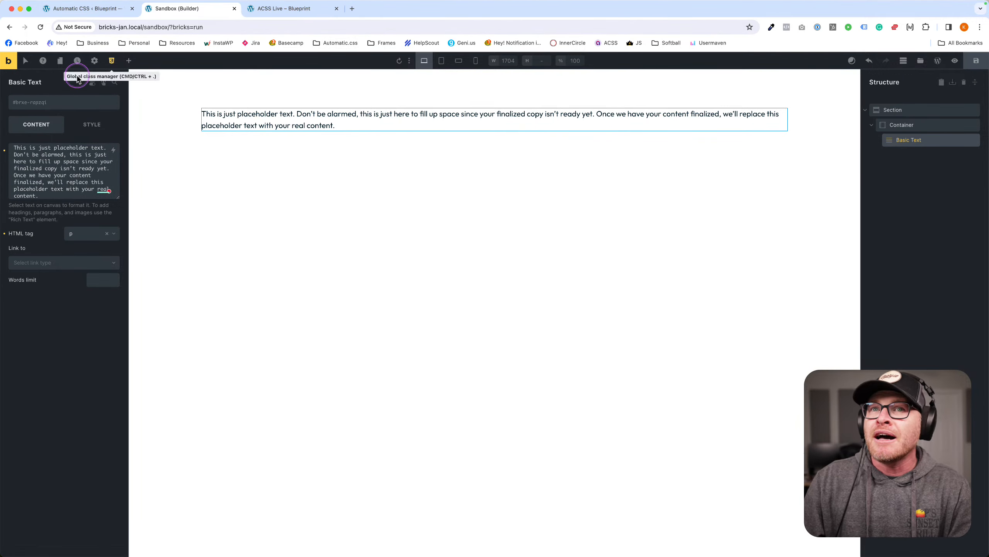
{"action": "left_click", "coordinate": [8, 61], "text": "super"}
Highlight the front-end paragraph several times to check selection colours, then return to ACSS Additional Styling.
{"action": "left_click", "coordinate": [288, 13]}
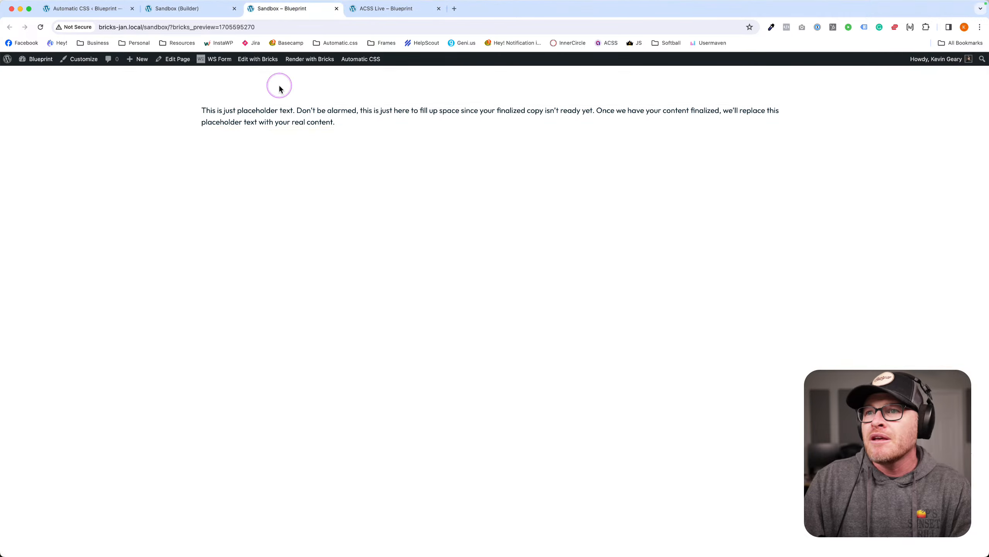
{"action": "left_click_drag", "start_coordinate": [211, 110], "coordinate": [312, 130]}
{"action": "left_click", "coordinate": [356, 124]}
{"action": "left_click_drag", "start_coordinate": [200, 111], "coordinate": [318, 204]}
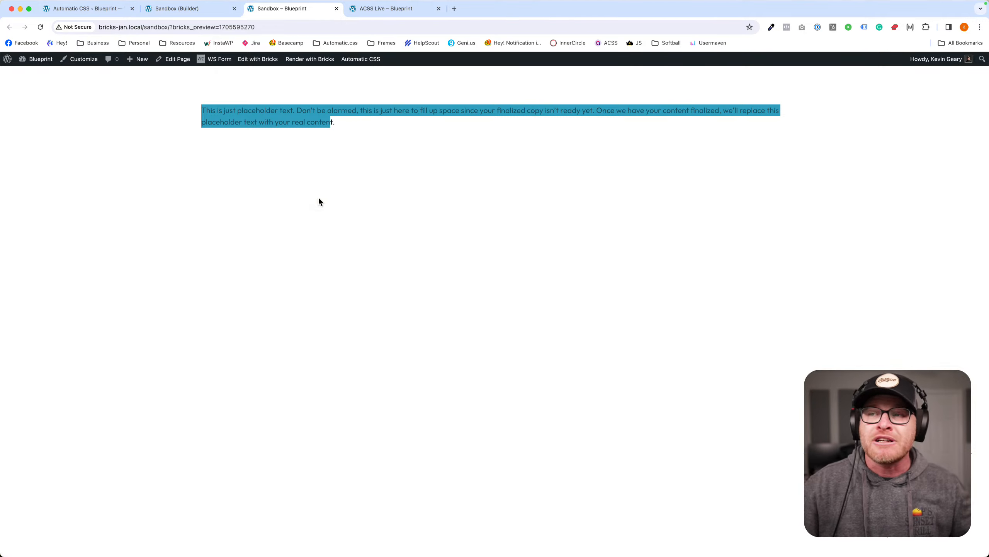
{"action": "left_click", "coordinate": [313, 175]}
{"action": "left_click_drag", "start_coordinate": [224, 110], "coordinate": [318, 124]}
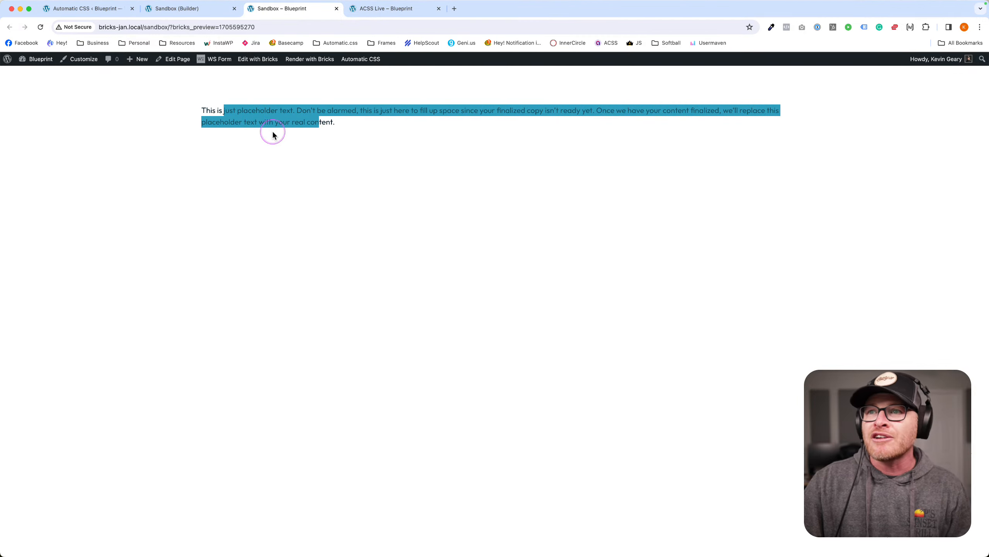
{"action": "left_click", "coordinate": [355, 128]}
{"action": "left_click", "coordinate": [100, 14]}
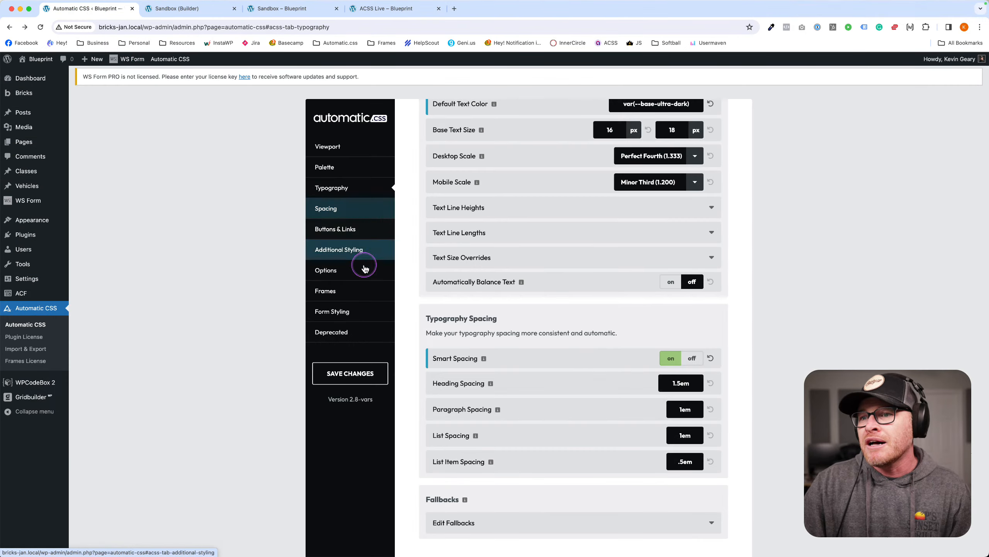
{"action": "left_click", "coordinate": [343, 250]}
Change Selection Text Color to var(--action-ultra-light) and save the Automatic CSS settings.
{"action": "scroll", "coordinate": [523, 316], "scroll_direction": "down", "scroll_amount": 10}
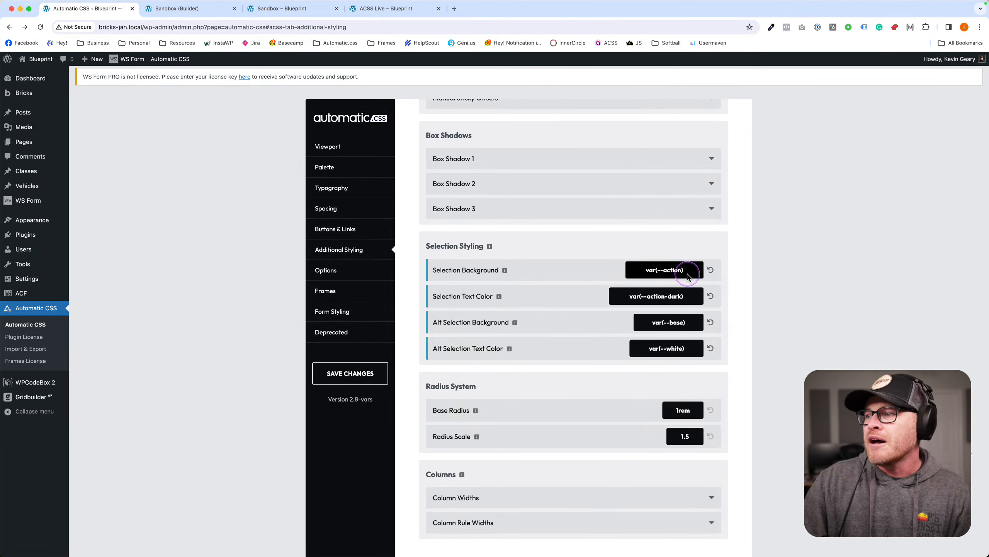
{"action": "double_click", "coordinate": [675, 270]}
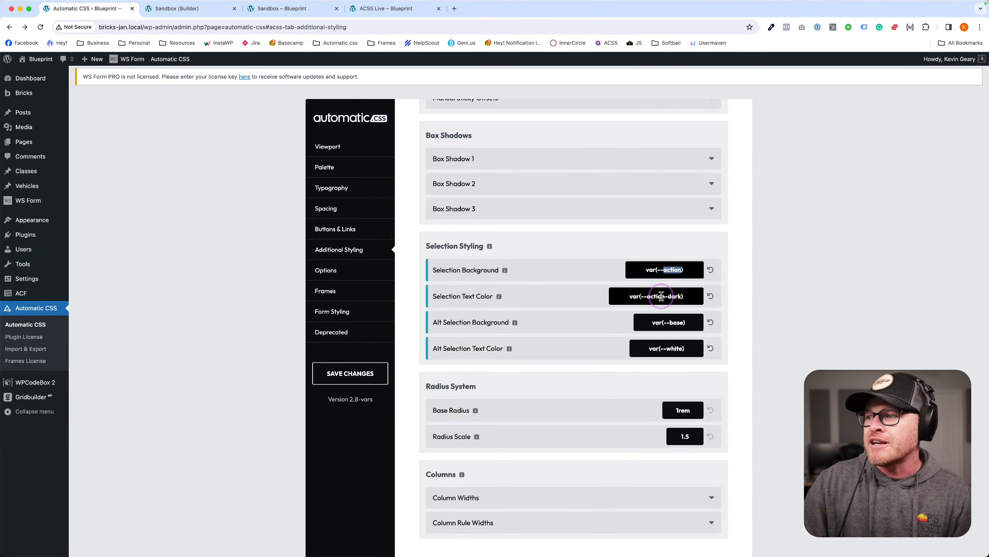
{"action": "double_click", "coordinate": [676, 296]}
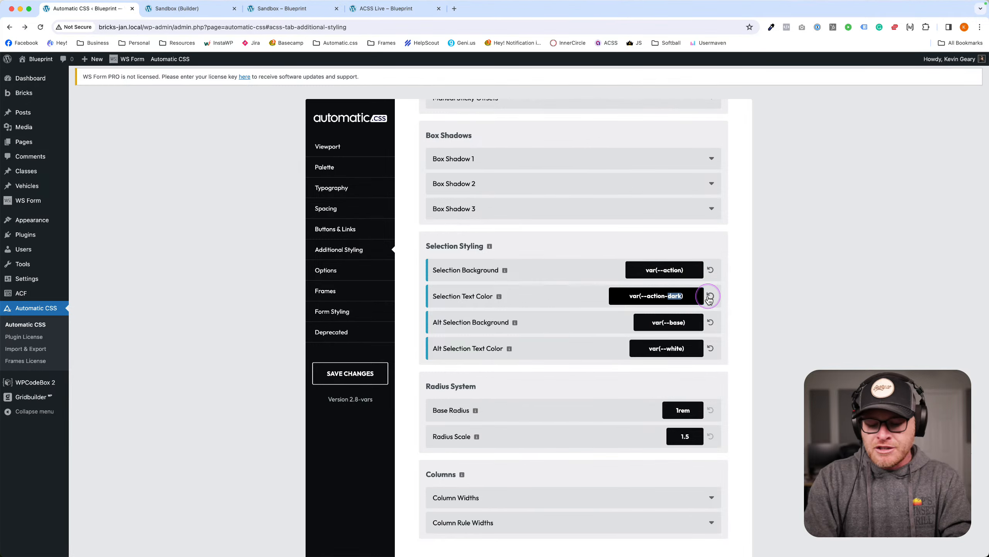
{"action": "type", "text": "ultra-light"}
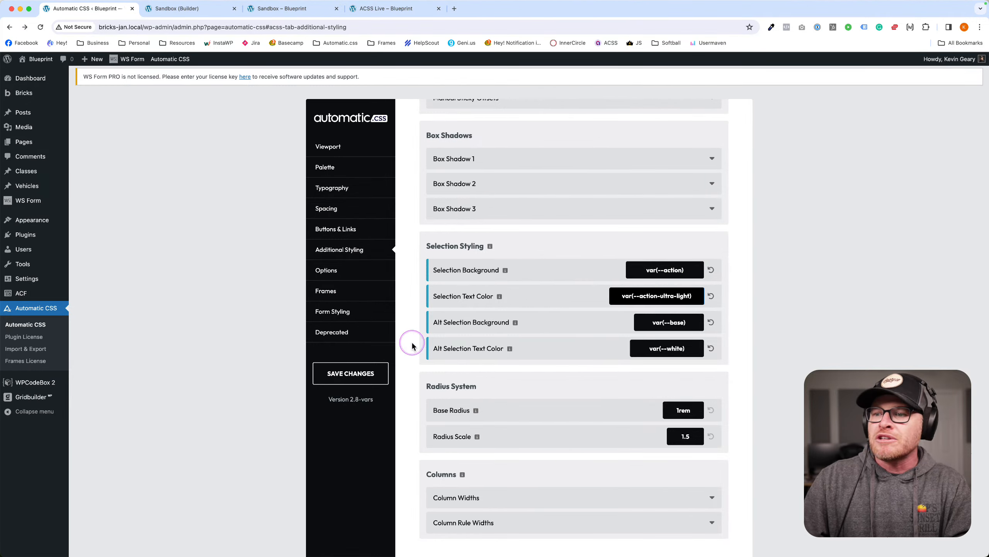
{"action": "left_click", "coordinate": [350, 373]}
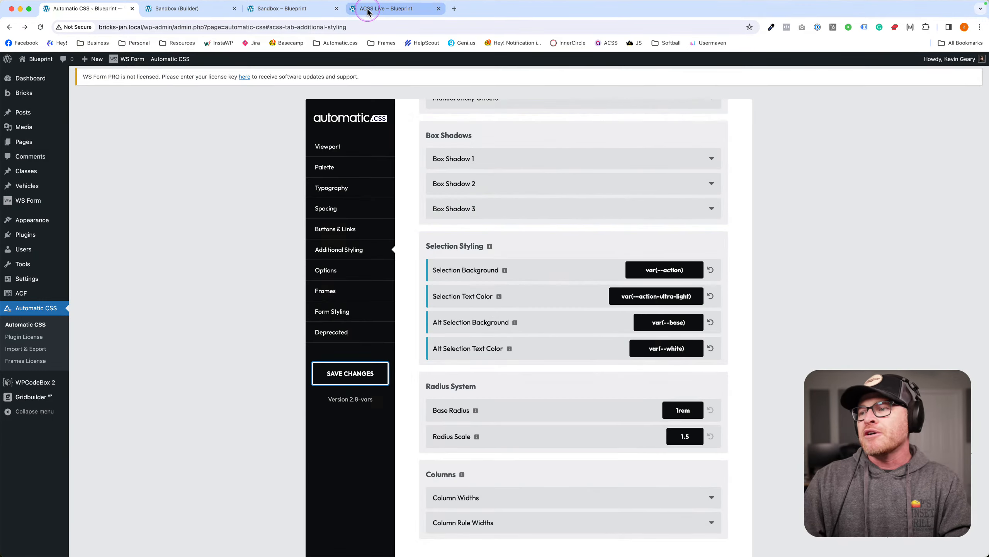
Highlight the intro sentence on the ACSS Live page to check the new selection colours.
{"action": "left_click", "coordinate": [364, 15]}
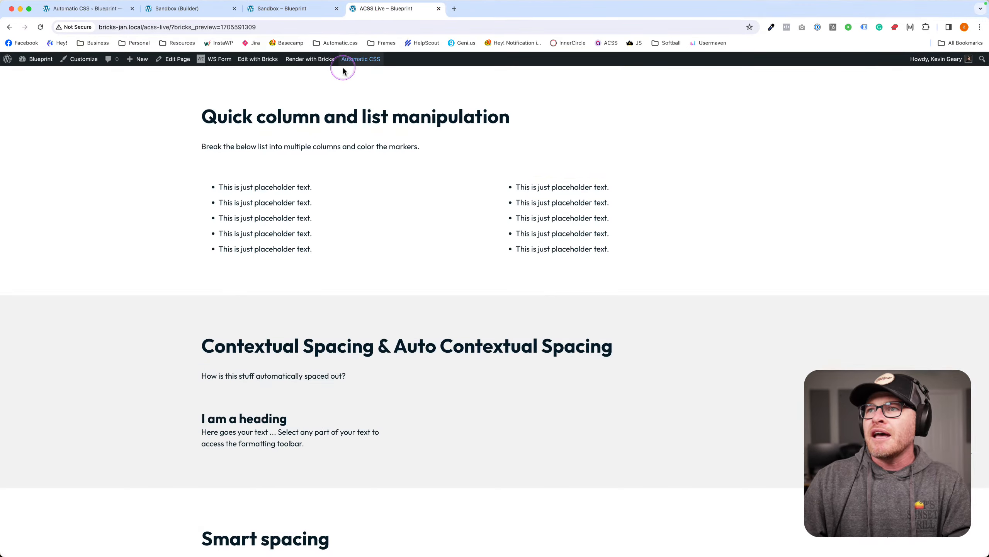
{"action": "left_click_drag", "start_coordinate": [231, 146], "coordinate": [336, 158]}
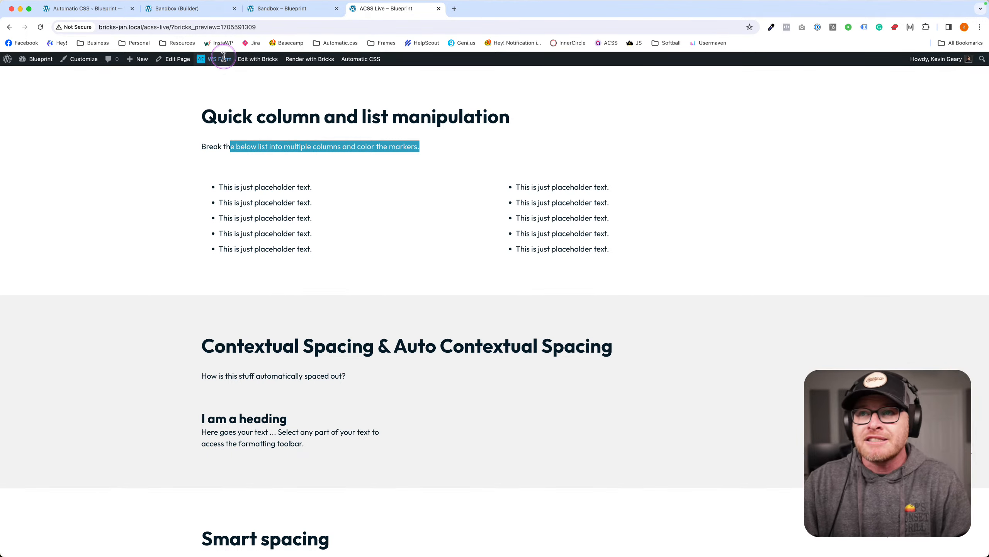
{"action": "left_click", "coordinate": [184, 9]}
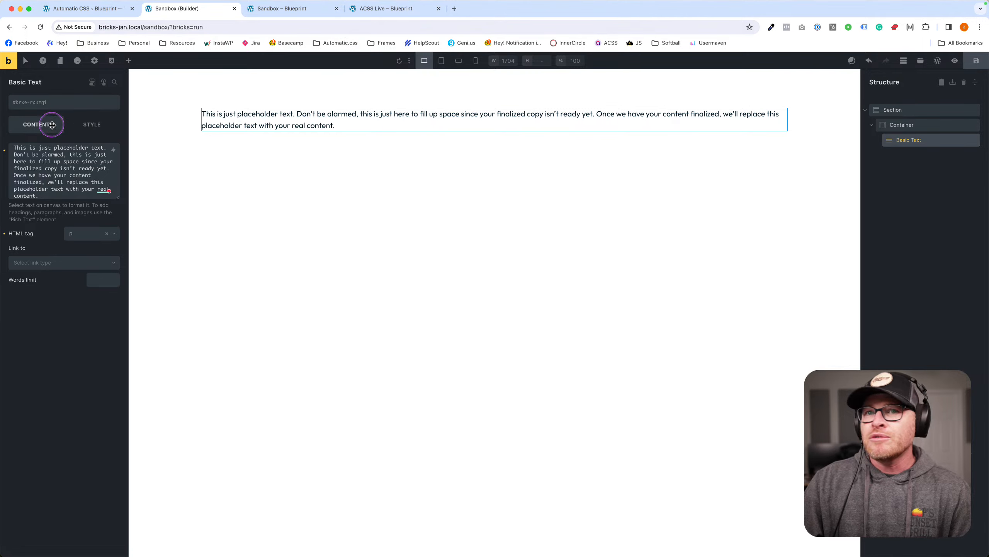
Add the selection--alt class to the paragraph and save the page.
{"action": "left_click", "coordinate": [52, 103]}
{"action": "type", "text": "selection--alt"}
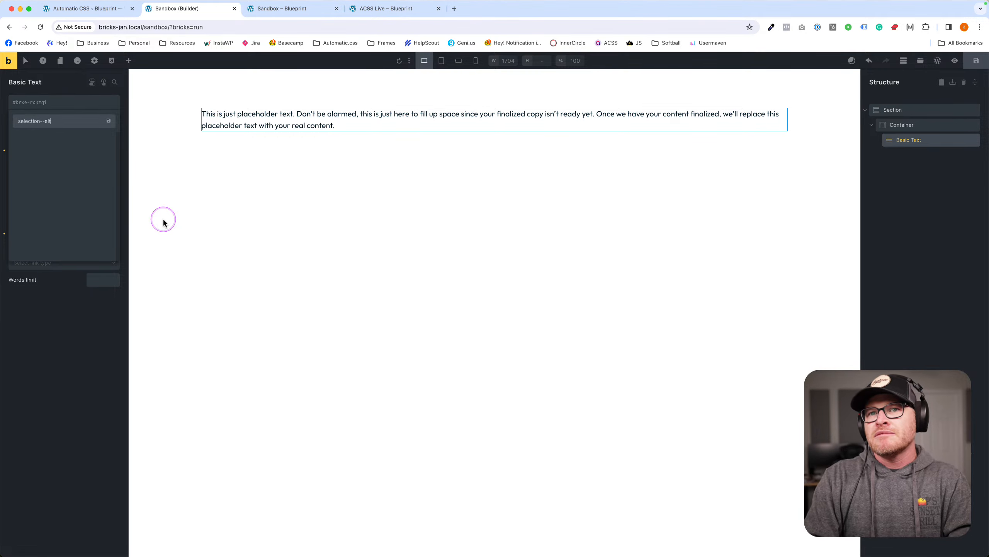
{"action": "key", "text": "Return"}
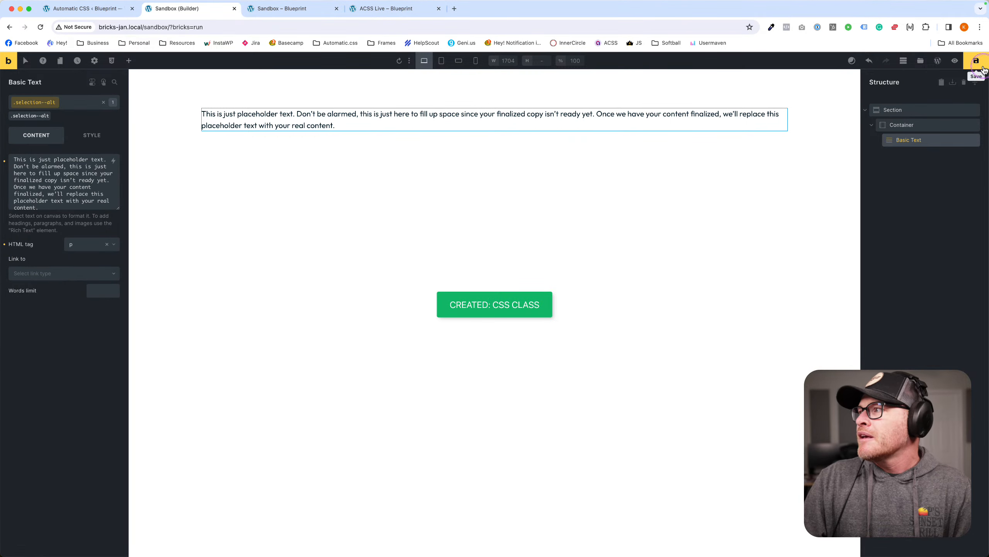
{"action": "left_click", "coordinate": [402, 8]}
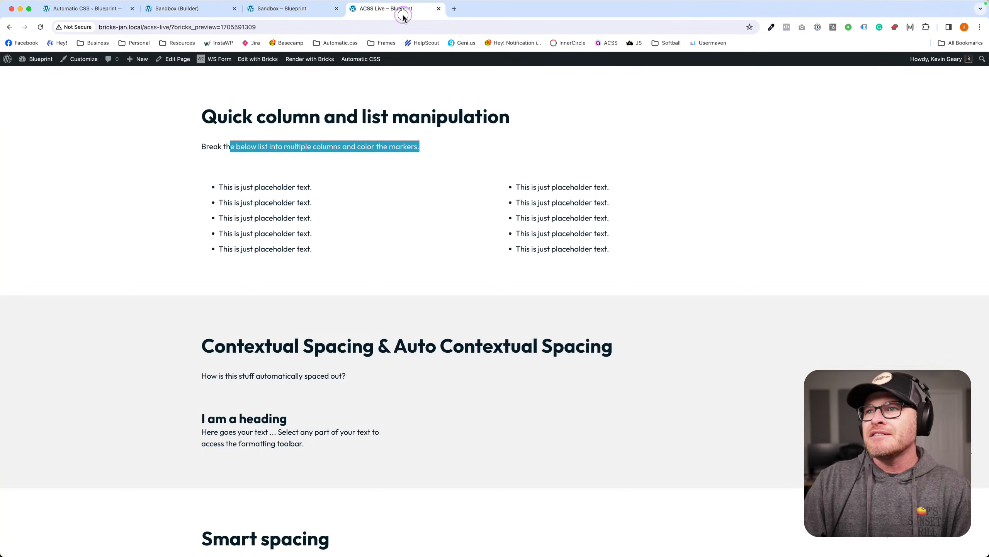
Highlight the preview paragraph and inspect its markup to confirm the selection--alt class.
{"action": "left_click", "coordinate": [322, 9]}
{"action": "left_click_drag", "start_coordinate": [210, 110], "coordinate": [322, 110]}
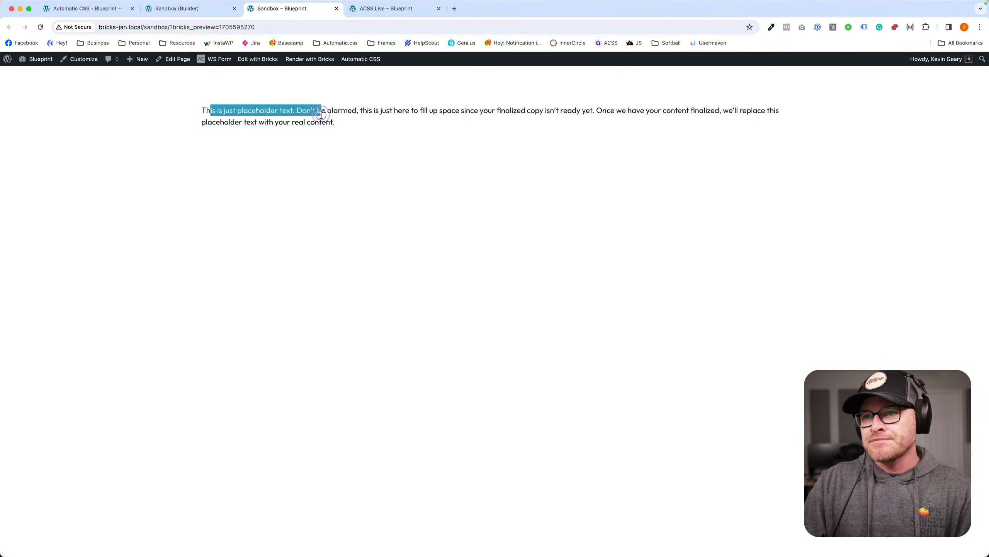
{"action": "left_click", "coordinate": [379, 127]}
{"action": "right_click", "coordinate": [328, 122]}
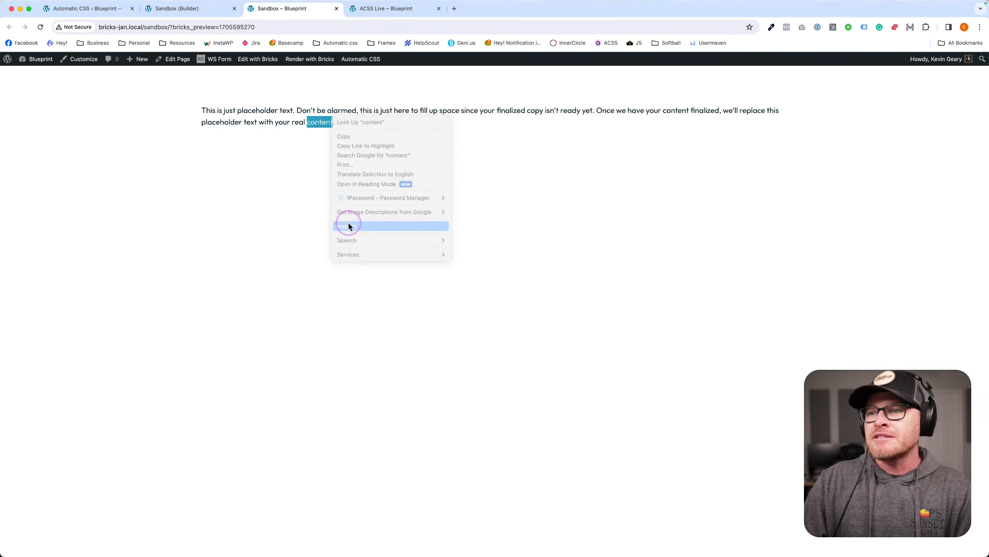
{"action": "left_click", "coordinate": [352, 223]}
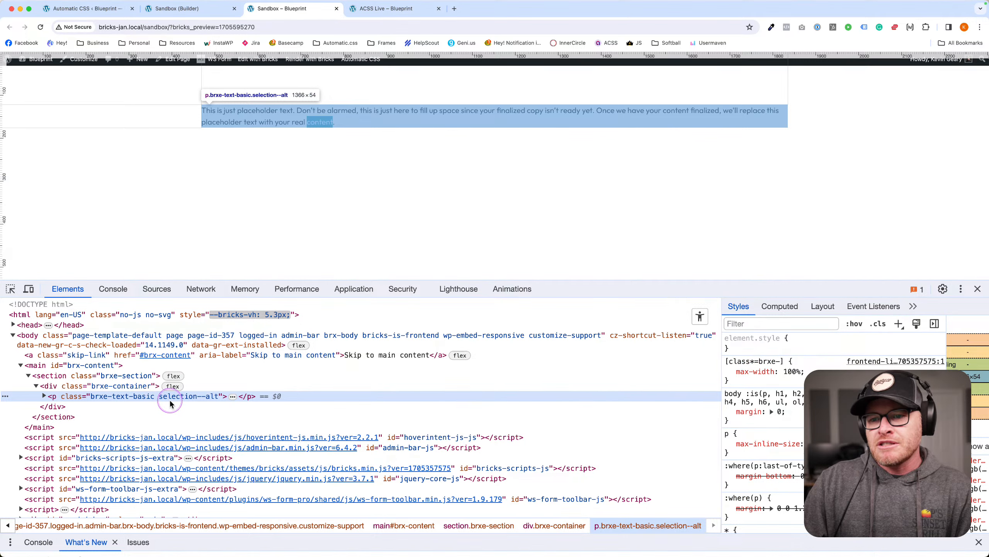
{"action": "left_click", "coordinate": [978, 288]}
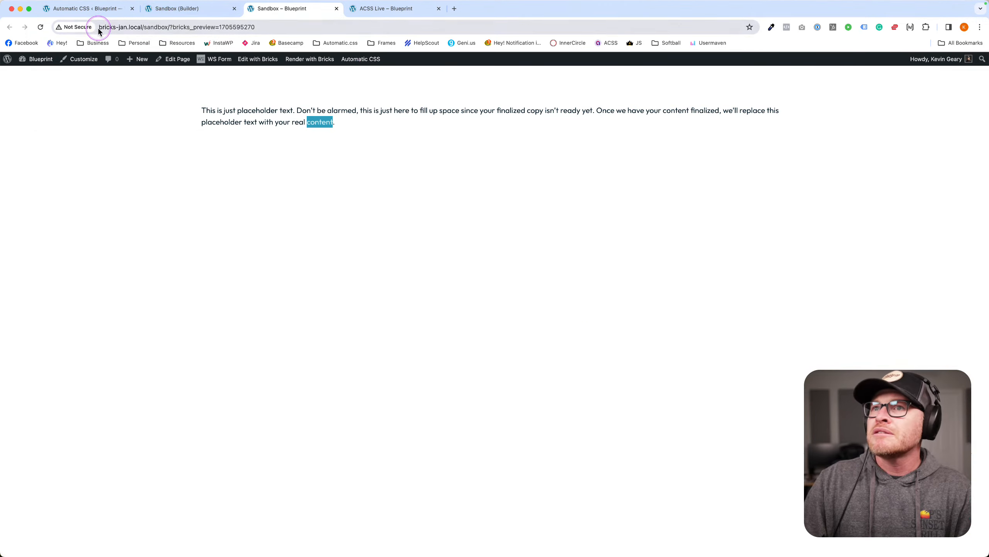
Save the Automatic CSS settings again.
{"action": "left_click", "coordinate": [191, 9]}
{"action": "left_click", "coordinate": [90, 9]}
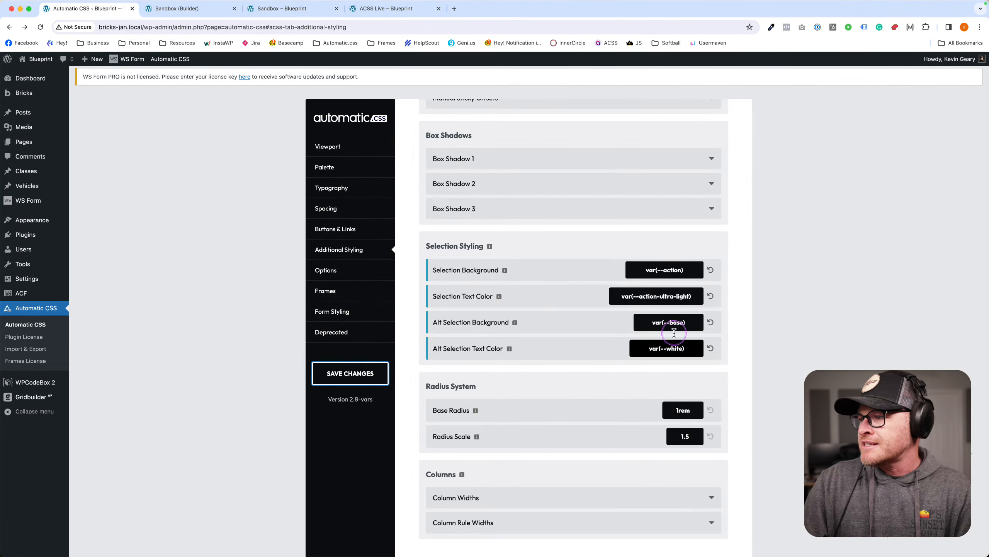
{"action": "left_click", "coordinate": [351, 373]}
Open automaticcss.com/docs in a new tab and search it for selection, then return to the Sandbox preview.
{"action": "key", "text": "super+t"}
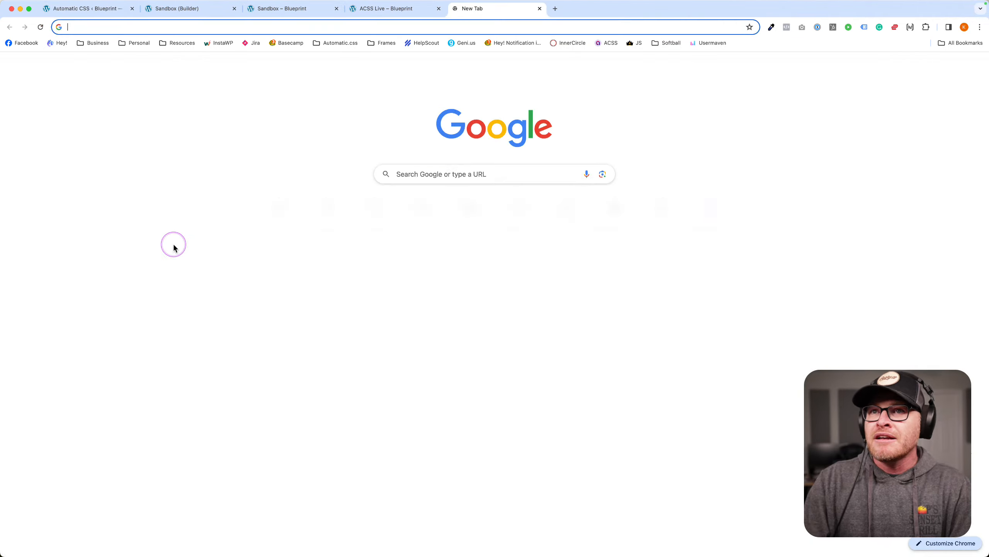
{"action": "type", "text": "automaticcss.com/dashboard"}
{"action": "key", "text": "BackSpace"}
{"action": "key", "text": "BackSpace"}
{"action": "key", "text": "BackSpace"}
{"action": "key", "text": "BackSpace"}
{"action": "key", "text": "BackSpace"}
{"action": "key", "text": "BackSpace"}
{"action": "key", "text": "BackSpace"}
{"action": "key", "text": "BackSpace"}
{"action": "key", "text": "BackSpace"}
{"action": "key", "text": "BackSpace"}
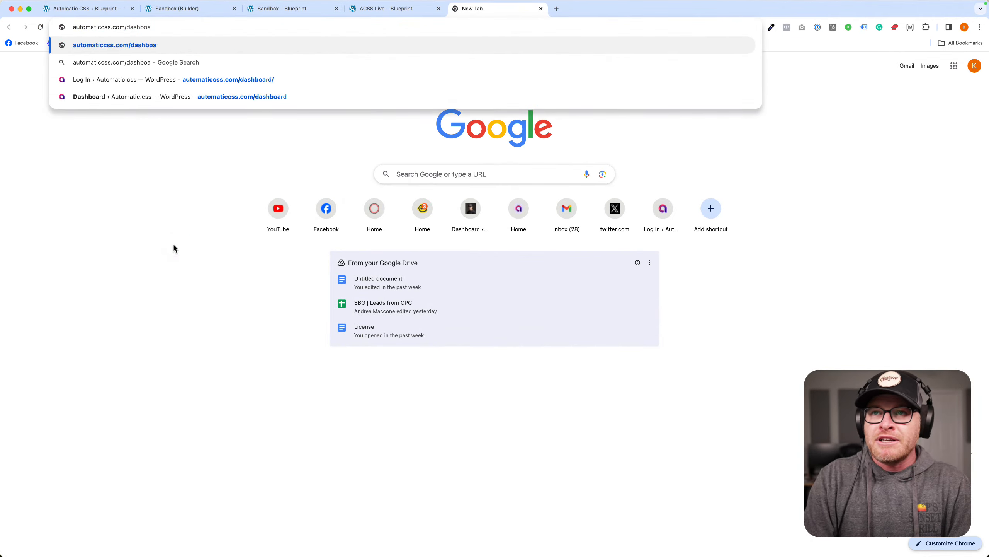
{"action": "type", "text": "docs"}
{"action": "key", "text": "Return"}
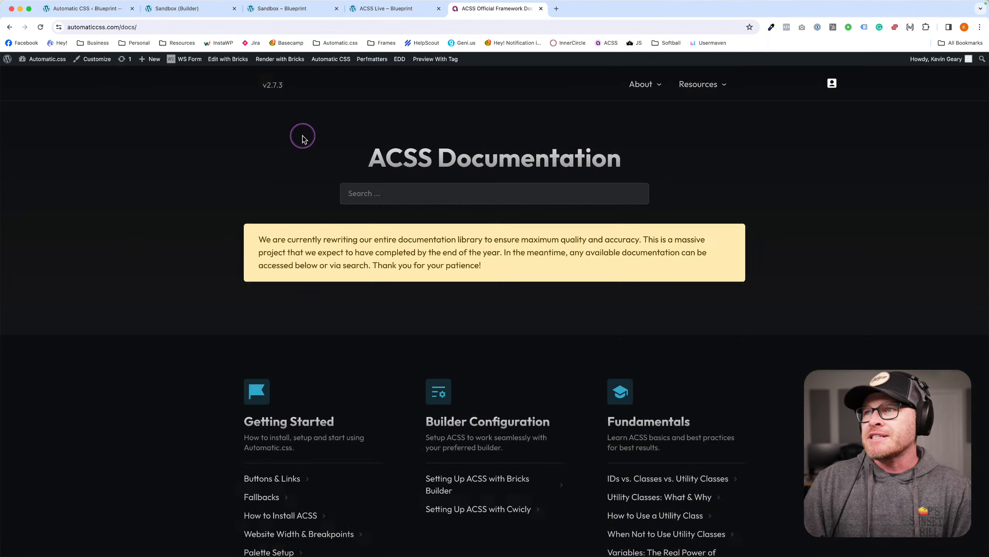
{"action": "left_click", "coordinate": [456, 194]}
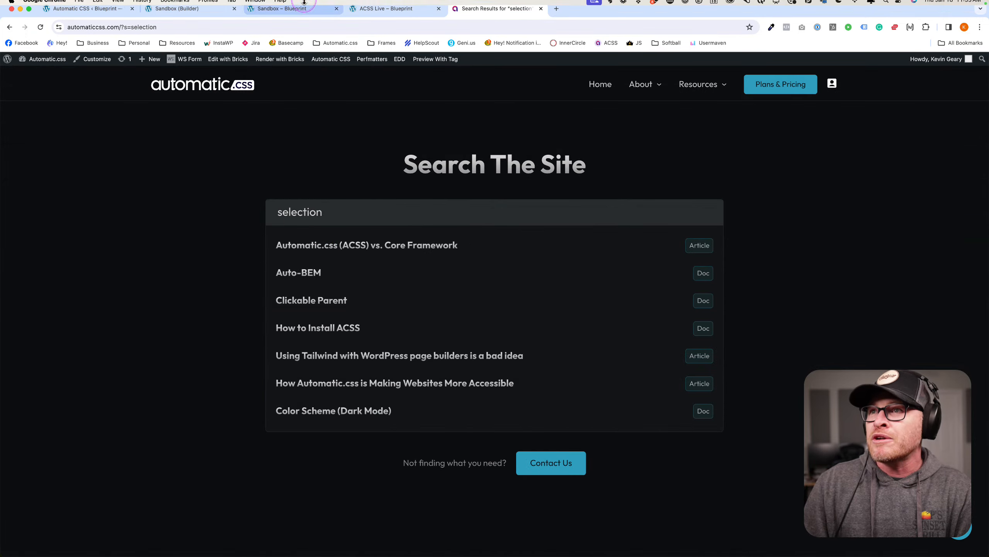
{"action": "left_click", "coordinate": [401, 9]}
{"action": "left_click", "coordinate": [277, 11]}
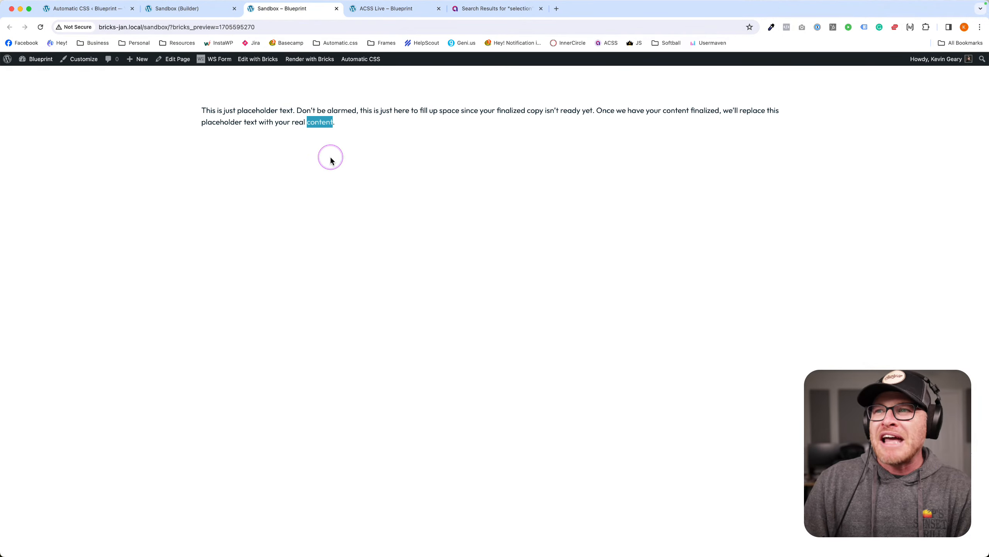
Select parts of the placeholder paragraph repeatedly to check its alternate selection colours.
{"action": "left_click_drag", "start_coordinate": [357, 123], "coordinate": [205, 115]}
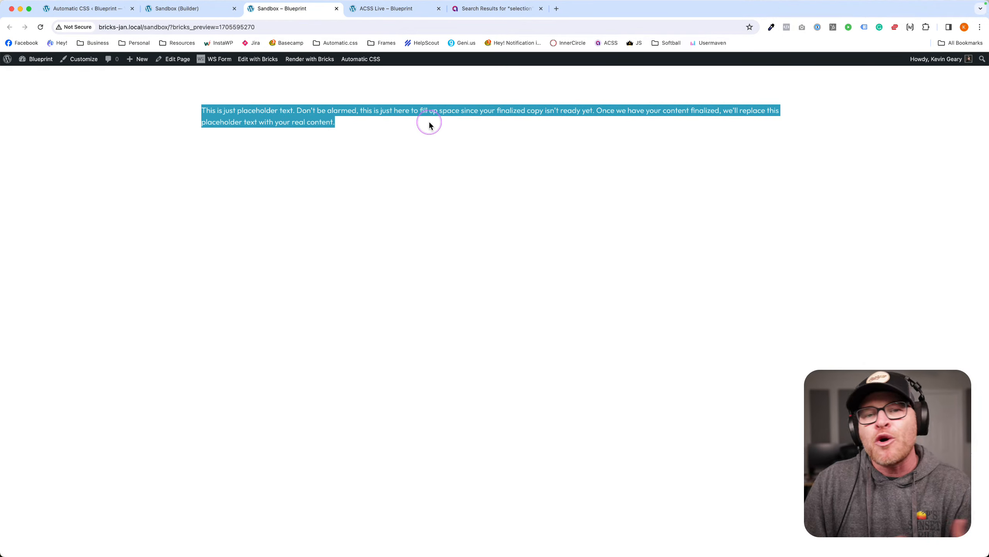
{"action": "left_click", "coordinate": [372, 121]}
{"action": "left_click_drag", "start_coordinate": [355, 126], "coordinate": [282, 113]}
{"action": "left_click", "coordinate": [217, 114]}
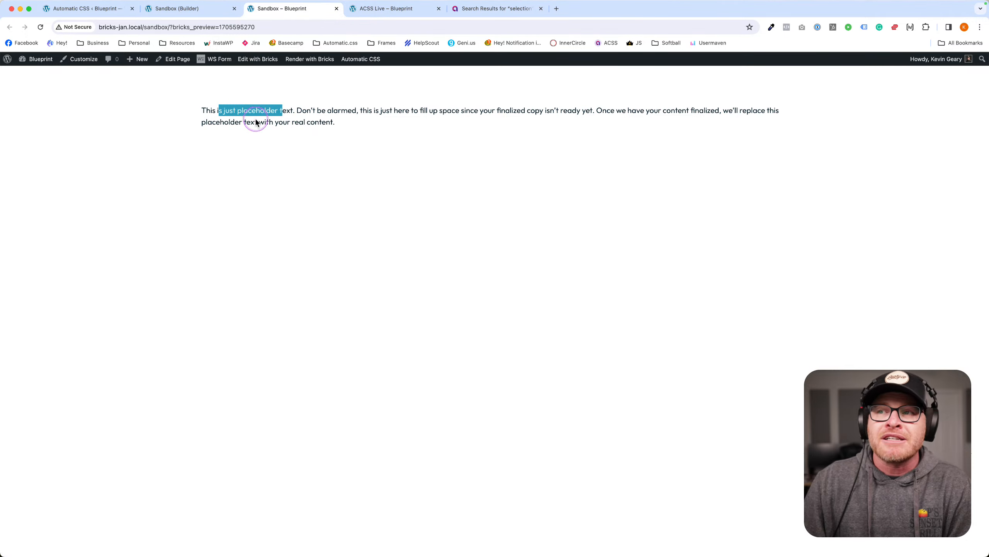
{"action": "left_click_drag", "start_coordinate": [282, 112], "coordinate": [403, 123]}
{"action": "left_click", "coordinate": [367, 115]}
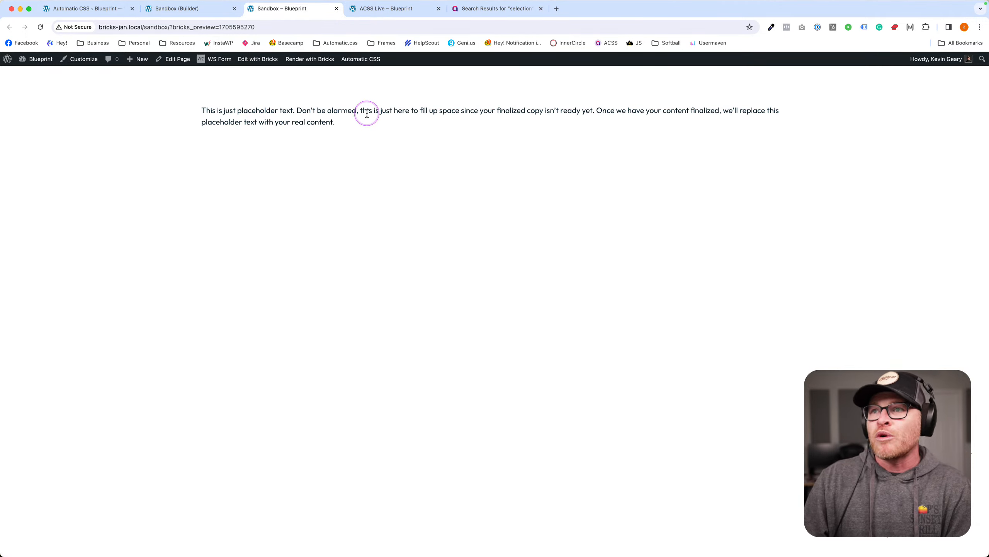
Search the builder's utility classes for 'sele' to look up the selection classes.
{"action": "left_click", "coordinate": [213, 13]}
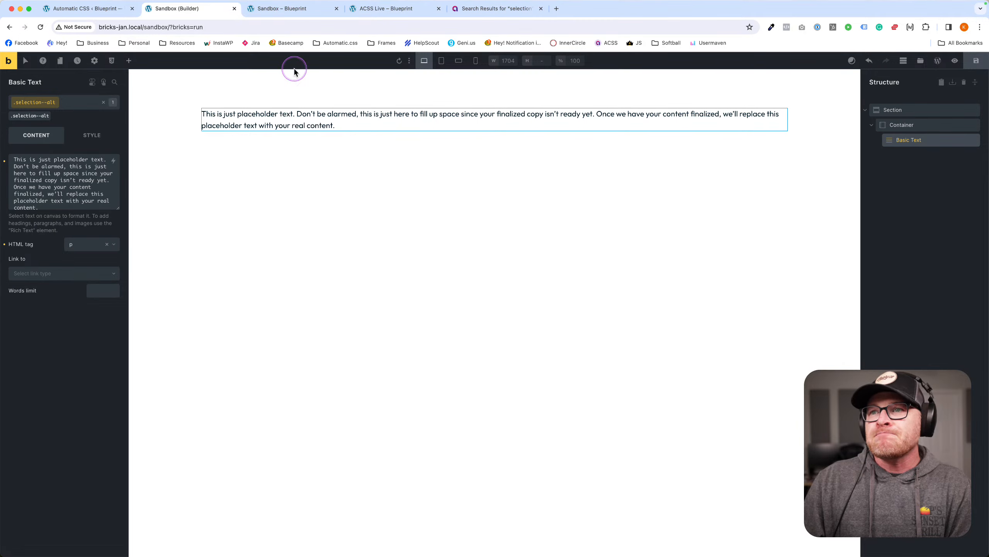
{"action": "left_click", "coordinate": [64, 104]}
{"action": "type", "text": "sele"}
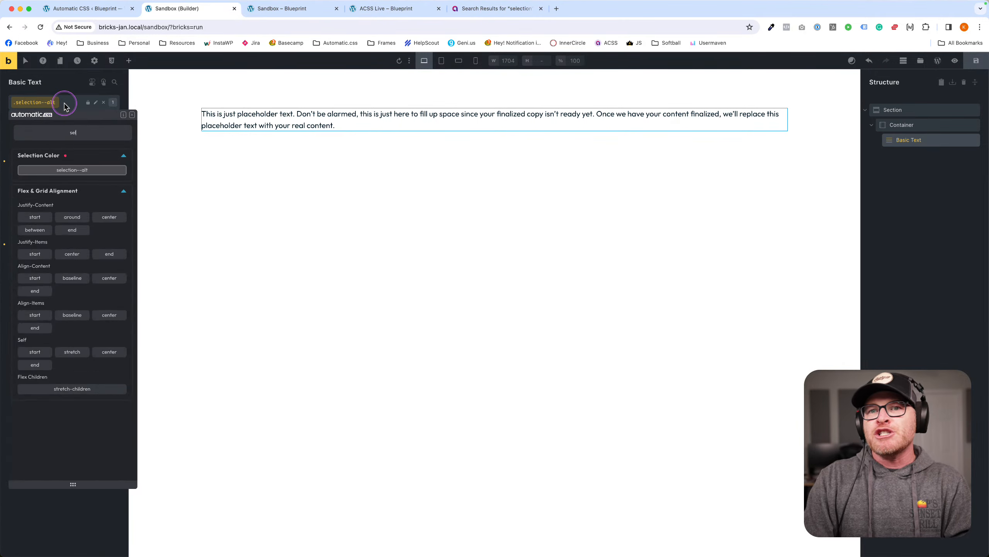
{"action": "left_click", "coordinate": [293, 150]}
Inspect the selected ACSS Live sentence in DevTools, checking its computed styles and forced states.
{"action": "left_click", "coordinate": [385, 8]}
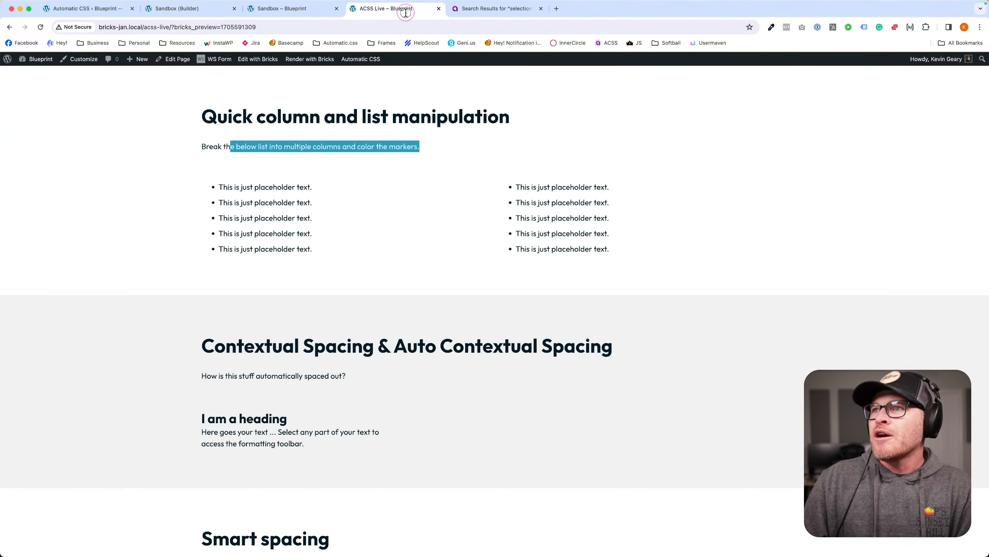
{"action": "right_click", "coordinate": [343, 144]}
{"action": "left_click", "coordinate": [769, 250]}
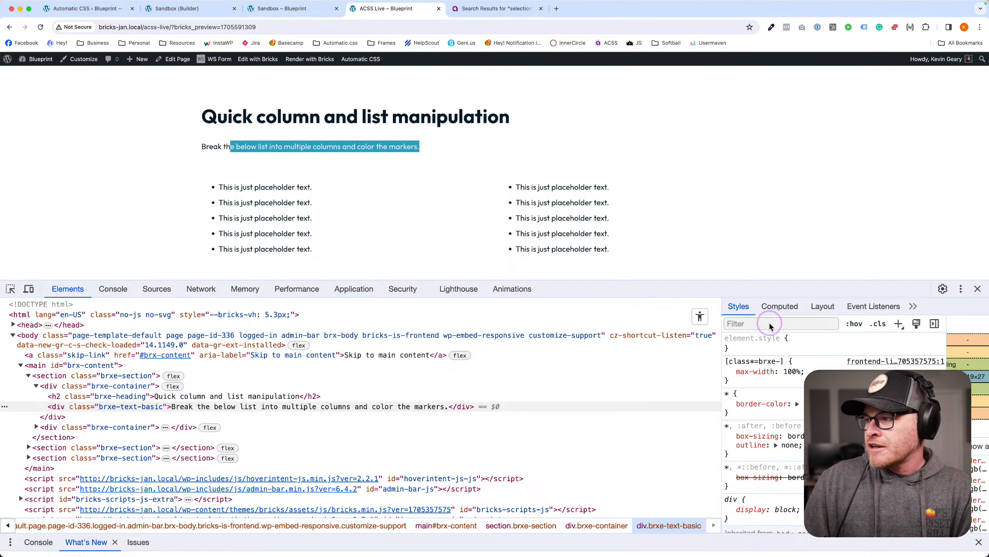
{"action": "left_click", "coordinate": [780, 306]}
{"action": "left_click", "coordinate": [739, 306]}
{"action": "left_click", "coordinate": [855, 323]}
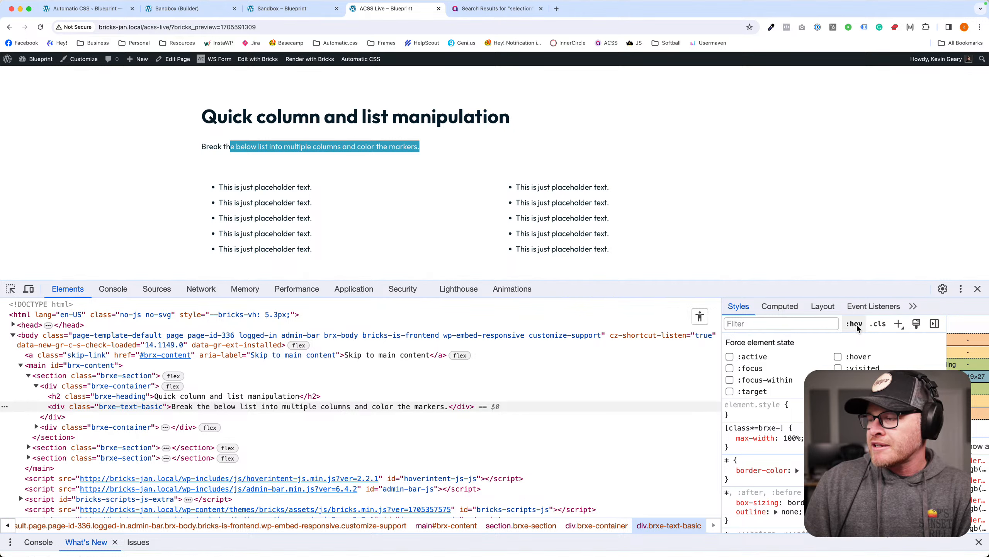
{"action": "left_click", "coordinate": [856, 324]}
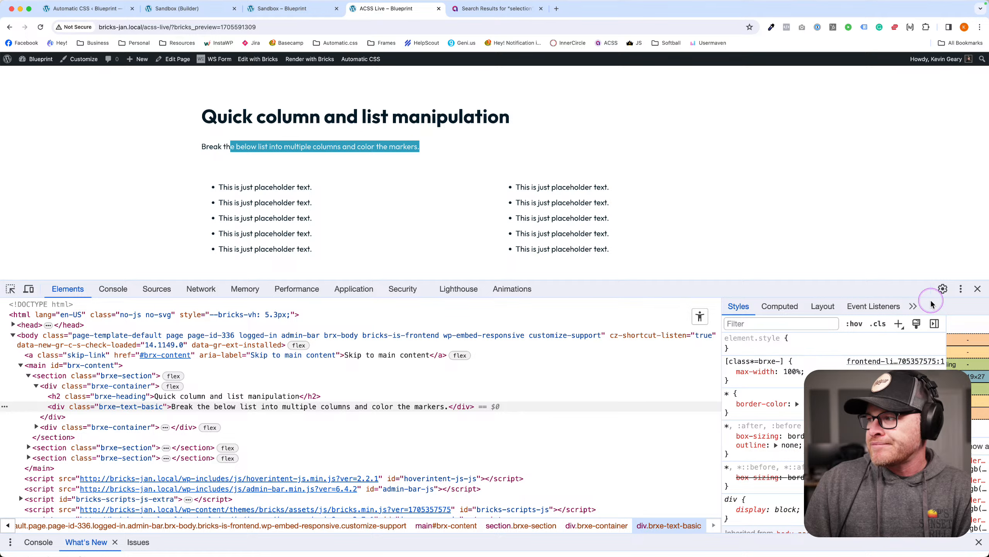
{"action": "left_click", "coordinate": [978, 288]}
{"action": "left_click", "coordinate": [38, 138]}
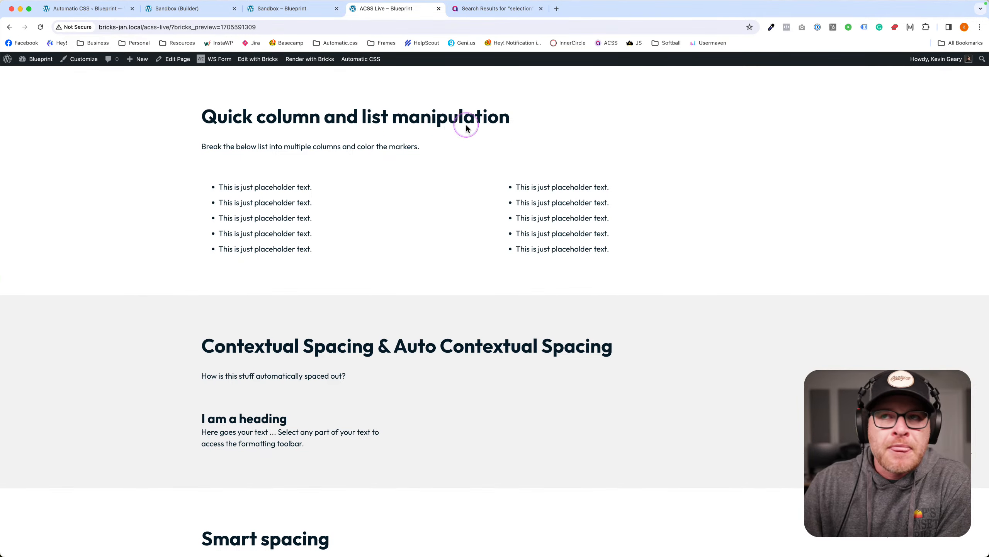
{"action": "left_click", "coordinate": [90, 8]}
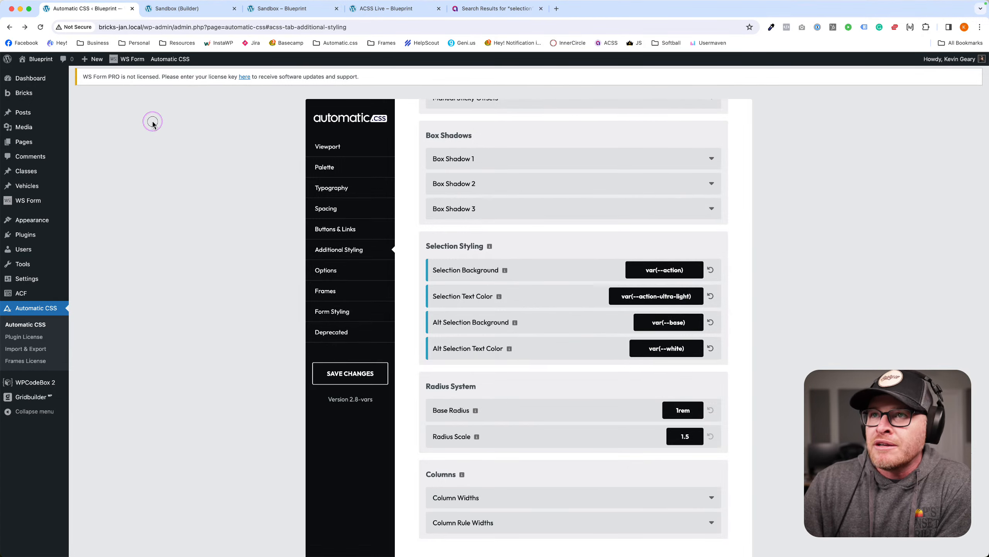
Return to Automatic.css settings and view the Typography section, briefly visiting Spacing.
{"action": "left_click", "coordinate": [182, 15]}
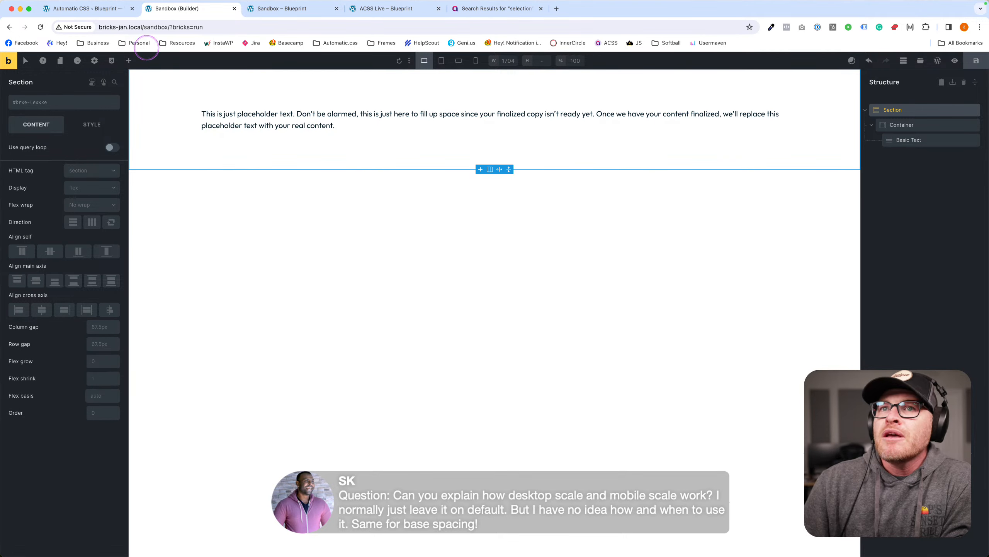
{"action": "left_click", "coordinate": [113, 14]}
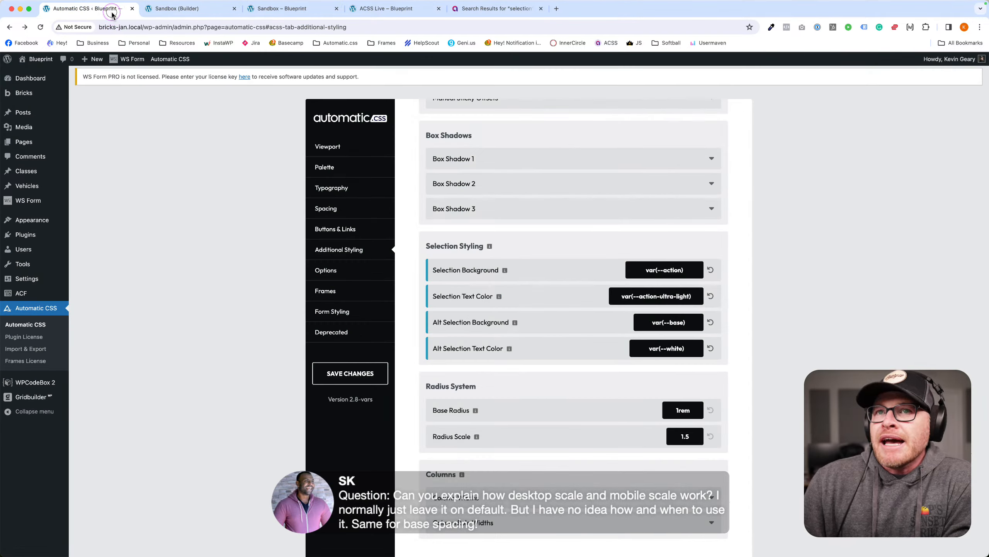
{"action": "left_click", "coordinate": [342, 191]}
{"action": "left_click", "coordinate": [364, 210]}
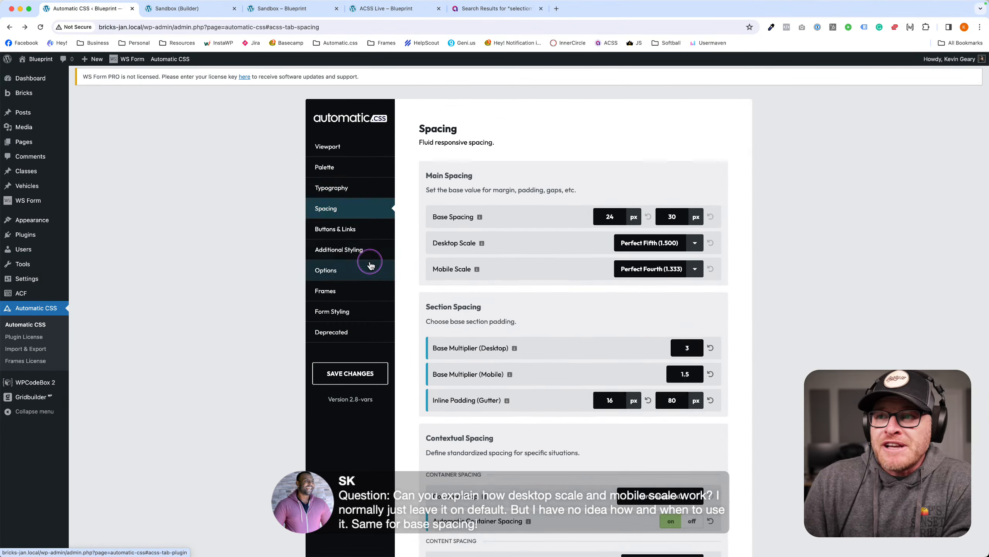
{"action": "left_click", "coordinate": [362, 191]}
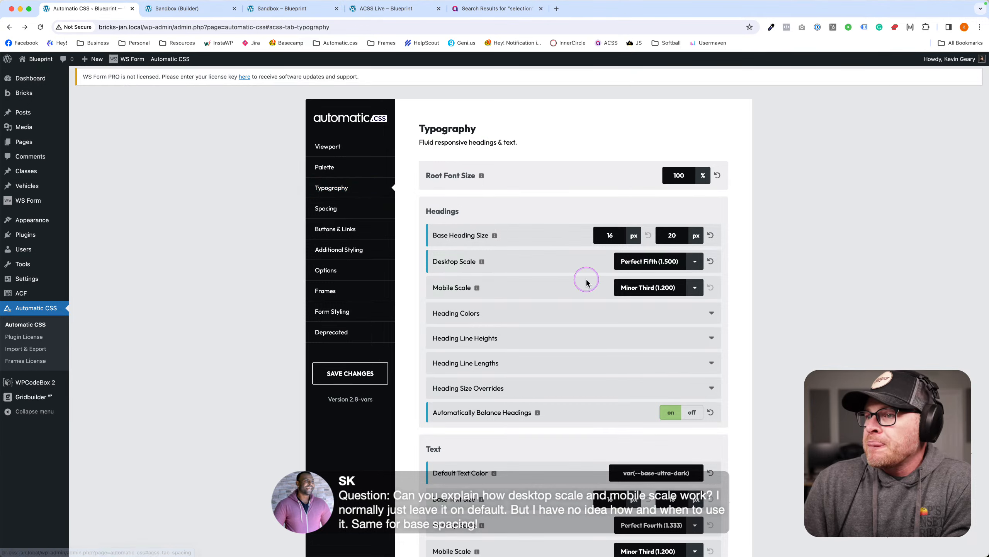
Select the 20px maximum Base Heading Size and list the Desktop Scale options.
{"action": "left_click", "coordinate": [600, 239]}
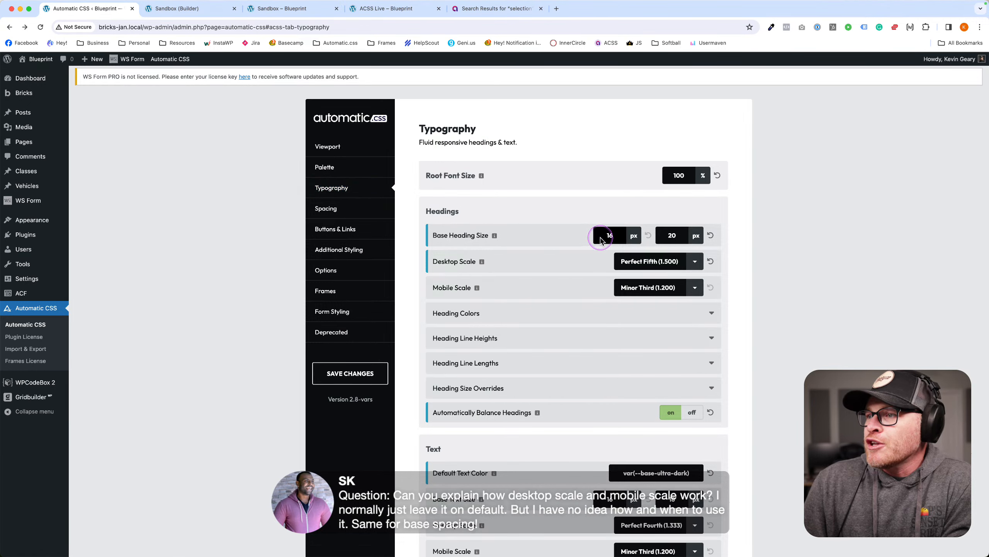
{"action": "double_click", "coordinate": [670, 235]}
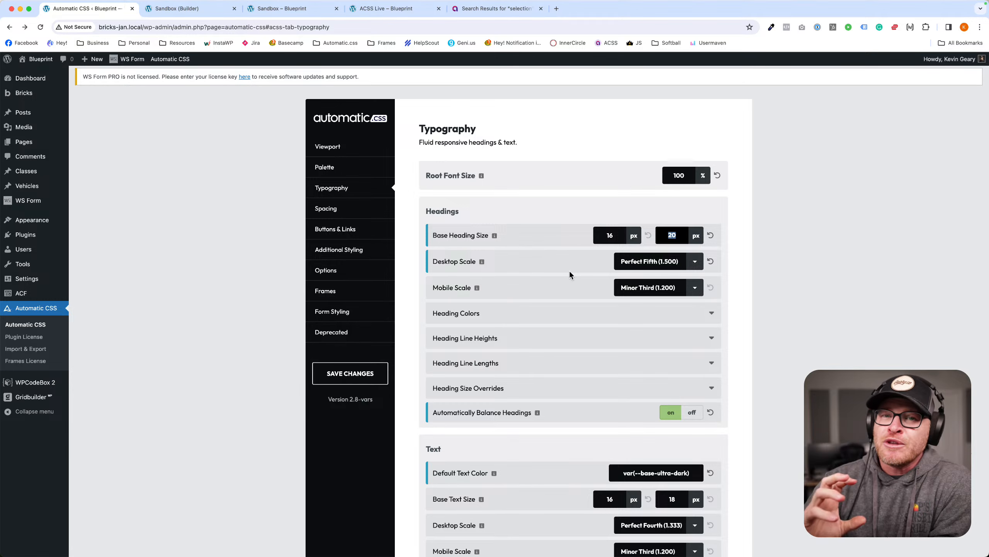
{"action": "left_click", "coordinate": [666, 261]}
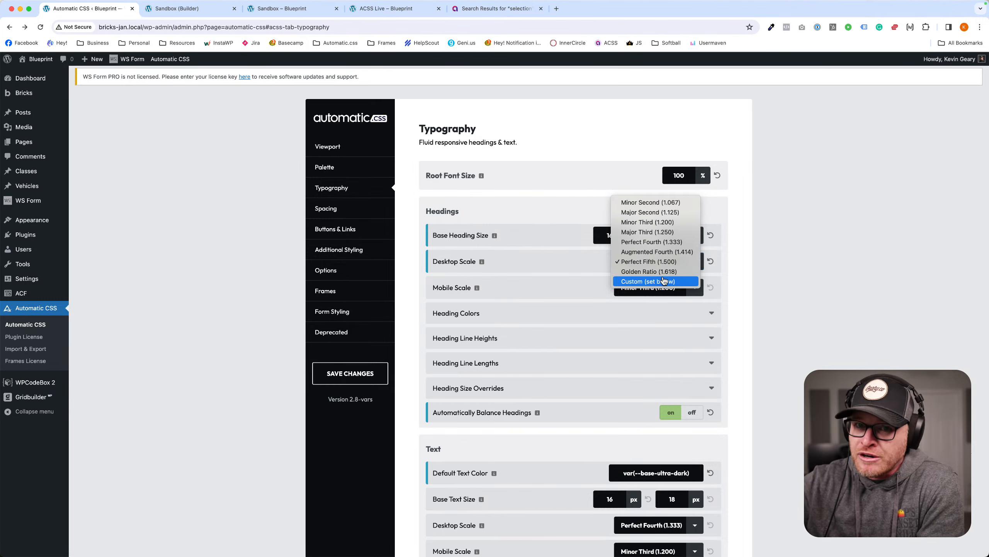
Review the 16px and 20px Base Heading Size values without changing the scale.
{"action": "left_click", "coordinate": [666, 272]}
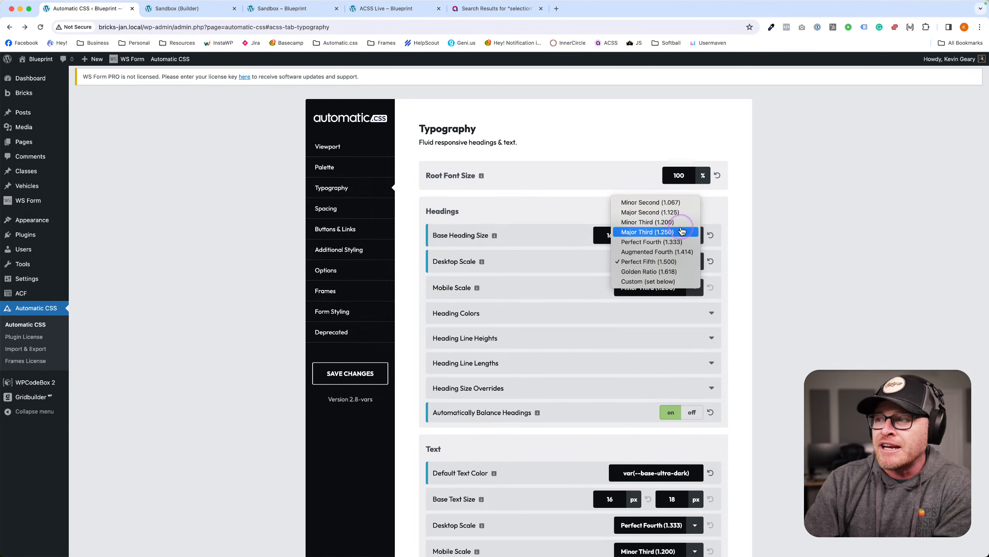
{"action": "left_click", "coordinate": [799, 265]}
{"action": "left_click", "coordinate": [677, 272]}
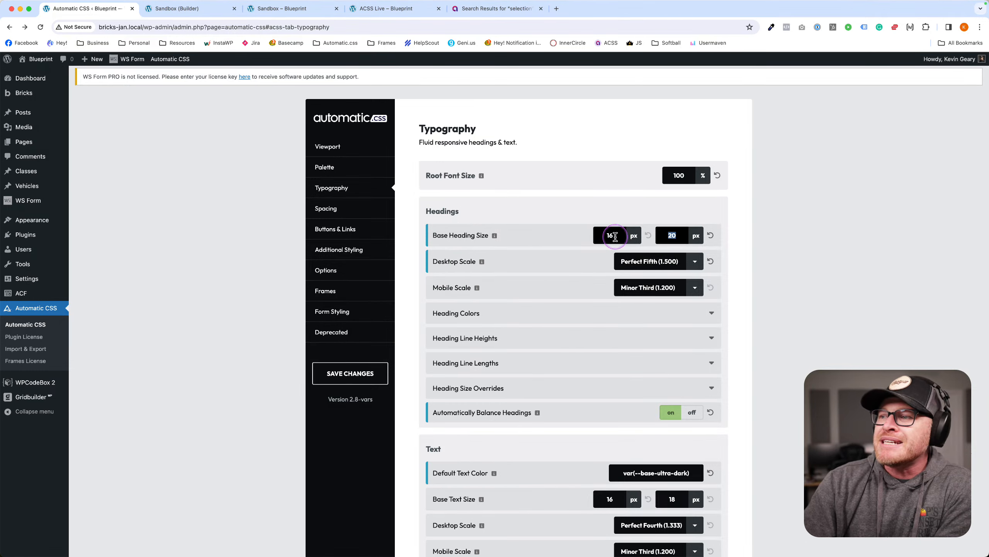
{"action": "double_click", "coordinate": [598, 235]}
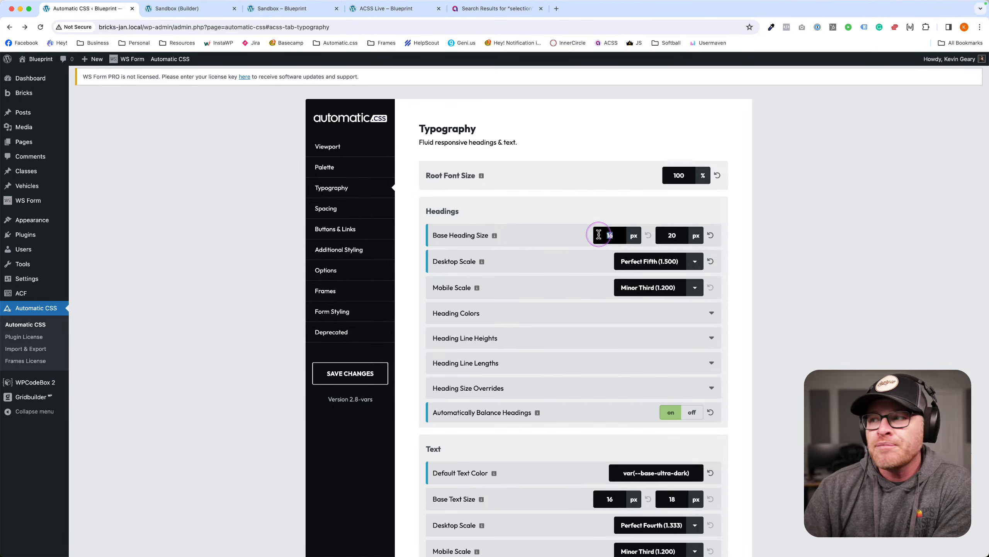
{"action": "double_click", "coordinate": [671, 235]}
{"action": "left_click", "coordinate": [631, 272]}
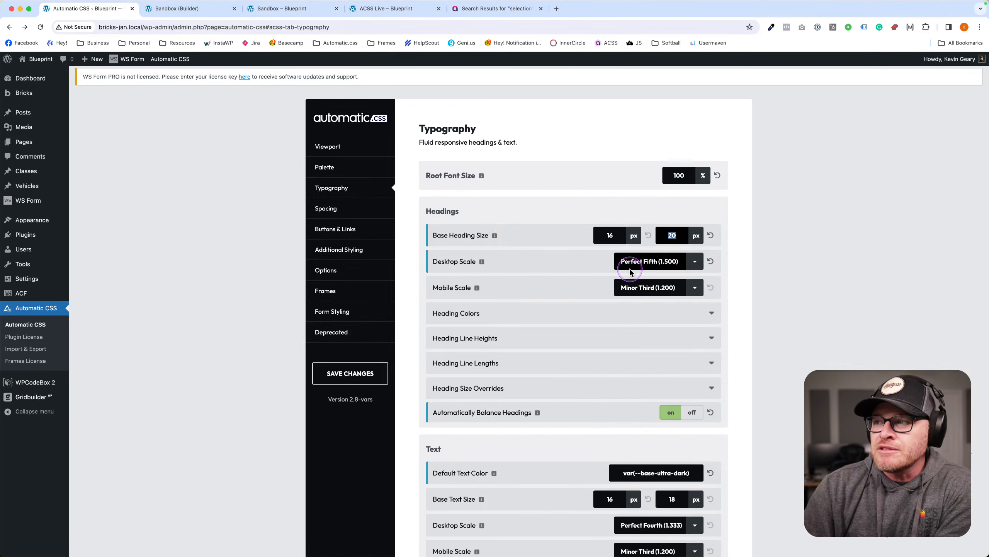
{"action": "double_click", "coordinate": [609, 235]}
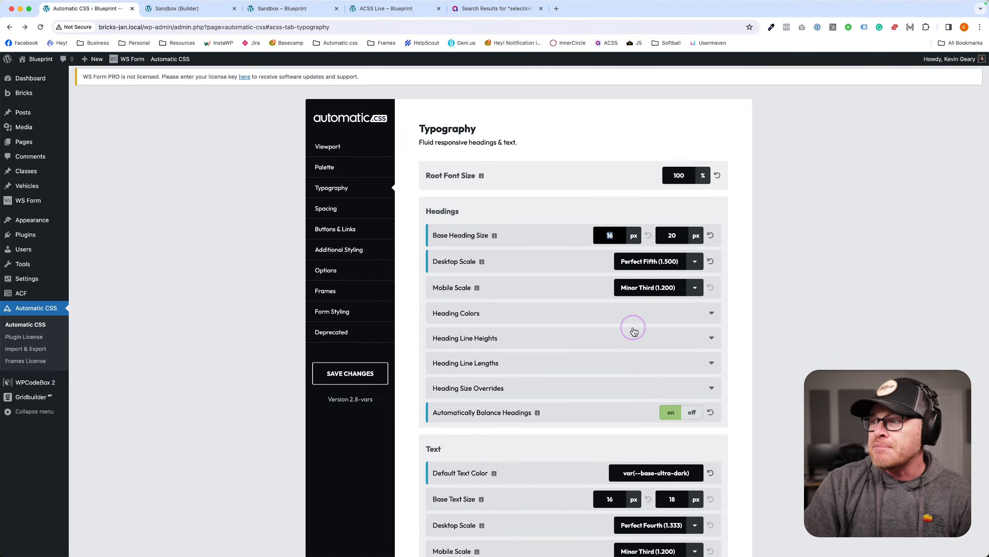
Set the desktop heading scale to Major Third, then to Augmented Fourth (1.414).
{"action": "left_click", "coordinate": [695, 261]}
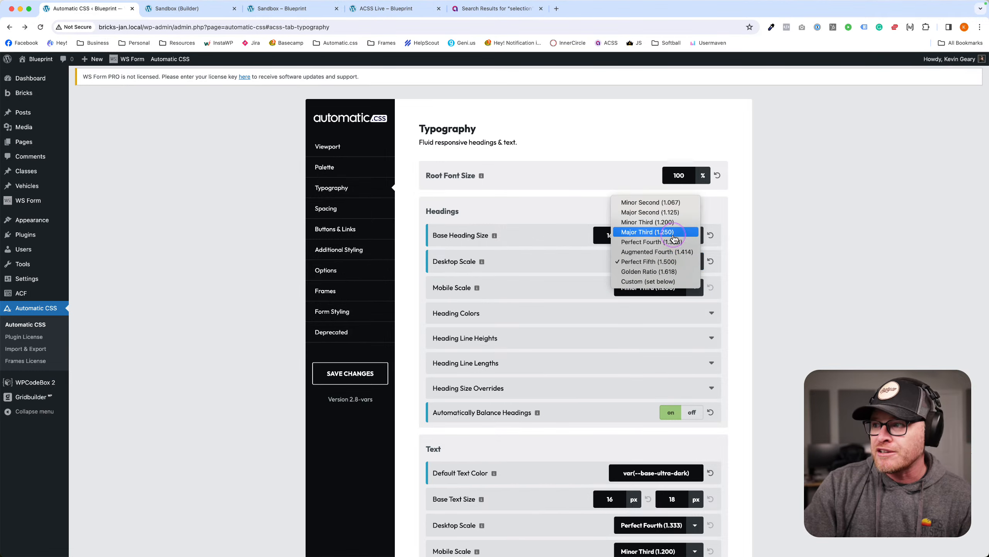
{"action": "left_click", "coordinate": [672, 232]}
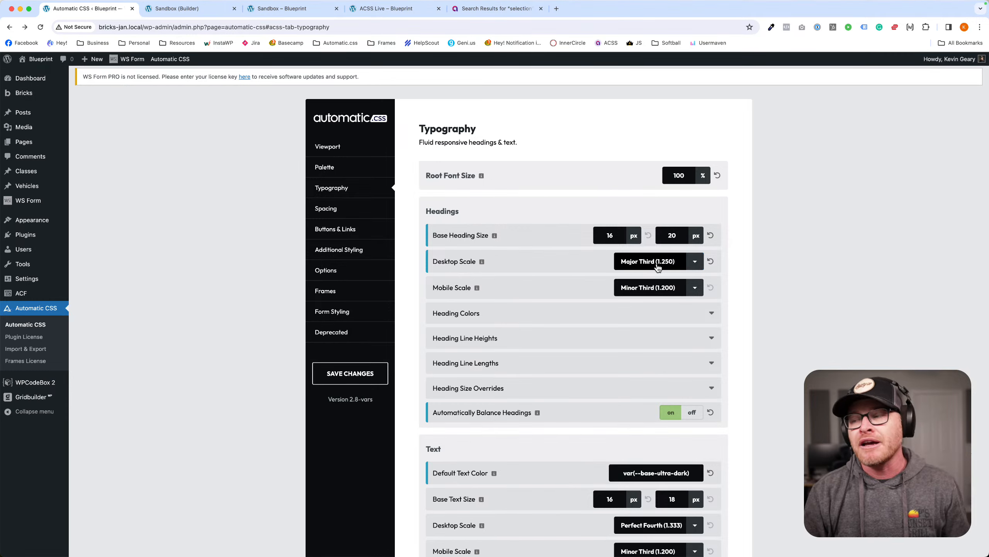
{"action": "left_click", "coordinate": [658, 262]}
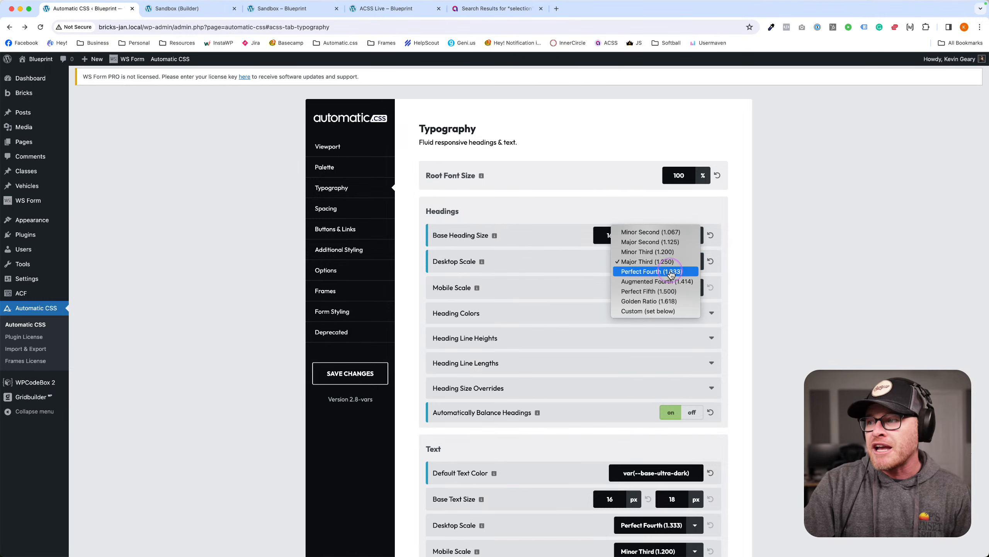
{"action": "left_click", "coordinate": [670, 281]}
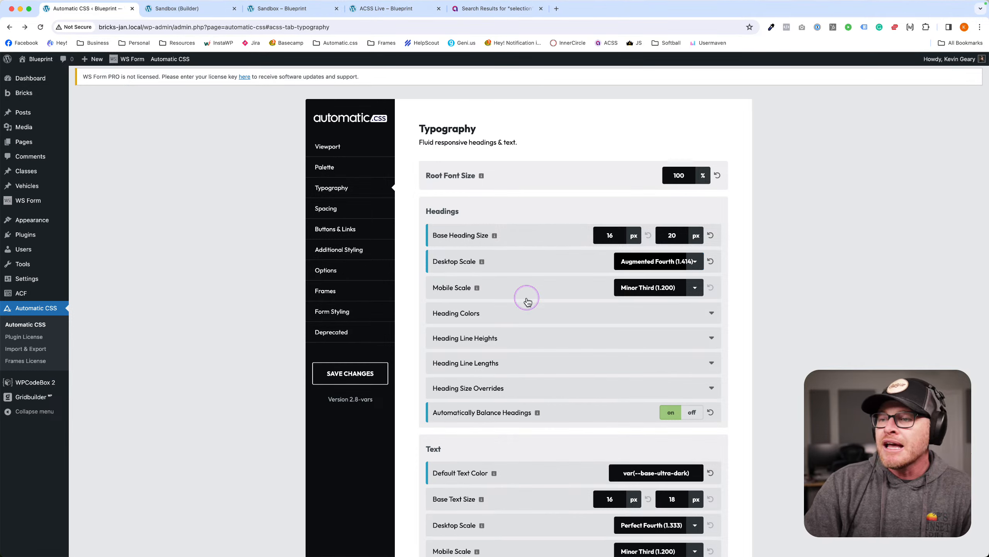
{"action": "left_click", "coordinate": [622, 288]}
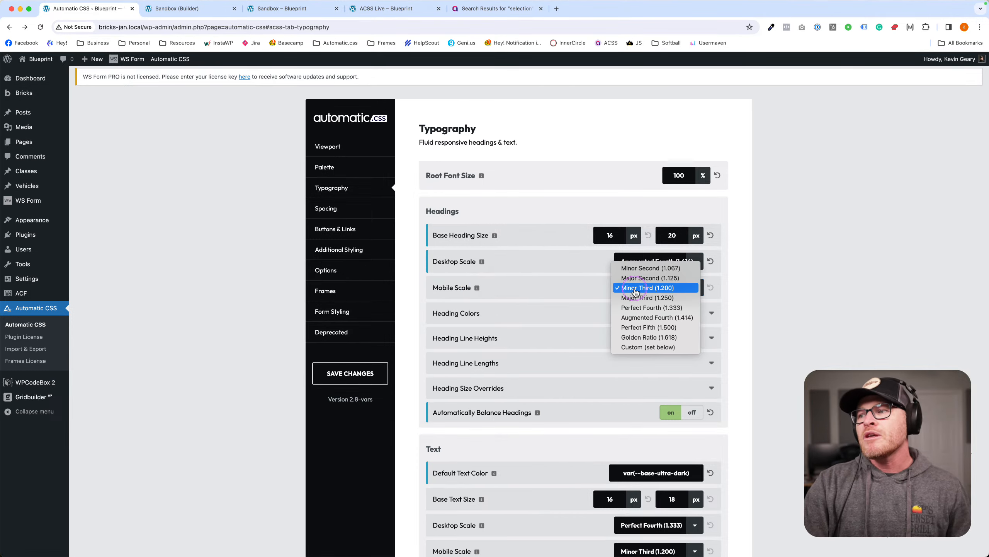
Set the desktop heading scale to Golden Ratio (1.618) and try Major Third (1.250) for mobile.
{"action": "left_click", "coordinate": [790, 270]}
{"action": "left_click", "coordinate": [658, 262]}
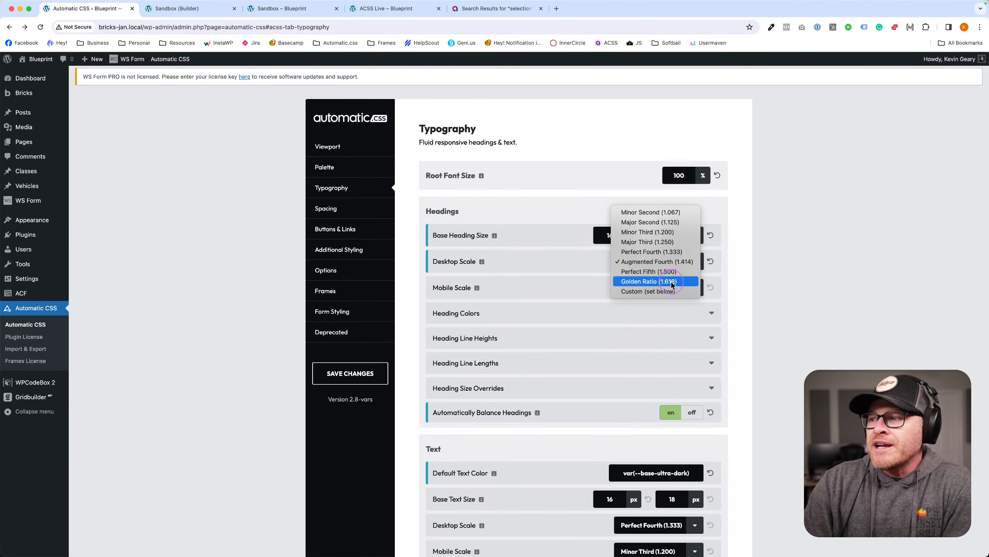
{"action": "left_click", "coordinate": [667, 282]}
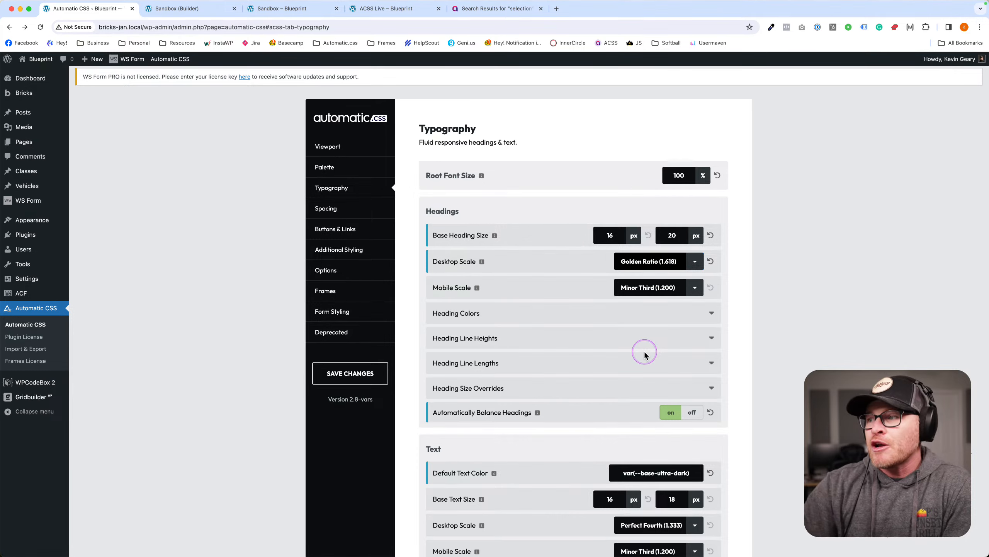
{"action": "scroll", "coordinate": [689, 265], "scroll_direction": "down", "scroll_amount": 1}
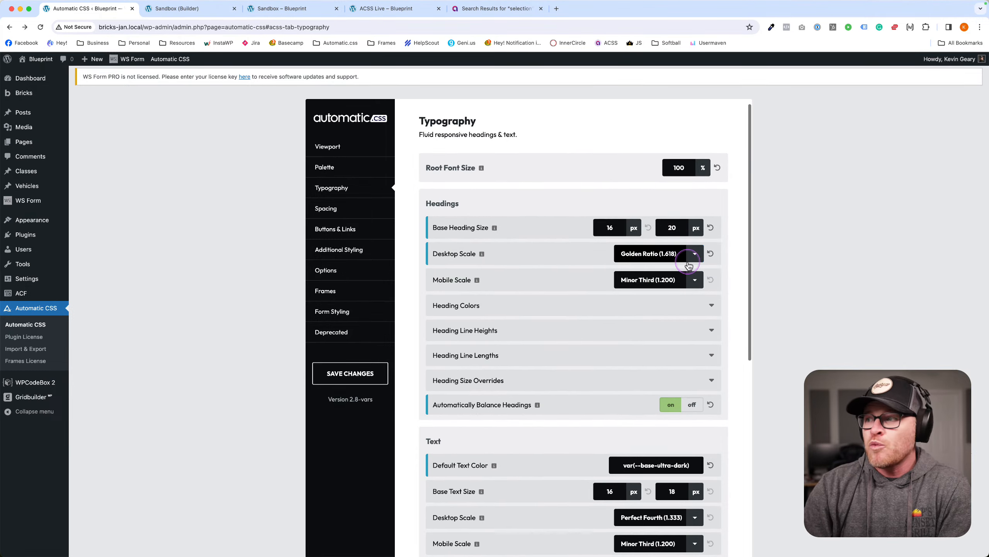
{"action": "scroll", "coordinate": [688, 263], "scroll_direction": "down", "scroll_amount": 1}
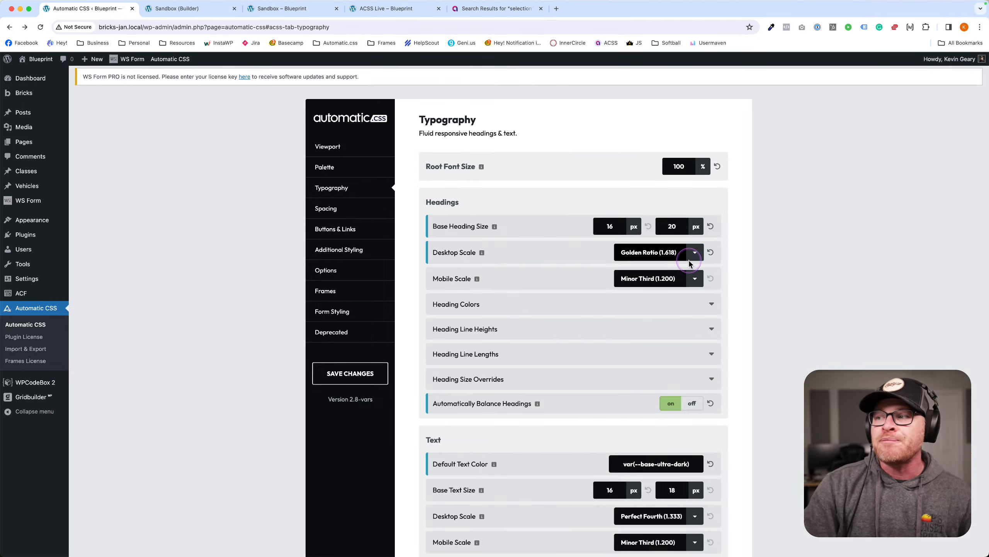
{"action": "left_click", "coordinate": [668, 279]}
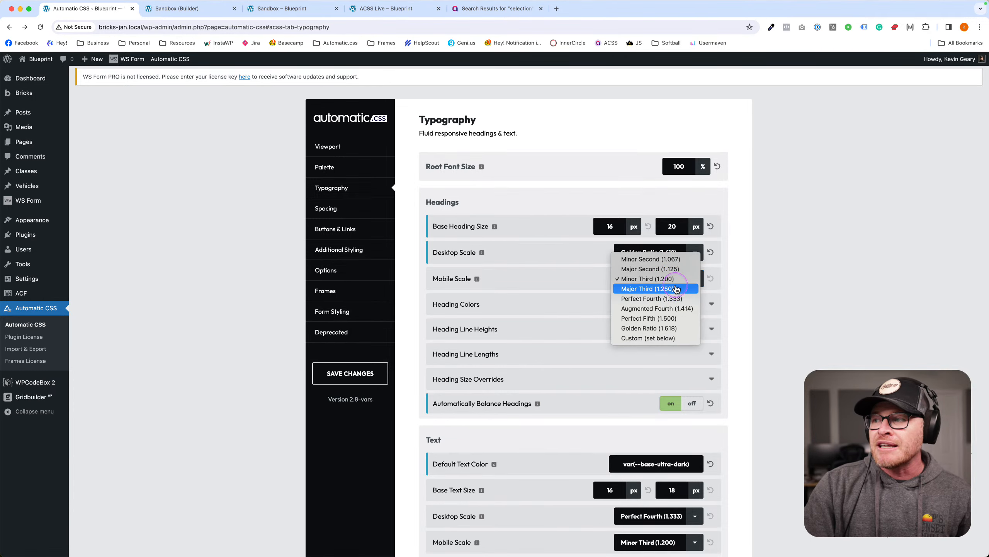
{"action": "left_click", "coordinate": [674, 290]}
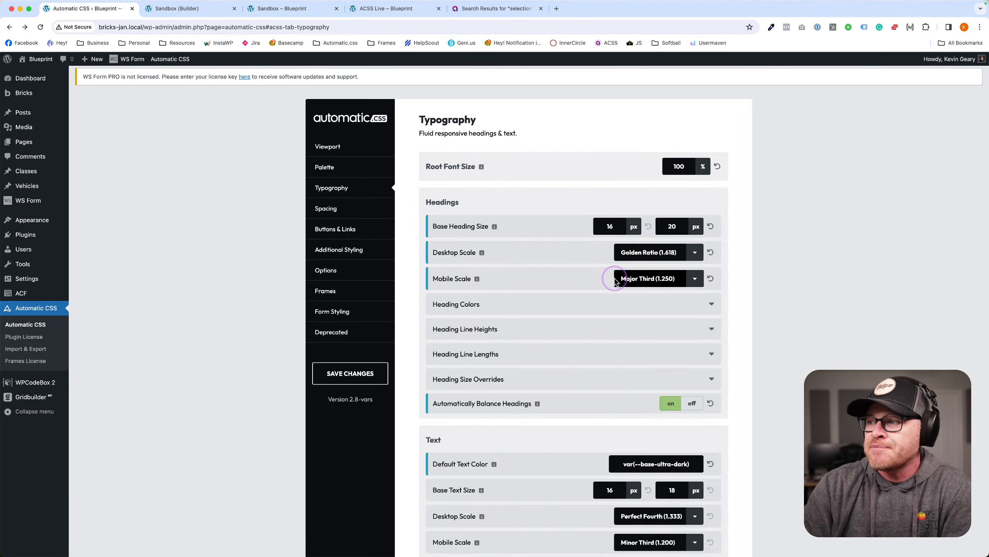
Keep desktop on Golden Ratio (1.618) and set the mobile heading scale to Golden Ratio too.
{"action": "left_click", "coordinate": [694, 253]}
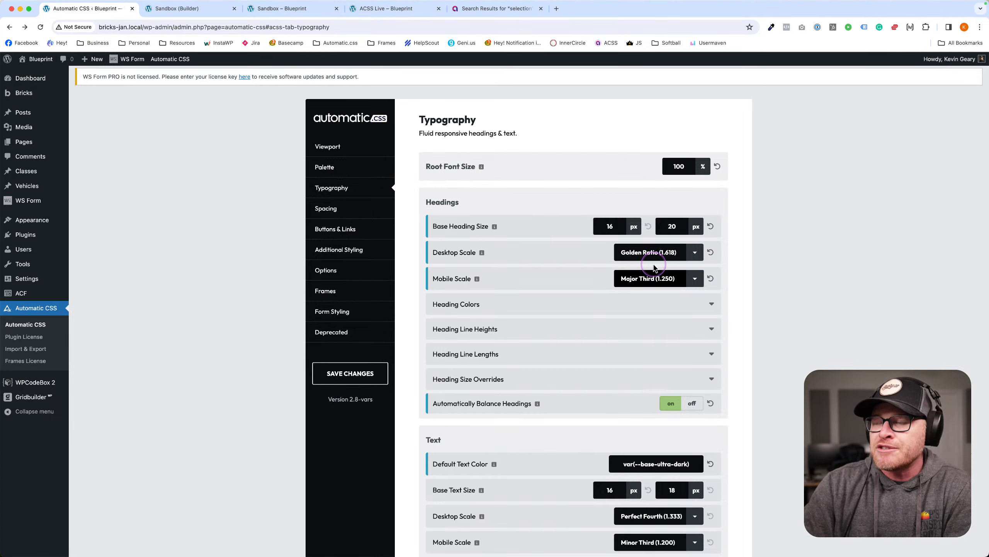
{"action": "left_click", "coordinate": [663, 256]}
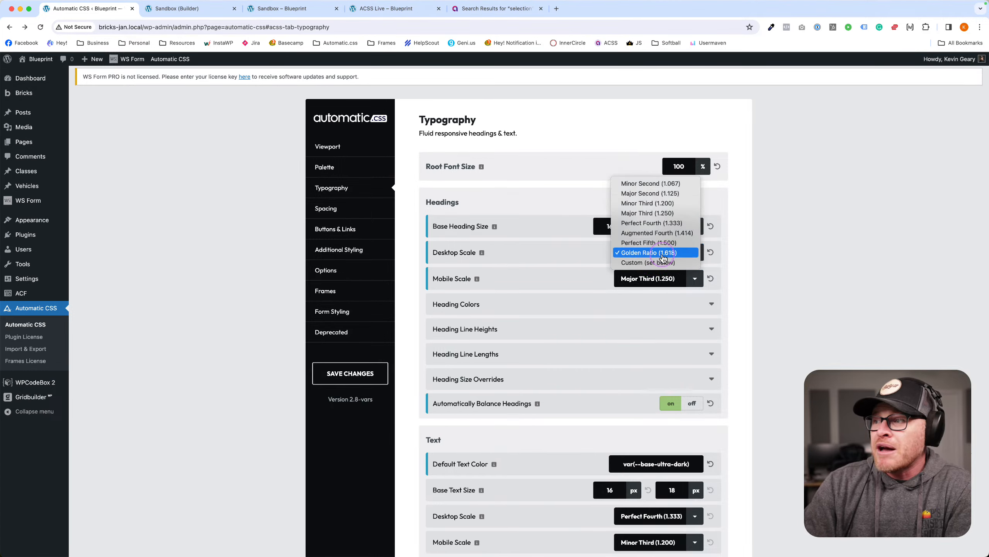
{"action": "left_click", "coordinate": [668, 214]}
{"action": "left_click", "coordinate": [670, 282]}
{"action": "left_click", "coordinate": [820, 280]}
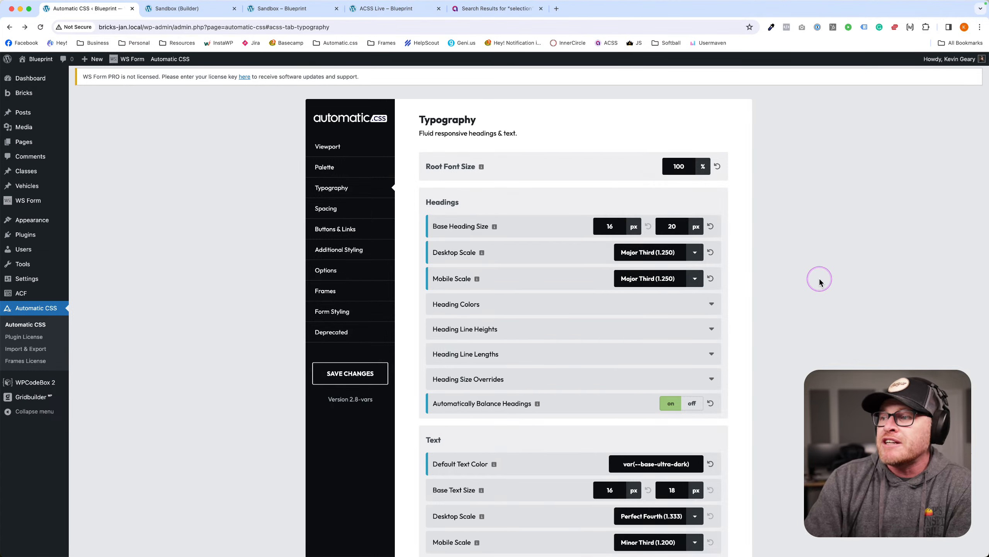
{"action": "left_click", "coordinate": [644, 259]}
{"action": "left_click", "coordinate": [651, 292]}
{"action": "left_click", "coordinate": [658, 278]}
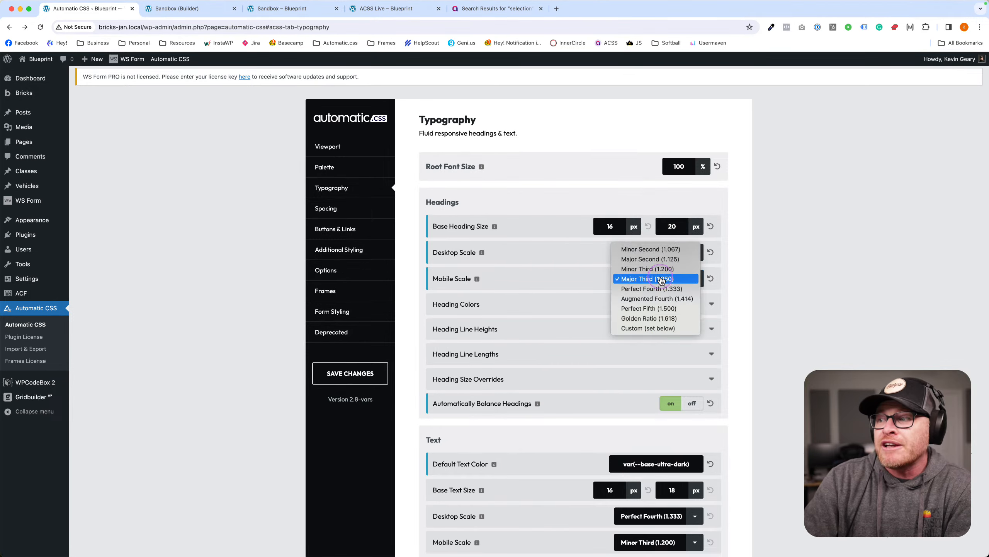
{"action": "left_click", "coordinate": [690, 333]}
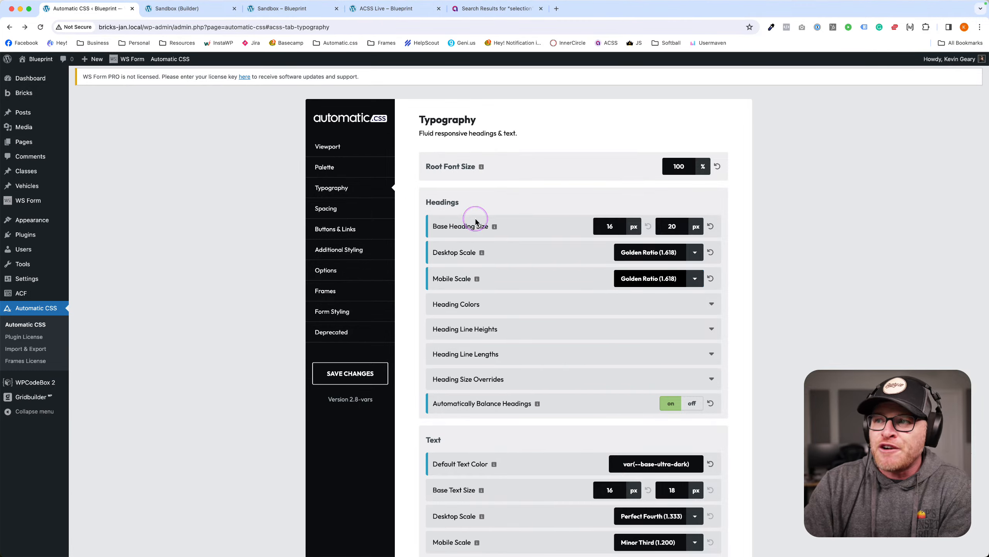
{"action": "scroll", "coordinate": [523, 288], "scroll_direction": "down", "scroll_amount": 5}
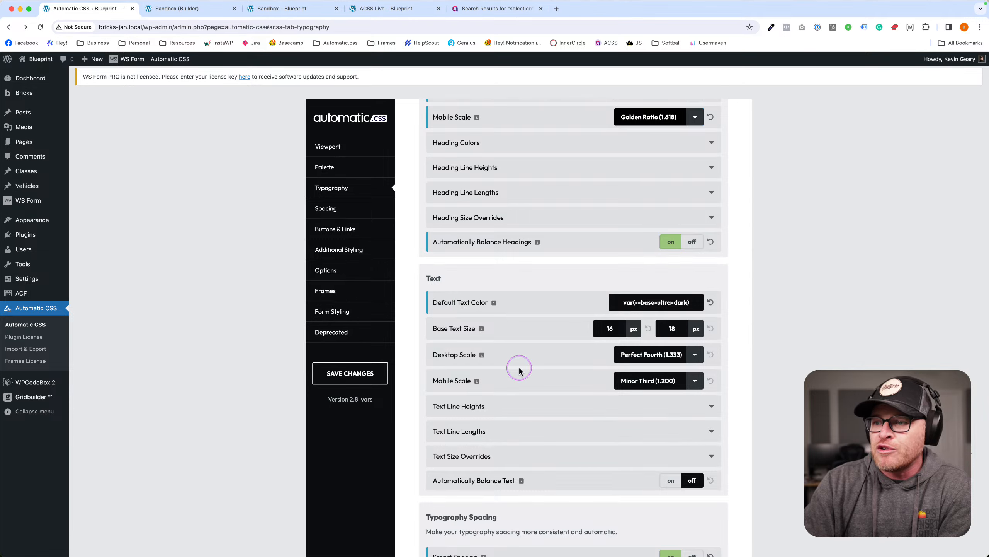
{"action": "left_click", "coordinate": [339, 210]}
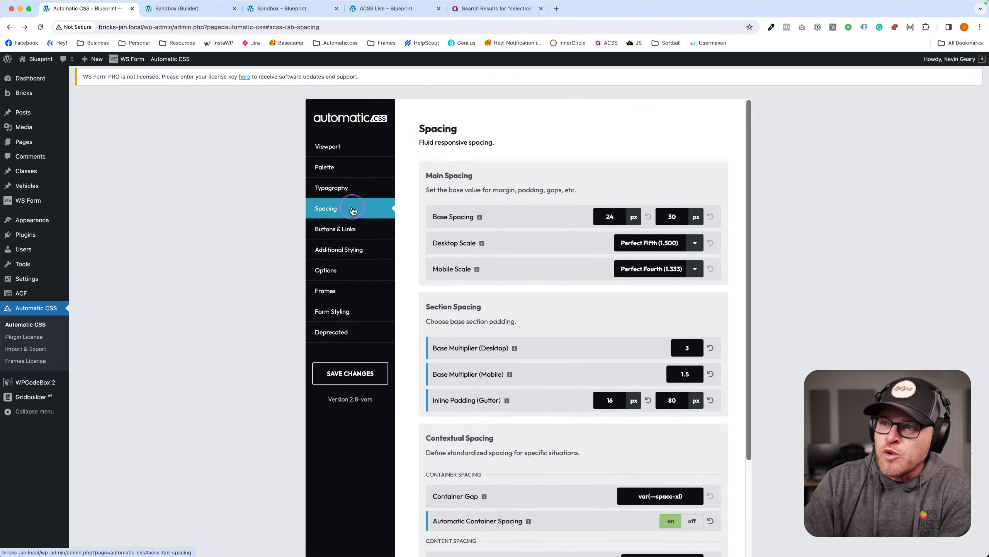
{"action": "left_click", "coordinate": [657, 249]}
{"action": "left_click", "coordinate": [806, 253]}
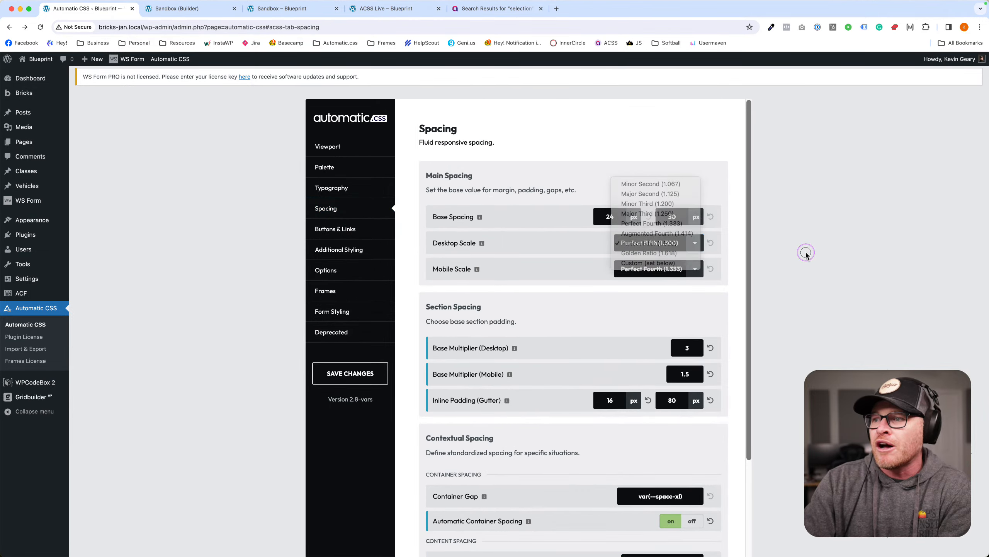
{"action": "left_click", "coordinate": [635, 246]}
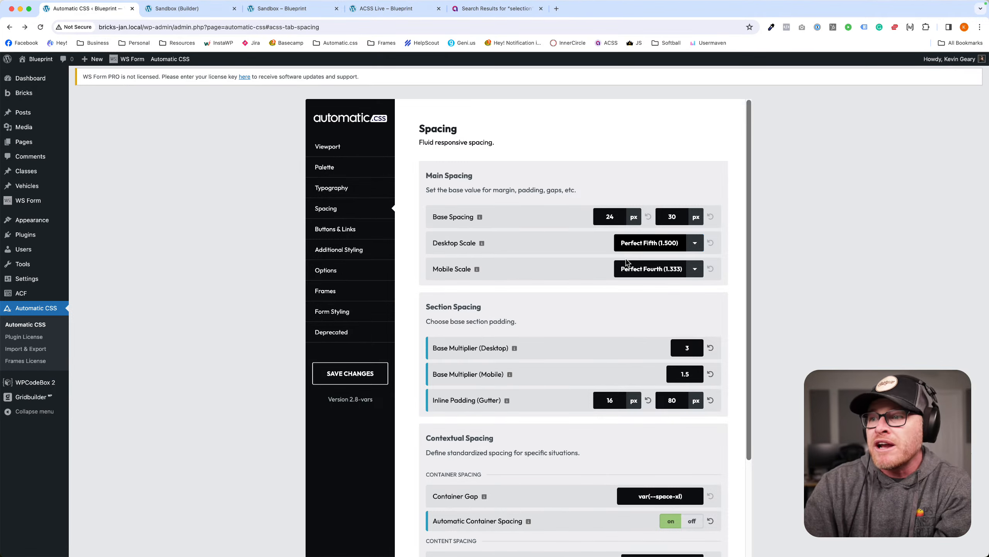
{"action": "left_click", "coordinate": [332, 188]}
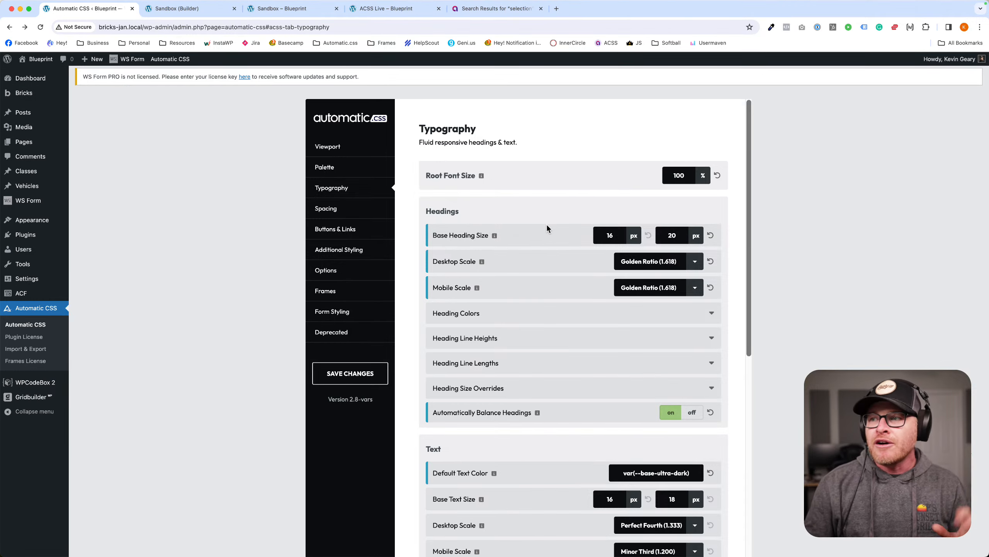
Expand Heading Size Overrides and enter 120 as the H1 maximum size.
{"action": "scroll", "coordinate": [526, 253], "scroll_direction": "down", "scroll_amount": 3}
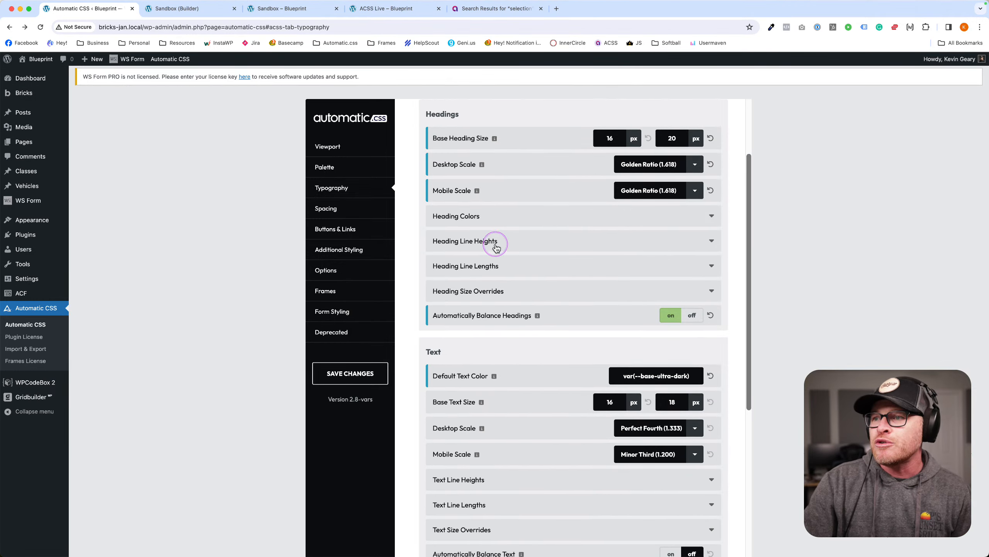
{"action": "left_click", "coordinate": [463, 292]}
{"action": "scroll", "coordinate": [468, 294], "scroll_direction": "down", "scroll_amount": 3}
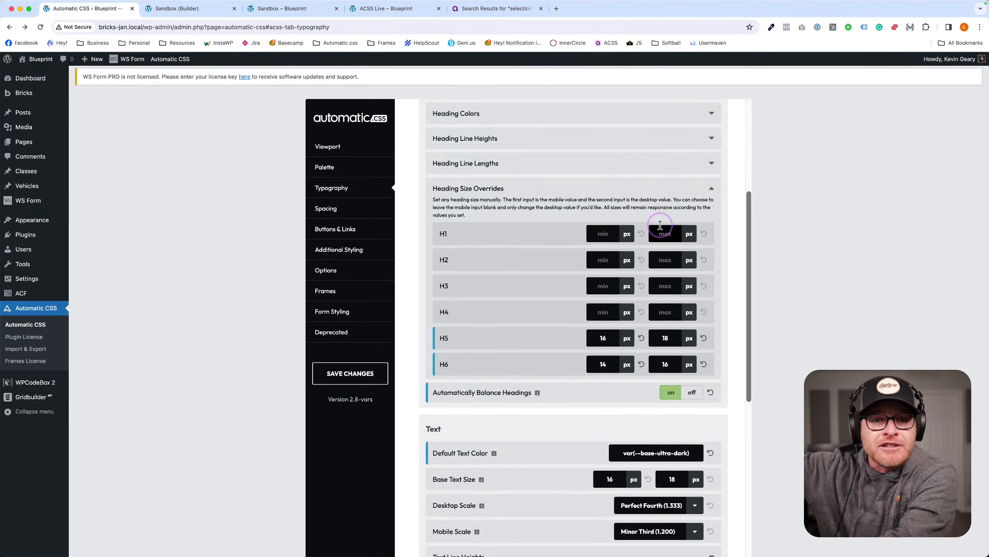
{"action": "left_click", "coordinate": [659, 225]}
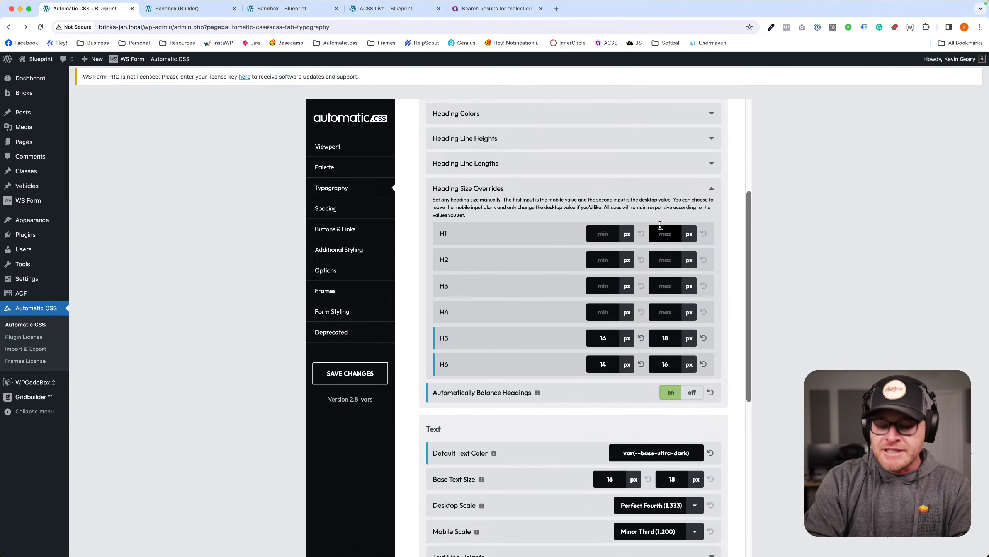
{"action": "type", "text": "120"}
{"action": "left_click", "coordinate": [652, 225]}
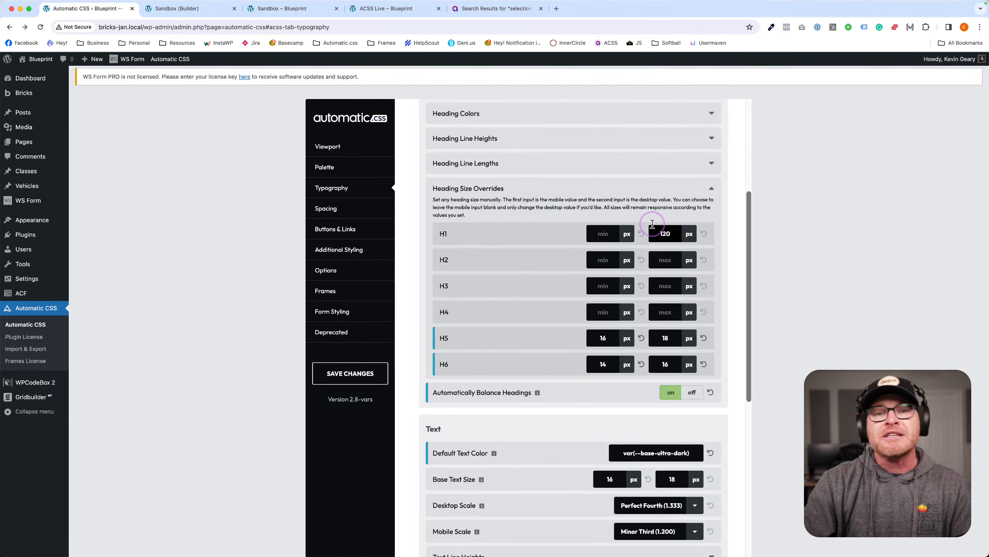
Enter 32 as the H1 minimum size and commit it.
{"action": "left_click", "coordinate": [596, 231]}
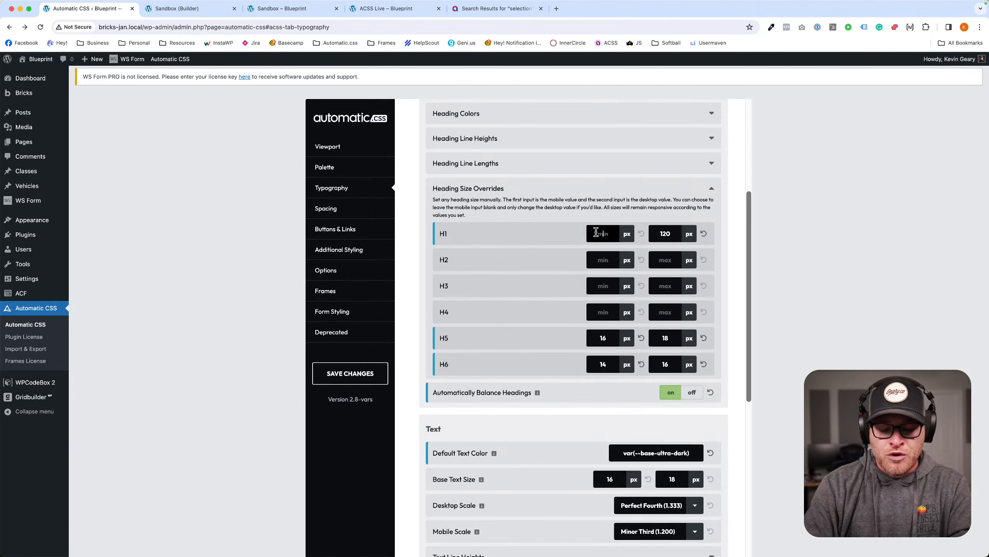
{"action": "type", "text": "32"}
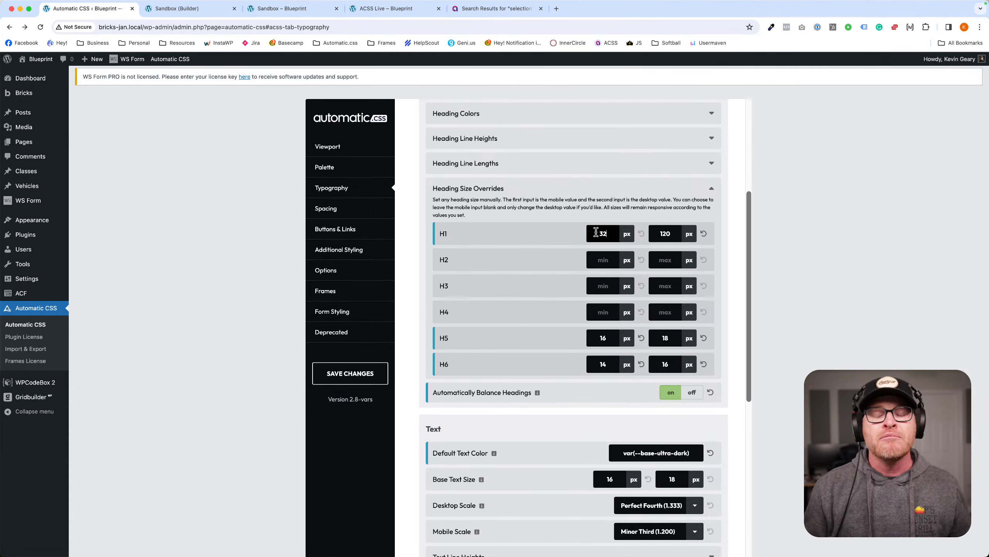
{"action": "left_click", "coordinate": [770, 220]}
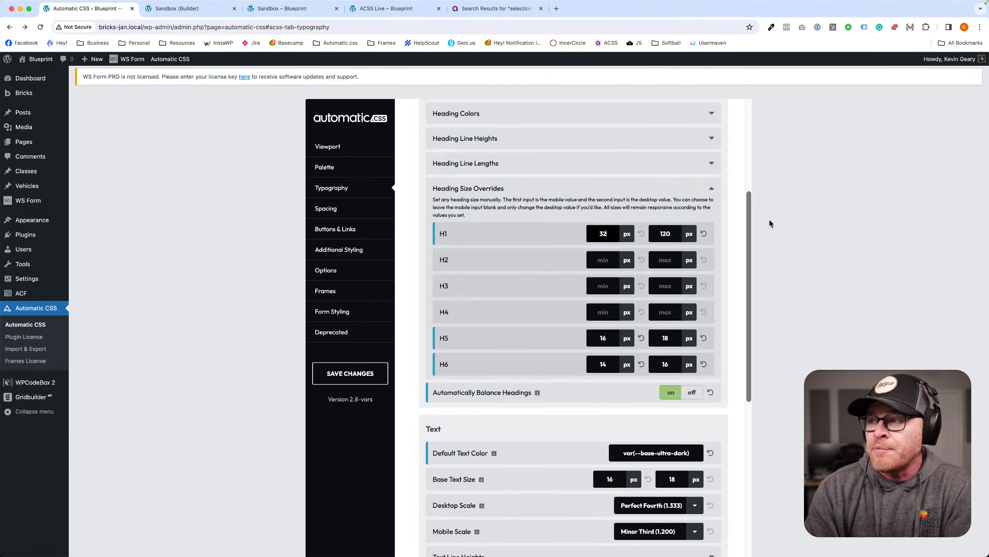
{"action": "left_click", "coordinate": [541, 214]}
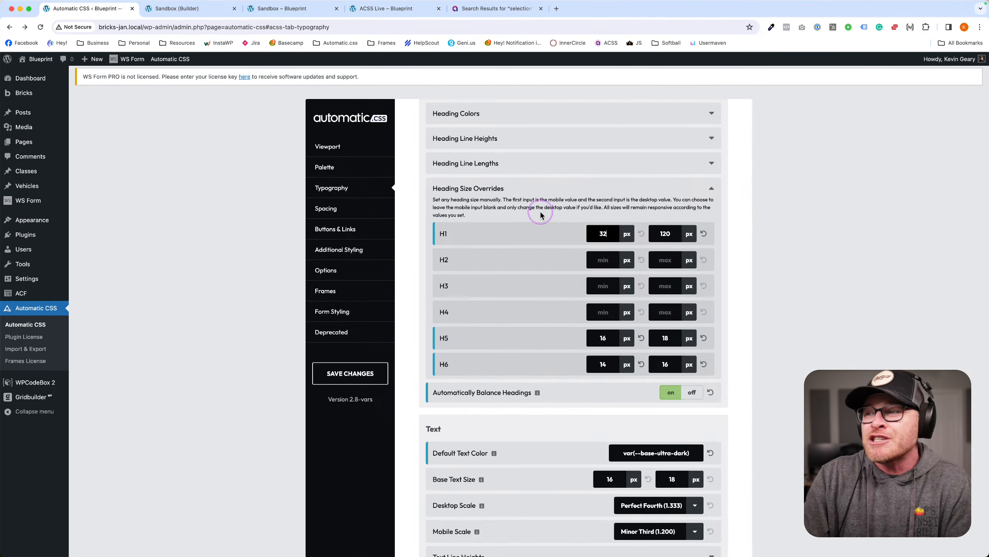
{"action": "scroll", "coordinate": [541, 215], "scroll_direction": "up", "scroll_amount": 5}
{"action": "left_click", "coordinate": [644, 168]}
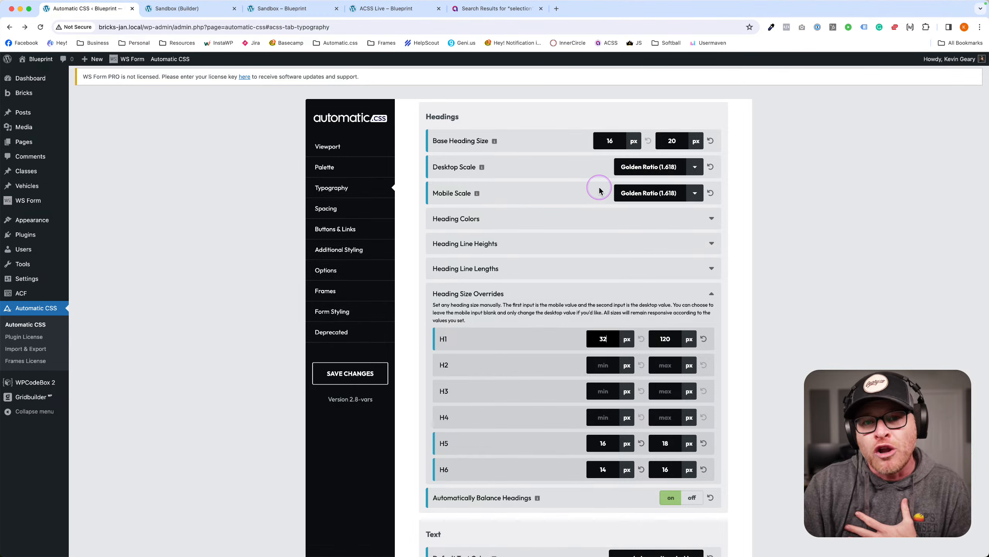
{"action": "scroll", "coordinate": [599, 191], "scroll_direction": "down", "scroll_amount": 5}
Enter 98 as the H2 maximum size and retype the H1 minimum as 32.
{"action": "left_click", "coordinate": [665, 242]}
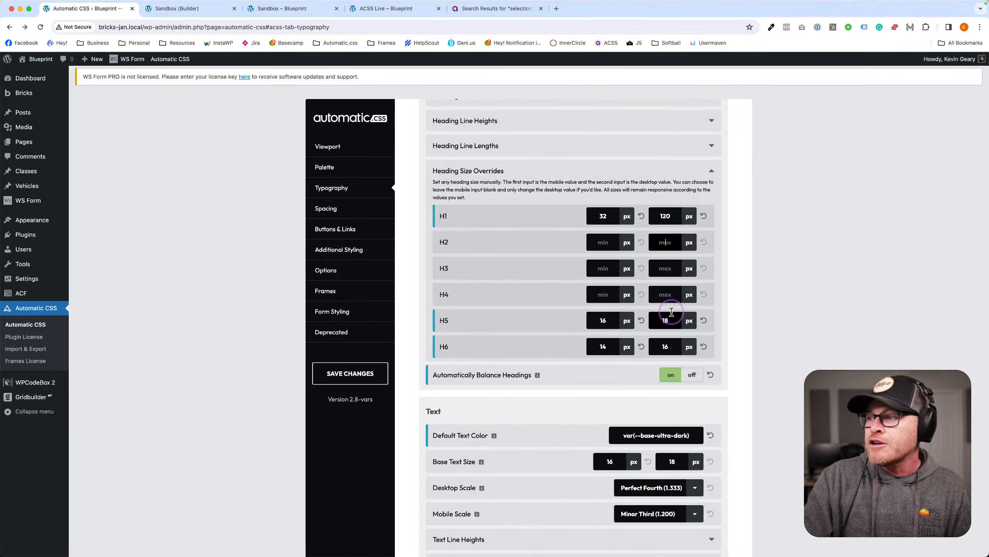
{"action": "type", "text": "98"}
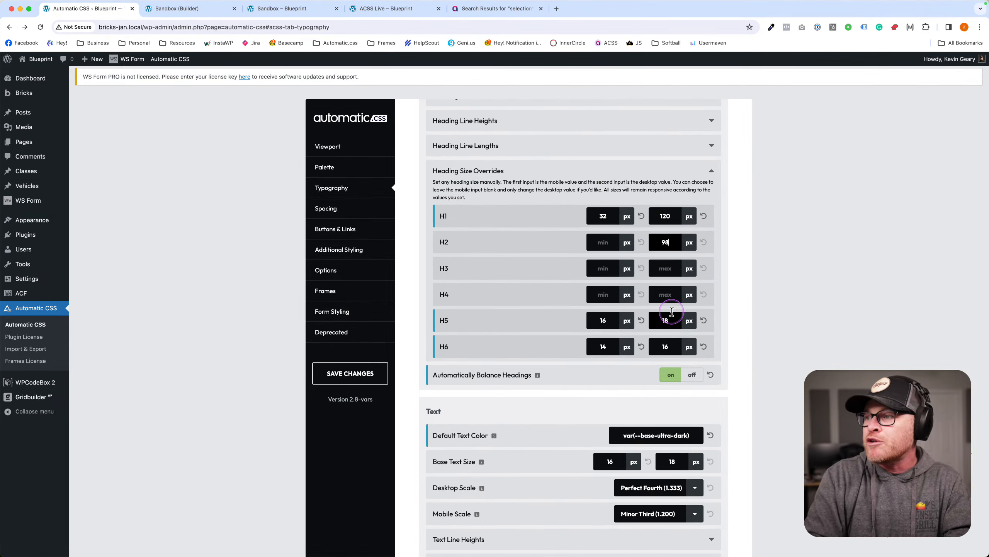
{"action": "left_click", "coordinate": [618, 244]}
{"action": "left_click_drag", "start_coordinate": [610, 217], "coordinate": [570, 217]}
{"action": "key", "text": "BackSpace"}
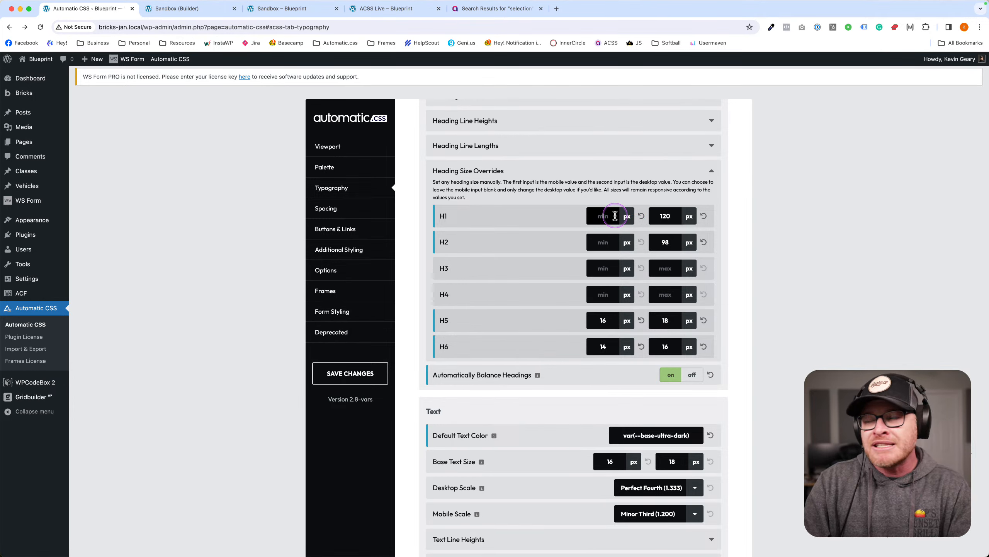
{"action": "type", "text": "34"}
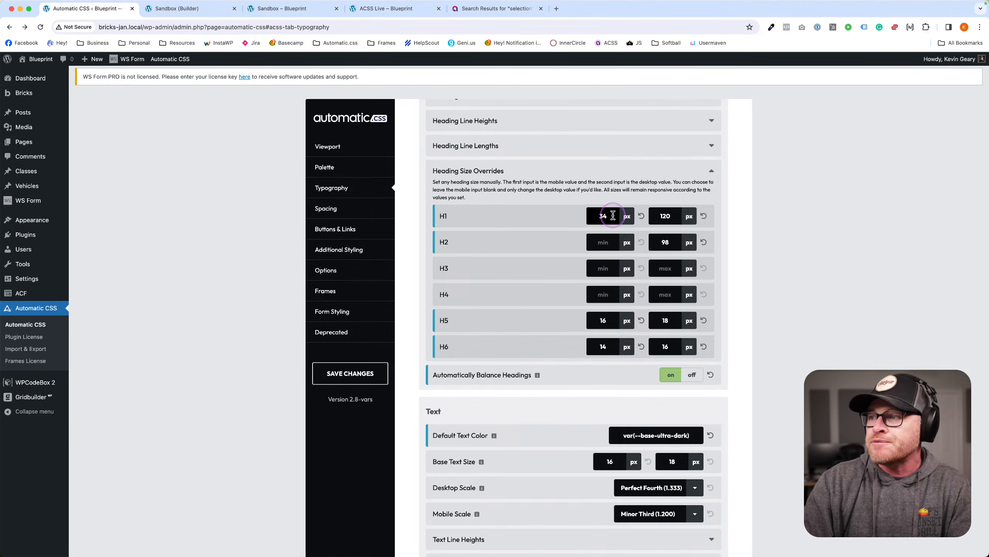
{"action": "key", "text": "super+a"}
{"action": "type", "text": "32"}
Change the H1 minimum to 50 and the H1 maximum from 120 to 40.
{"action": "left_click_drag", "start_coordinate": [617, 217], "coordinate": [589, 215]}
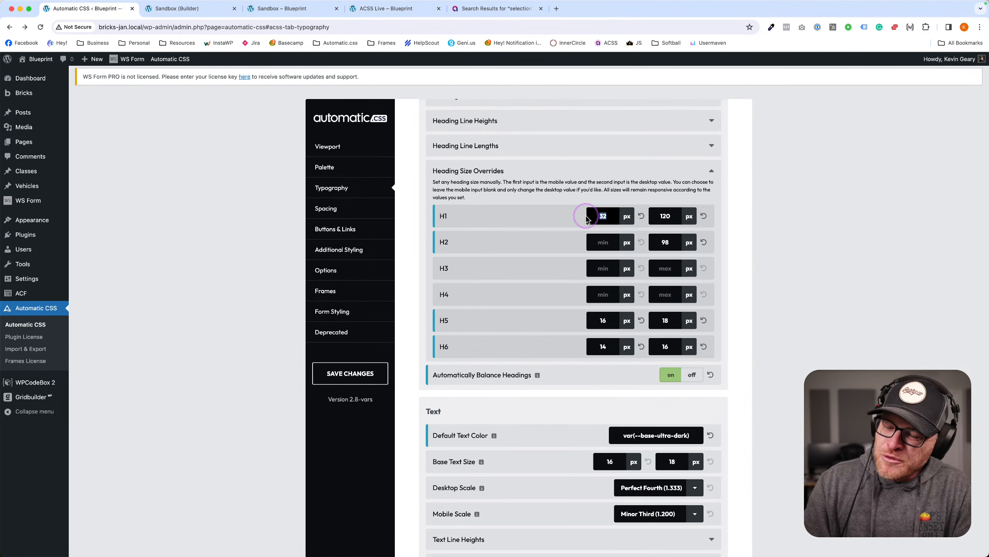
{"action": "key", "text": "BackSpace"}
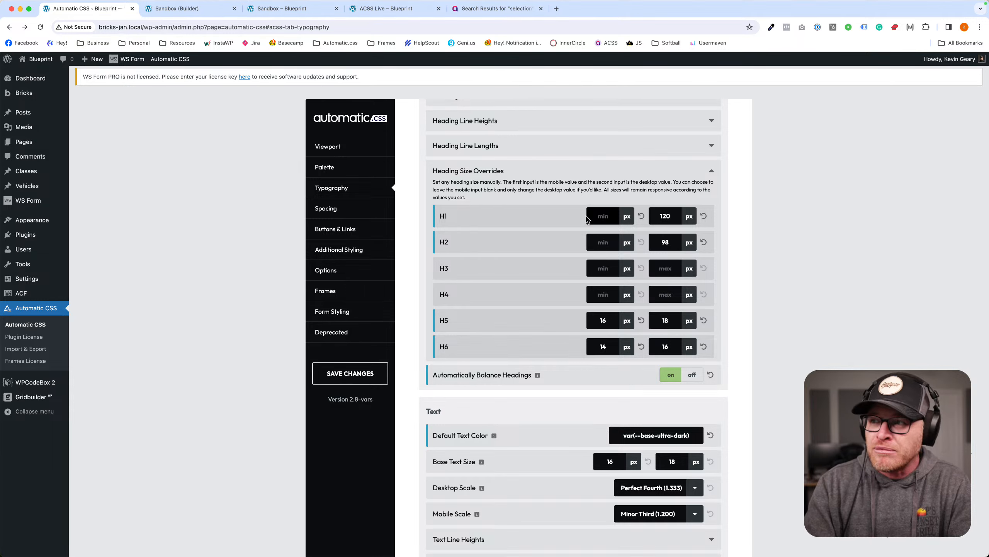
{"action": "type", "text": "50"}
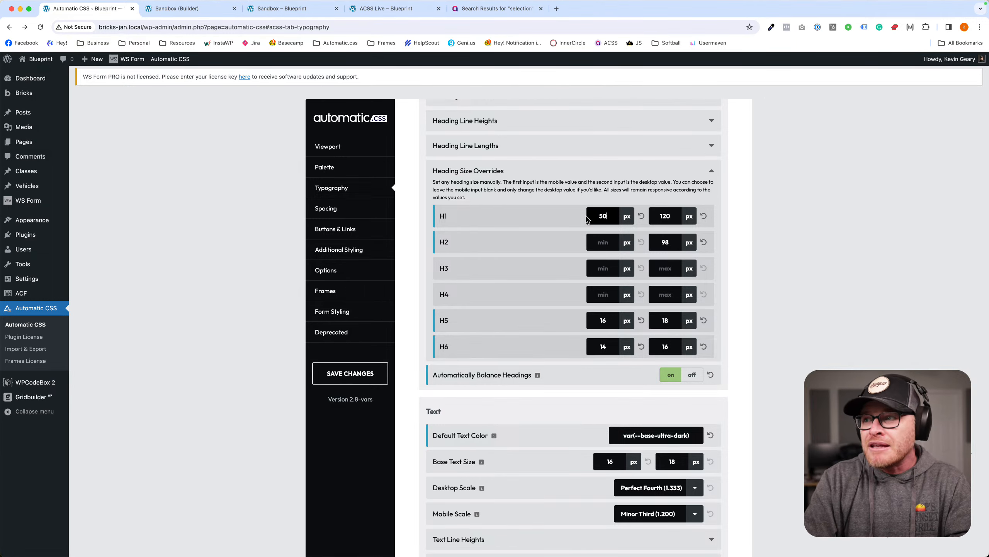
{"action": "double_click", "coordinate": [666, 217]}
{"action": "type", "text": "40"}
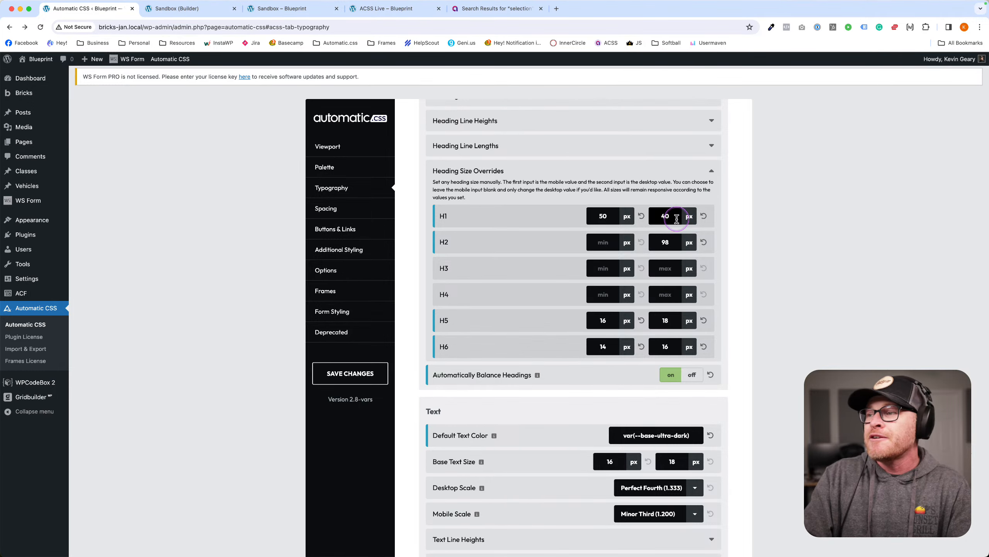
{"action": "double_click", "coordinate": [681, 217]}
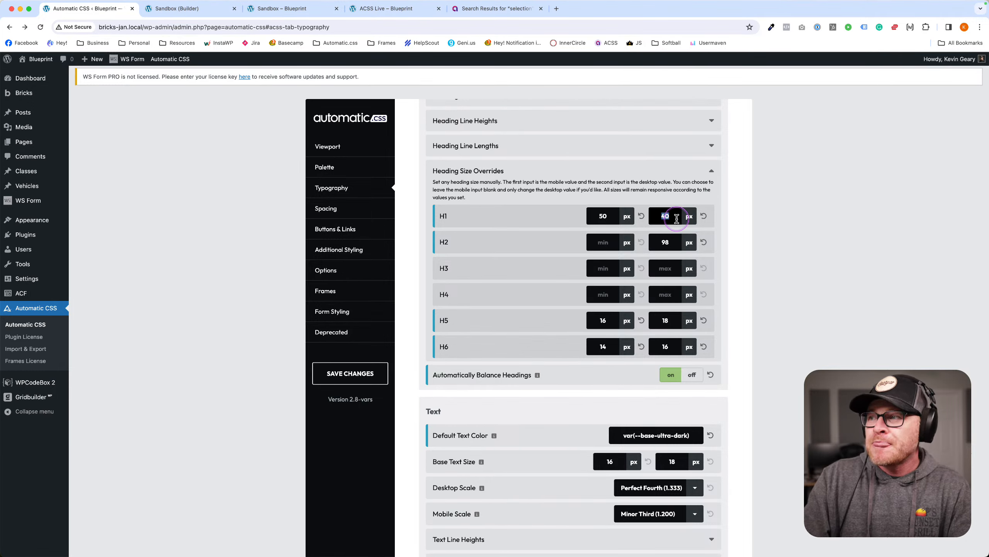
Reset the H1 and H2 size overrides to default, confirming each prompt.
{"action": "left_click", "coordinate": [704, 216]}
{"action": "left_click", "coordinate": [730, 194]}
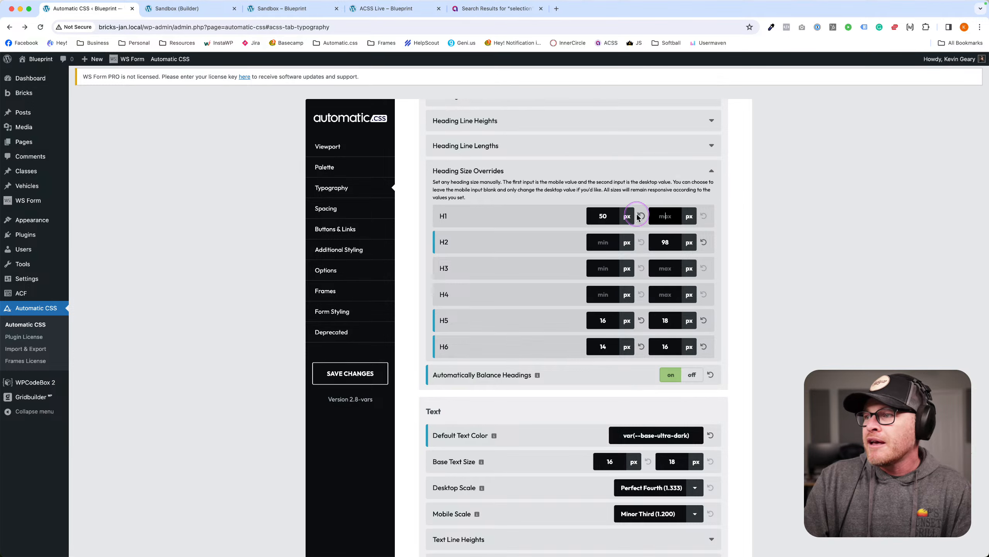
{"action": "left_click", "coordinate": [642, 216]}
{"action": "left_click", "coordinate": [667, 194]}
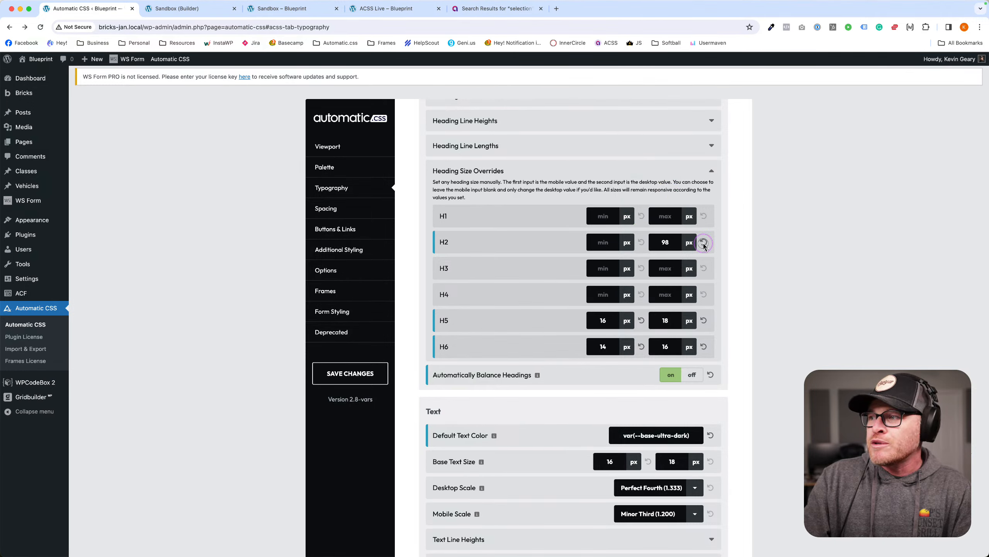
{"action": "left_click", "coordinate": [703, 242]}
{"action": "left_click", "coordinate": [730, 221]}
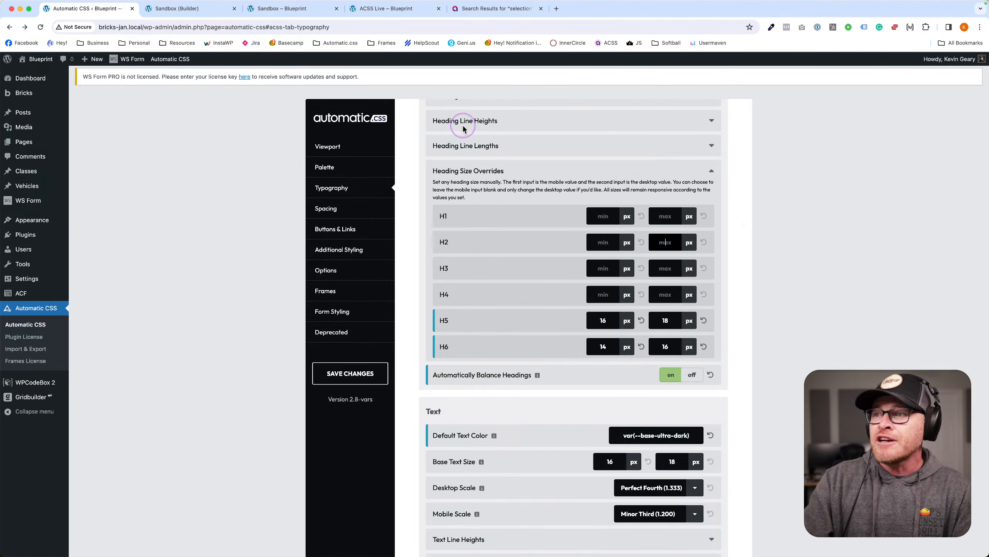
{"action": "scroll", "coordinate": [471, 194], "scroll_direction": "down", "scroll_amount": 5}
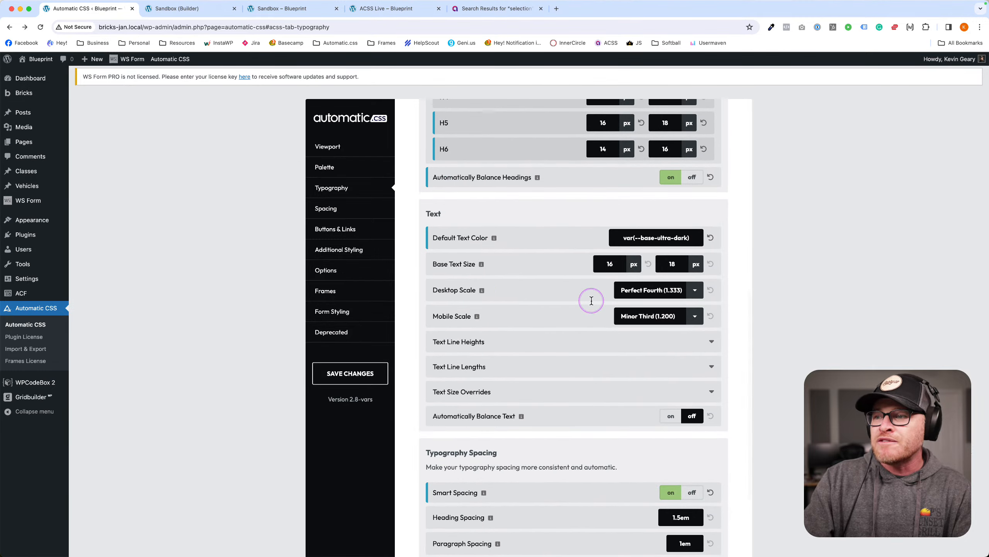
Expand Text Size Overrides, then go to the Buttons & Links settings.
{"action": "left_click", "coordinate": [510, 394]}
{"action": "scroll", "coordinate": [606, 363], "scroll_direction": "down", "scroll_amount": 7}
{"action": "scroll", "coordinate": [606, 363], "scroll_direction": "down", "scroll_amount": 1}
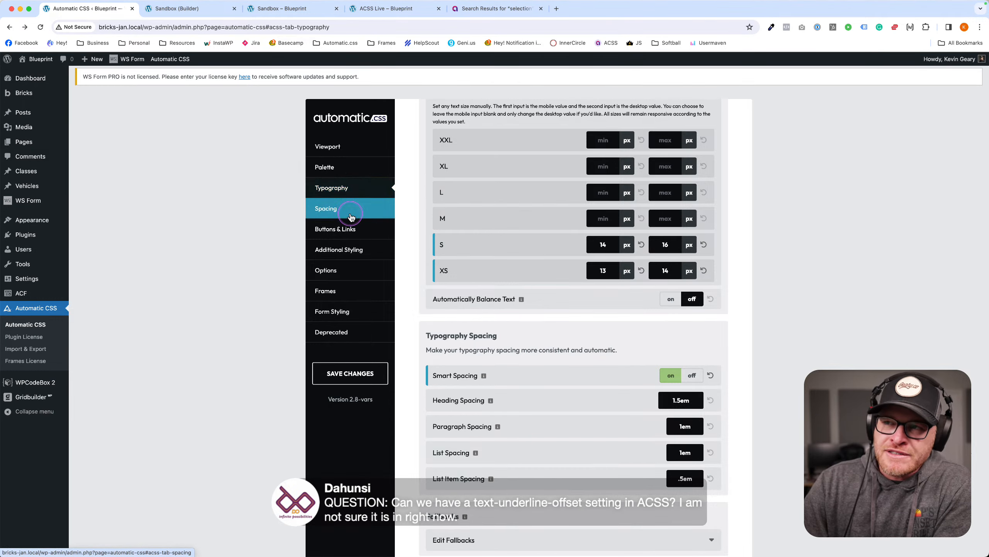
{"action": "left_click", "coordinate": [351, 236]}
Set Link Decoration to Underline and focus the new Link Underline Offset field.
{"action": "scroll", "coordinate": [596, 320], "scroll_direction": "down", "scroll_amount": 7}
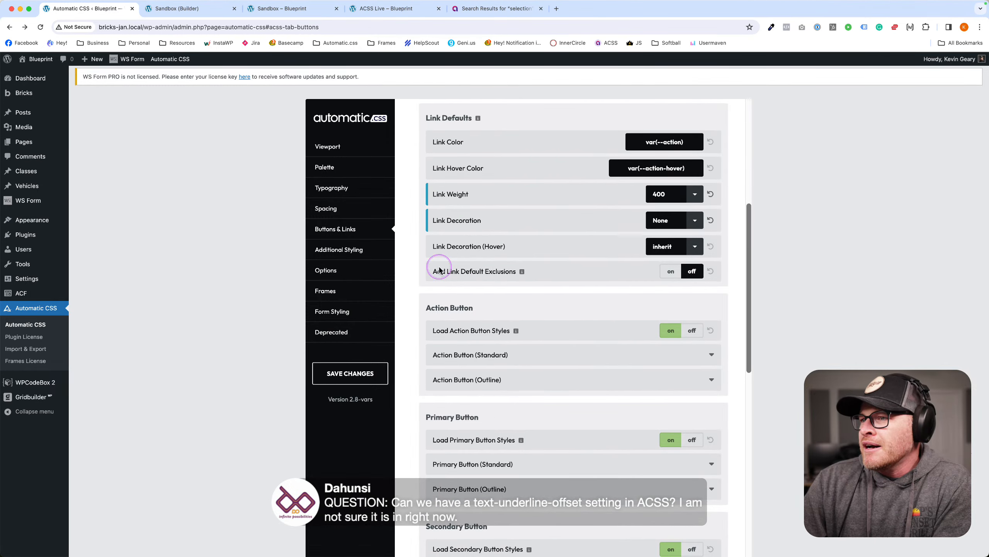
{"action": "left_click", "coordinate": [667, 221]}
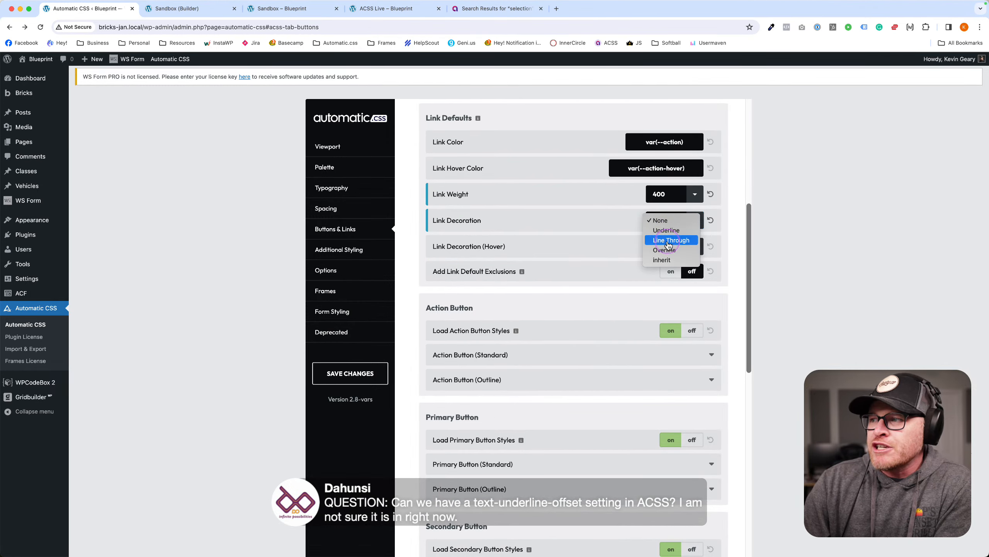
{"action": "left_click", "coordinate": [664, 323]}
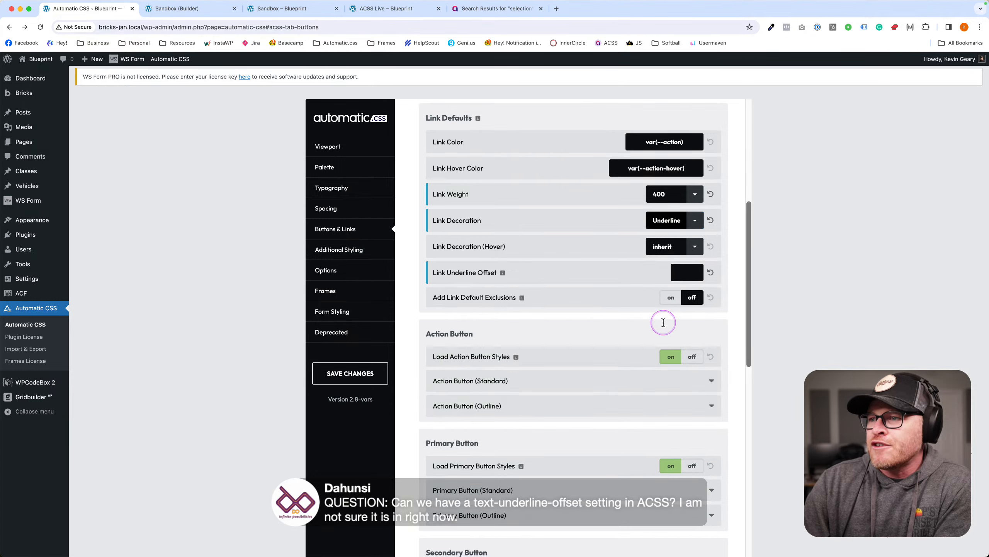
{"action": "left_click_drag", "start_coordinate": [432, 273], "coordinate": [528, 274]}
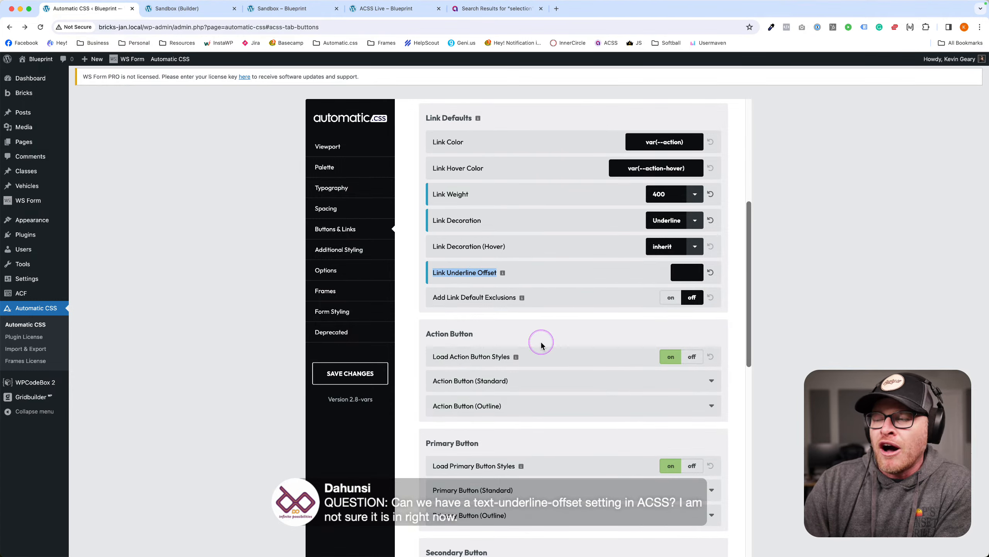
{"action": "left_click", "coordinate": [683, 272]}
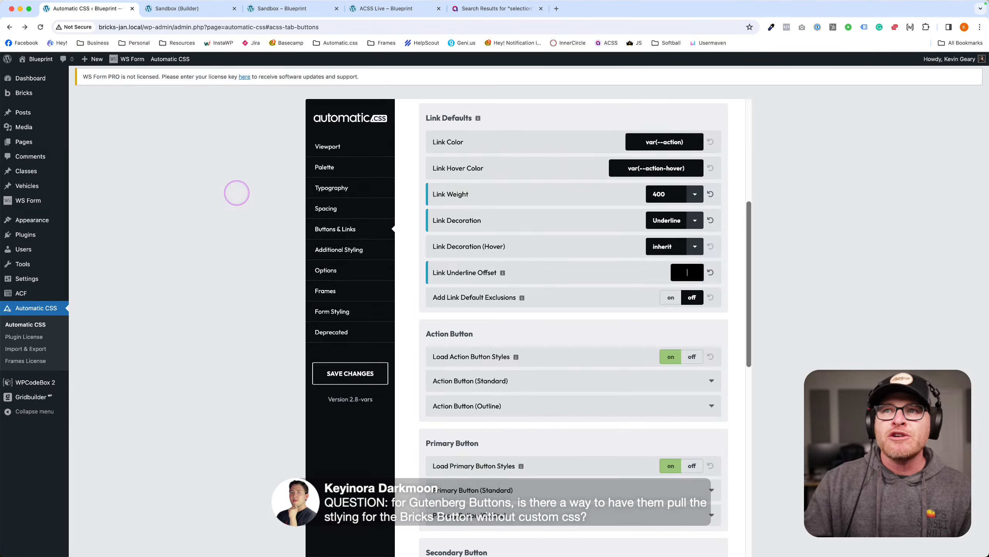
{"action": "left_click", "coordinate": [202, 9]}
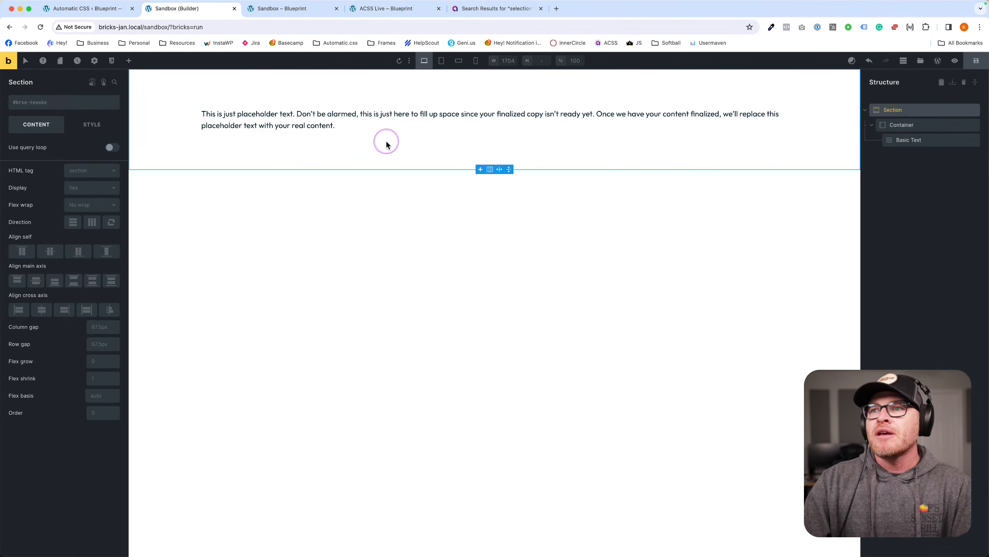
Add a Button element to the section and apply the .btn--action class.
{"action": "left_click", "coordinate": [130, 62]}
{"action": "type", "text": "butt"}
{"action": "key", "text": "Return"}
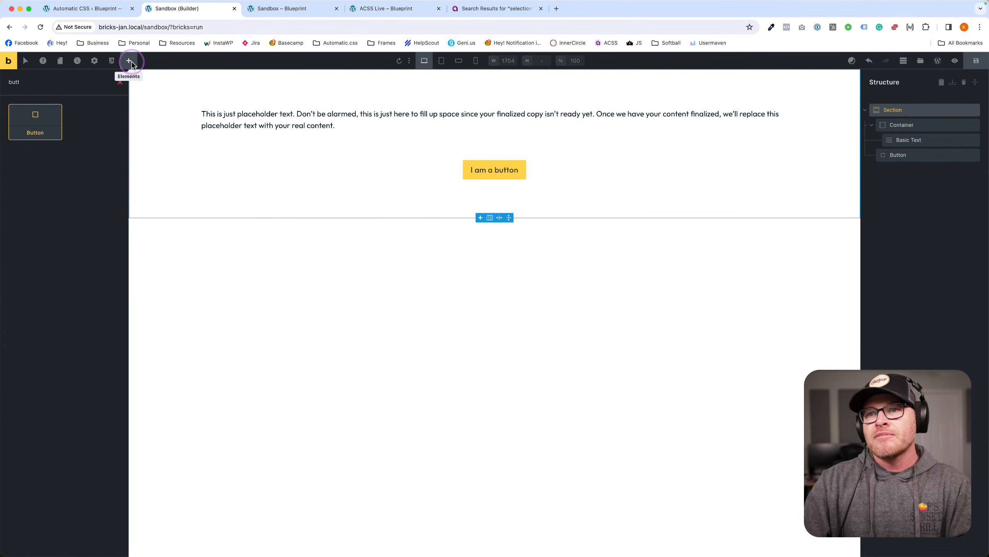
{"action": "left_click", "coordinate": [505, 167]}
{"action": "left_click", "coordinate": [49, 102]}
{"action": "type", "text": "btn"}
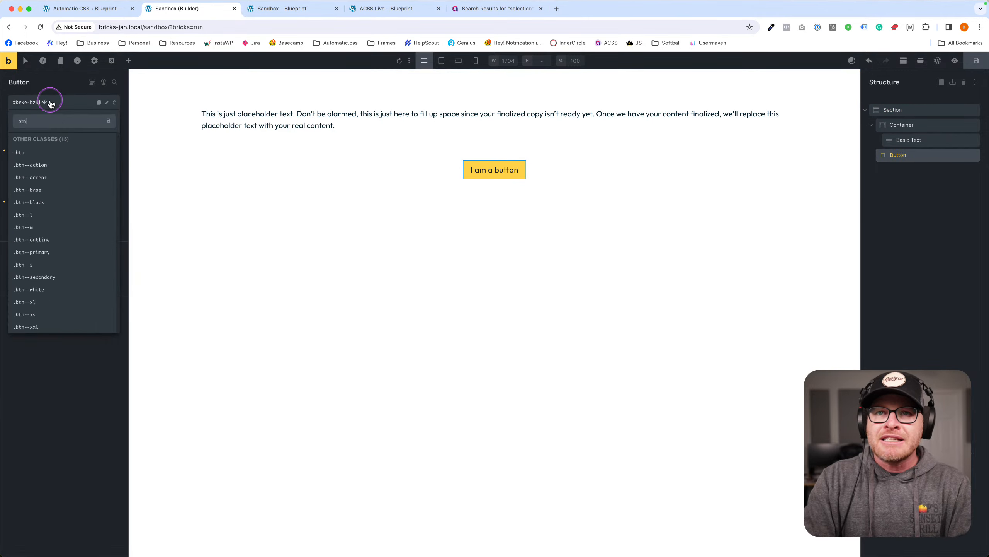
{"action": "type", "text": "--action"}
{"action": "key", "text": "Return"}
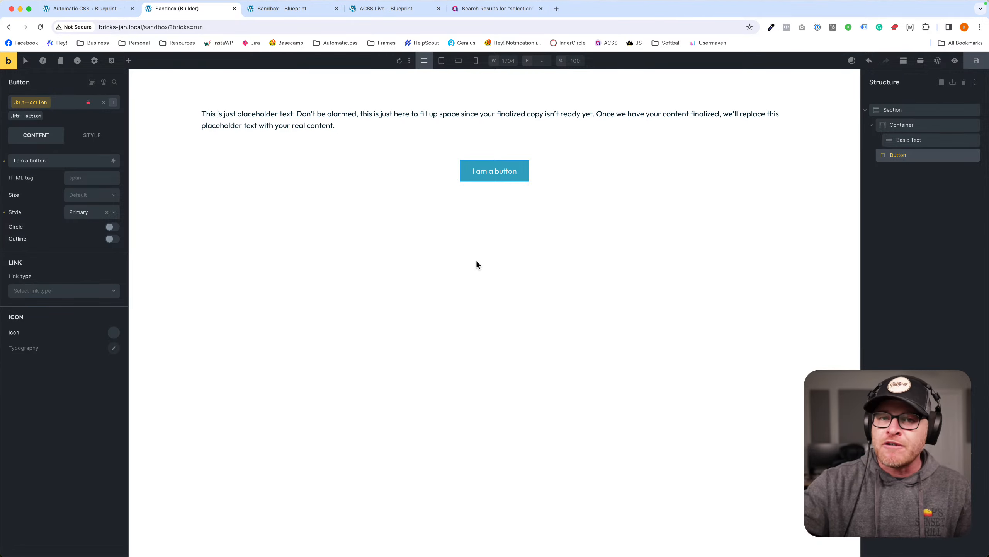
Swap the button class to .btn--primary, then back to .btn--action.
{"action": "left_click", "coordinate": [44, 117]}
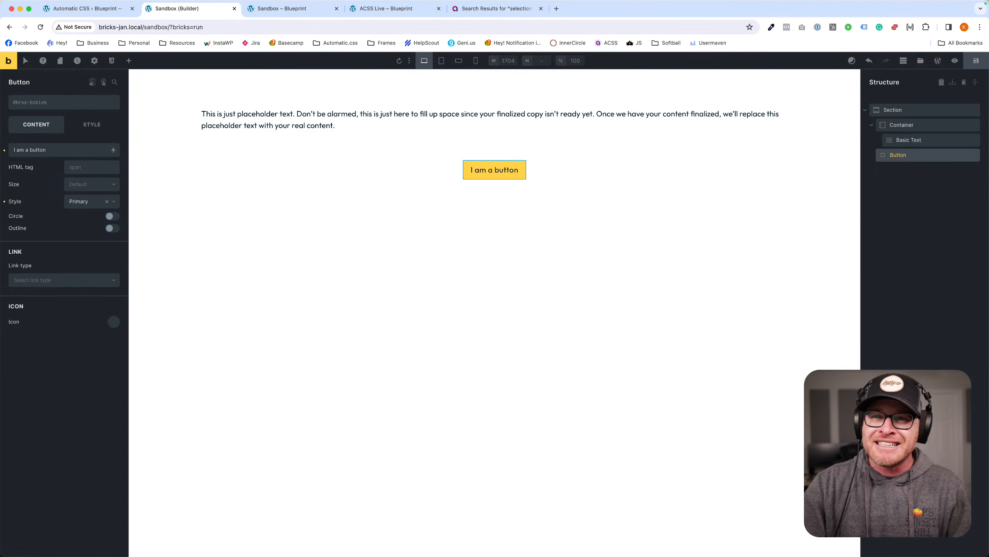
{"action": "left_click", "coordinate": [58, 108]}
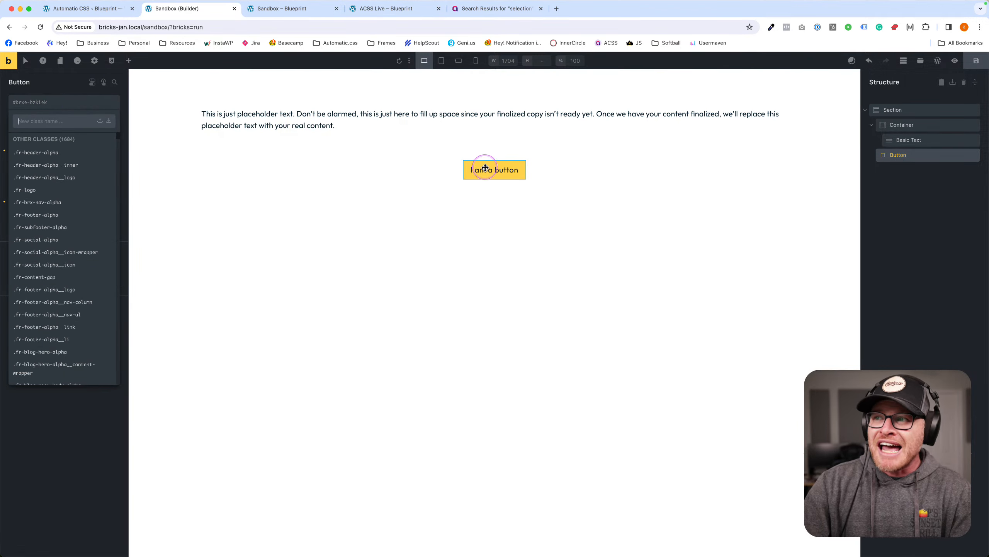
{"action": "type", "text": "btn"}
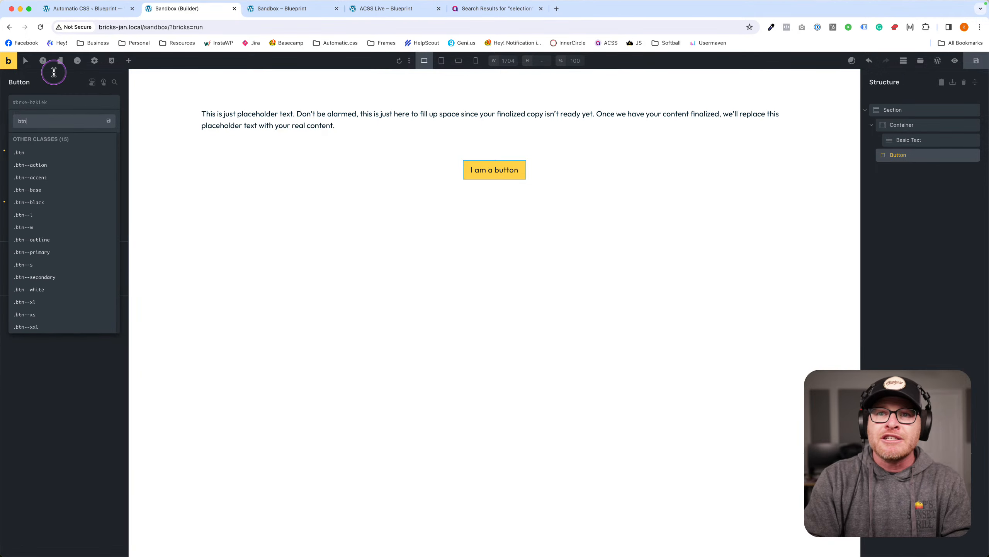
{"action": "type", "text": "--primary"}
{"action": "key", "text": "Return"}
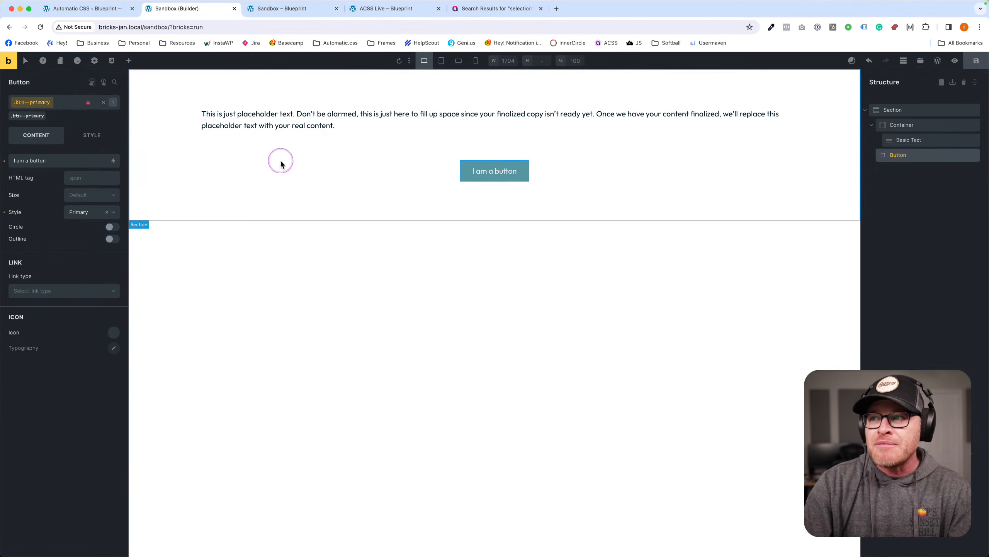
{"action": "left_click", "coordinate": [46, 114]}
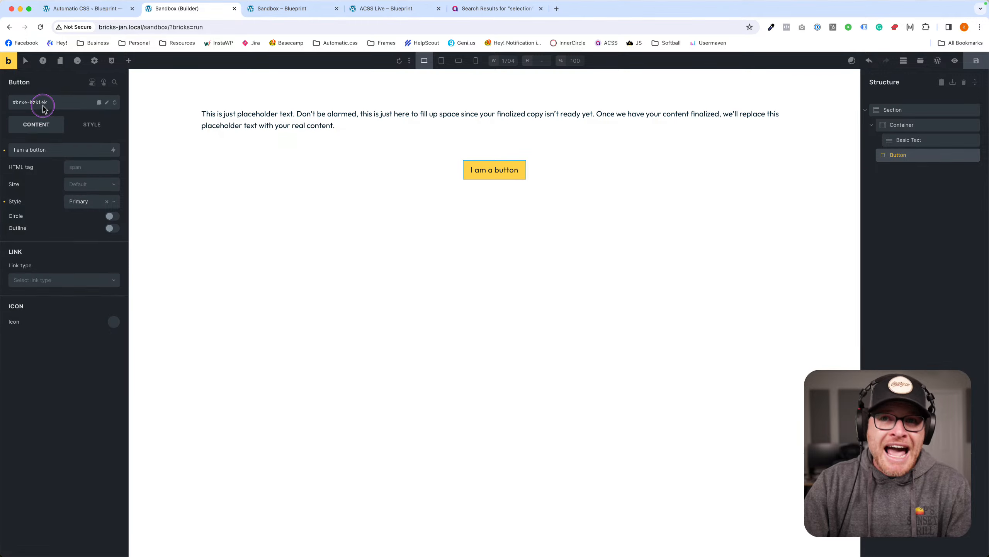
{"action": "left_click", "coordinate": [43, 106]}
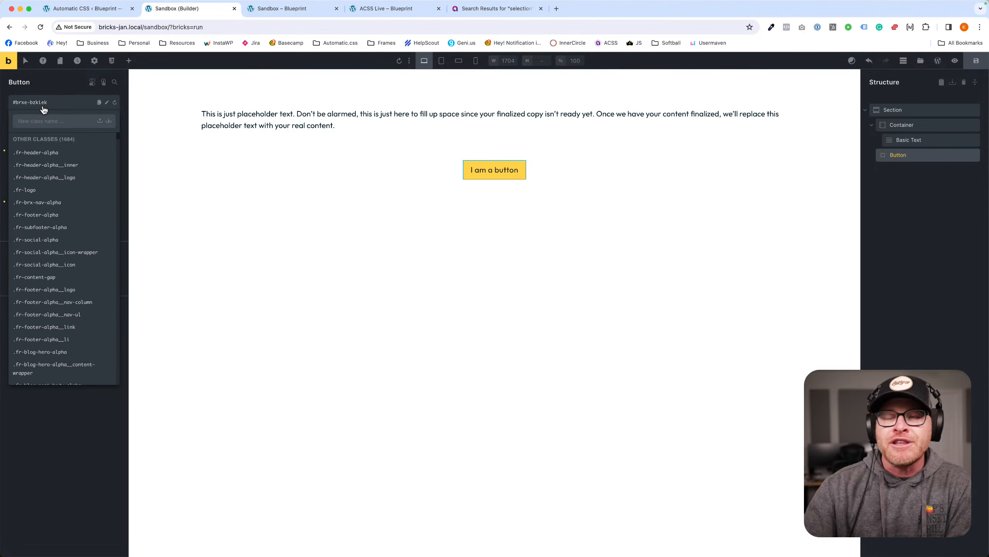
{"action": "type", "text": "btn--"}
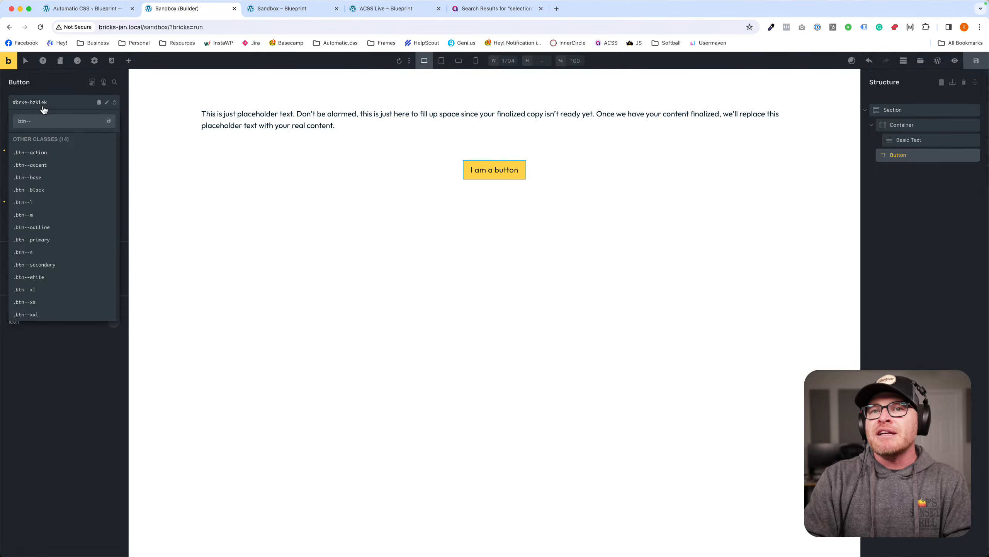
{"action": "type", "text": "action"}
{"action": "key", "text": "Return"}
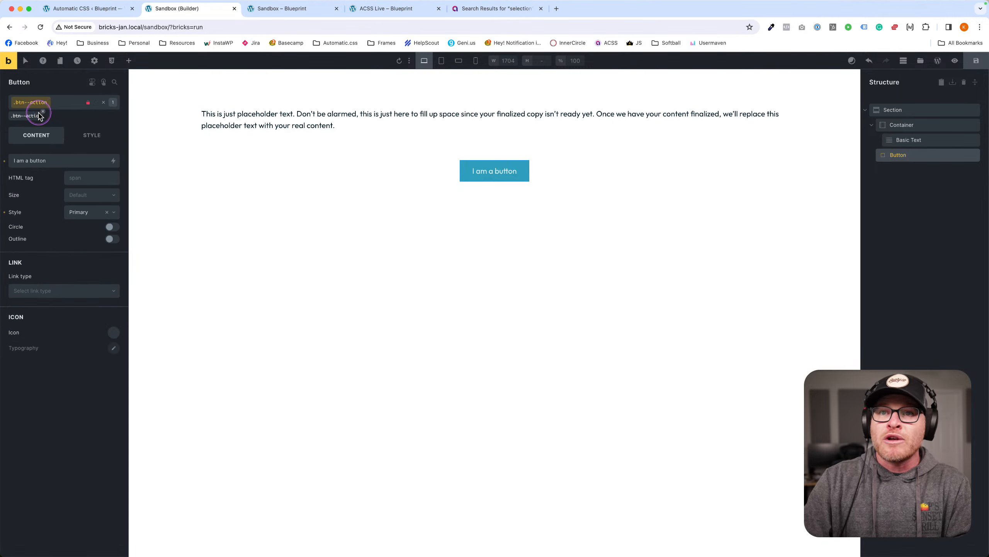
Replace .btn--action with .btn--black and add the .btn--s size class.
{"action": "left_click", "coordinate": [42, 112]}
{"action": "left_click", "coordinate": [51, 103]}
{"action": "type", "text": "bt"}
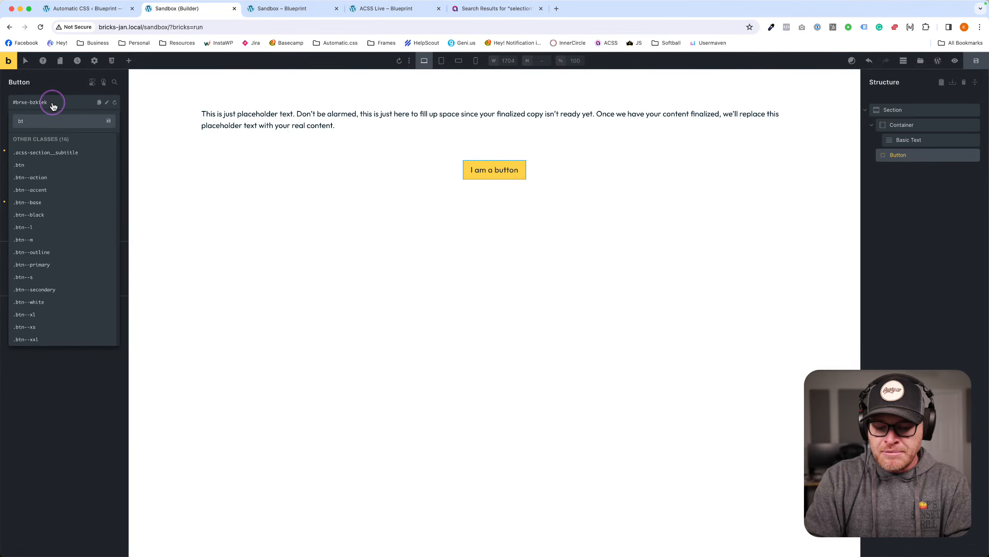
{"action": "type", "text": "n--black"}
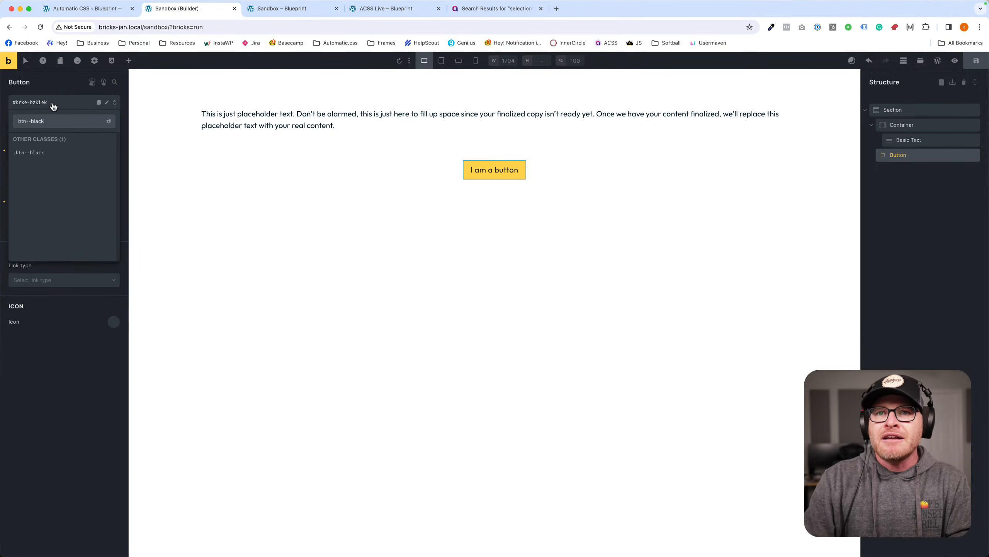
{"action": "key", "text": "Return"}
{"action": "left_click", "coordinate": [53, 105]}
{"action": "type", "text": "btn--s"}
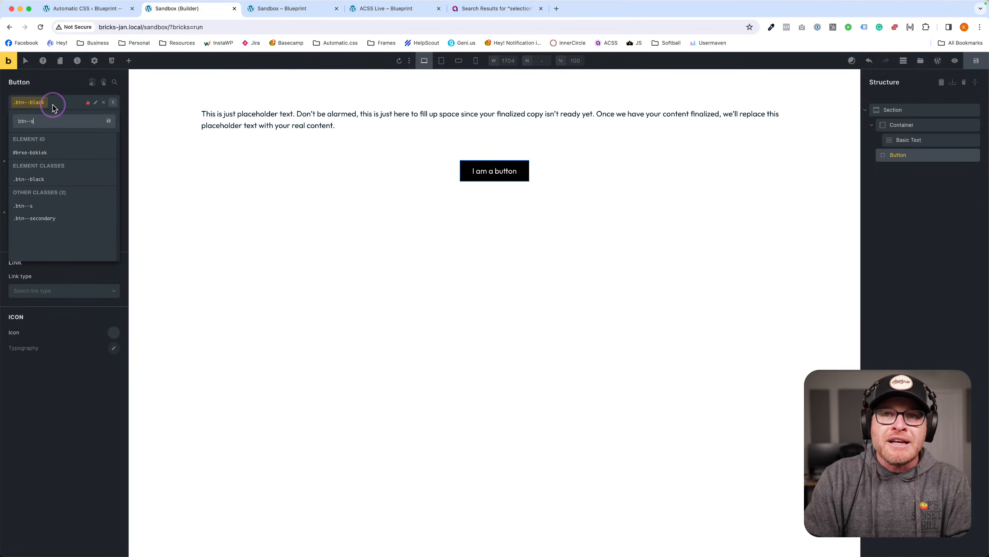
{"action": "key", "text": "Return"}
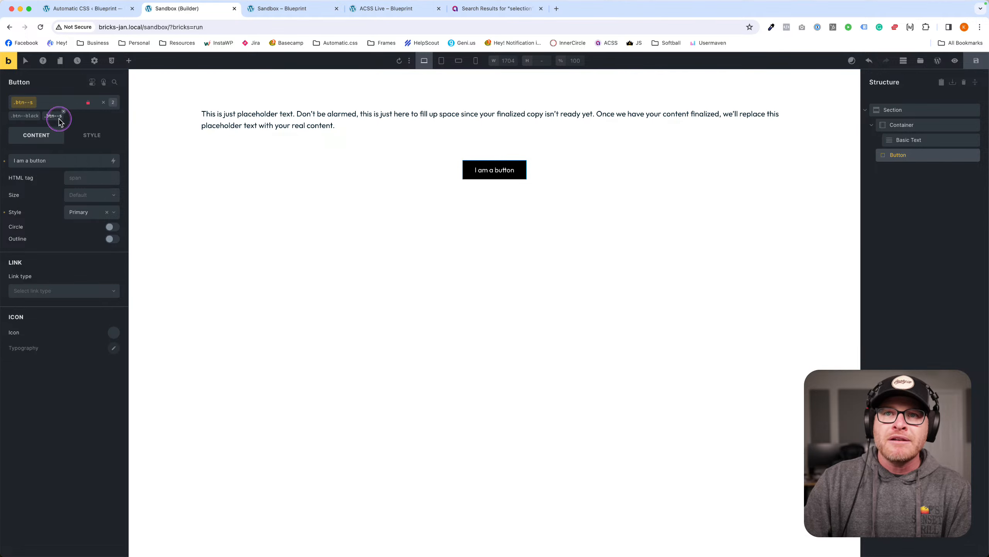
Swap .btn--s for .btn--xl, then replace it with .btn--outline.
{"action": "left_click", "coordinate": [63, 111]}
{"action": "left_click", "coordinate": [44, 106]}
{"action": "type", "text": "btn--xl"}
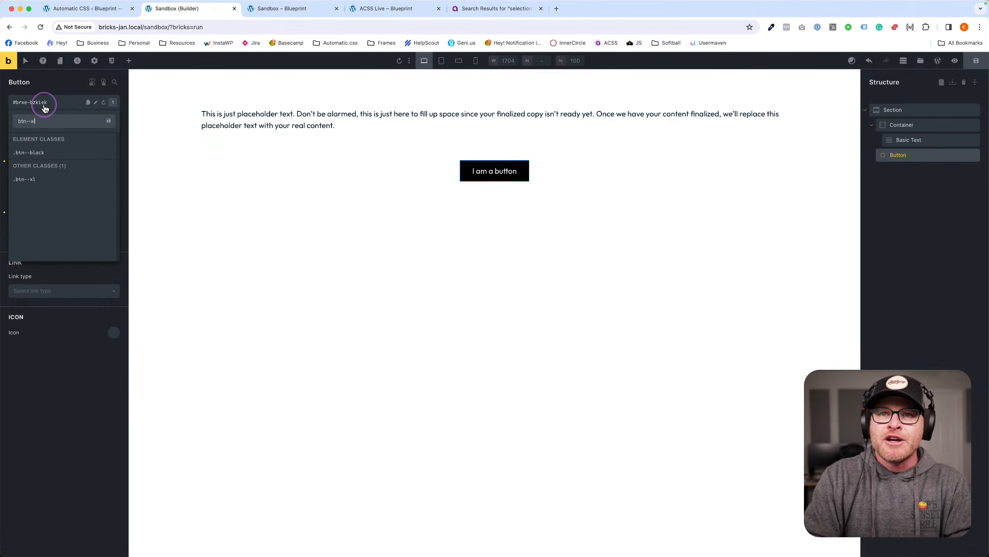
{"action": "key", "text": "Return"}
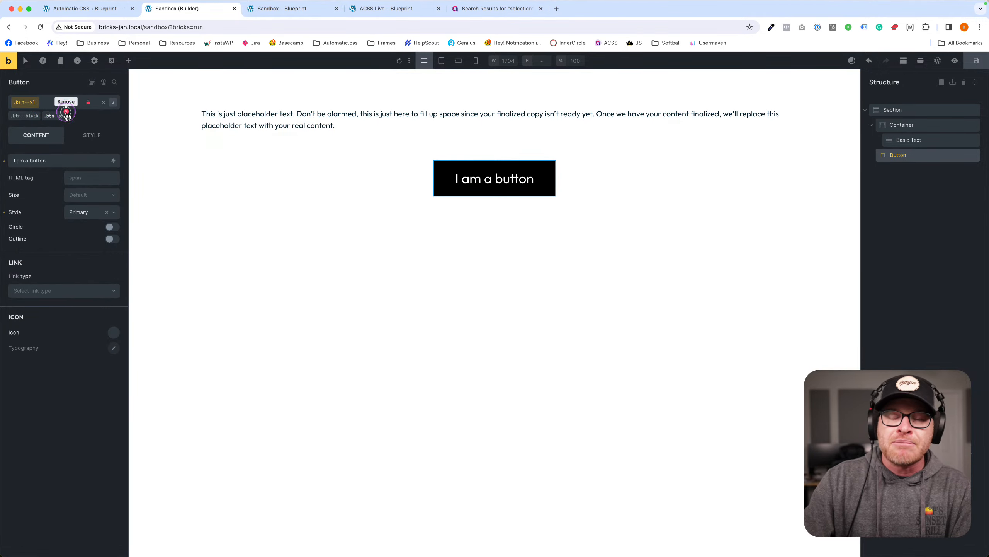
{"action": "left_click", "coordinate": [66, 112]}
{"action": "left_click", "coordinate": [60, 103]}
{"action": "type", "text": "btn--opu"}
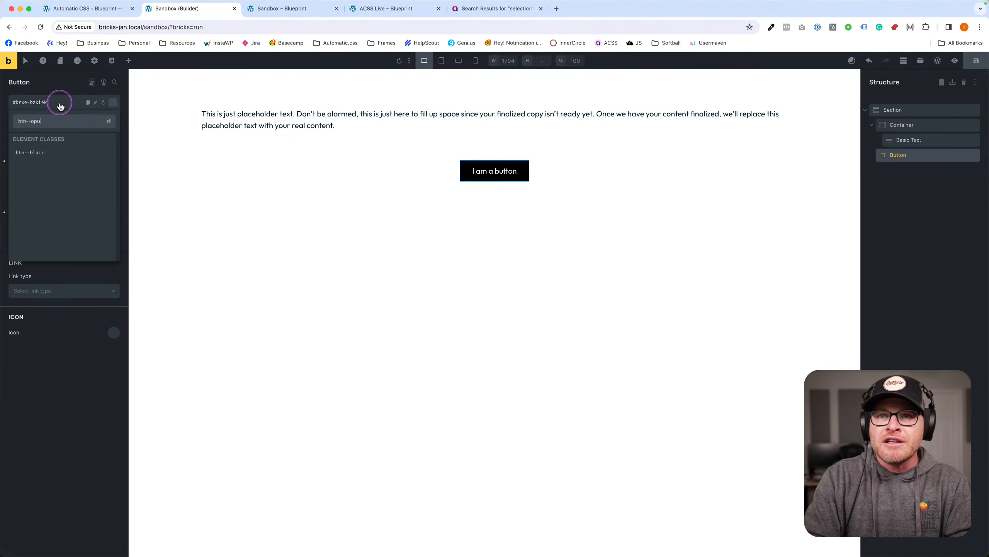
{"action": "key", "text": "BackSpace"}
{"action": "key", "text": "BackSpace"}
{"action": "type", "text": "utline"}
{"action": "key", "text": "Return"}
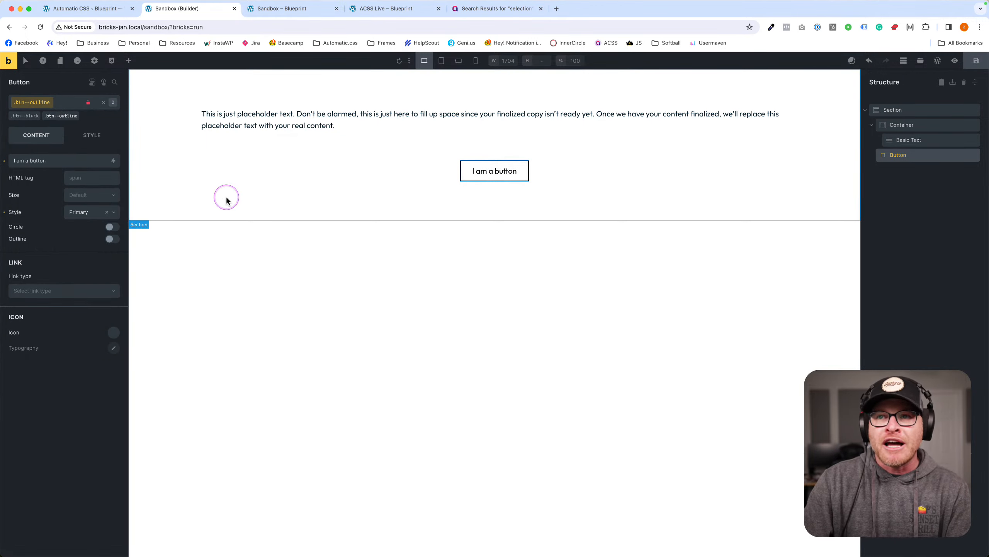
Select the section and delete the outlined button from it.
{"action": "left_click", "coordinate": [226, 195]}
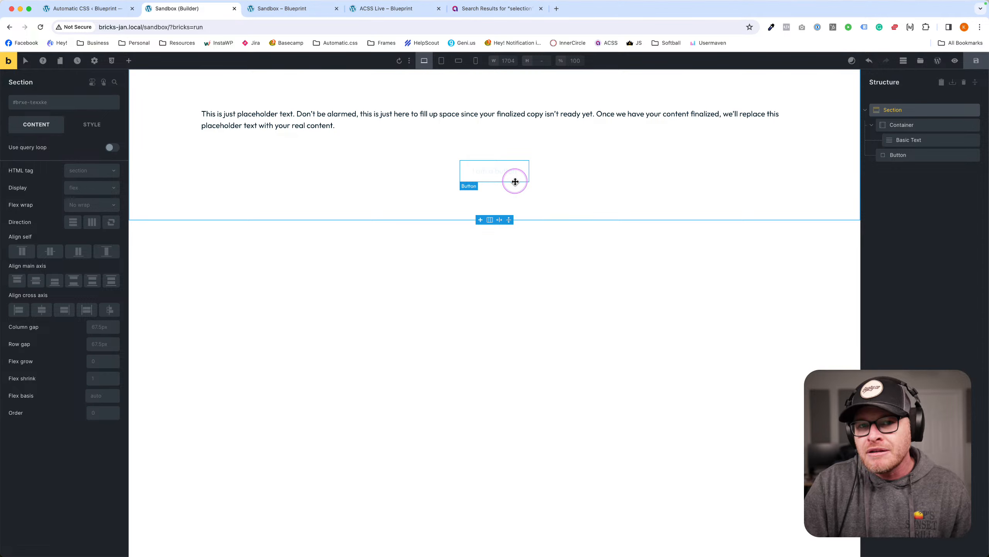
{"action": "left_click", "coordinate": [491, 176]}
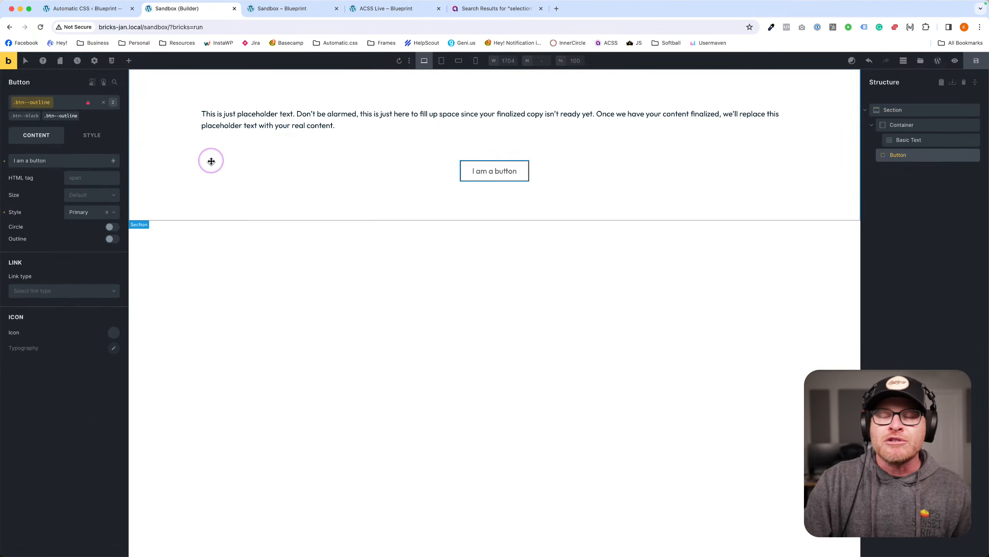
{"action": "left_click", "coordinate": [412, 176]}
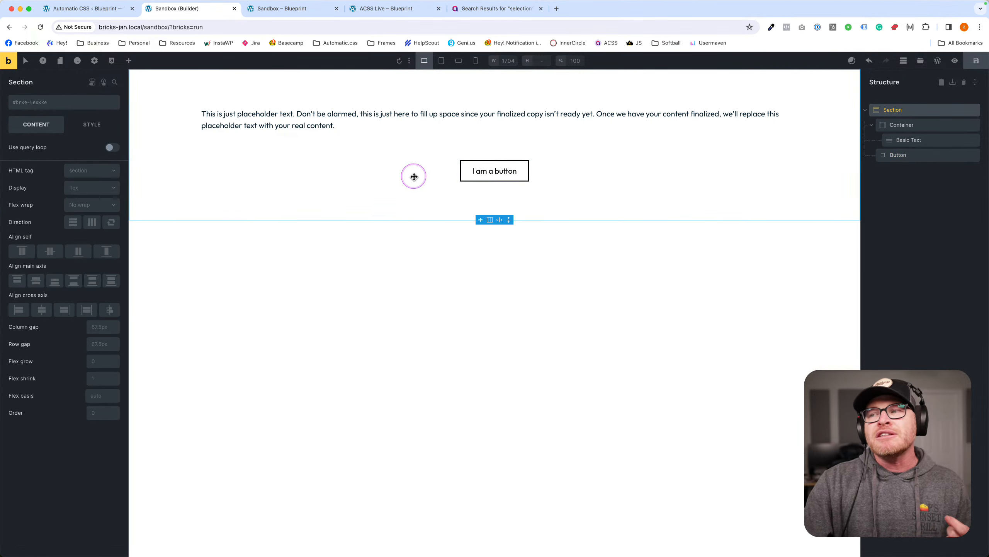
{"action": "left_click", "coordinate": [974, 154]}
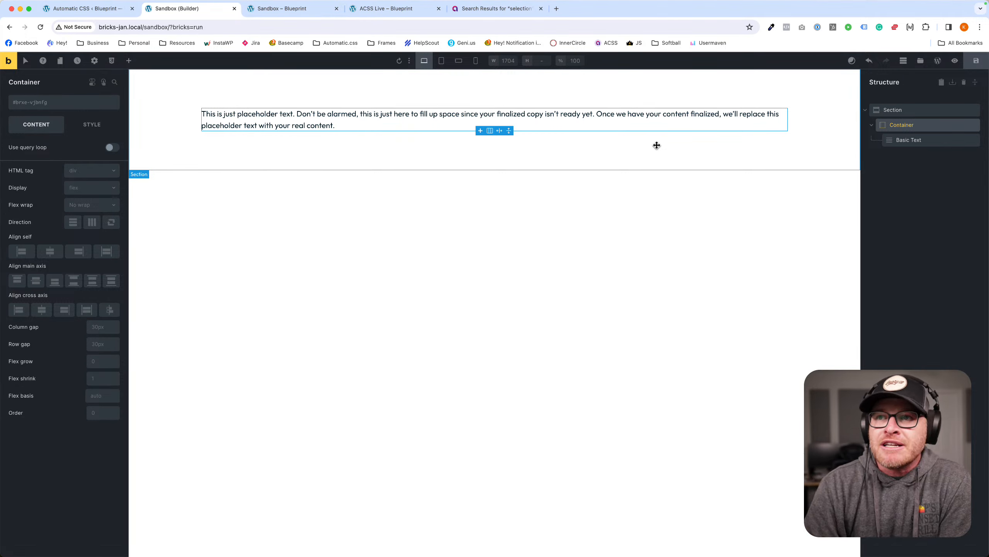
Add the bg--action class to the section and remove .bg--action-ultra-dark.
{"action": "left_click", "coordinate": [341, 98]}
{"action": "left_click", "coordinate": [77, 103]}
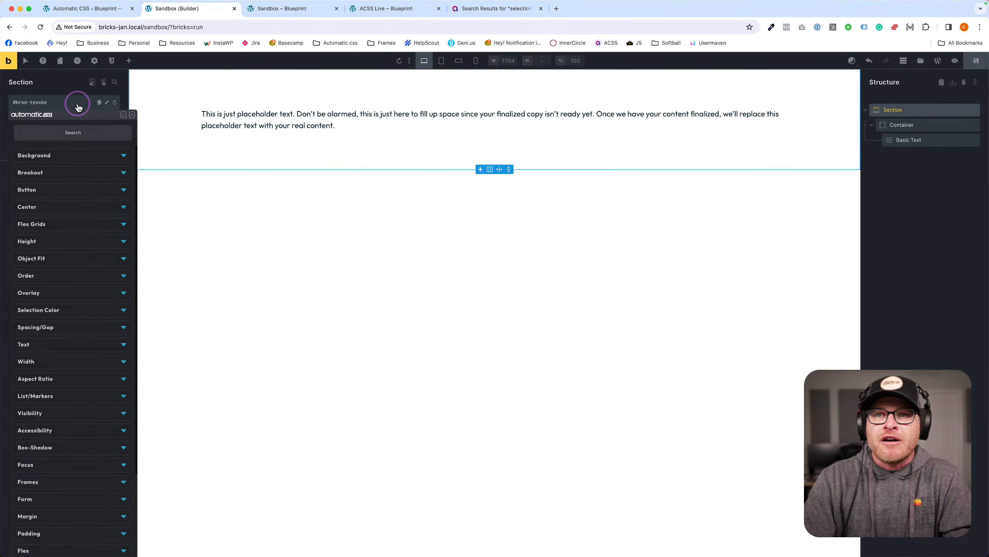
{"action": "type", "text": "bg"}
{"action": "left_click", "coordinate": [22, 184]}
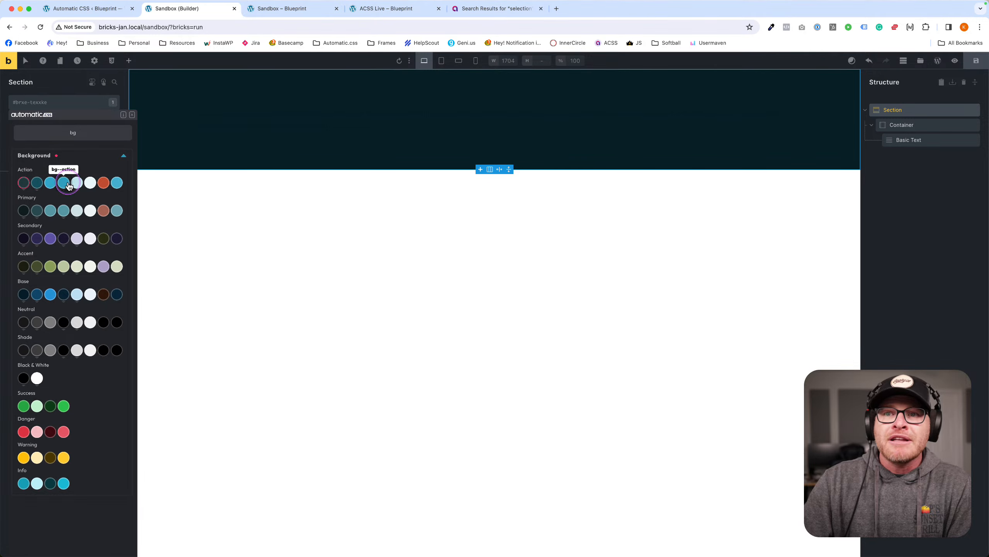
{"action": "left_click", "coordinate": [64, 182]}
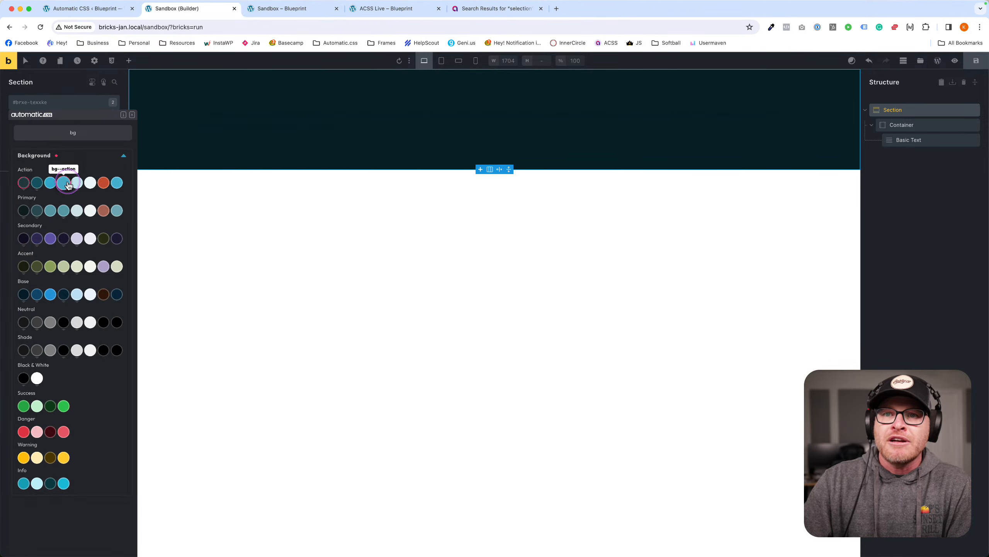
{"action": "left_click", "coordinate": [132, 114]}
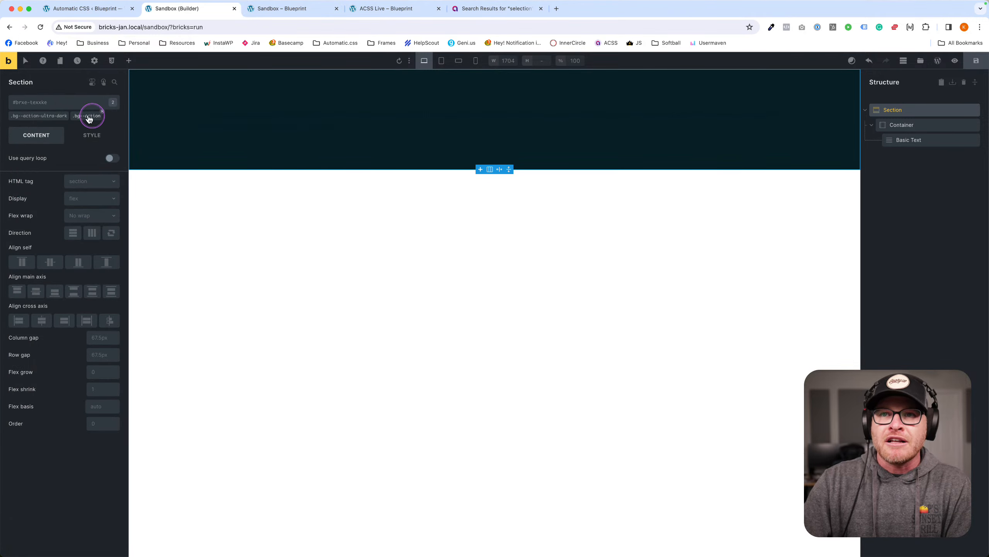
{"action": "left_click", "coordinate": [68, 112]}
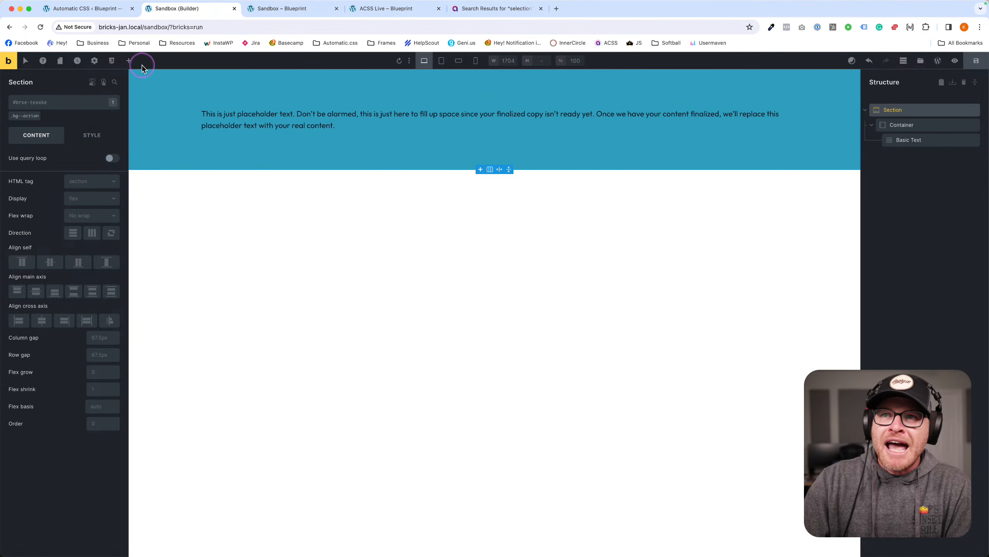
Add a new Button element and apply the .btn--action class.
{"action": "left_click", "coordinate": [128, 61]}
{"action": "type", "text": "buytt"}
{"action": "key", "text": "BackSpace"}
{"action": "key", "text": "BackSpace"}
{"action": "key", "text": "BackSpace"}
{"action": "type", "text": "t"}
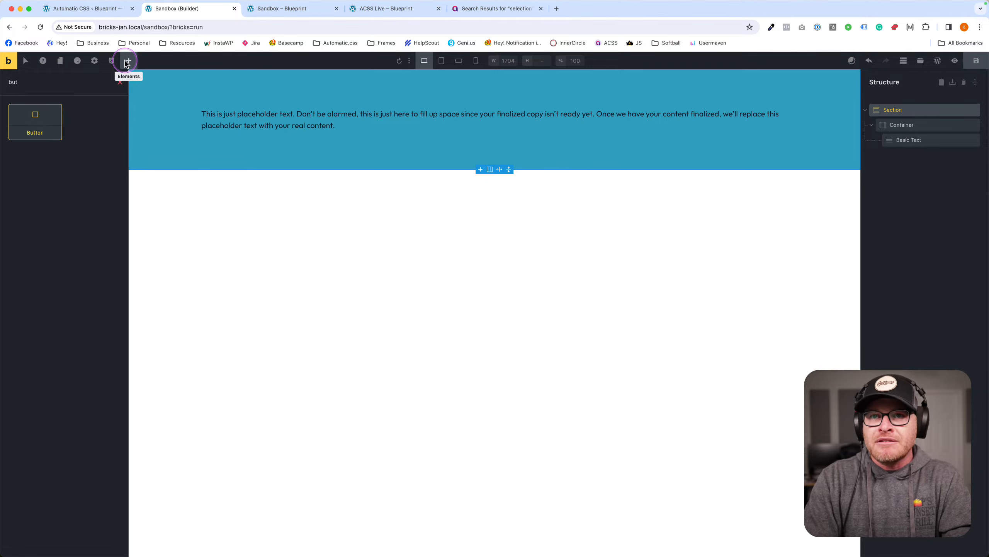
{"action": "key", "text": "Return"}
{"action": "left_click", "coordinate": [487, 171]}
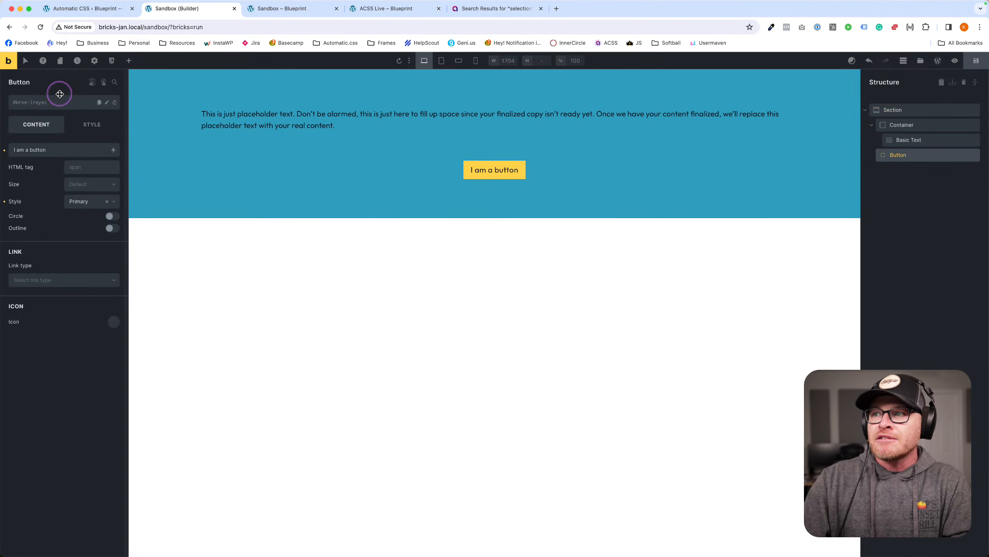
{"action": "left_click", "coordinate": [40, 102]}
{"action": "type", "text": "btn--action"}
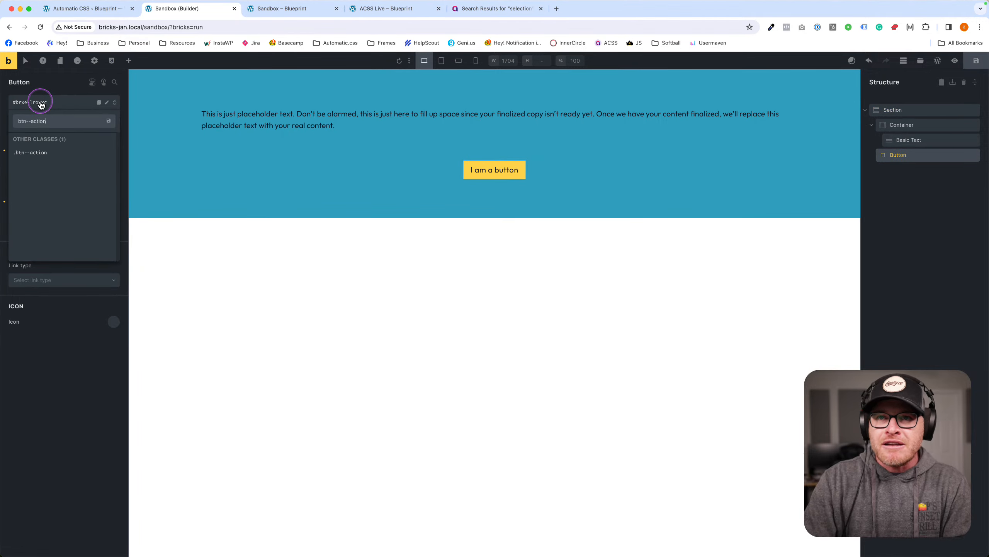
{"action": "key", "text": "Return"}
Replace the button's .btn--action class with .btn--black.
{"action": "left_click", "coordinate": [524, 199]}
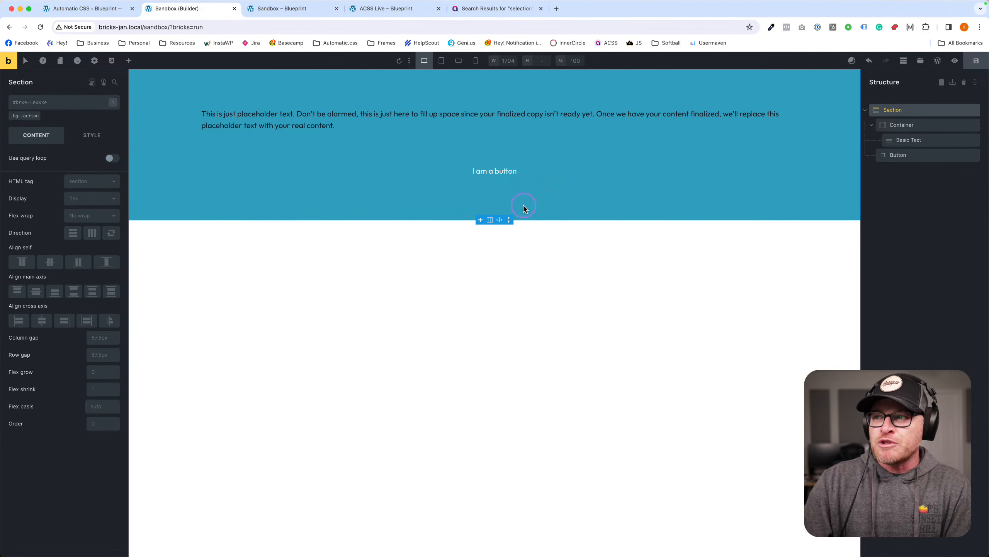
{"action": "left_click", "coordinate": [524, 168]}
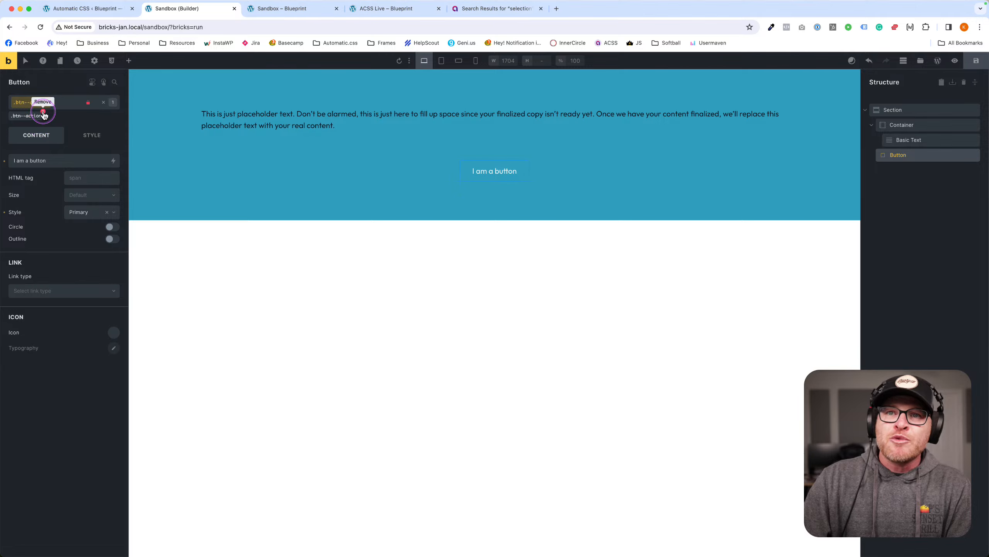
{"action": "left_click", "coordinate": [43, 112]}
{"action": "left_click", "coordinate": [43, 103]}
{"action": "type", "text": "bt"}
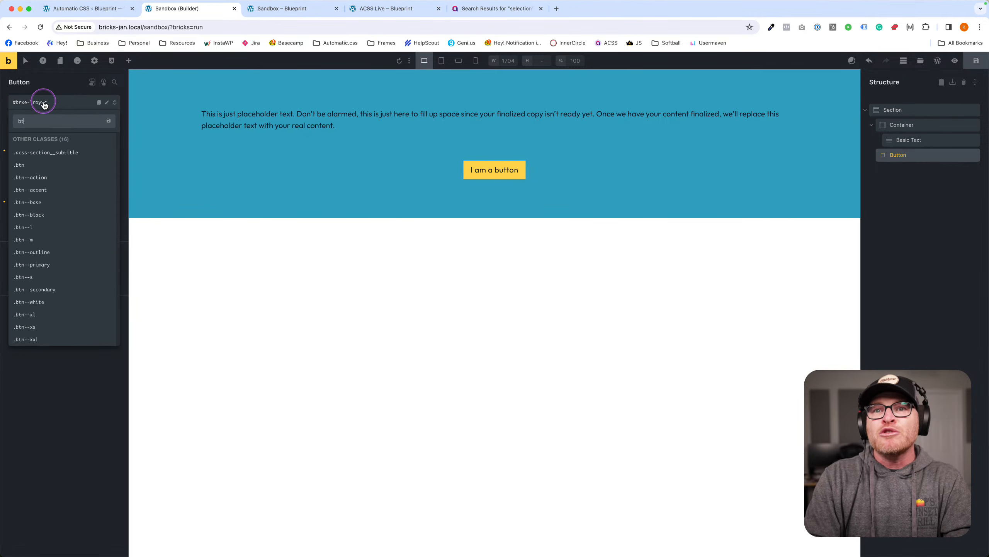
{"action": "type", "text": "n--black"}
{"action": "key", "text": "Return"}
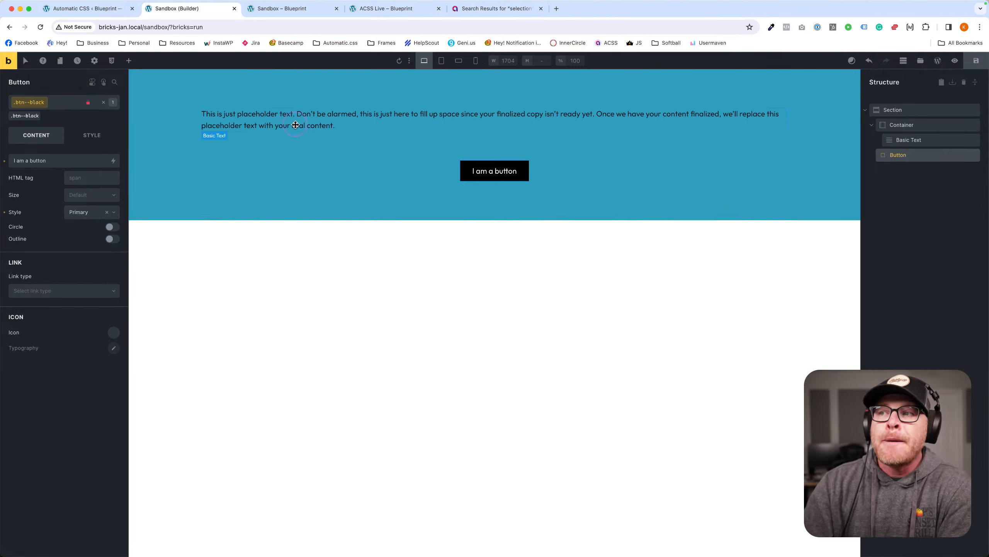
Delete the whole section and return to the Automatic.css settings.
{"action": "left_click", "coordinate": [405, 166]}
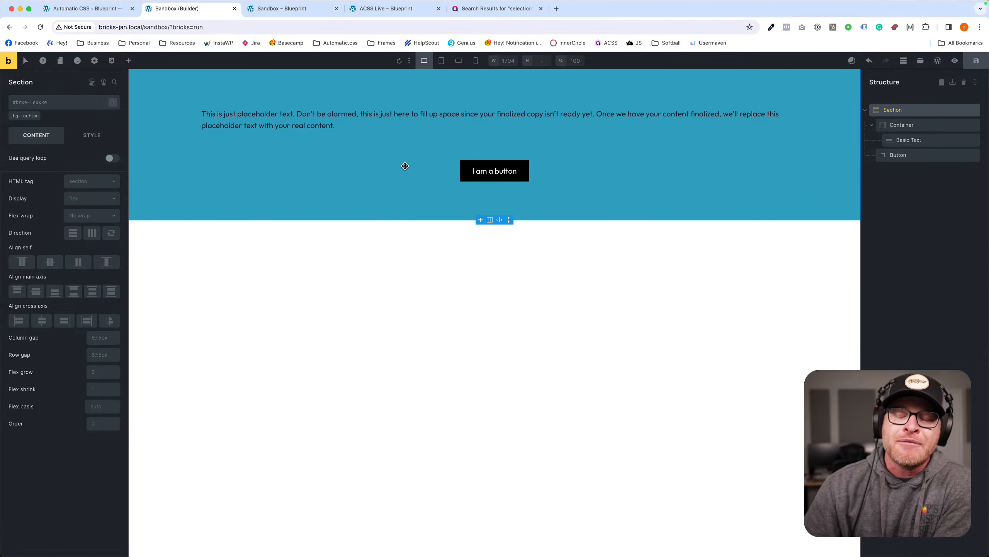
{"action": "left_click", "coordinate": [969, 109]}
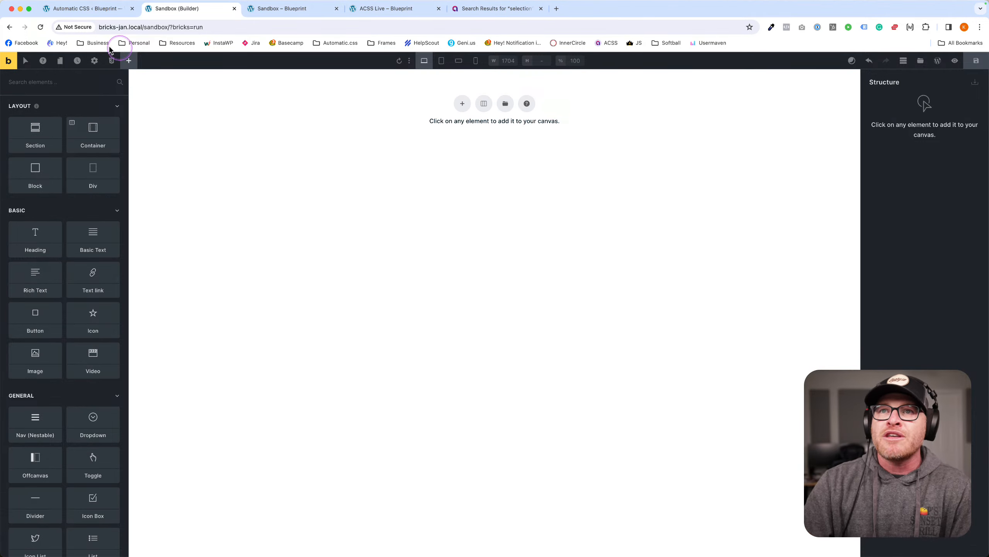
{"action": "left_click", "coordinate": [79, 14]}
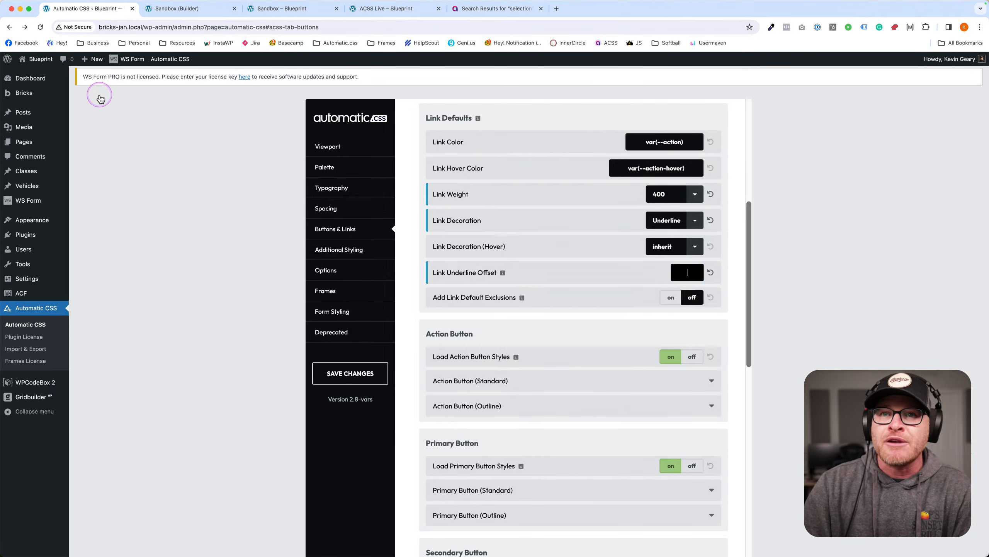
Create a new post titled 'Buttons' and insert a Buttons block via /but.
{"action": "left_click", "coordinate": [37, 112]}
{"action": "left_click", "coordinate": [126, 82]}
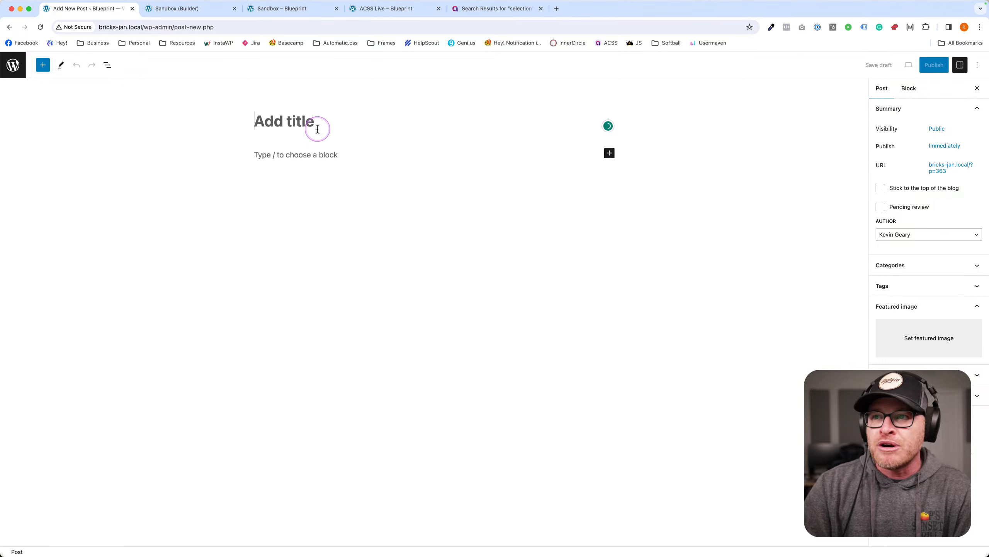
{"action": "type", "text": "Buttons"}
{"action": "key", "text": "Return"}
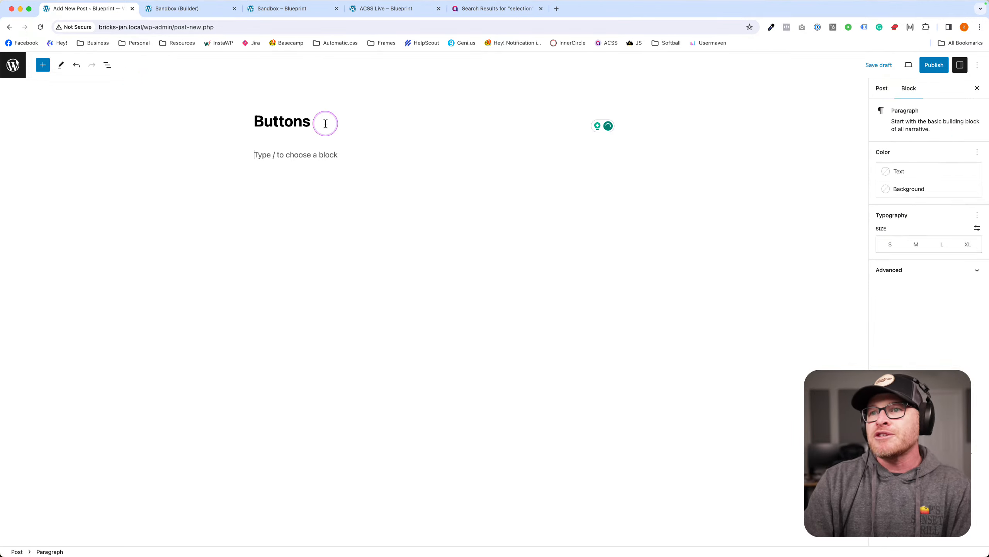
{"action": "type", "text": "/but"}
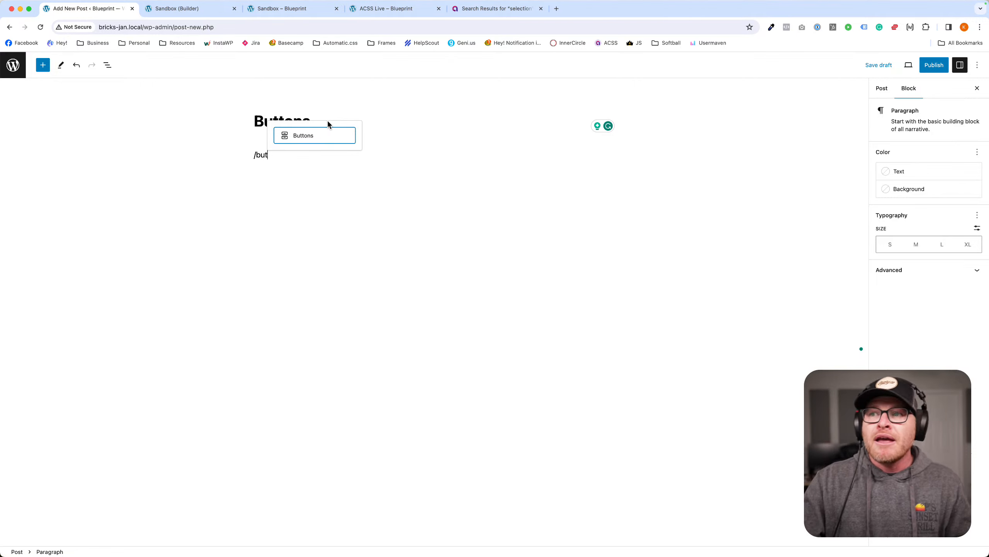
{"action": "left_click", "coordinate": [305, 134]}
{"action": "left_click", "coordinate": [301, 169]}
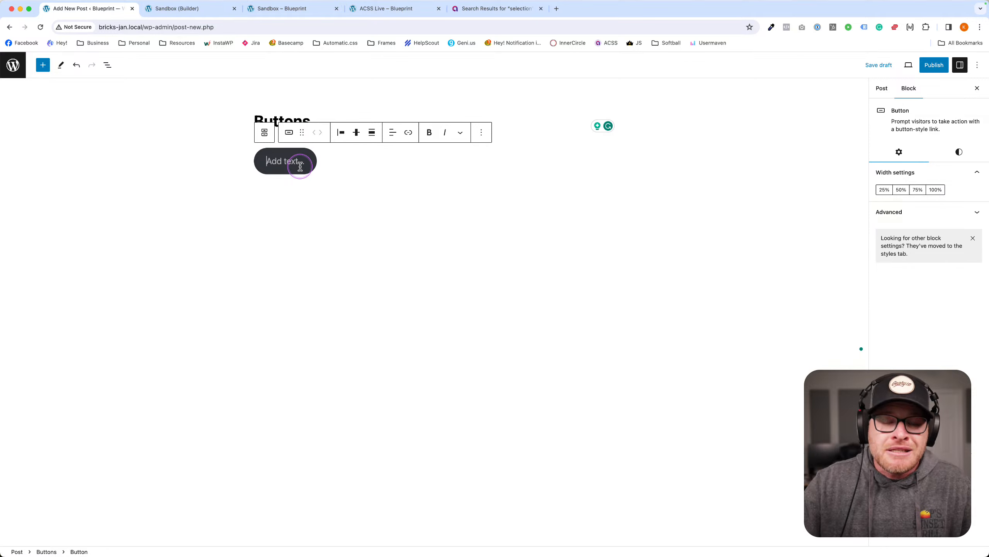
Duplicate the button in List View so the block holds two buttons.
{"action": "left_click", "coordinate": [107, 66]}
{"action": "left_click", "coordinate": [45, 126]}
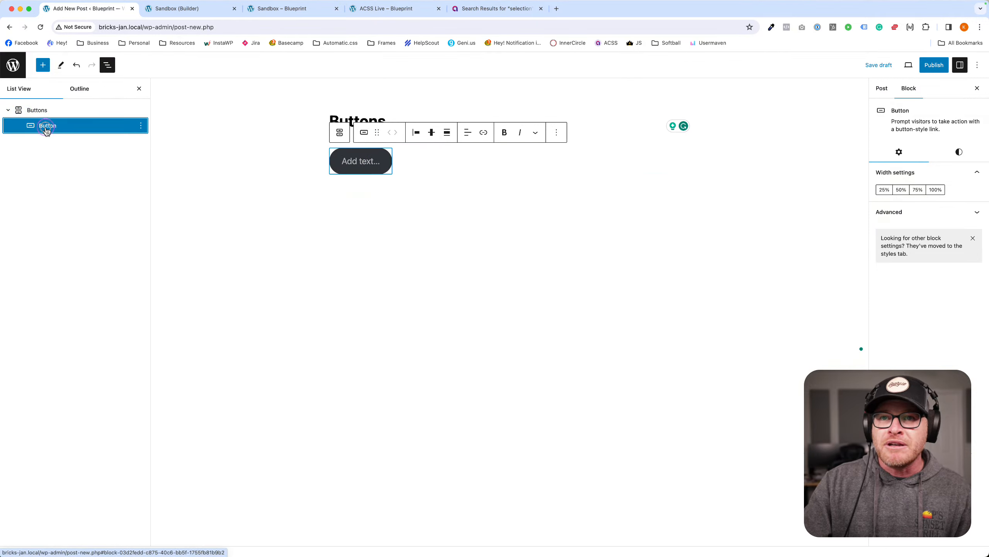
{"action": "key", "text": "super+shift+d"}
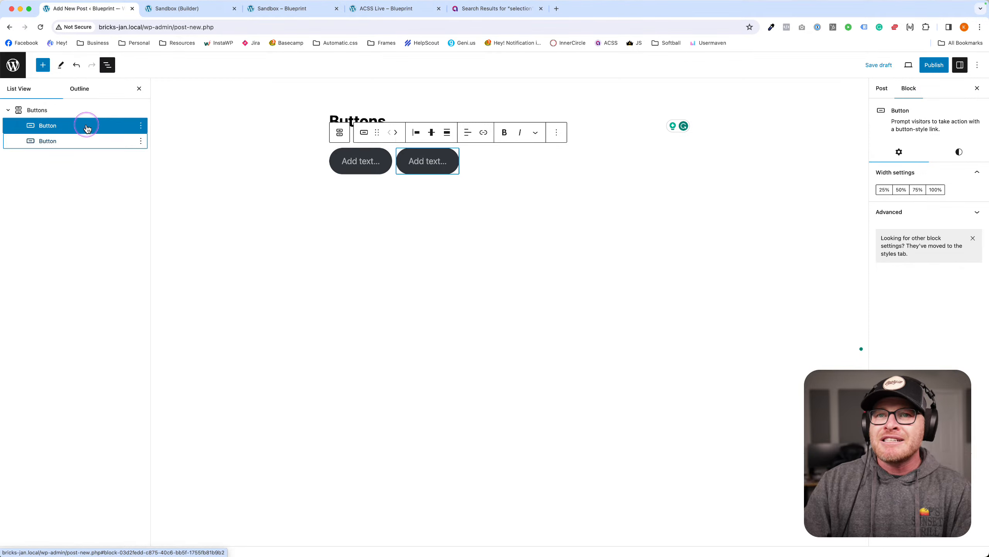
{"action": "key", "text": "super+d"}
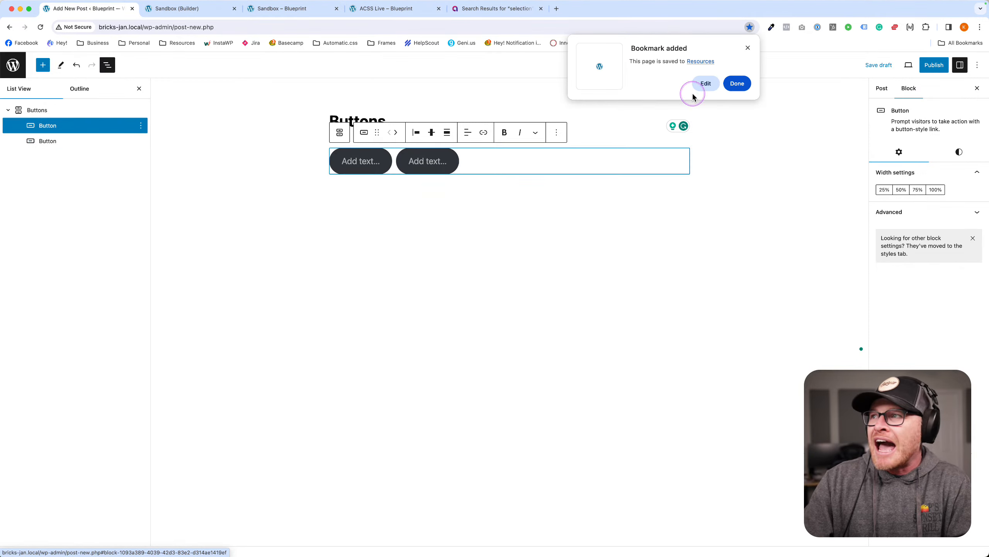
{"action": "key", "text": "Escape"}
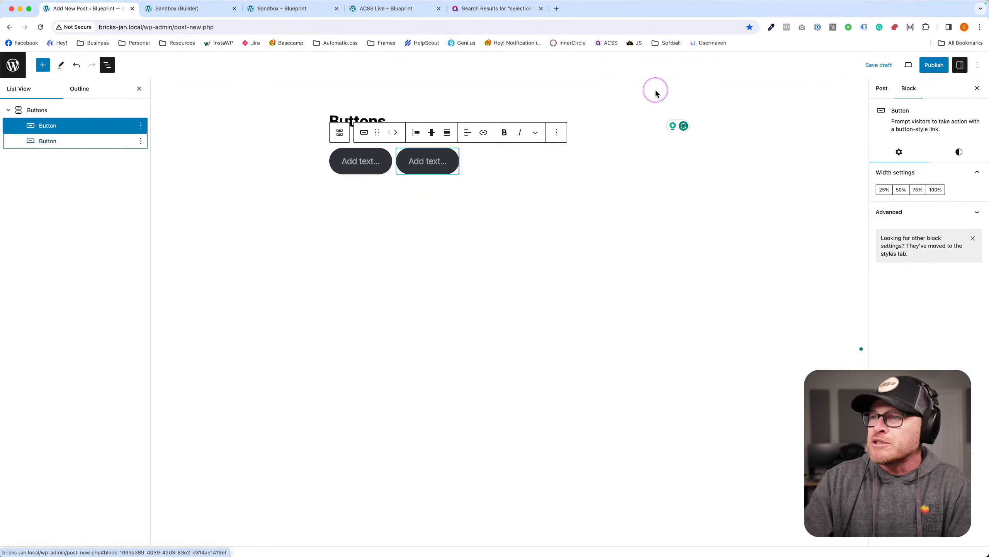
{"action": "left_click", "coordinate": [71, 118]}
{"action": "left_click", "coordinate": [74, 113]}
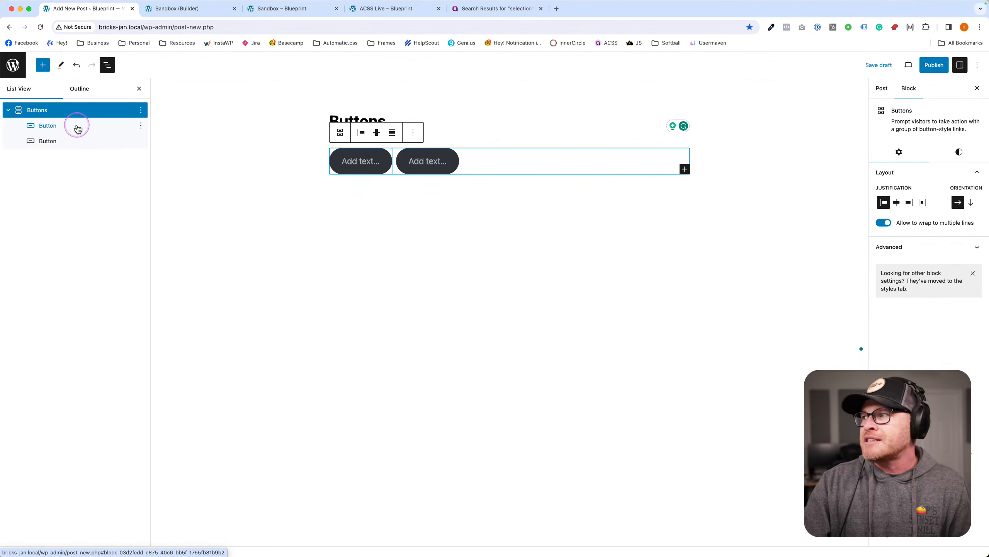
{"action": "left_click", "coordinate": [65, 126]}
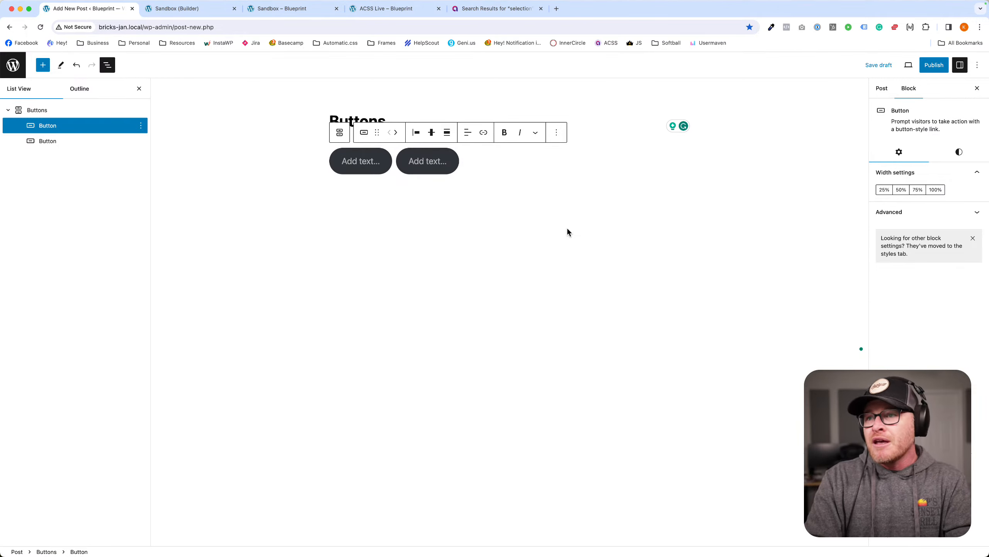
Label the first button 'Call to action' and check its style and Advanced settings.
{"action": "type", "text": "Call to action"}
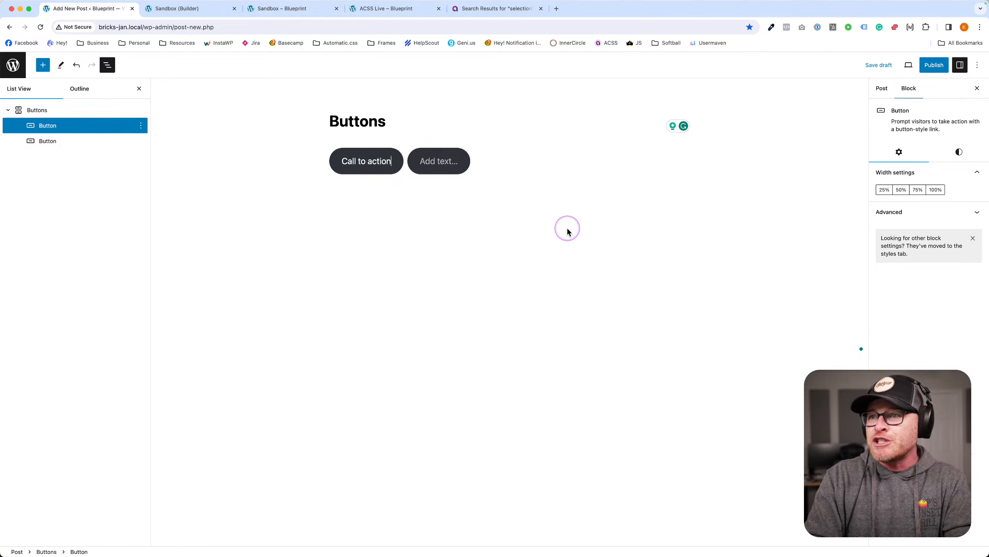
{"action": "left_click", "coordinate": [962, 153]}
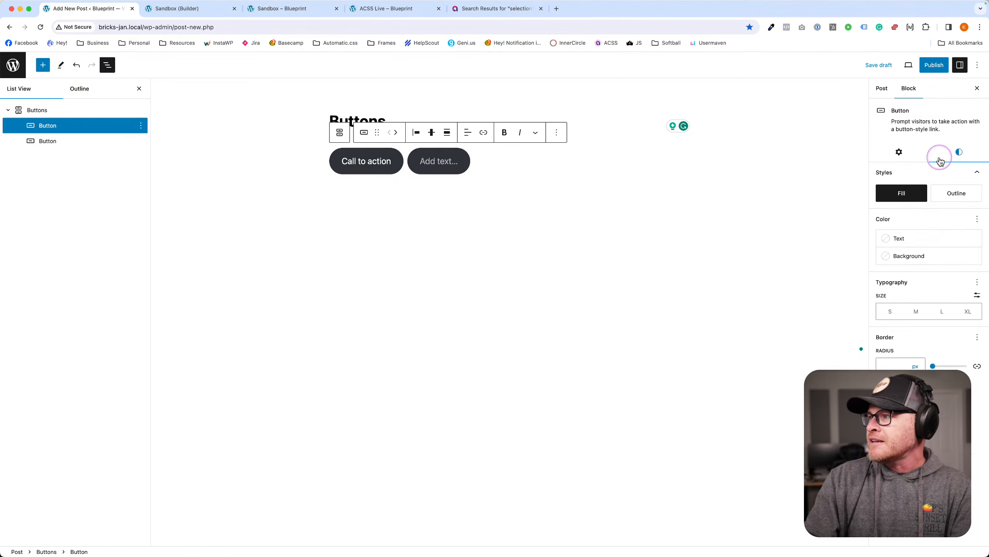
{"action": "left_click", "coordinate": [898, 152]}
{"action": "left_click", "coordinate": [931, 214]}
{"action": "left_click", "coordinate": [919, 393]}
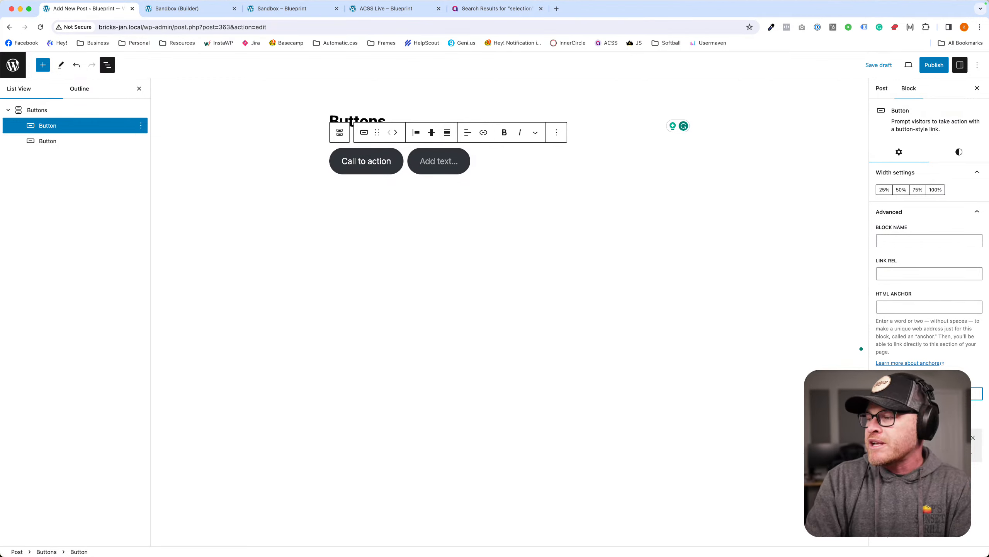
Publish the Buttons post and return to the admin posts list.
{"action": "left_click", "coordinate": [935, 65]}
{"action": "left_click", "coordinate": [887, 72]}
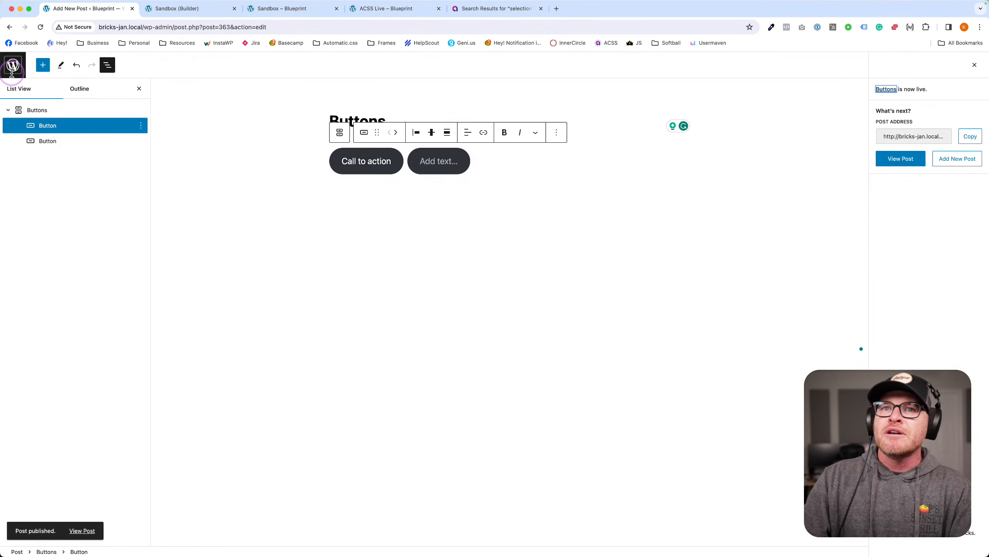
{"action": "left_click", "coordinate": [976, 64]}
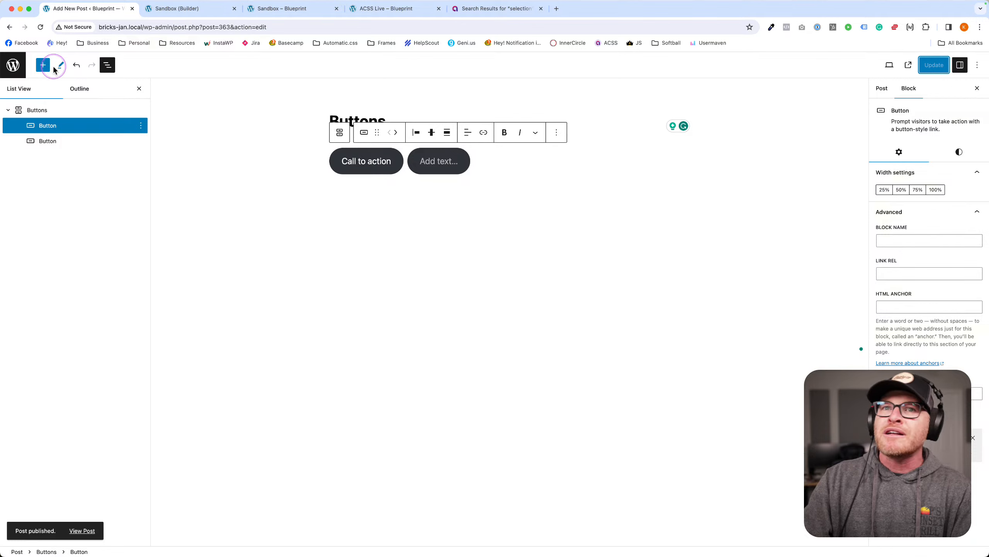
{"action": "left_click", "coordinate": [13, 64], "text": "super"}
{"action": "left_click", "coordinate": [176, 10]}
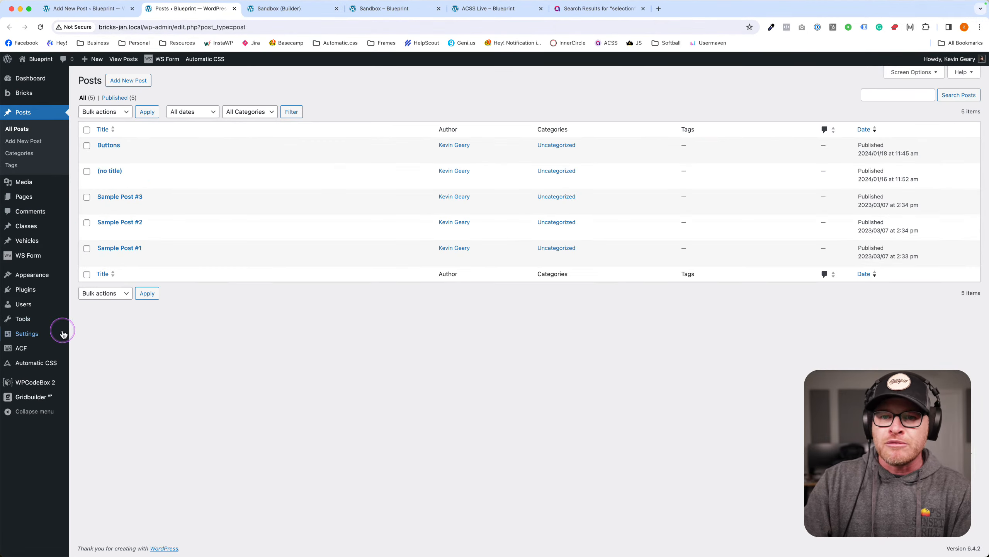
Review the Automatic.css Additional Styling and Options pages for the Gutenberg settings.
{"action": "left_click", "coordinate": [74, 363]}
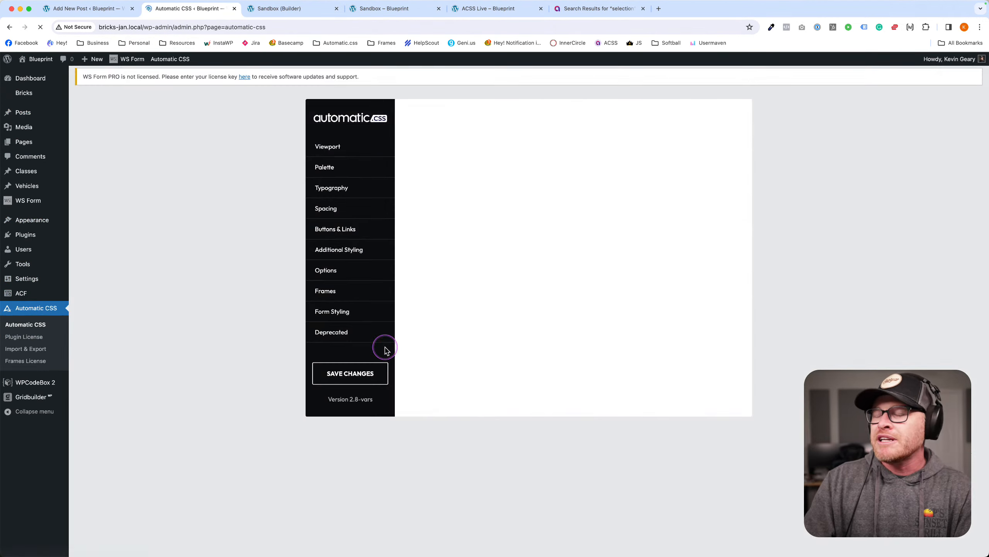
{"action": "left_click", "coordinate": [359, 246]}
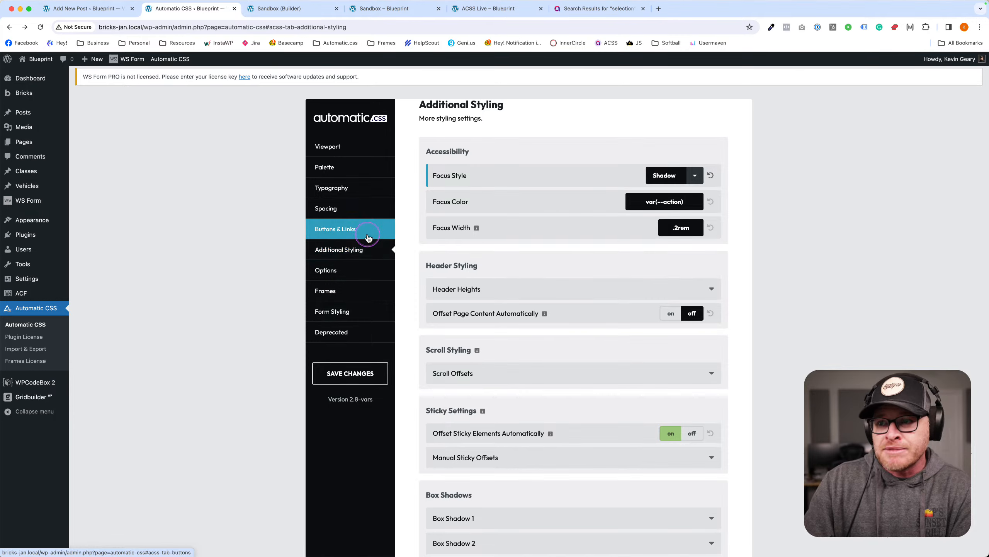
{"action": "left_click", "coordinate": [361, 270]}
{"action": "scroll", "coordinate": [676, 318], "scroll_direction": "down", "scroll_amount": 5}
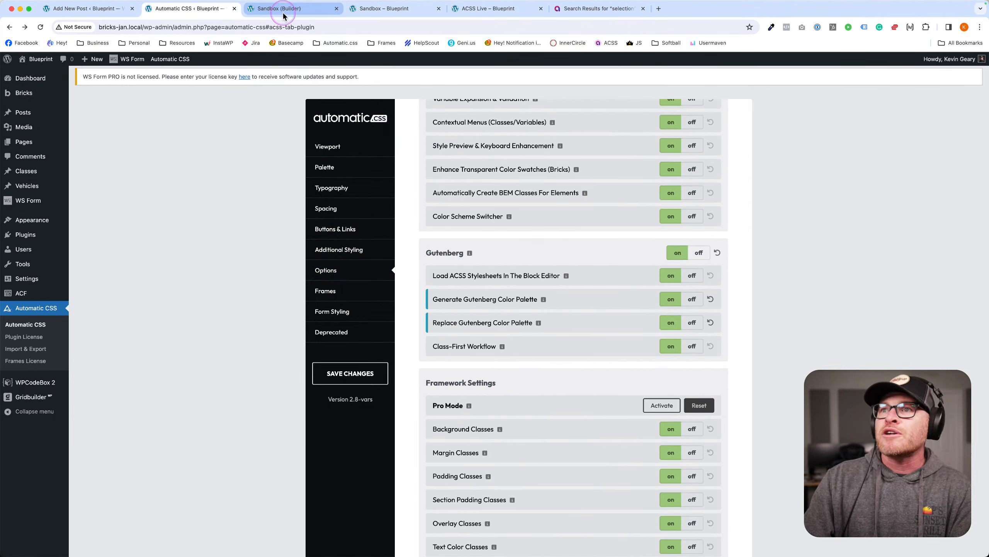
View the published Buttons post on the live site.
{"action": "left_click", "coordinate": [261, 10]}
{"action": "left_click", "coordinate": [422, 13]}
{"action": "left_click", "coordinate": [482, 14]}
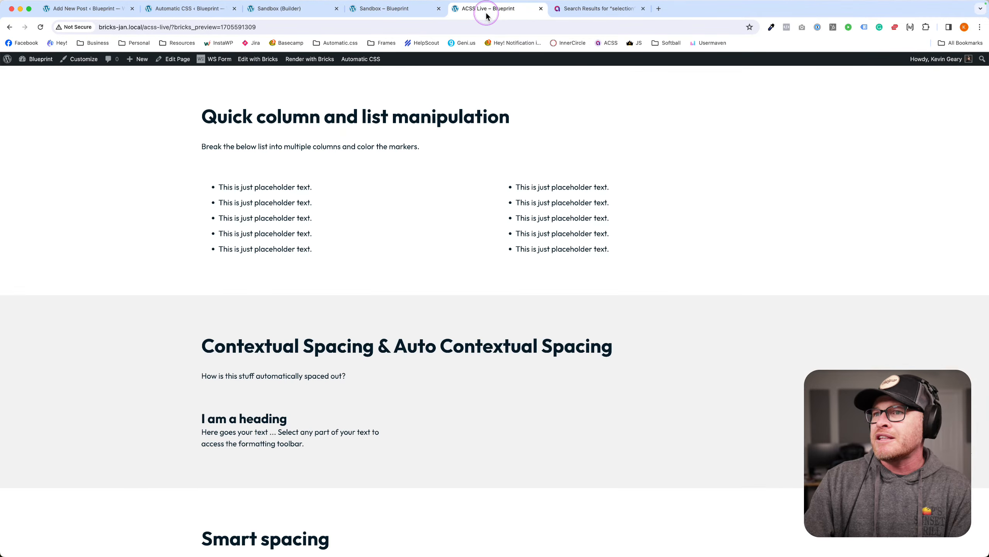
{"action": "left_click", "coordinate": [180, 12]}
{"action": "left_click", "coordinate": [105, 9]}
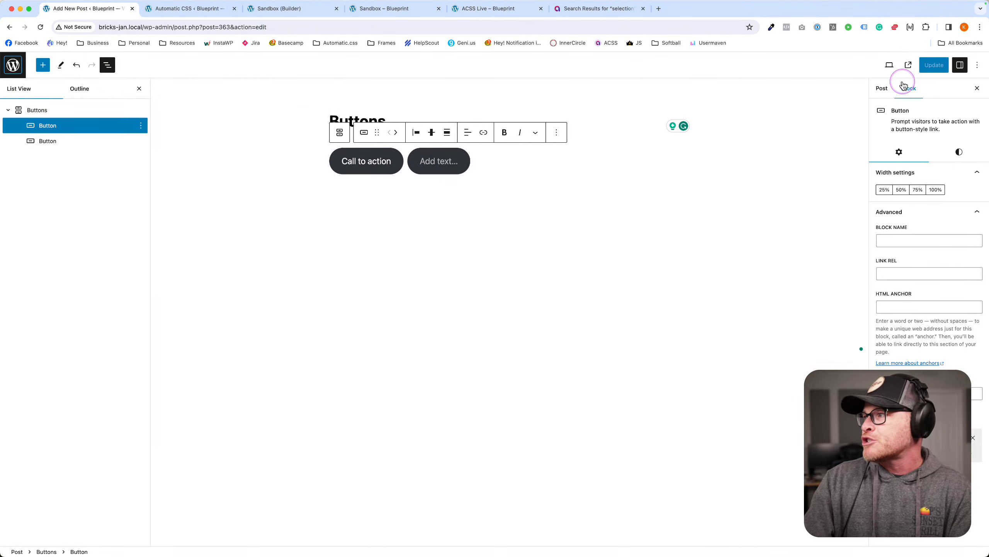
{"action": "left_click", "coordinate": [904, 64]}
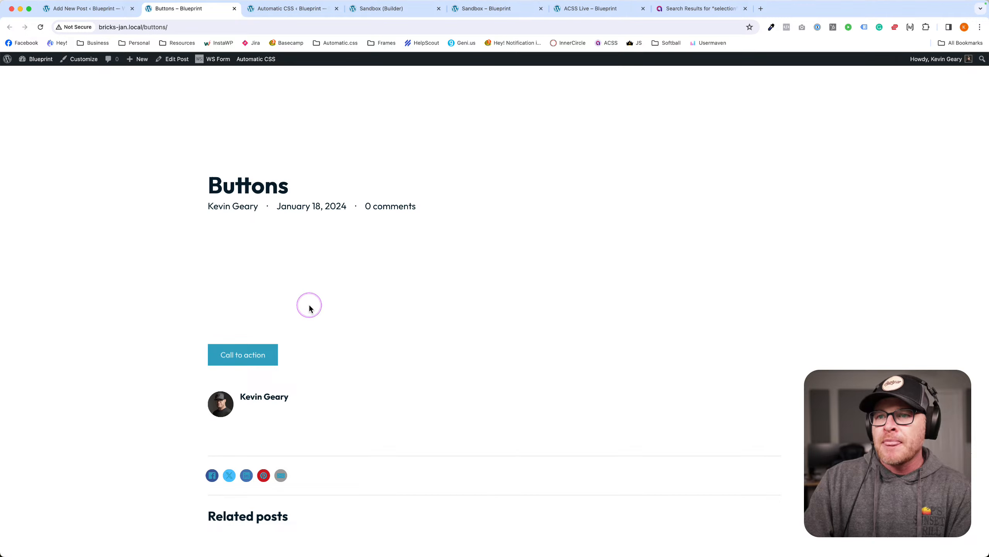
Select the parent Buttons group in List View, update the Buttons post, and return to the Automatic CSS settings.
{"action": "scroll", "coordinate": [290, 340], "scroll_direction": "down", "scroll_amount": 1}
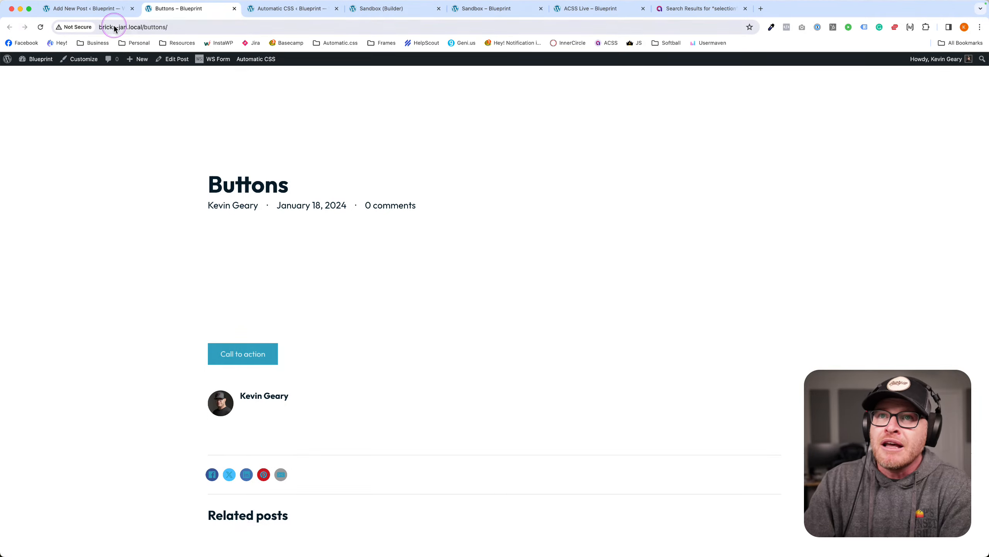
{"action": "left_click", "coordinate": [89, 9]}
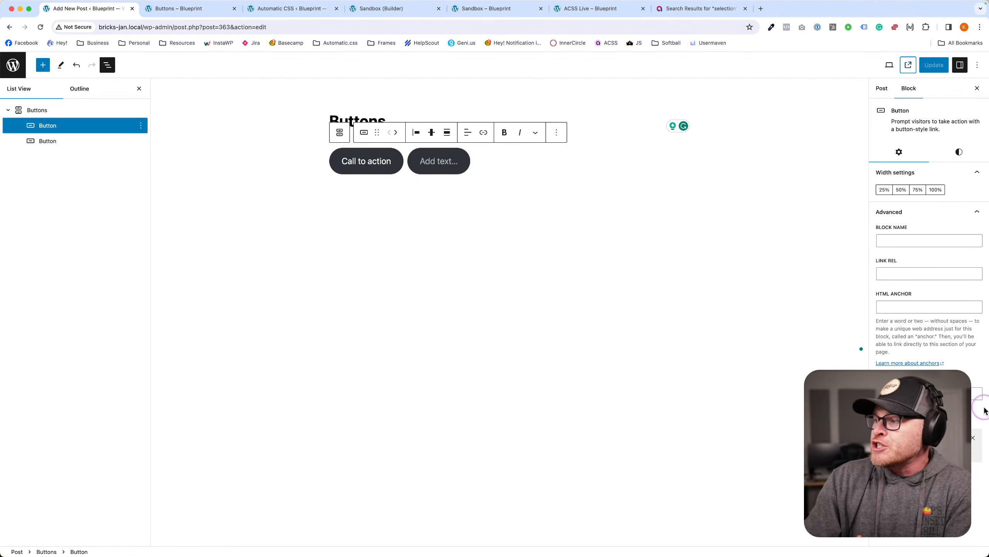
{"action": "left_click", "coordinate": [930, 393]}
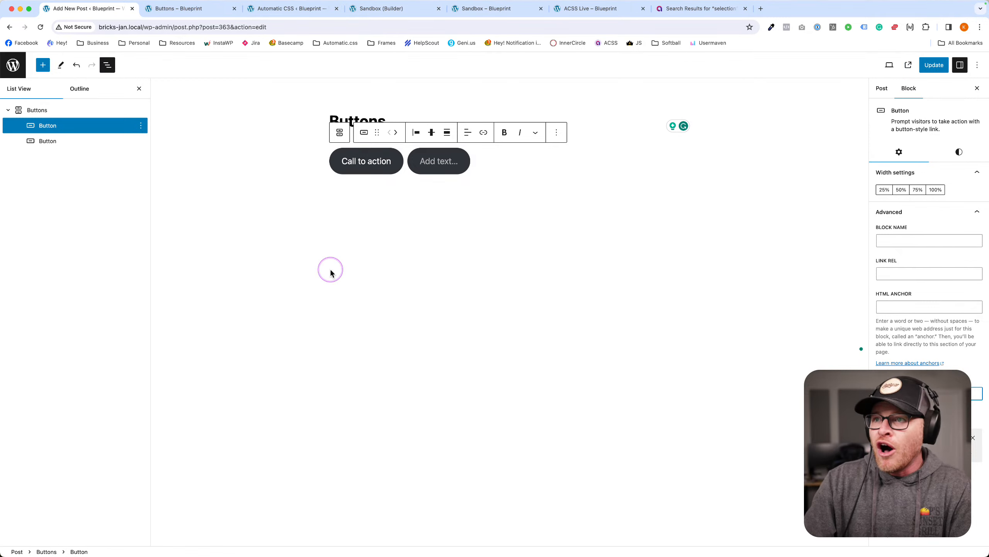
{"action": "left_click", "coordinate": [65, 110]}
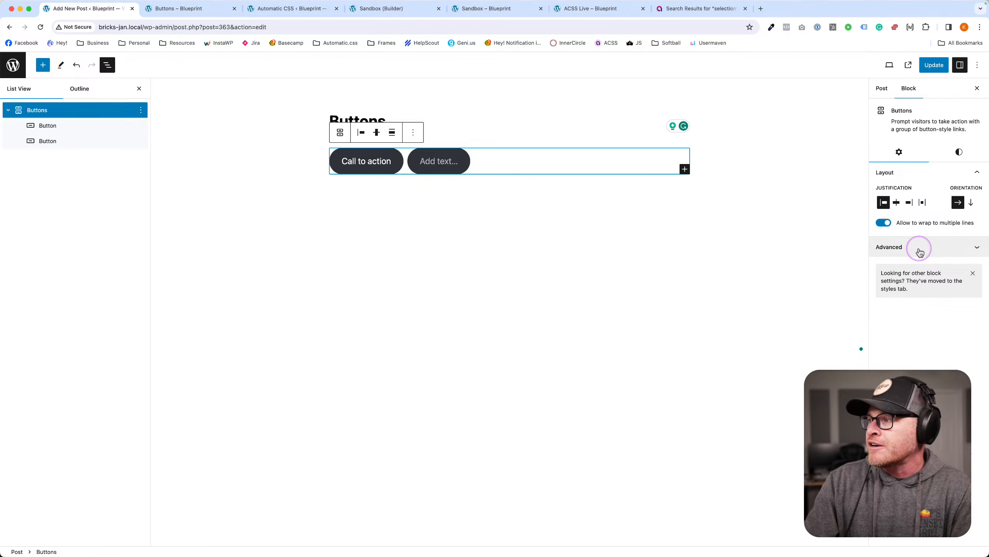
{"action": "left_click", "coordinate": [920, 251]}
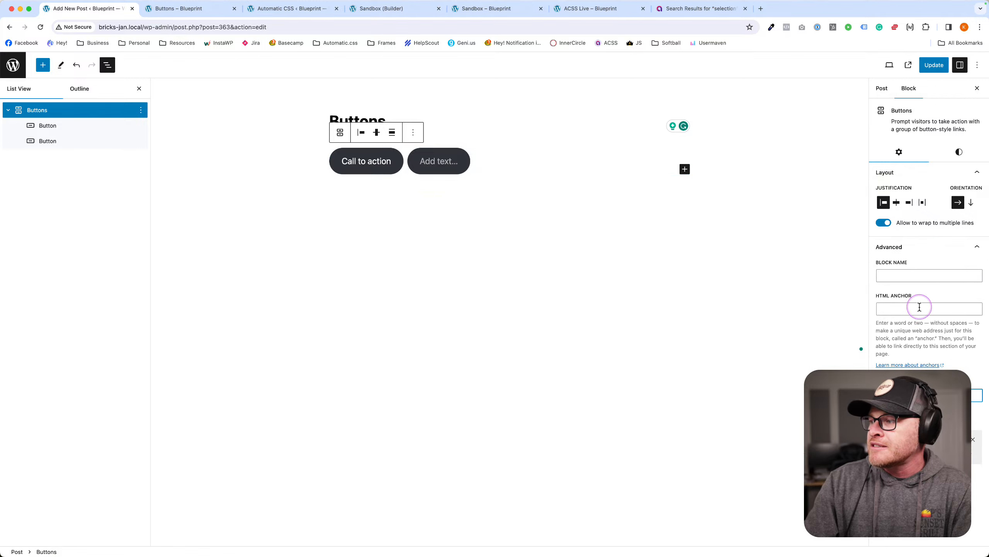
{"action": "left_click", "coordinate": [934, 65]}
{"action": "left_click", "coordinate": [289, 11]}
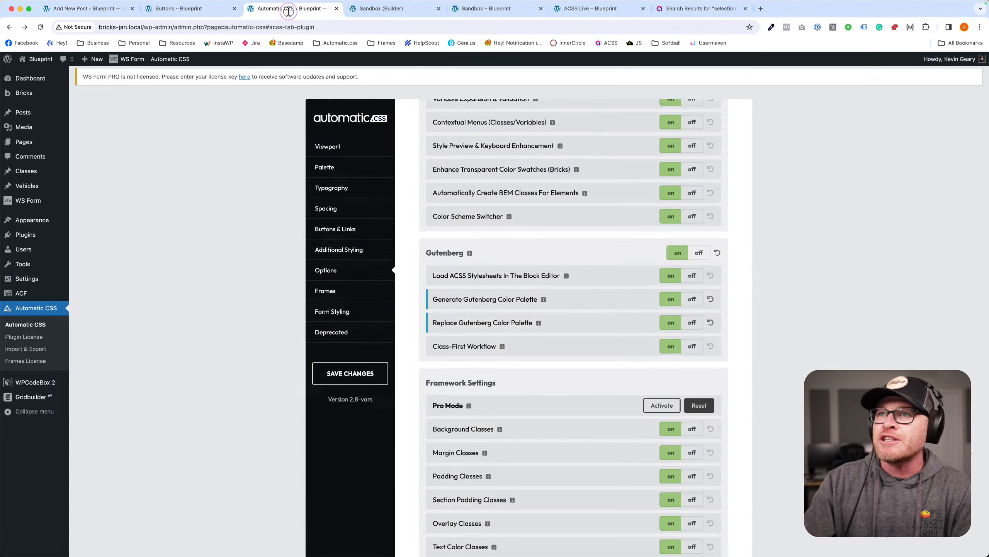
Check the Buttons front-end page, then reselect the parent Buttons group and update the post again.
{"action": "left_click", "coordinate": [221, 10]}
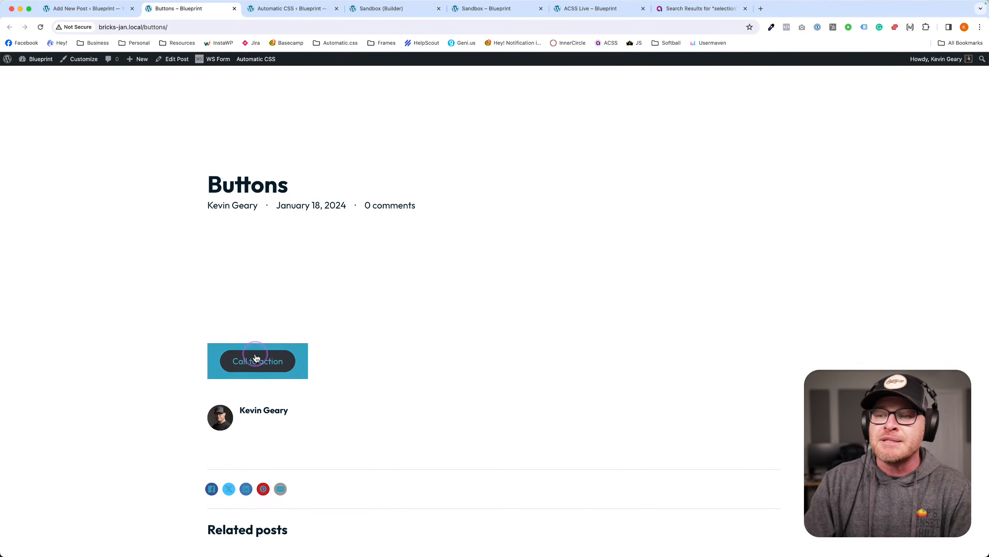
{"action": "left_click", "coordinate": [85, 5]}
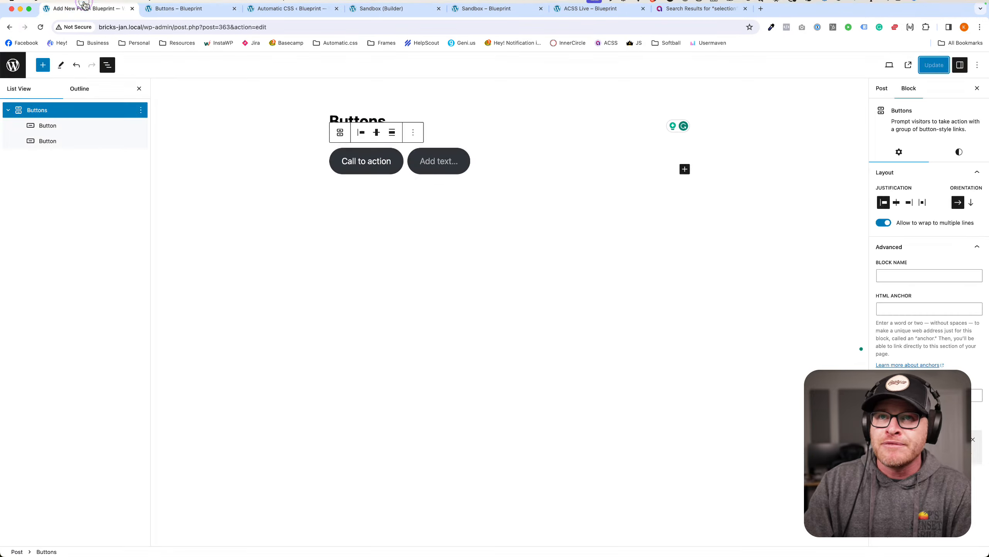
{"action": "left_click", "coordinate": [91, 131]}
{"action": "left_click", "coordinate": [129, 110]}
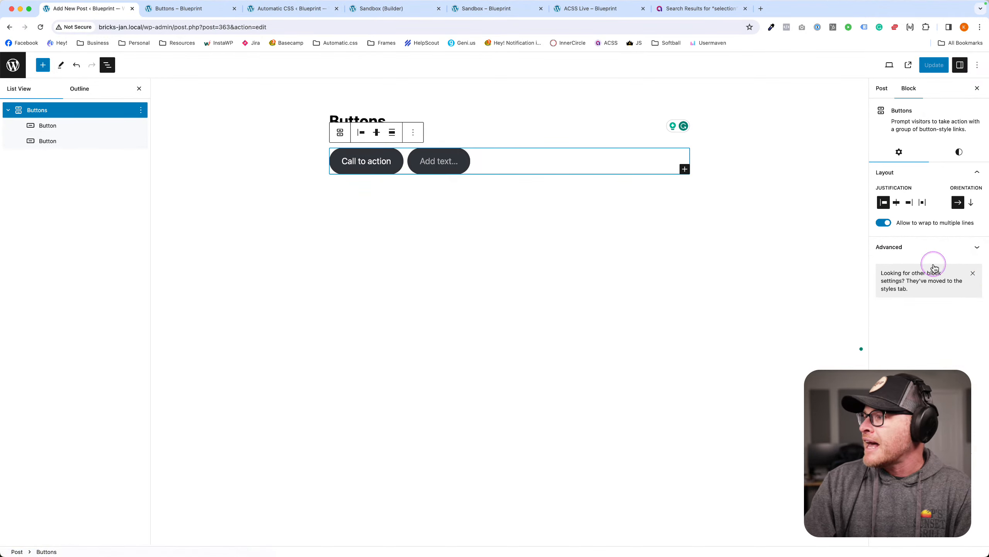
{"action": "left_click", "coordinate": [918, 250]}
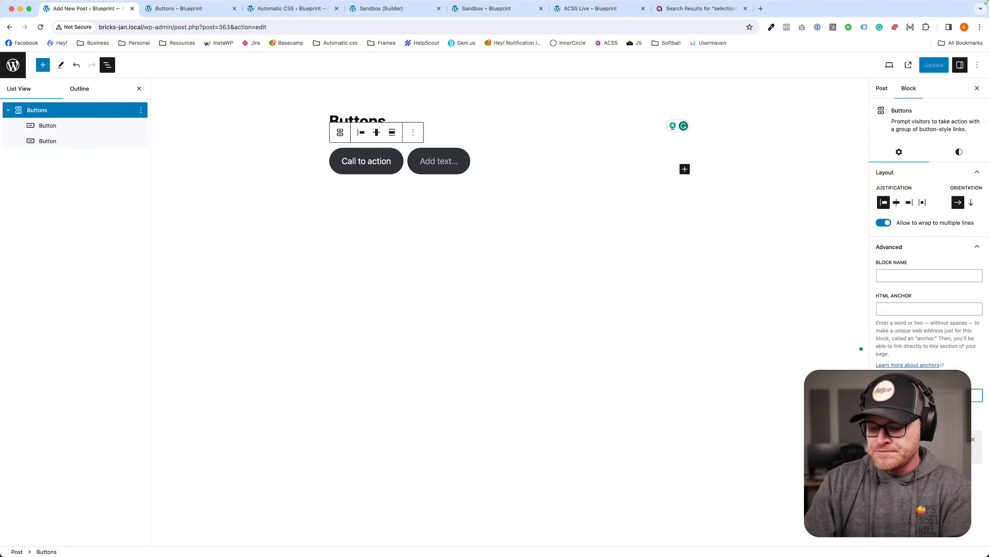
{"action": "left_click", "coordinate": [934, 65]}
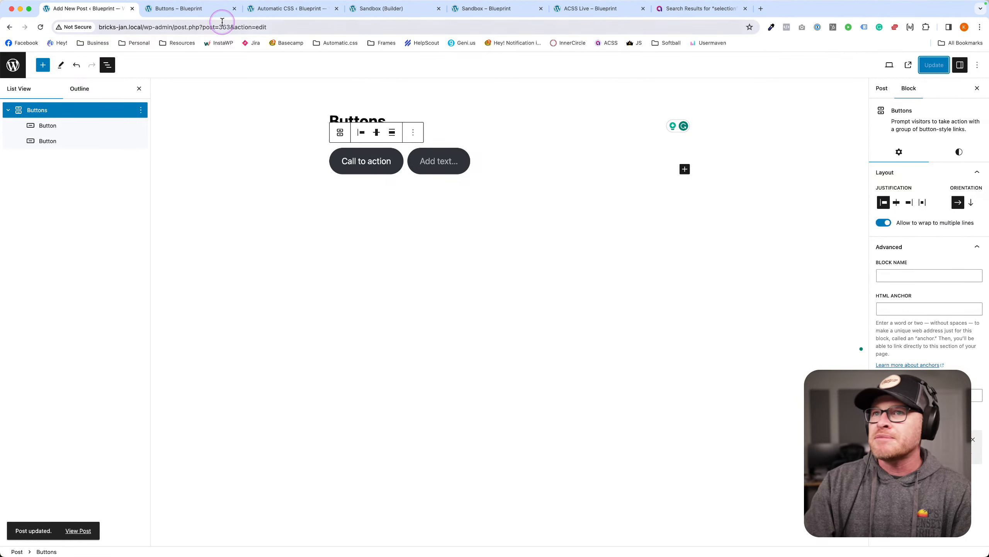
Reload the Buttons page to confirm the change, and close the editor and front-end tabs.
{"action": "left_click", "coordinate": [132, 8]}
{"action": "key", "text": "super+r"}
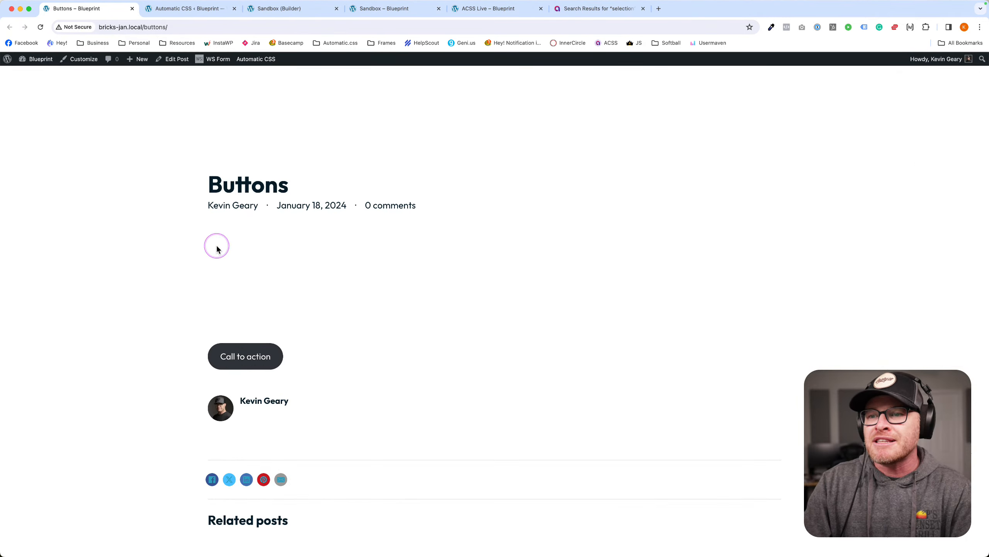
{"action": "left_click", "coordinate": [132, 9]}
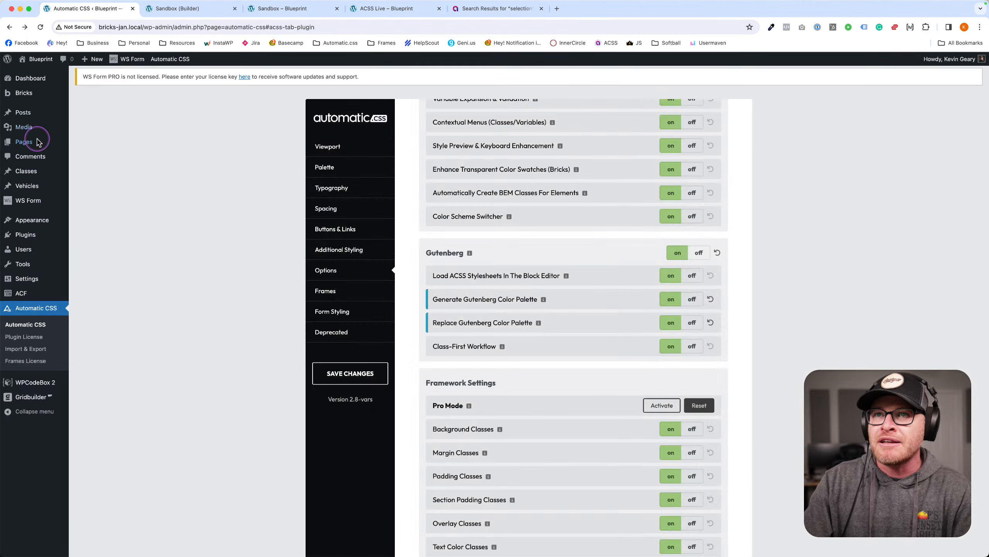
Go to the admin Pages list, then switch to the Sandbox (Builder) tab.
{"action": "left_click", "coordinate": [37, 142]}
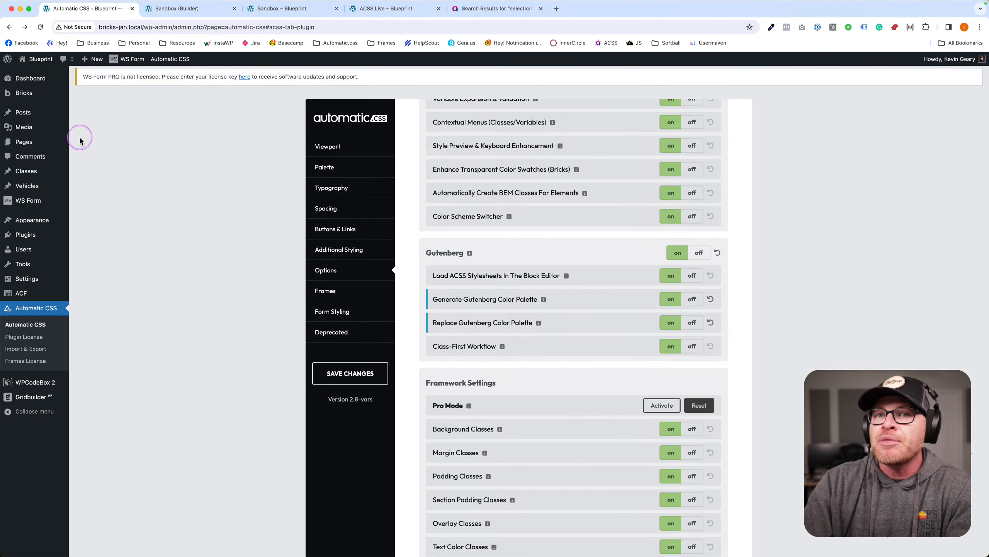
{"action": "left_click", "coordinate": [164, 9]}
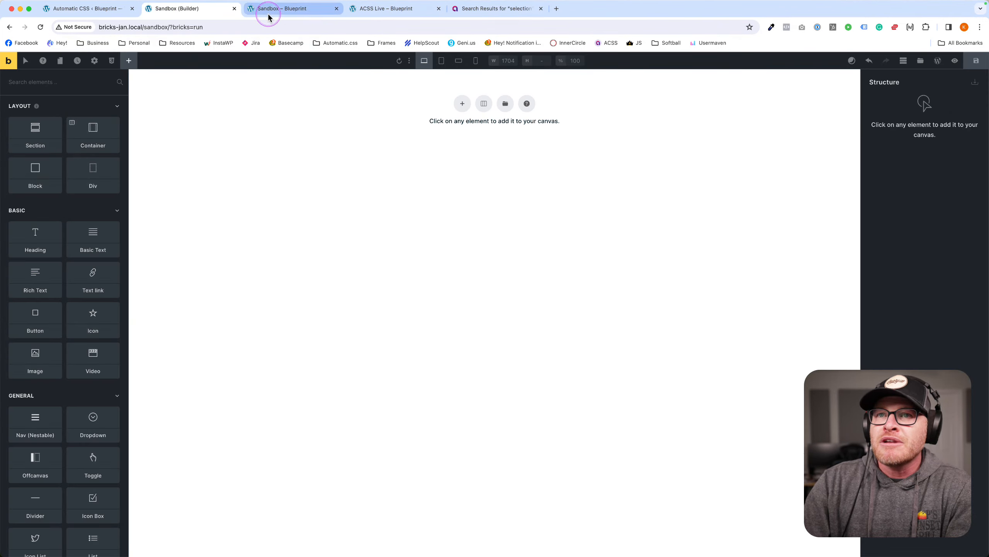
{"action": "left_click", "coordinate": [460, 103]}
{"action": "left_click", "coordinate": [414, 131]}
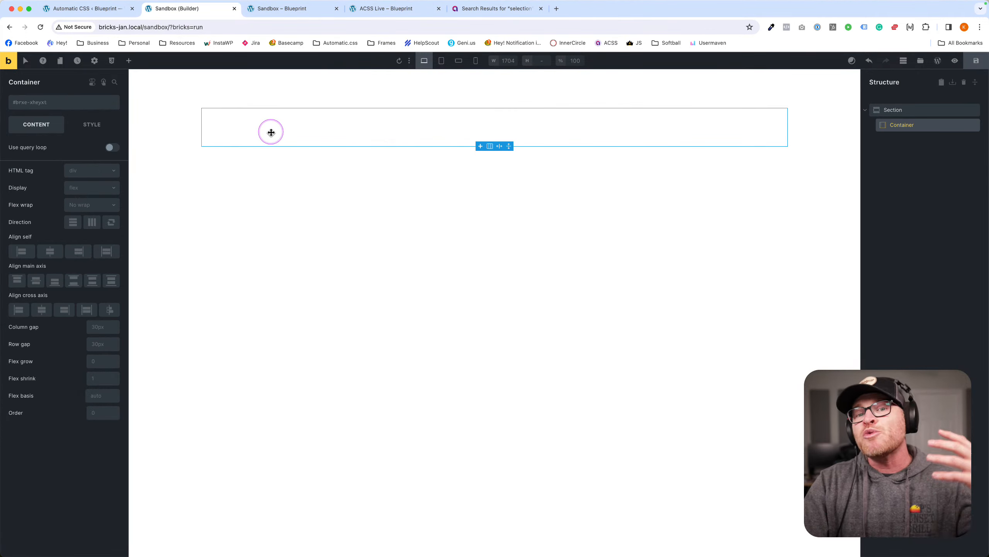
{"action": "left_click", "coordinate": [55, 103]}
{"action": "type", "text": "smart-spacing"}
{"action": "key", "text": "Return"}
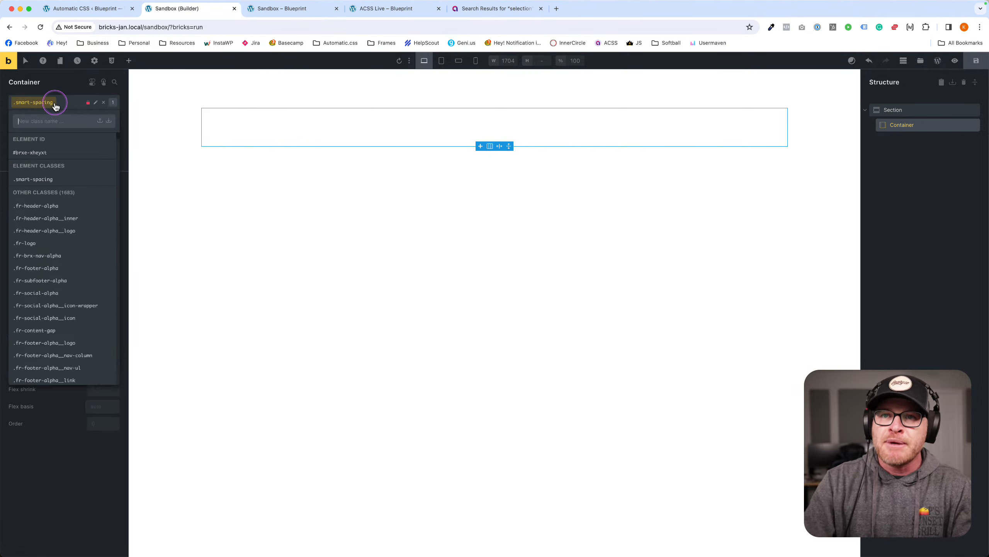
{"action": "left_click", "coordinate": [435, 194]}
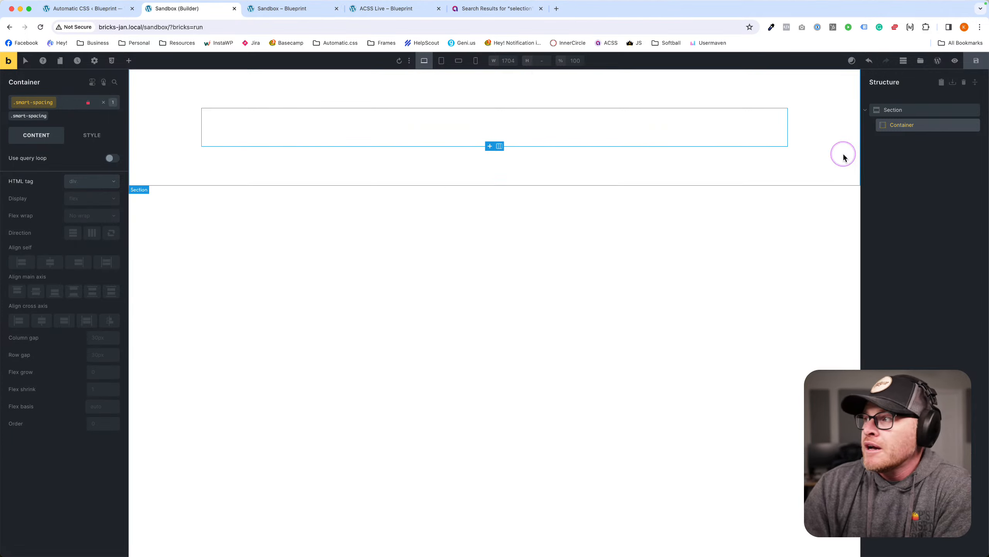
{"action": "left_click", "coordinate": [973, 64]}
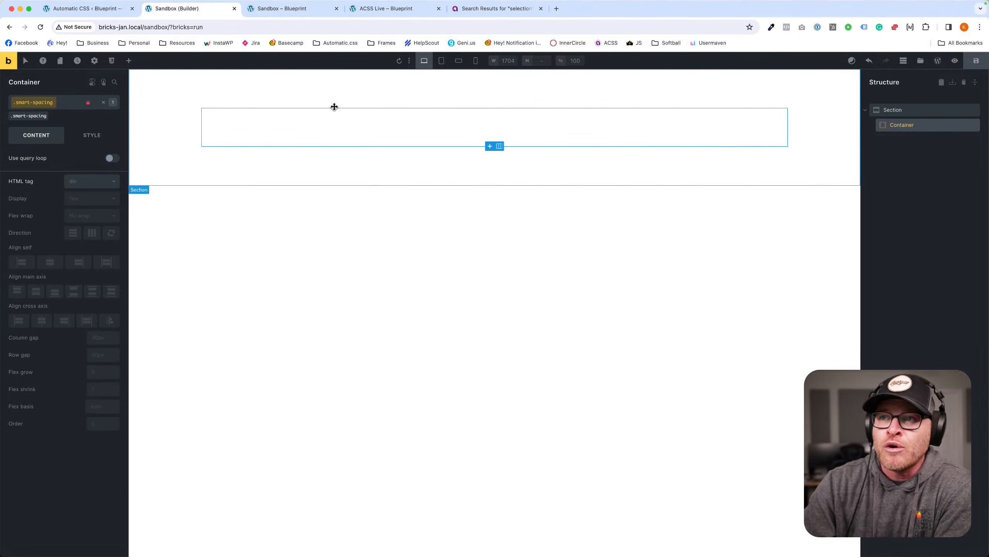
{"action": "left_click", "coordinate": [972, 63]}
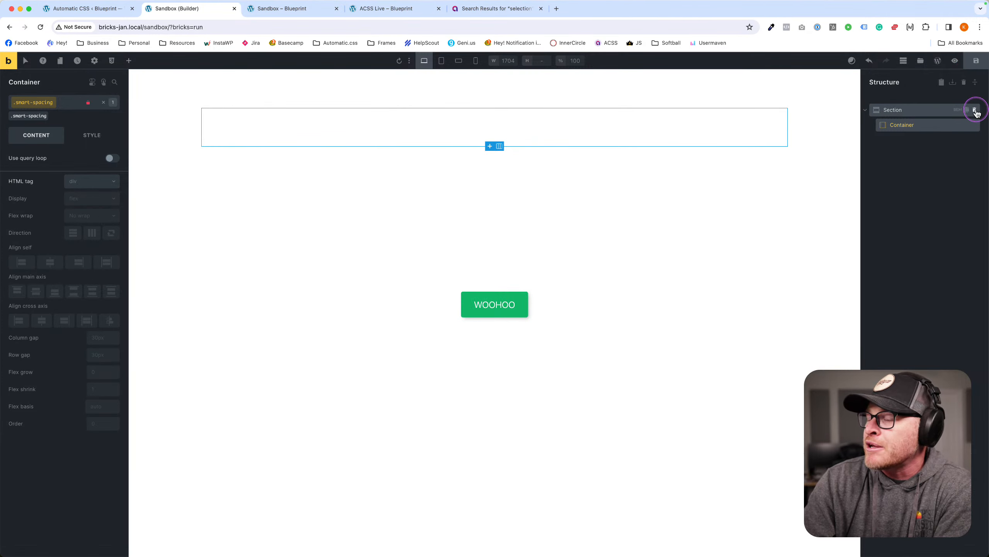
{"action": "left_click", "coordinate": [975, 110]}
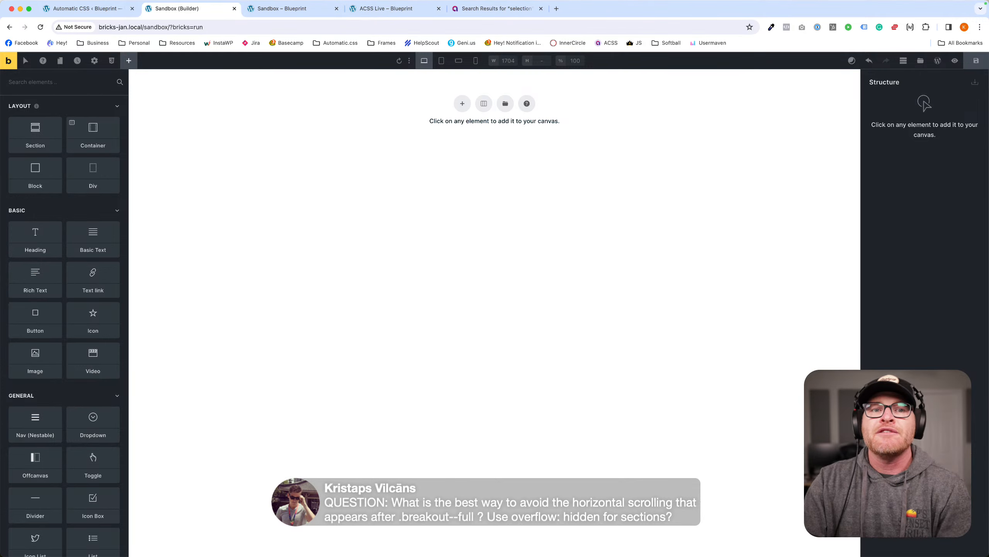
Add a section with an Image element showing the blue garage car photo car0006.
{"action": "left_click", "coordinate": [460, 105]}
{"action": "left_click", "coordinate": [132, 67]}
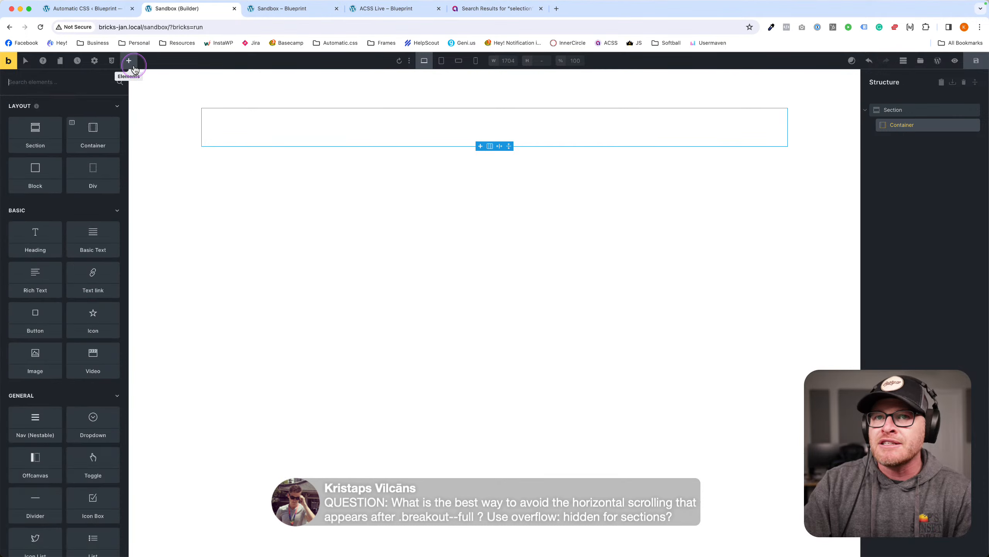
{"action": "type", "text": "image"}
{"action": "left_click", "coordinate": [35, 122]}
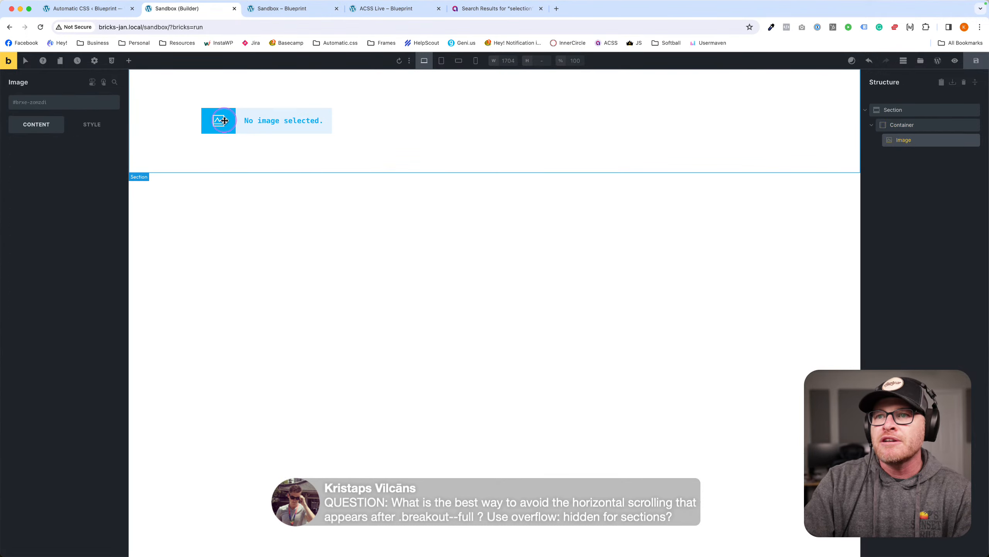
{"action": "left_click", "coordinate": [50, 154]}
{"action": "left_click", "coordinate": [205, 226]}
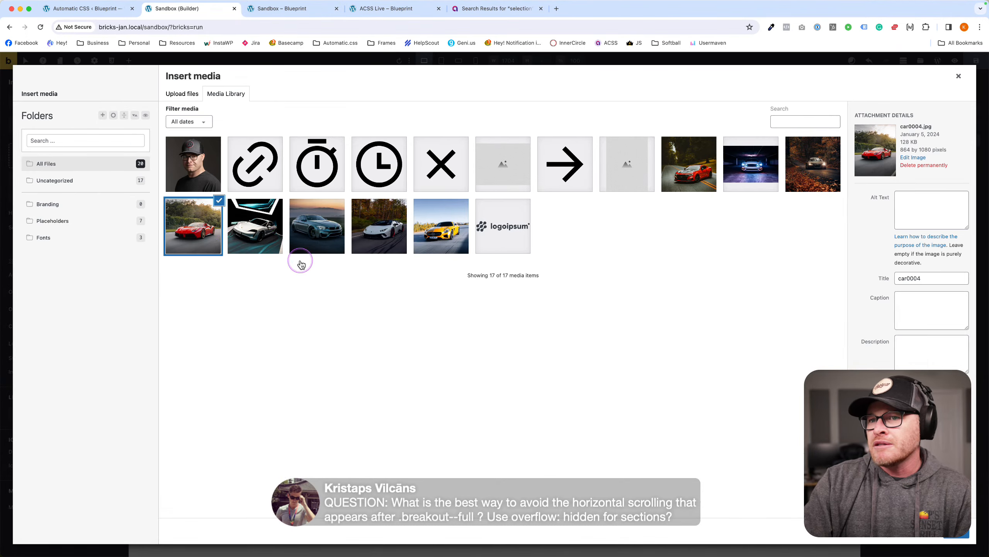
{"action": "left_click", "coordinate": [239, 235]}
{"action": "left_click", "coordinate": [301, 235]}
{"action": "left_click", "coordinate": [374, 232]}
{"action": "left_click", "coordinate": [427, 232]}
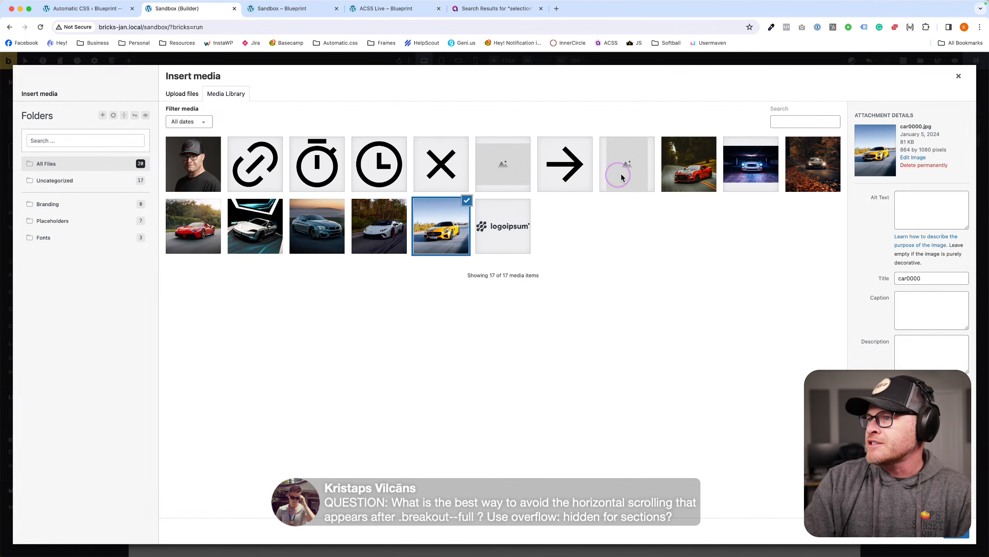
{"action": "left_click", "coordinate": [689, 164]}
{"action": "left_click", "coordinate": [751, 164]}
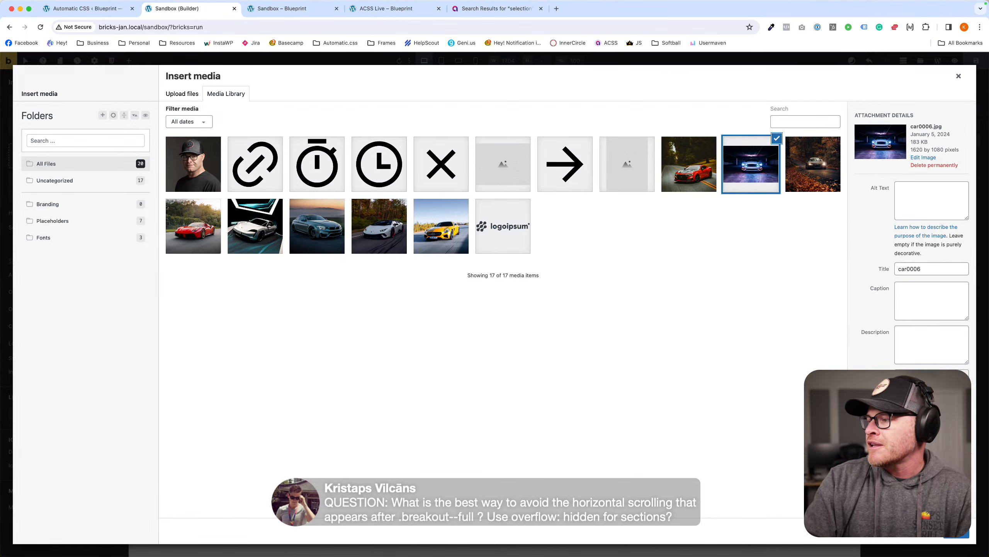
{"action": "left_click", "coordinate": [956, 531]}
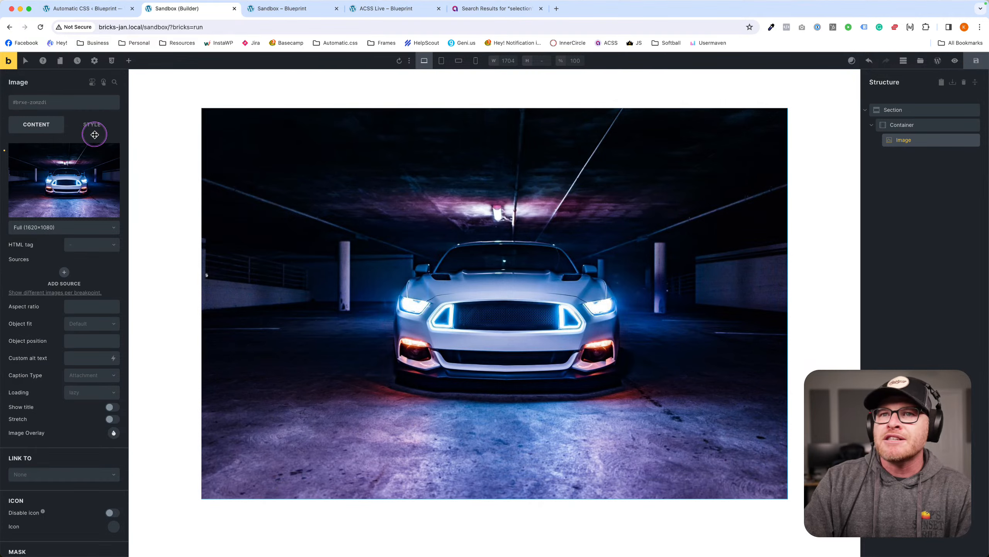
Add a Container to the section and move it above the car image.
{"action": "left_click", "coordinate": [619, 79]}
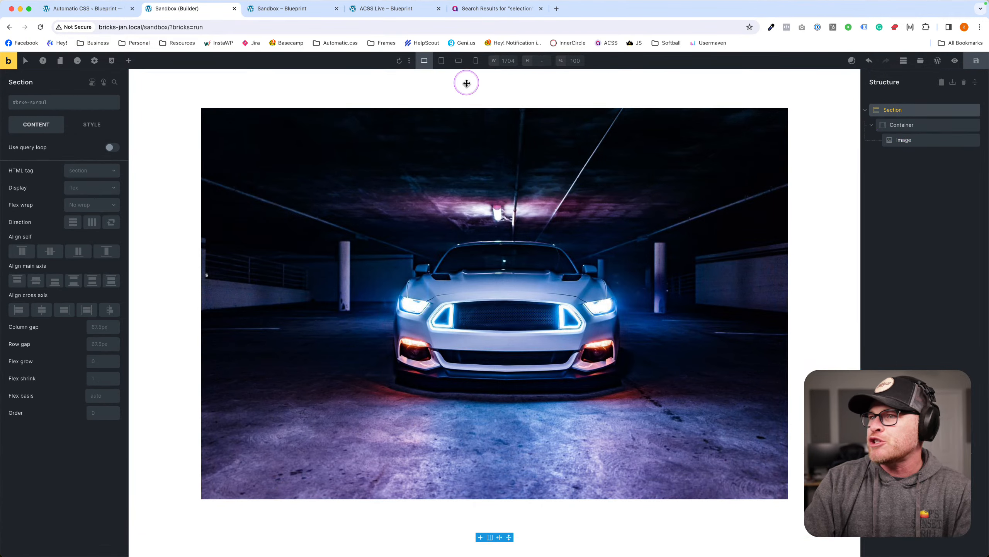
{"action": "left_click", "coordinate": [129, 60]}
{"action": "type", "text": "contain"}
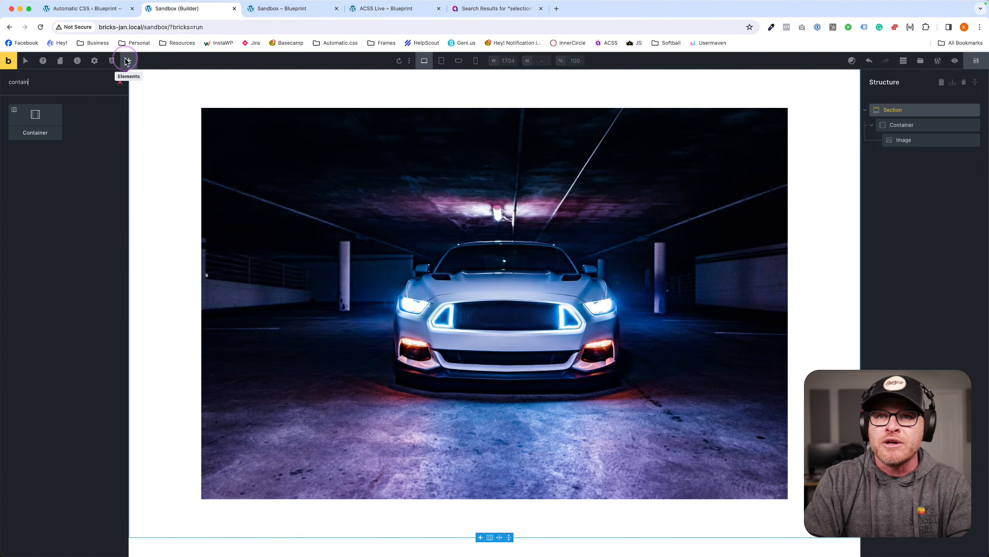
{"action": "key", "text": "Tab"}
{"action": "key", "text": "Return"}
{"action": "left_click_drag", "start_coordinate": [261, 534], "coordinate": [901, 124]}
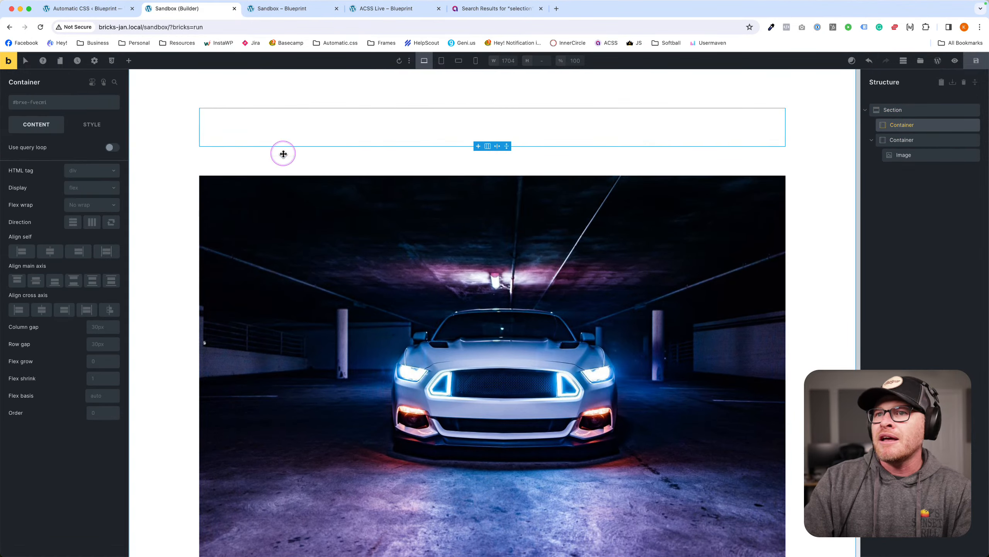
Add a Heading and a Basic Text element inside the new container, then save the page.
{"action": "left_click", "coordinate": [132, 62]}
{"action": "type", "text": "head"}
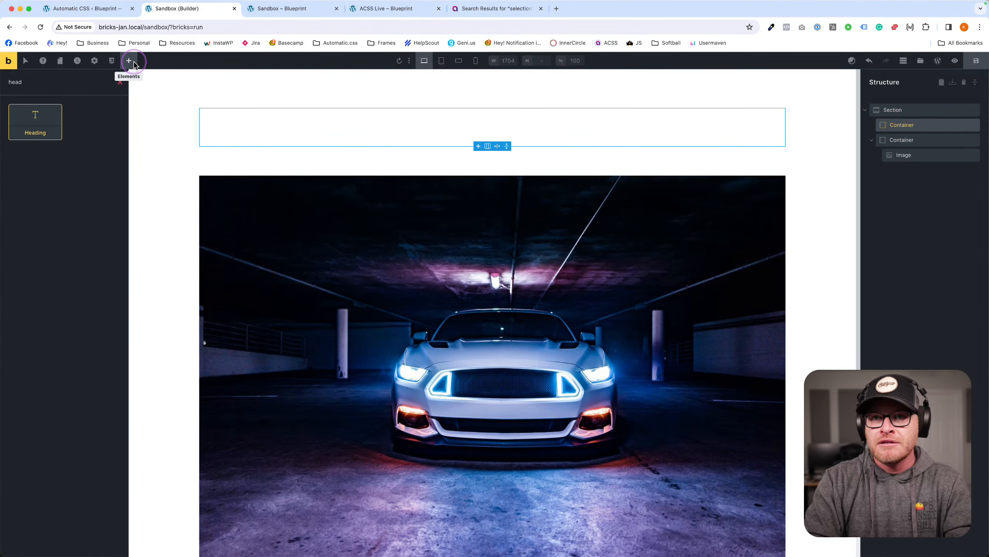
{"action": "key", "text": "Return"}
{"action": "key", "text": "shift+Tab"}
{"action": "type", "text": "tedt"}
{"action": "key", "text": "BackSpace"}
{"action": "key", "text": "BackSpace"}
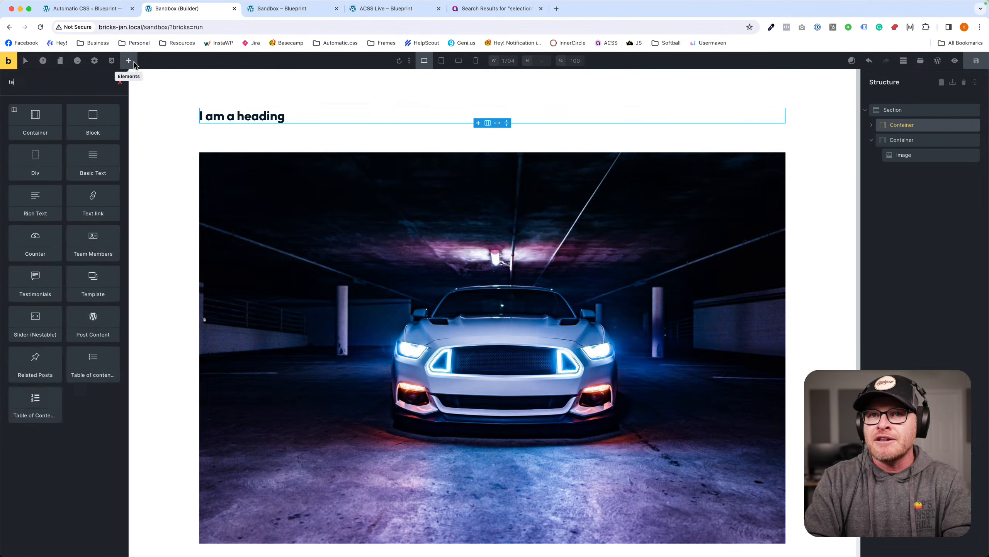
{"action": "type", "text": "xt"}
{"action": "key", "text": "Return"}
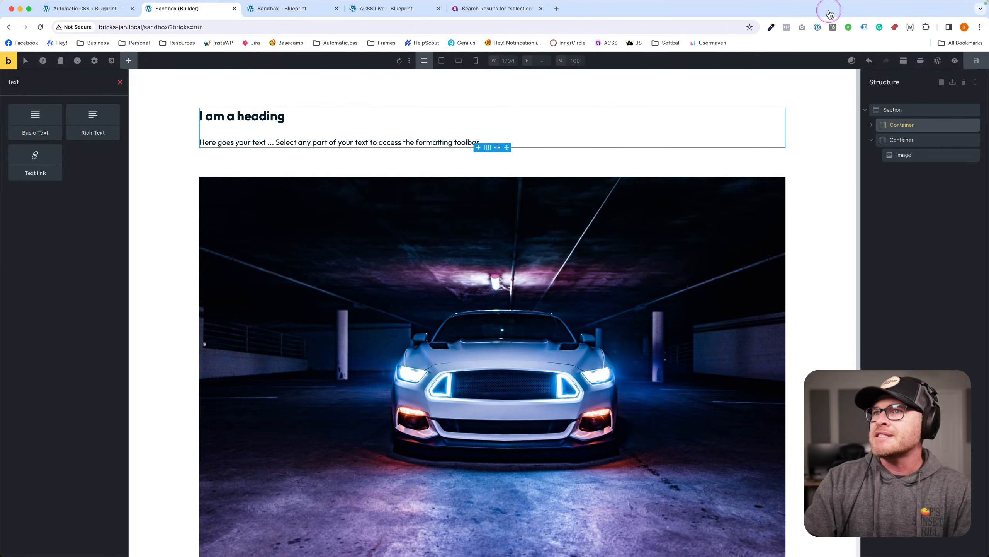
{"action": "key", "text": "super+s"}
{"action": "left_click", "coordinate": [9, 62], "text": "super"}
{"action": "left_click", "coordinate": [279, 11]}
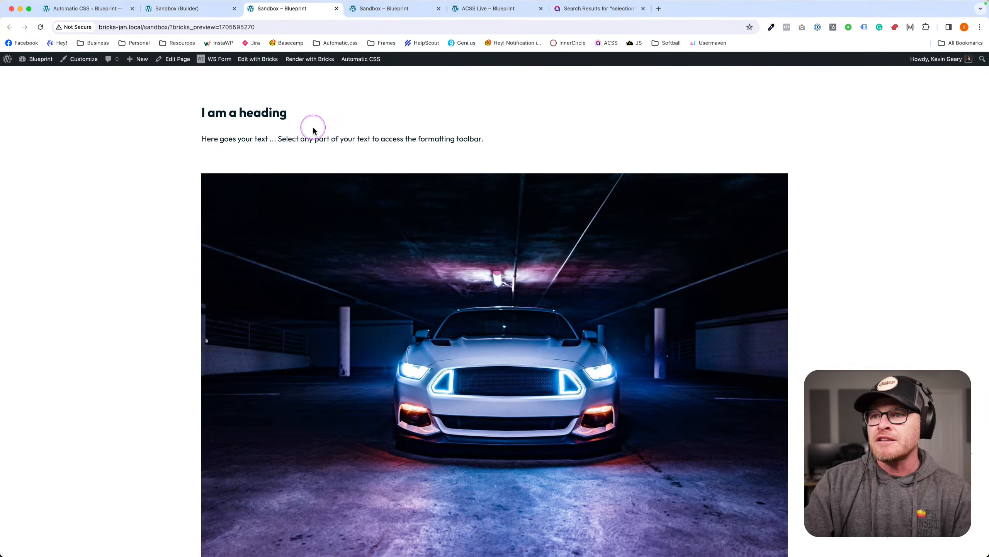
{"action": "scroll", "coordinate": [309, 197], "scroll_direction": "down", "scroll_amount": 2}
{"action": "scroll", "coordinate": [308, 195], "scroll_direction": "up", "scroll_amount": 2}
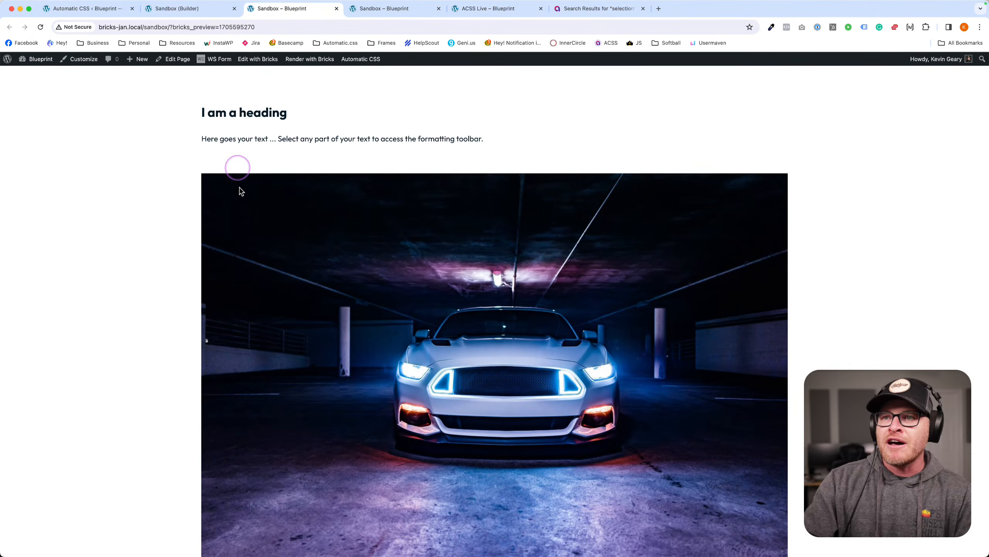
{"action": "scroll", "coordinate": [263, 255], "scroll_direction": "down", "scroll_amount": 2}
{"action": "scroll", "coordinate": [267, 208], "scroll_direction": "up", "scroll_amount": 2}
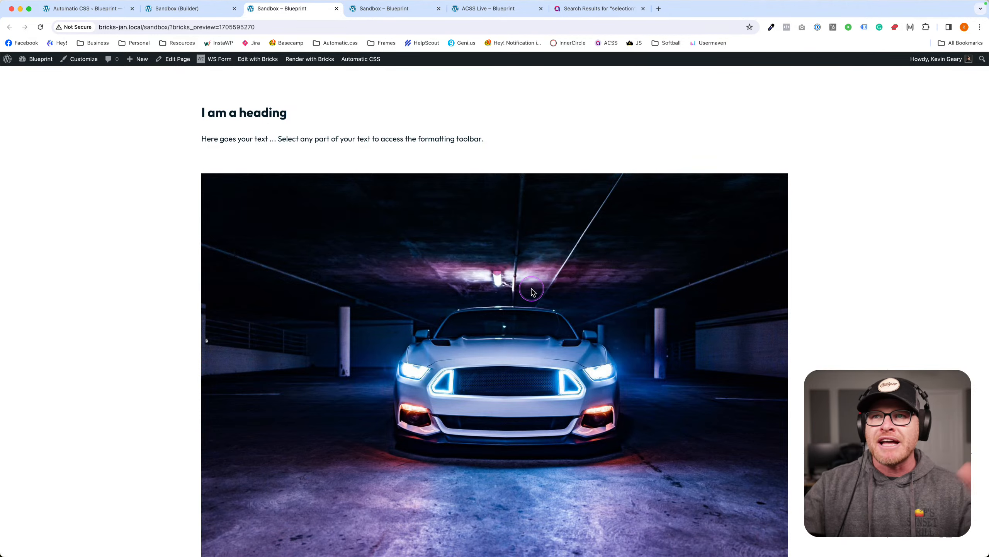
{"action": "left_click", "coordinate": [157, 12]}
{"action": "left_click", "coordinate": [252, 202]}
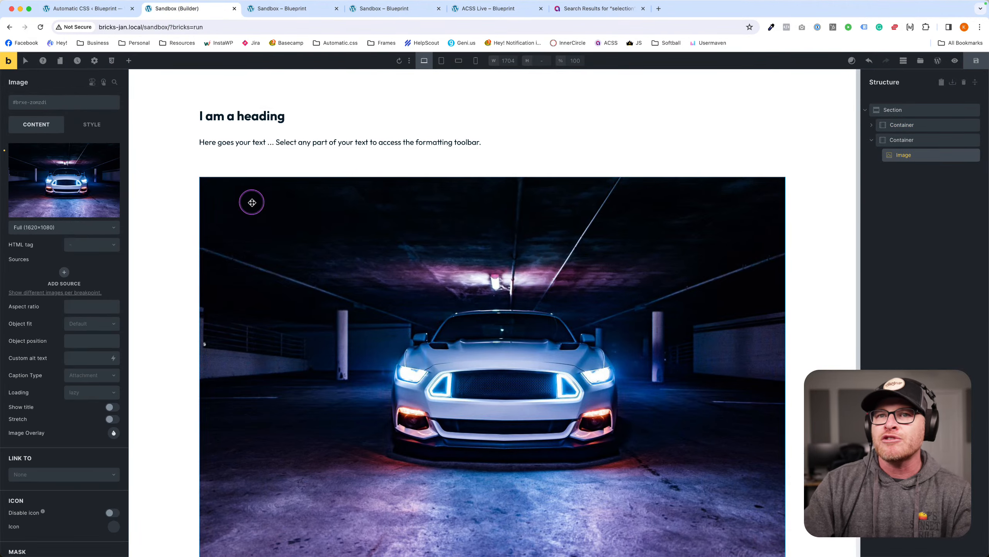
Give the car image the ACSS breakout--full class, save, and view the live page.
{"action": "left_click", "coordinate": [41, 102]}
{"action": "type", "text": "b"}
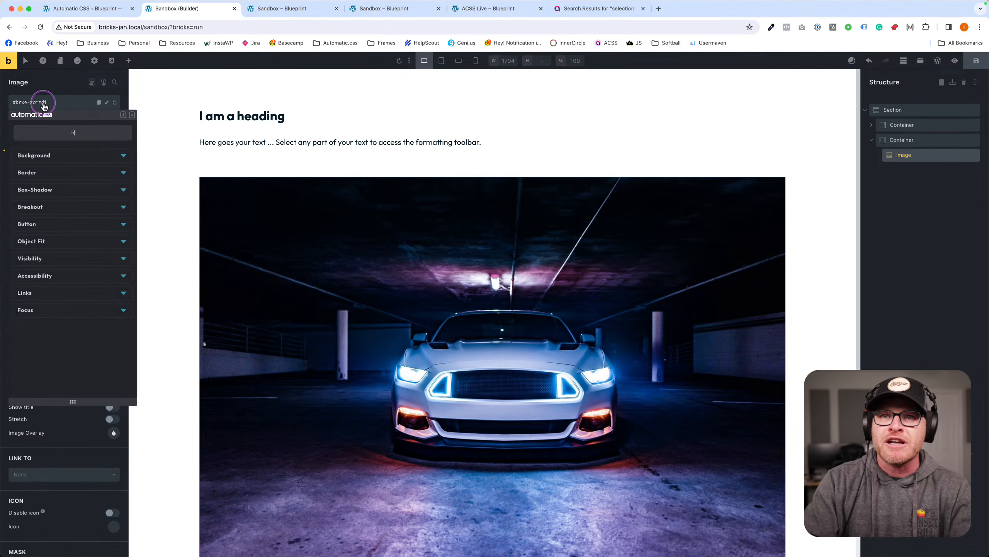
{"action": "type", "text": "reak"}
{"action": "left_click", "coordinate": [37, 170]}
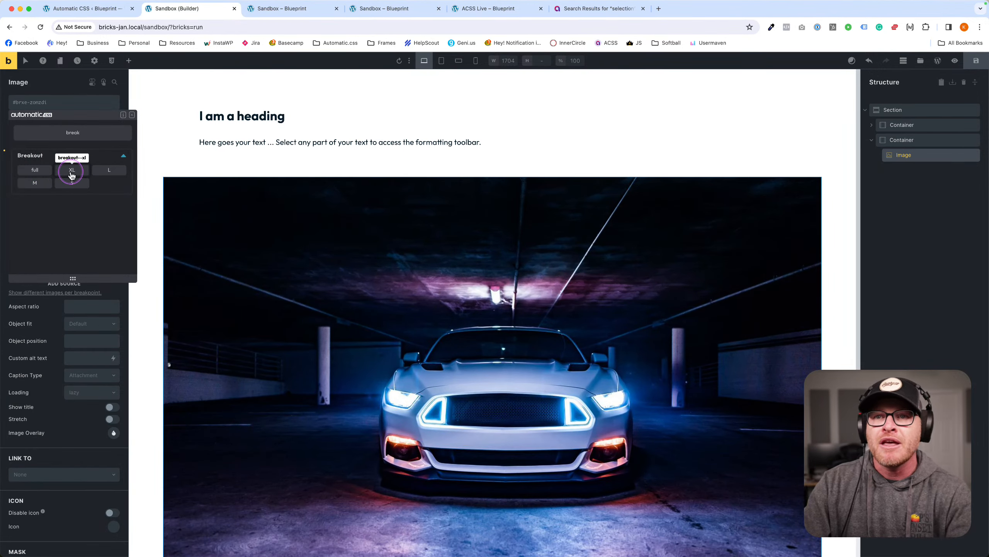
{"action": "left_click", "coordinate": [38, 171]}
{"action": "left_click", "coordinate": [976, 60]}
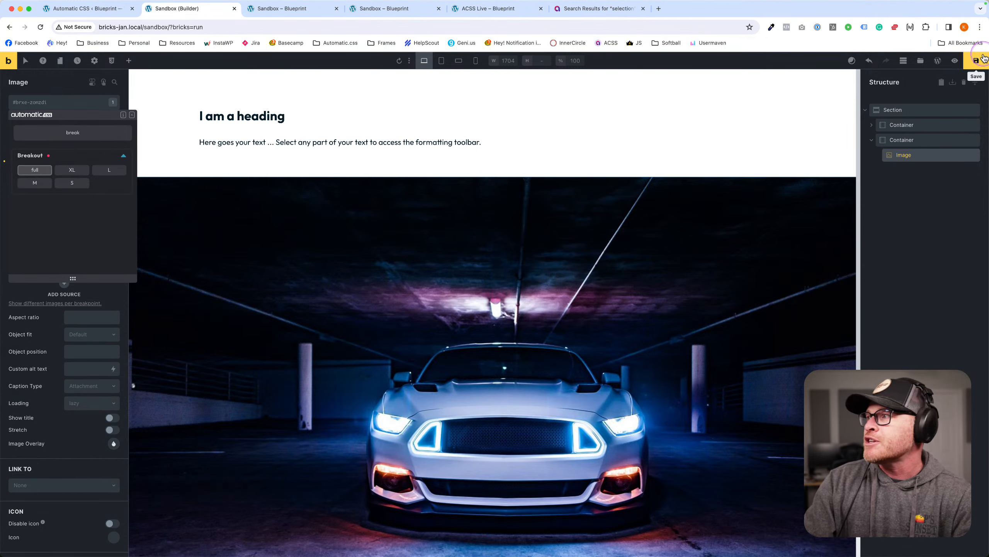
{"action": "left_click", "coordinate": [287, 8]}
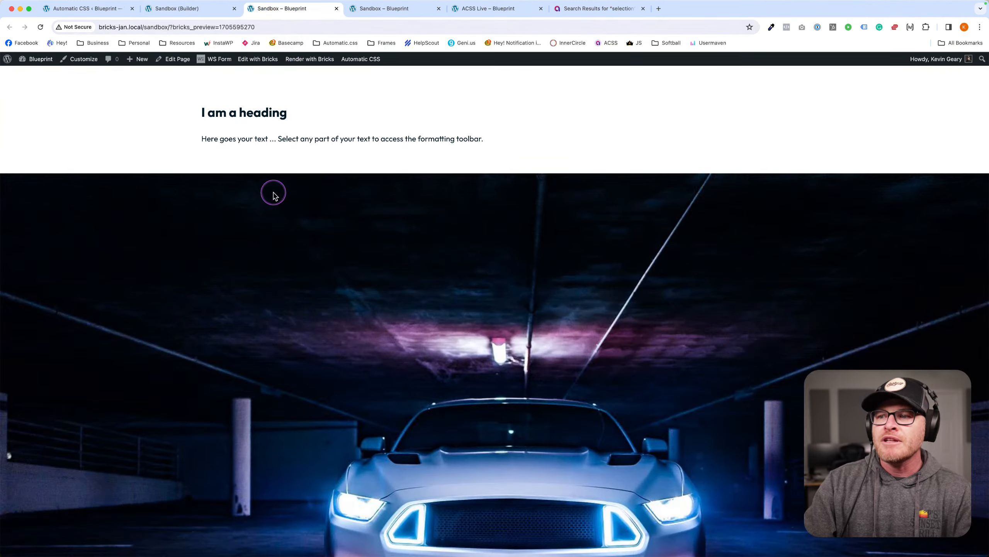
{"action": "scroll", "coordinate": [273, 193], "scroll_direction": "down", "scroll_amount": 8}
{"action": "scroll", "coordinate": [274, 195], "scroll_direction": "up", "scroll_amount": 5}
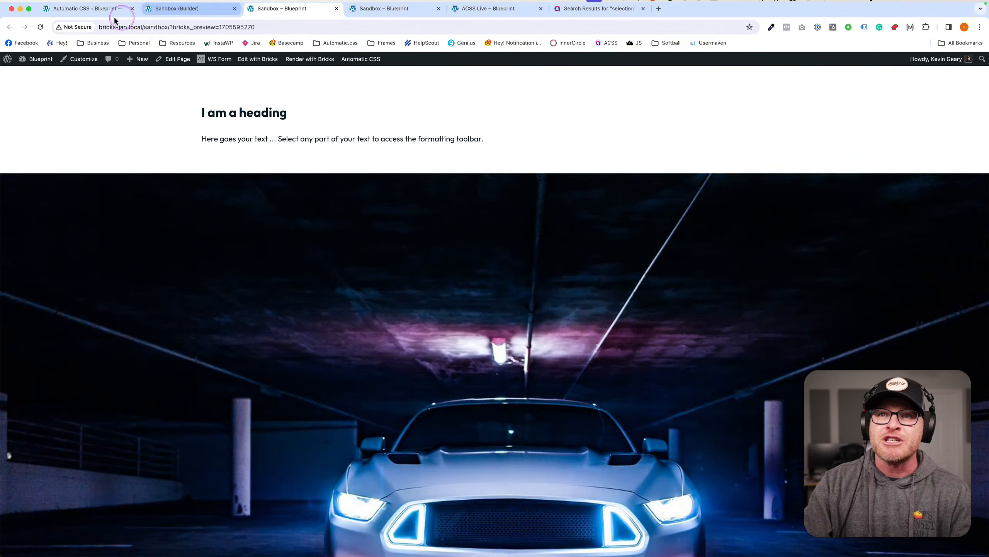
{"action": "left_click", "coordinate": [108, 15]}
{"action": "left_click", "coordinate": [191, 11]}
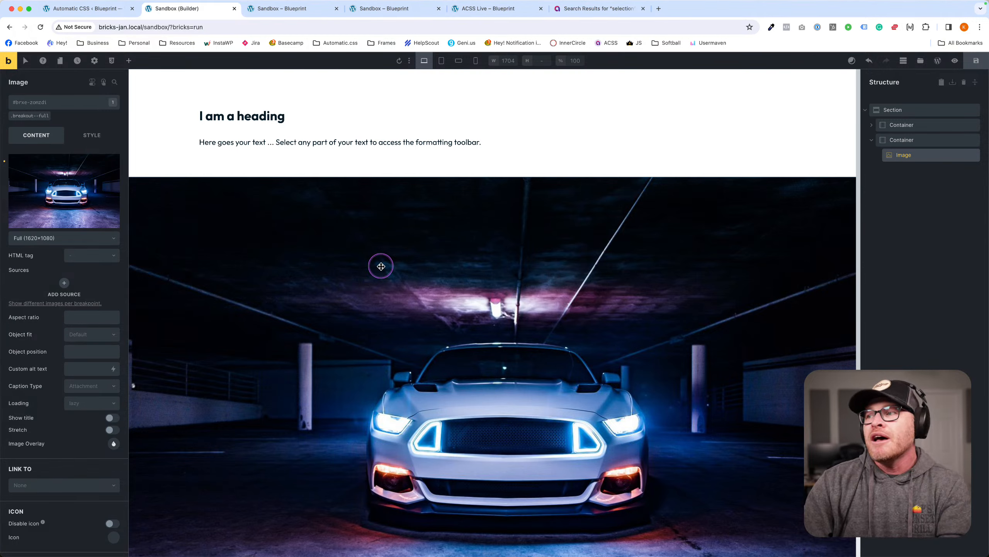
{"action": "left_click", "coordinate": [978, 65]}
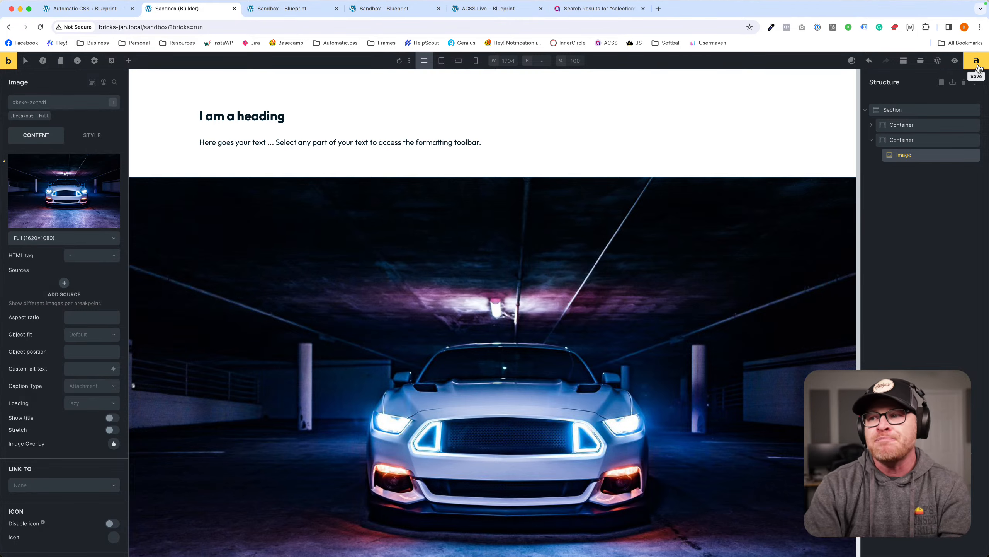
{"action": "left_click", "coordinate": [977, 62]}
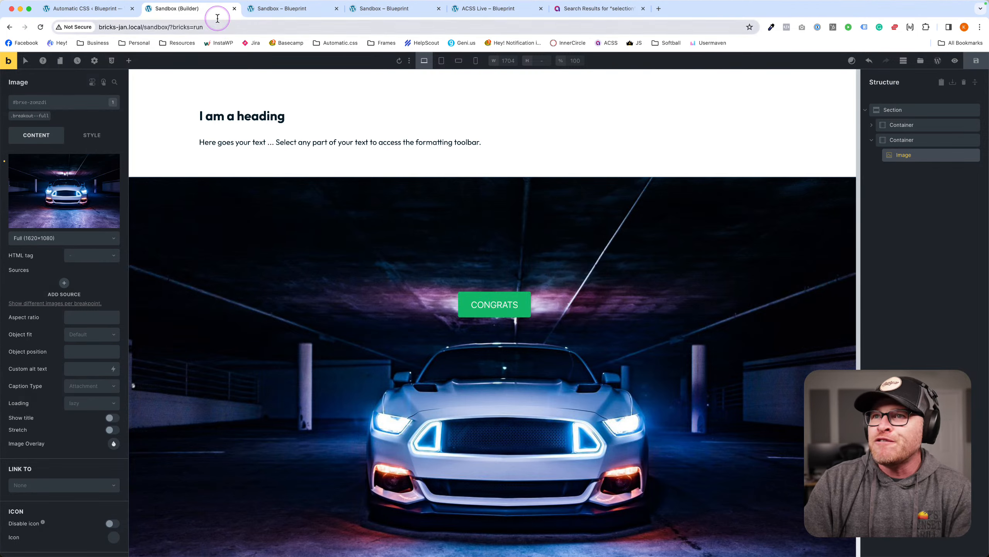
{"action": "left_click", "coordinate": [280, 8]}
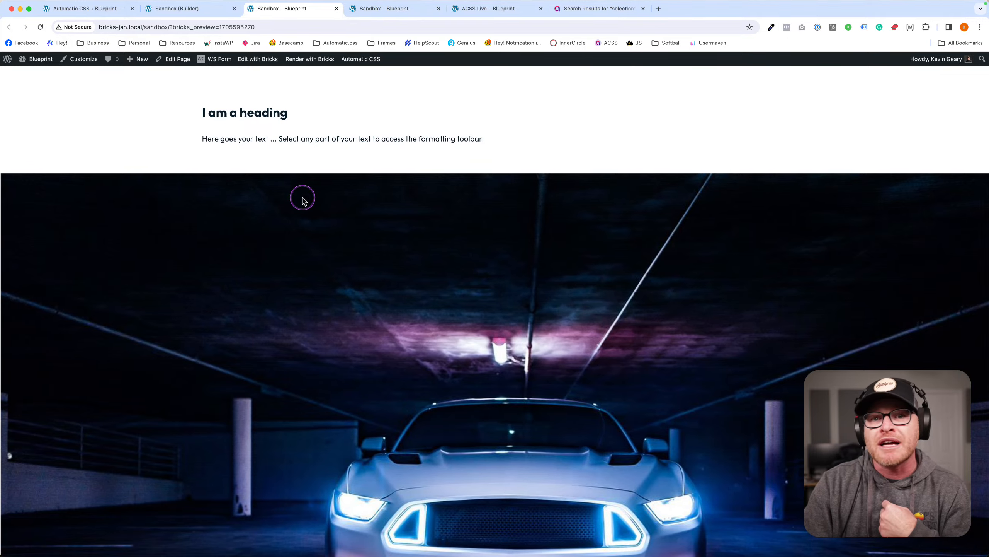
{"action": "scroll", "coordinate": [277, 179], "scroll_direction": "down", "scroll_amount": 3}
{"action": "scroll", "coordinate": [277, 180], "scroll_direction": "up", "scroll_amount": 4}
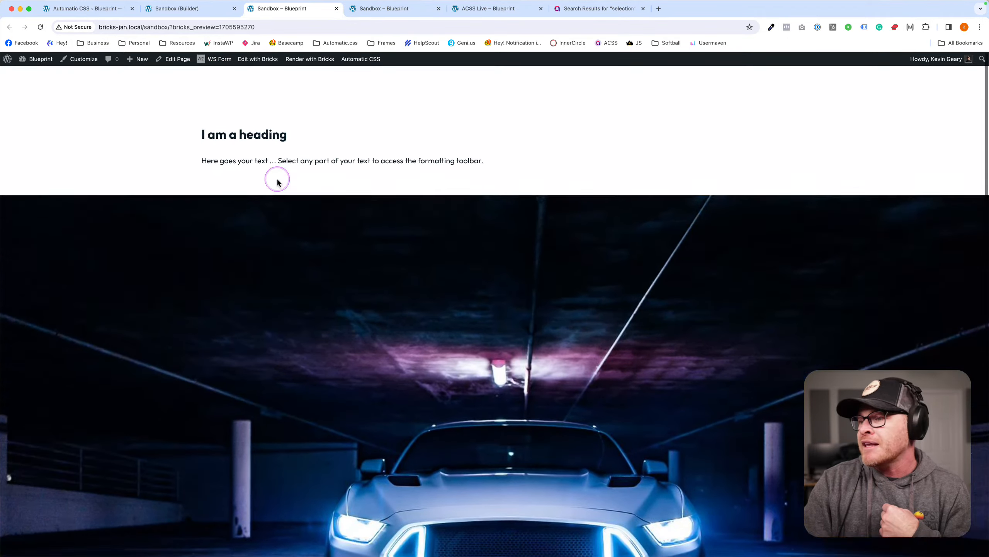
{"action": "scroll", "coordinate": [281, 177], "scroll_direction": "down", "scroll_amount": 1}
{"action": "scroll", "coordinate": [298, 183], "scroll_direction": "down", "scroll_amount": 5}
{"action": "scroll", "coordinate": [299, 186], "scroll_direction": "up", "scroll_amount": 5}
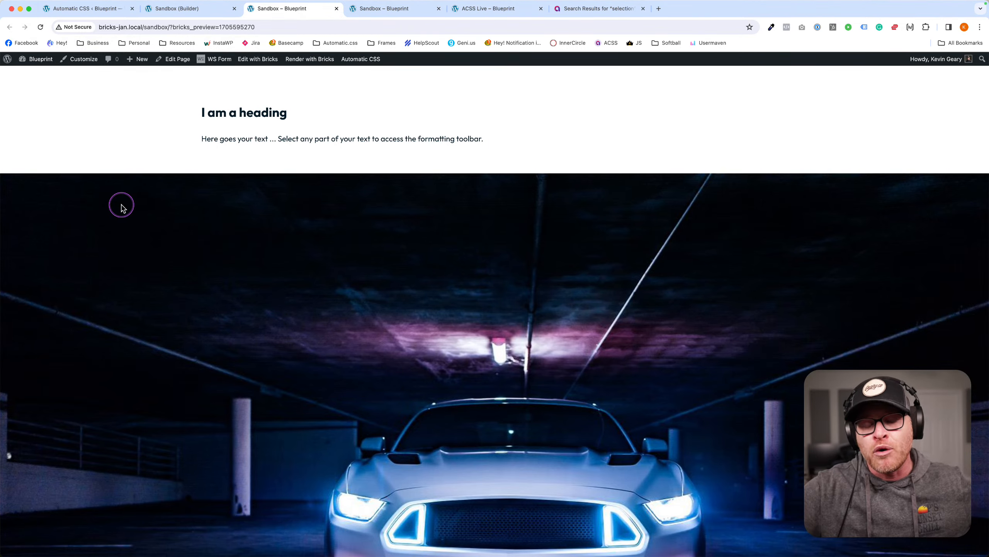
{"action": "scroll", "coordinate": [224, 214], "scroll_direction": "down", "scroll_amount": 3}
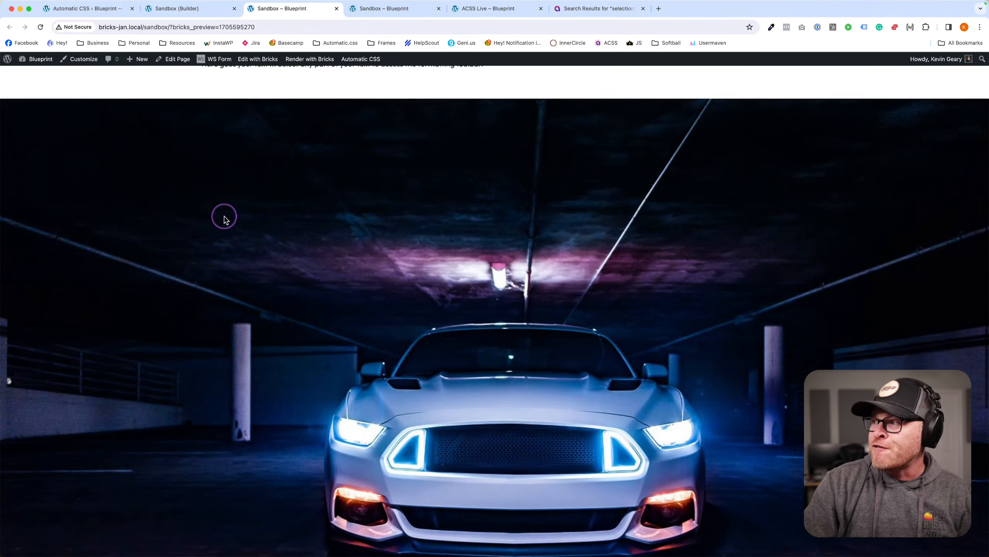
{"action": "scroll", "coordinate": [224, 218], "scroll_direction": "up", "scroll_amount": 3}
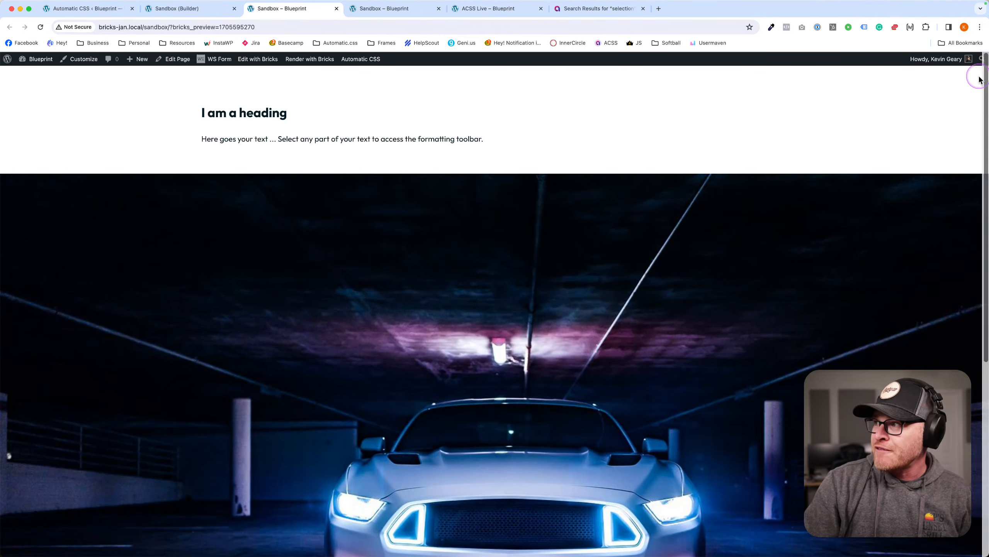
{"action": "scroll", "coordinate": [869, 117], "scroll_direction": "down", "scroll_amount": 3}
{"action": "scroll", "coordinate": [869, 118], "scroll_direction": "up", "scroll_amount": 4}
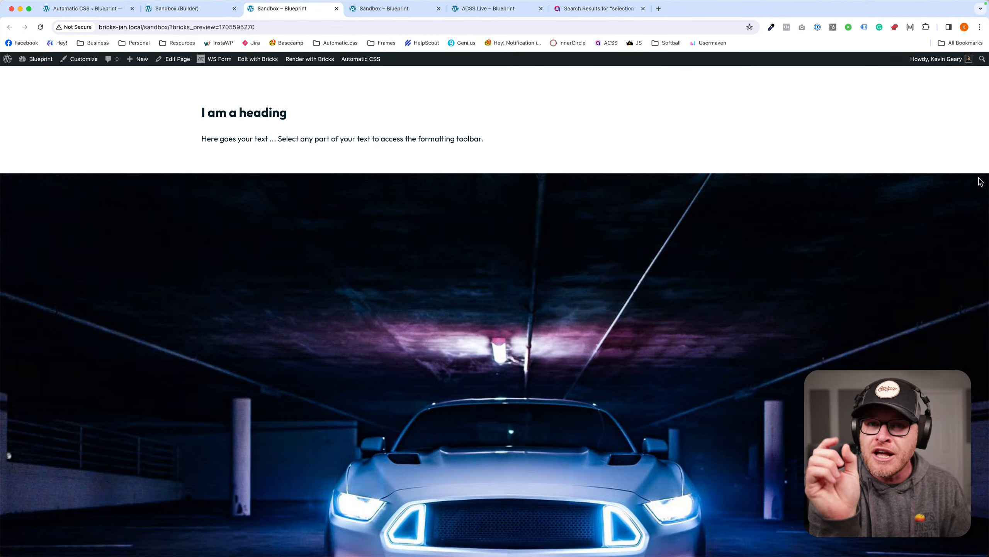
{"action": "scroll", "coordinate": [983, 178], "scroll_direction": "down", "scroll_amount": 2}
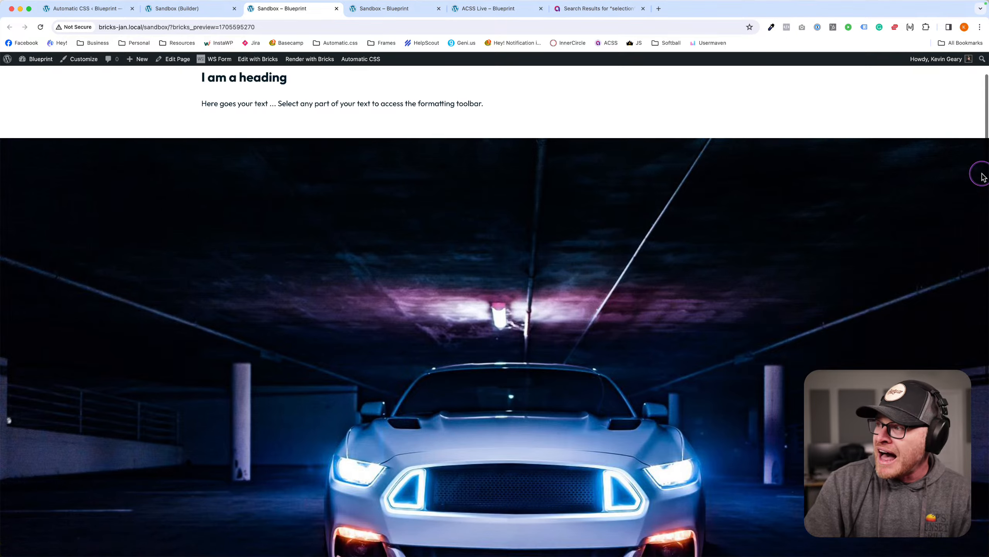
{"action": "scroll", "coordinate": [987, 140], "scroll_direction": "up", "scroll_amount": 2}
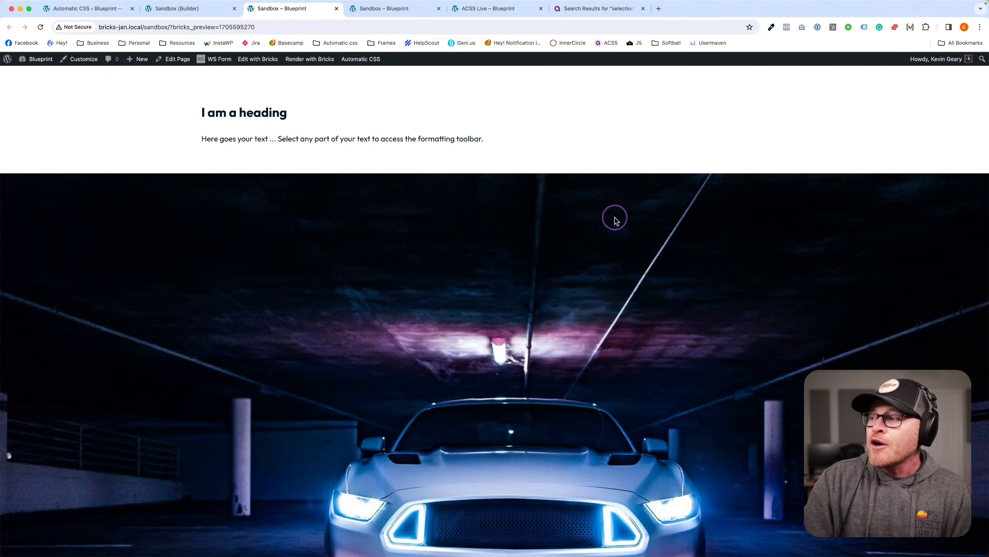
{"action": "scroll", "coordinate": [615, 221], "scroll_direction": "down", "scroll_amount": 1}
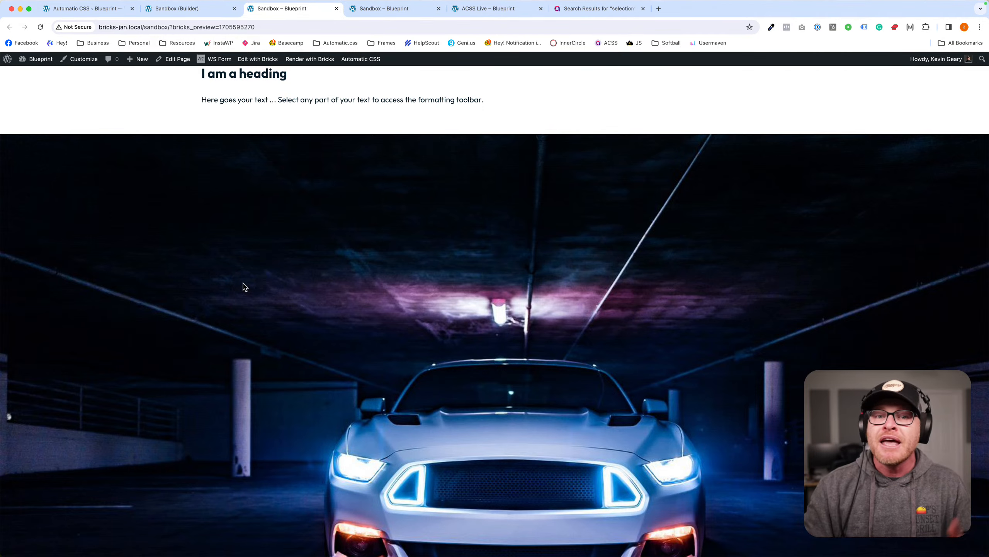
{"action": "left_click", "coordinate": [104, 236]}
{"action": "scroll", "coordinate": [104, 236], "scroll_direction": "up", "scroll_amount": 1}
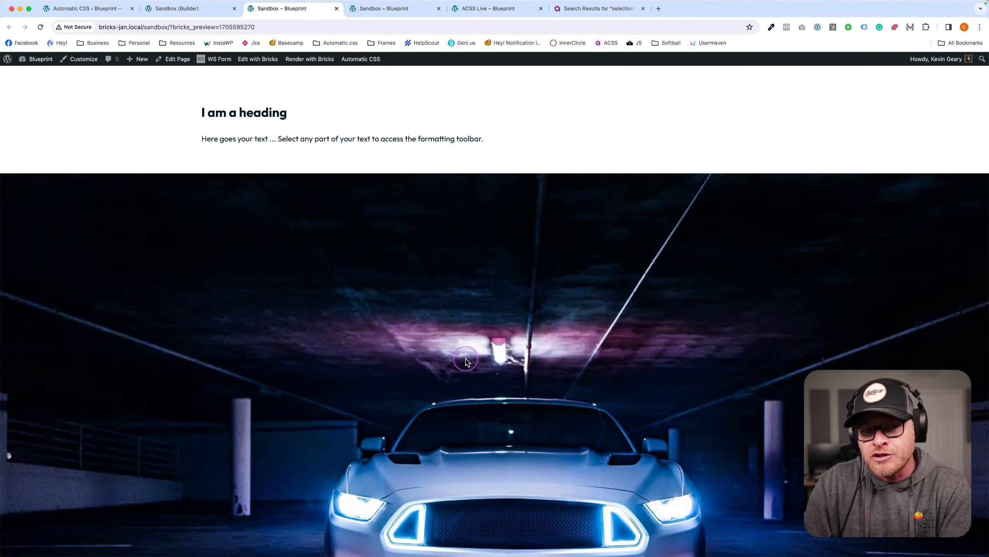
{"action": "scroll", "coordinate": [466, 361], "scroll_direction": "down", "scroll_amount": 3}
{"action": "scroll", "coordinate": [464, 347], "scroll_direction": "up", "scroll_amount": 3}
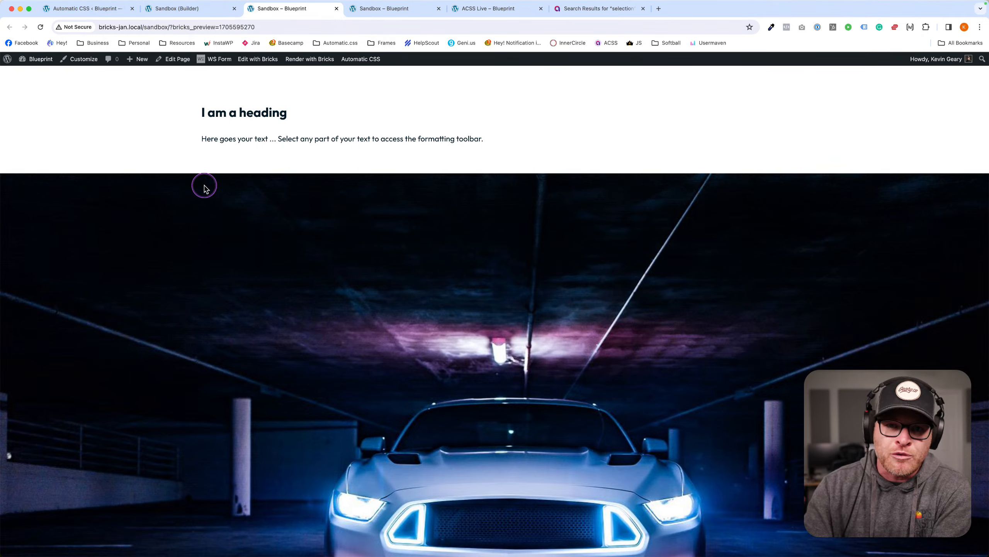
{"action": "scroll", "coordinate": [334, 213], "scroll_direction": "down", "scroll_amount": 3}
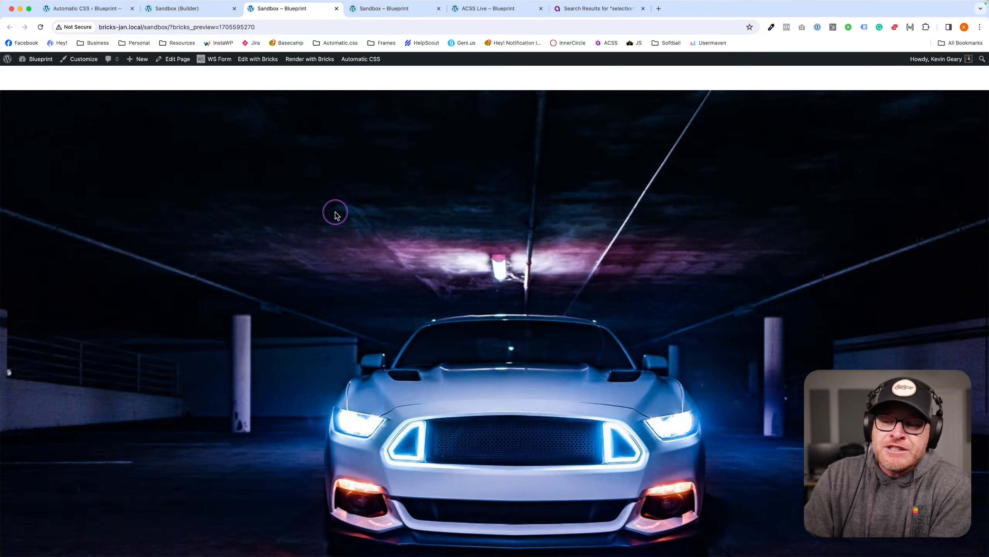
{"action": "scroll", "coordinate": [334, 214], "scroll_direction": "up", "scroll_amount": 4}
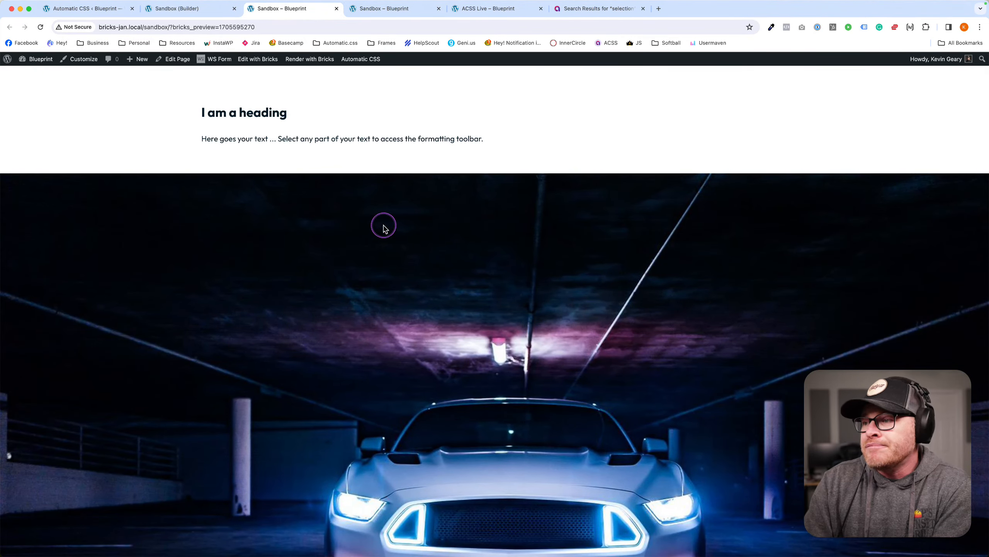
{"action": "scroll", "coordinate": [383, 224], "scroll_direction": "down", "scroll_amount": 5}
{"action": "scroll", "coordinate": [403, 249], "scroll_direction": "up", "scroll_amount": 5}
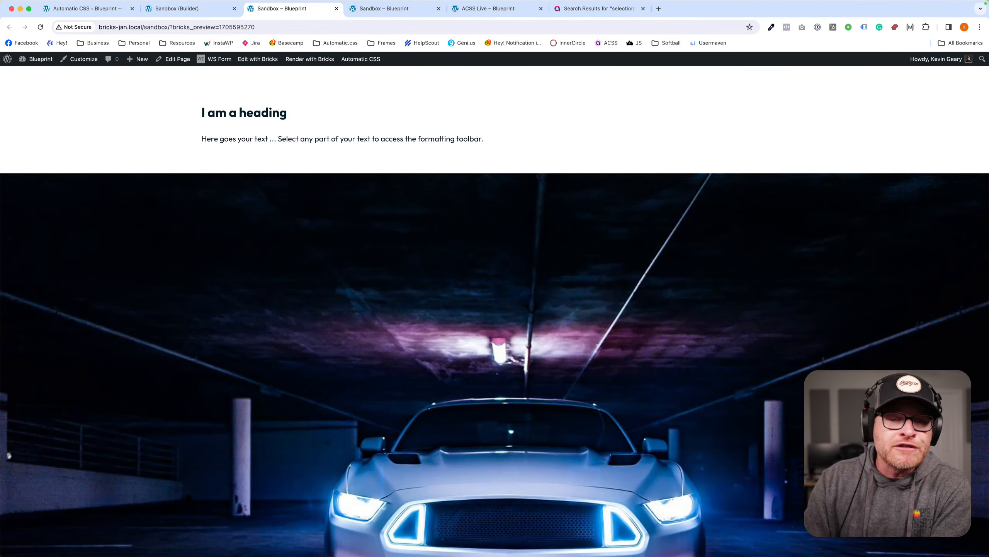
Return from the front-end preview to the Sandbox (Builder) editor tab.
{"action": "left_click", "coordinate": [464, 265]}
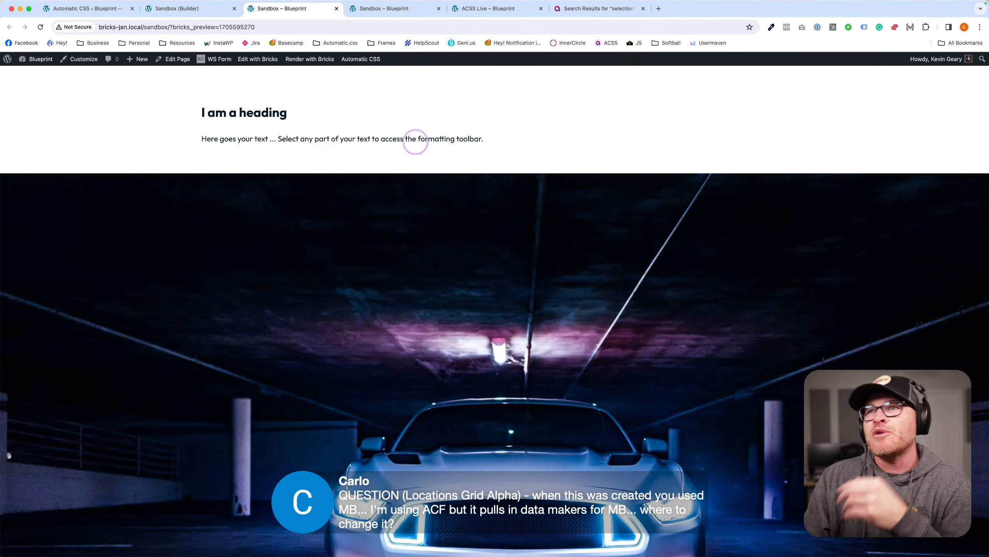
{"action": "left_click", "coordinate": [196, 9]}
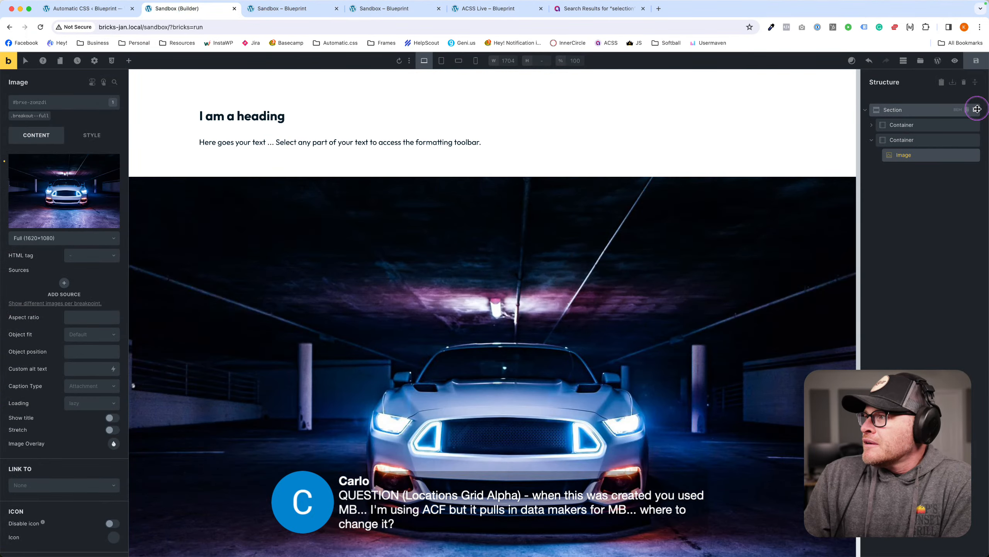
Delete the car section, insert Locations Grid Alpha from a 'location' template search, and execute its marker code.
{"action": "left_click", "coordinate": [977, 108]}
{"action": "left_click", "coordinate": [920, 61]}
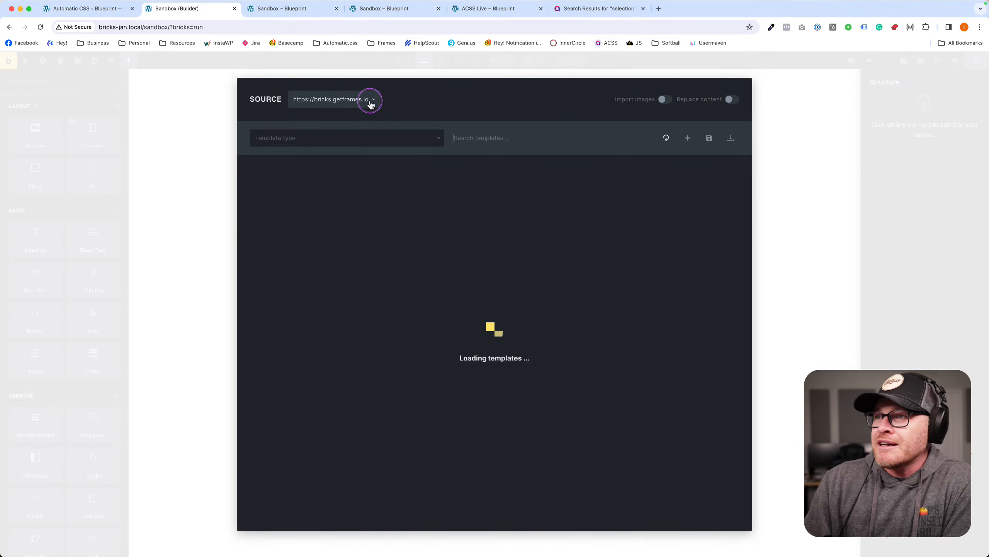
{"action": "left_click", "coordinate": [584, 139]}
{"action": "type", "text": "location"}
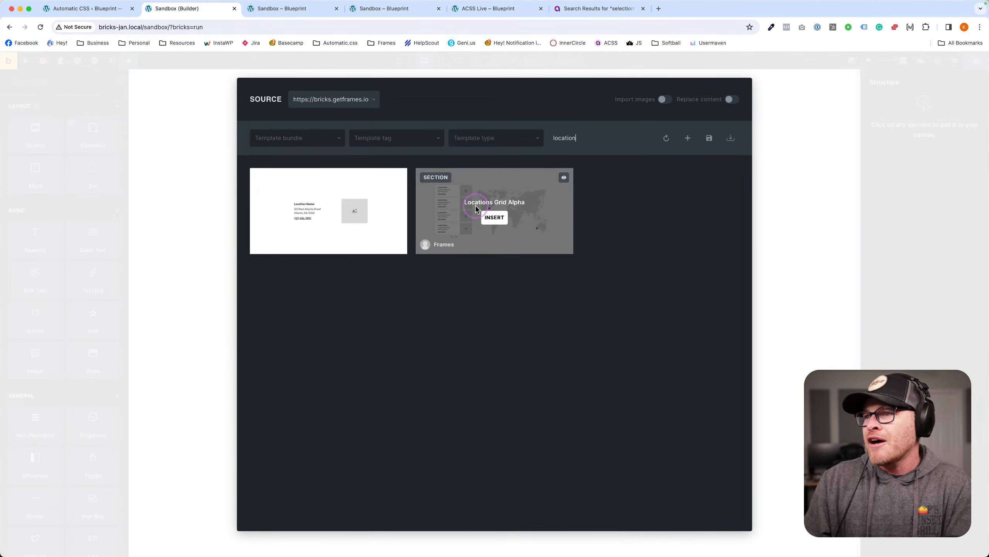
{"action": "mouse_move", "coordinate": [525, 221]}
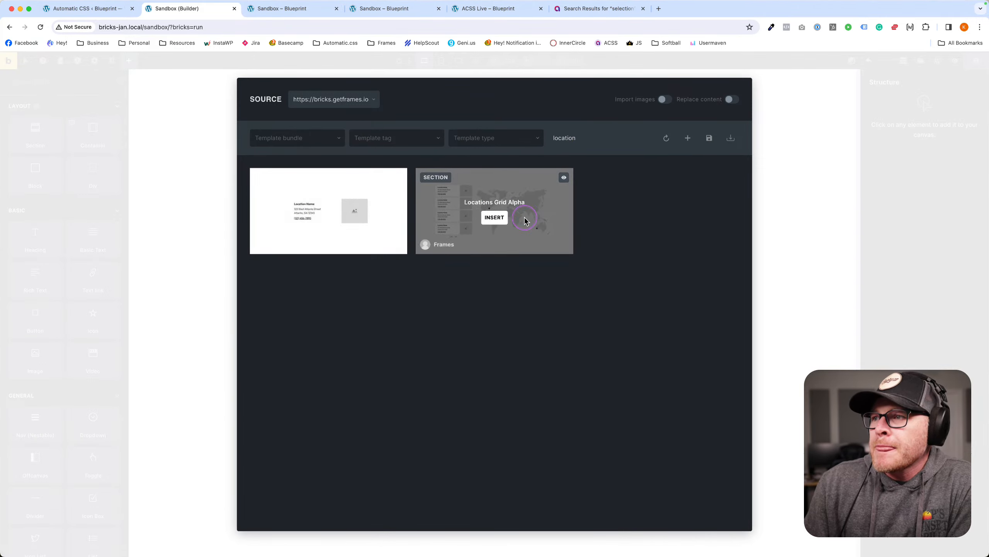
{"action": "left_click", "coordinate": [495, 219]}
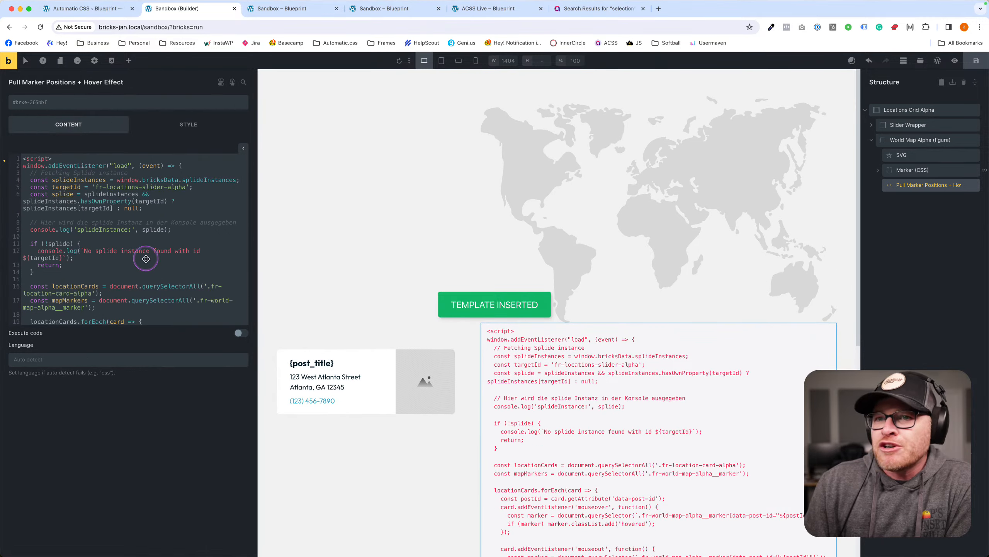
{"action": "left_click", "coordinate": [241, 332]}
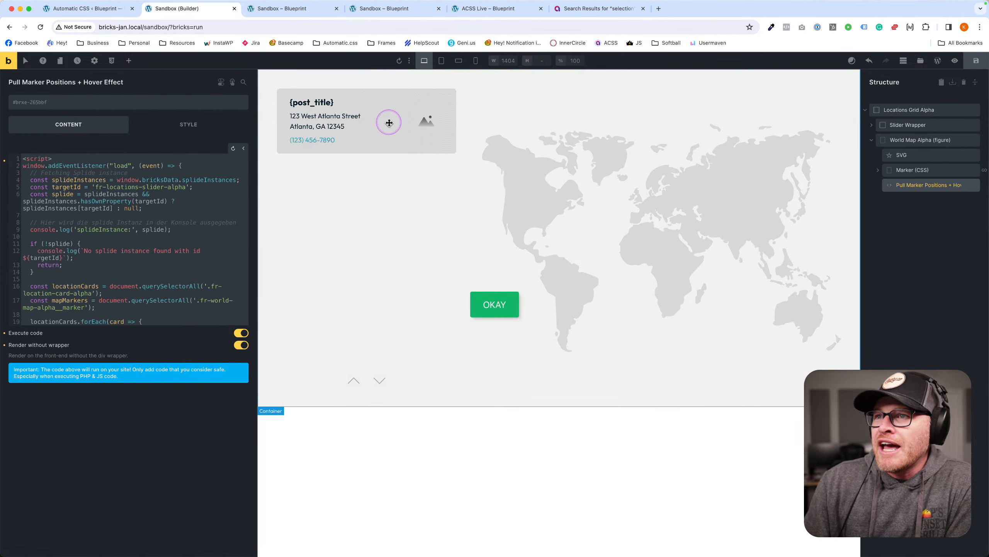
Inspect the card's {post_title} heading and the Location Card Alpha query loop post type settings.
{"action": "left_click", "coordinate": [378, 95]}
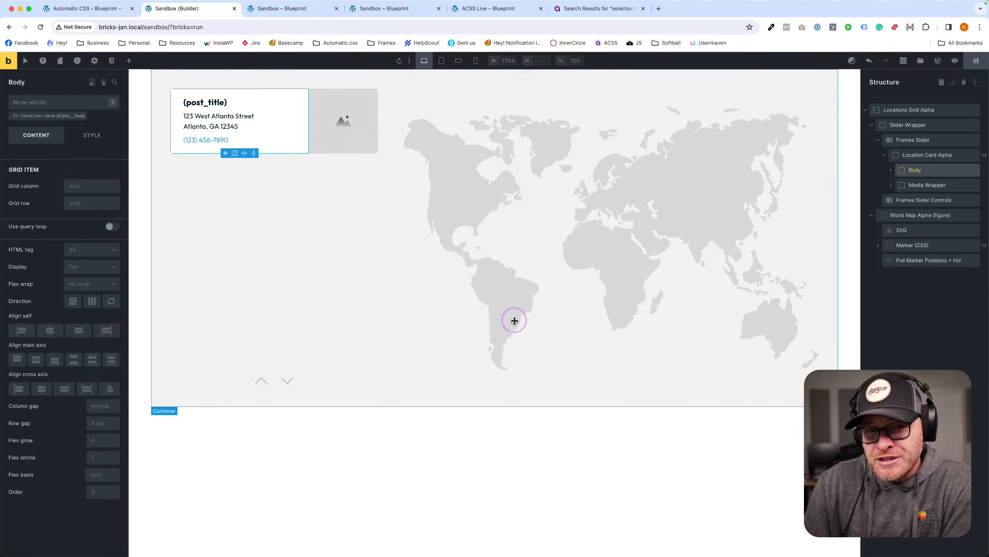
{"action": "left_click", "coordinate": [203, 102]}
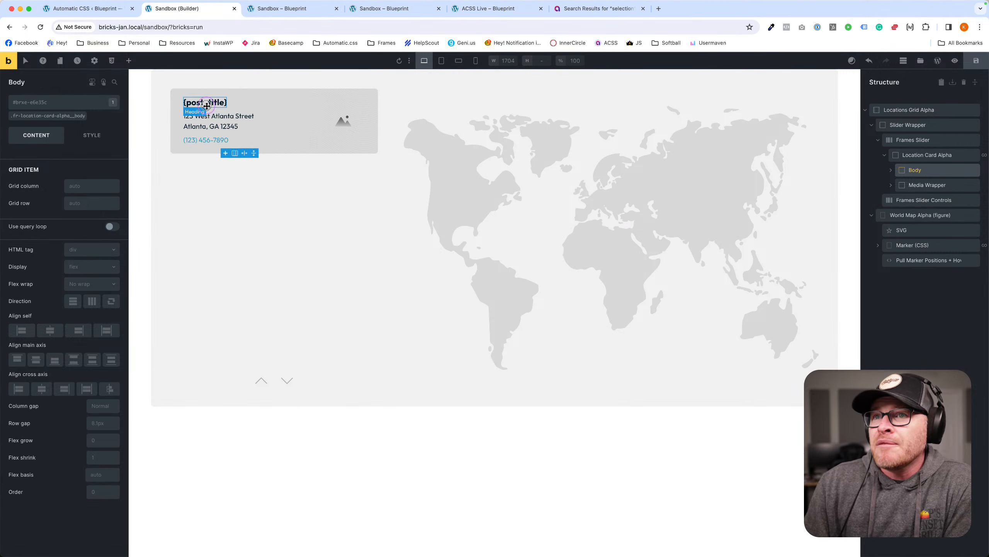
{"action": "left_click", "coordinate": [69, 161]}
{"action": "triple_click", "coordinate": [69, 160]}
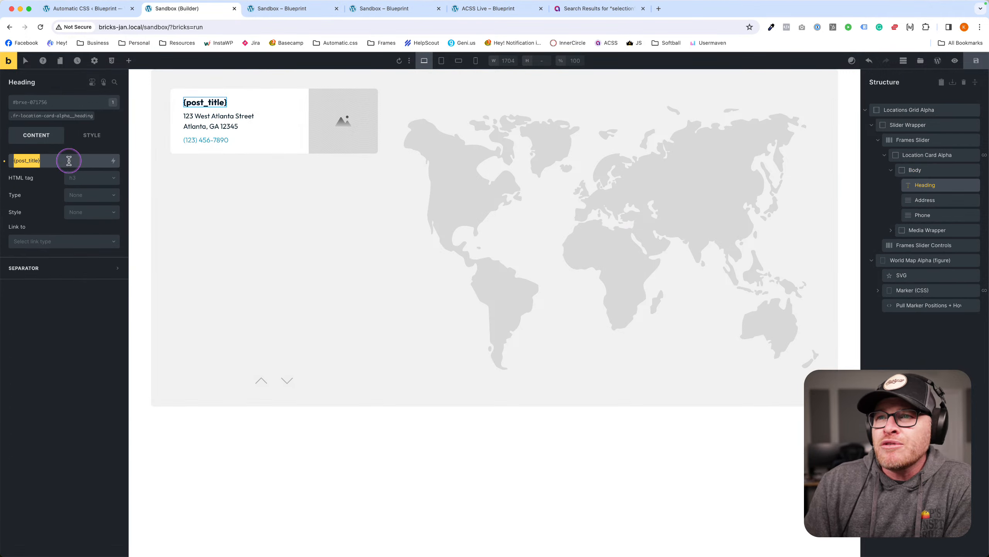
{"action": "left_click", "coordinate": [936, 155]}
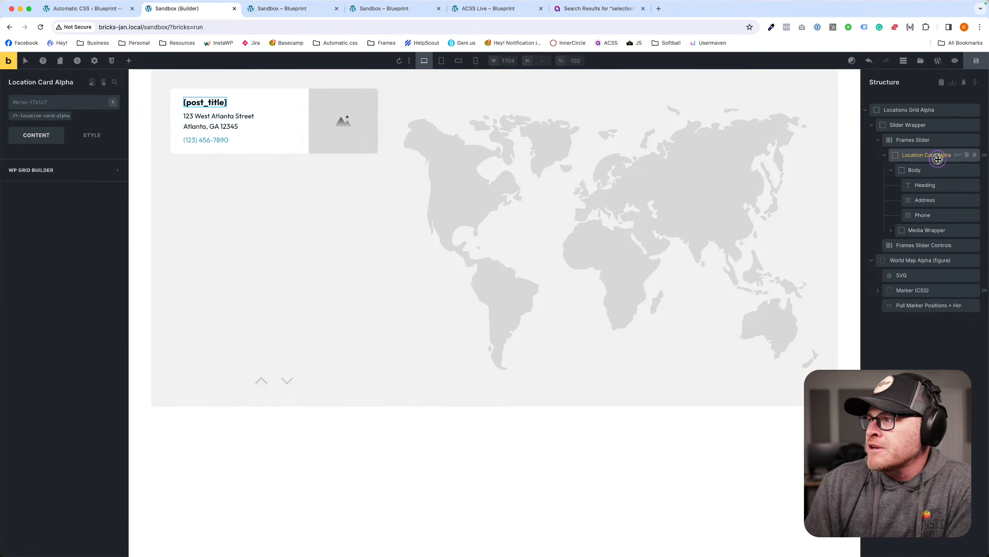
{"action": "left_click", "coordinate": [113, 172]}
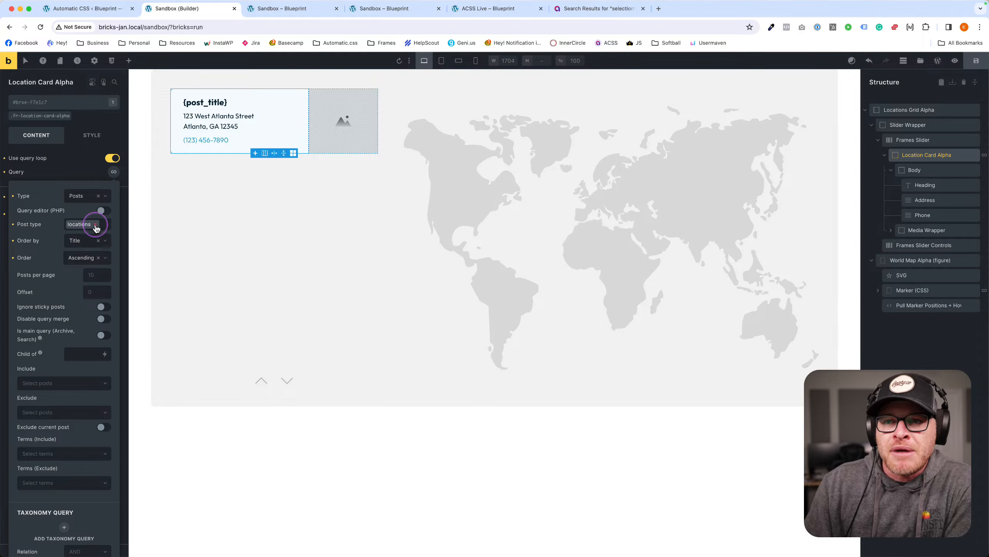
{"action": "left_click", "coordinate": [95, 225]}
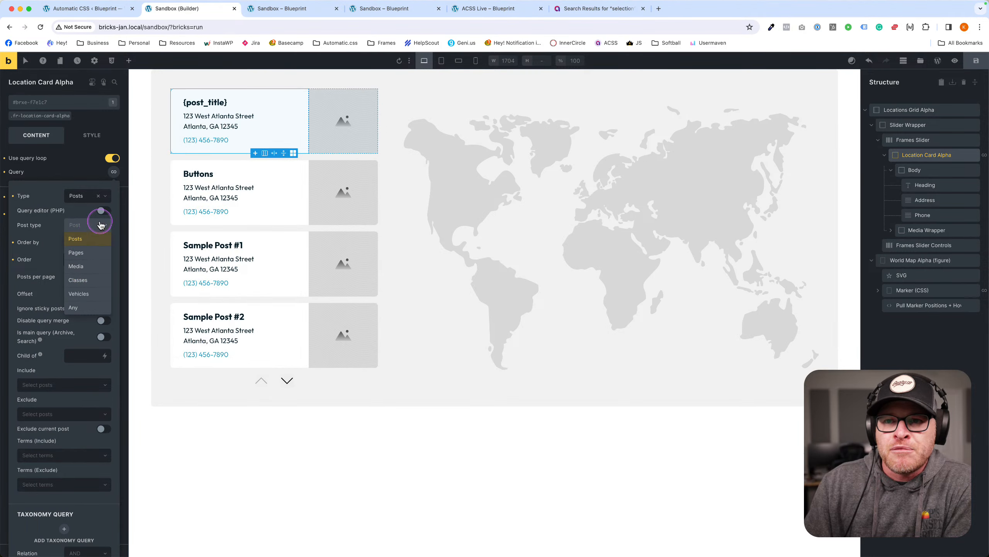
{"action": "left_click", "coordinate": [101, 226]}
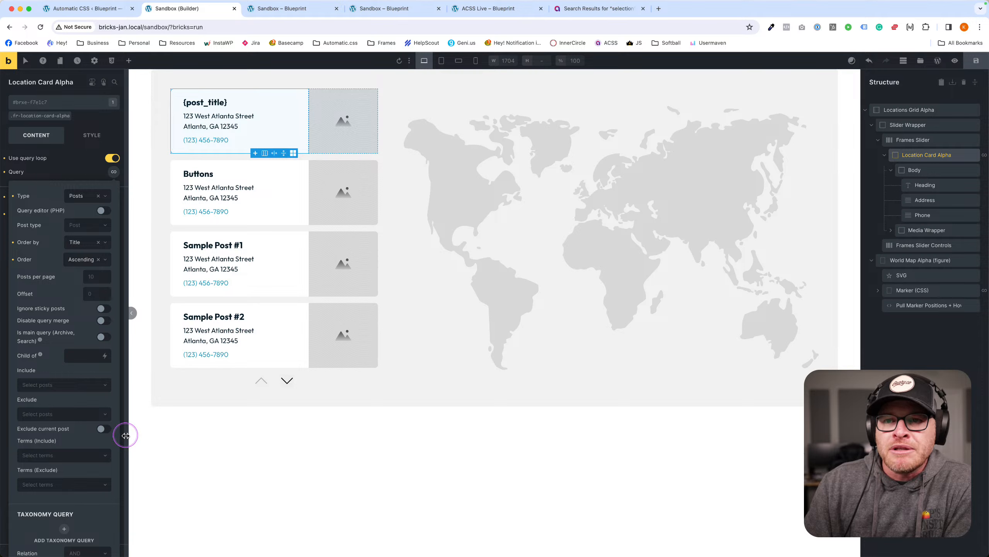
Check the Marker query loop, save, then delete Locations Grid Alpha and save the empty page.
{"action": "left_click", "coordinate": [888, 291]}
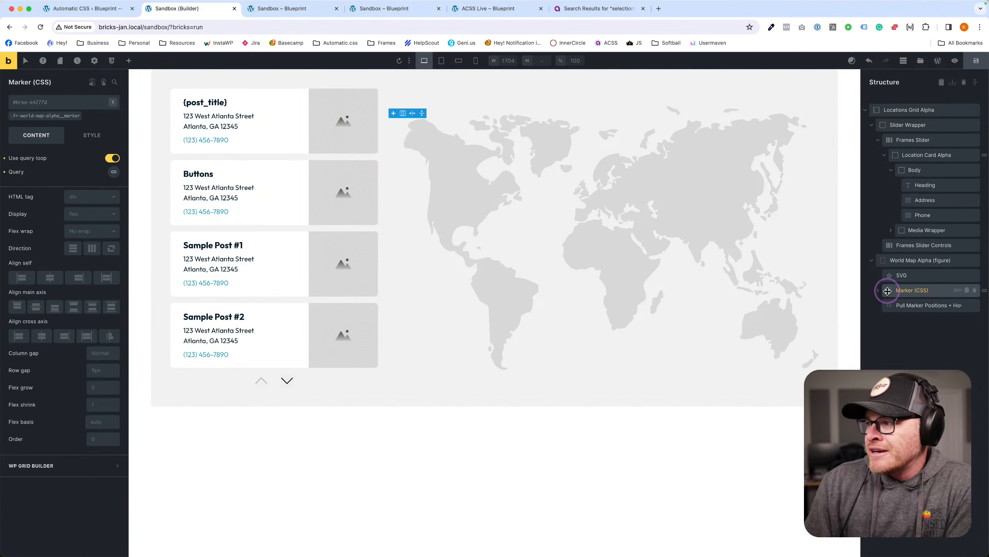
{"action": "left_click", "coordinate": [879, 290]}
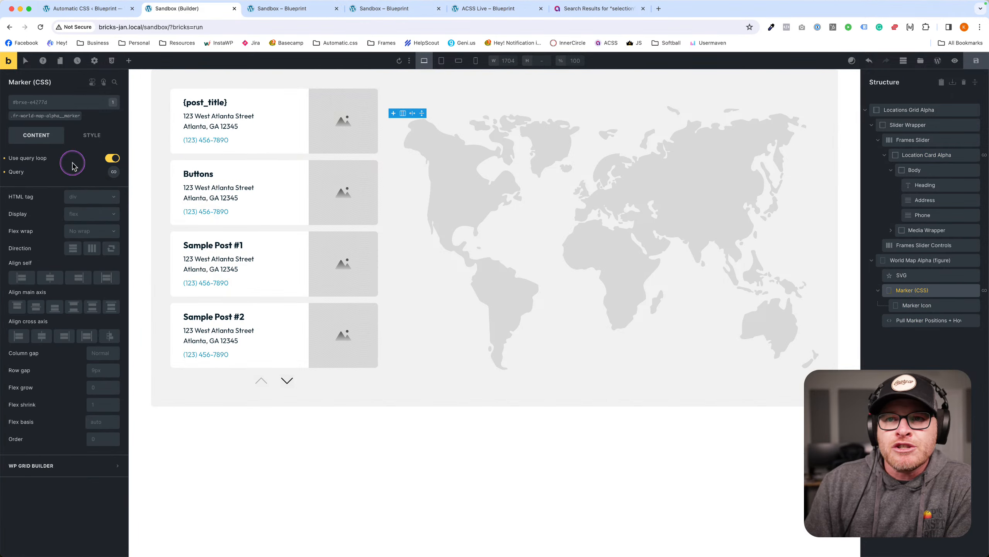
{"action": "left_click", "coordinate": [113, 172]}
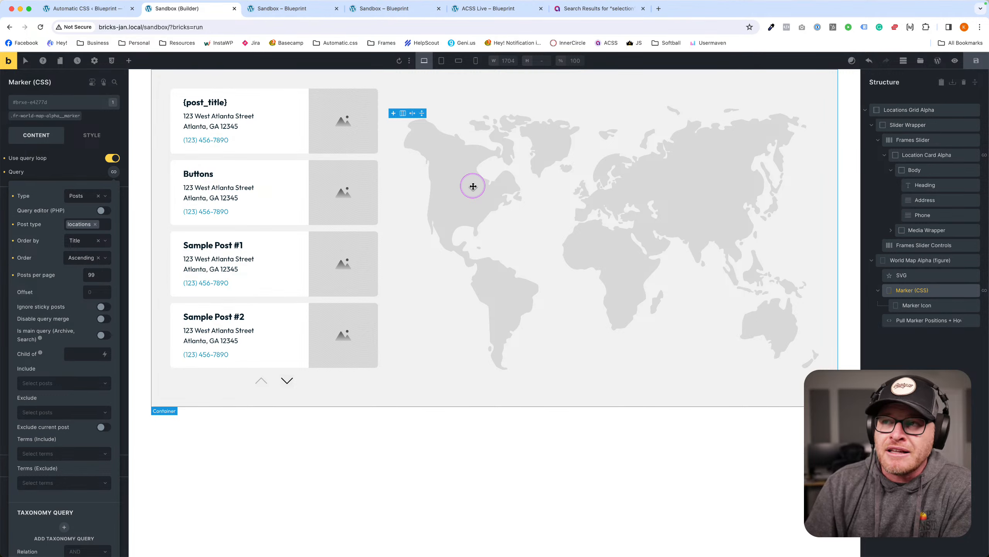
{"action": "left_click", "coordinate": [977, 64]}
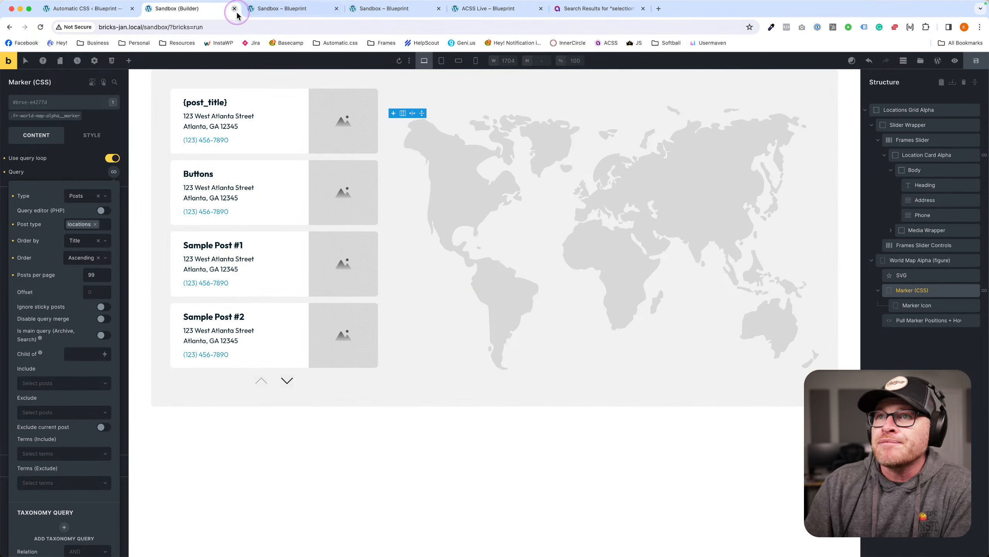
{"action": "left_click", "coordinate": [973, 109]}
{"action": "left_click", "coordinate": [977, 64]}
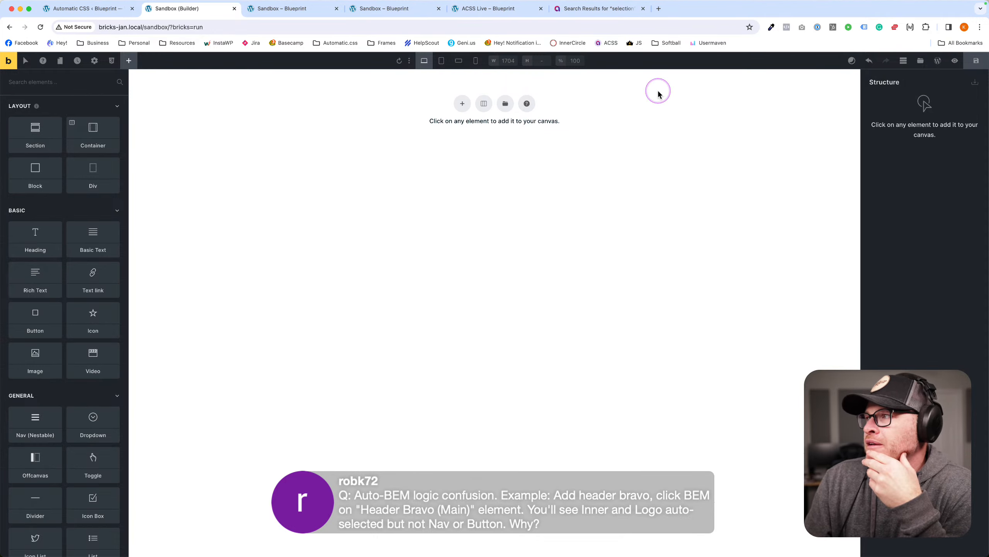
Search the template library for 'header b' and insert the Frames Header Bravo template.
{"action": "left_click", "coordinate": [921, 60]}
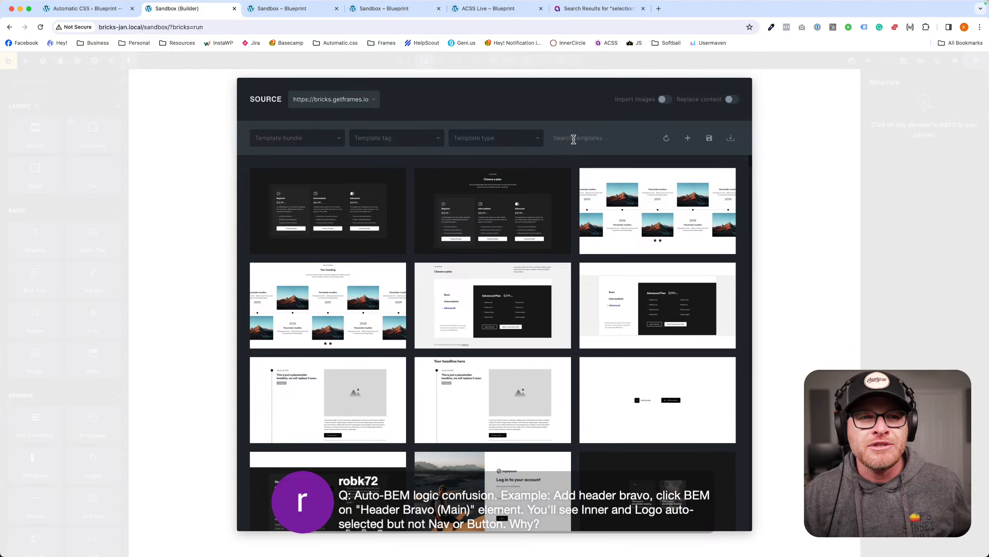
{"action": "type", "text": "head"}
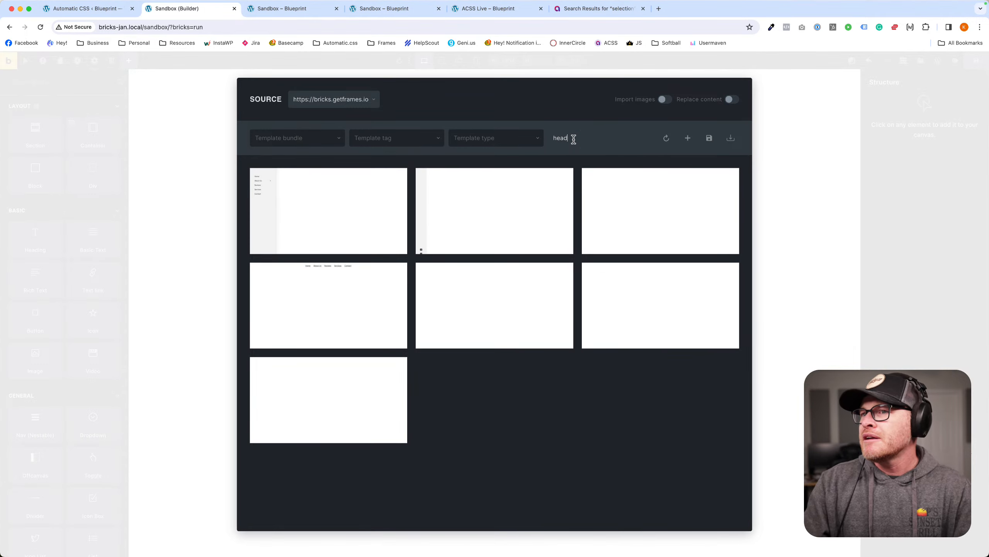
{"action": "type", "text": "er b"}
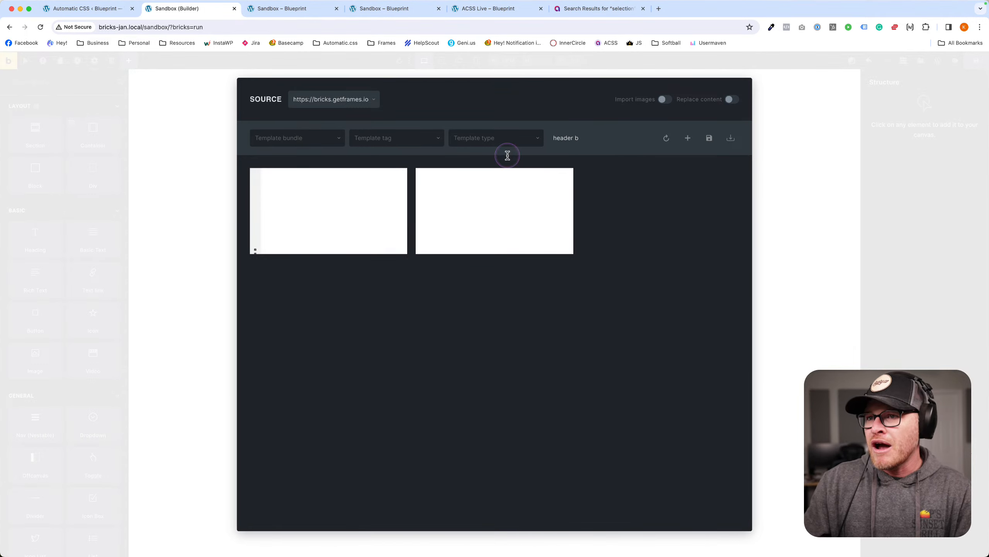
{"action": "left_click", "coordinate": [335, 215]}
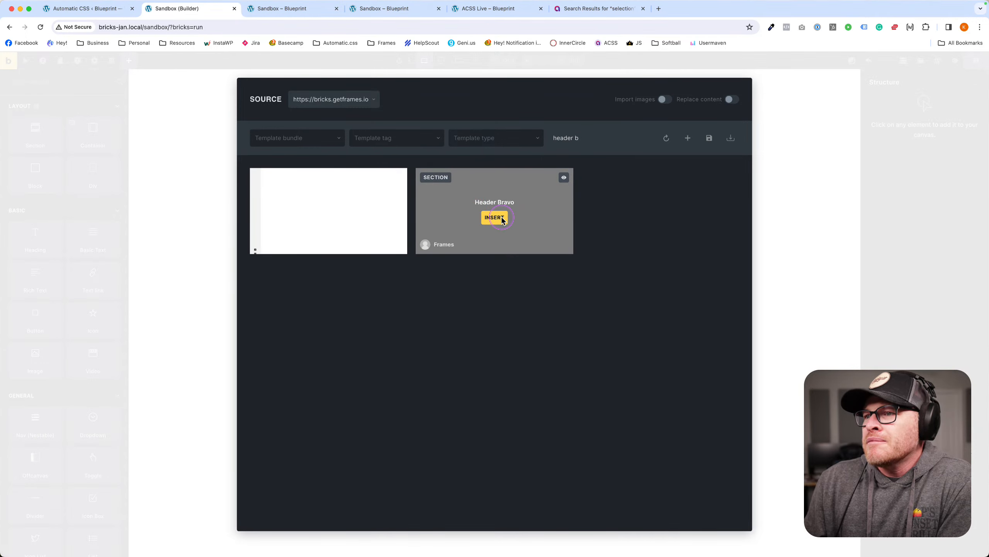
{"action": "left_click", "coordinate": [503, 220]}
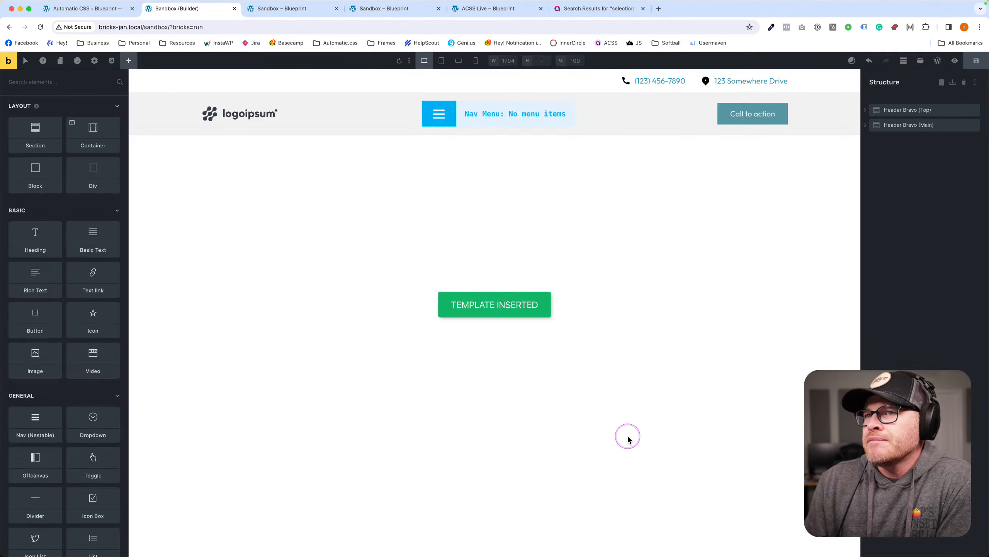
Assign the WordPress menu named Menu to the header's nav, save, and reload the builder.
{"action": "left_click", "coordinate": [492, 113]}
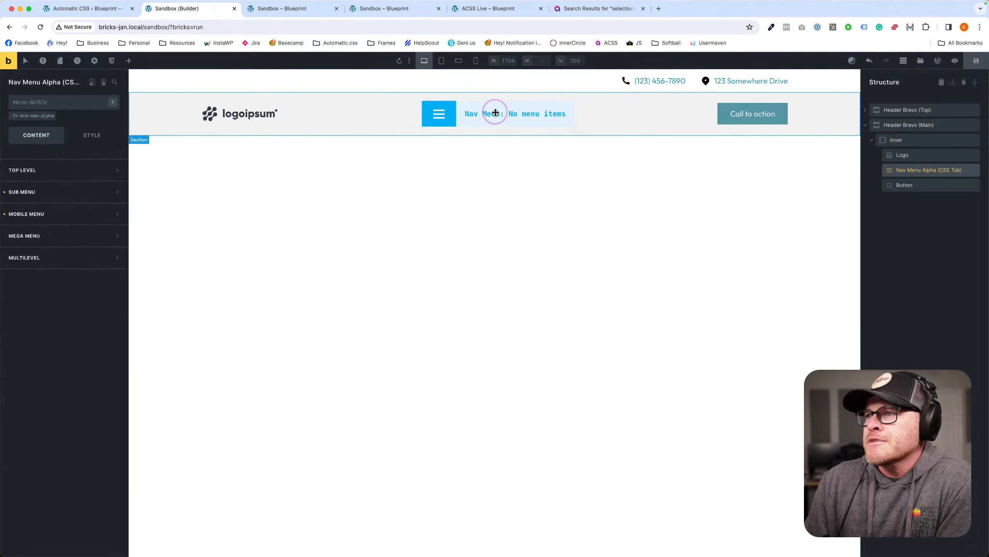
{"action": "left_click", "coordinate": [48, 173]}
{"action": "left_click", "coordinate": [48, 186]}
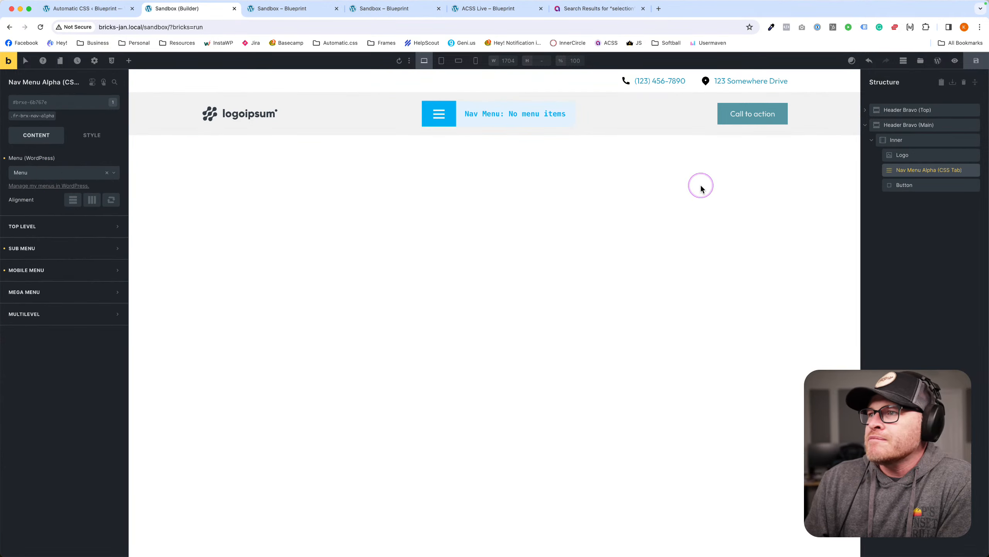
{"action": "left_click", "coordinate": [977, 62]}
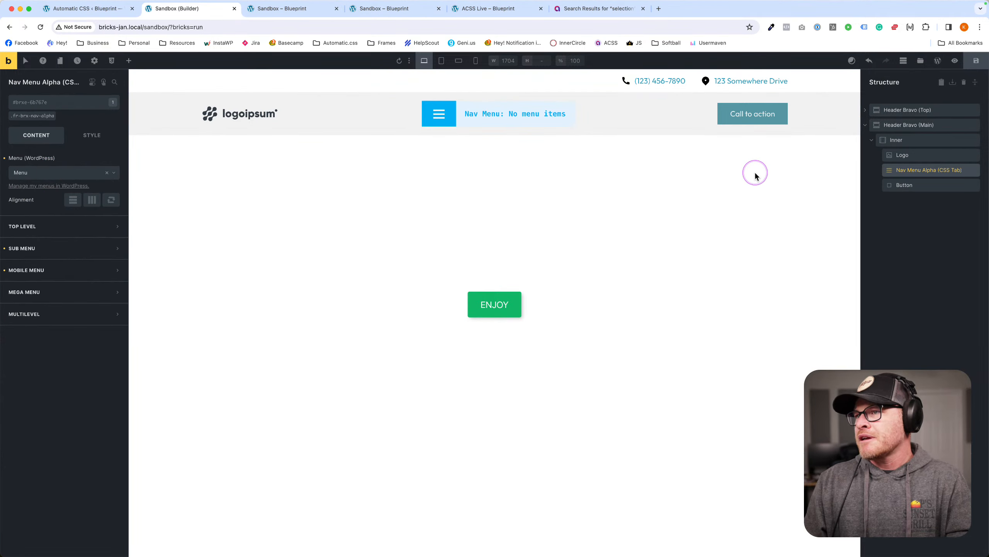
{"action": "key", "text": "super+r"}
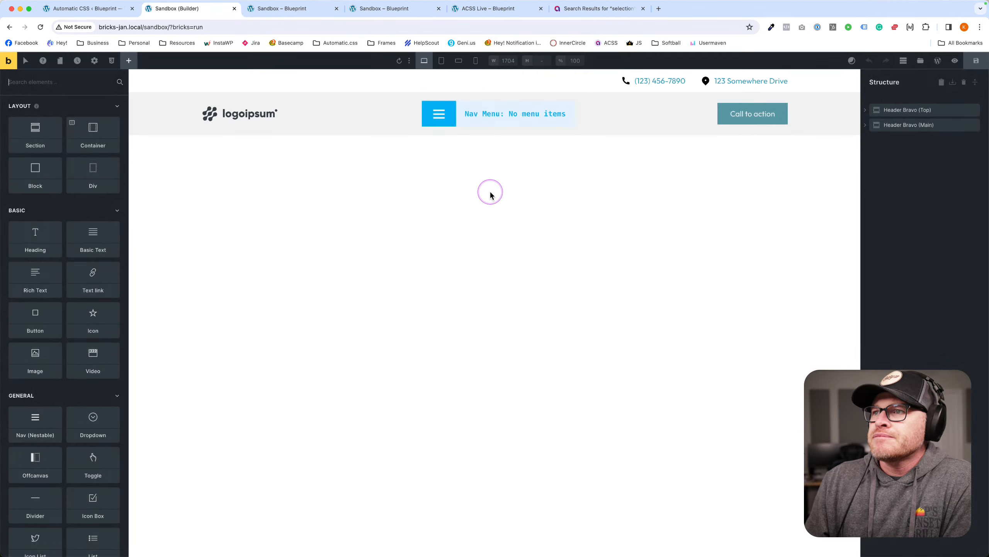
Review the classes on the nav menu, Logo, Inner container, Header Bravo (Main) and Nav Menu Alpha.
{"action": "left_click", "coordinate": [487, 111]}
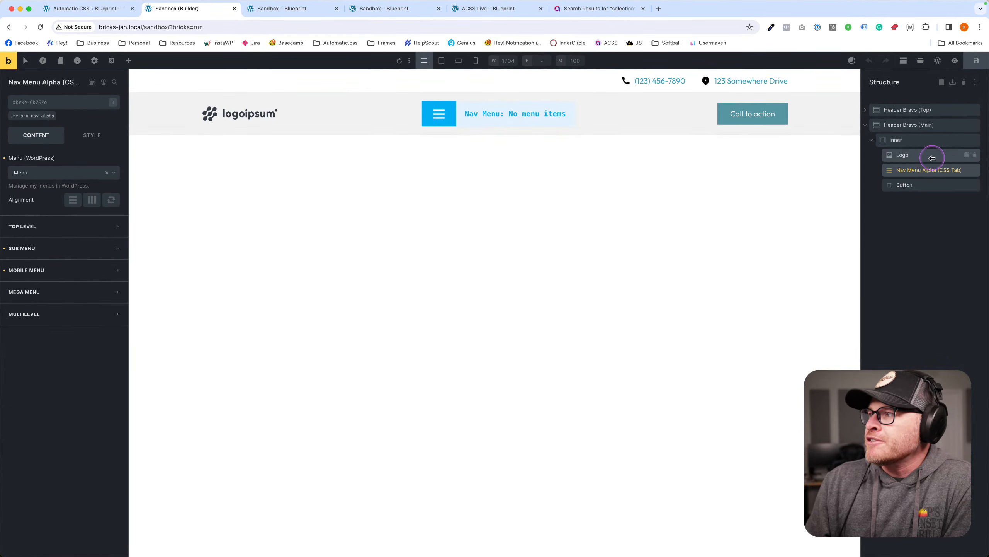
{"action": "left_click", "coordinate": [914, 155]}
{"action": "left_click", "coordinate": [903, 140]}
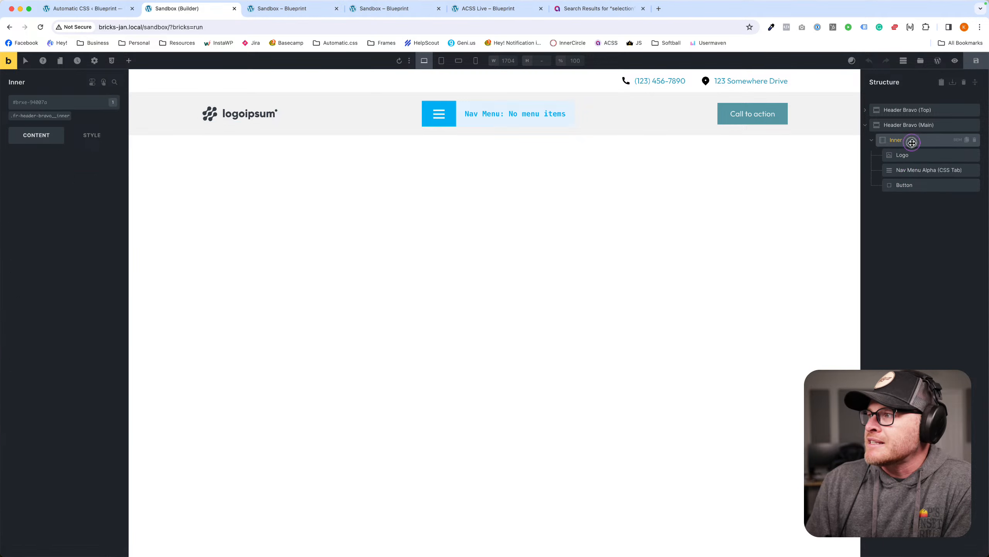
{"action": "left_click", "coordinate": [871, 139]}
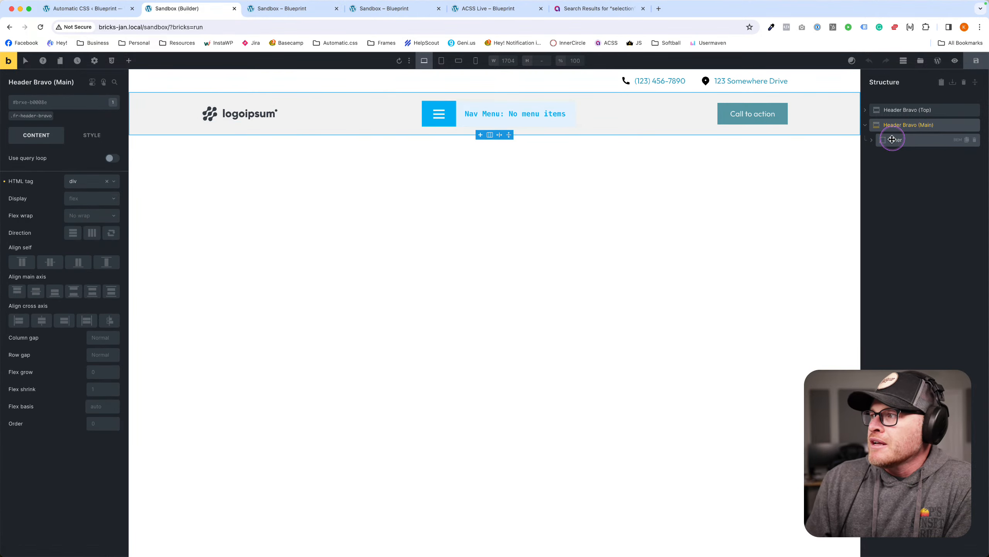
{"action": "left_click", "coordinate": [872, 139]}
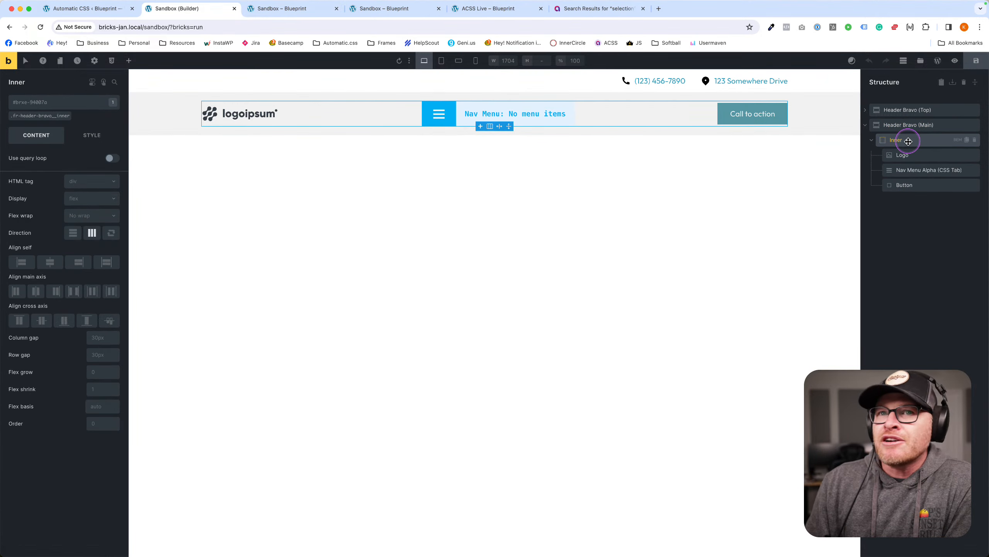
{"action": "left_click", "coordinate": [908, 125]}
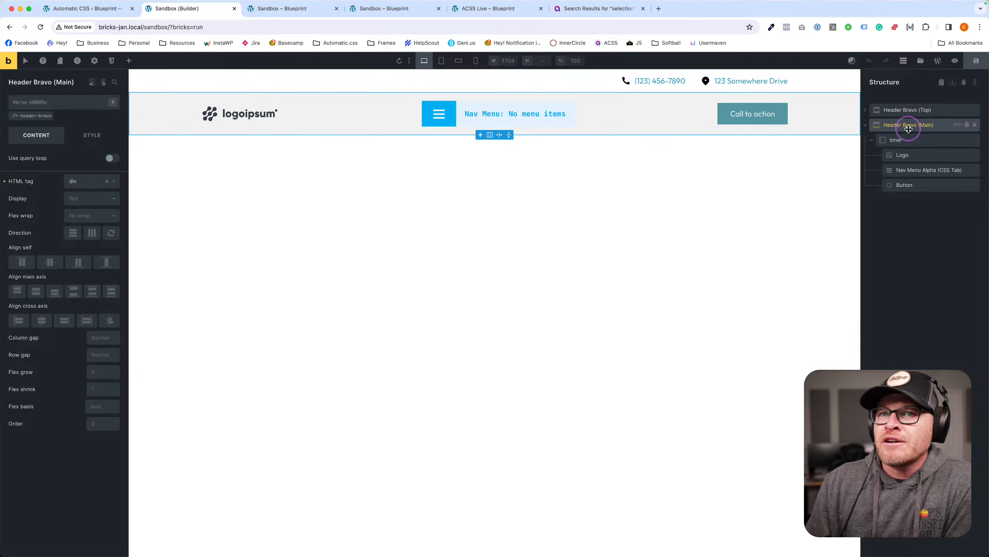
{"action": "left_click", "coordinate": [909, 140]}
{"action": "left_click", "coordinate": [907, 155]}
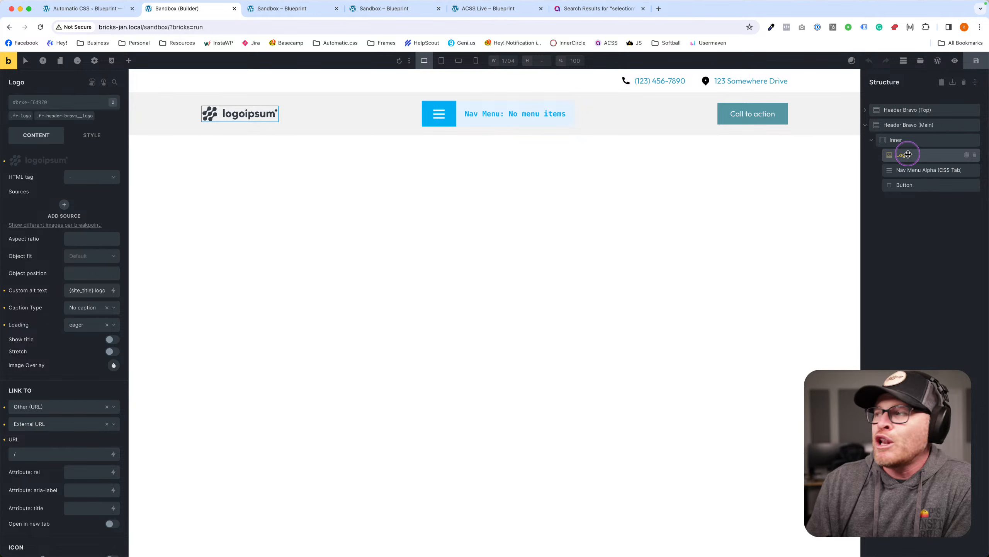
{"action": "left_click", "coordinate": [907, 170]}
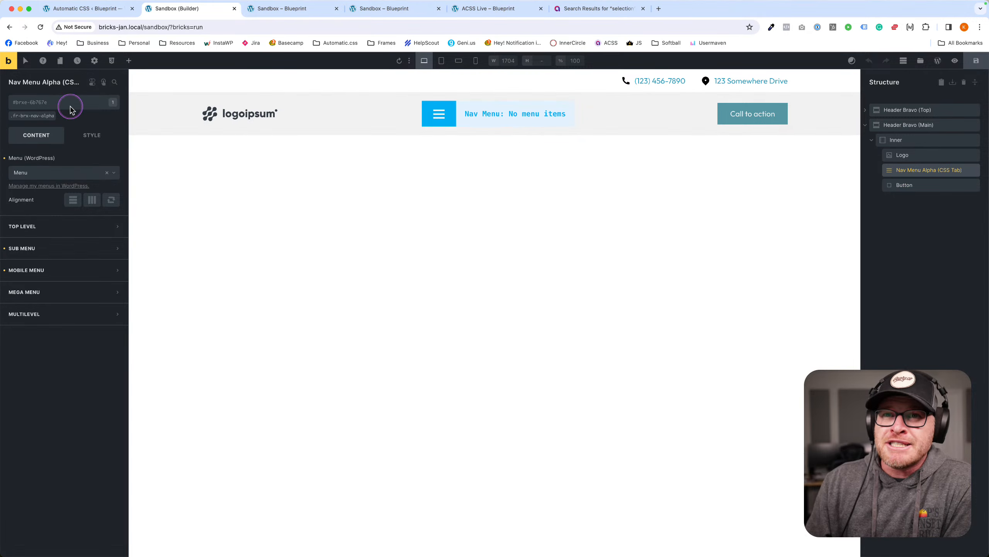
Inspect the Button element's classes and save the header.
{"action": "mouse_move", "coordinate": [51, 117]}
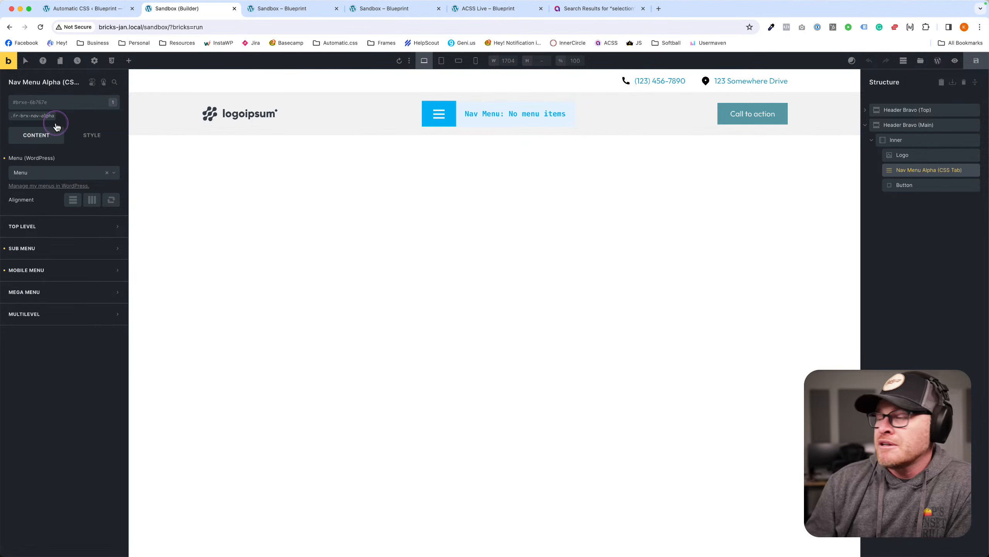
{"action": "left_click", "coordinate": [935, 184]}
{"action": "left_click", "coordinate": [417, 142]}
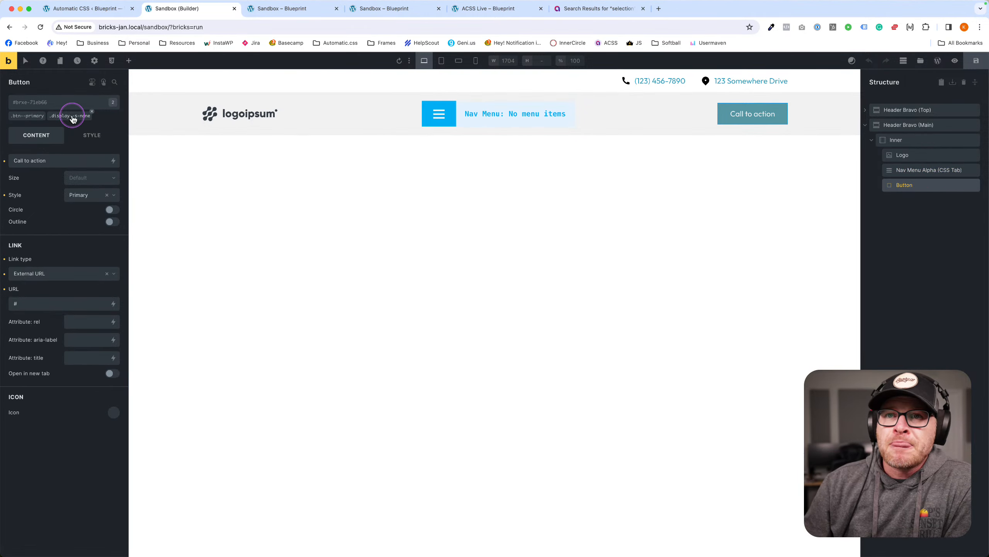
{"action": "mouse_move", "coordinate": [50, 118]}
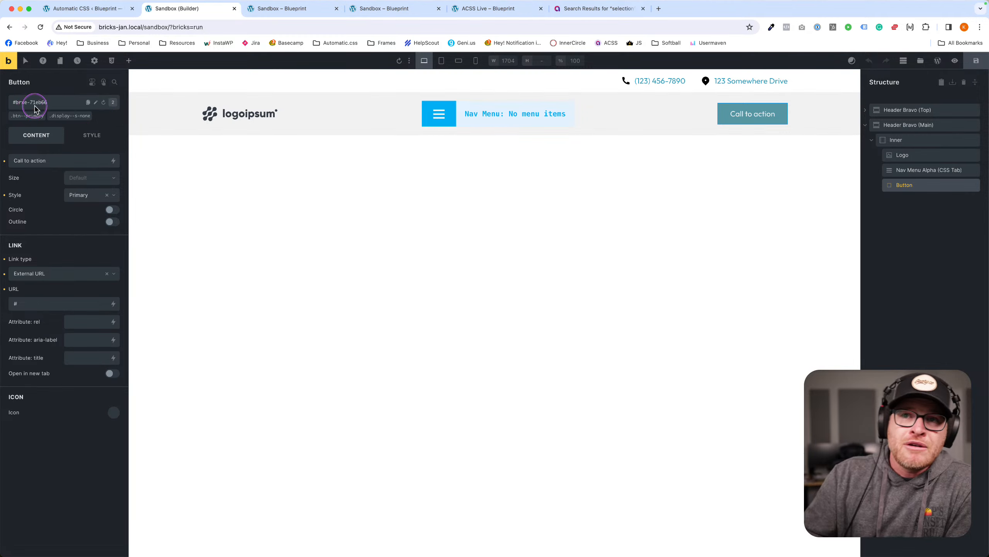
{"action": "left_click", "coordinate": [980, 62]}
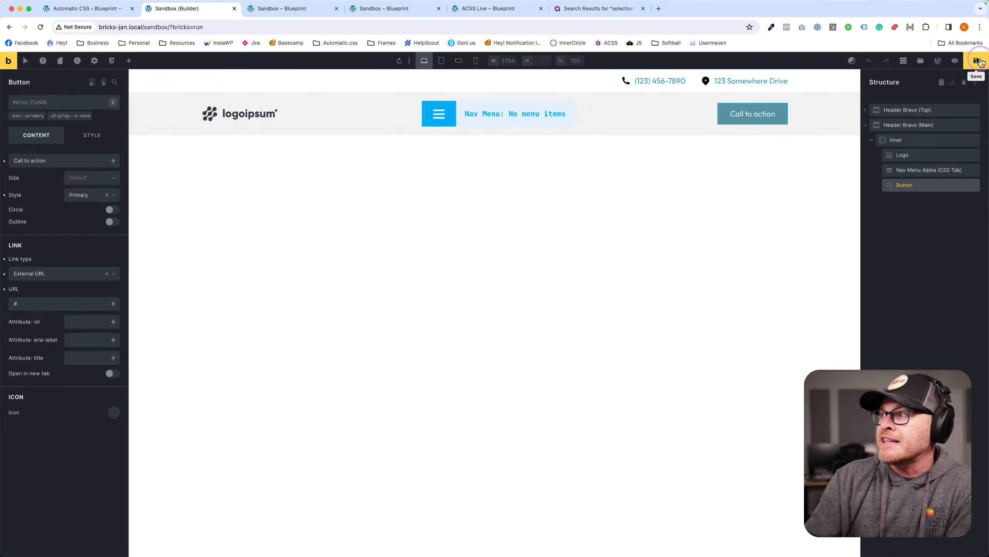
Recheck the Logo and Inner classes, then open the BEM class dialog for Header Bravo (Main).
{"action": "left_click", "coordinate": [923, 169]}
{"action": "left_click", "coordinate": [919, 153]}
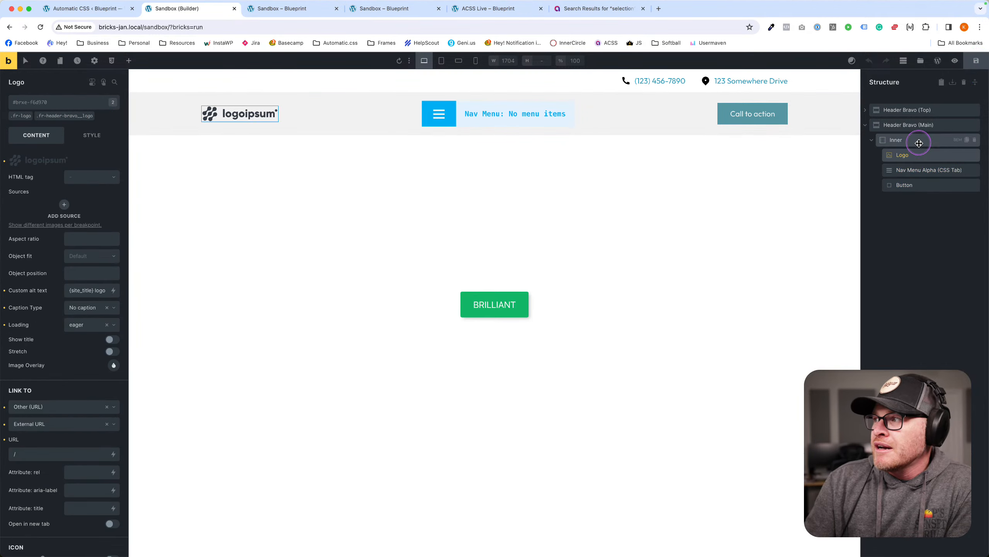
{"action": "left_click", "coordinate": [920, 143]}
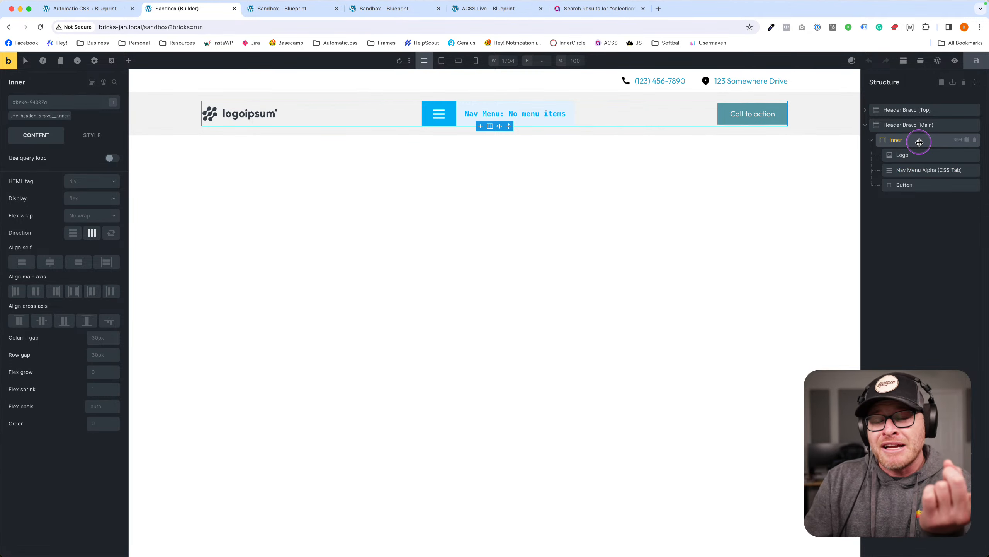
{"action": "left_click", "coordinate": [915, 153]}
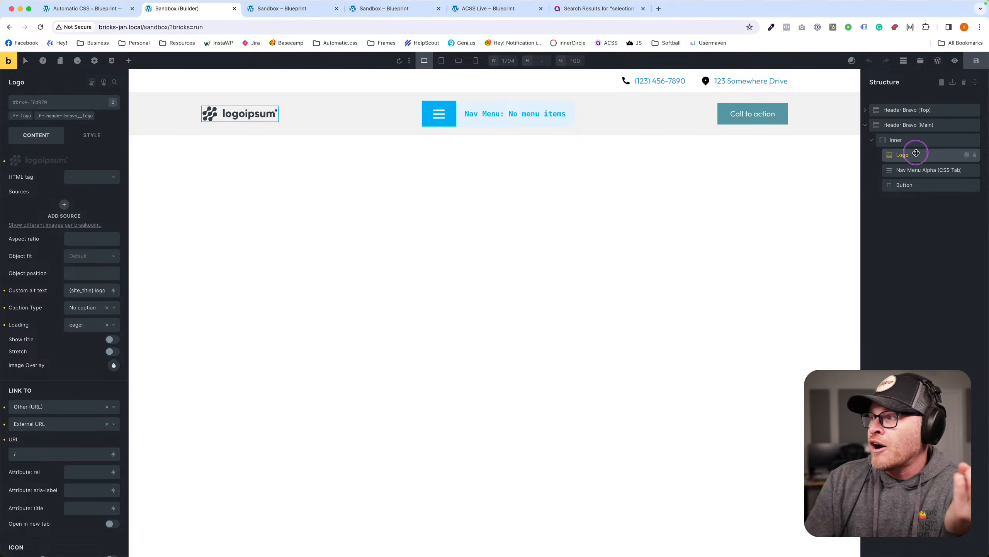
{"action": "left_click", "coordinate": [912, 140]}
{"action": "left_click", "coordinate": [922, 125]}
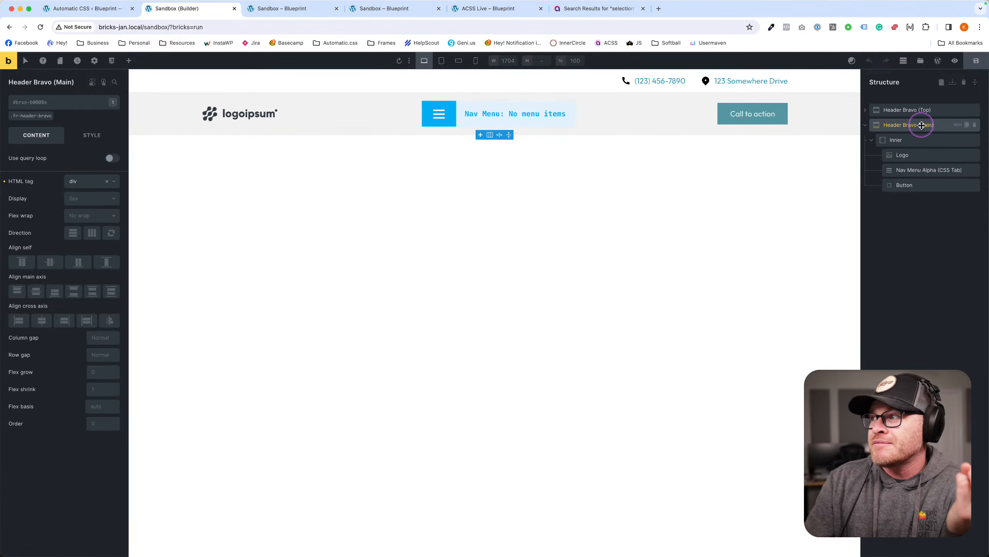
{"action": "left_click", "coordinate": [957, 125]}
In the BEM dialog, rename block fr-header-bravo to my-header using Create New & Delete Old, and apply.
{"action": "left_click_drag", "start_coordinate": [892, 133], "coordinate": [637, 151]}
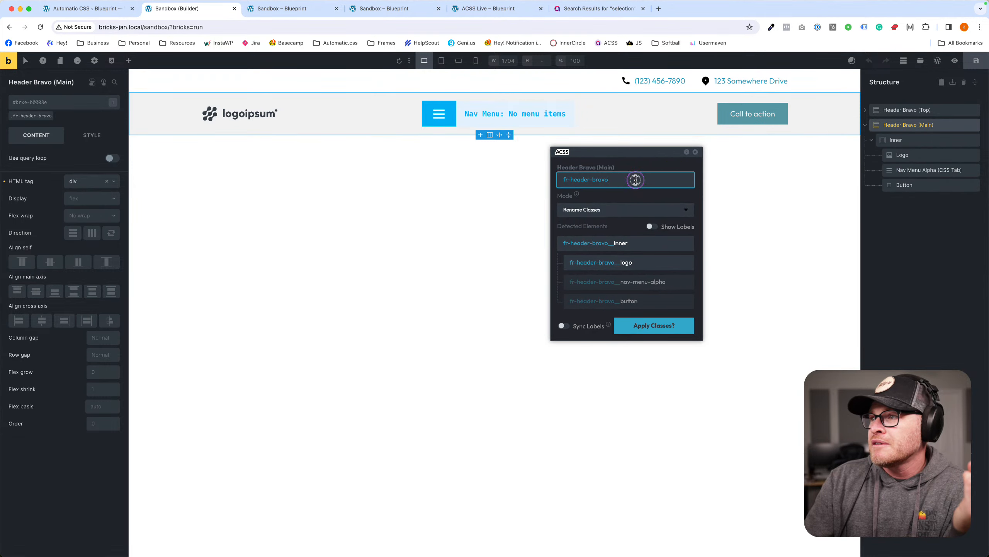
{"action": "triple_click", "coordinate": [636, 180]}
{"action": "type", "text": "my-header"}
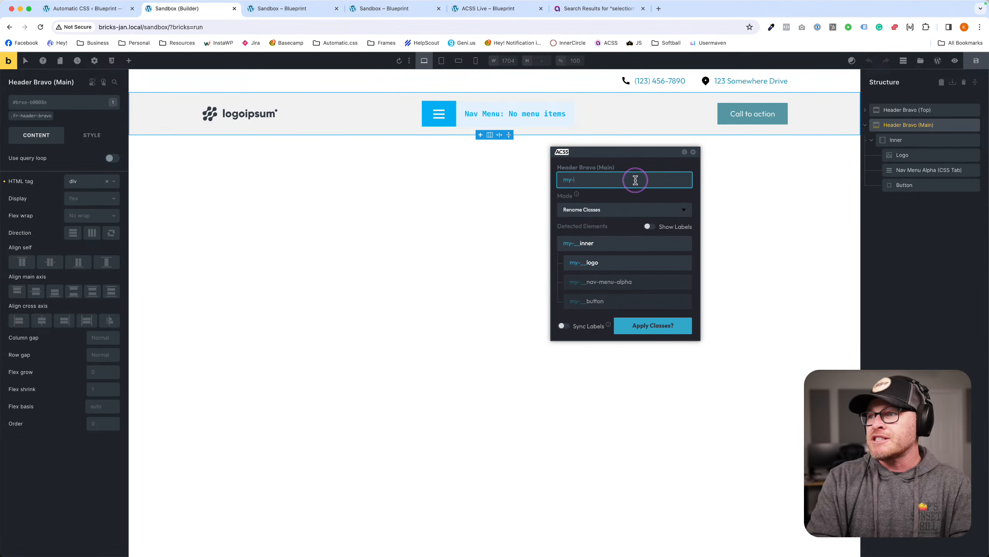
{"action": "left_click", "coordinate": [593, 210]}
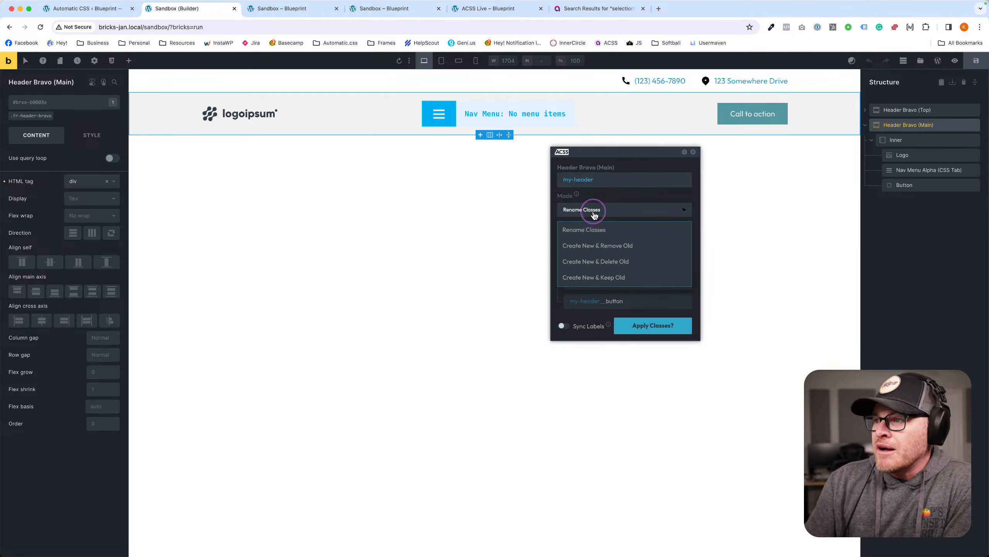
{"action": "left_click", "coordinate": [595, 259]}
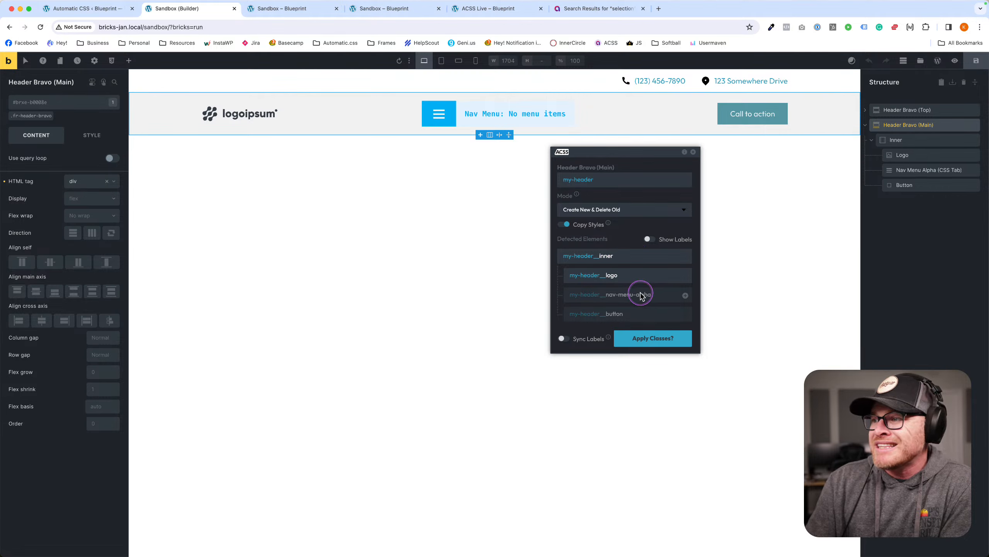
{"action": "left_click", "coordinate": [639, 338]}
{"action": "left_click", "coordinate": [680, 345]}
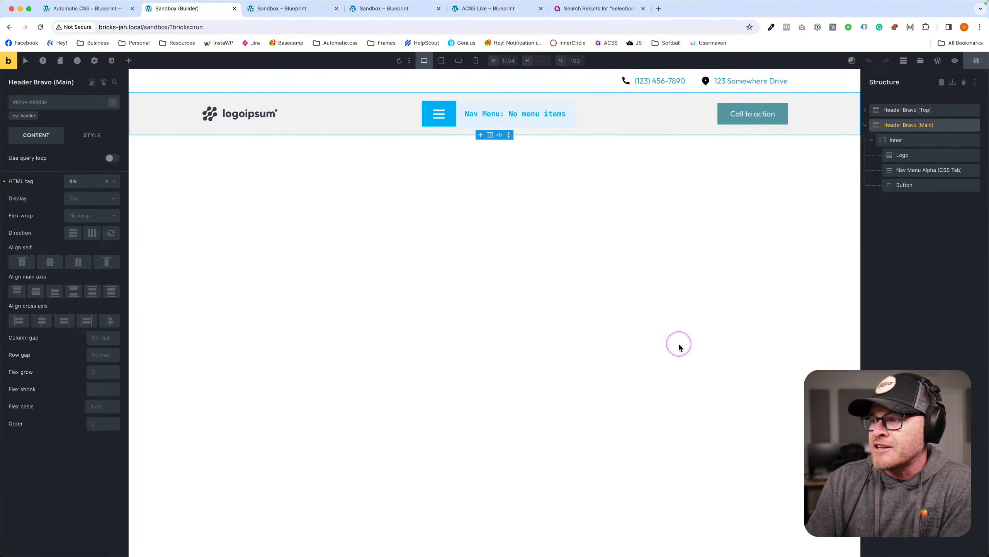
{"action": "left_click", "coordinate": [907, 155]}
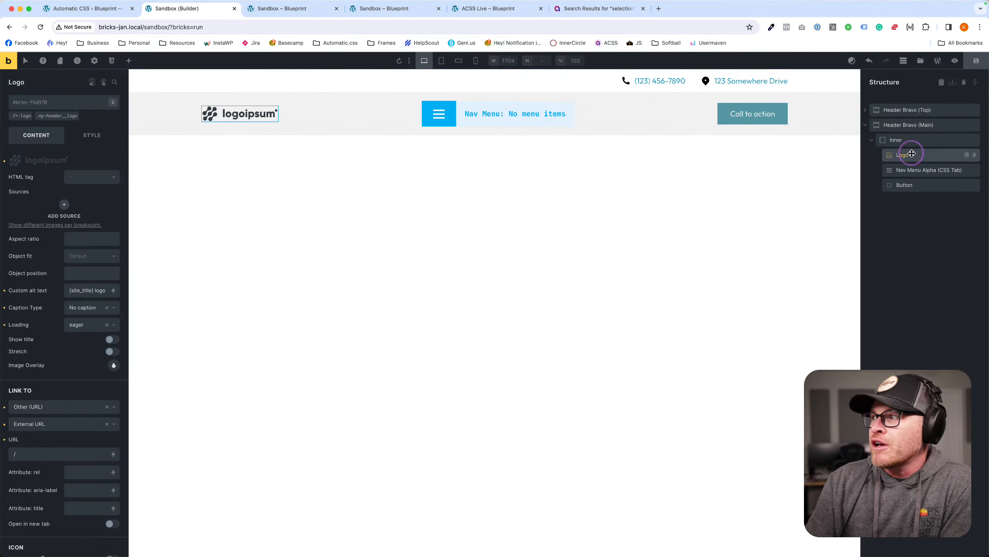
{"action": "left_click", "coordinate": [912, 140]}
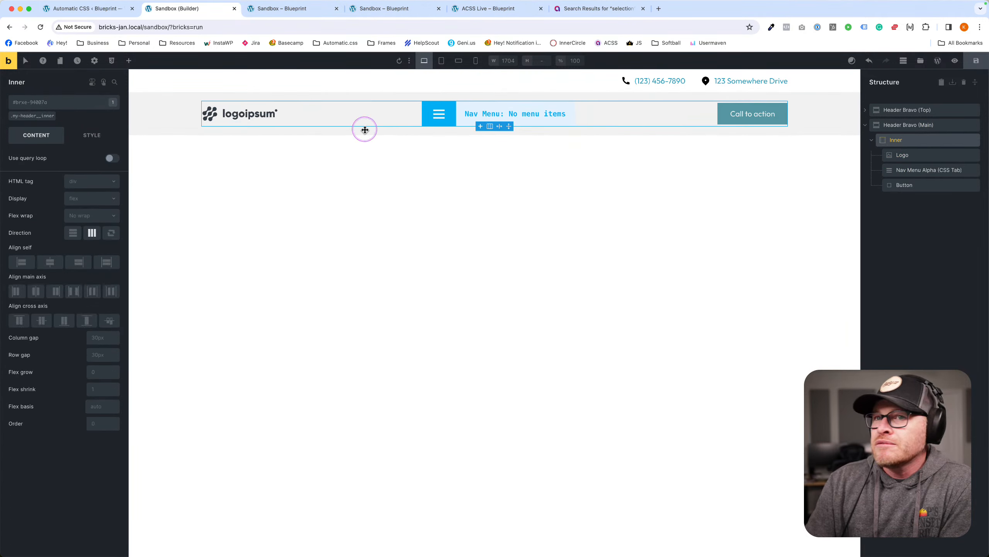
{"action": "left_click", "coordinate": [923, 125]}
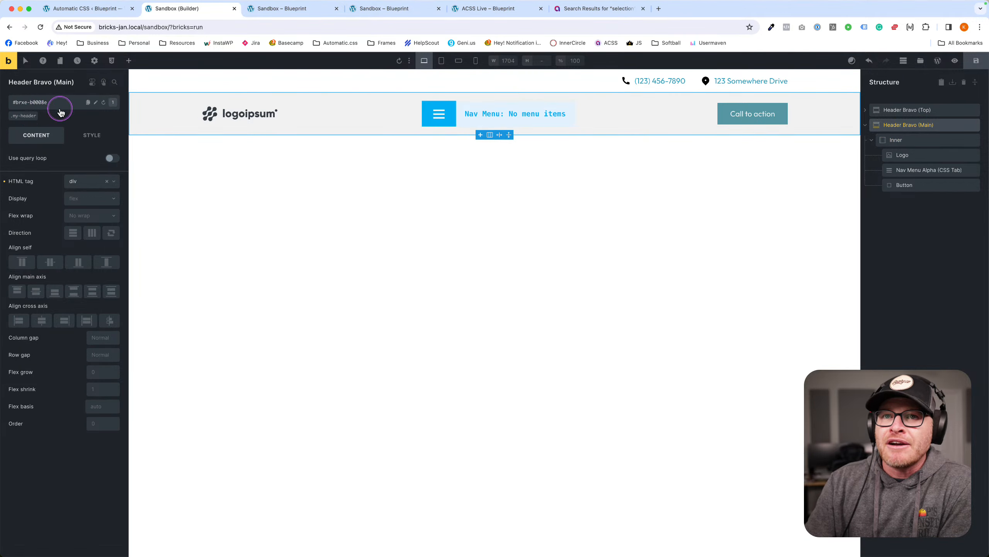
{"action": "left_click", "coordinate": [923, 171]}
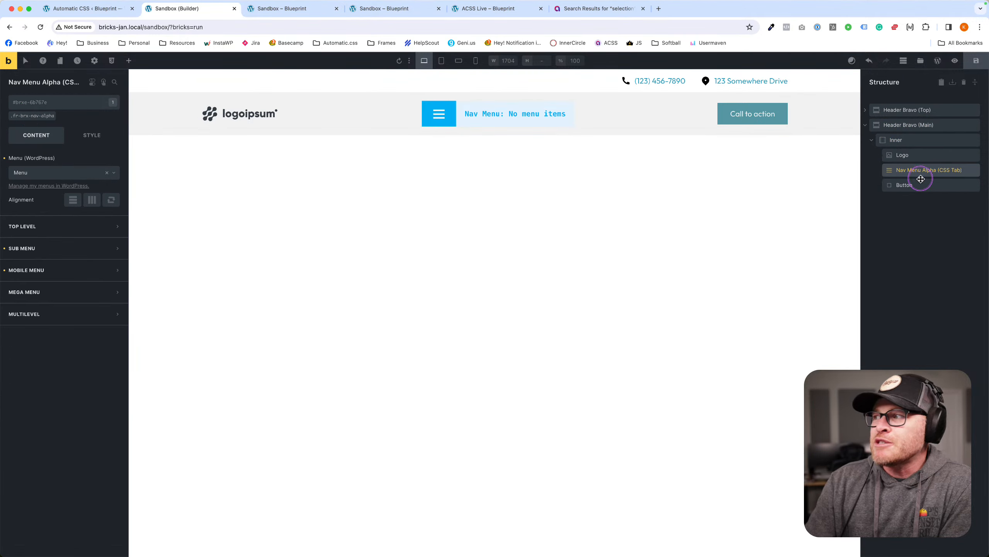
{"action": "left_click", "coordinate": [920, 180]}
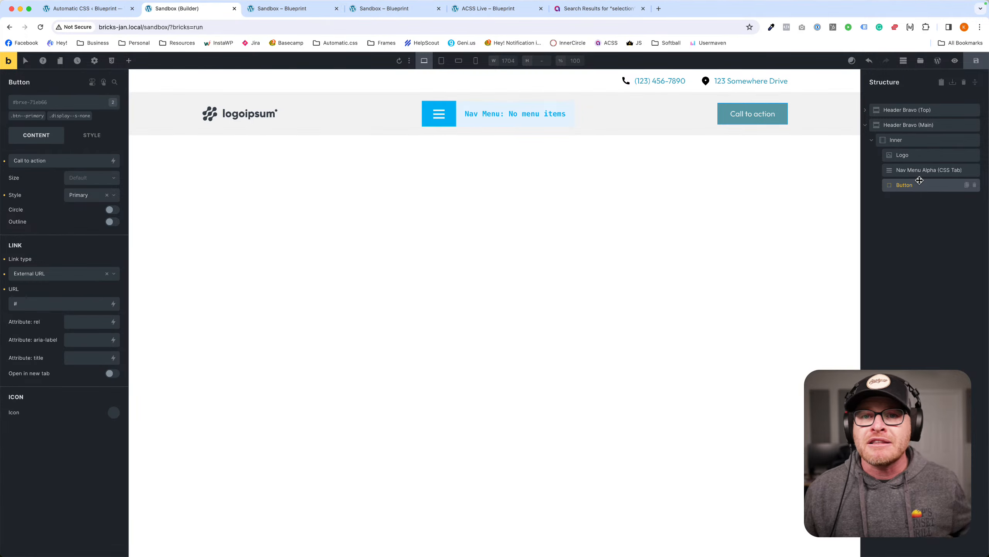
{"action": "left_click", "coordinate": [920, 180]}
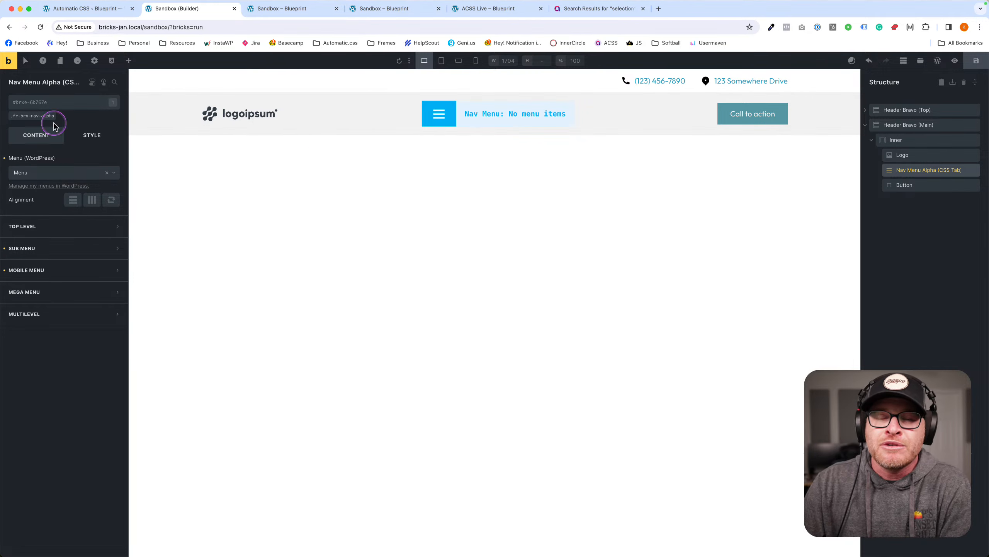
{"action": "left_click", "coordinate": [28, 118]}
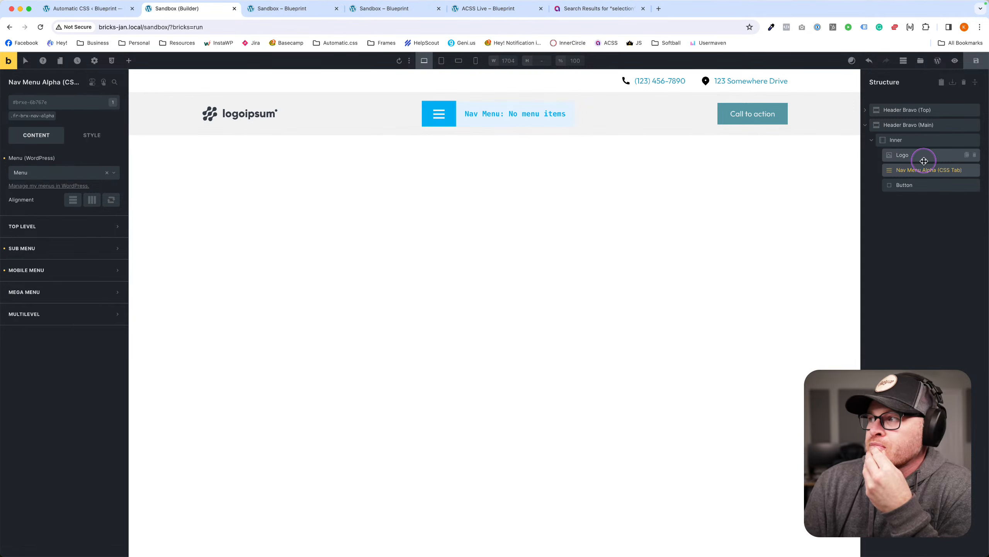
{"action": "left_click", "coordinate": [905, 184]}
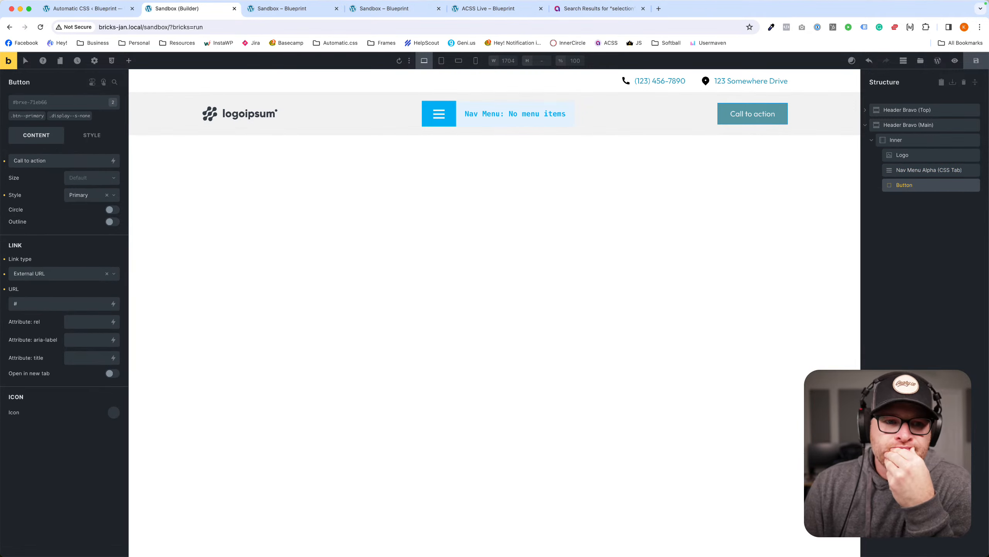
{"action": "left_click", "coordinate": [322, 97]}
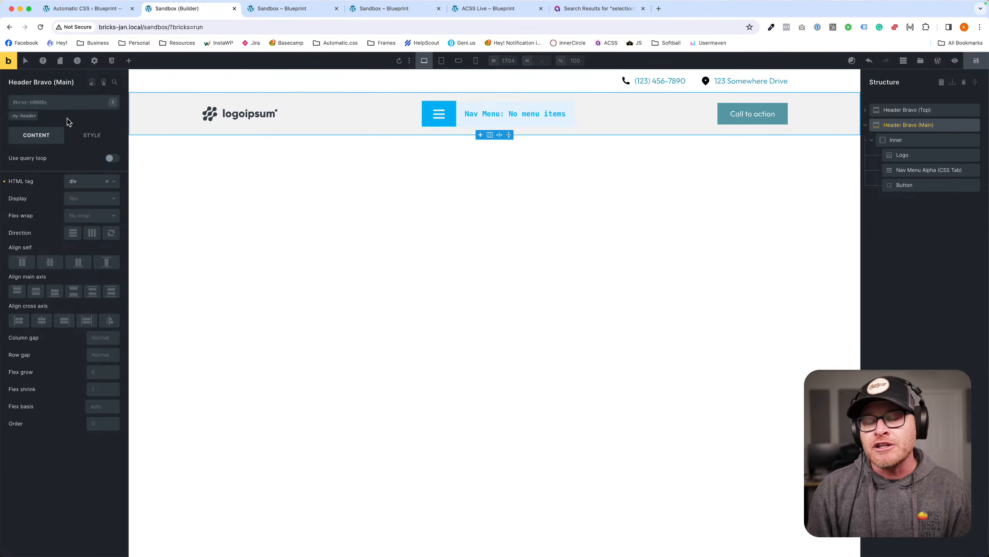
{"action": "left_click", "coordinate": [920, 139]}
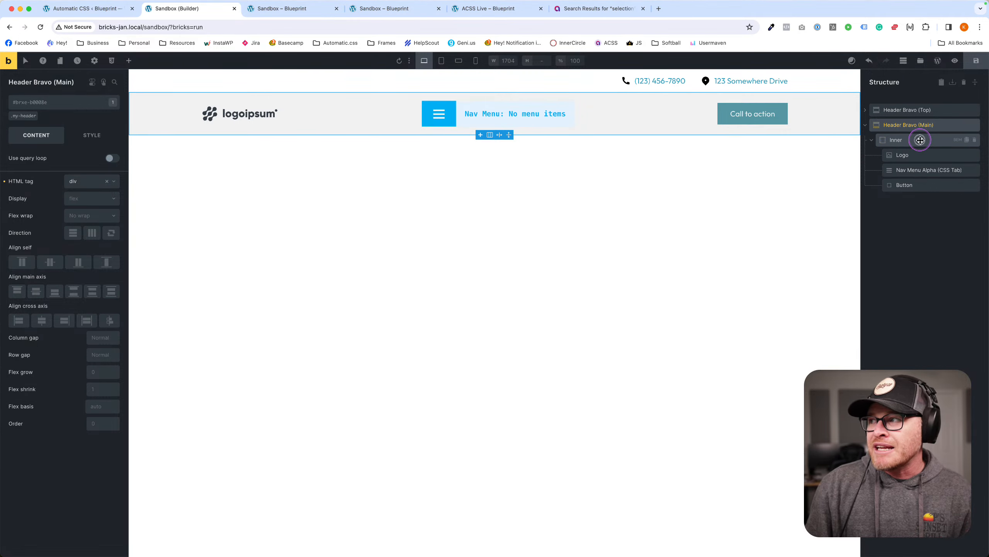
{"action": "left_click", "coordinate": [921, 131]}
{"action": "left_click", "coordinate": [920, 137]}
{"action": "left_click", "coordinate": [921, 130]}
{"action": "left_click", "coordinate": [921, 137]}
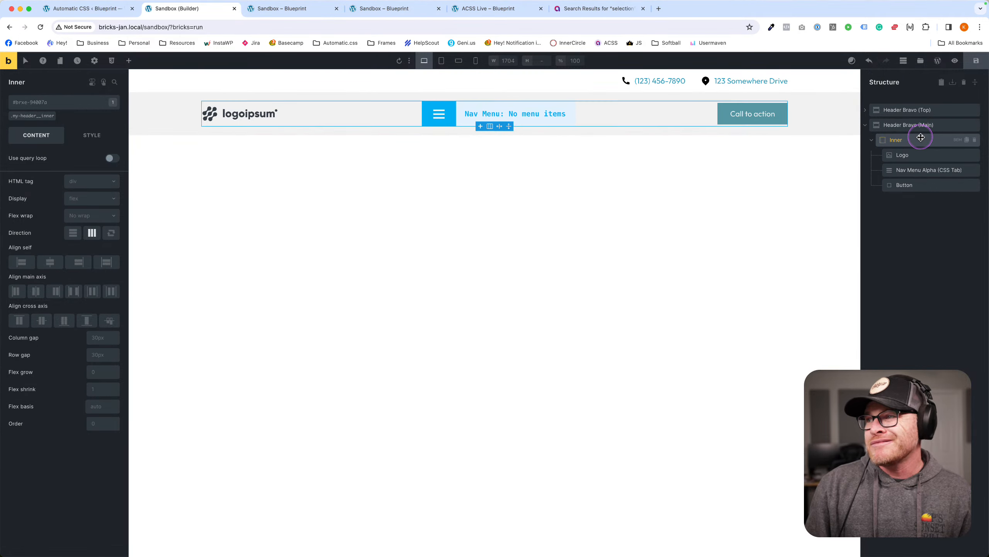
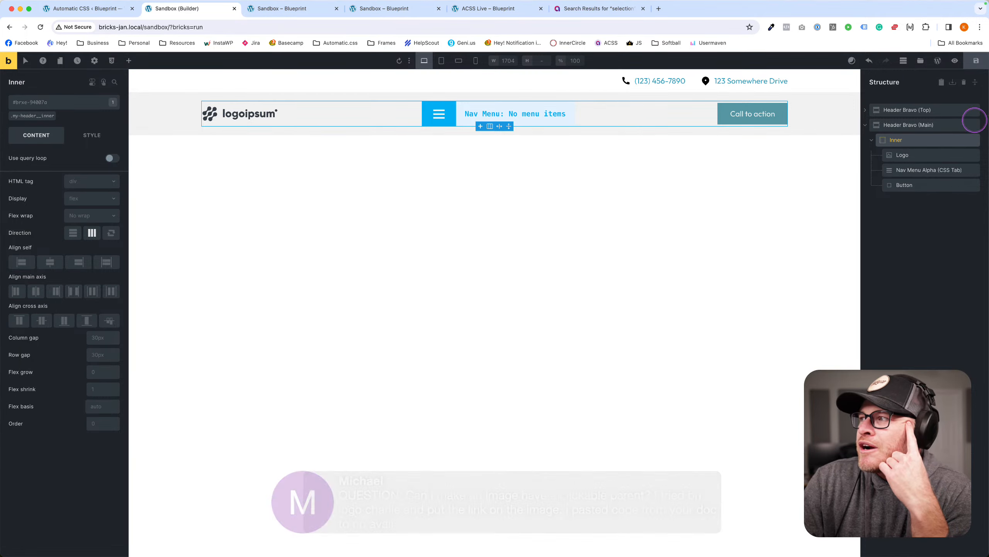
Delete the existing header and insert the Logo Section Charlie template found by searching 'logo'.
{"action": "left_click", "coordinate": [974, 111]}
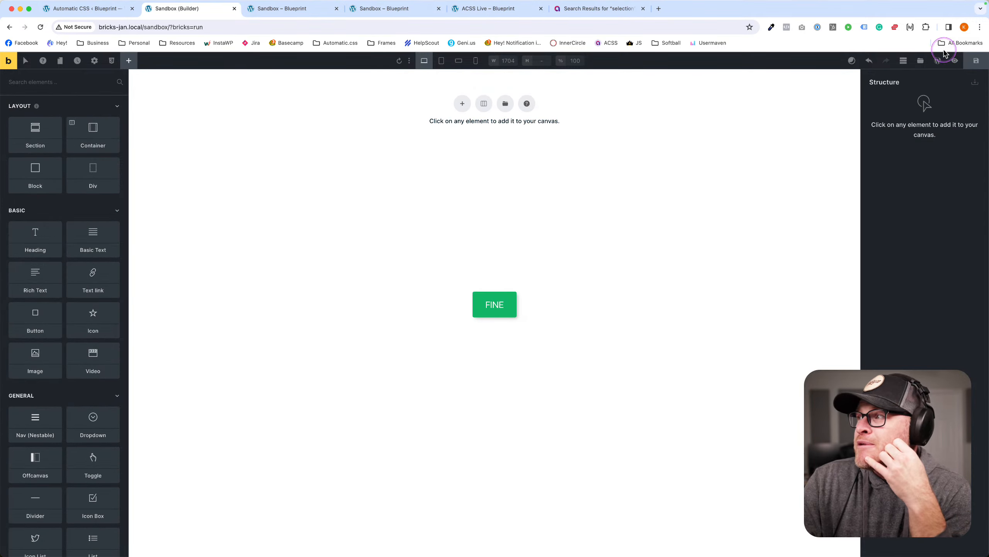
{"action": "left_click", "coordinate": [920, 60]}
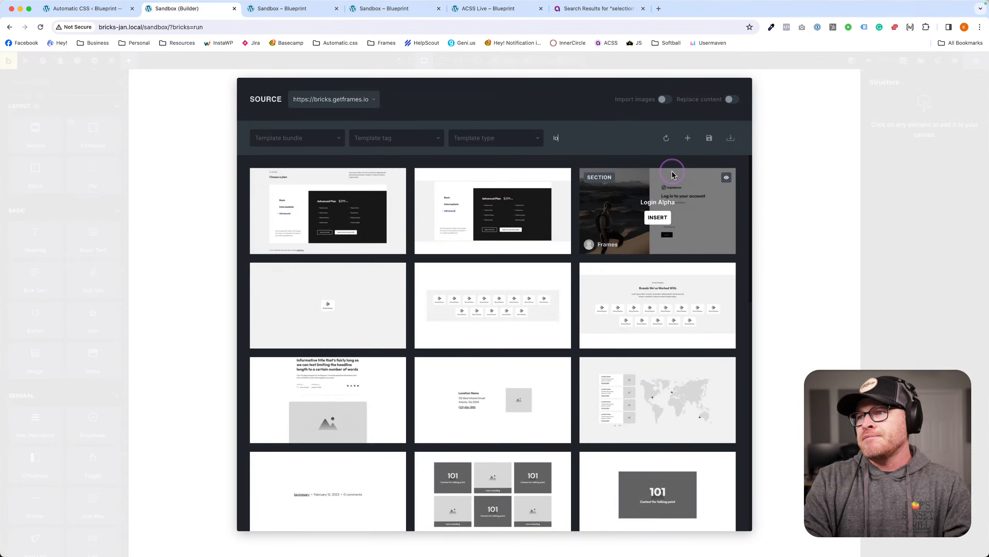
{"action": "type", "text": "logo cha"}
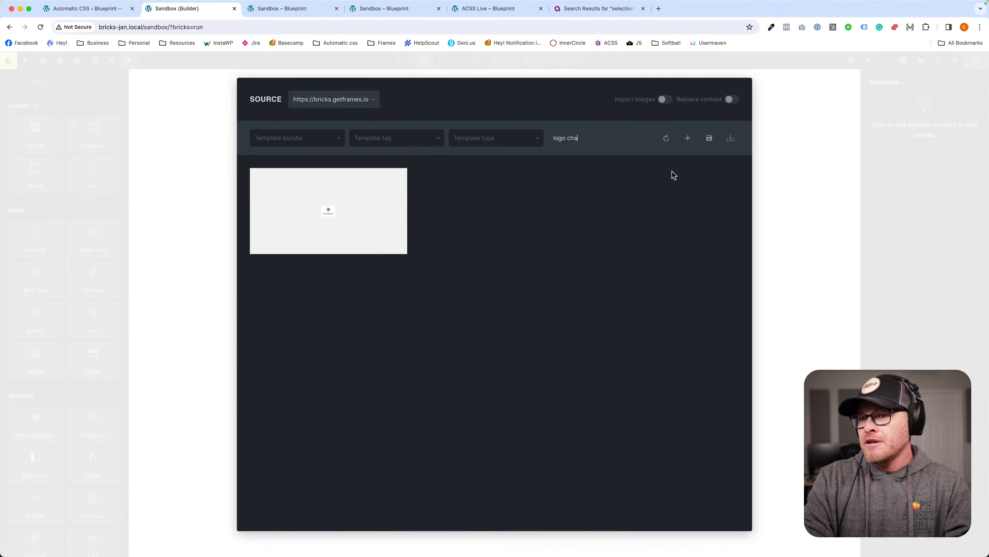
{"action": "double_click", "coordinate": [670, 172]}
{"action": "type", "text": "logo"}
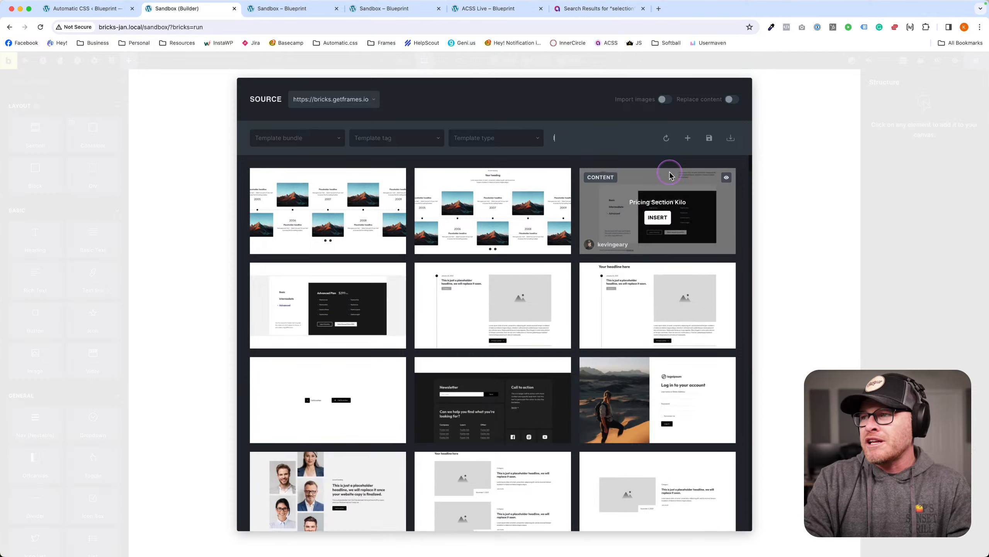
{"action": "left_click", "coordinate": [660, 217]}
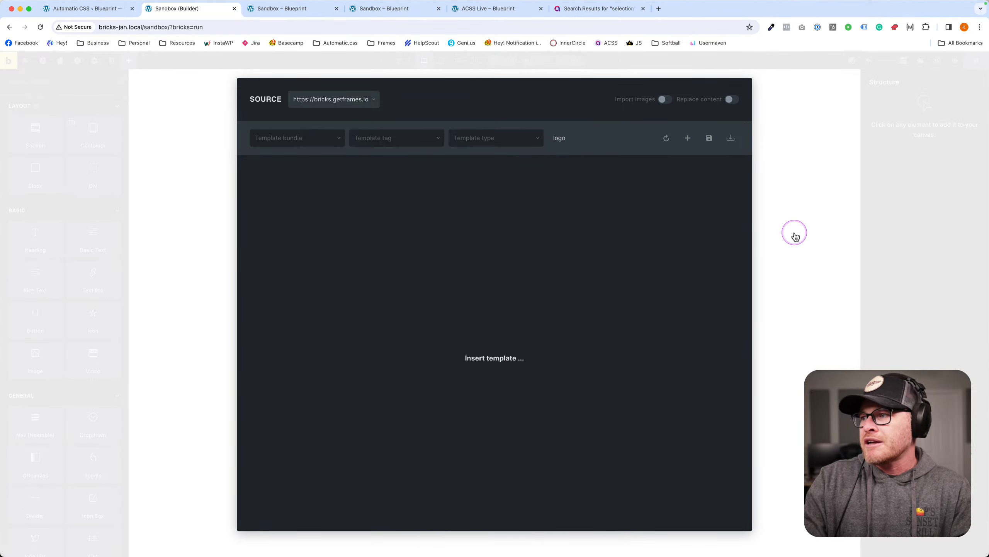
{"action": "left_click", "coordinate": [547, 134]}
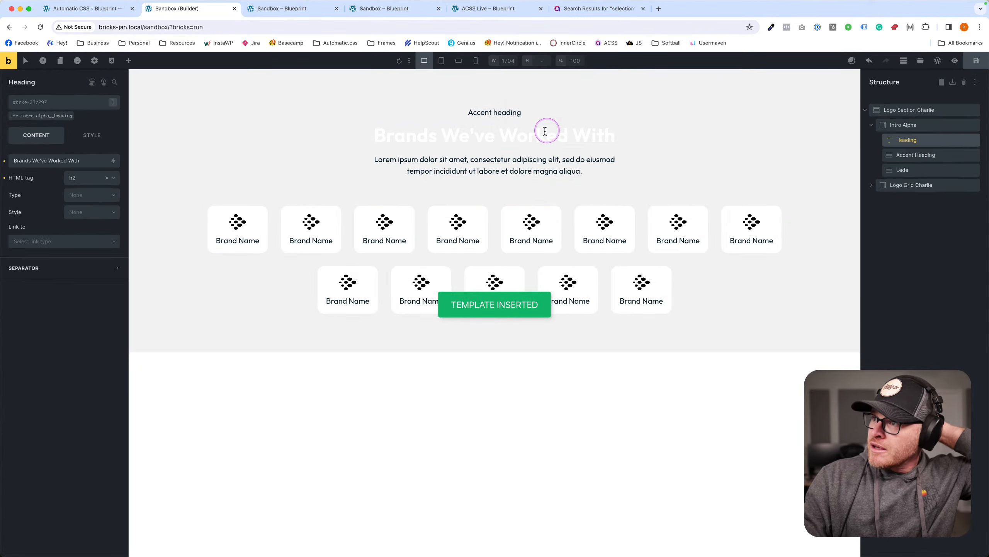
Clear the heading class's typography colour so the heading reads dark, and save.
{"action": "left_click", "coordinate": [53, 116]}
{"action": "left_click", "coordinate": [90, 135]}
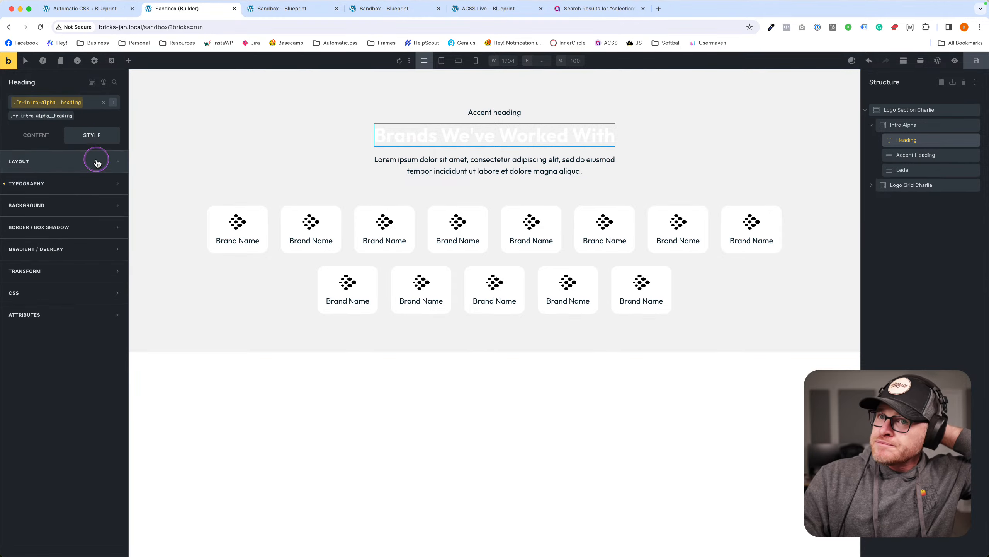
{"action": "left_click", "coordinate": [89, 183]}
{"action": "left_click", "coordinate": [113, 203]}
{"action": "left_click", "coordinate": [5, 203]}
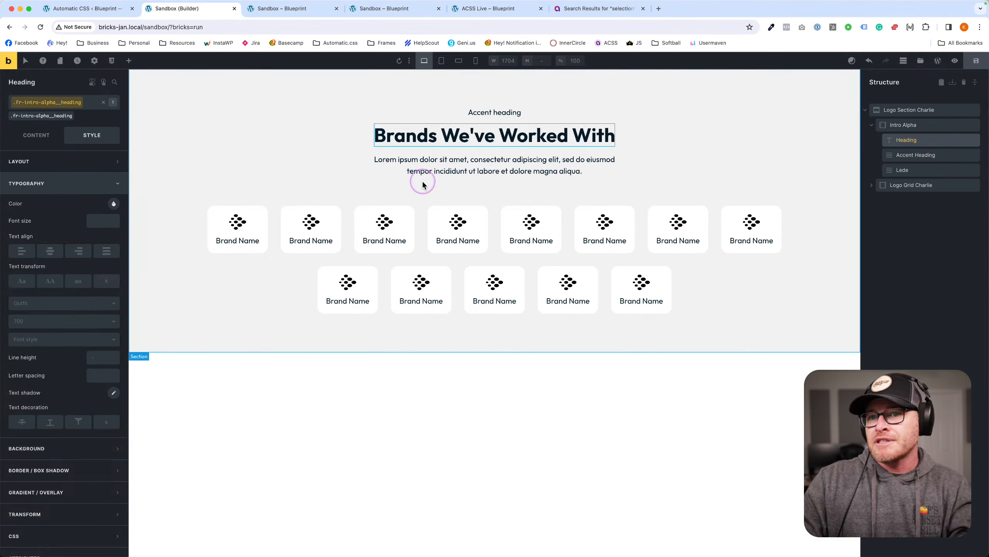
{"action": "left_click", "coordinate": [975, 62]}
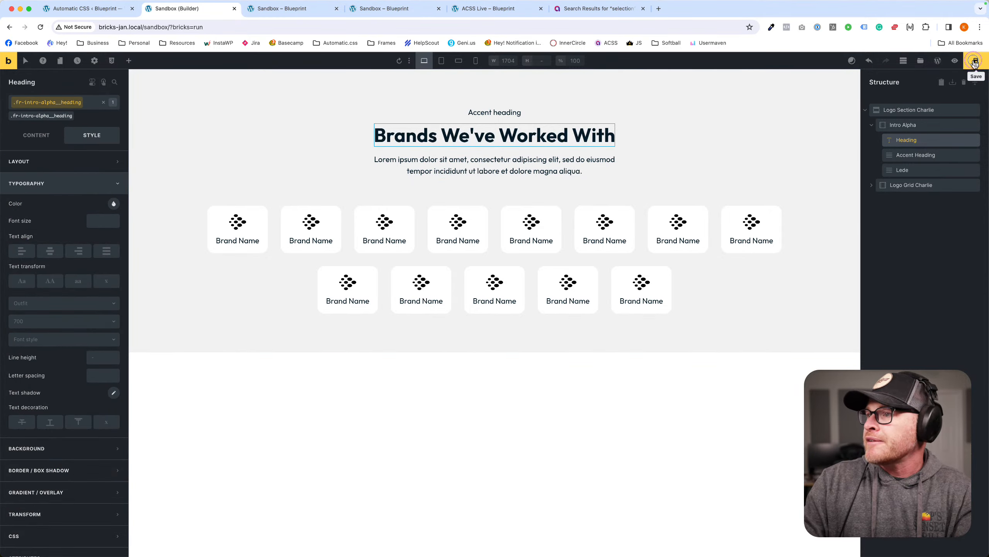
Inspect the first brand card's structure: its logo image and Brand Name text.
{"action": "left_click", "coordinate": [259, 226]}
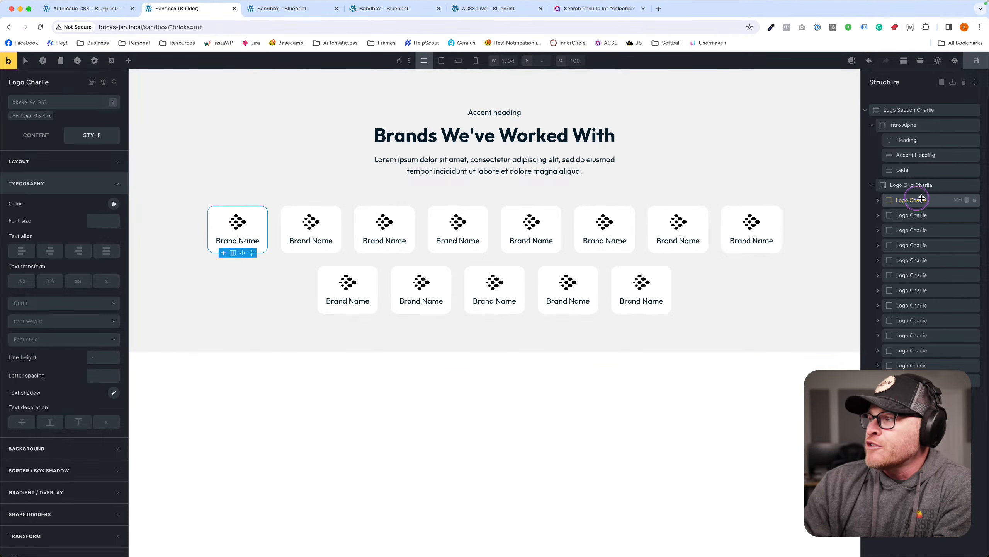
{"action": "left_click", "coordinate": [878, 200]}
{"action": "left_click", "coordinate": [906, 215]}
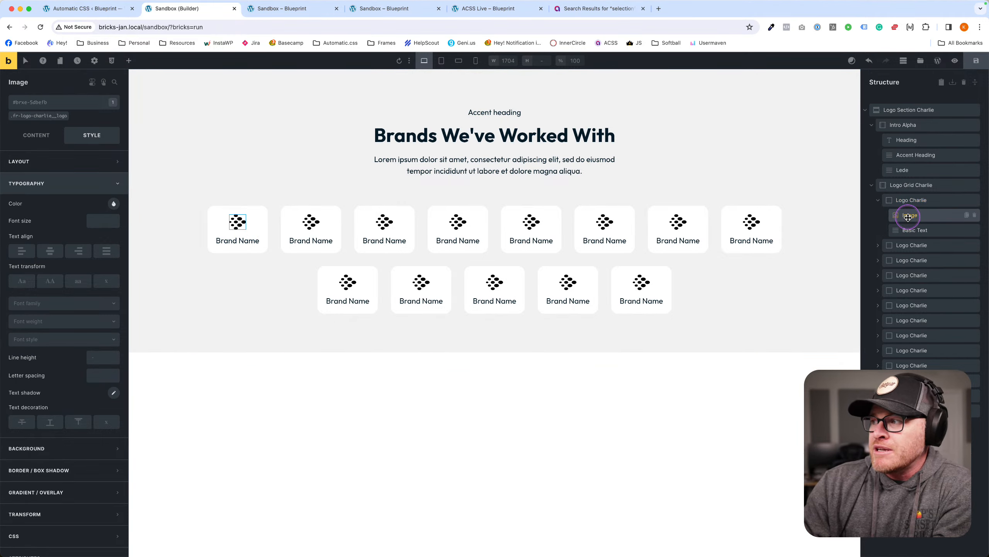
{"action": "left_click", "coordinate": [905, 230]}
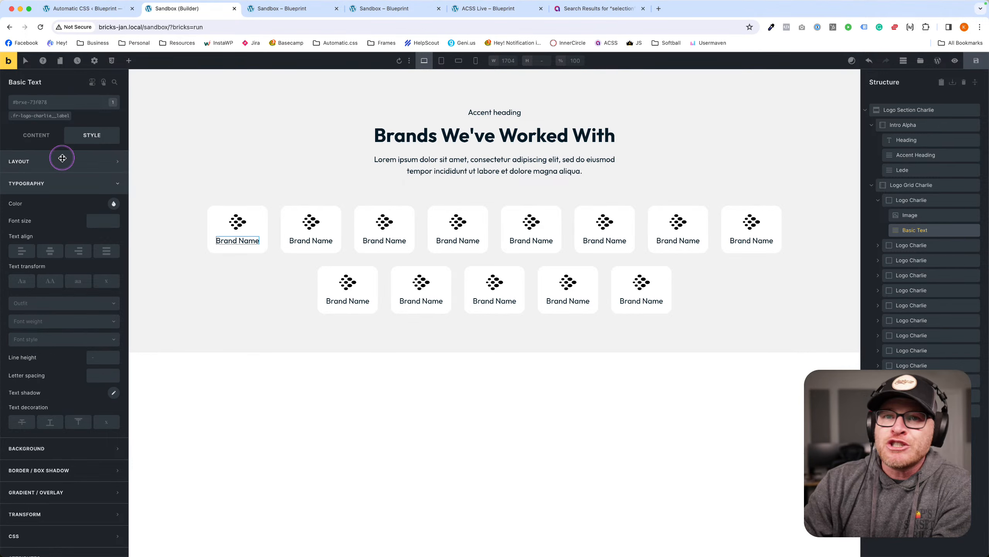
{"action": "left_click", "coordinate": [24, 137]}
Reset the logo image's HTML tag and set it back to figure.
{"action": "left_click", "coordinate": [904, 217]}
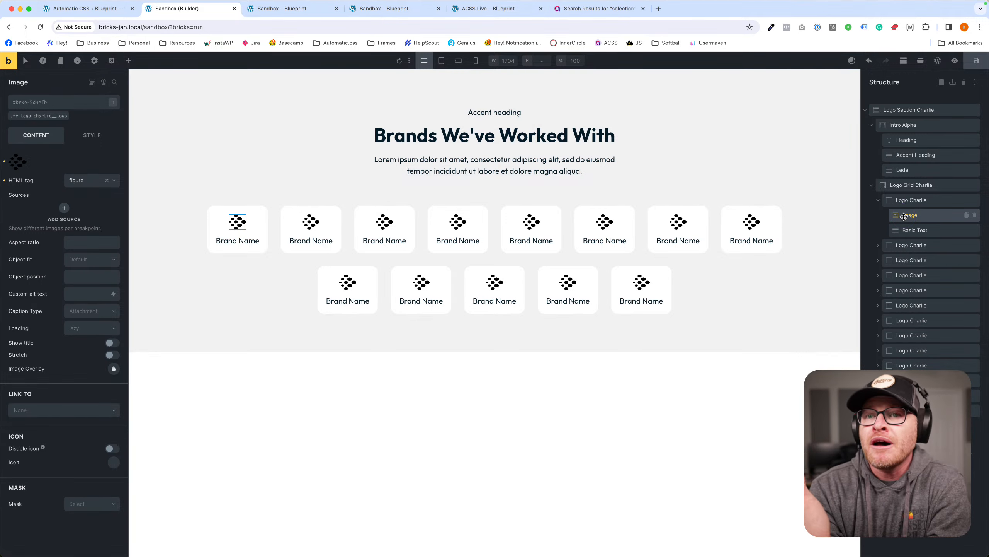
{"action": "left_click", "coordinate": [78, 180]}
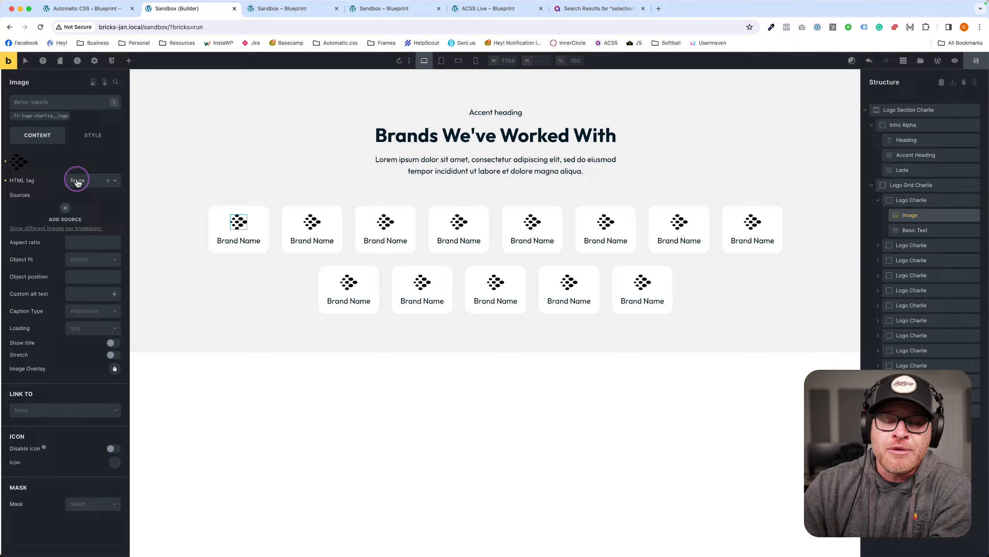
{"action": "left_click", "coordinate": [6, 181]}
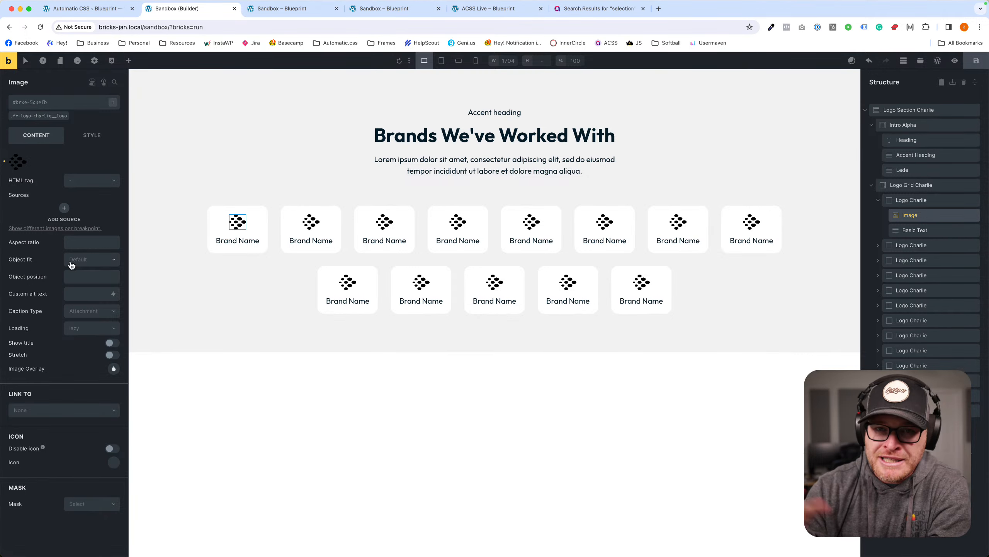
{"action": "left_click", "coordinate": [81, 181]}
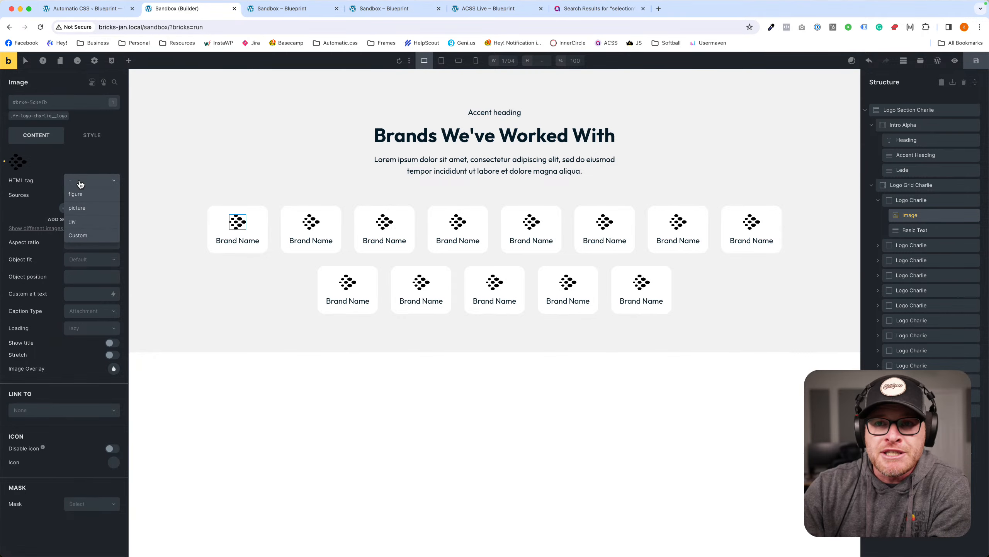
{"action": "left_click", "coordinate": [77, 194]}
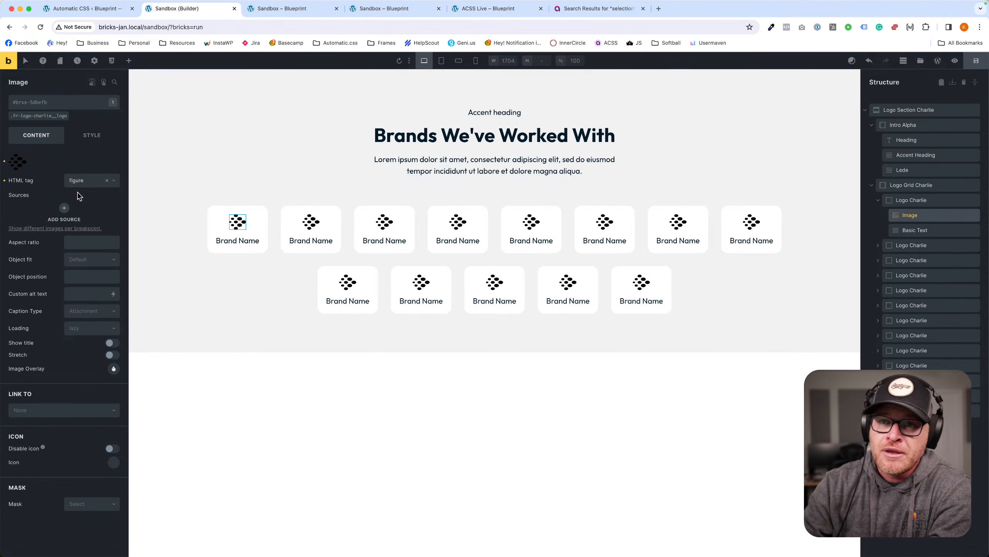
{"action": "left_click", "coordinate": [238, 226]}
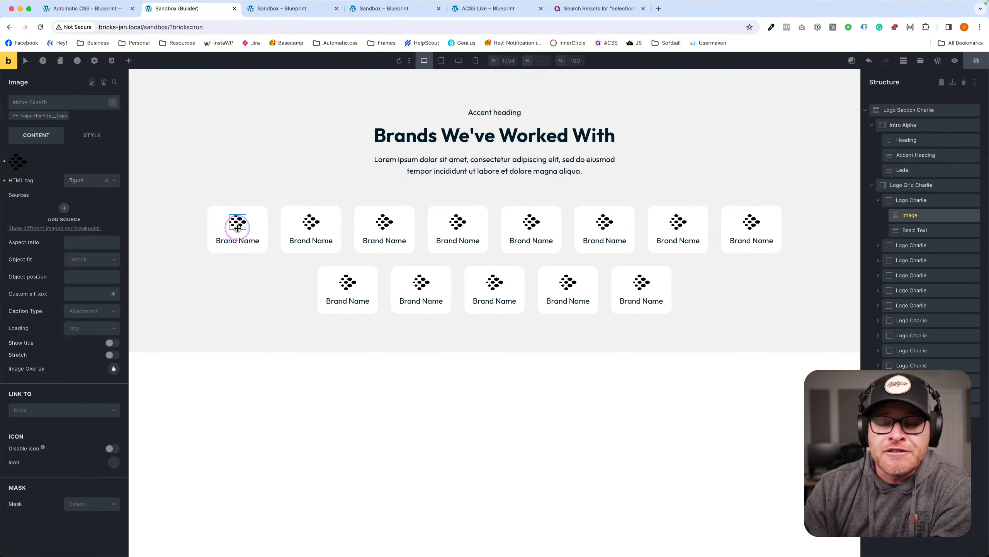
{"action": "left_click", "coordinate": [224, 238]}
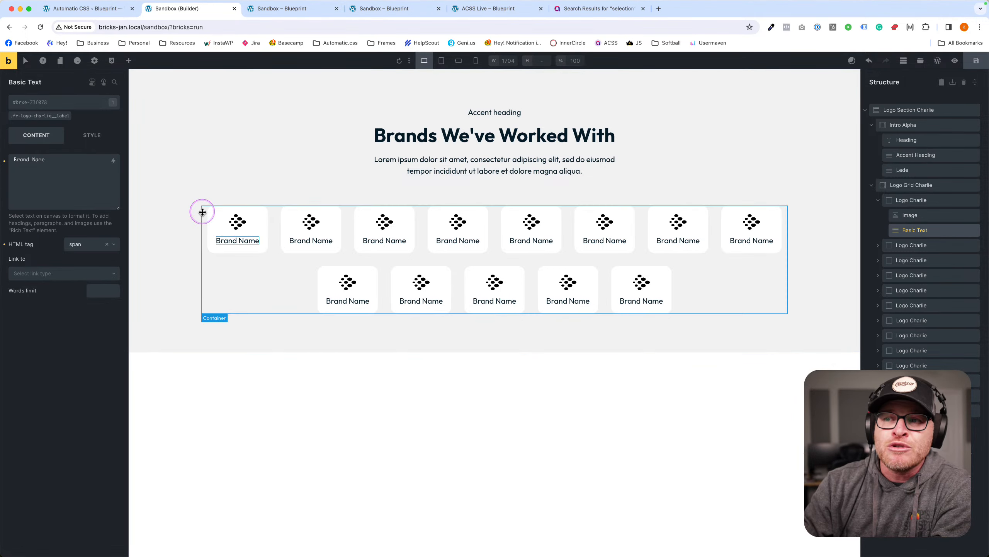
{"action": "left_click", "coordinate": [58, 273]}
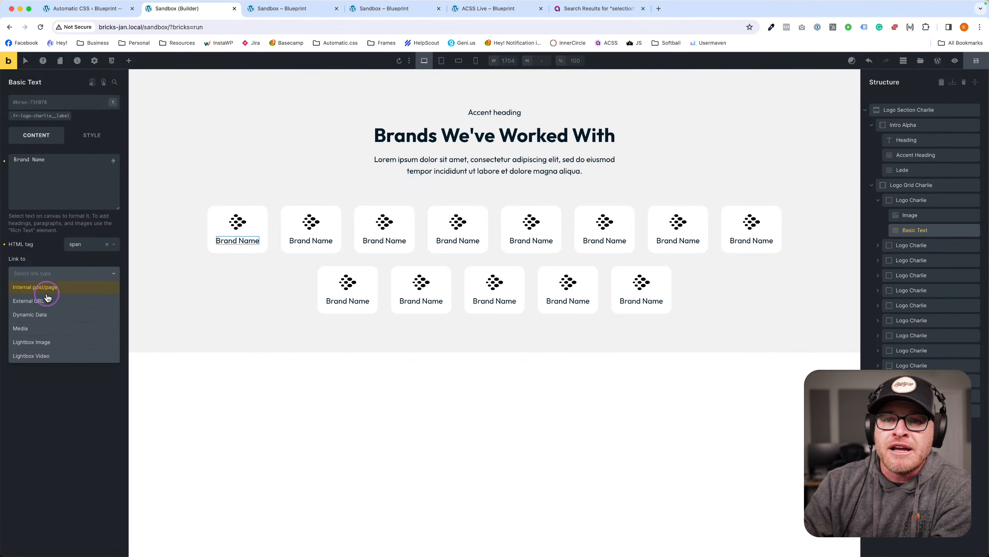
{"action": "left_click", "coordinate": [46, 302]}
{"action": "left_click", "coordinate": [61, 307]}
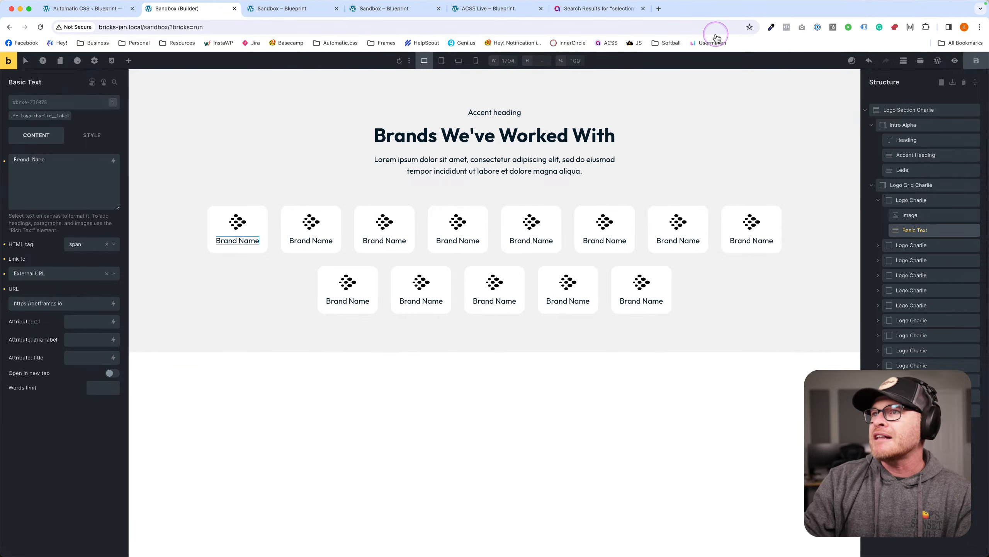
Check the linked Brand Name on the front end and return to the builder.
{"action": "left_click", "coordinate": [269, 9]}
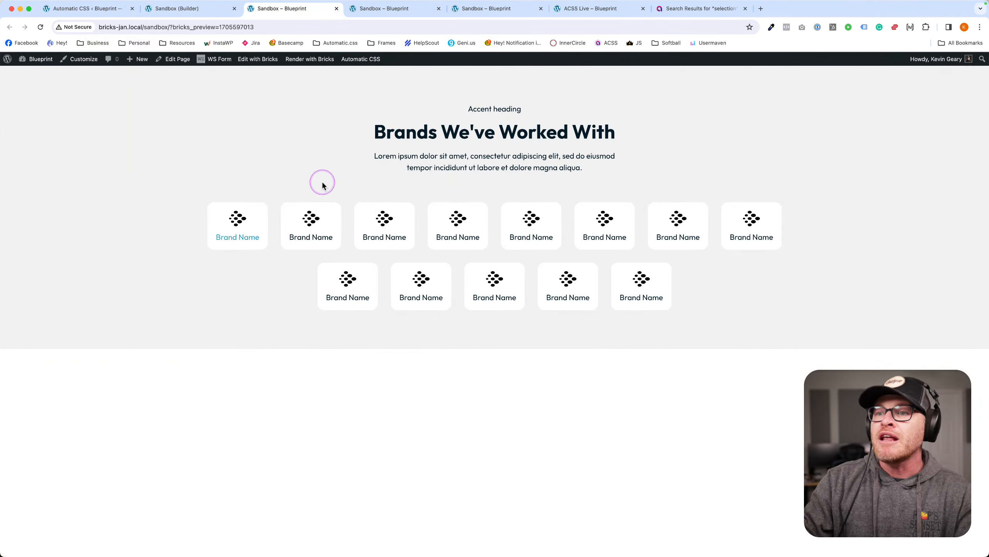
{"action": "key", "text": "ctrl+shift+Tab"}
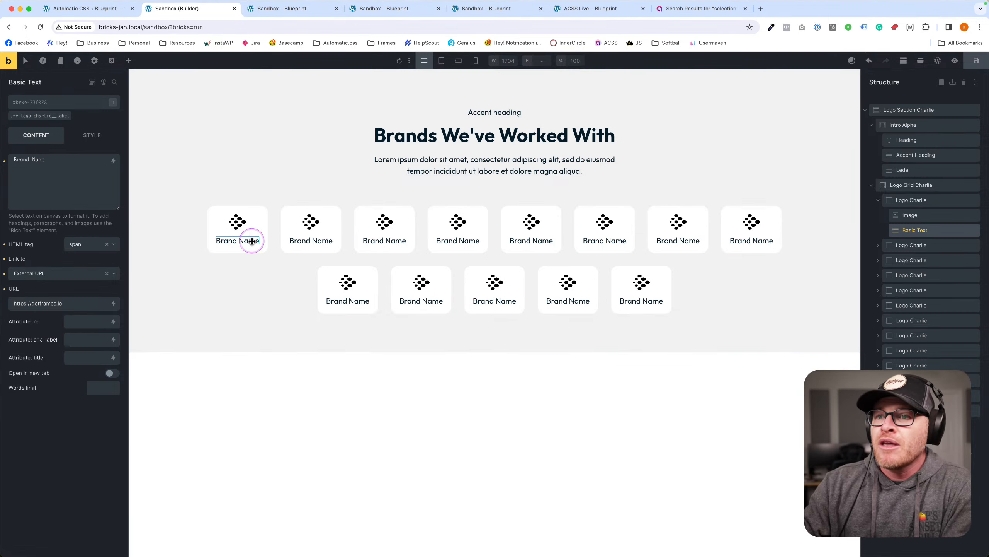
{"action": "left_click", "coordinate": [281, 8]}
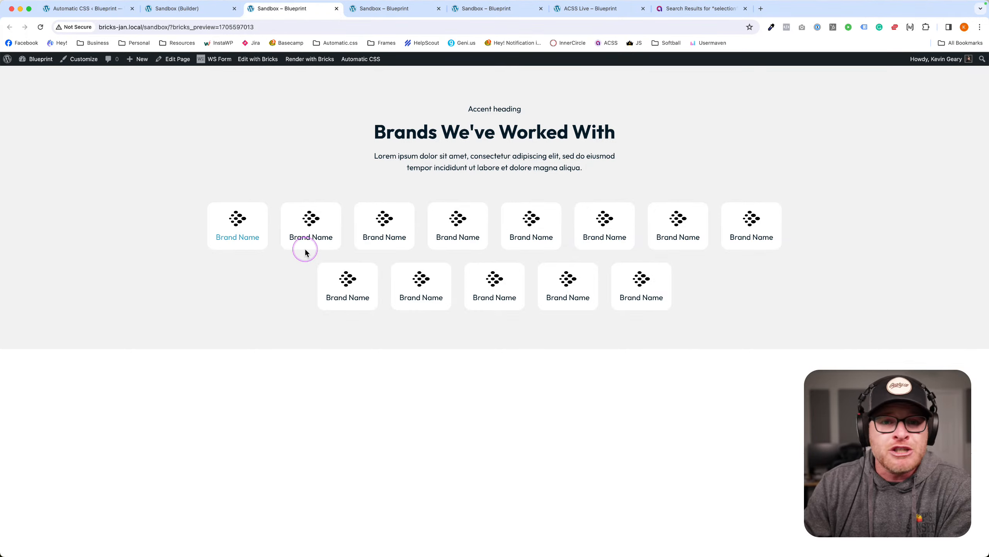
{"action": "left_click", "coordinate": [165, 15]}
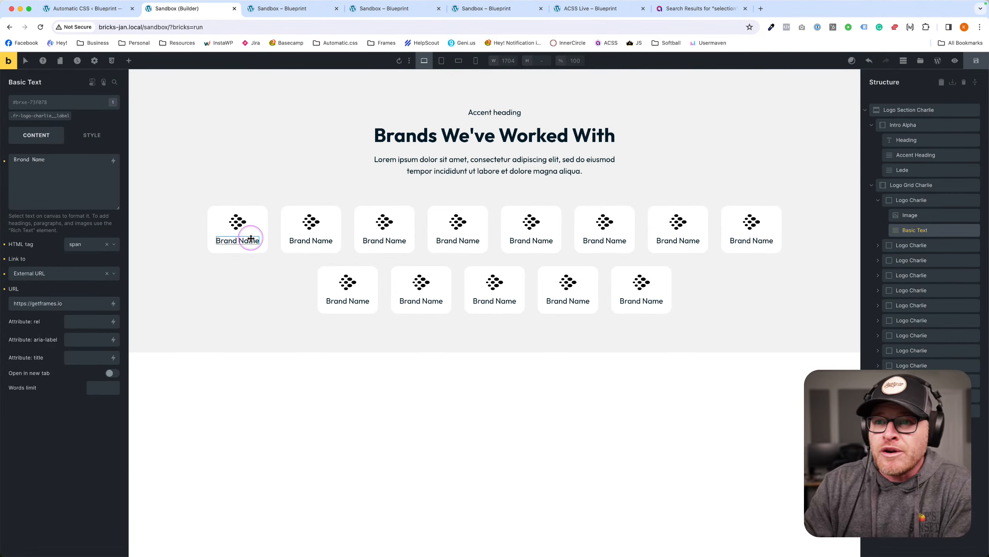
{"action": "left_click", "coordinate": [26, 179]}
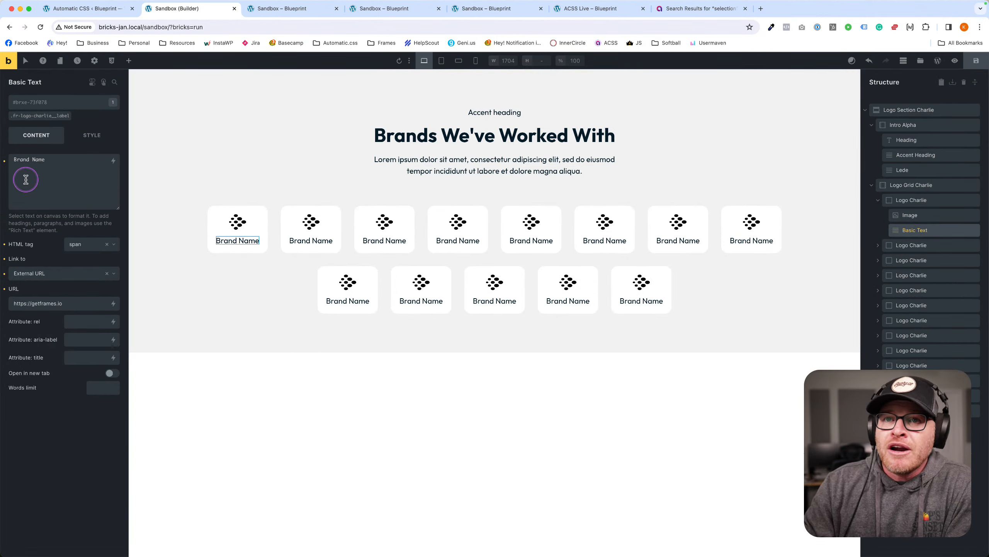
Set the brand card class's position to relative.
{"action": "left_click", "coordinate": [216, 214]}
{"action": "left_click", "coordinate": [36, 116]}
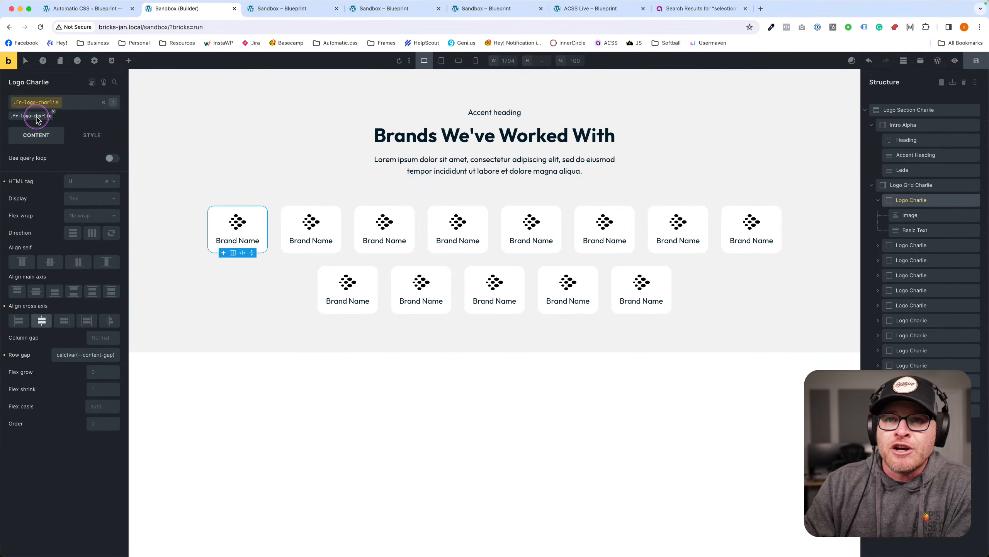
{"action": "left_click", "coordinate": [104, 137]}
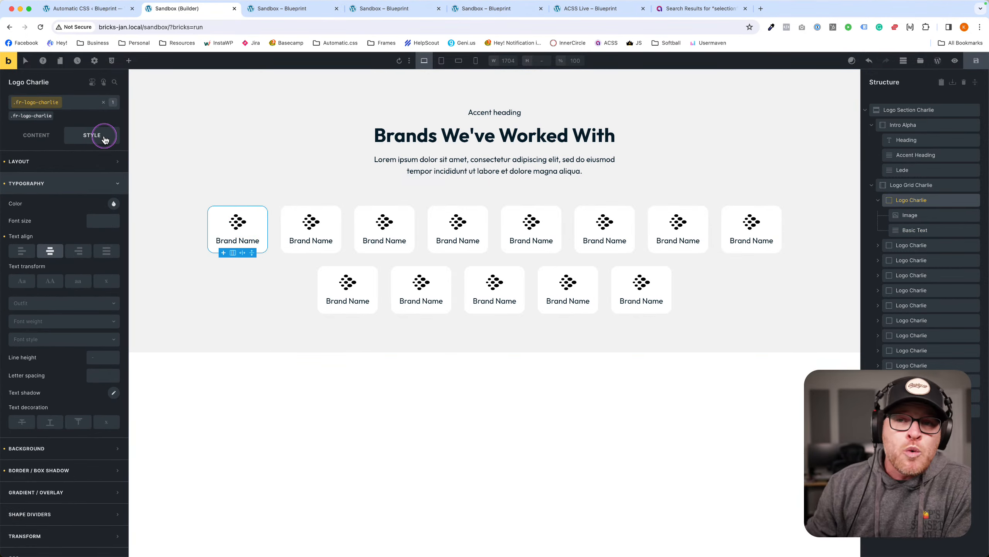
{"action": "left_click", "coordinate": [89, 161]}
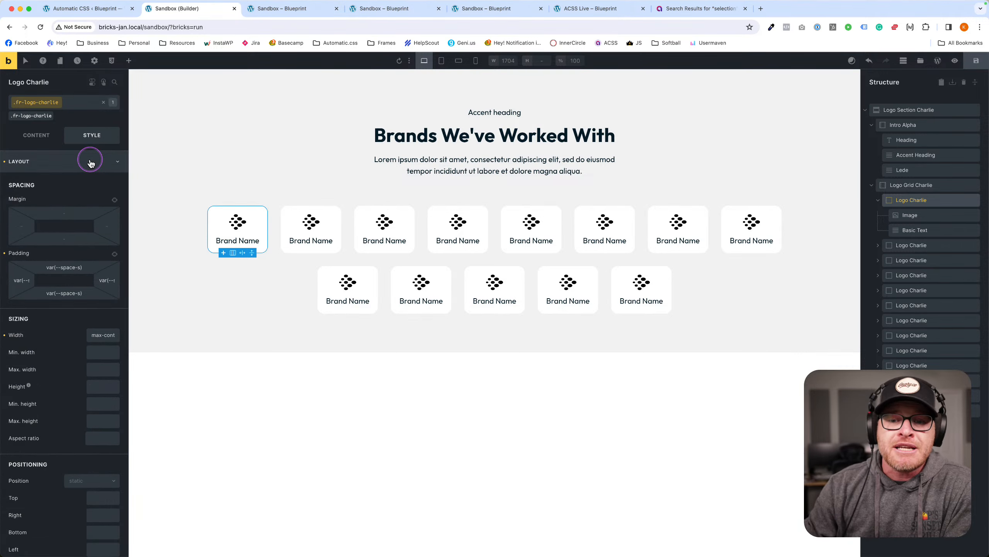
{"action": "scroll", "coordinate": [96, 233], "scroll_direction": "down", "scroll_amount": 5}
{"action": "left_click", "coordinate": [86, 297]}
{"action": "left_click", "coordinate": [88, 326]}
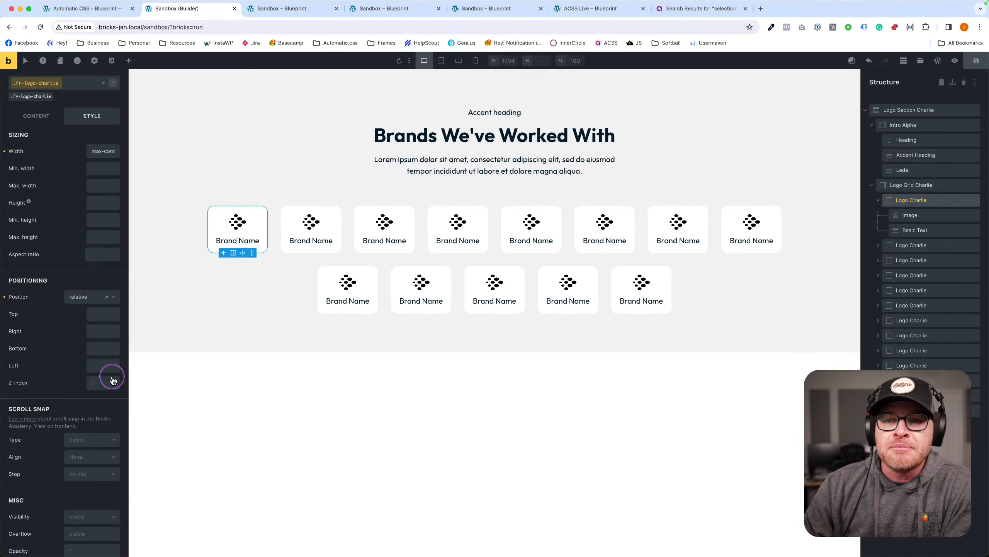
Add the clickable-parent class to the Brand Name text, save, and Tab-test it on the front end.
{"action": "left_click", "coordinate": [253, 239]}
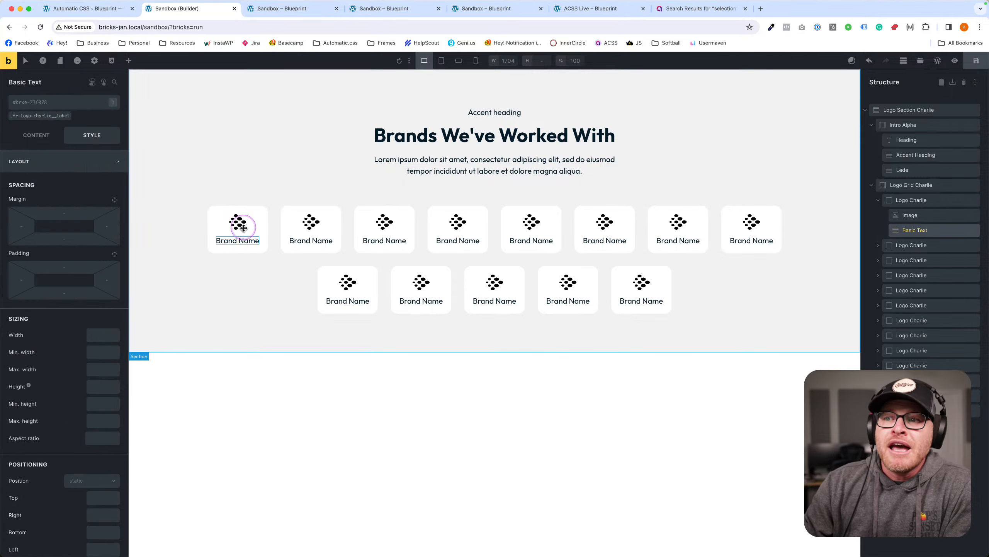
{"action": "left_click", "coordinate": [53, 105]}
{"action": "type", "text": "clickab"}
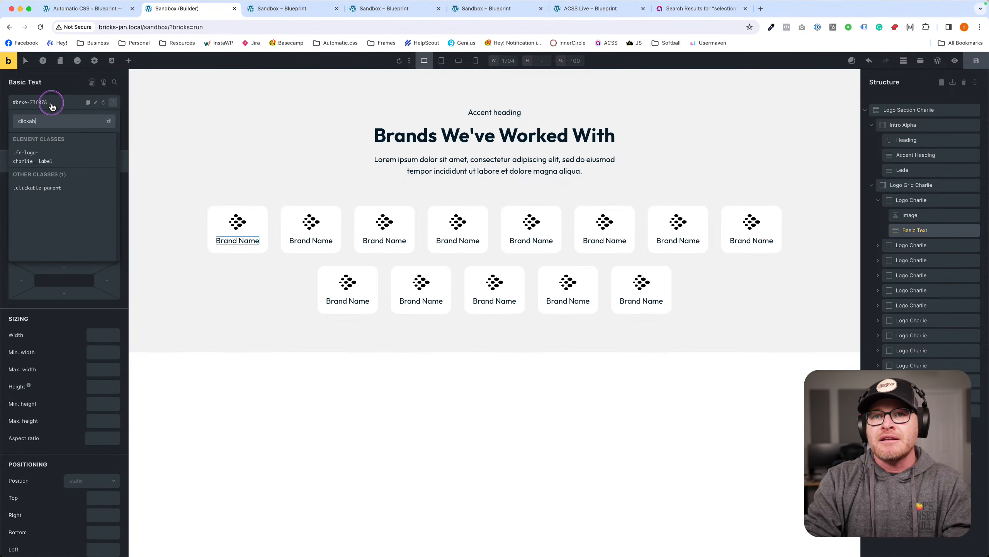
{"action": "type", "text": "le"}
{"action": "left_click", "coordinate": [60, 189]}
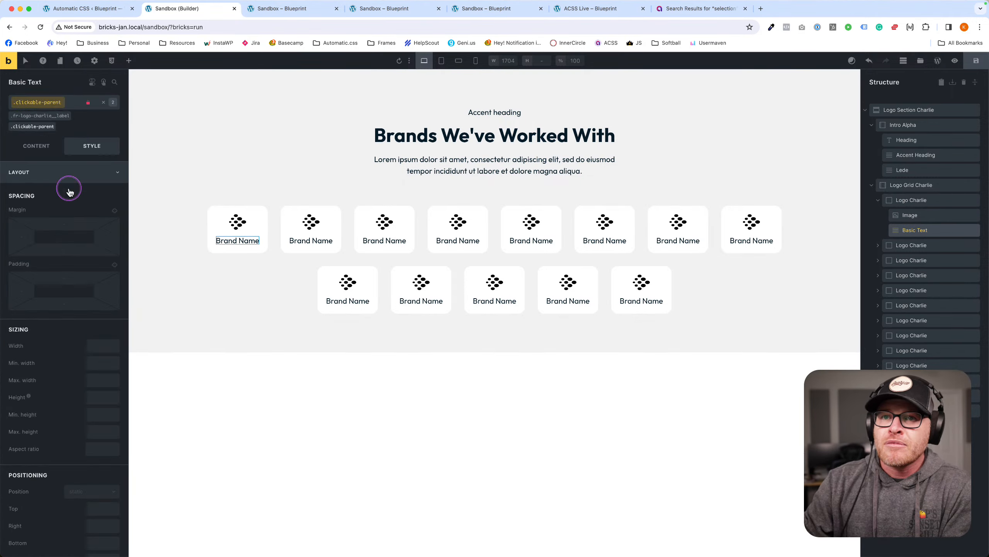
{"action": "left_click", "coordinate": [976, 60]}
{"action": "left_click", "coordinate": [308, 9]}
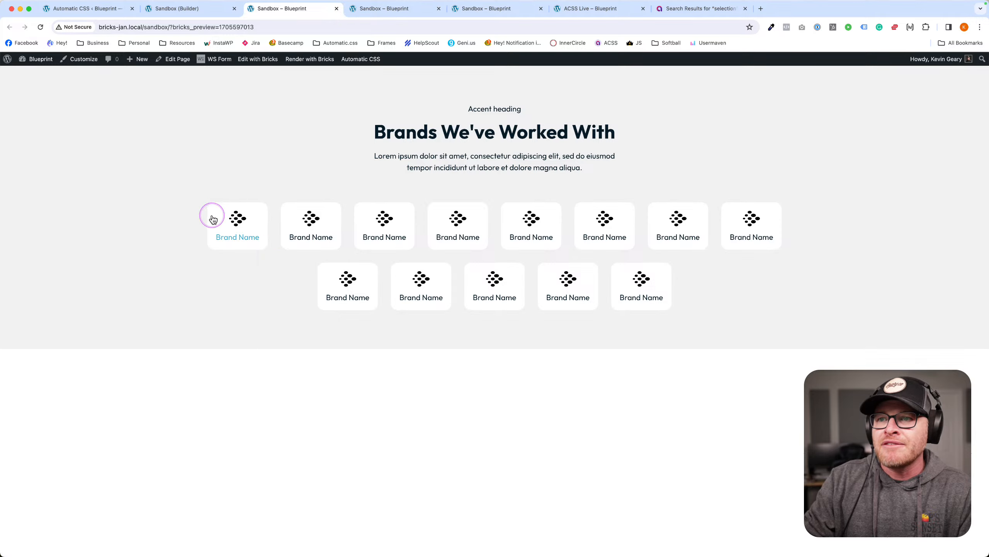
{"action": "key", "text": "Tab"}
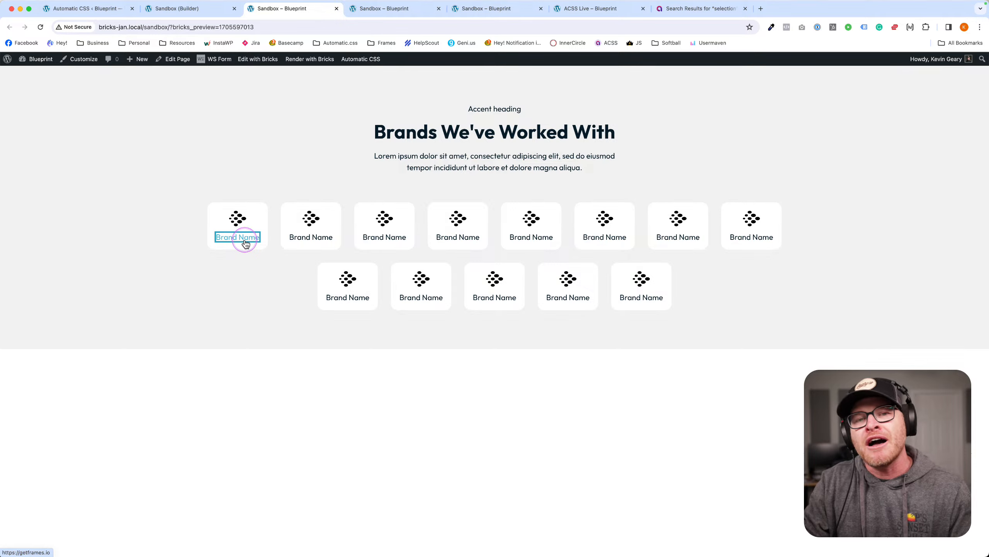
{"action": "left_click", "coordinate": [235, 261]}
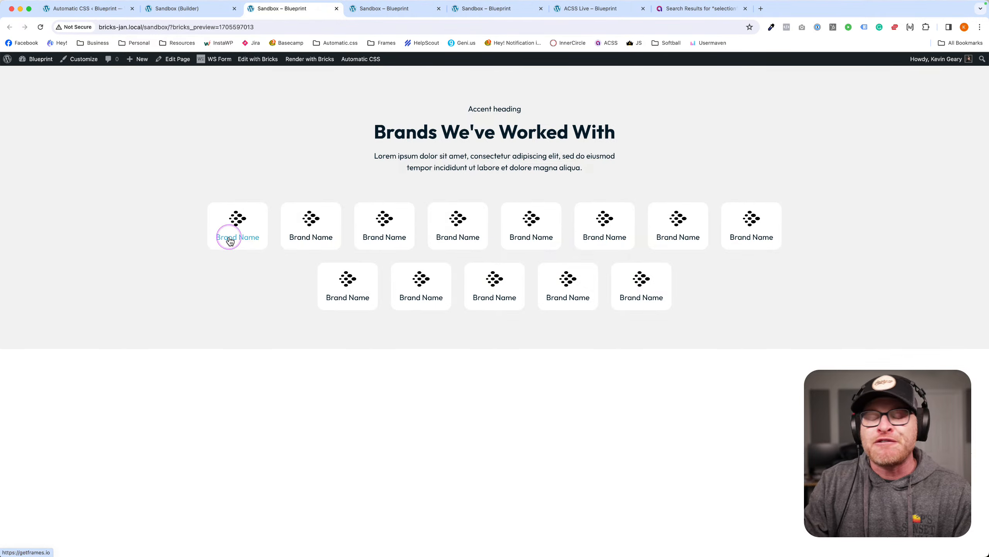
{"action": "left_click", "coordinate": [190, 9]}
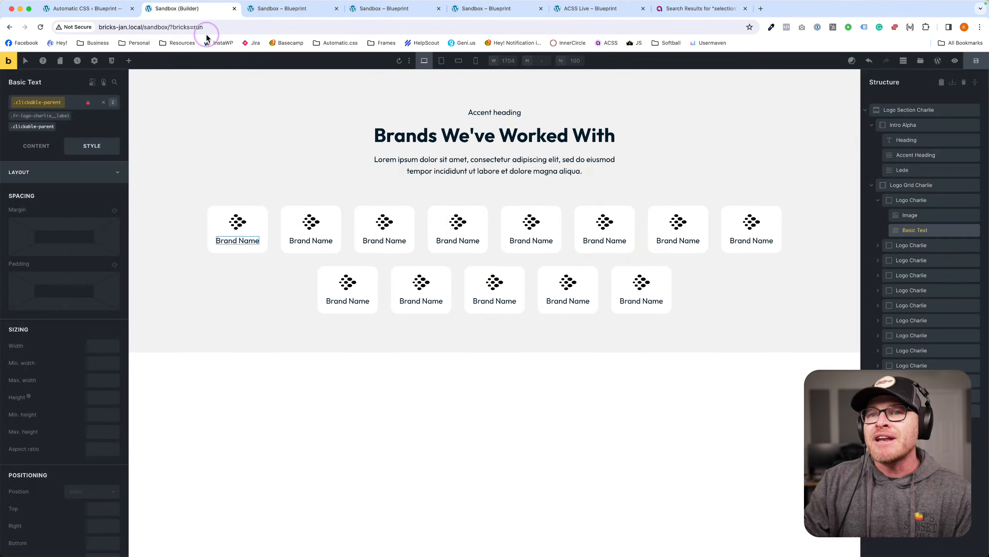
Add the focus-parent class to the first logo card, save, and recheck focus on the front end.
{"action": "left_click", "coordinate": [248, 209]}
{"action": "left_click", "coordinate": [49, 104]}
{"action": "type", "text": "for"}
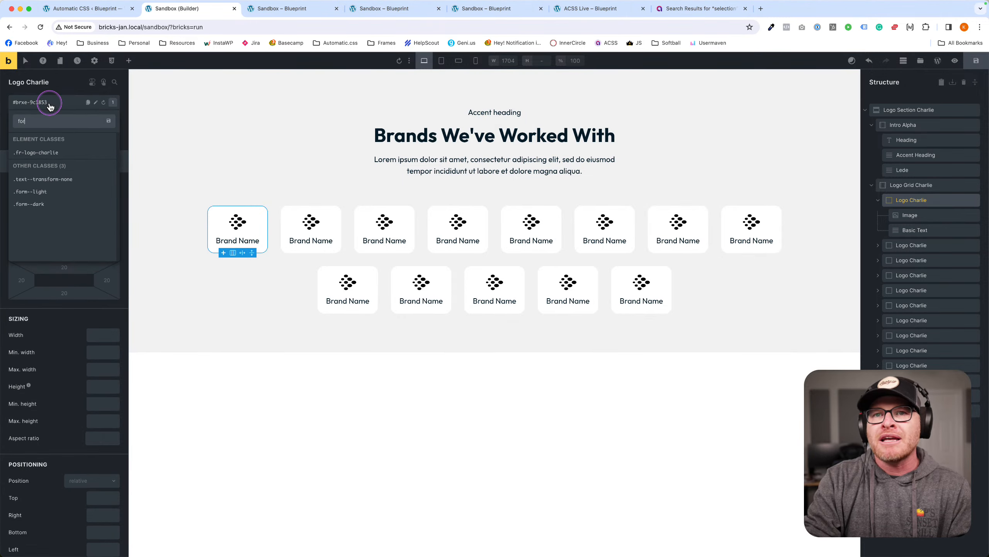
{"action": "key", "text": "BackSpace"}
{"action": "type", "text": "cus-parent"}
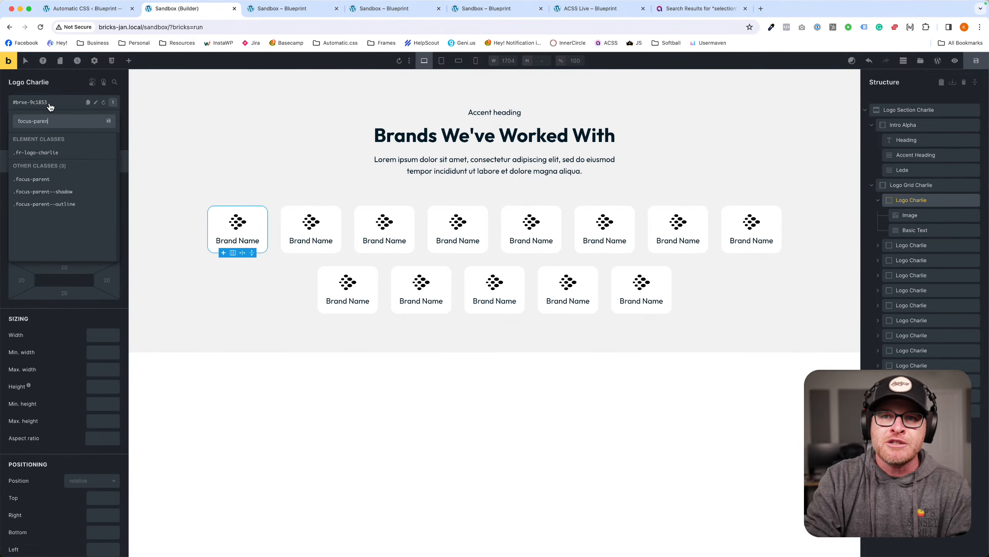
{"action": "key", "text": "Return"}
{"action": "left_click", "coordinate": [976, 68]}
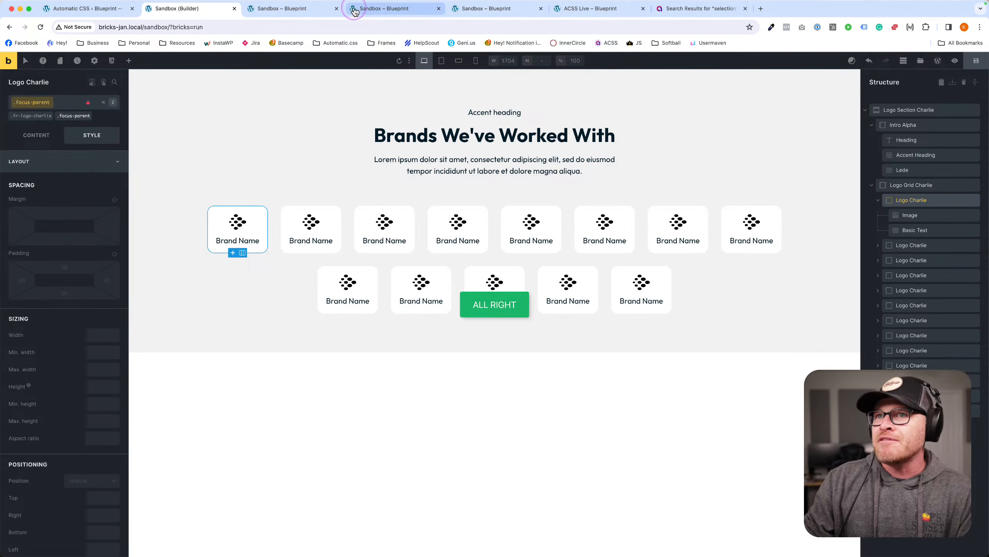
{"action": "left_click", "coordinate": [287, 11]}
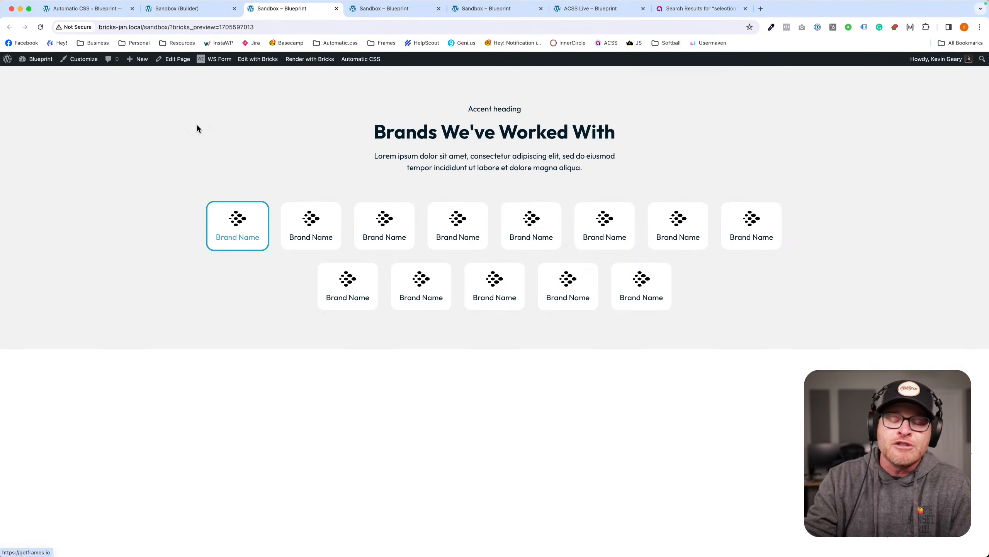
{"action": "left_click", "coordinate": [195, 161]}
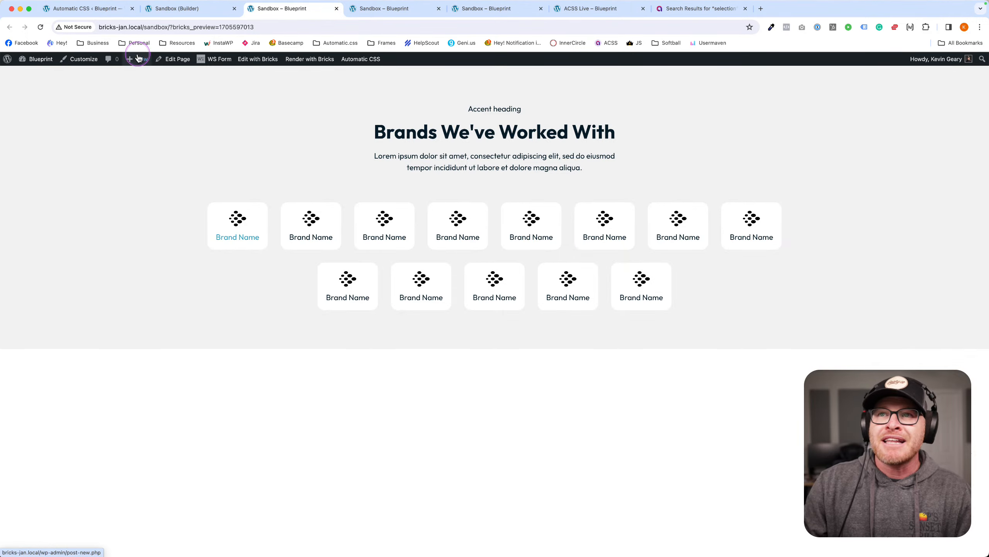
{"action": "left_click", "coordinate": [155, 16]}
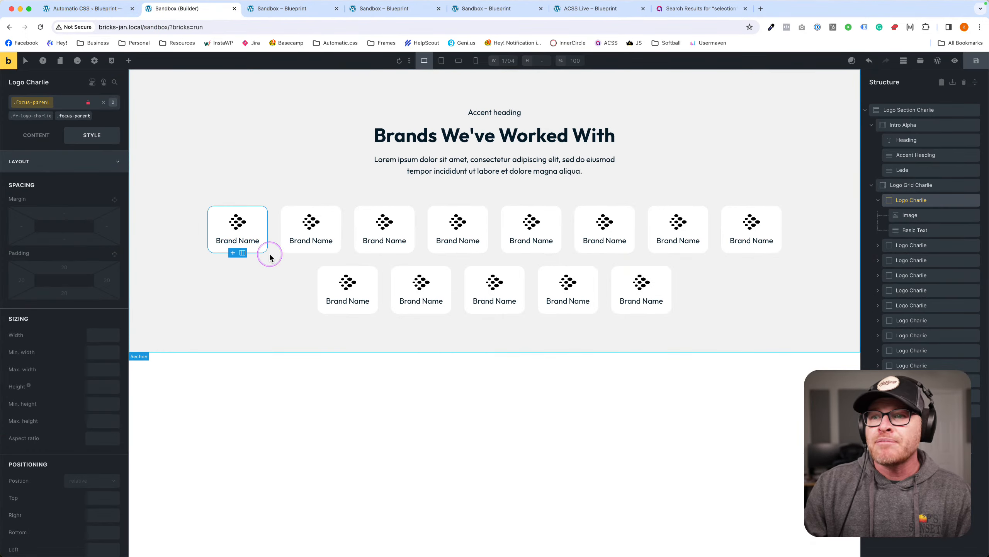
Colour the .fr-logo-charlie__label text base-ultra-dark, save, and check it on the front end.
{"action": "left_click", "coordinate": [238, 239]}
{"action": "left_click", "coordinate": [40, 115]}
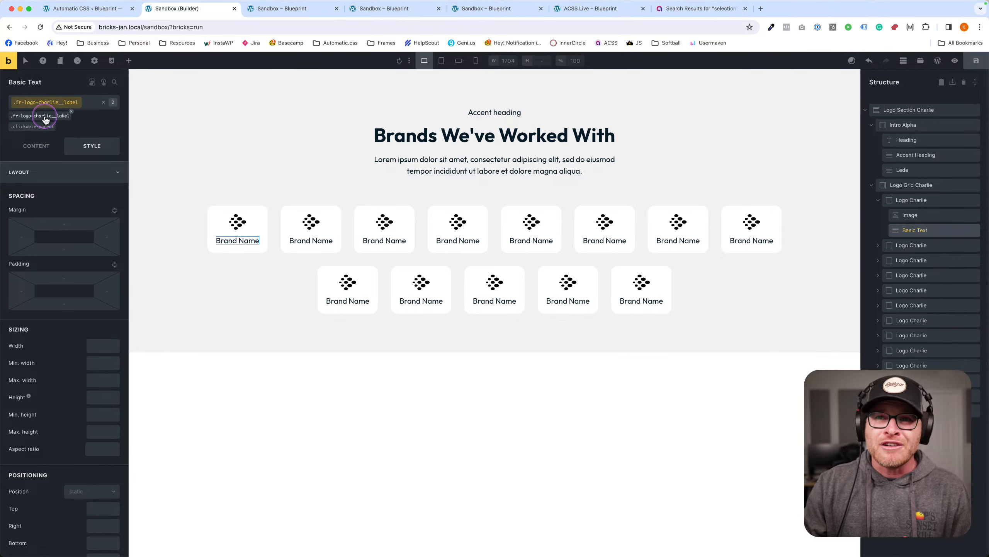
{"action": "left_click", "coordinate": [117, 172]}
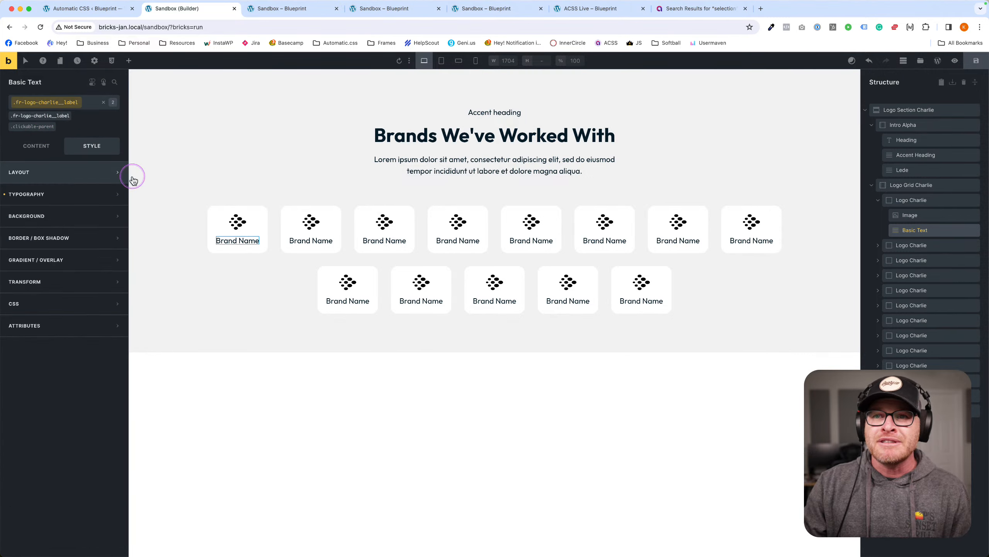
{"action": "left_click", "coordinate": [84, 194]}
{"action": "left_click", "coordinate": [114, 215]}
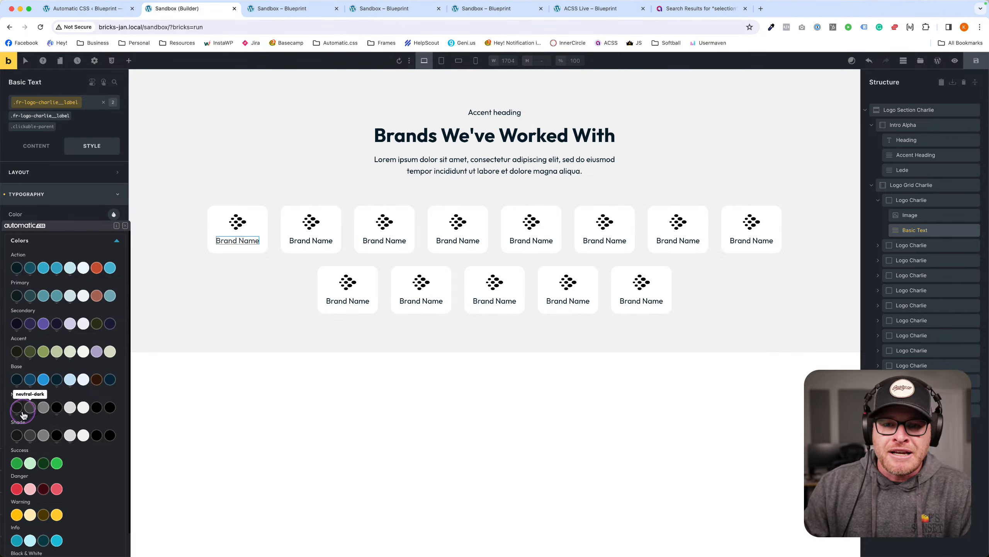
{"action": "left_click", "coordinate": [17, 379]}
{"action": "left_click", "coordinate": [976, 62]}
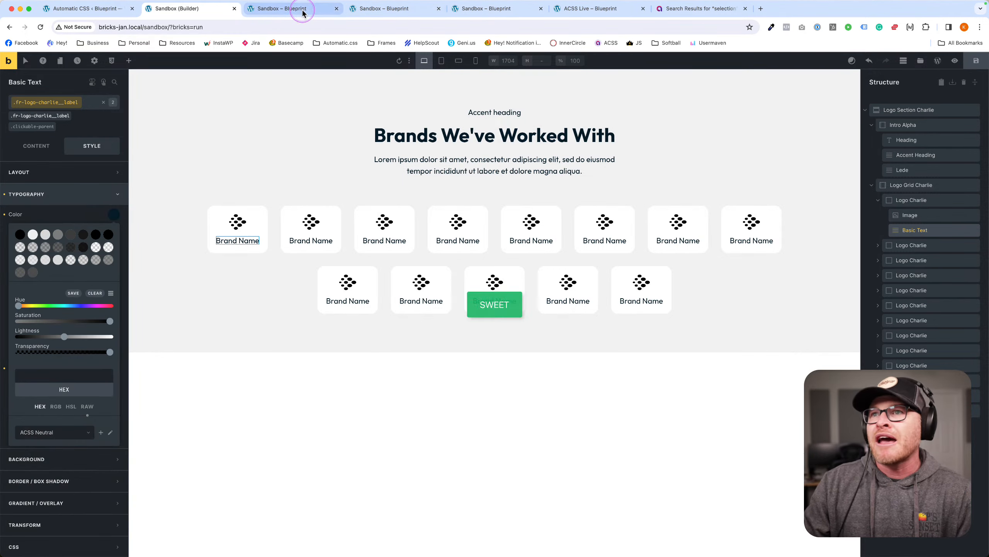
{"action": "left_click", "coordinate": [281, 9]}
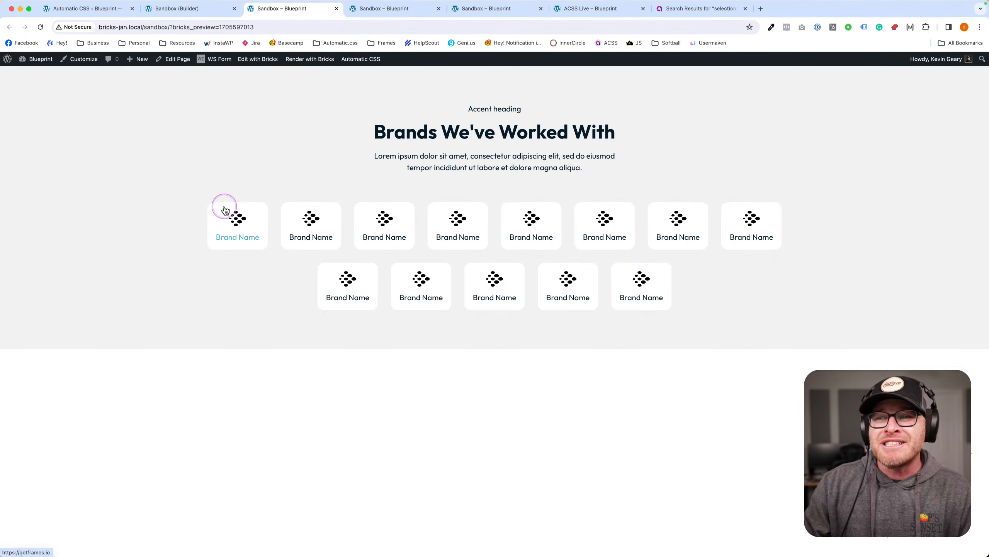
{"action": "left_click", "coordinate": [200, 17]}
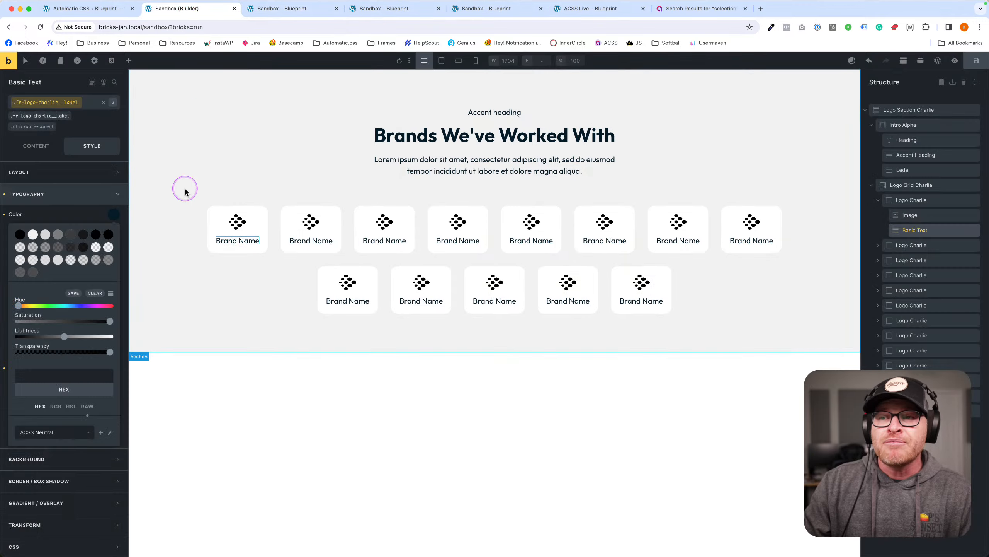
{"action": "left_click", "coordinate": [223, 213]}
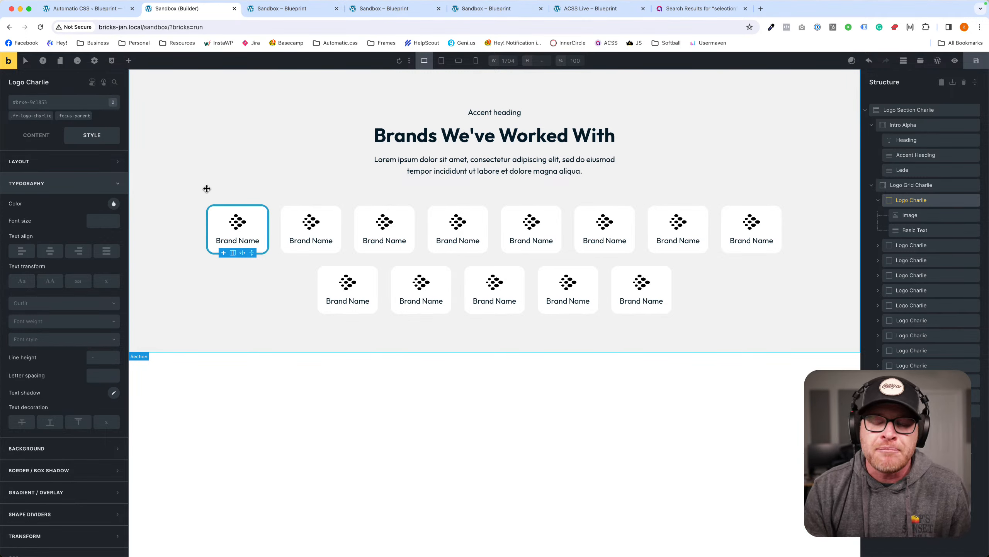
{"action": "left_click", "coordinate": [207, 189]}
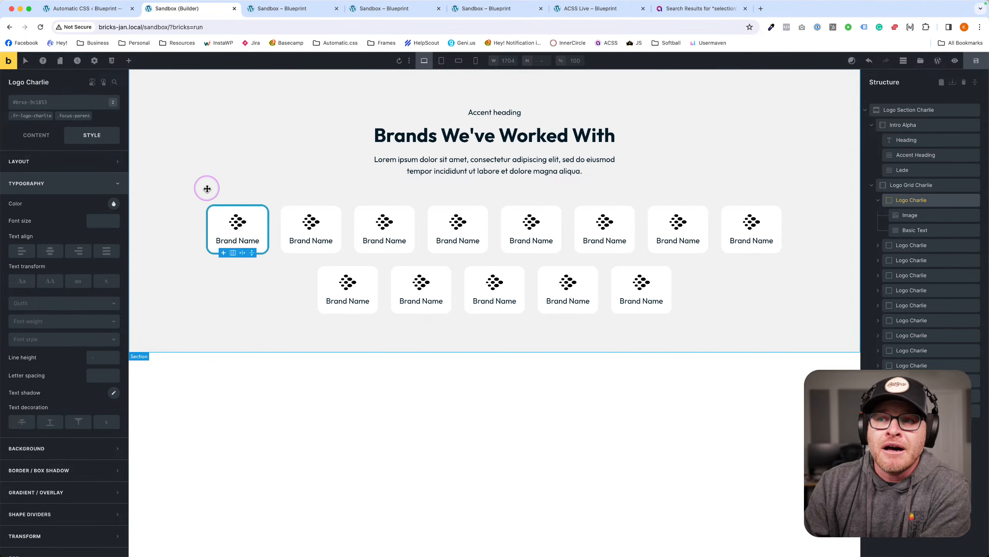
{"action": "left_click", "coordinate": [222, 209]}
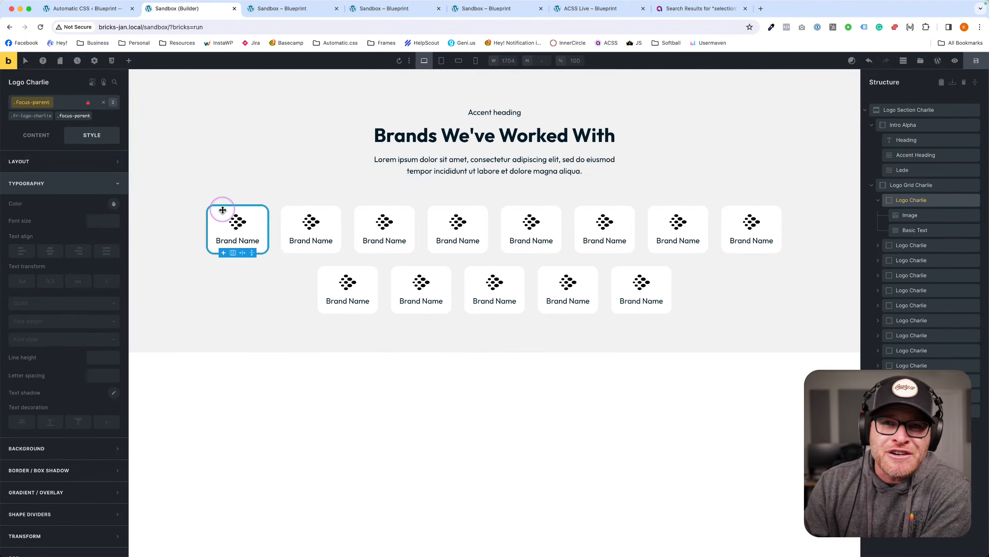
{"action": "left_click", "coordinate": [977, 62]}
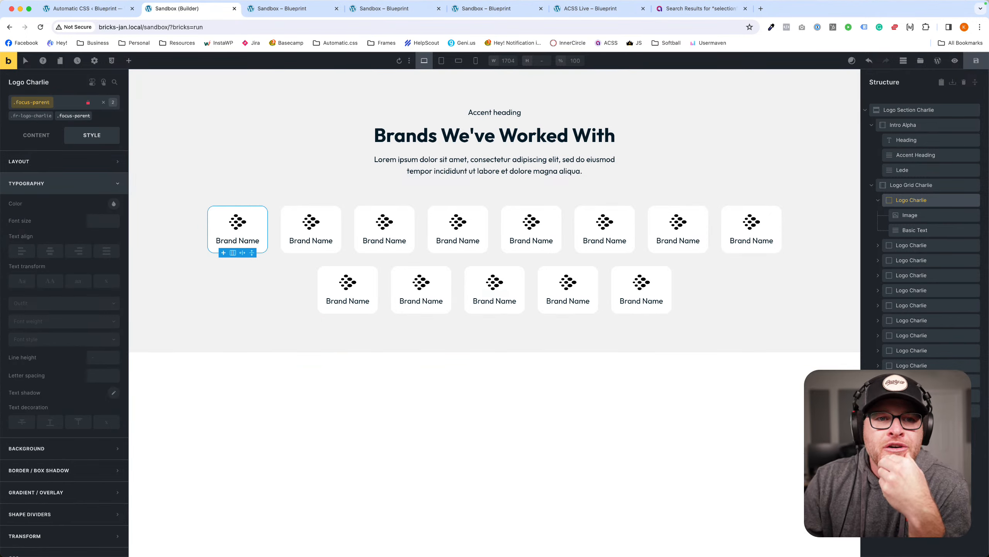
{"action": "left_click", "coordinate": [235, 223]}
{"action": "left_click", "coordinate": [36, 202]}
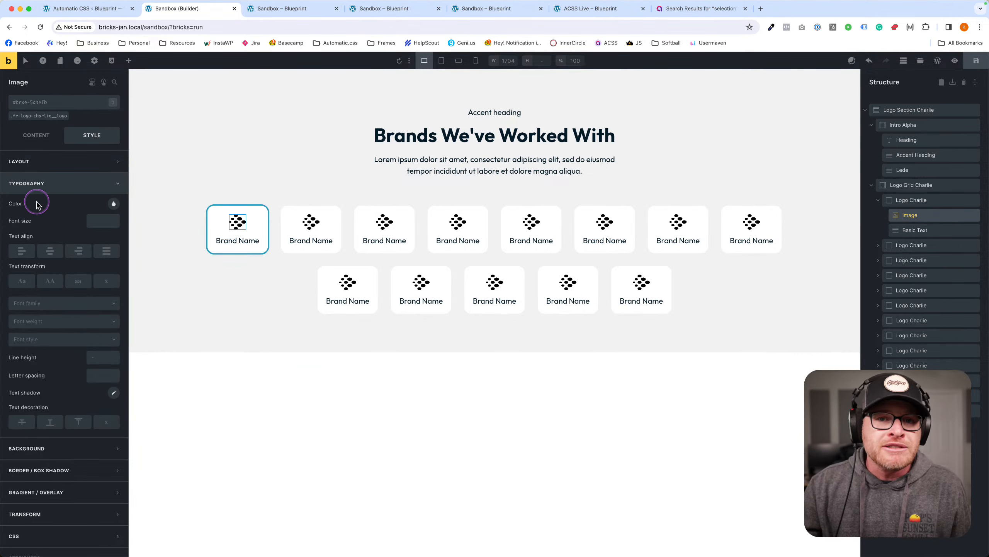
{"action": "left_click", "coordinate": [232, 189]}
{"action": "left_click", "coordinate": [256, 222]}
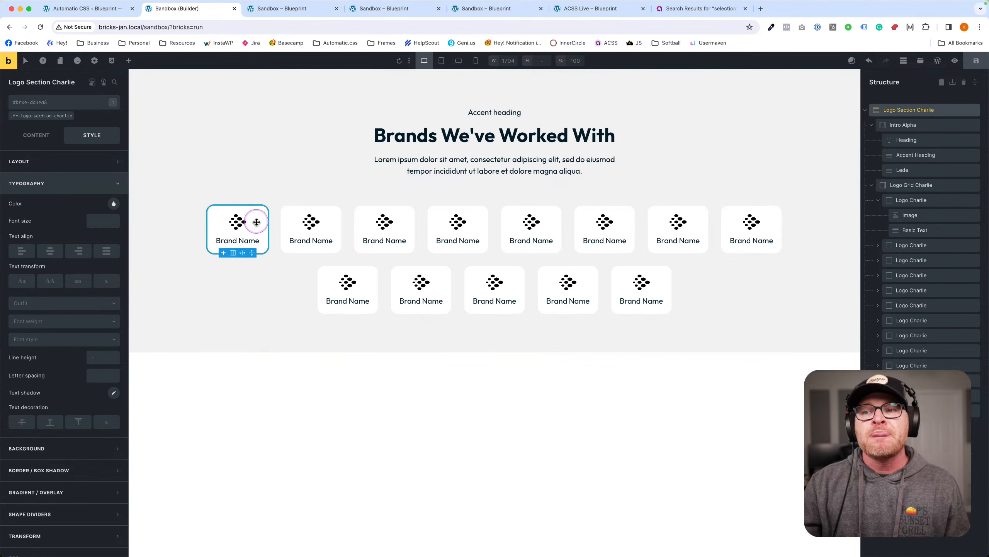
{"action": "left_click", "coordinate": [249, 240]}
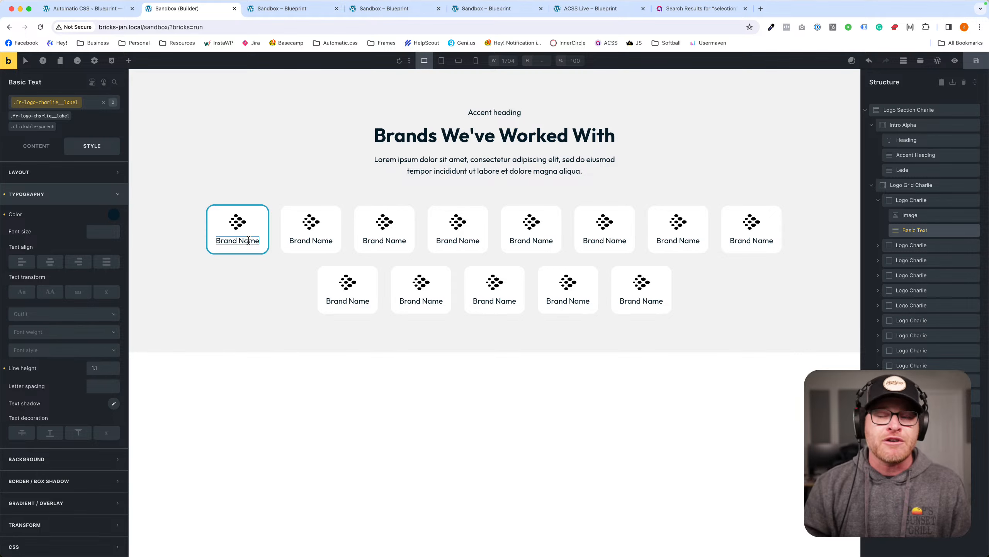
{"action": "left_click", "coordinate": [311, 273]}
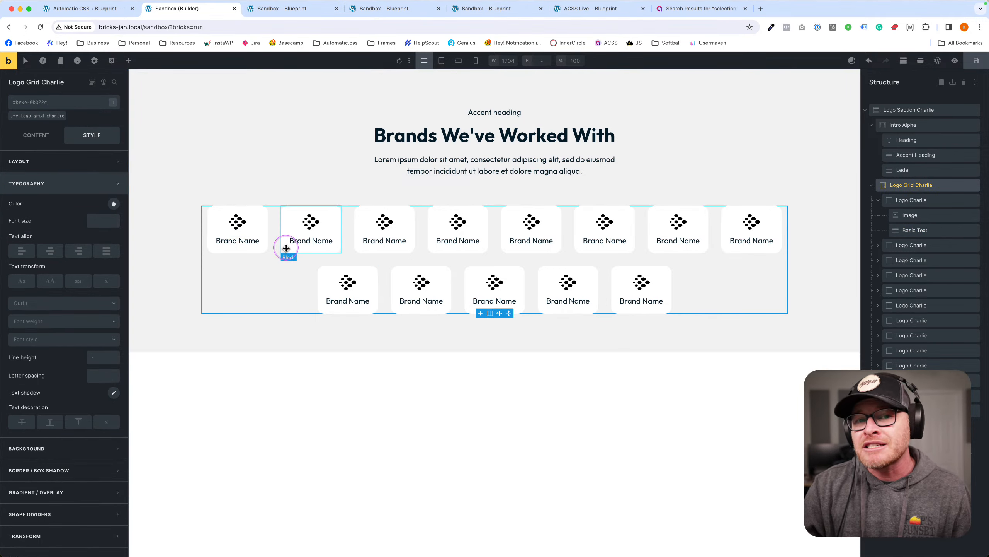
{"action": "left_click", "coordinate": [214, 192]}
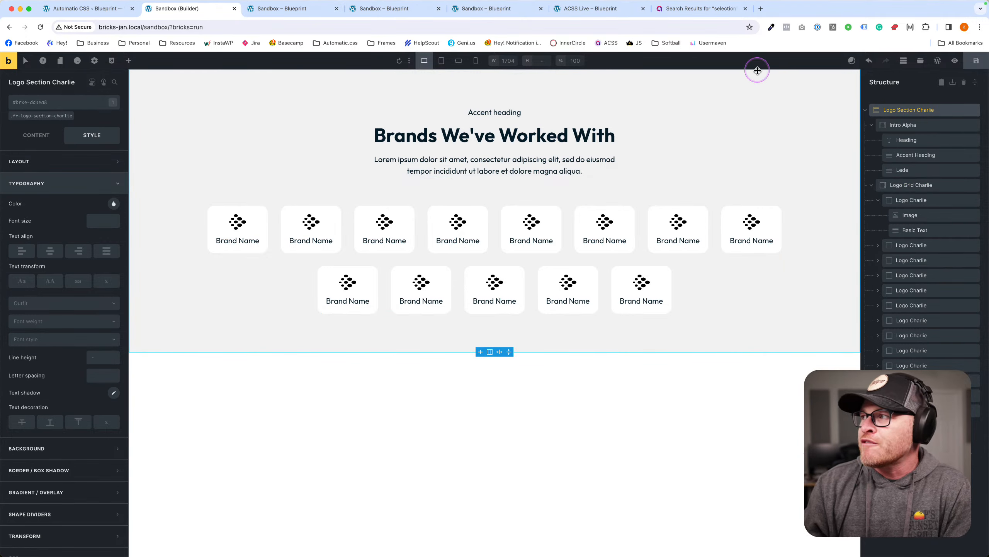
{"action": "left_click", "coordinate": [969, 64]}
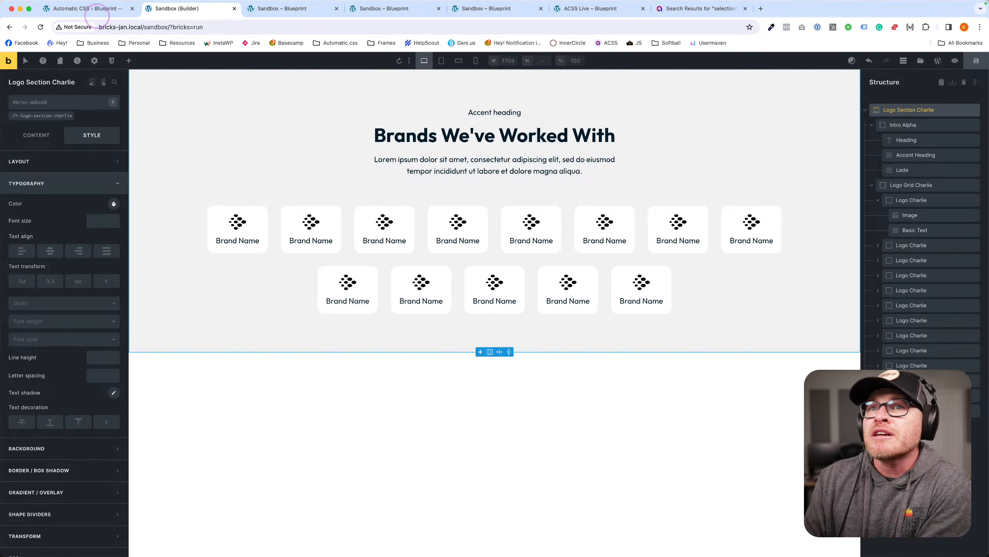
Browse the Automatic.css Additional Styling and Spacing settings, then return to the Sandbox builder tab.
{"action": "left_click", "coordinate": [90, 8]}
{"action": "left_click", "coordinate": [351, 255]}
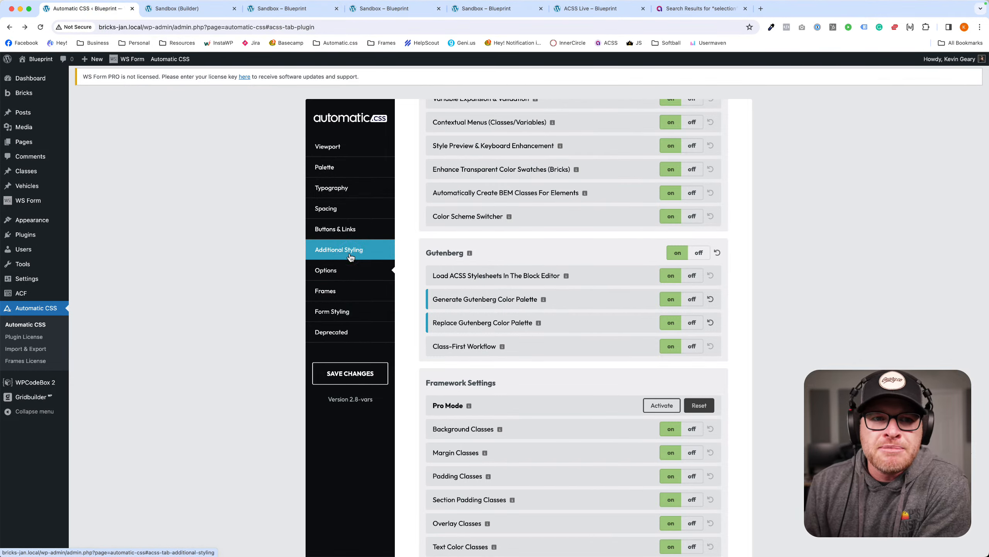
{"action": "left_click", "coordinate": [344, 210]}
{"action": "scroll", "coordinate": [601, 353], "scroll_direction": "down", "scroll_amount": 3}
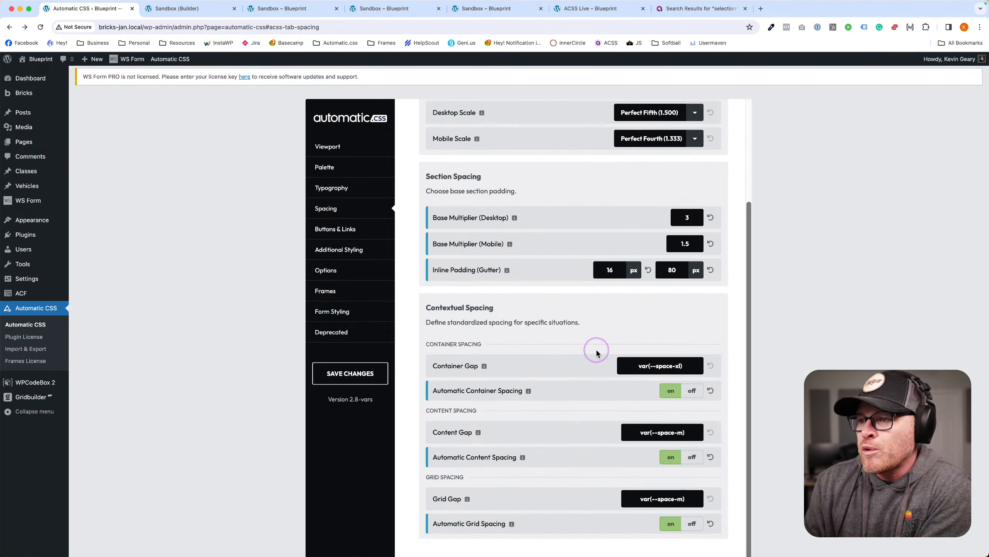
{"action": "scroll", "coordinate": [492, 304], "scroll_direction": "up", "scroll_amount": 3}
{"action": "scroll", "coordinate": [500, 252], "scroll_direction": "down", "scroll_amount": 3}
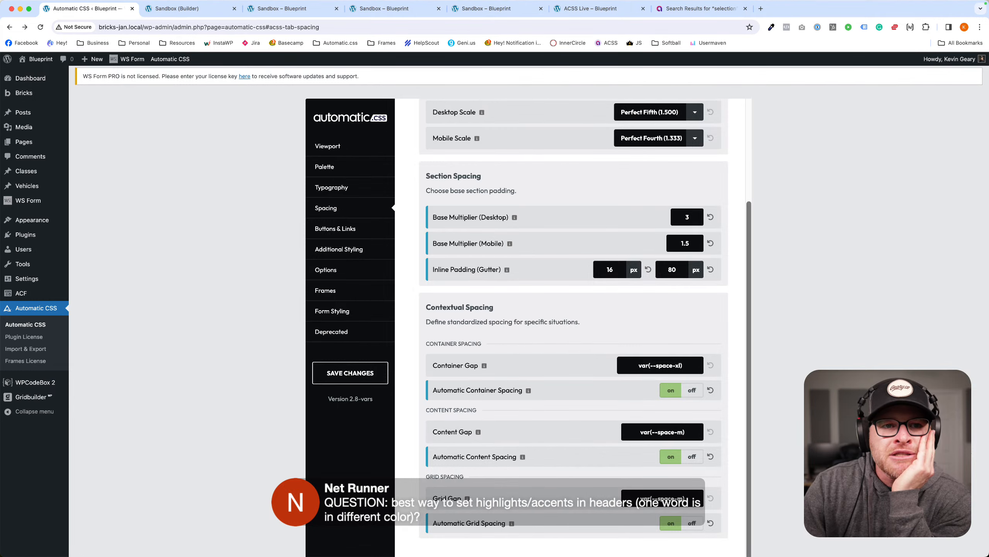
{"action": "left_click", "coordinate": [198, 9]}
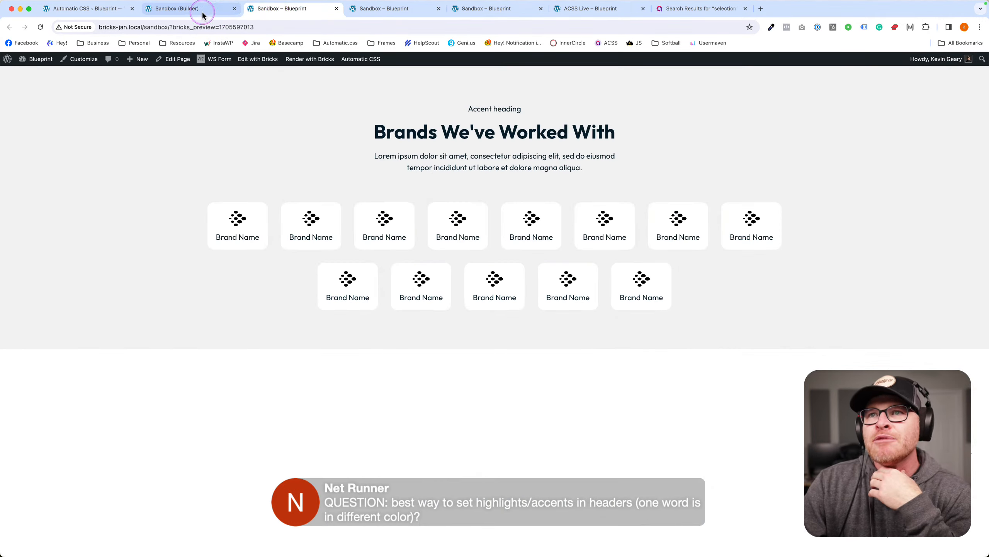
Wrap 'Brands' in the heading text in <span class="highlight"></span>, save, and preview.
{"action": "double_click", "coordinate": [428, 136]}
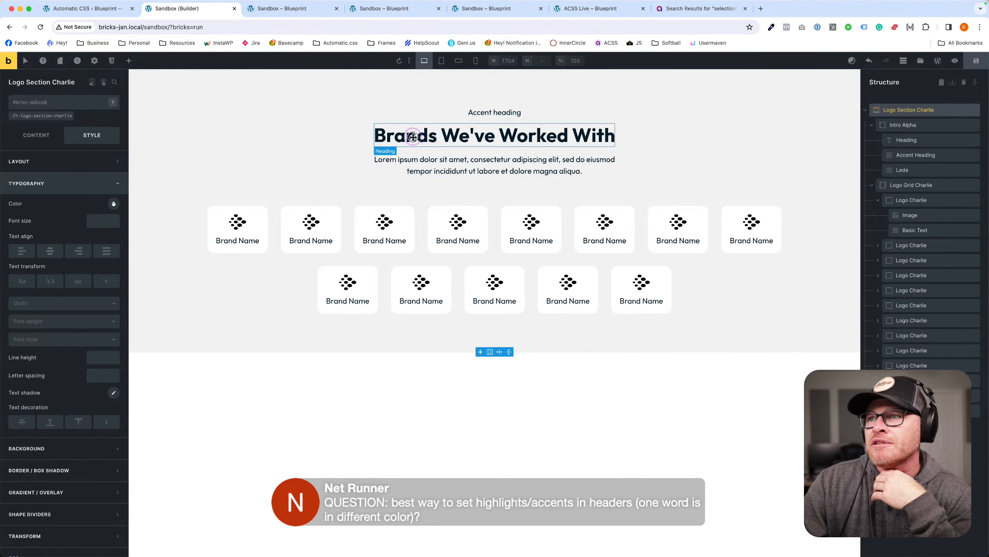
{"action": "left_click", "coordinate": [41, 136]}
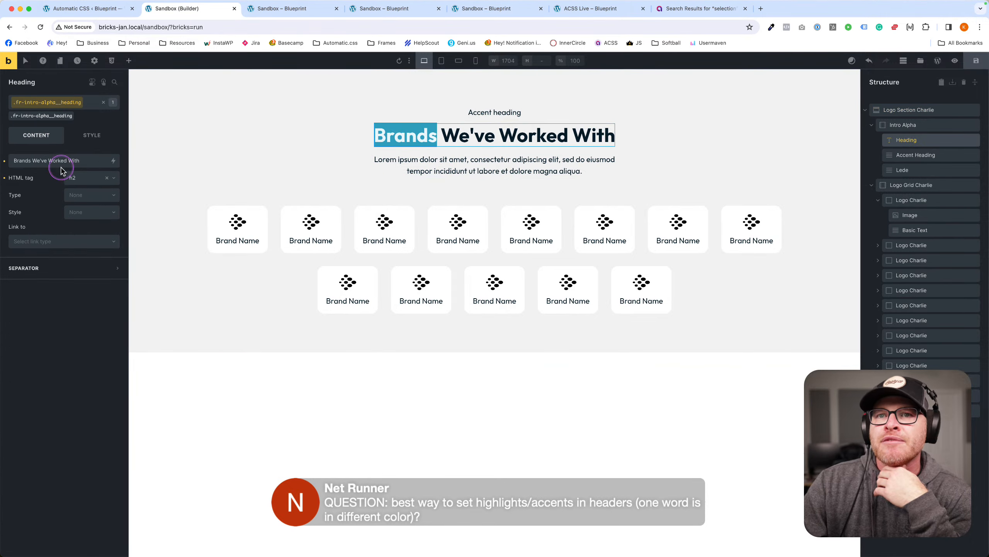
{"action": "key", "text": "XF86AudioRaiseVolume"}
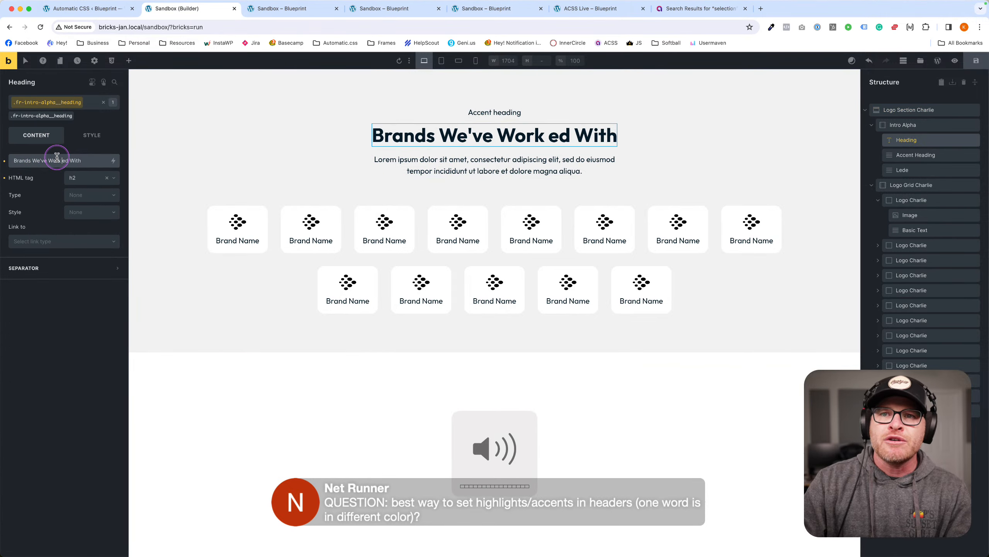
{"action": "key", "text": "BackSpace"}
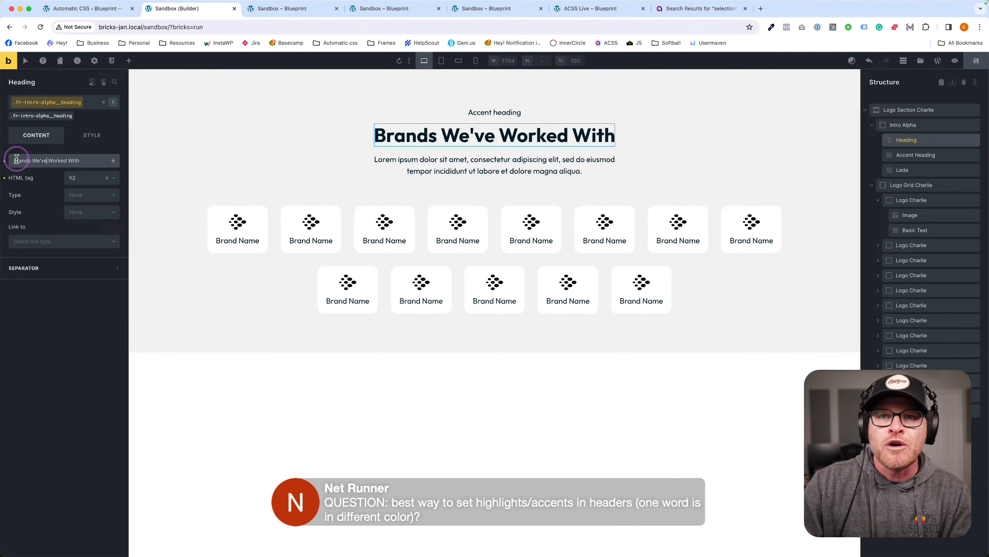
{"action": "type", "text": "<span>"}
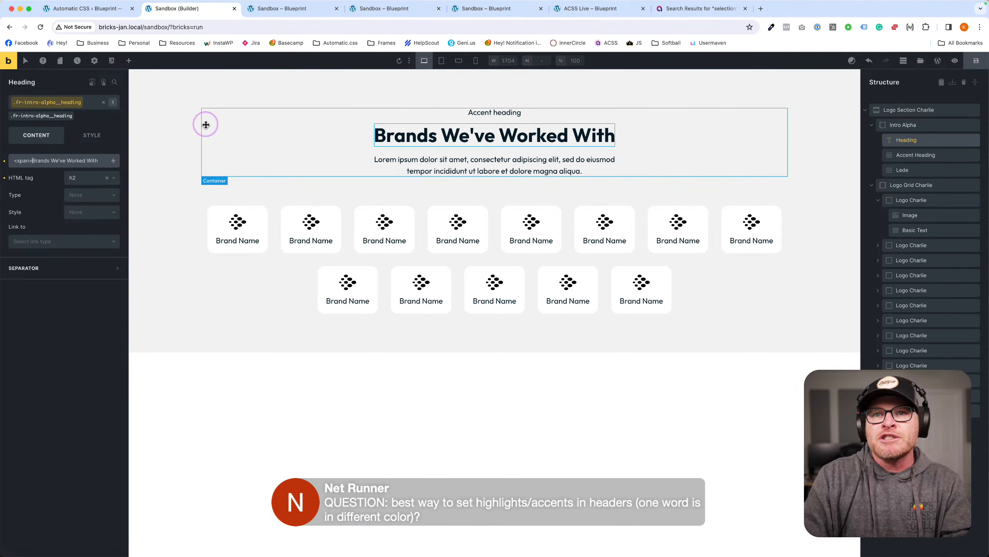
{"action": "key", "text": "Right"}
{"action": "key", "text": "Right"}
{"action": "key", "text": "Right"}
{"action": "type", "text": "</span>"}
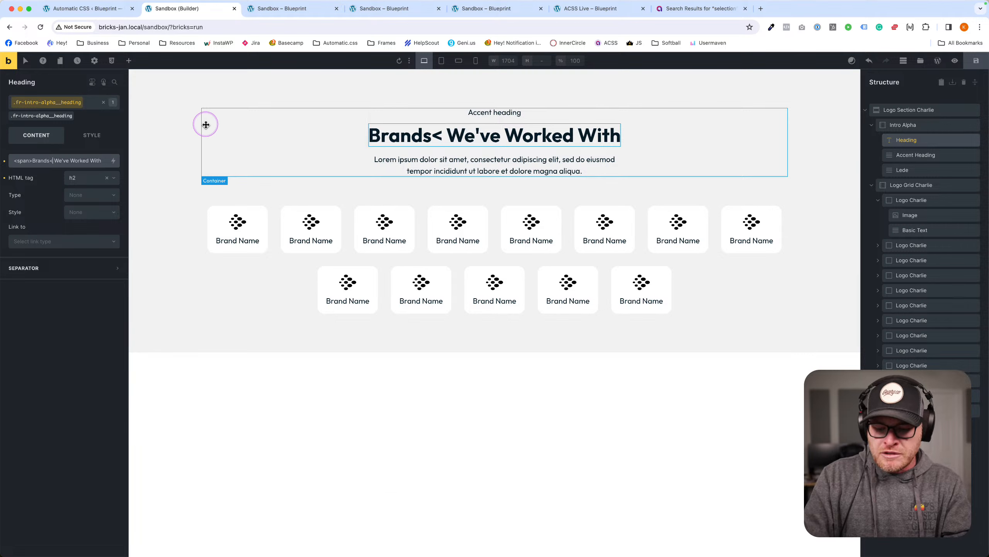
{"action": "left_click", "coordinate": [28, 159]}
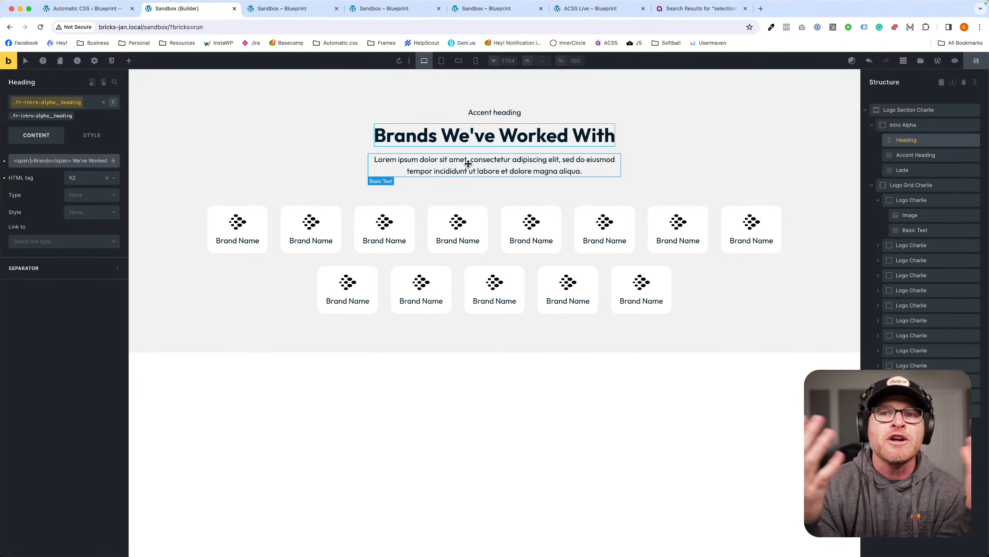
{"action": "type", "text": "class=\"high"}
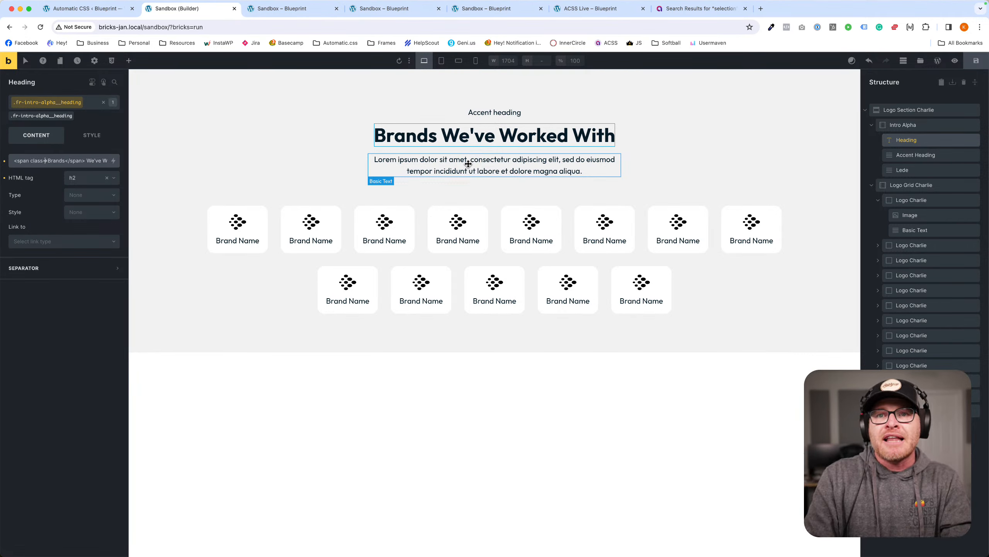
{"action": "type", "text": "light\""}
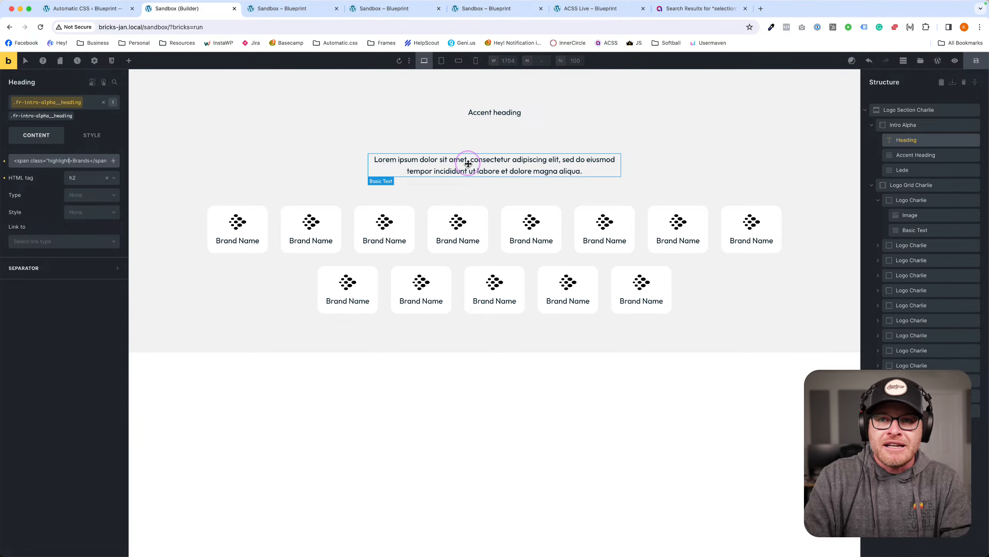
{"action": "left_click", "coordinate": [976, 63]}
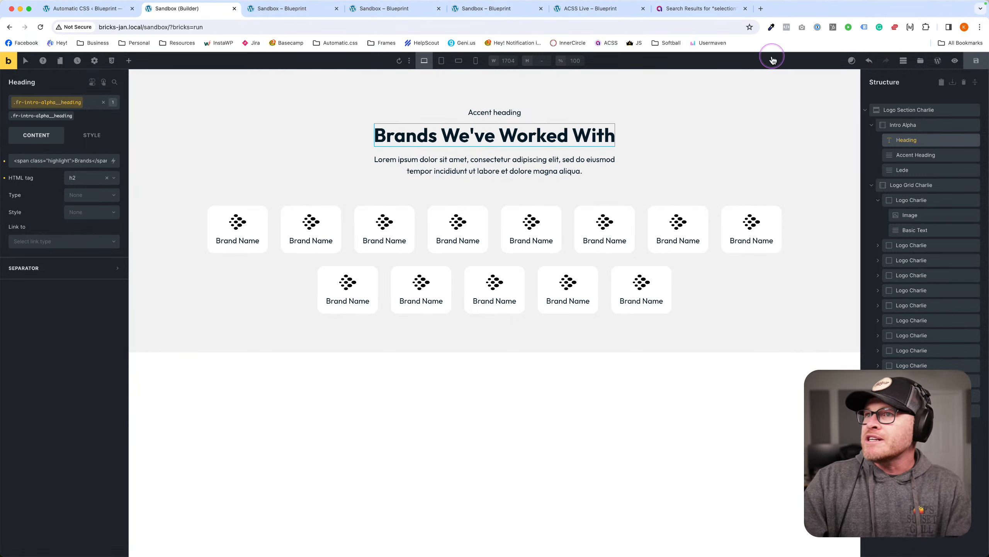
{"action": "left_click", "coordinate": [289, 8]}
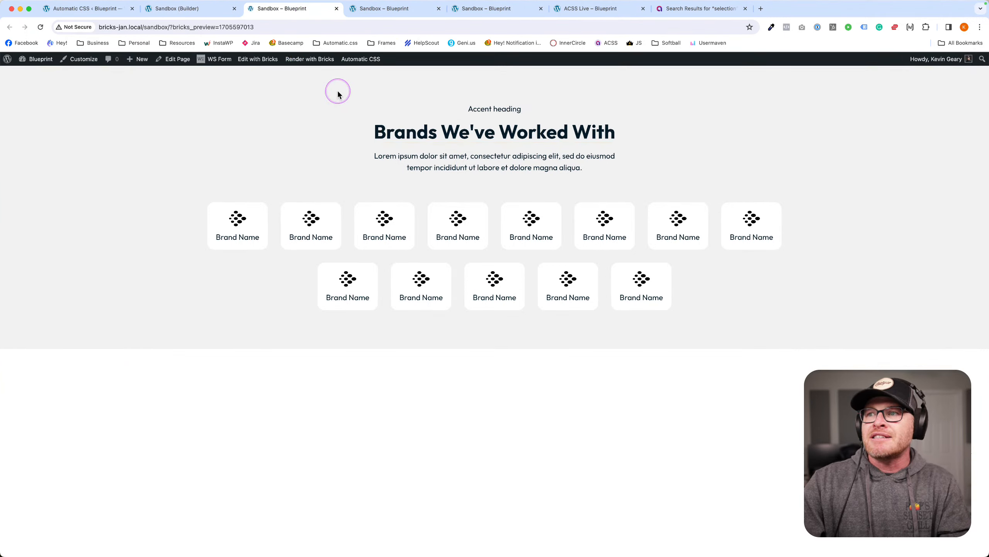
Inspect 'Brands' on the live page to confirm its span.highlight wrapper, then return to the builder.
{"action": "right_click", "coordinate": [379, 138]}
{"action": "left_click", "coordinate": [389, 243]}
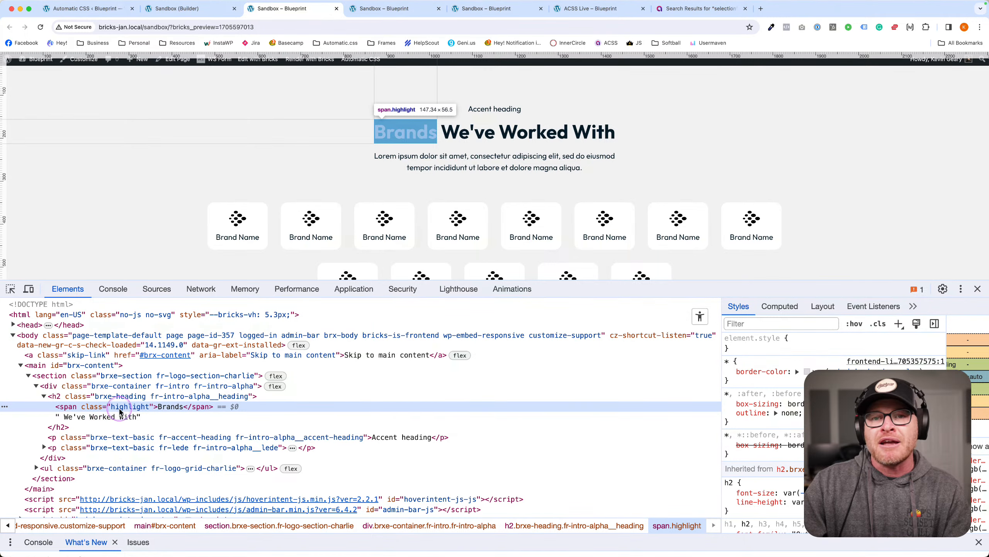
{"action": "left_click", "coordinate": [978, 289]}
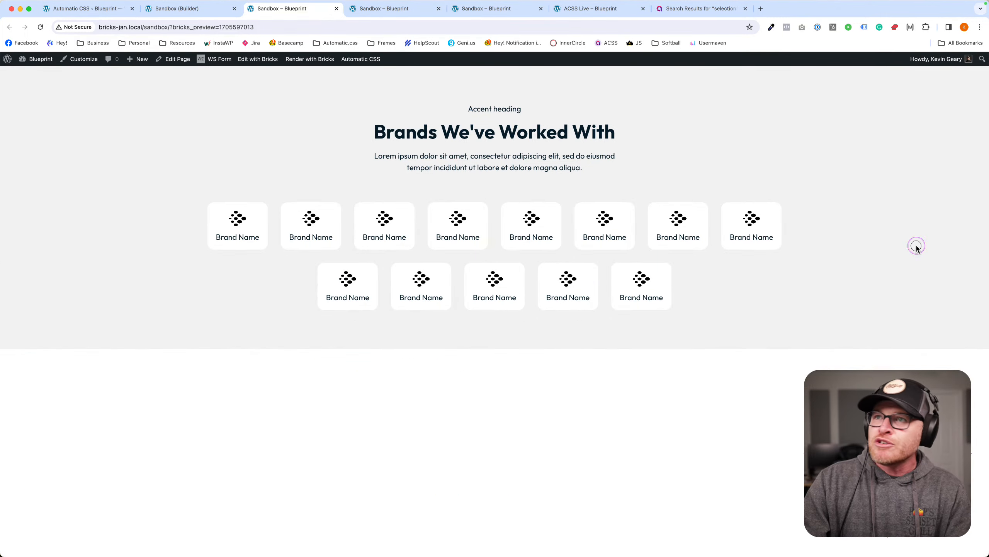
{"action": "left_click", "coordinate": [177, 9]}
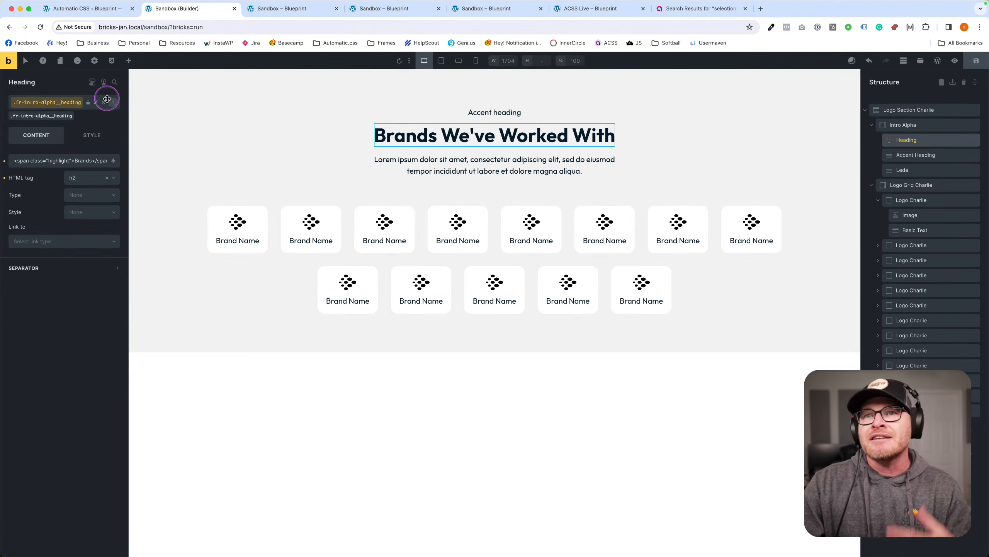
Create a new highlight class on the Intro Alpha container.
{"action": "left_click", "coordinate": [70, 82]}
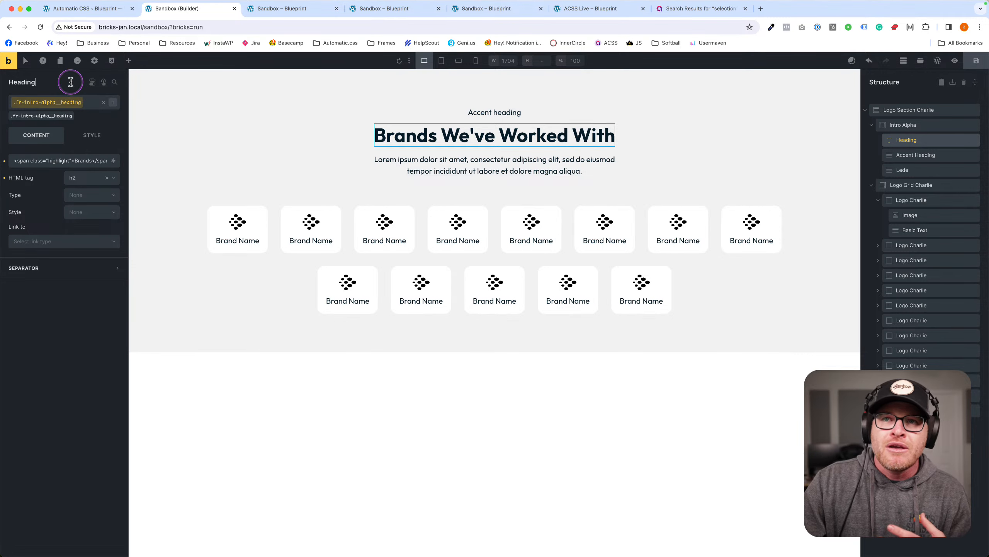
{"action": "left_click", "coordinate": [129, 62]}
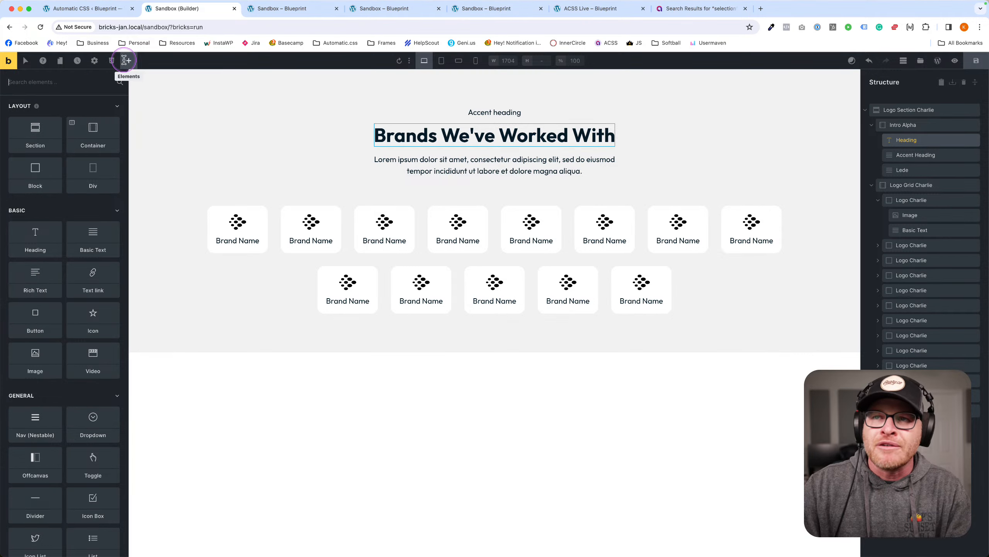
{"action": "left_click", "coordinate": [221, 126]}
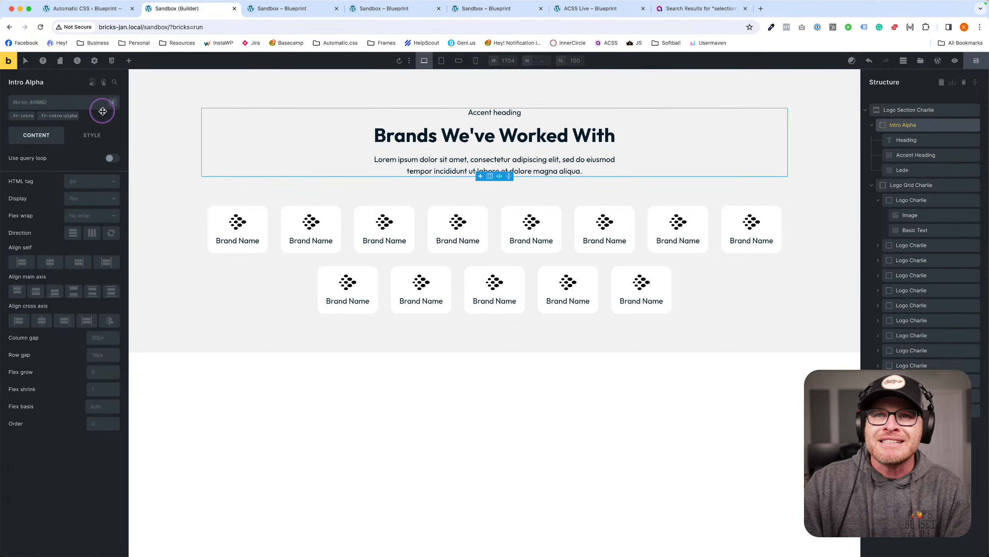
{"action": "left_click", "coordinate": [54, 105]}
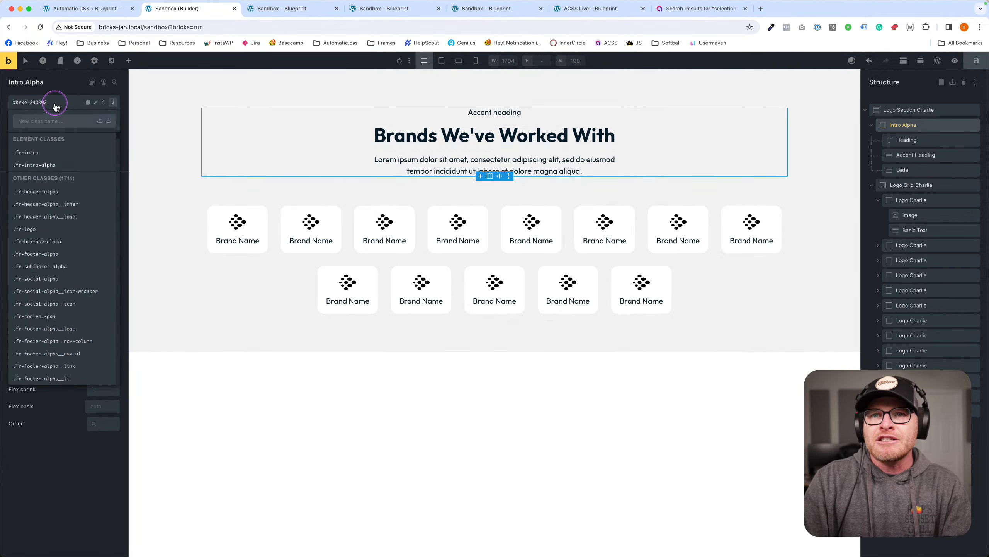
{"action": "type", "text": "highlight"}
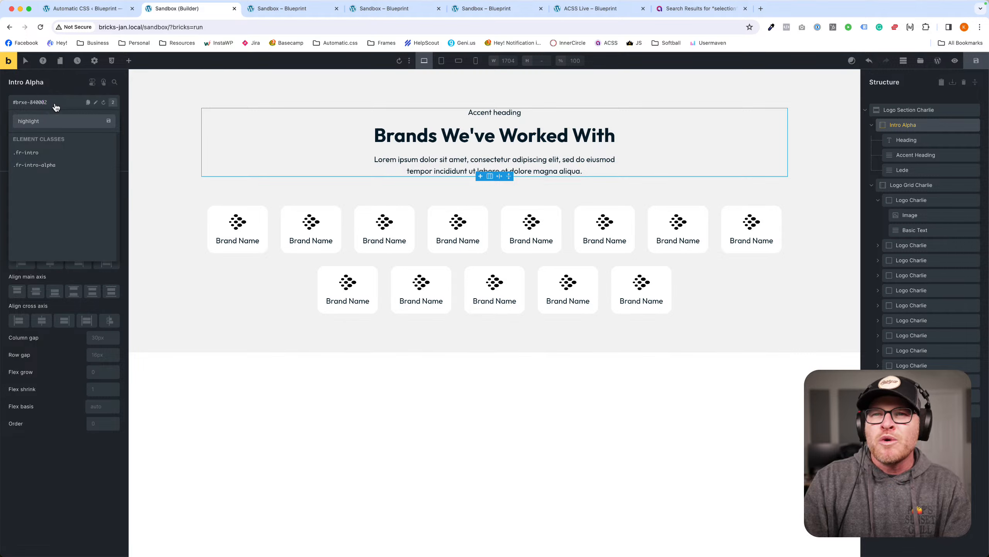
{"action": "key", "text": "Return"}
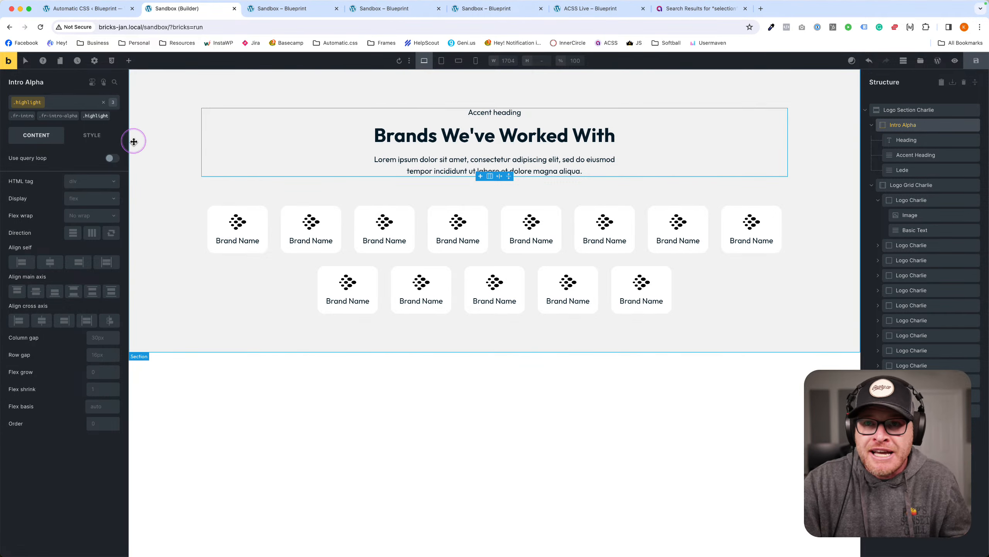
Give the highlight class a blue ACSS action text colour, then remove it from Intro Alpha.
{"action": "left_click", "coordinate": [97, 137]}
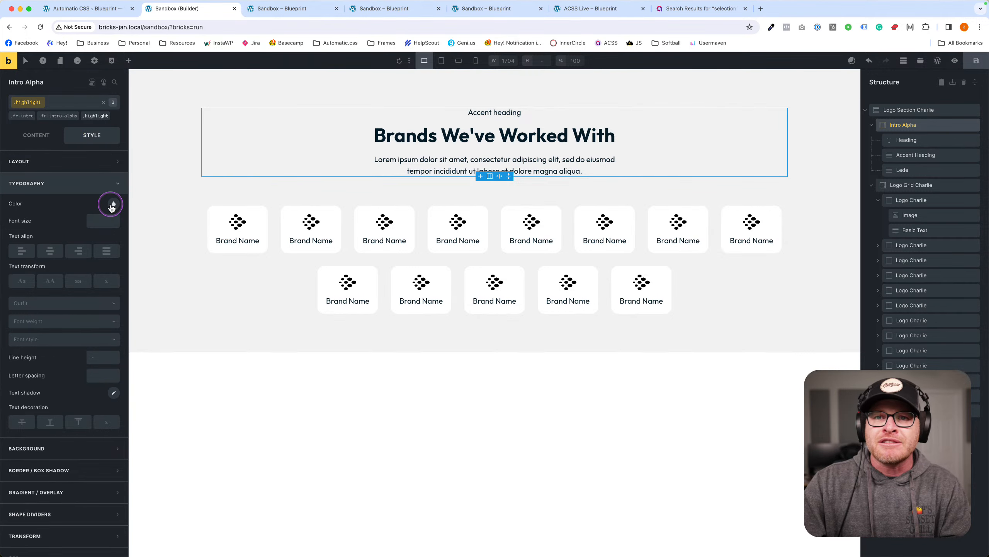
{"action": "left_click", "coordinate": [113, 204]}
{"action": "left_click", "coordinate": [110, 257]}
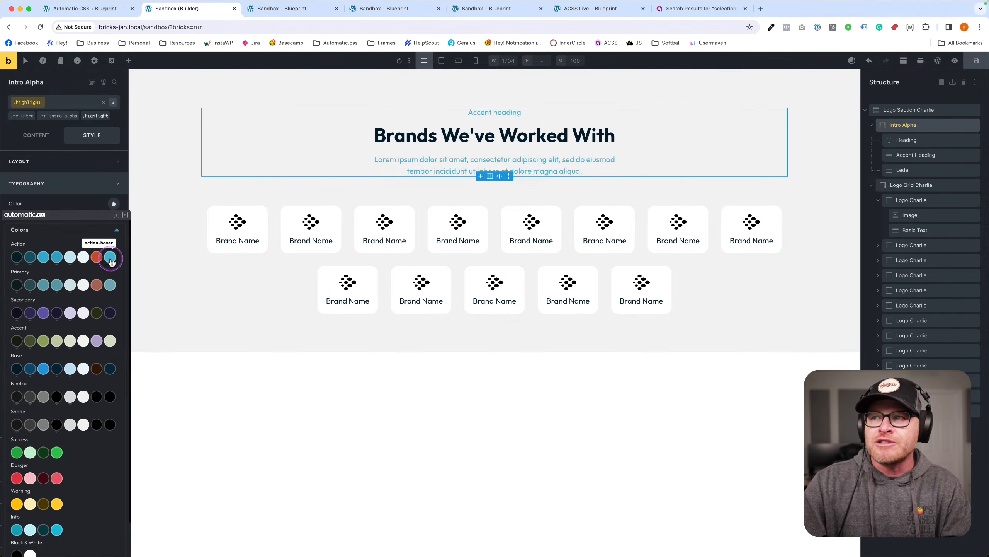
{"action": "left_click", "coordinate": [43, 257]}
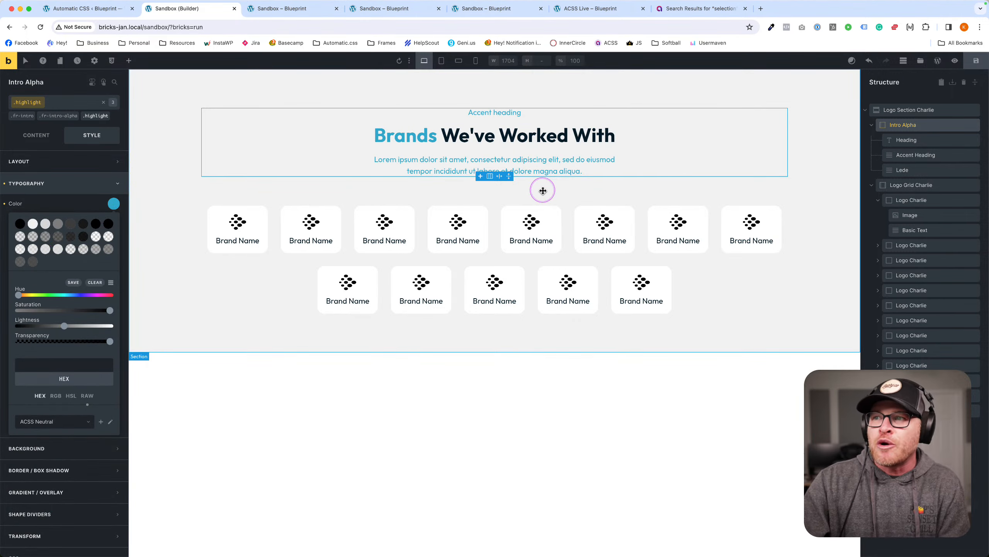
{"action": "left_click", "coordinate": [110, 113]}
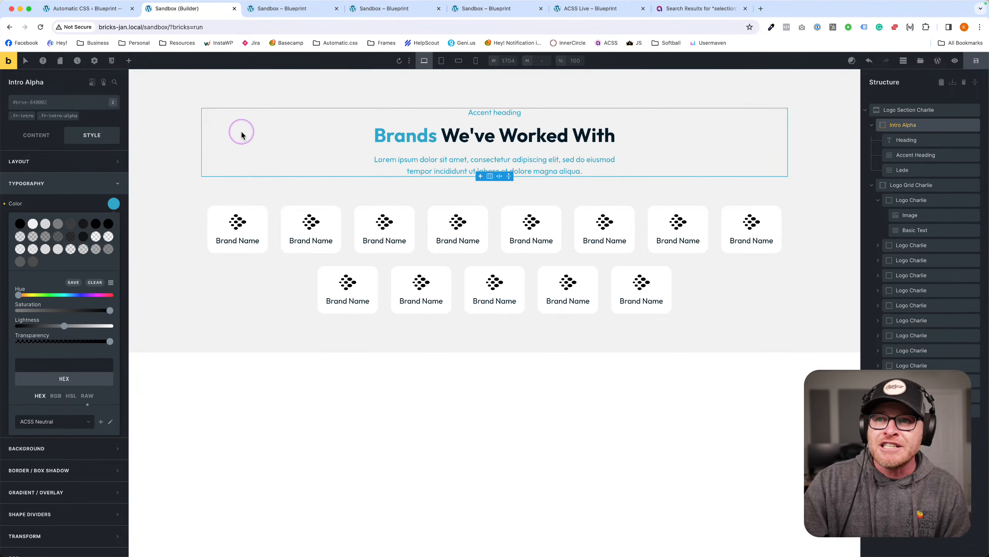
{"action": "left_click", "coordinate": [247, 178]}
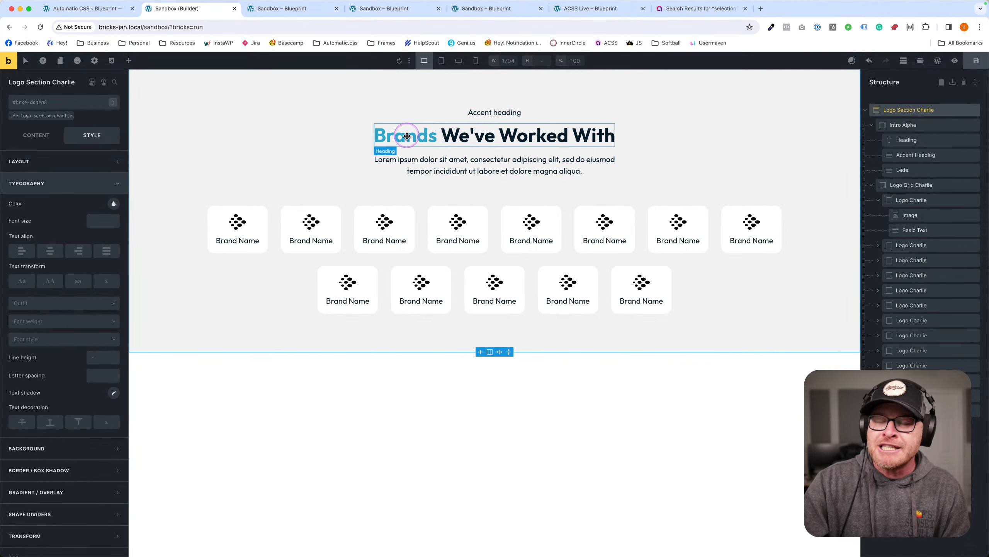
Save the page, check the blue 'Brands' on the live preview, and save again.
{"action": "left_click", "coordinate": [975, 62]}
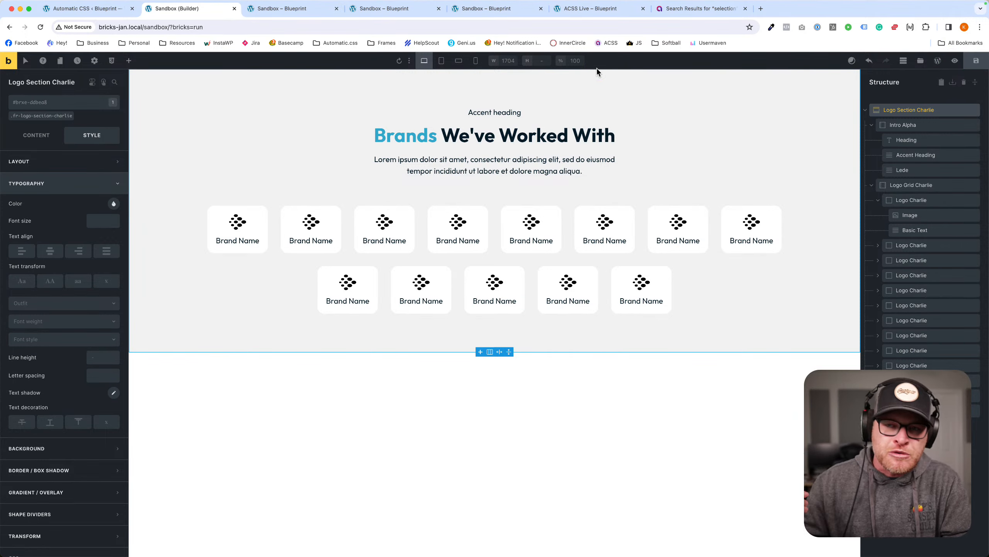
{"action": "left_click", "coordinate": [273, 8]}
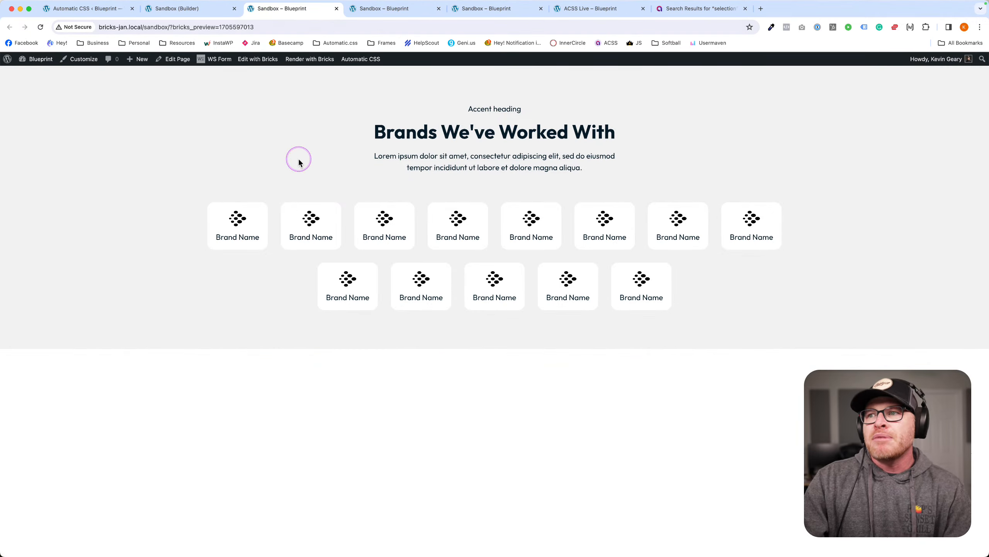
{"action": "left_click", "coordinate": [197, 8]}
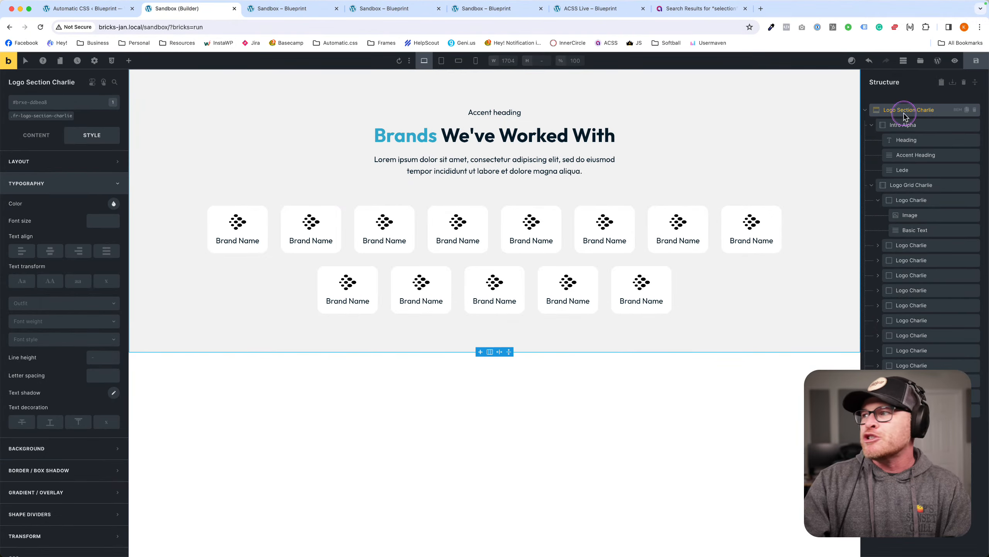
{"action": "key", "text": "ctrl+s"}
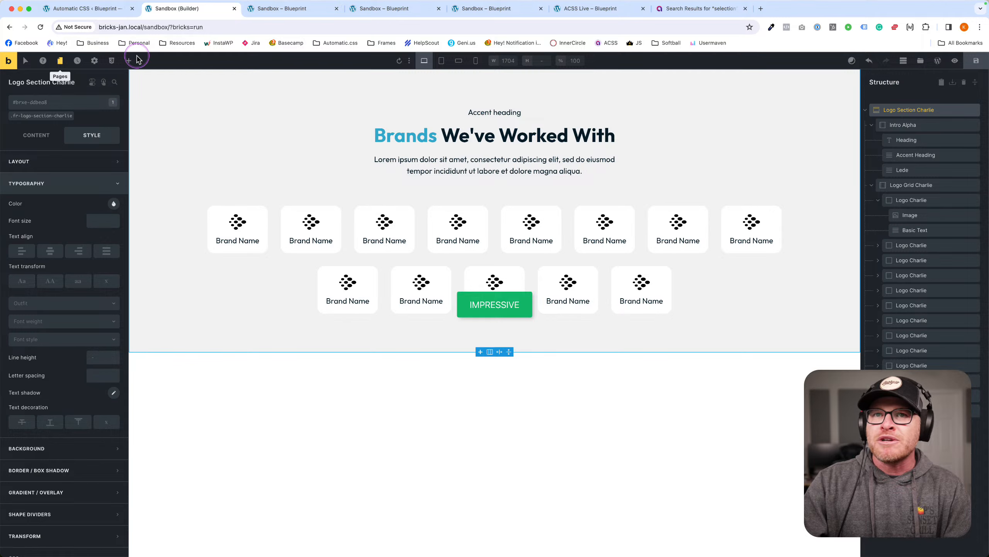
Close the four extra browser tabs after Sandbox (Builder).
{"action": "left_click", "coordinate": [336, 8]}
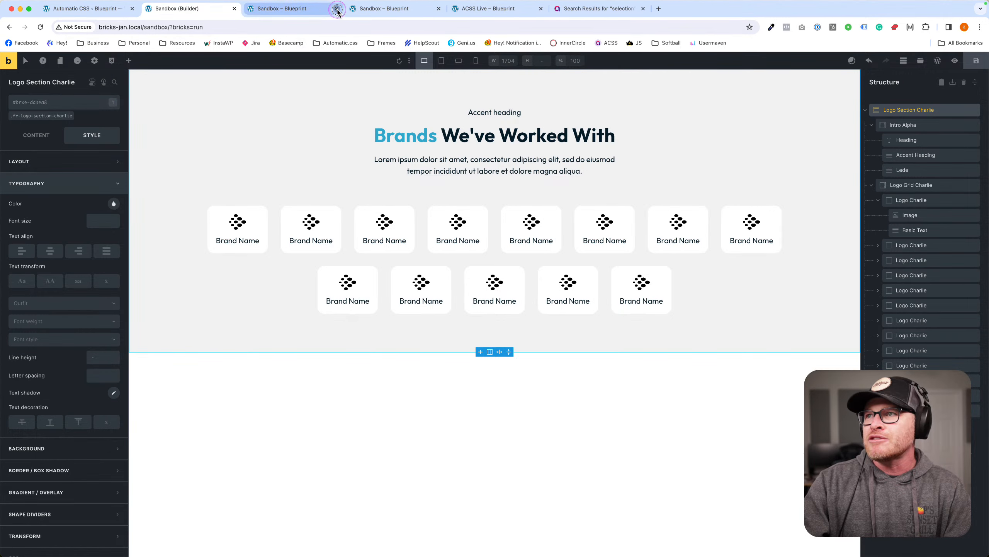
{"action": "left_click", "coordinate": [336, 8]}
{"action": "left_click", "coordinate": [337, 9]}
{"action": "left_click", "coordinate": [336, 8]}
{"action": "left_click", "coordinate": [337, 8]}
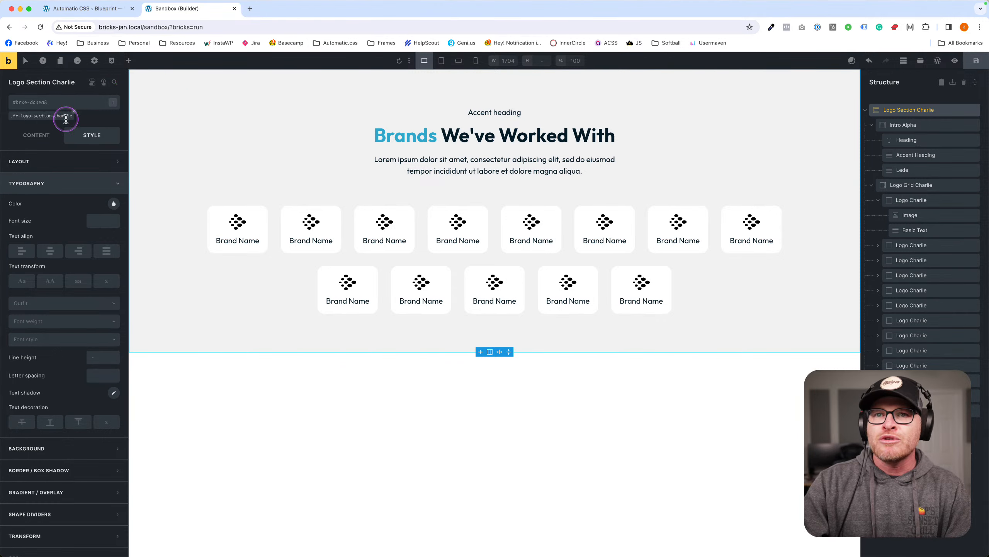
Open the live frontend and inspect the word 'Brands' in Chrome DevTools.
{"action": "left_click", "coordinate": [8, 62], "text": "super"}
{"action": "left_click", "coordinate": [290, 15]}
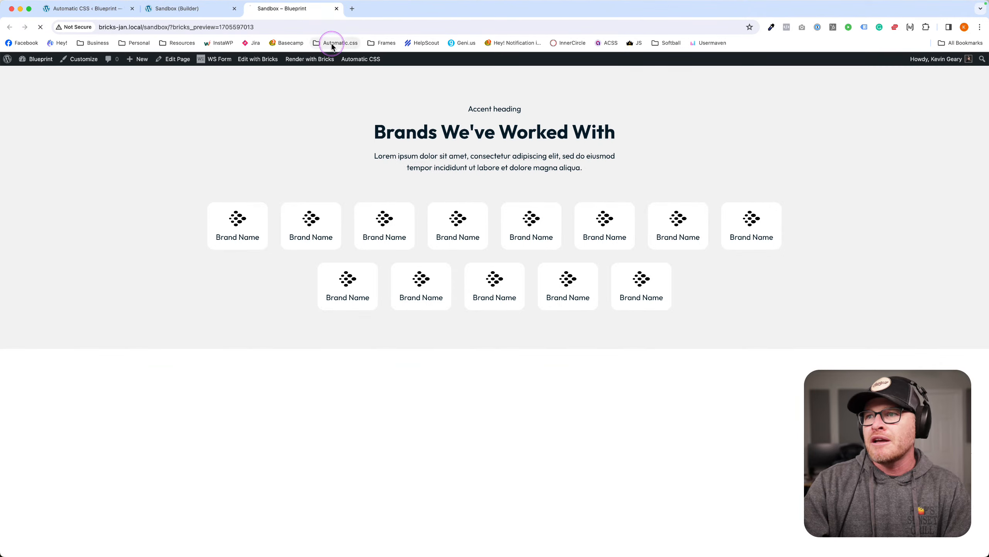
{"action": "double_click", "coordinate": [381, 132]}
{"action": "right_click", "coordinate": [386, 132]}
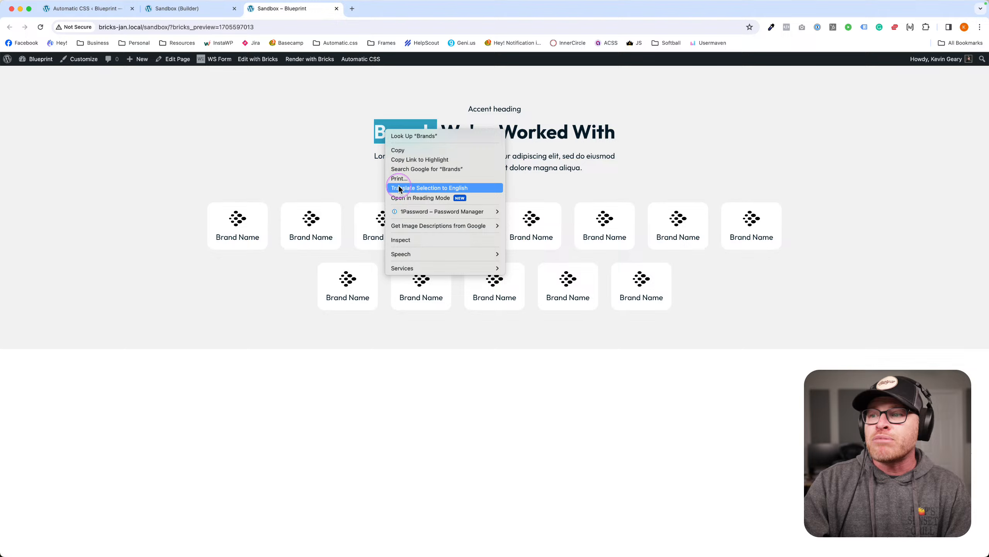
{"action": "left_click", "coordinate": [405, 239]}
Review the span.highlight styles wrapping 'Brands', then return to the builder.
{"action": "left_click", "coordinate": [152, 409]}
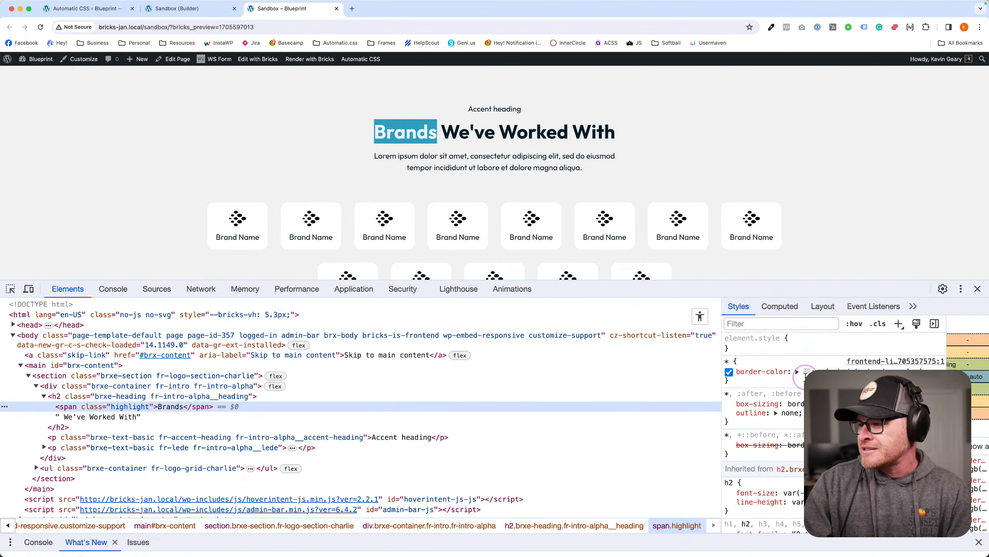
{"action": "scroll", "coordinate": [802, 368], "scroll_direction": "down", "scroll_amount": 3}
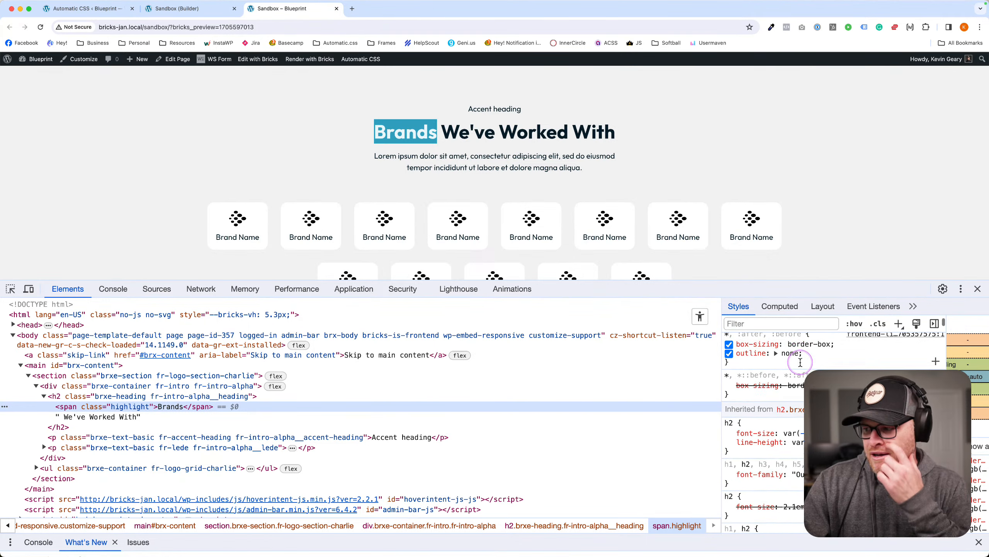
{"action": "scroll", "coordinate": [800, 362], "scroll_direction": "down", "scroll_amount": 3}
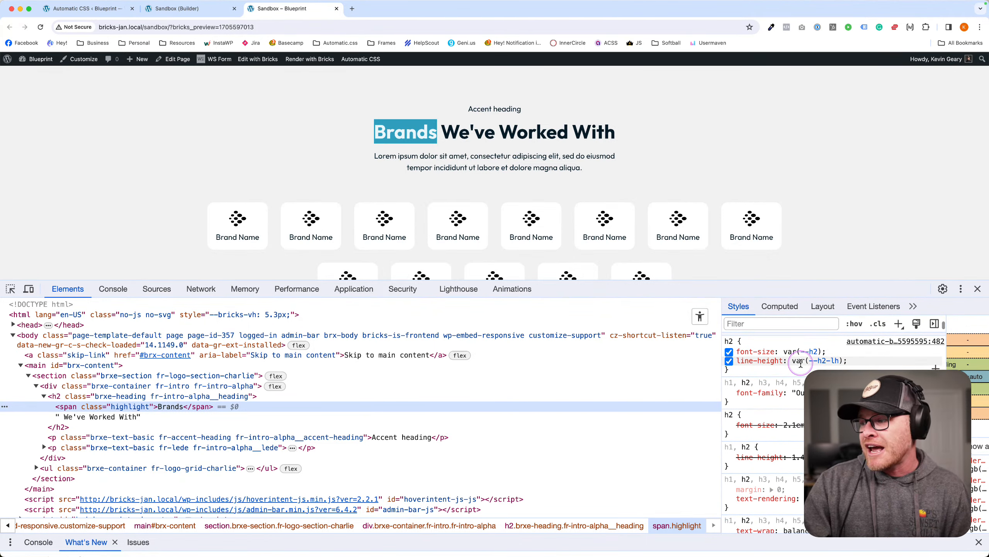
{"action": "scroll", "coordinate": [804, 405], "scroll_direction": "down", "scroll_amount": 1}
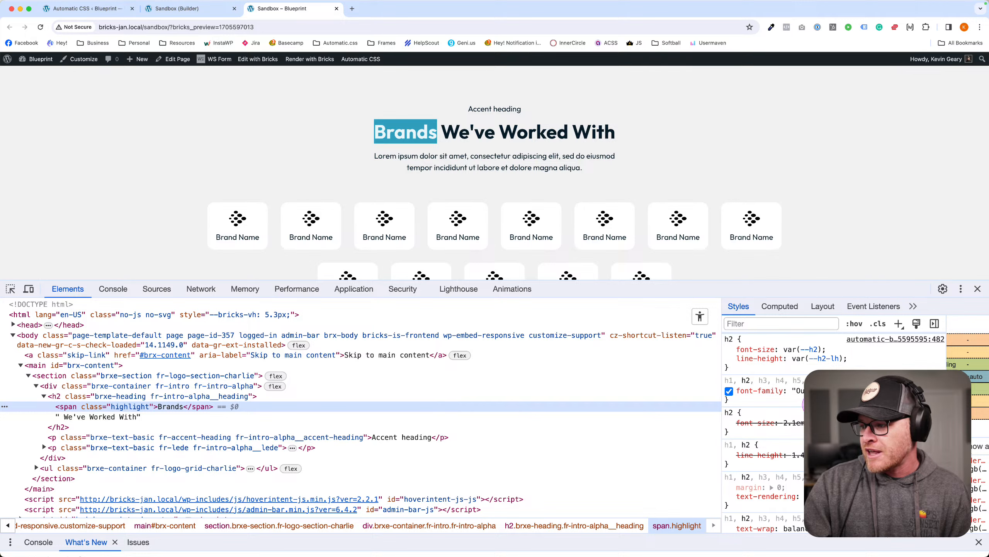
{"action": "scroll", "coordinate": [810, 405], "scroll_direction": "down", "scroll_amount": 2}
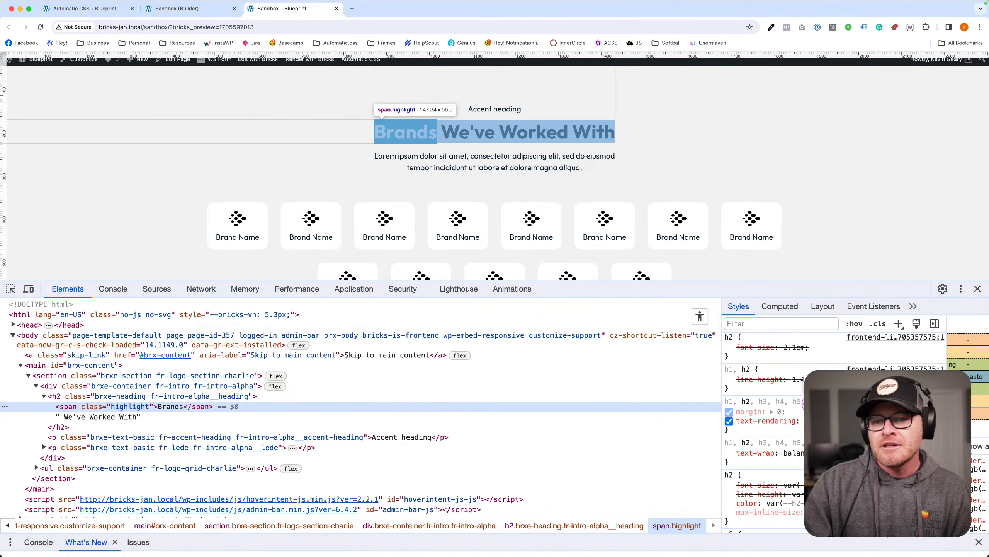
{"action": "left_click", "coordinate": [178, 8]}
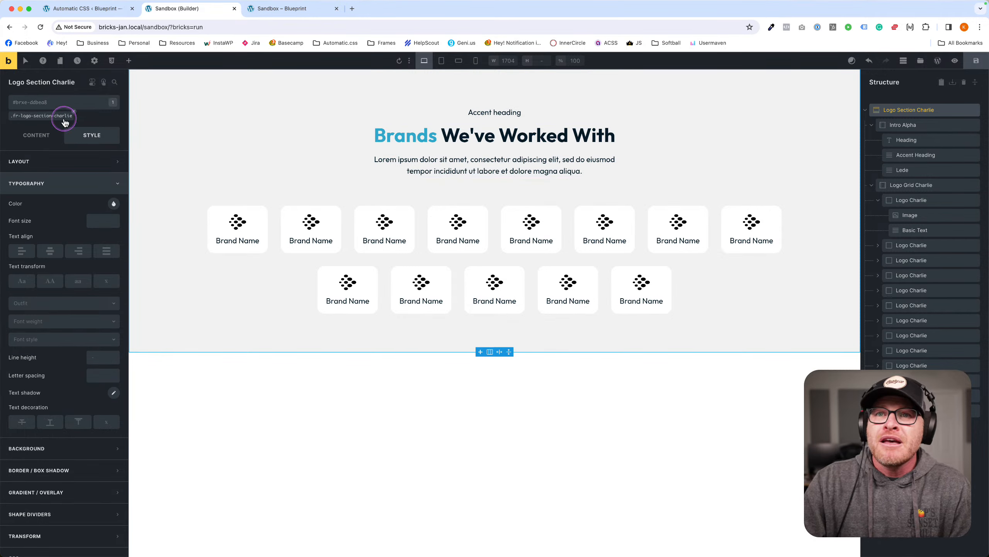
Apply the highlight class to the logo section.
{"action": "left_click", "coordinate": [62, 108]}
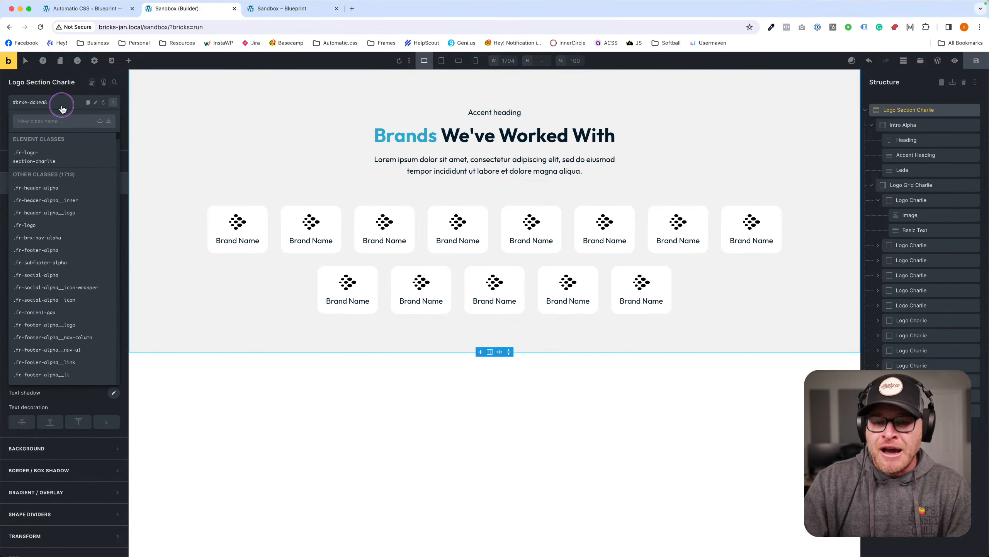
{"action": "type", "text": "highlight"}
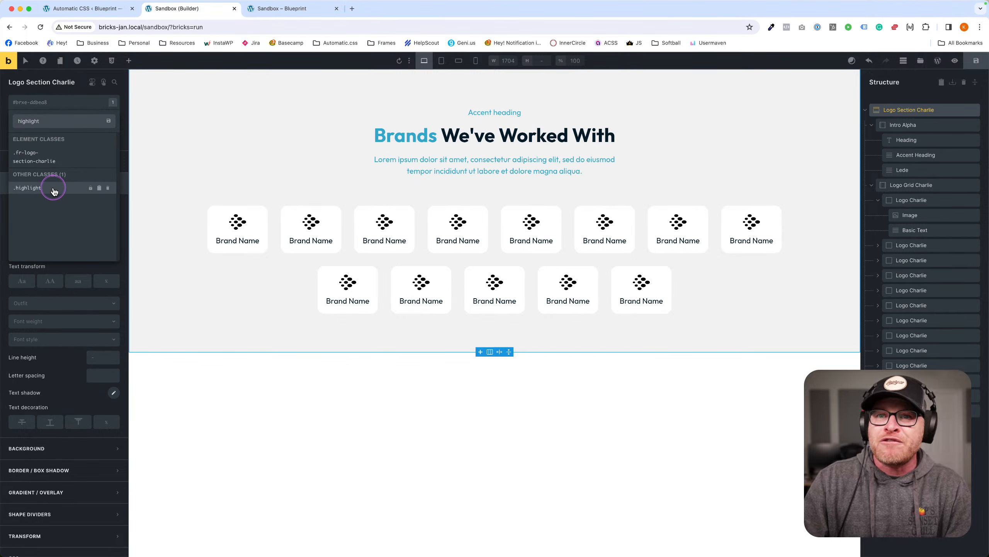
{"action": "left_click", "coordinate": [53, 188]}
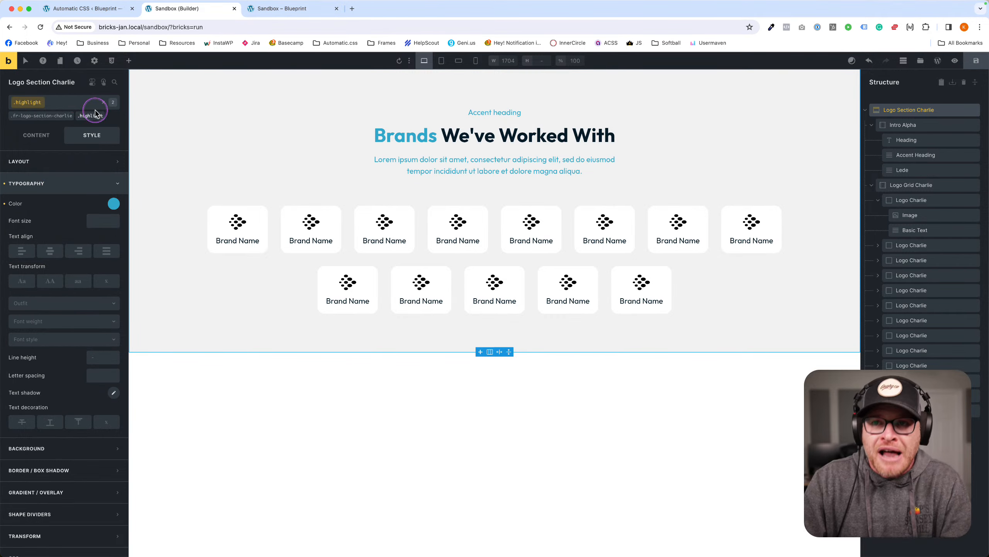
{"action": "scroll", "coordinate": [88, 234], "scroll_direction": "down", "scroll_amount": 2}
{"action": "scroll", "coordinate": [82, 517], "scroll_direction": "up", "scroll_amount": 1}
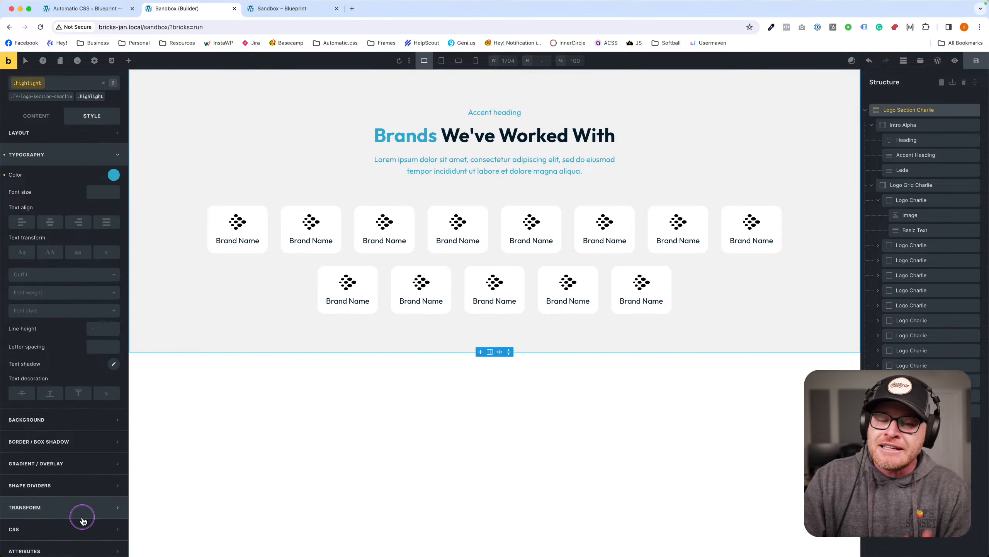
Give the class custom CSS %root% { color: var(--action); } and save.
{"action": "left_click", "coordinate": [61, 527]}
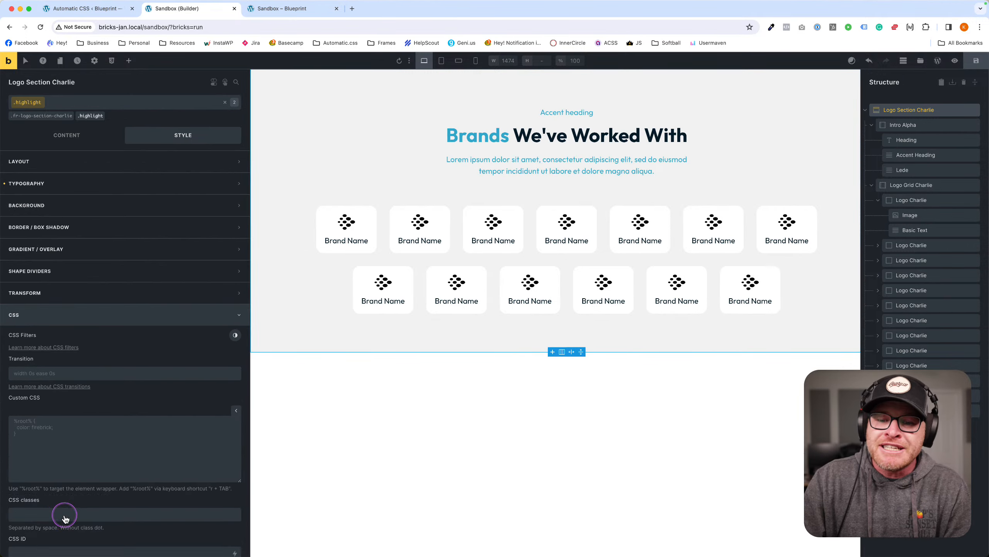
{"action": "type", "text": "r"}
{"action": "key", "text": "Tab"}
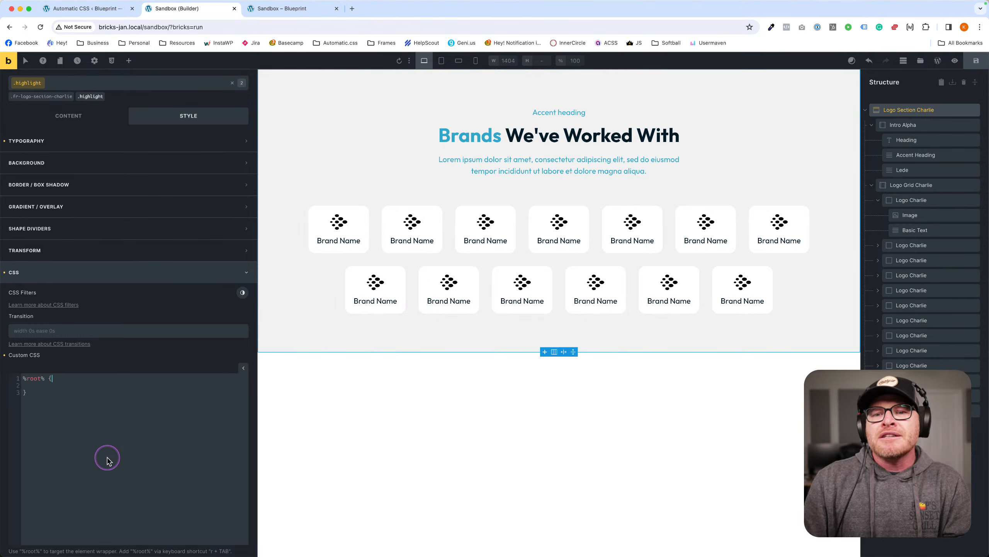
{"action": "key", "text": "Left"}
{"action": "key", "text": "Left"}
{"action": "key", "text": "Left"}
{"action": "key", "text": "Left"}
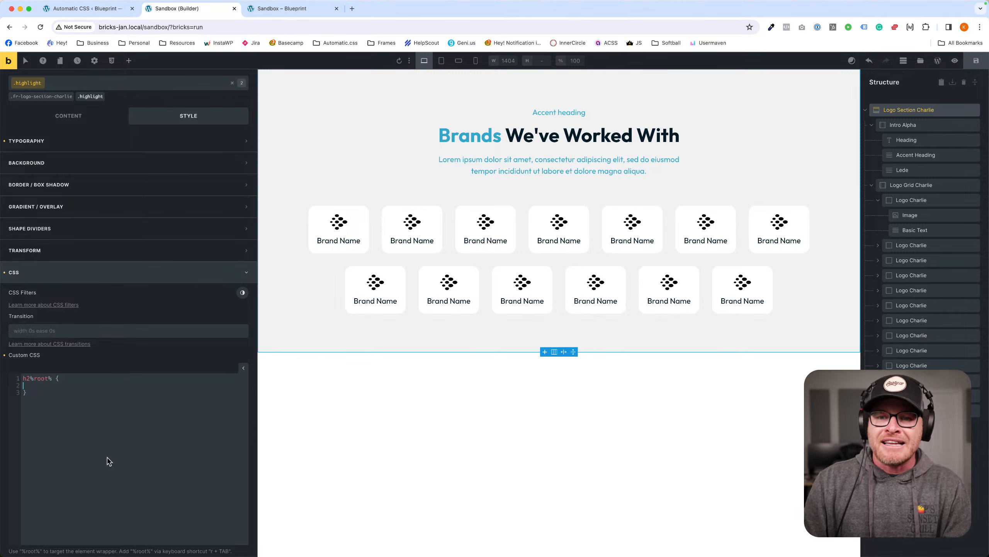
{"action": "type", "text": "color: var("}
{"action": "type", "text": "--act"}
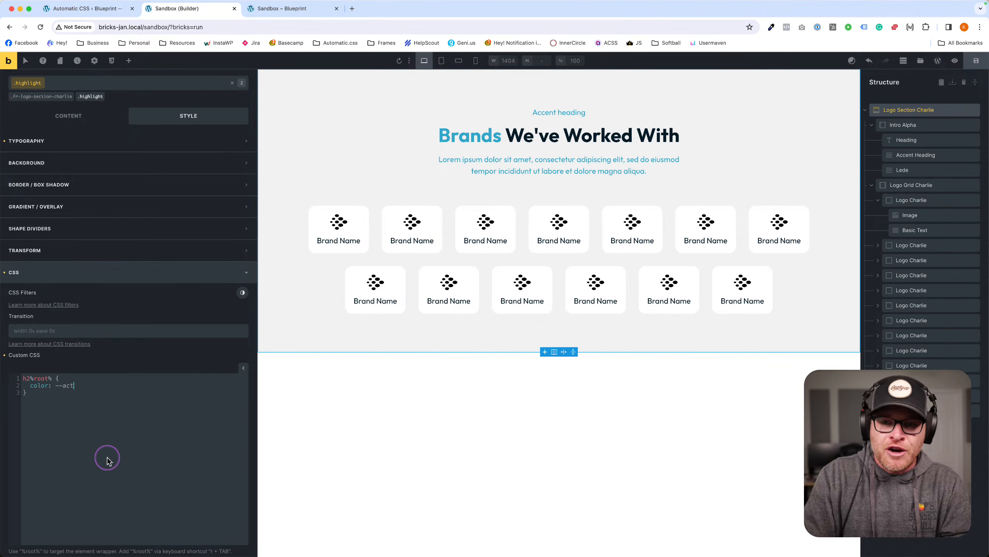
{"action": "type", "text": "ion);"}
{"action": "key", "text": "super+s"}
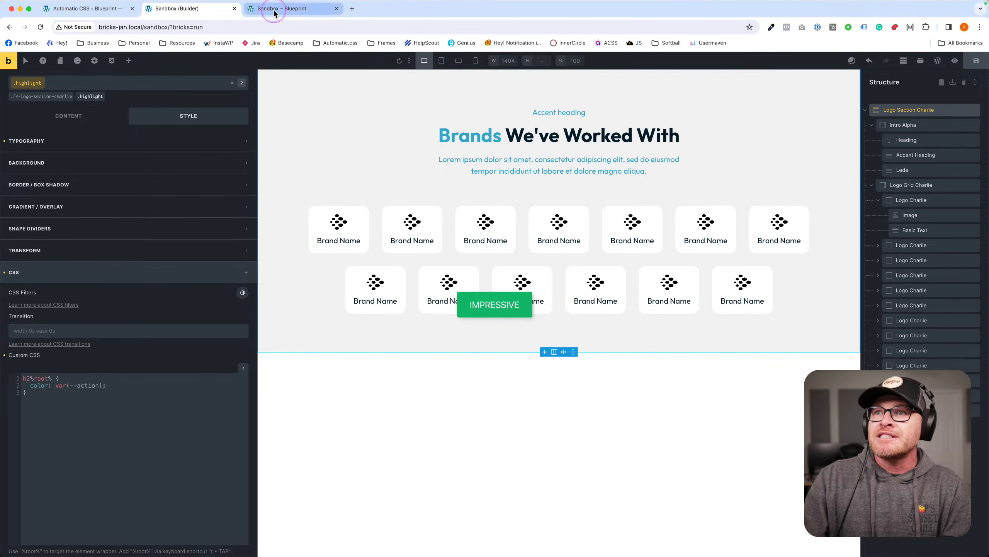
Check the frontend preview, then select the intro block and show its style settings.
{"action": "left_click", "coordinate": [274, 11]}
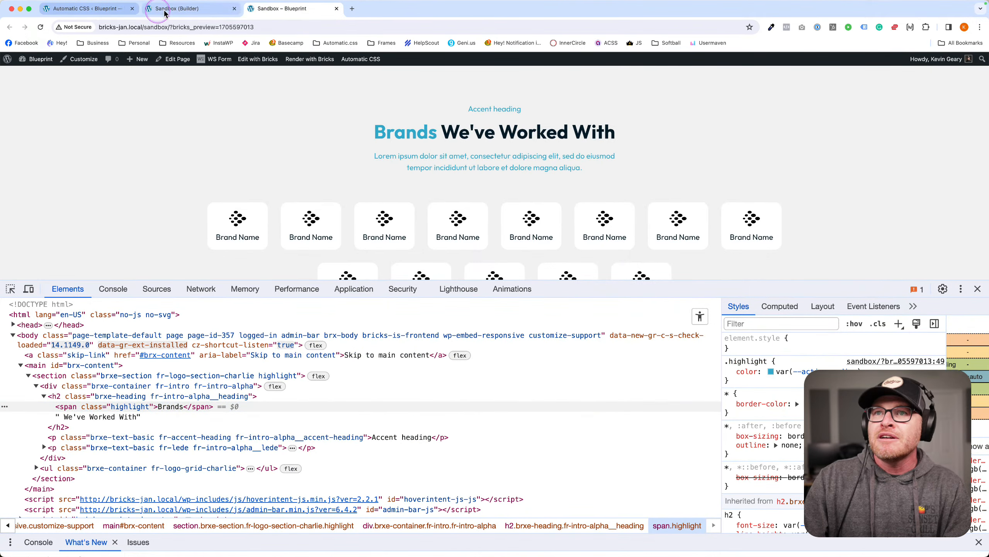
{"action": "left_click", "coordinate": [164, 12]}
{"action": "left_click", "coordinate": [407, 133]}
{"action": "left_click", "coordinate": [177, 137]}
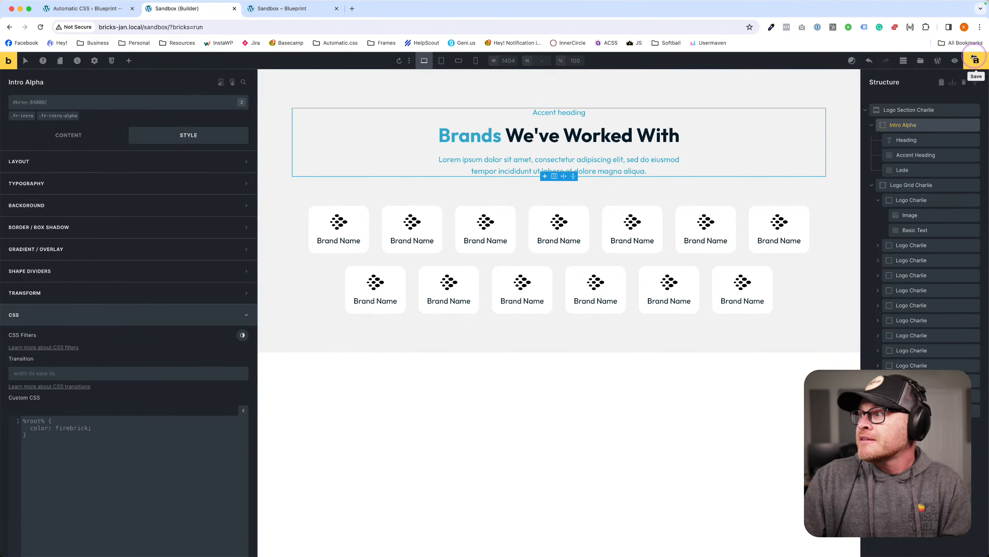
Save and reload, then delete the stray closing span tag from the heading and save.
{"action": "left_click", "coordinate": [975, 59]}
{"action": "key", "text": "cmd+r"}
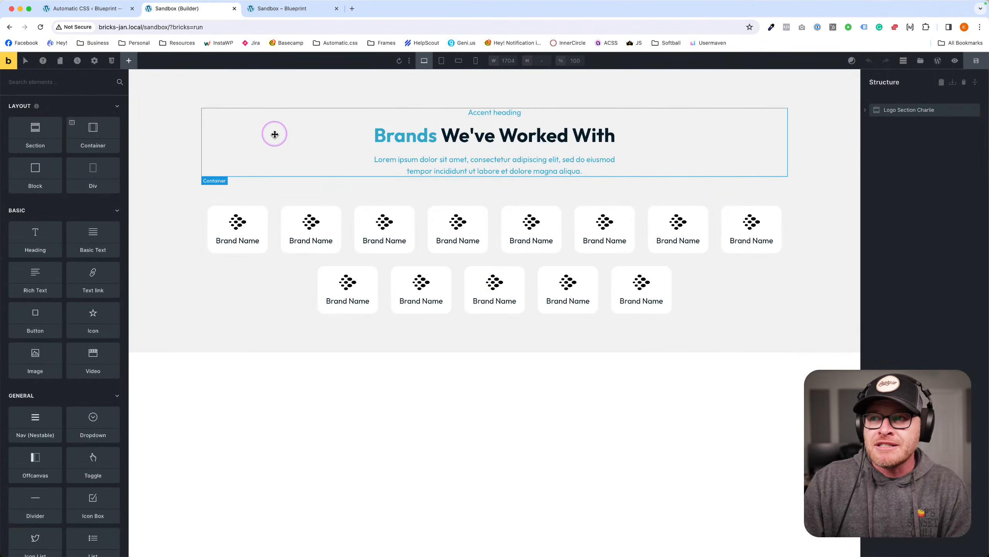
{"action": "left_click", "coordinate": [274, 133]}
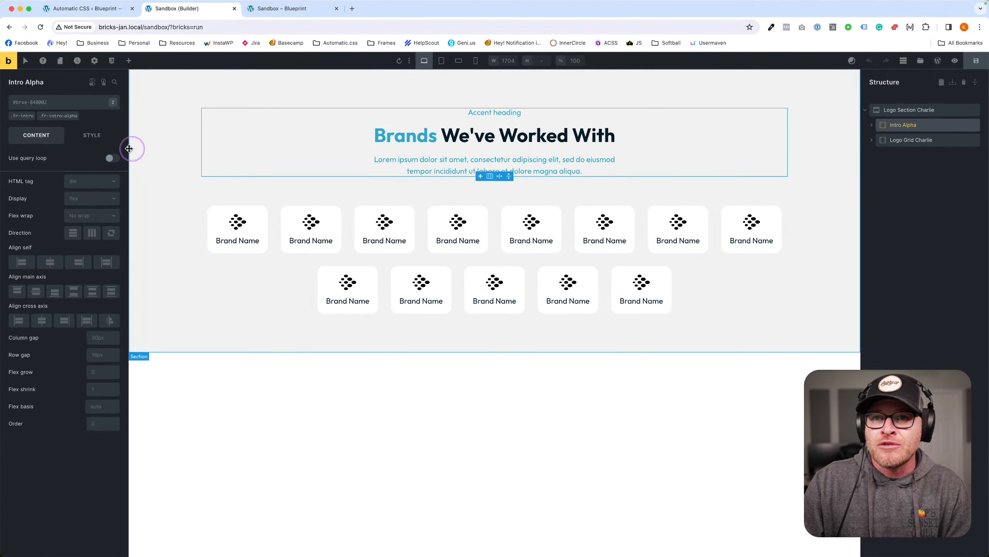
{"action": "left_click", "coordinate": [382, 146]}
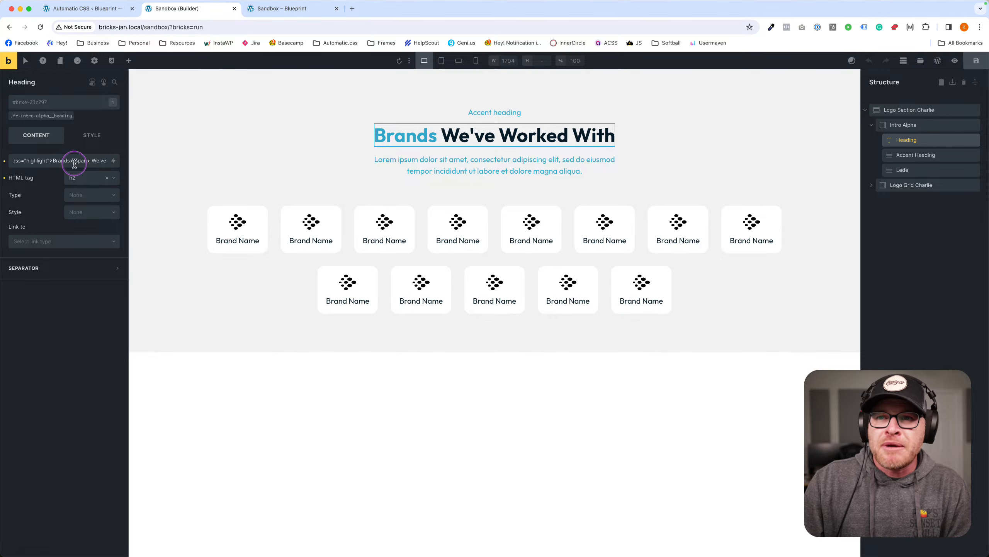
{"action": "left_click_drag", "start_coordinate": [90, 160], "coordinate": [14, 161]}
{"action": "key", "text": "BackSpace"}
{"action": "key", "text": "BackSpace"}
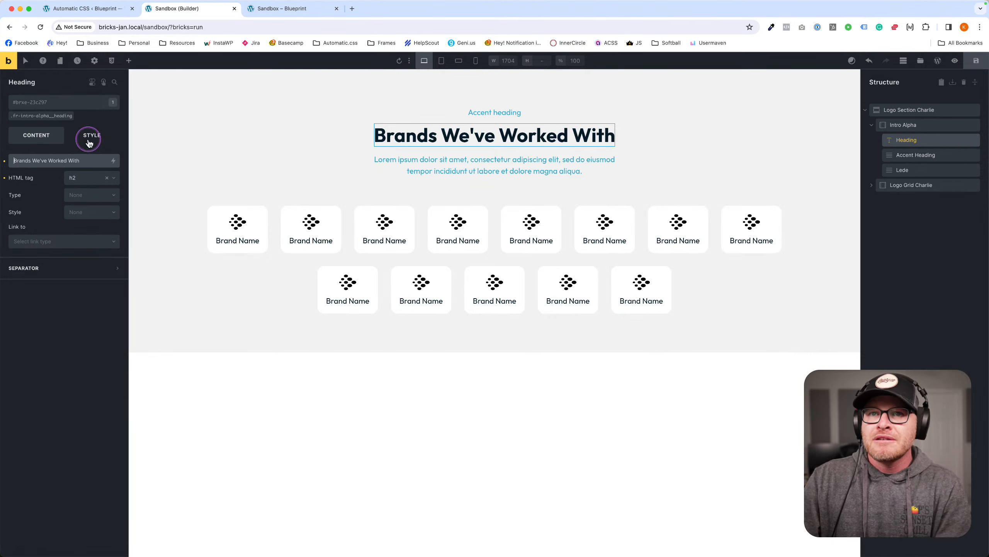
{"action": "left_click", "coordinate": [977, 61]}
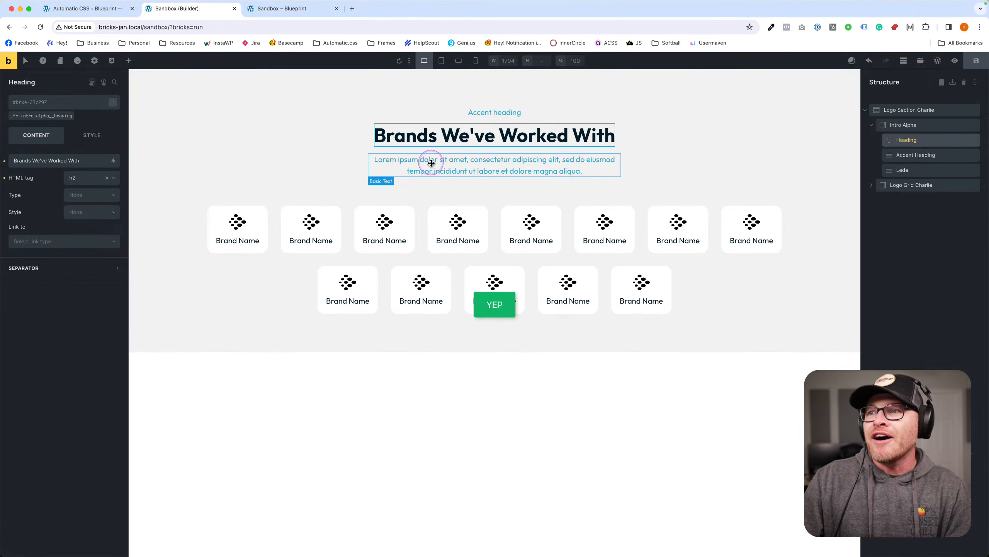
Select the lede paragraph, Accent heading and Intro Alpha container in turn on the canvas.
{"action": "left_click", "coordinate": [406, 167]}
{"action": "left_click", "coordinate": [480, 111]}
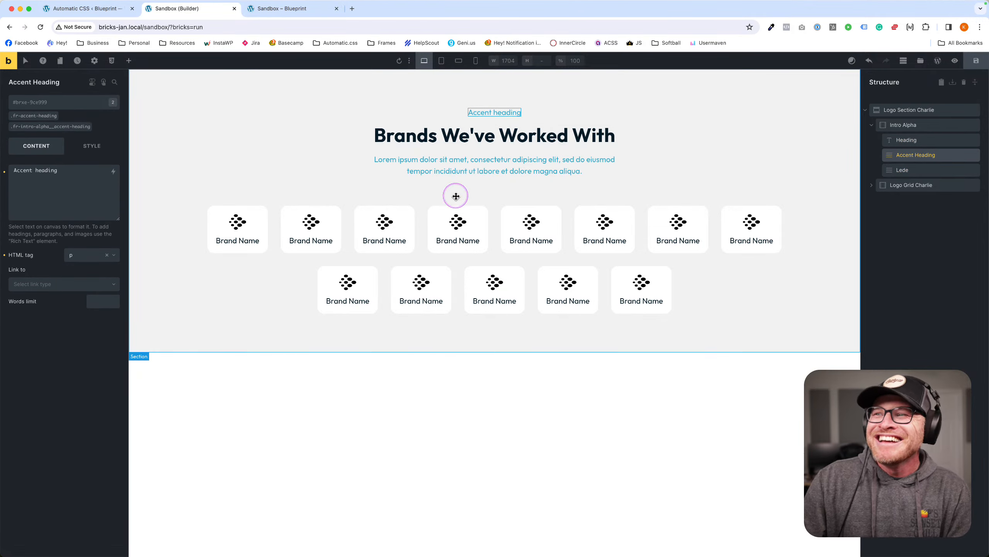
{"action": "left_click", "coordinate": [445, 157]}
{"action": "left_click", "coordinate": [206, 134]}
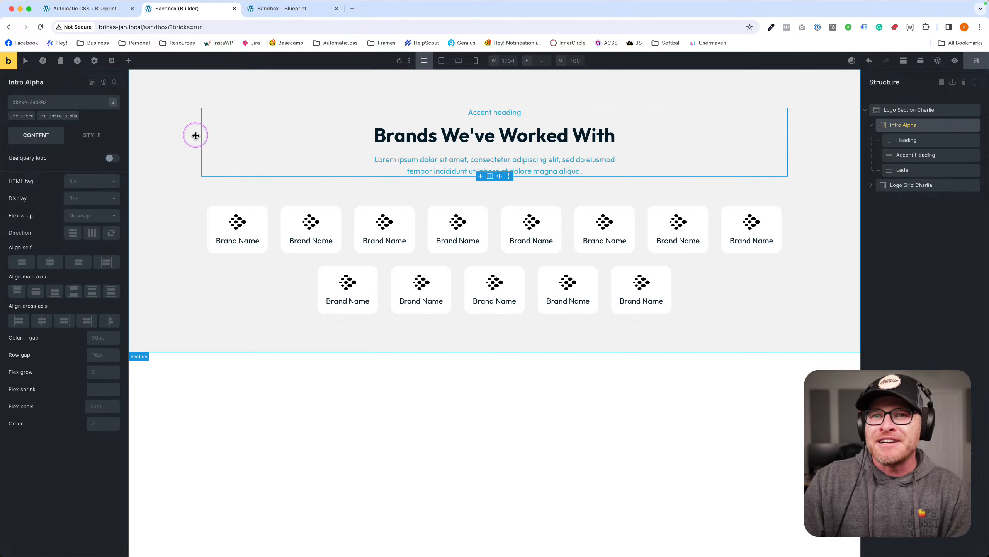
Inspect the lede's section on the frontend, review Automatic.css spacing, and return to the builder.
{"action": "left_click", "coordinate": [292, 8]}
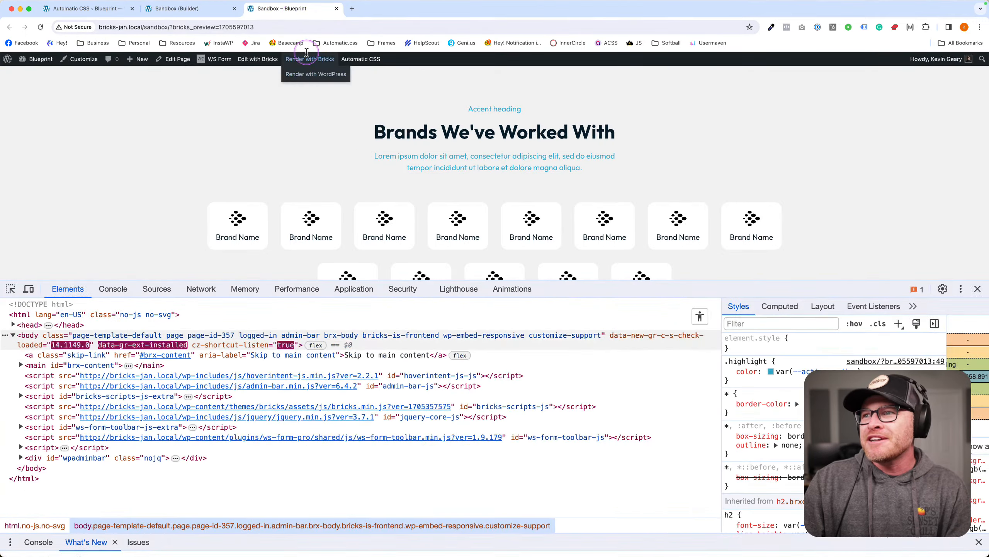
{"action": "right_click", "coordinate": [421, 163]}
{"action": "left_click", "coordinate": [437, 327]}
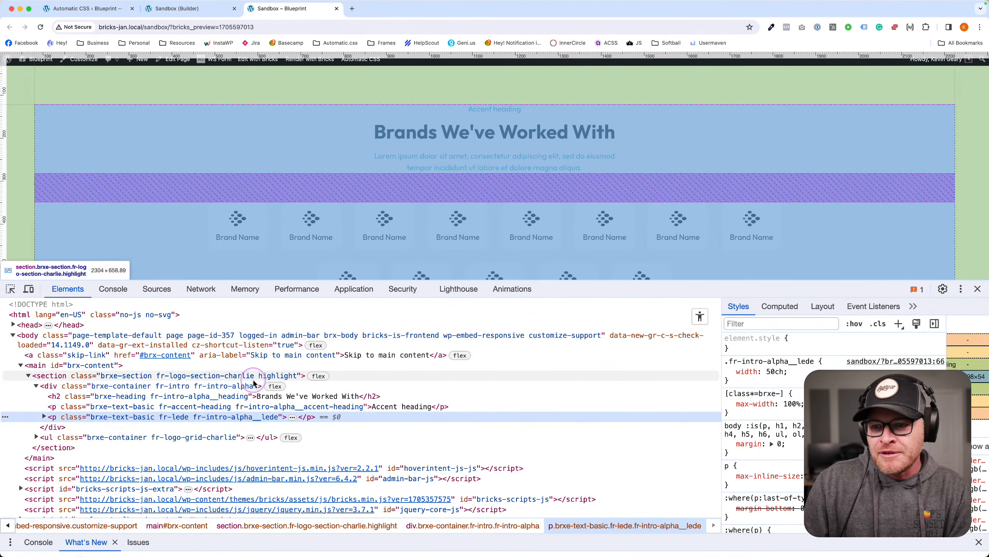
{"action": "left_click", "coordinate": [278, 378]}
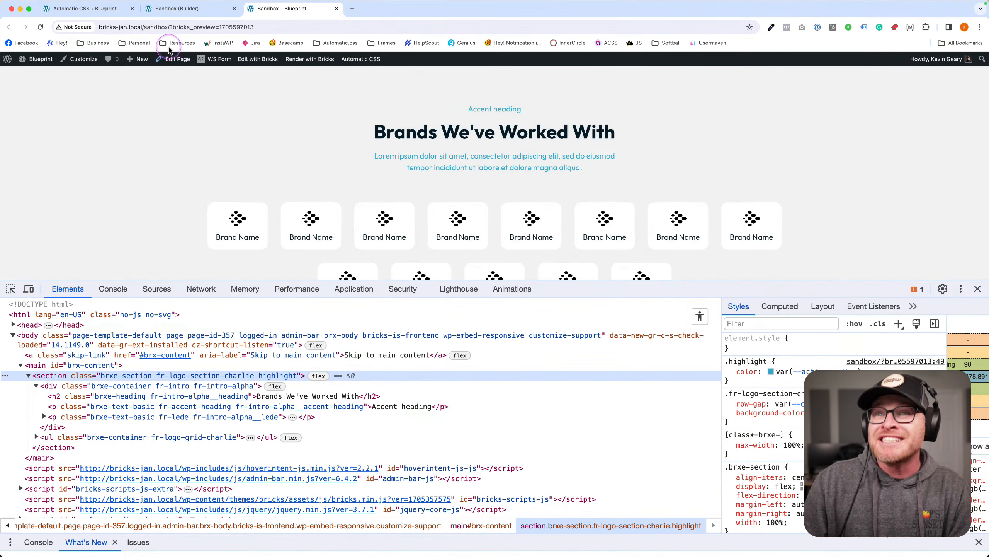
{"action": "left_click", "coordinate": [178, 10]}
{"action": "left_click", "coordinate": [102, 9]}
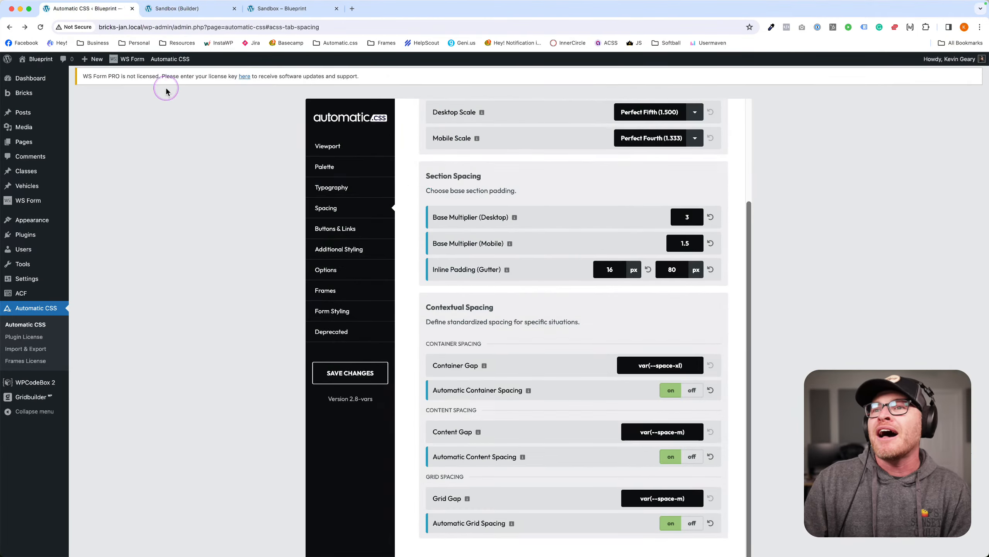
{"action": "left_click", "coordinate": [184, 10]}
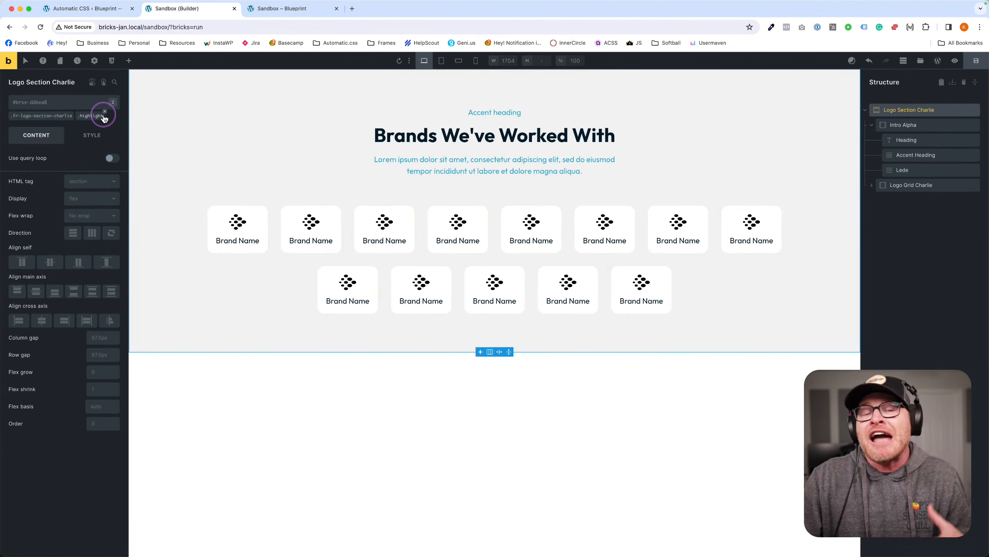
Remove the highlight class from the section and wrap 'Brands' in <span class="highlight">.
{"action": "left_click", "coordinate": [104, 111]}
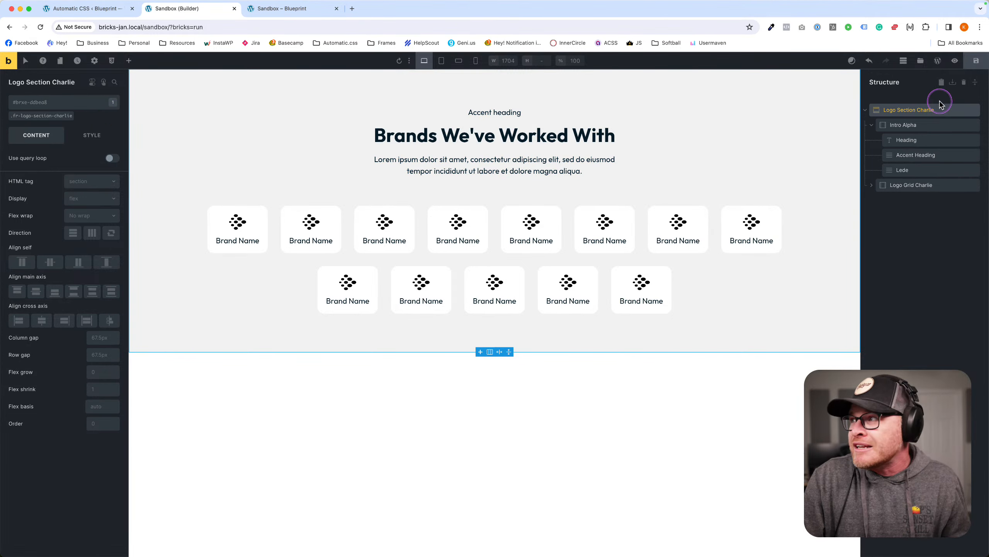
{"action": "left_click", "coordinate": [383, 141]}
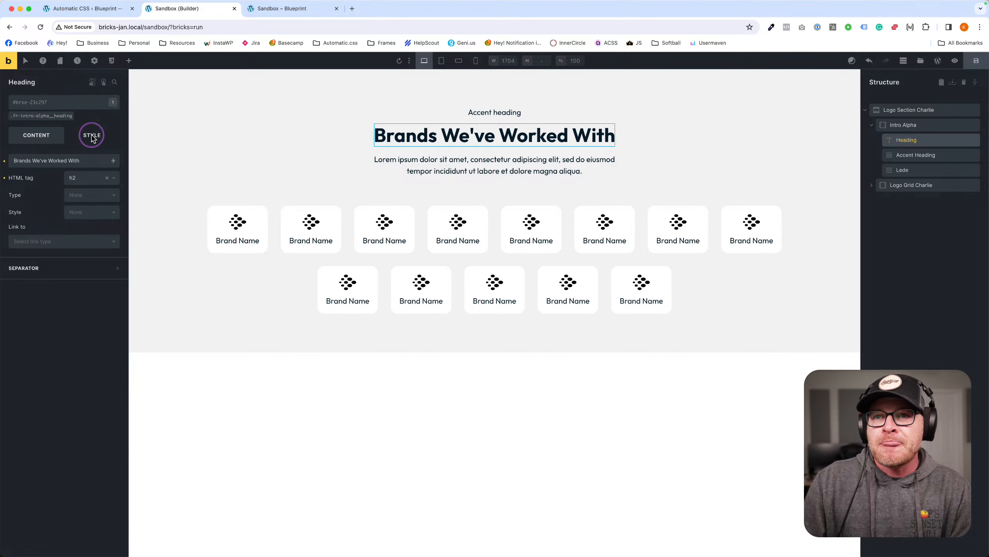
{"action": "type", "text": "<span clas"}
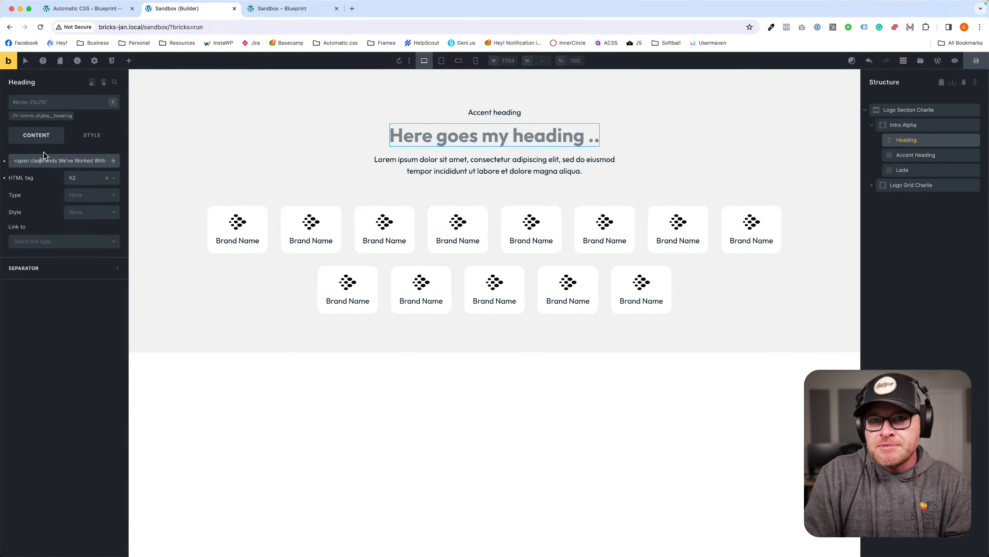
{"action": "type", "text": "s=\"highlight\">"}
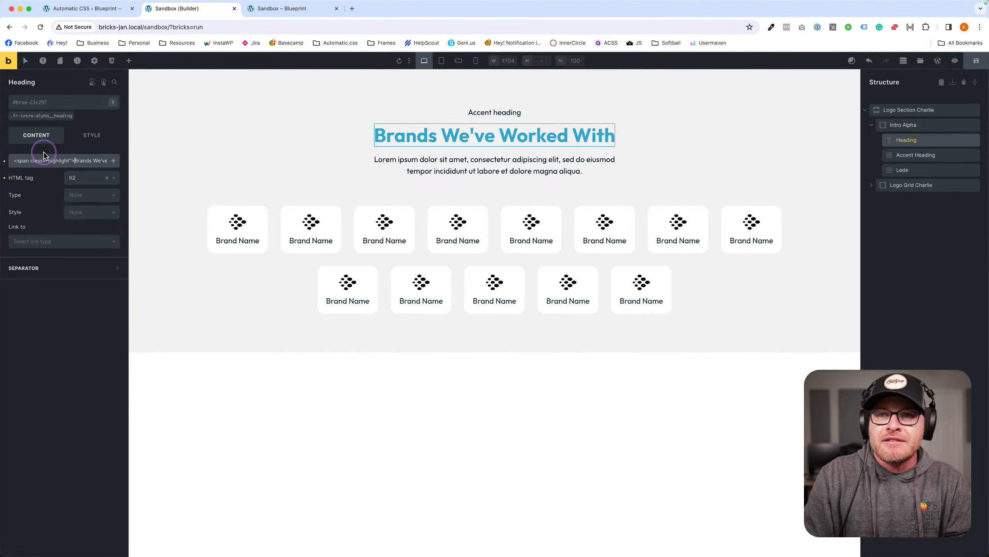
{"action": "left_click", "coordinate": [92, 160]}
{"action": "type", "text": "</span>"}
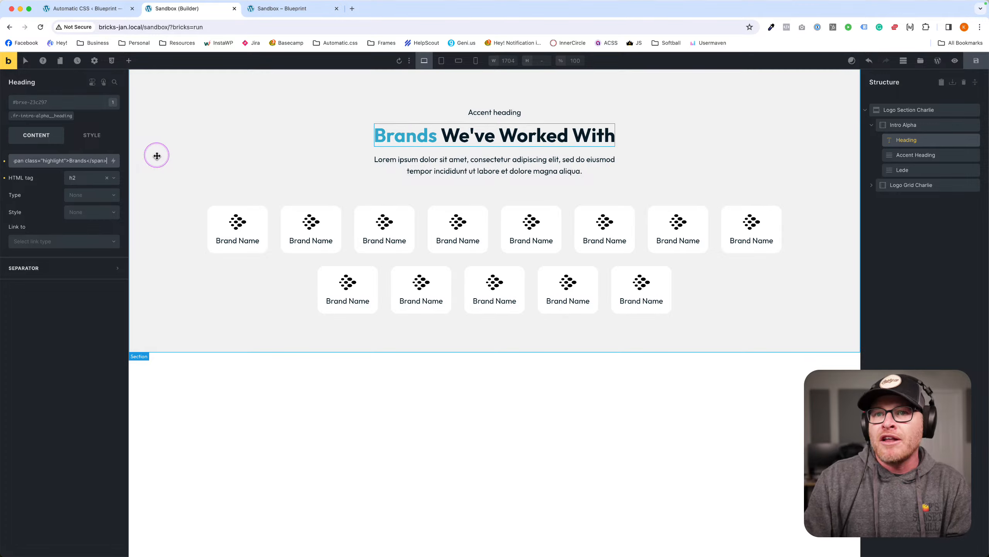
Inspect the Brands span on the frontend in DevTools, then return to the builder.
{"action": "left_click", "coordinate": [278, 9]}
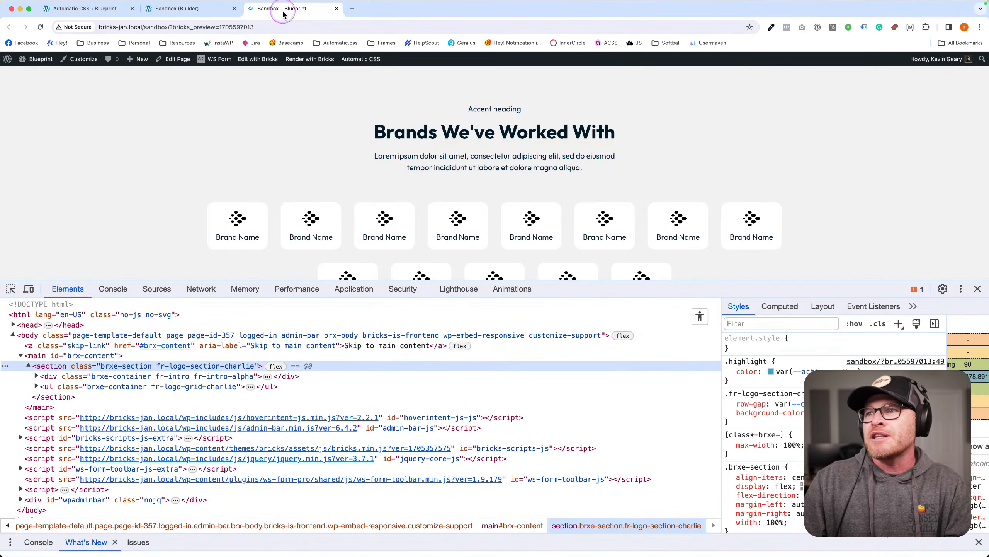
{"action": "right_click", "coordinate": [387, 131]}
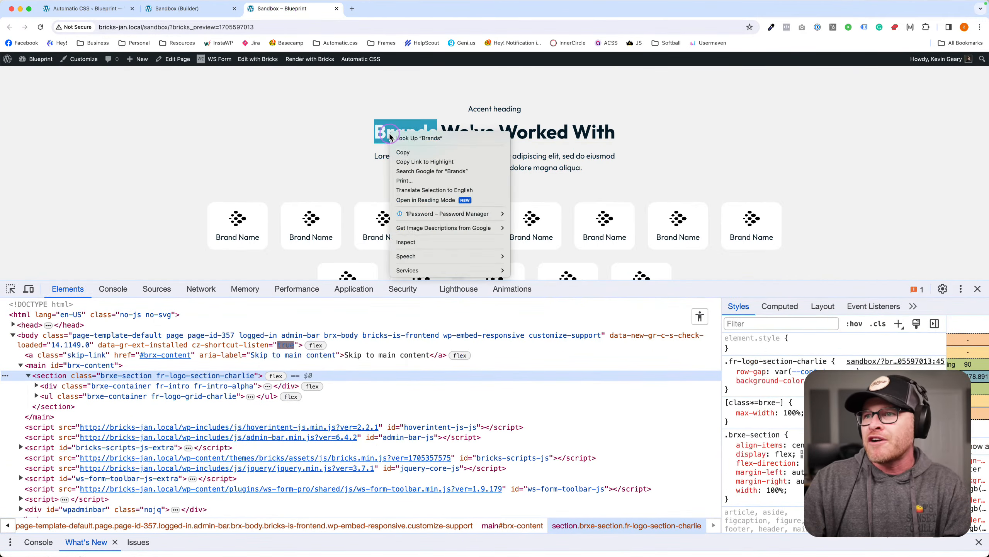
{"action": "left_click", "coordinate": [416, 249]}
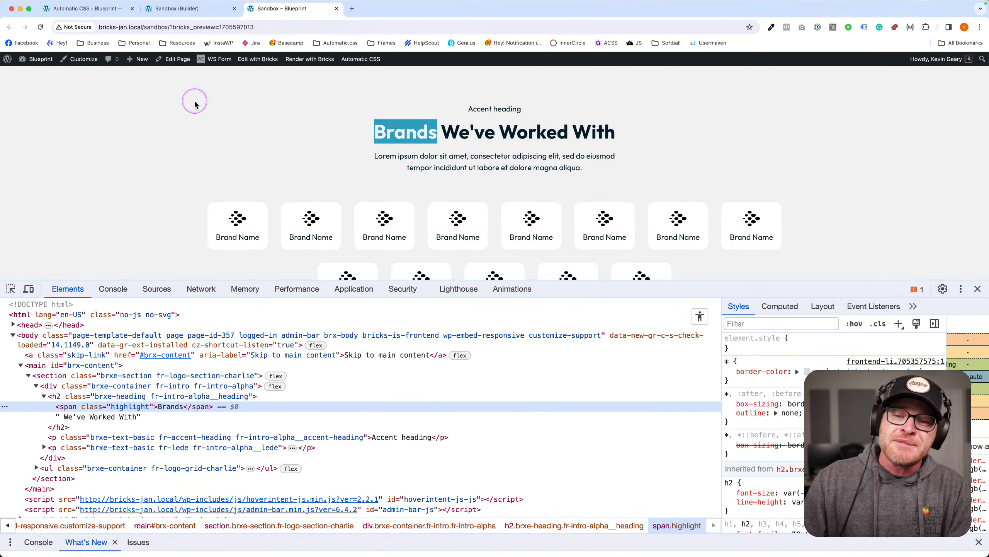
{"action": "left_click", "coordinate": [208, 10]}
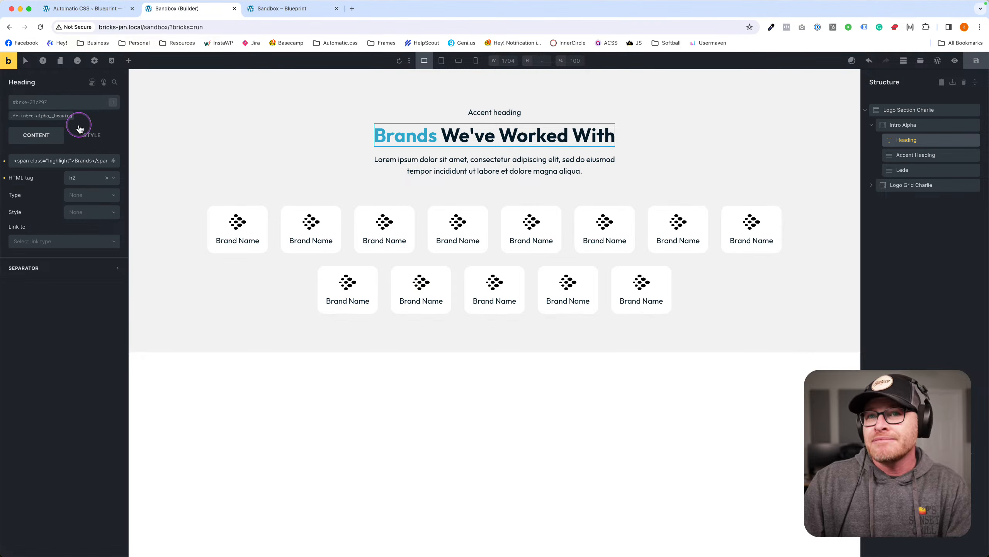
Add the highlight class to the heading and expand its custom CSS editor.
{"action": "left_click", "coordinate": [37, 106]}
{"action": "type", "text": "high"}
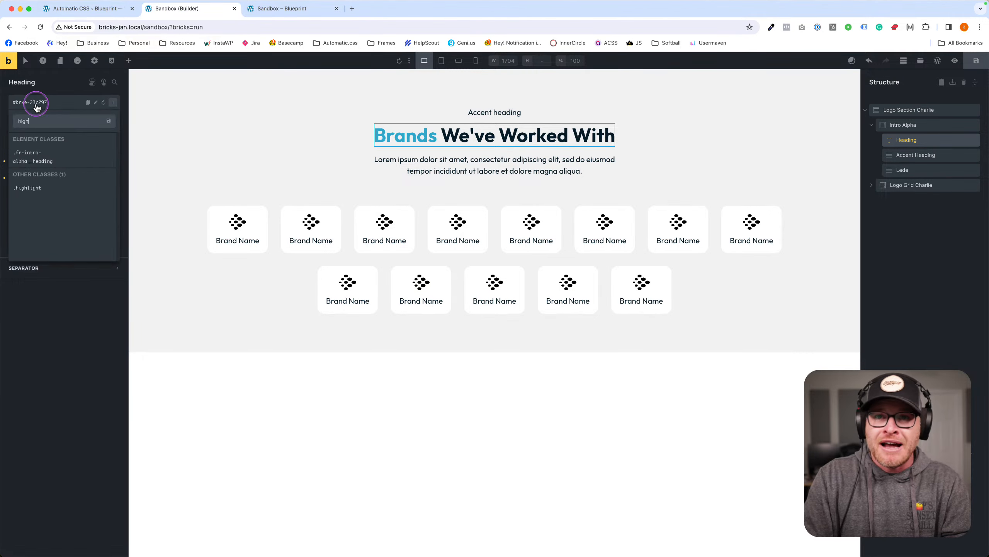
{"action": "type", "text": "light"}
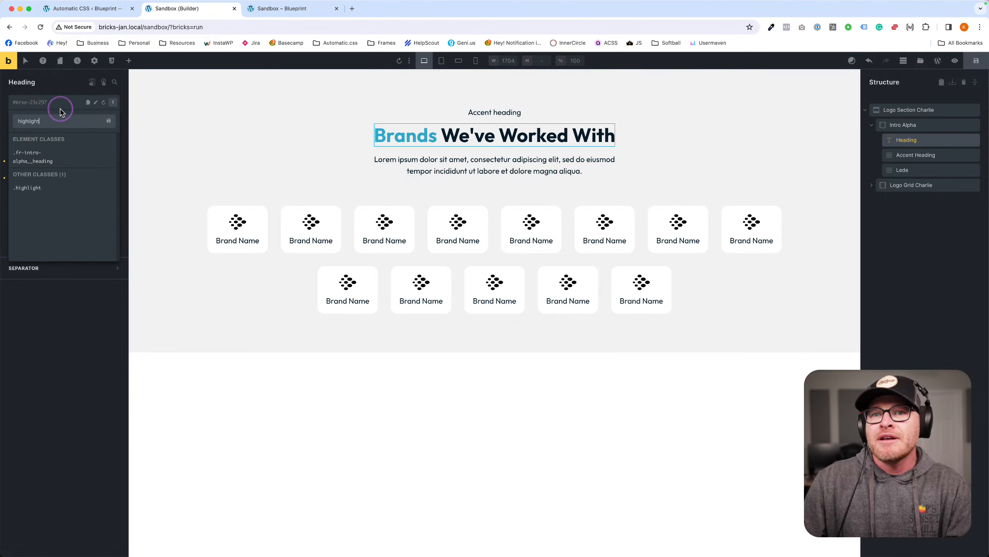
{"action": "left_click", "coordinate": [47, 194]}
{"action": "left_click", "coordinate": [92, 135]}
{"action": "left_click", "coordinate": [72, 294]}
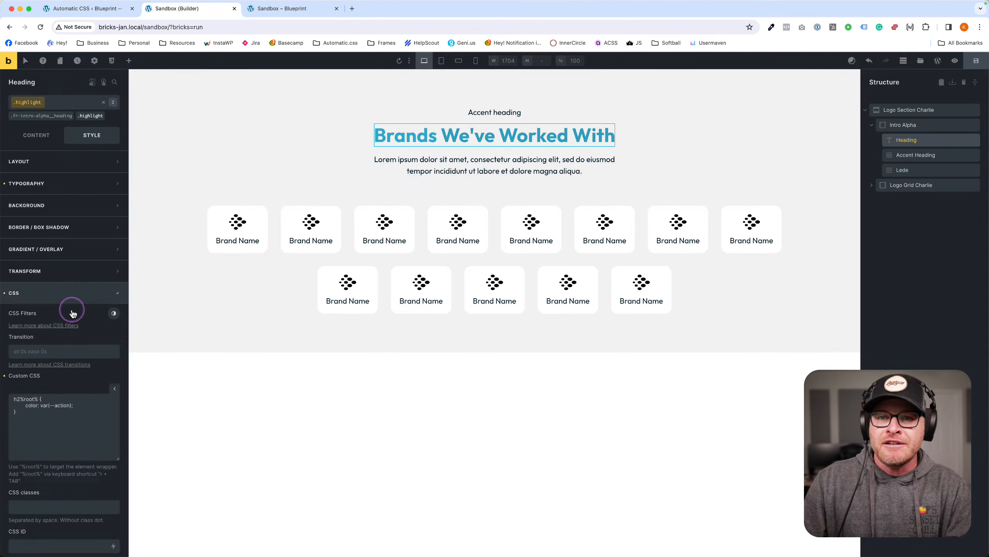
{"action": "left_click", "coordinate": [49, 412]}
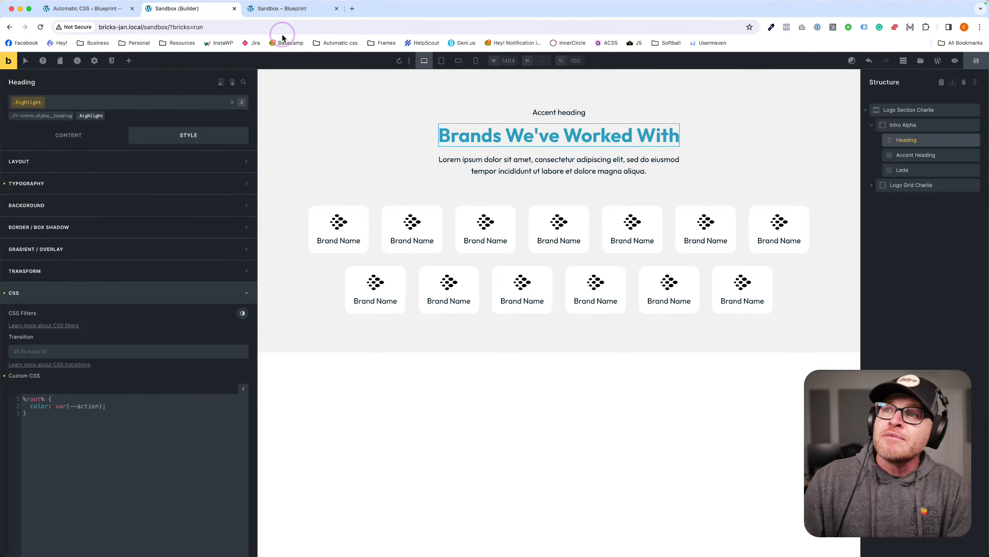
Change the custom CSS selector to h2 span.%root%, then remove the class from the heading.
{"action": "left_click", "coordinate": [282, 8]}
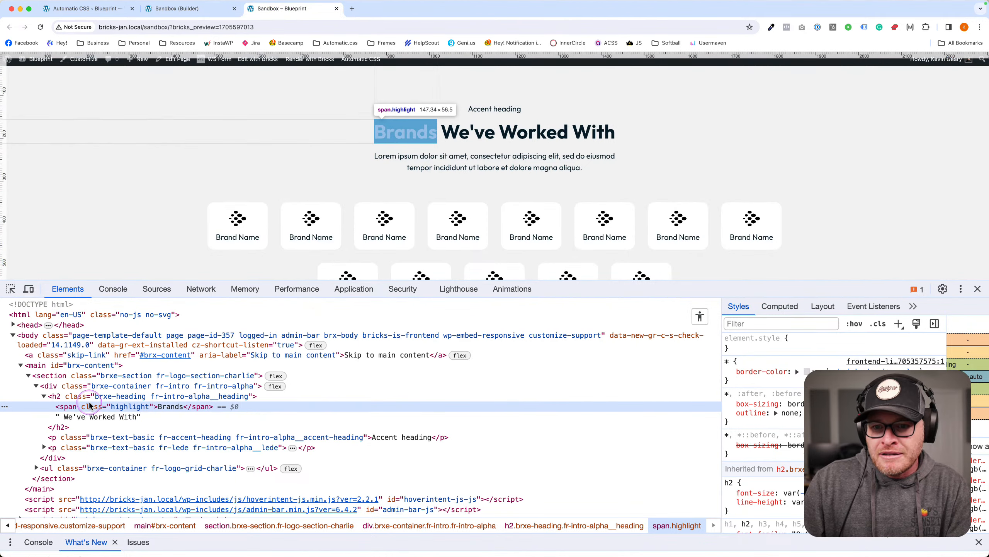
{"action": "left_click", "coordinate": [176, 9]}
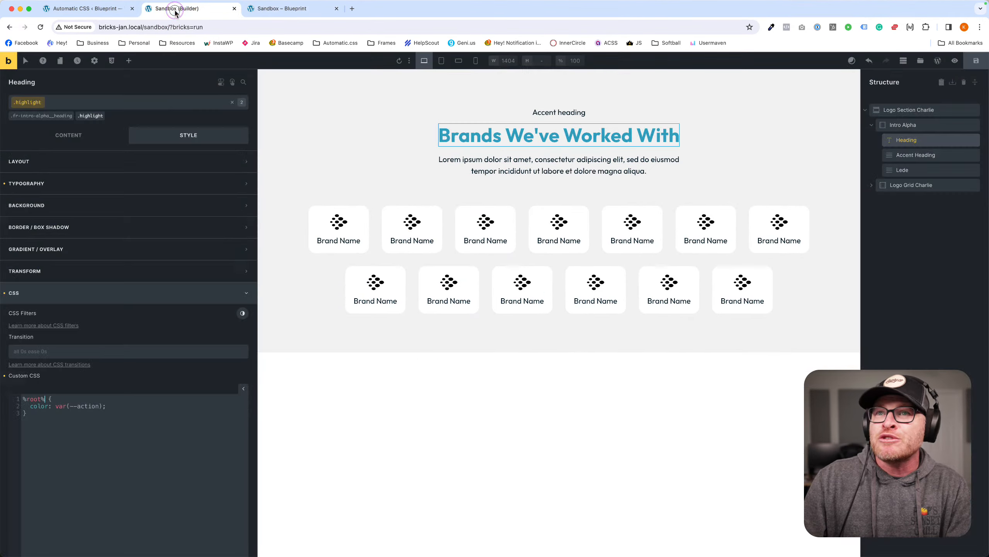
{"action": "left_click", "coordinate": [91, 412]}
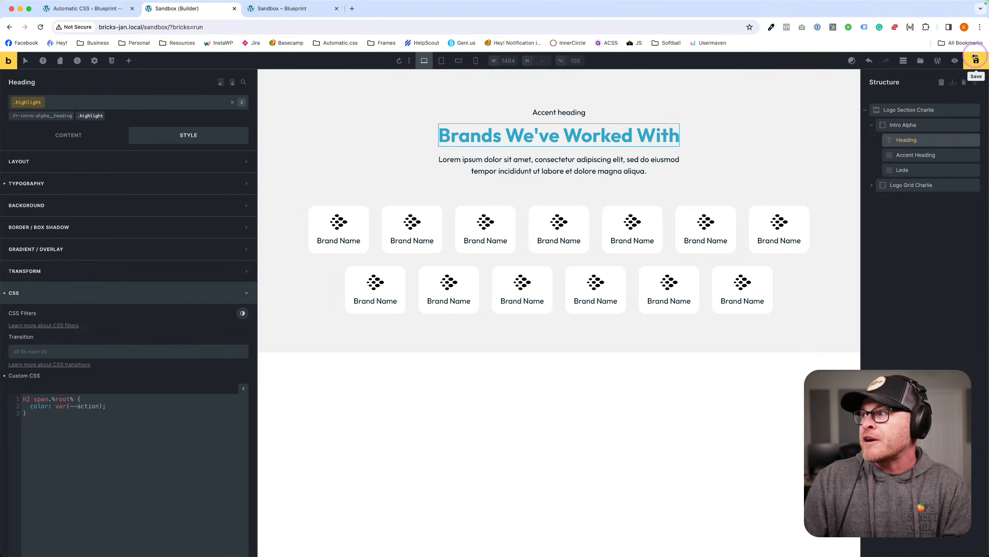
{"action": "left_click", "coordinate": [289, 10]}
{"action": "left_click", "coordinate": [183, 9]}
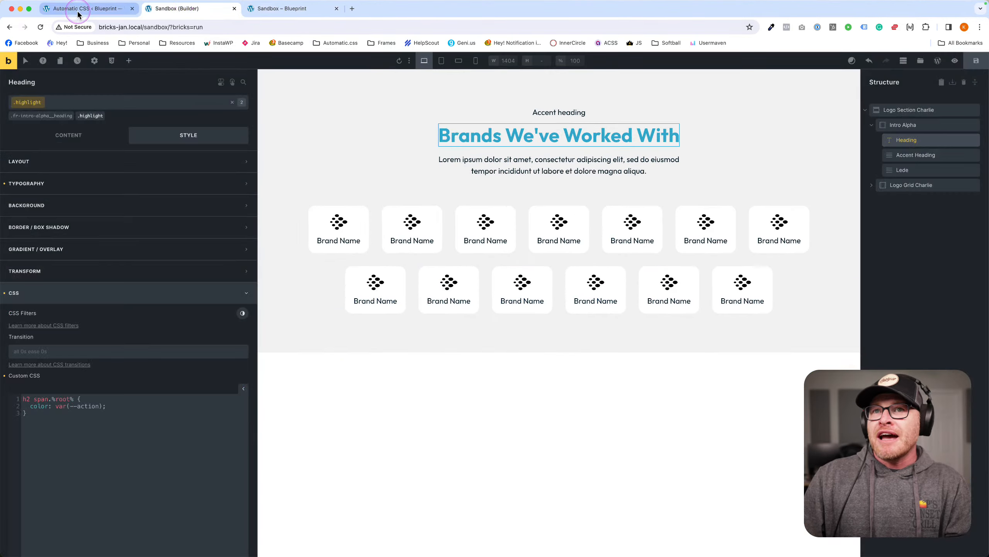
{"action": "left_click", "coordinate": [102, 115]}
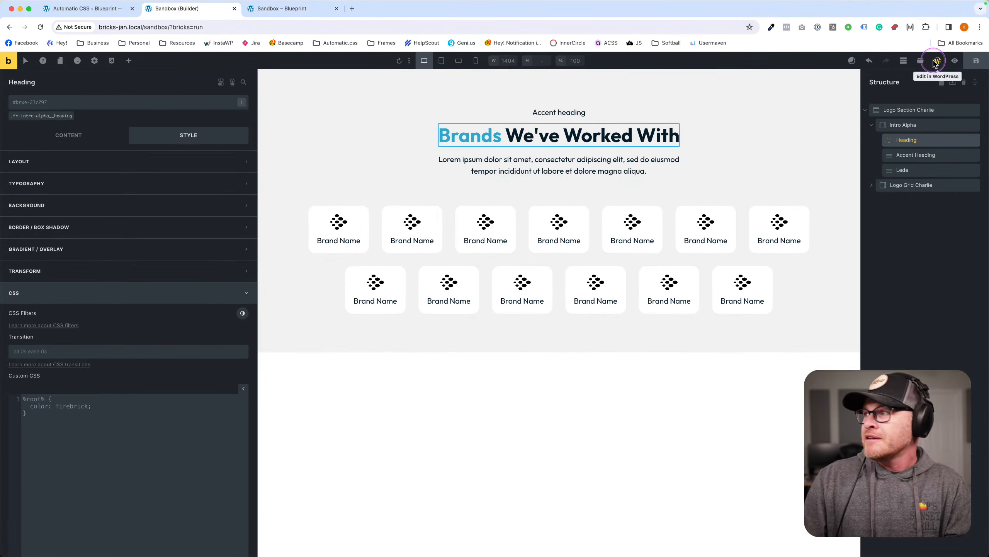
Inspect the Brands span's Styles rules on the live page, then close DevTools.
{"action": "left_click", "coordinate": [273, 9]}
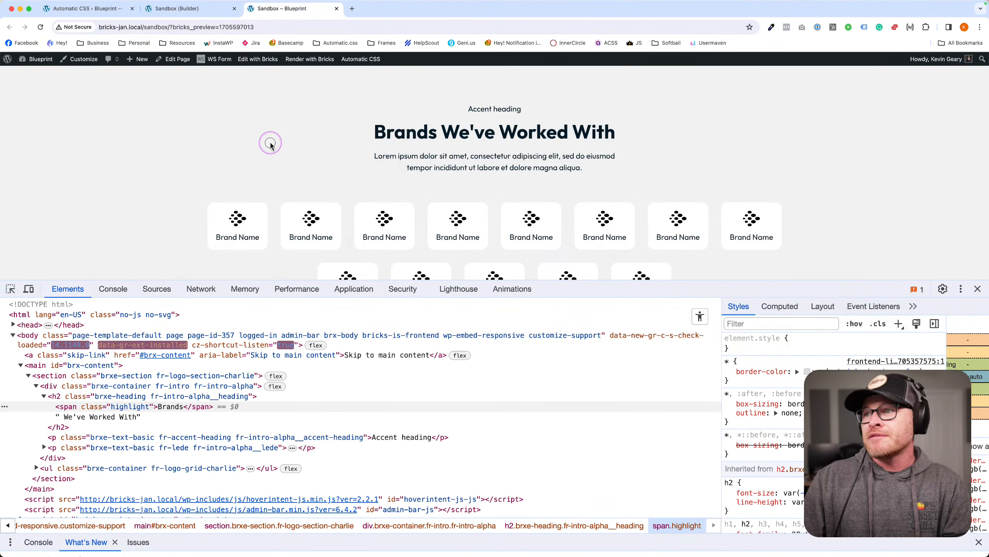
{"action": "right_click", "coordinate": [406, 133]}
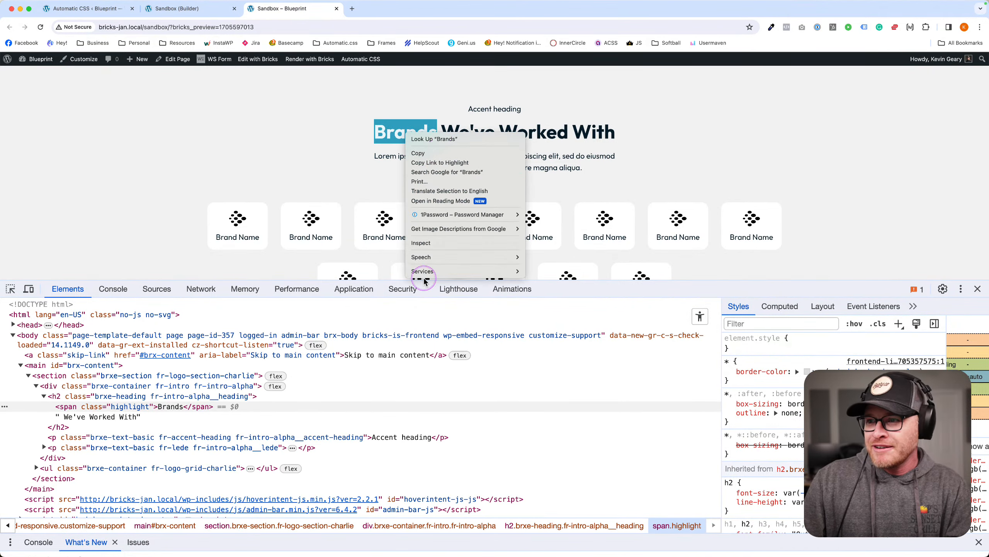
{"action": "left_click", "coordinate": [421, 243]}
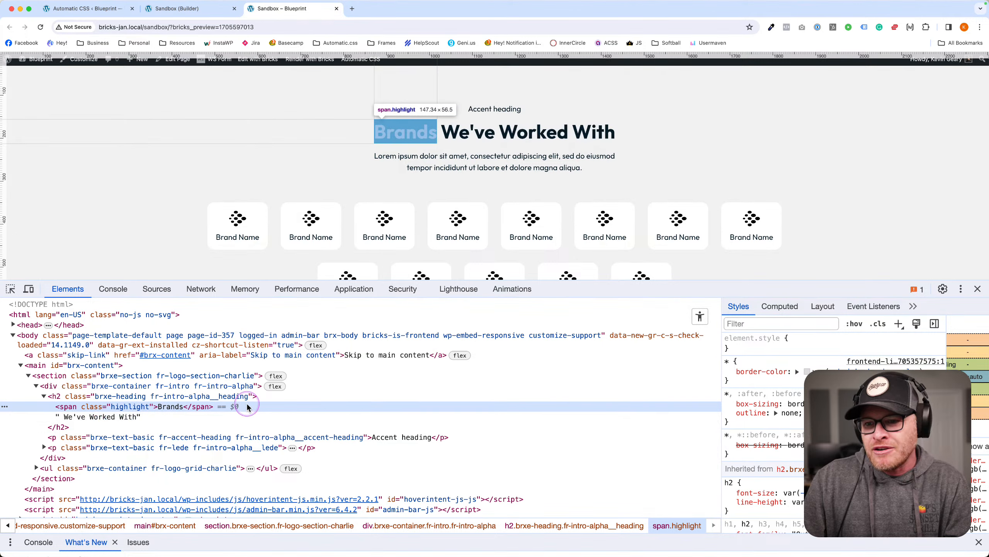
{"action": "scroll", "coordinate": [764, 428], "scroll_direction": "down", "scroll_amount": 10}
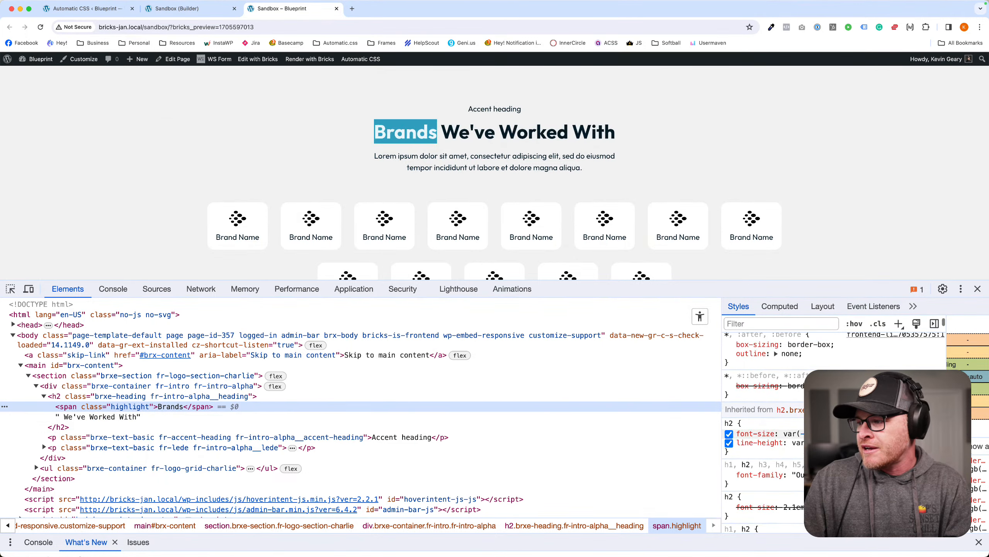
{"action": "scroll", "coordinate": [763, 429], "scroll_direction": "down", "scroll_amount": 10}
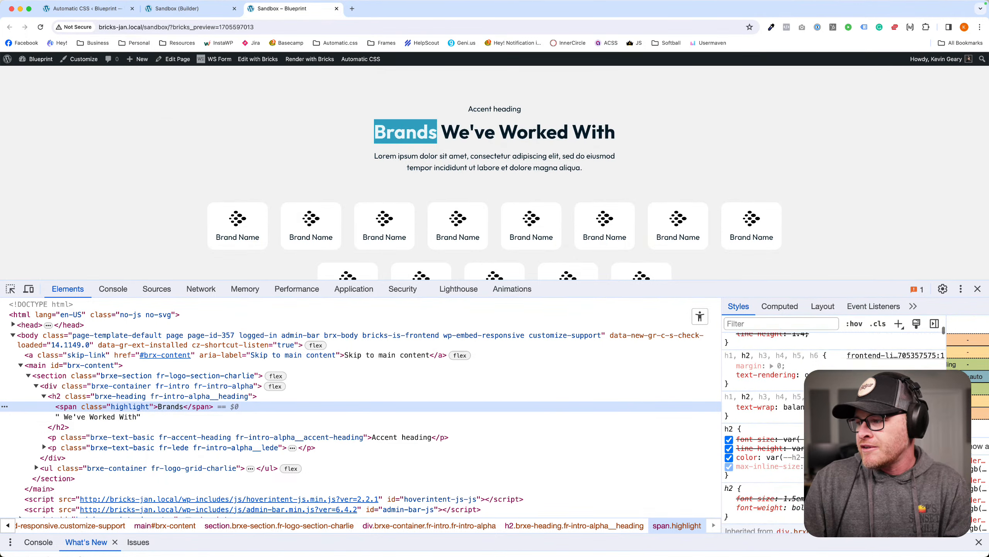
{"action": "scroll", "coordinate": [763, 428], "scroll_direction": "down", "scroll_amount": 10}
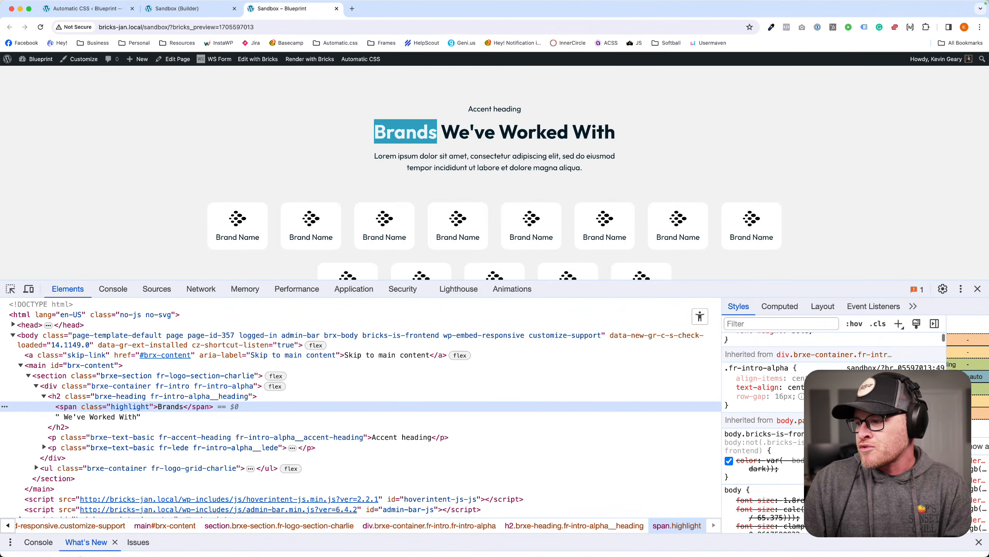
{"action": "scroll", "coordinate": [763, 429], "scroll_direction": "down", "scroll_amount": 10}
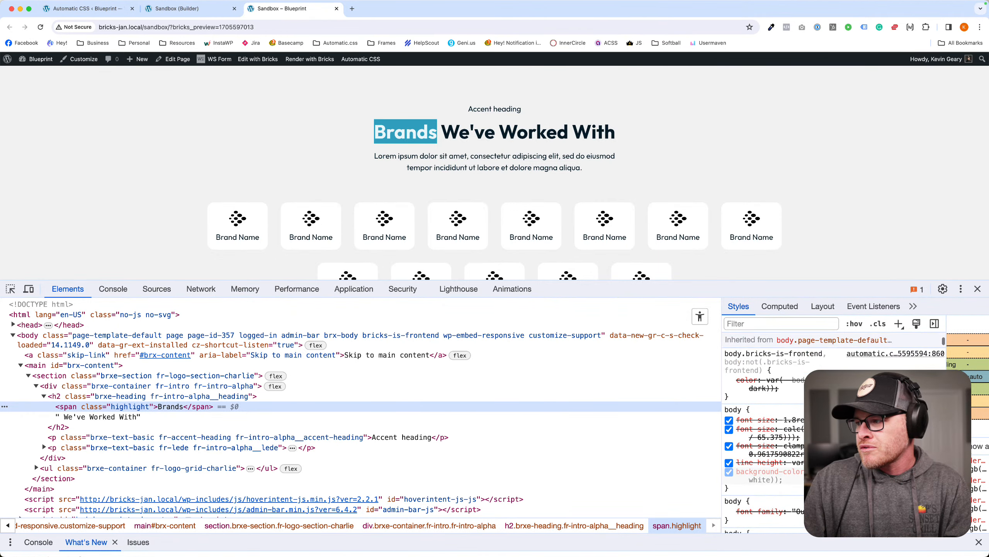
{"action": "scroll", "coordinate": [763, 429], "scroll_direction": "up", "scroll_amount": 20}
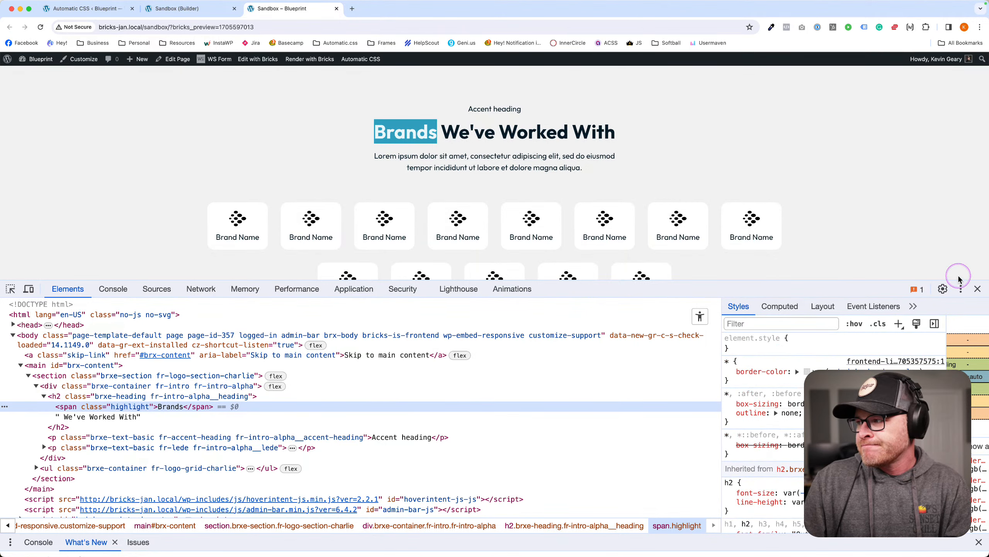
{"action": "left_click", "coordinate": [977, 288]}
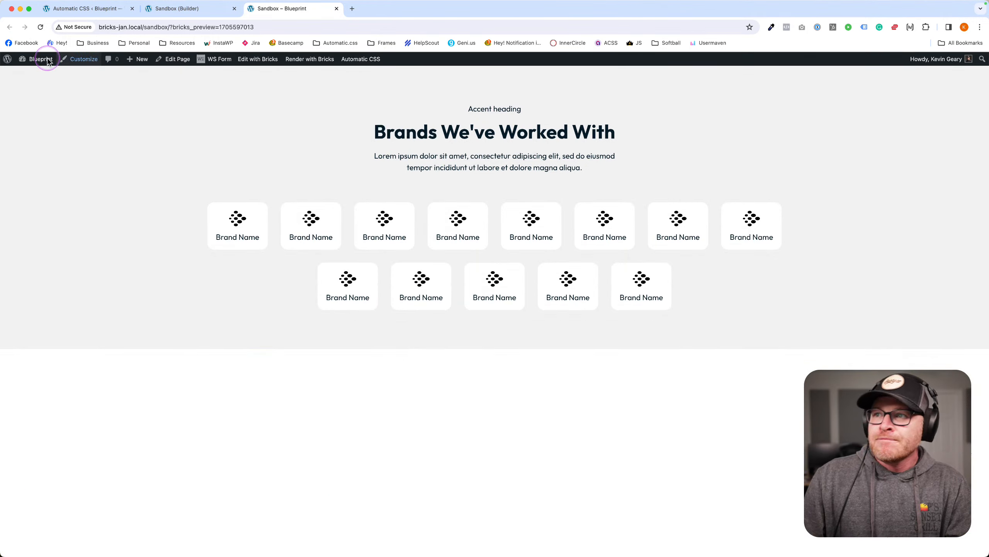
{"action": "left_click", "coordinate": [94, 9]}
Delete the highlight span tags from the heading text.
{"action": "left_click", "coordinate": [182, 10]}
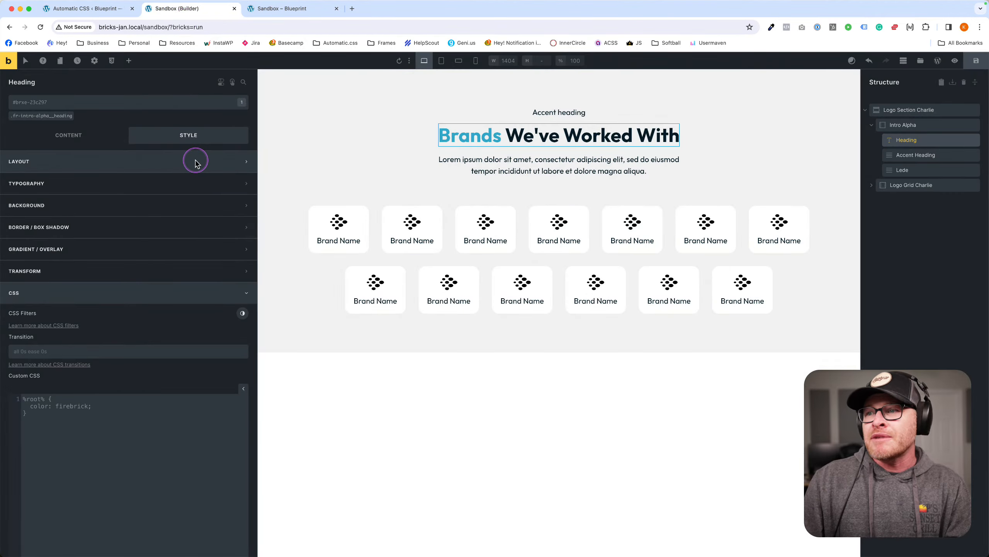
{"action": "left_click", "coordinate": [68, 139]}
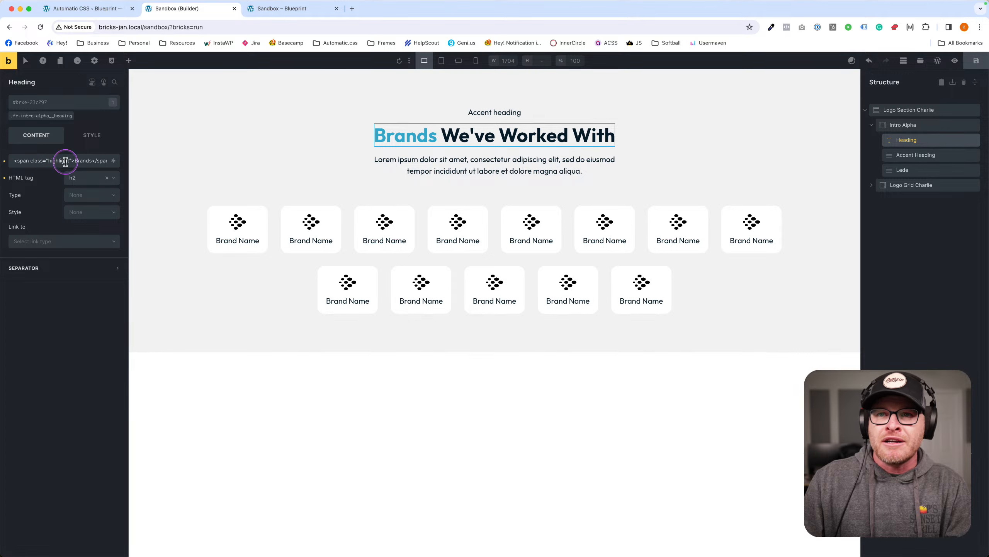
{"action": "left_click_drag", "start_coordinate": [73, 161], "coordinate": [14, 161]}
{"action": "key", "text": "BackSpace"}
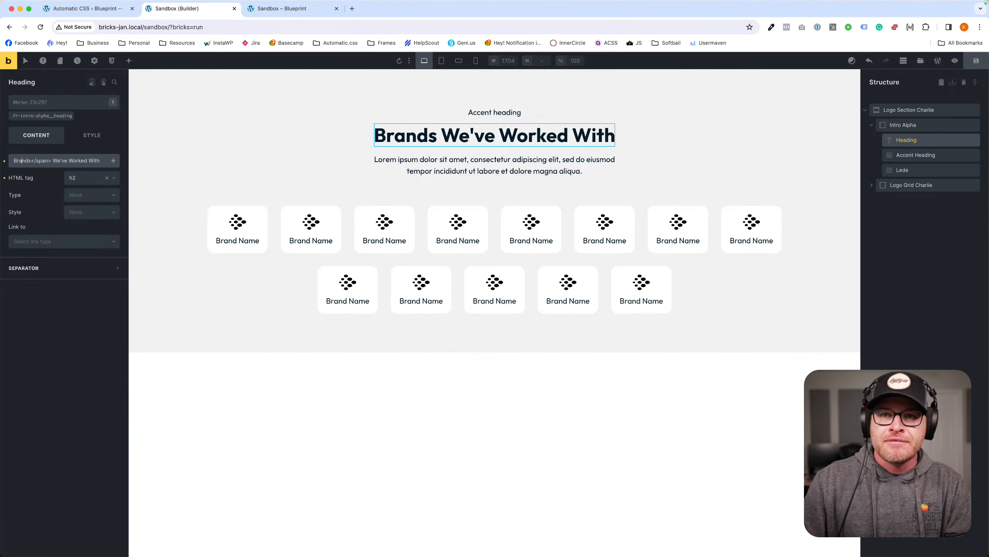
{"action": "key", "text": "Delete"}
{"action": "key", "text": "Delete"}
{"action": "key", "text": "Delete"}
{"action": "key", "text": "Delete"}
{"action": "key", "text": "Delete"}
{"action": "key", "text": "Delete"}
{"action": "key", "text": "Delete"}
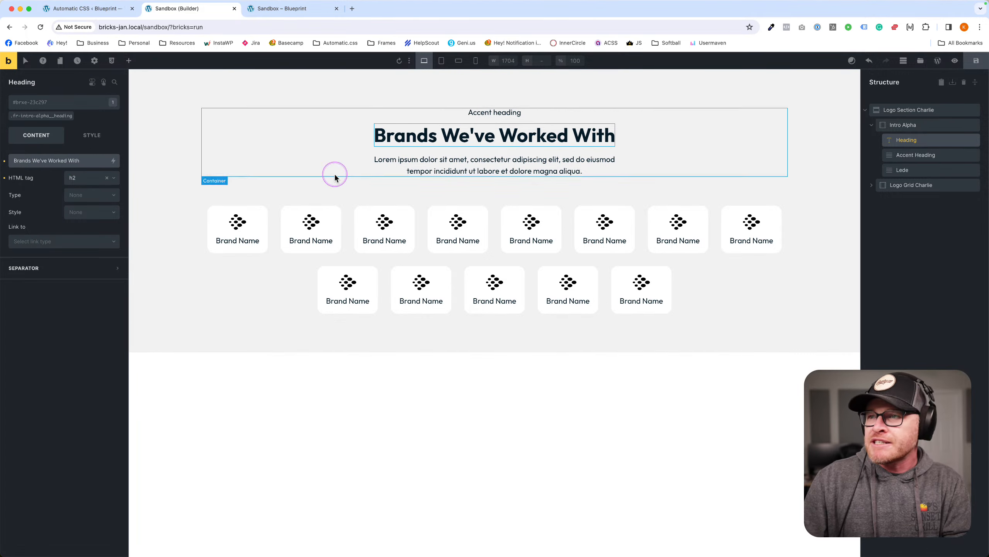
Wrap 'Lorem ipsum dolor sit amet,' in a highlight span in the lede and save.
{"action": "left_click", "coordinate": [429, 171]}
{"action": "left_click", "coordinate": [21, 163]}
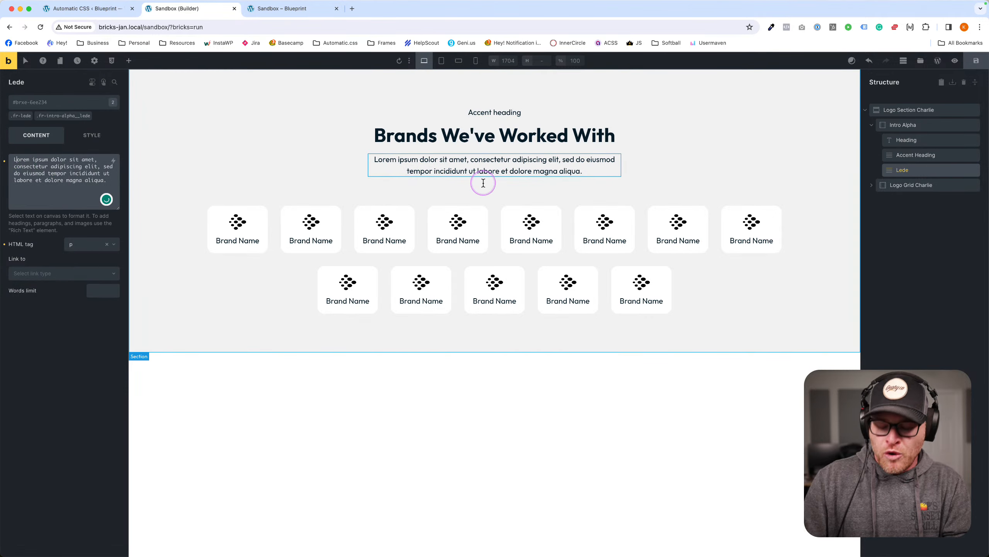
{"action": "type", "text": "<"}
{"action": "type", "text": "span class="}
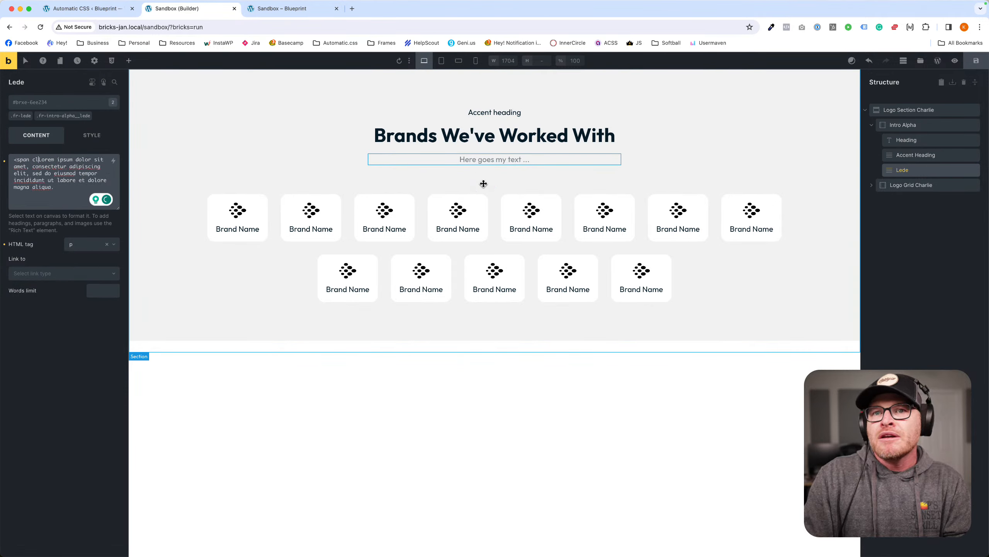
{"action": "type", "text": "\"highlig"}
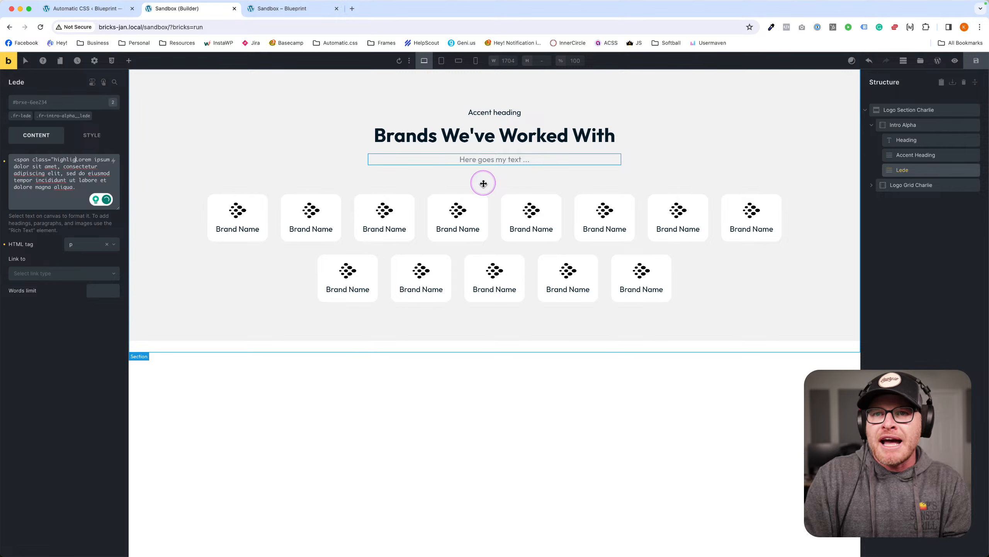
{"action": "type", "text": "ht\">"}
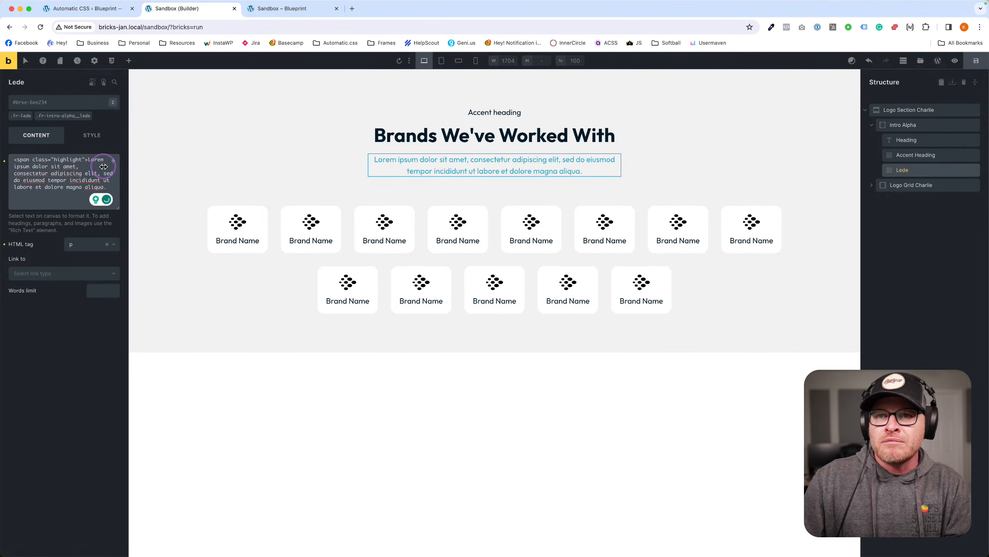
{"action": "left_click", "coordinate": [102, 167]}
{"action": "type", "text": "</span>"}
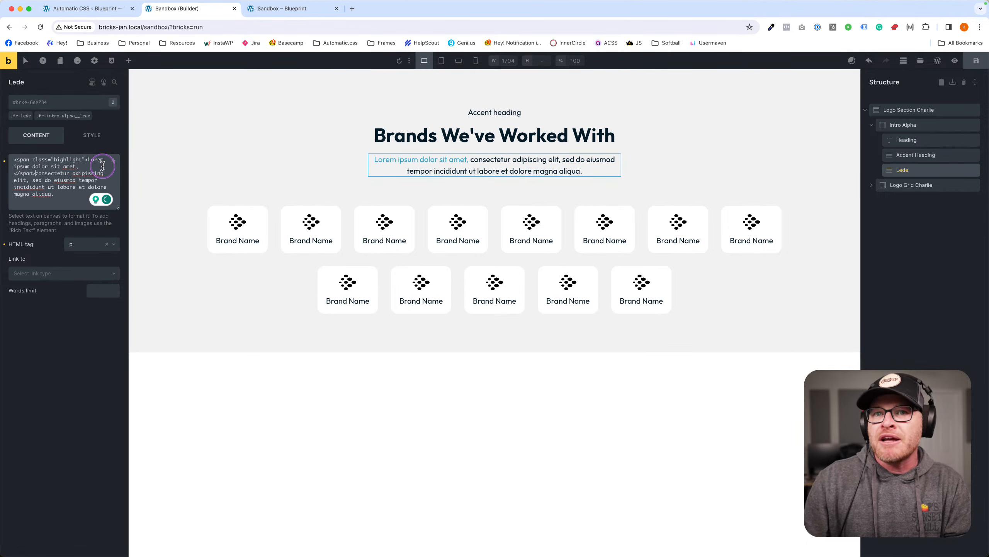
{"action": "left_click", "coordinate": [977, 62]}
{"action": "left_click", "coordinate": [281, 8]}
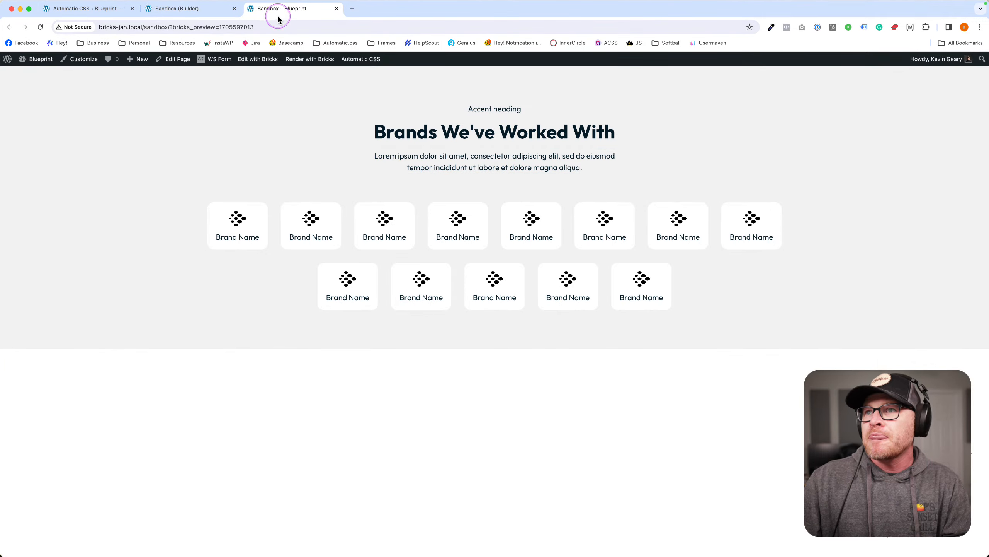
Switch between the builder and front-end preview, clearing the page's text selection.
{"action": "right_click", "coordinate": [401, 156]}
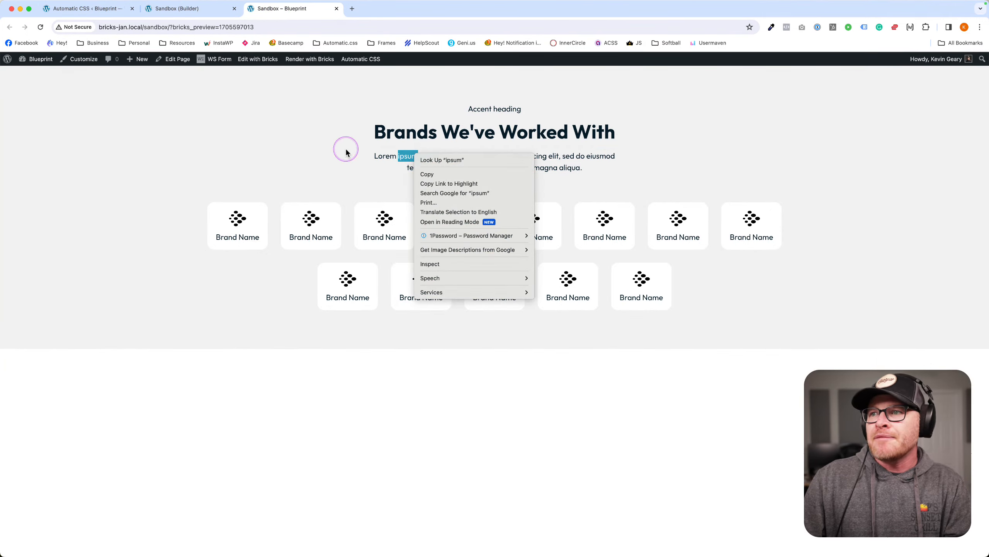
{"action": "key", "text": "Escape"}
{"action": "left_click", "coordinate": [191, 9]}
{"action": "left_click", "coordinate": [287, 11]}
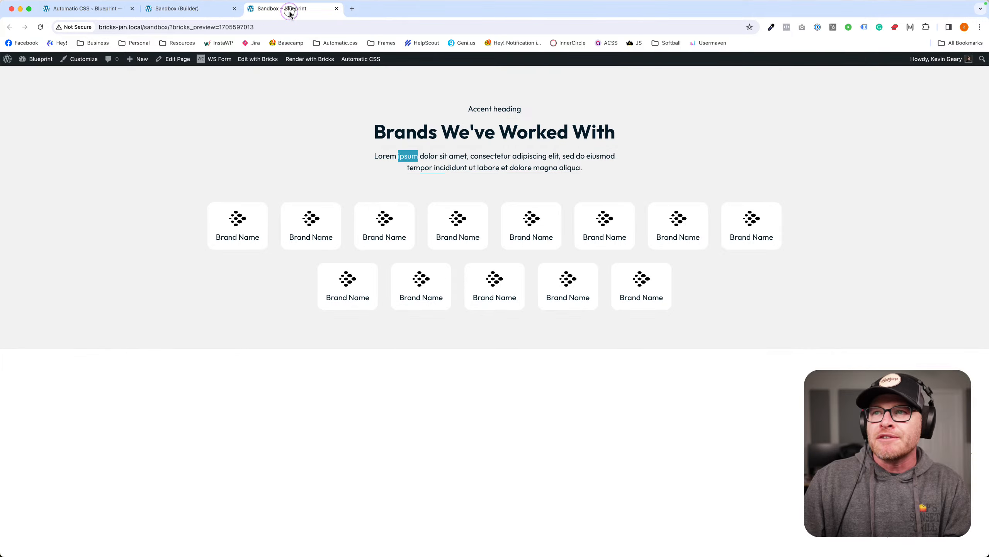
{"action": "left_click", "coordinate": [391, 198]}
{"action": "left_click", "coordinate": [188, 11]}
{"action": "left_click", "coordinate": [272, 10]}
{"action": "left_click", "coordinate": [421, 148]}
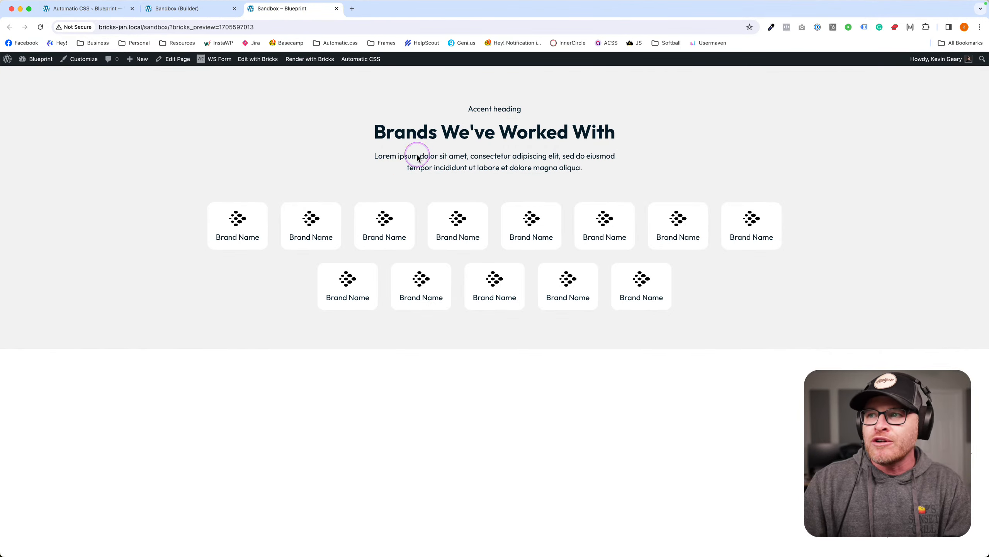
Inspect the lede's highlight span in DevTools, then switch to the Automatic CSS settings.
{"action": "right_click", "coordinate": [417, 158]}
{"action": "left_click", "coordinate": [438, 235]}
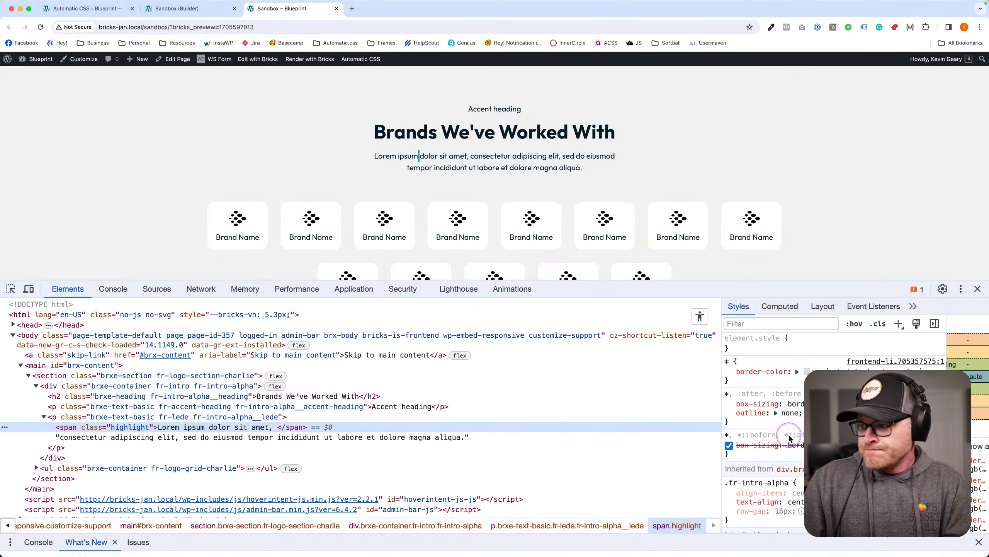
{"action": "scroll", "coordinate": [835, 432], "scroll_direction": "down", "scroll_amount": 1}
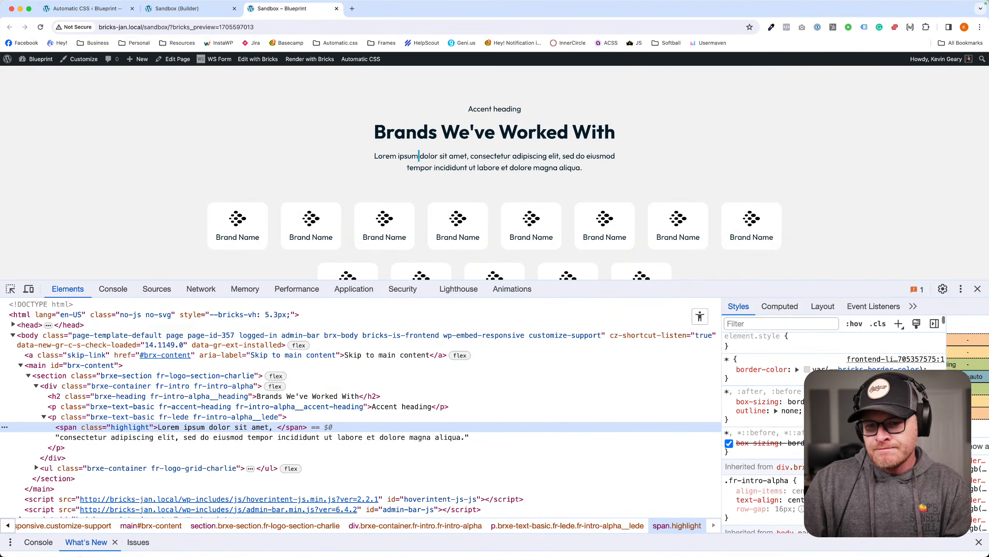
{"action": "scroll", "coordinate": [764, 429], "scroll_direction": "down", "scroll_amount": 5}
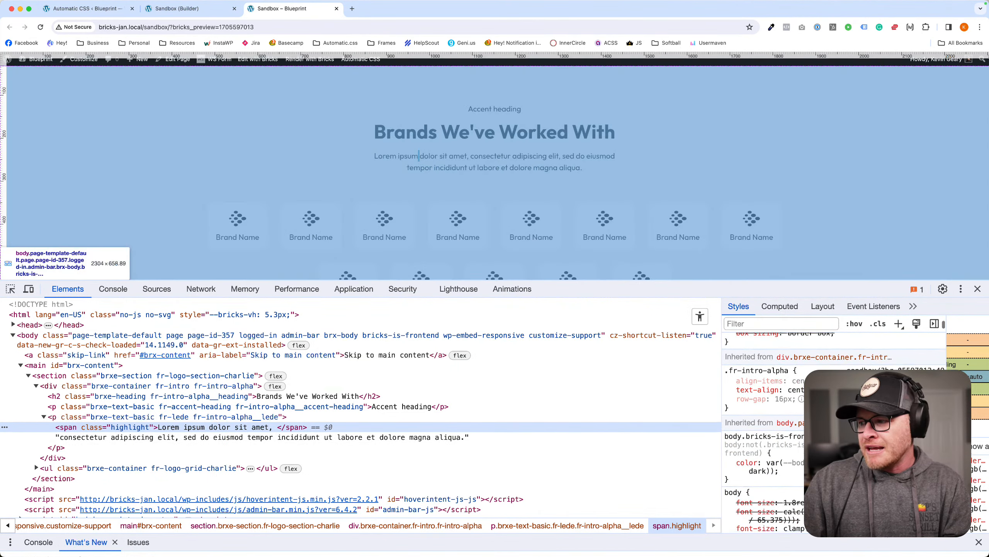
{"action": "scroll", "coordinate": [763, 428], "scroll_direction": "down", "scroll_amount": 7}
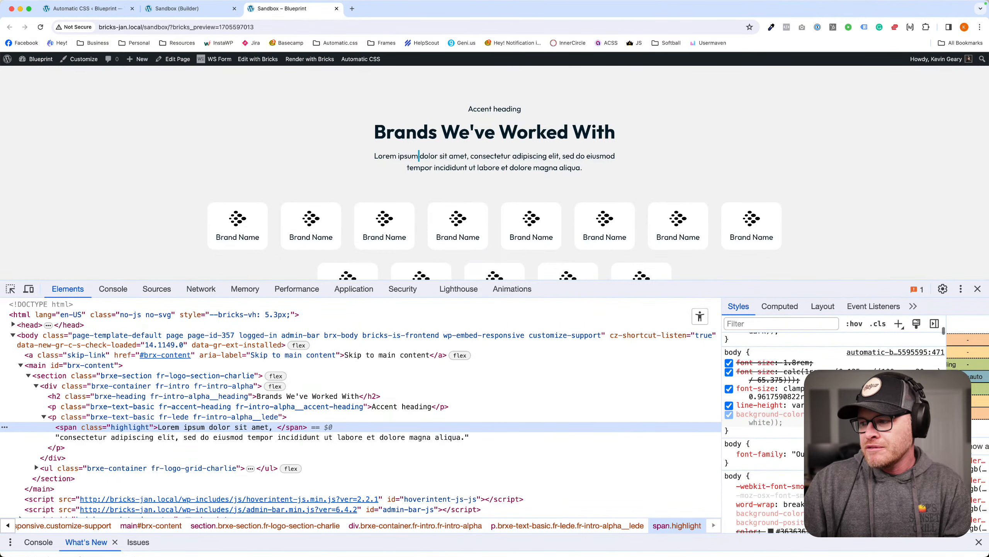
{"action": "left_click", "coordinate": [179, 8]}
{"action": "left_click", "coordinate": [99, 9]}
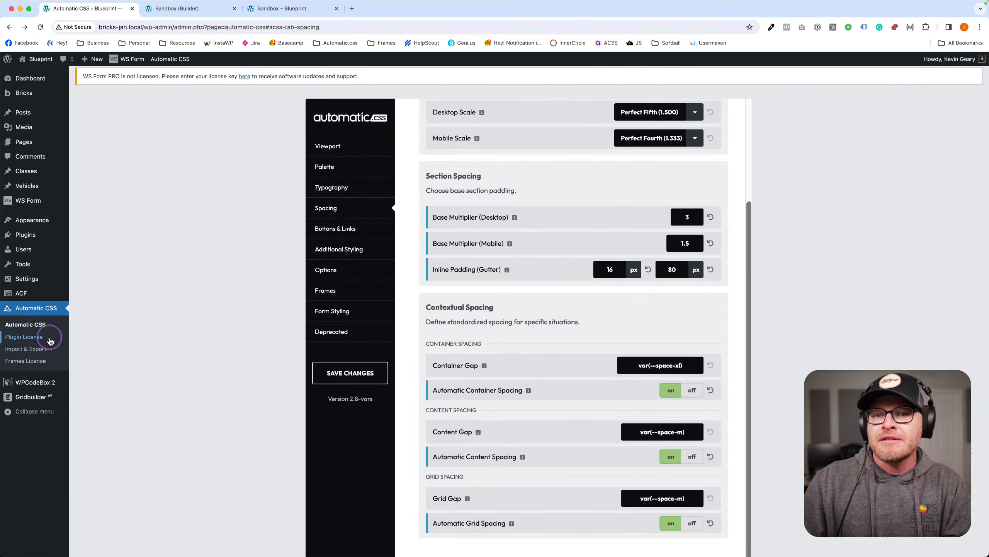
Create a new SCSS snippet titled 'Global' in WPCodeBox 2, save and enable it.
{"action": "left_click", "coordinate": [36, 386]}
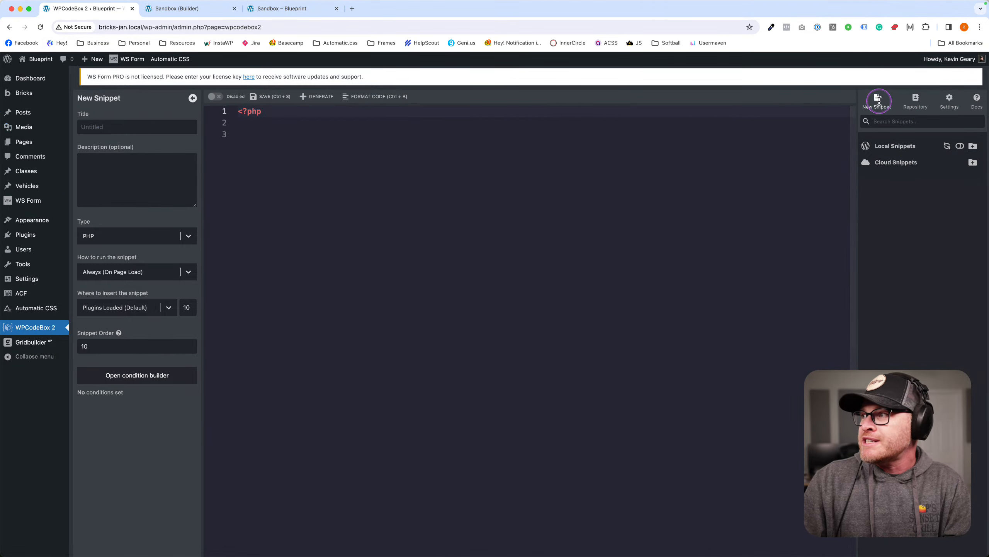
{"action": "left_click", "coordinate": [127, 128]}
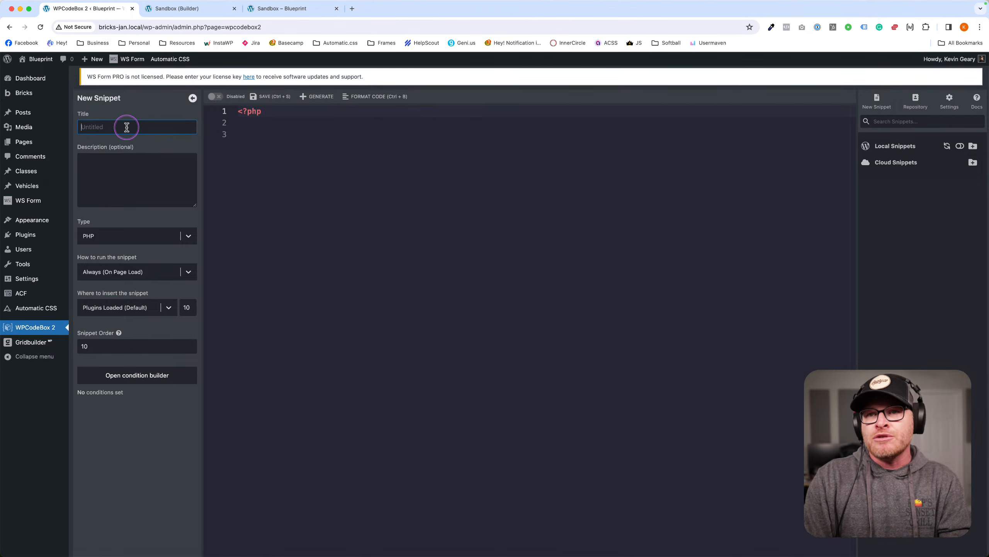
{"action": "left_click", "coordinate": [111, 243]}
{"action": "left_click", "coordinate": [123, 305]}
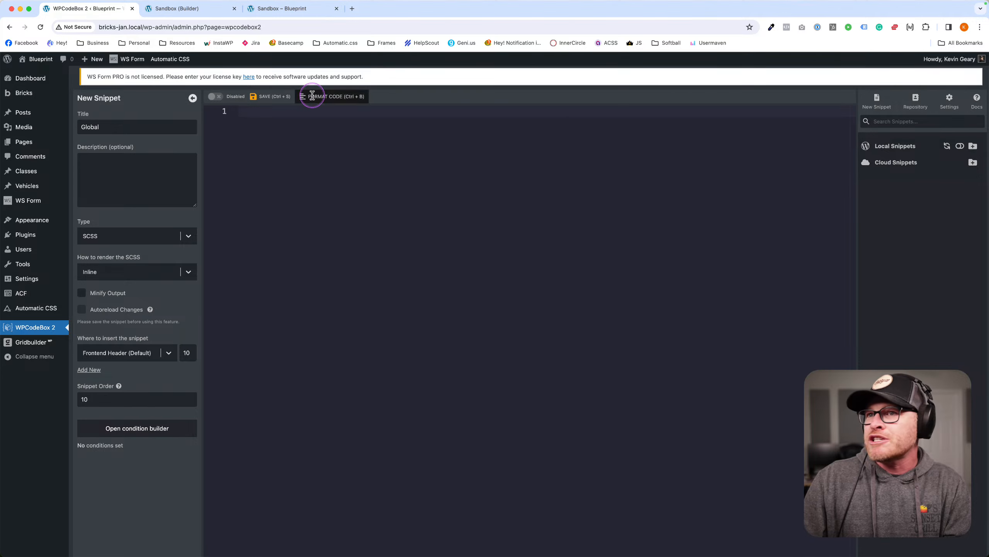
{"action": "left_click", "coordinate": [267, 96]}
{"action": "left_click", "coordinate": [219, 100]}
Write .highlight { color: var(--action); } in the snippet and check the lede on the front end.
{"action": "left_click", "coordinate": [293, 129]}
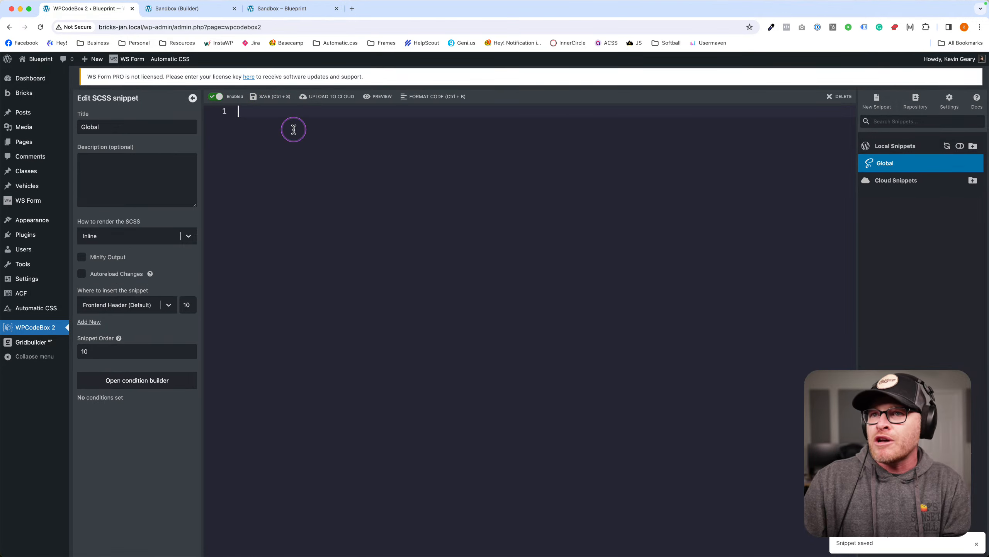
{"action": "type", "text": ".highlight "}
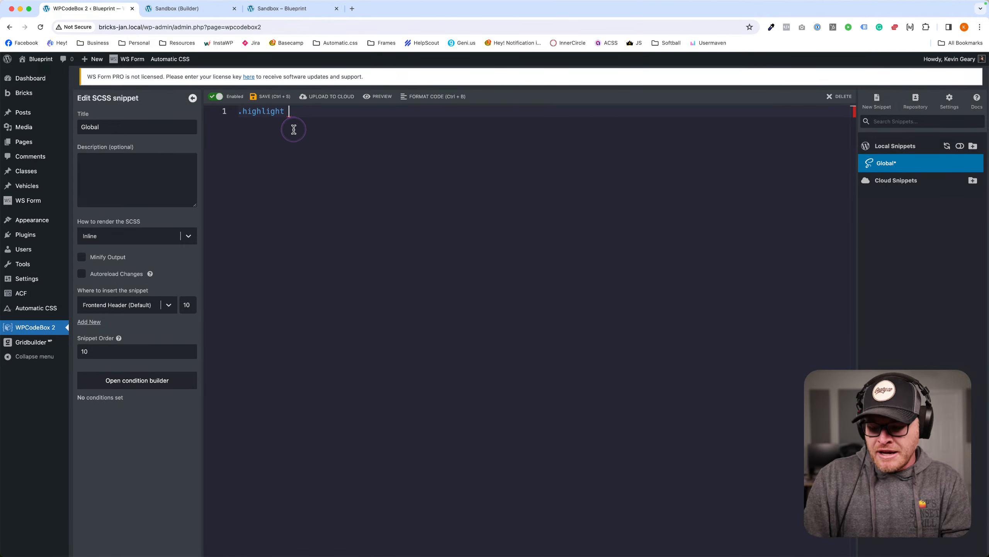
{"action": "type", "text": "{"}
{"action": "key", "text": "Return"}
{"action": "type", "text": "color: var(--action);"}
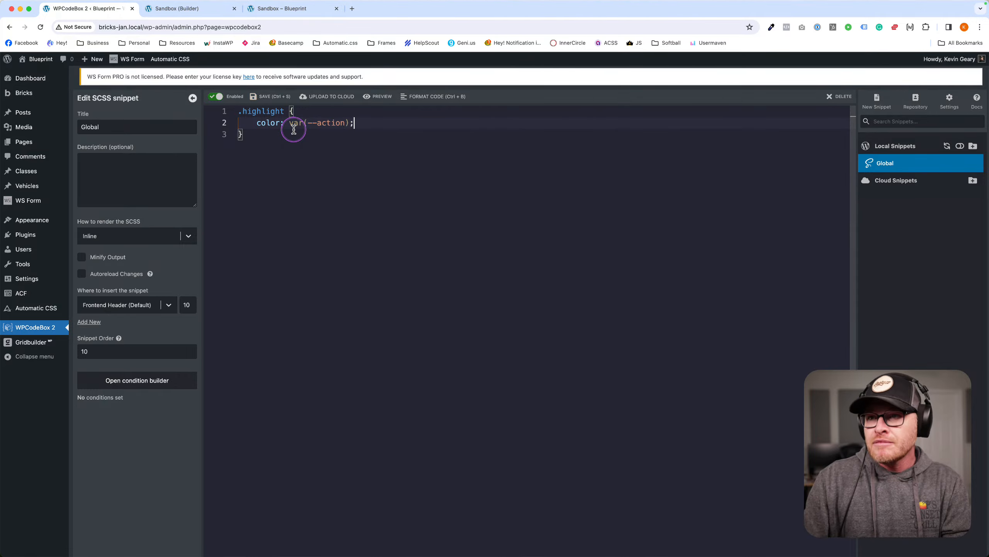
{"action": "left_click", "coordinate": [289, 8]}
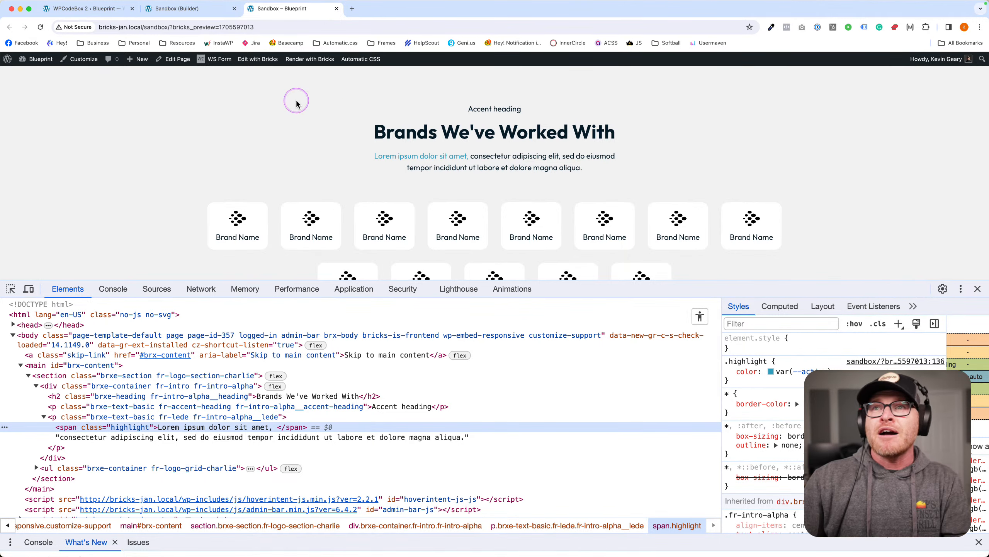
{"action": "left_click", "coordinate": [178, 8]}
{"action": "left_click", "coordinate": [96, 9]}
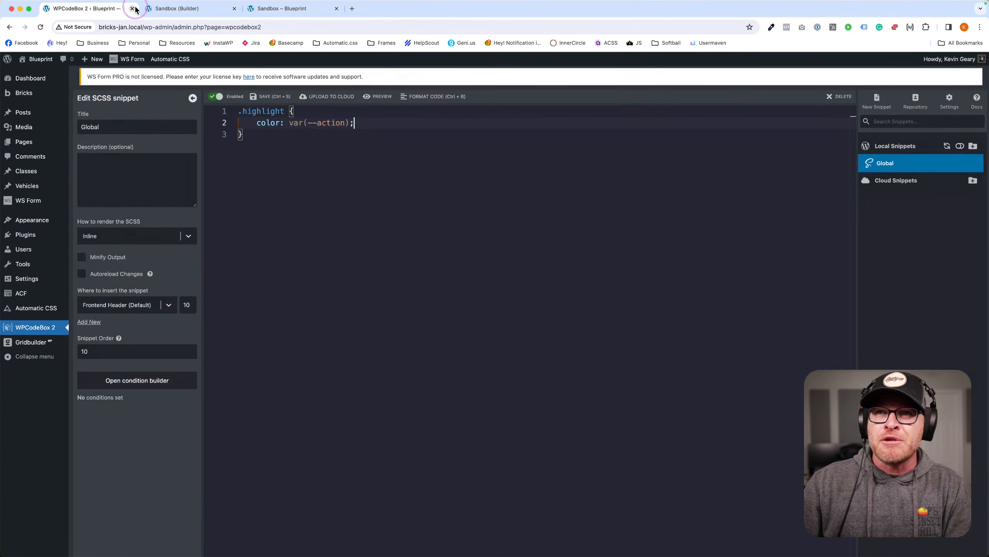
Add <span class="highlight"></span> to the heading text and check it on the front end.
{"action": "left_click", "coordinate": [157, 11]}
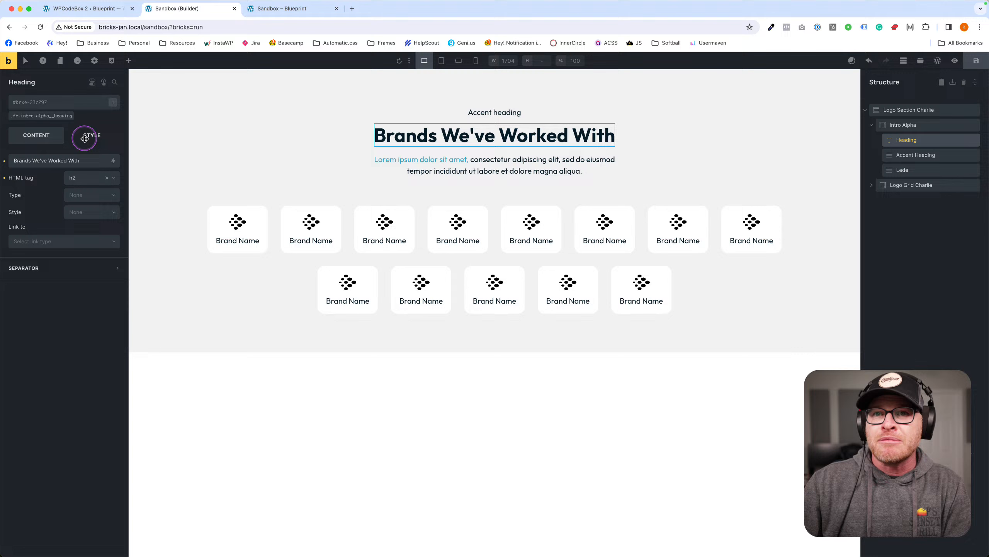
{"action": "left_click", "coordinate": [21, 160]}
{"action": "type", "text": "<"}
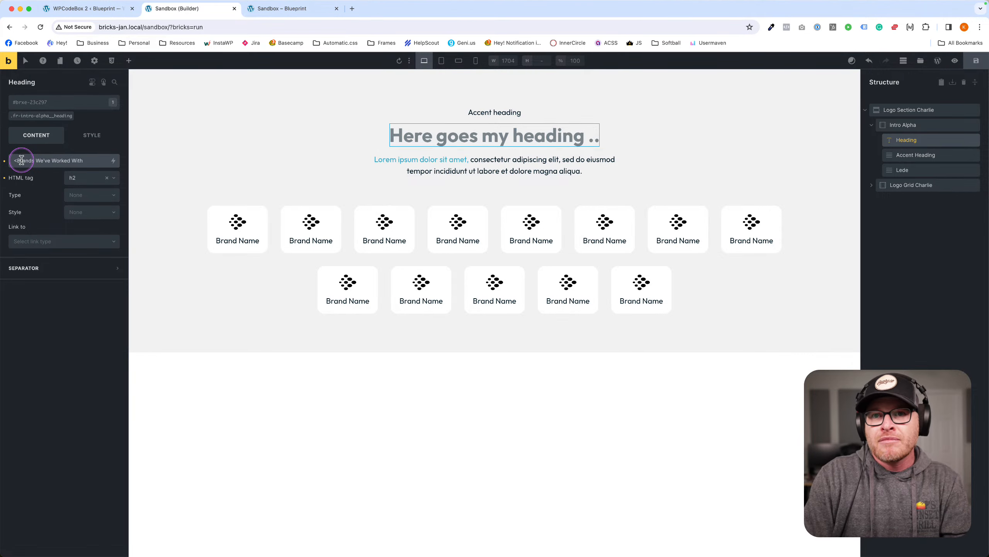
{"action": "type", "text": "span class="}
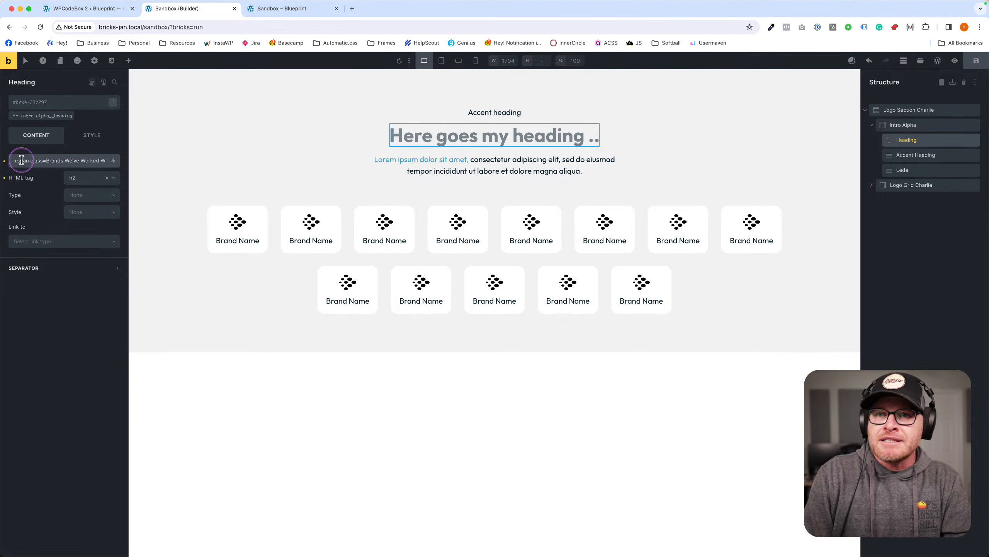
{"action": "type", "text": "\"highlight\">"}
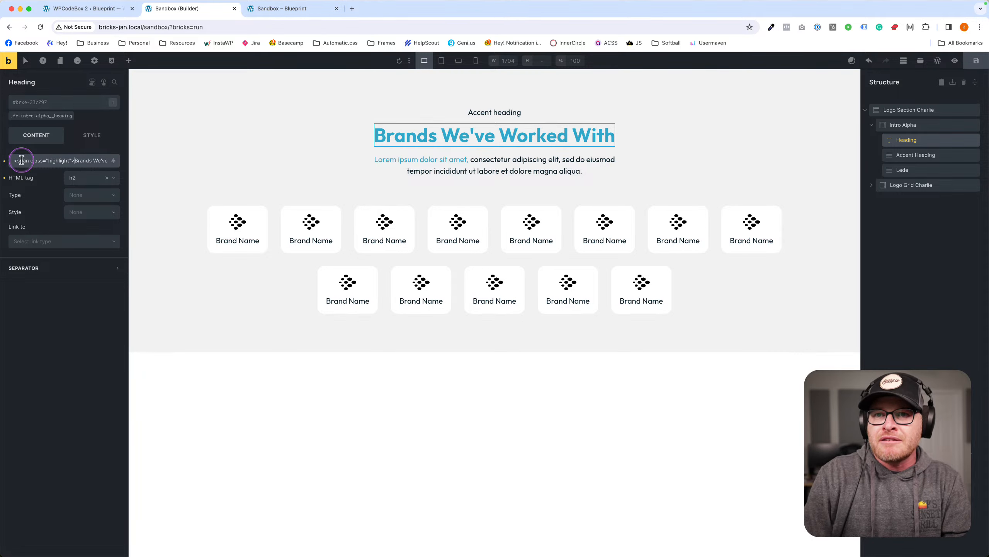
{"action": "type", "text": "</span>"}
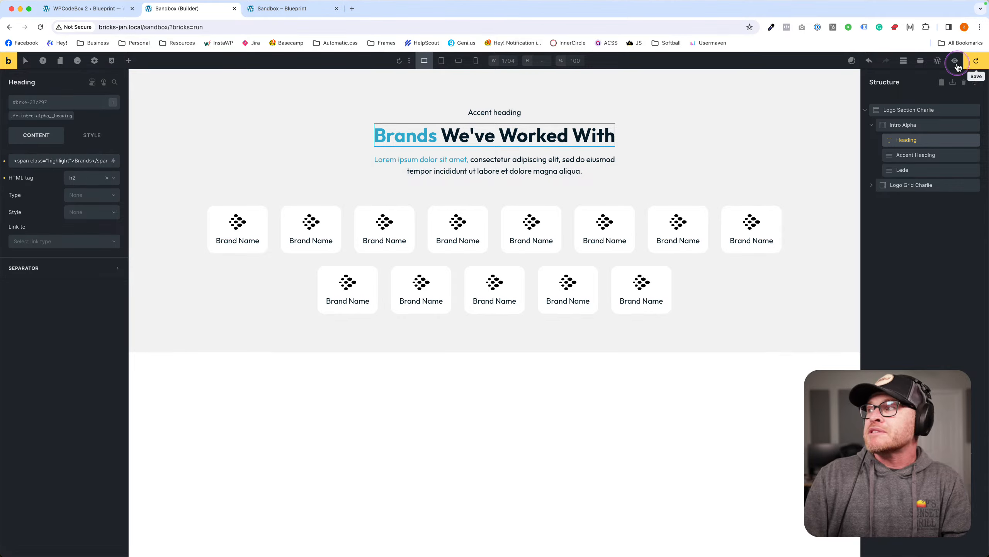
{"action": "left_click", "coordinate": [293, 9]}
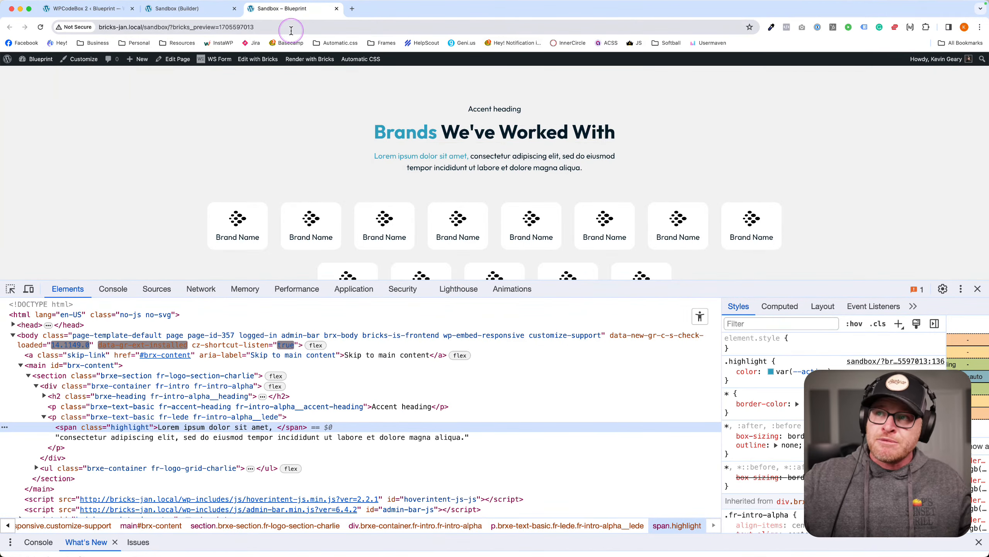
Review the SCSS snippet code, then open the heading's class list in the builder.
{"action": "left_click", "coordinate": [88, 9]}
{"action": "key", "text": "super+a"}
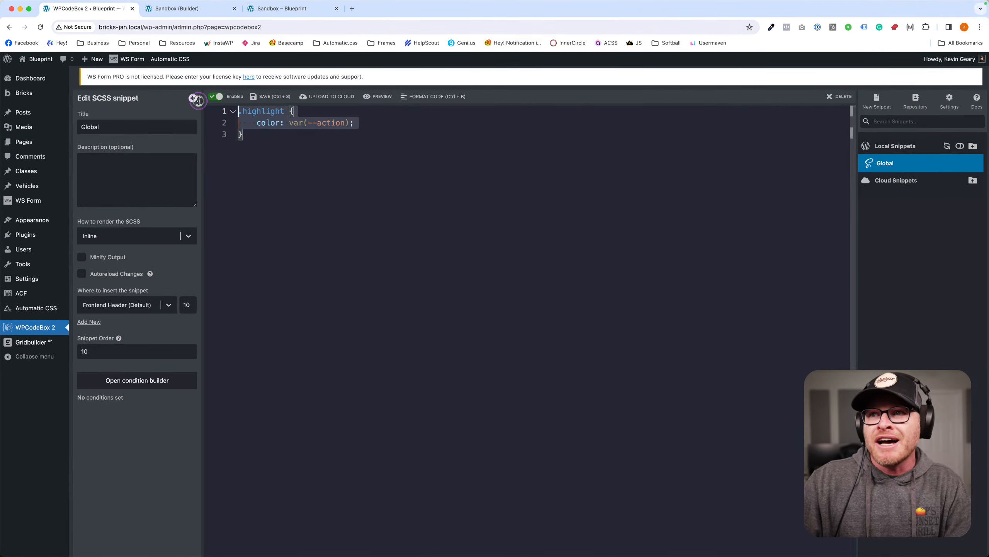
{"action": "left_click", "coordinate": [274, 218]}
{"action": "left_click", "coordinate": [177, 11]}
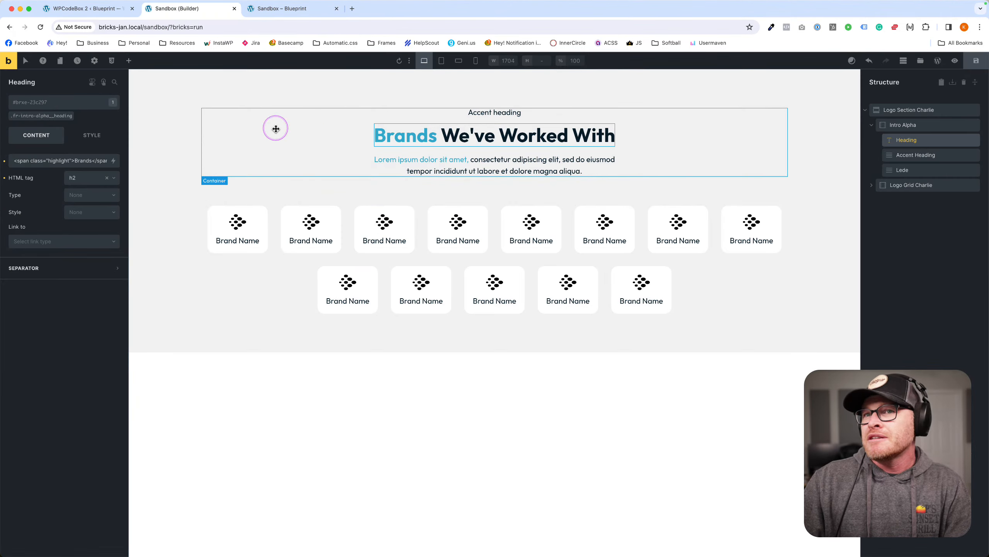
{"action": "left_click", "coordinate": [49, 103]}
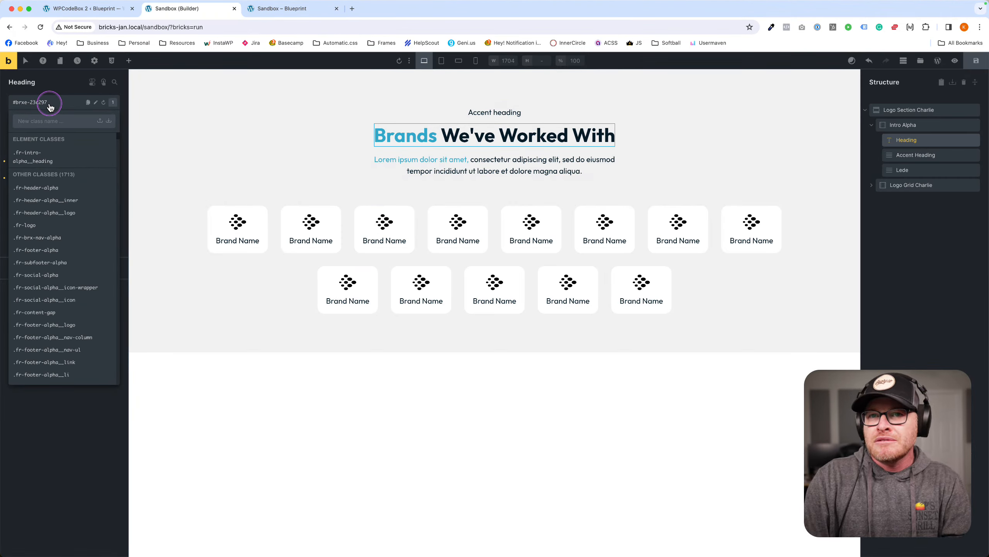
Apply the .highlight class to the heading and check its typography colour and custom CSS.
{"action": "type", "text": "highlight"}
{"action": "left_click", "coordinate": [39, 188]}
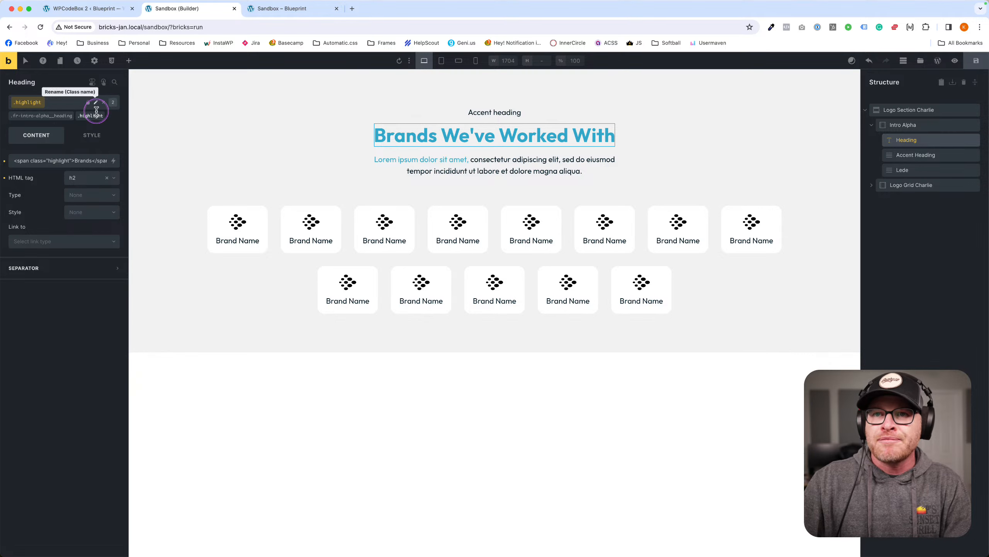
{"action": "left_click", "coordinate": [92, 135]}
{"action": "left_click", "coordinate": [65, 184]}
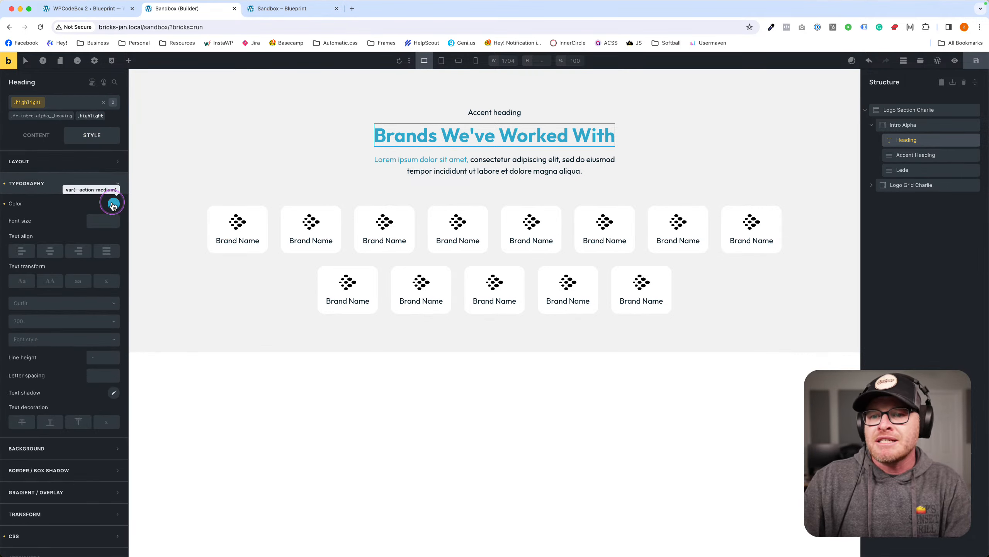
{"action": "left_click", "coordinate": [37, 186]}
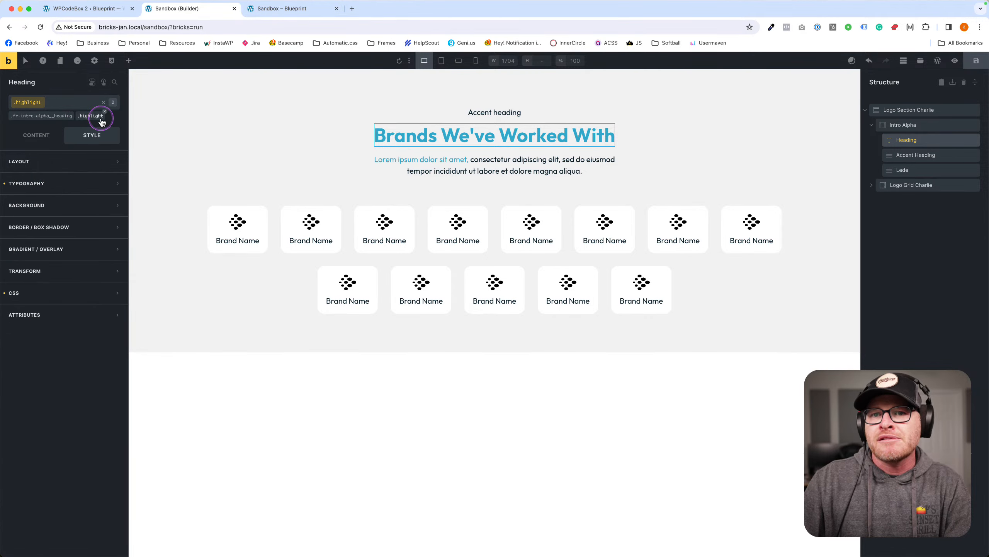
{"action": "left_click", "coordinate": [72, 293]}
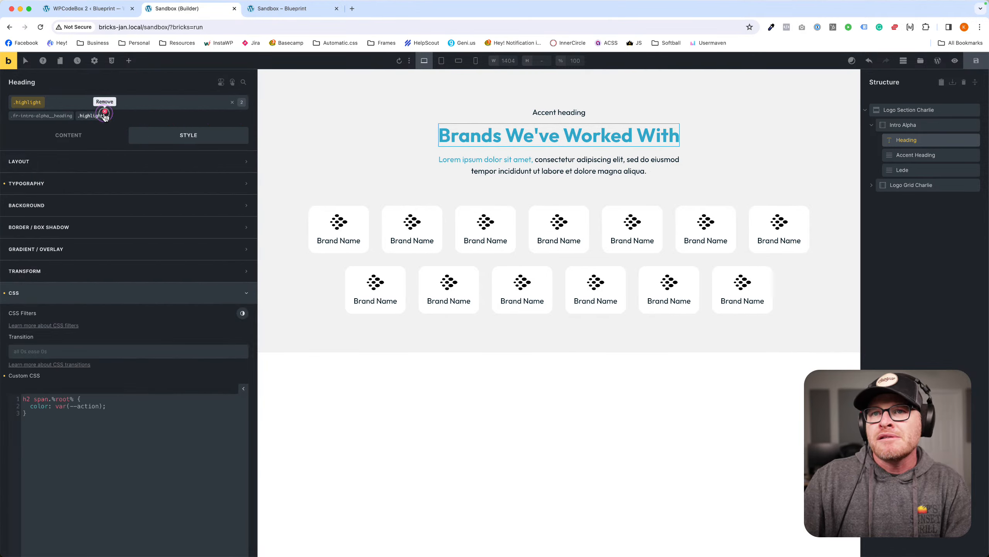
Remove the .highlight class, save the page, and select all code in the WPCodeBox snippet.
{"action": "left_click", "coordinate": [302, 117]}
{"action": "left_click", "coordinate": [976, 60]}
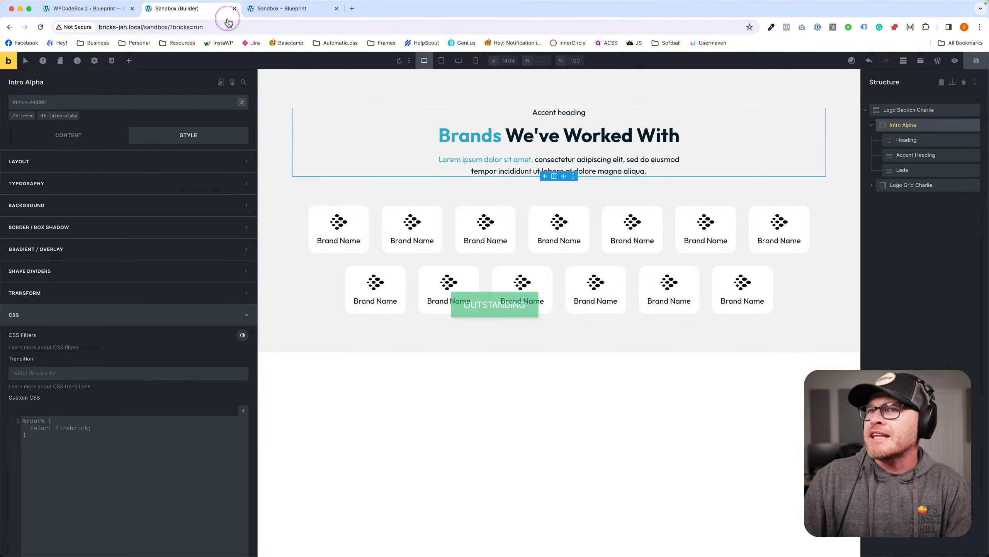
{"action": "left_click", "coordinate": [90, 9]}
{"action": "key", "text": "super+a"}
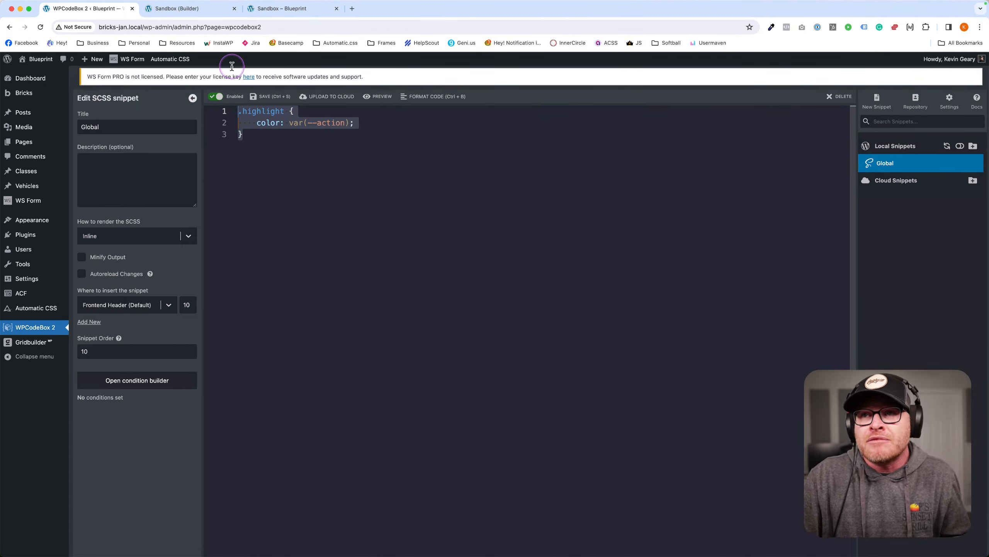
Switch to the front-end preview tab and close the DevTools panel.
{"action": "left_click", "coordinate": [199, 9]}
{"action": "left_click", "coordinate": [273, 10]}
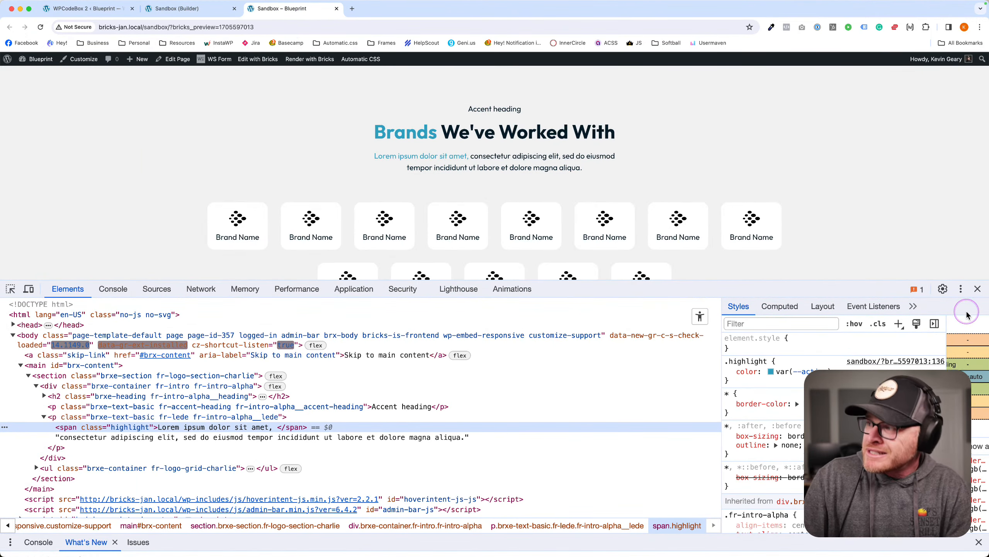
{"action": "left_click", "coordinate": [977, 288]}
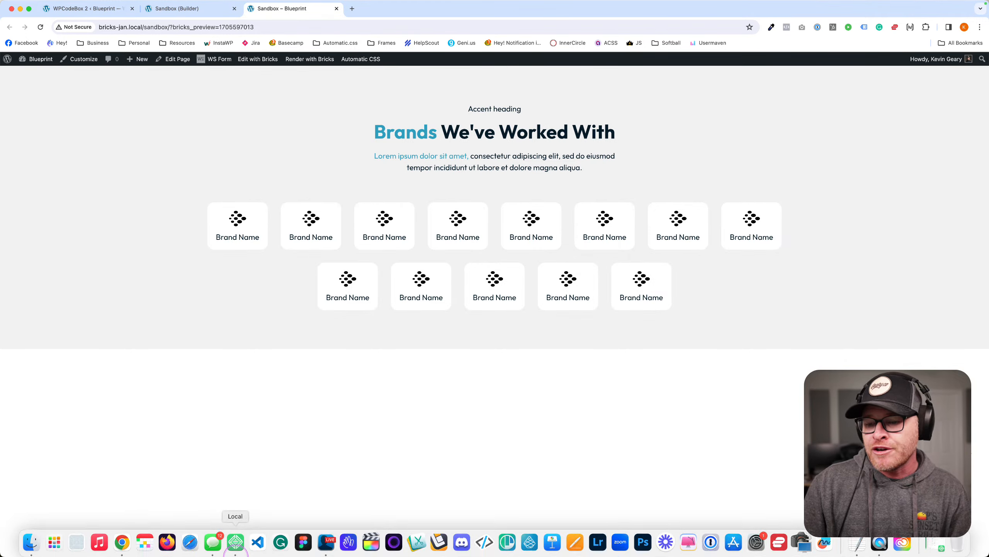
{"action": "left_click", "coordinate": [257, 545]}
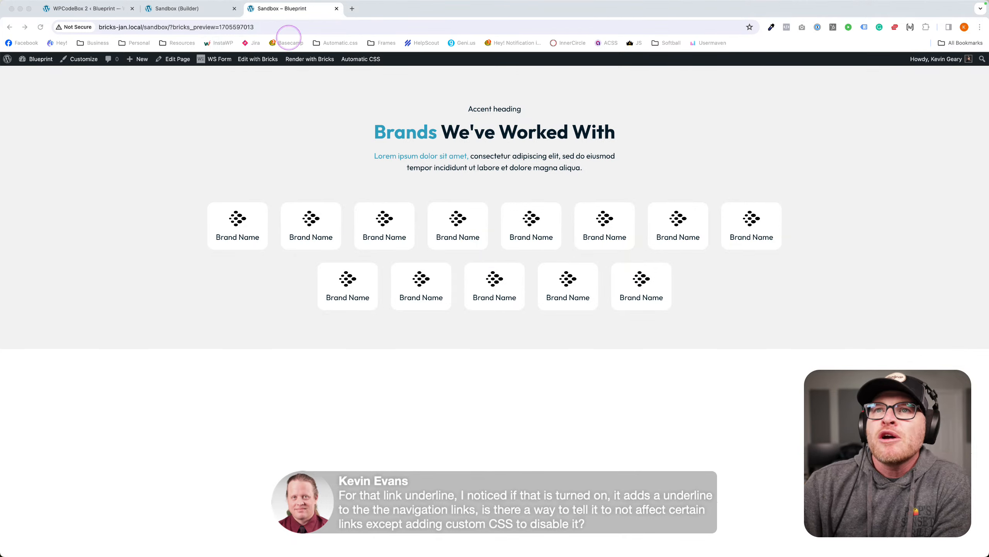
Go back to the WPCodeBox Global SCSS snippet with the .highlight rule.
{"action": "left_click", "coordinate": [83, 9]}
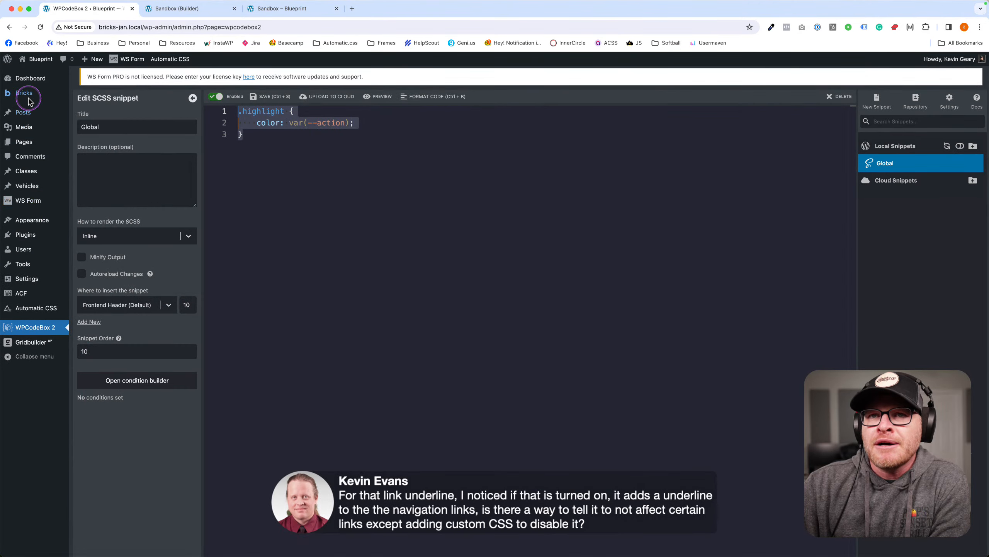
In Automatic CSS Buttons & Links settings, set Link Decoration to Underline.
{"action": "mouse_move", "coordinate": [39, 231]}
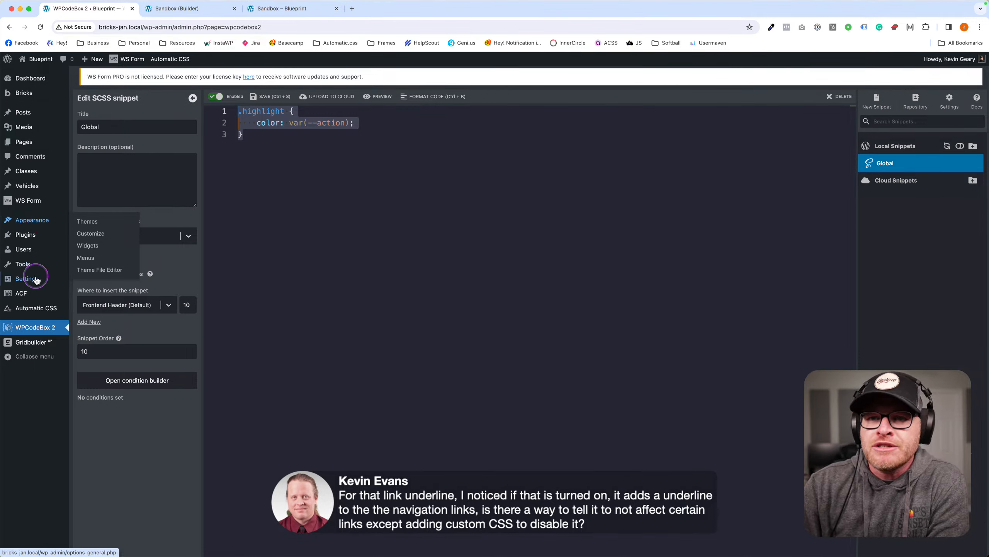
{"action": "left_click", "coordinate": [38, 310]}
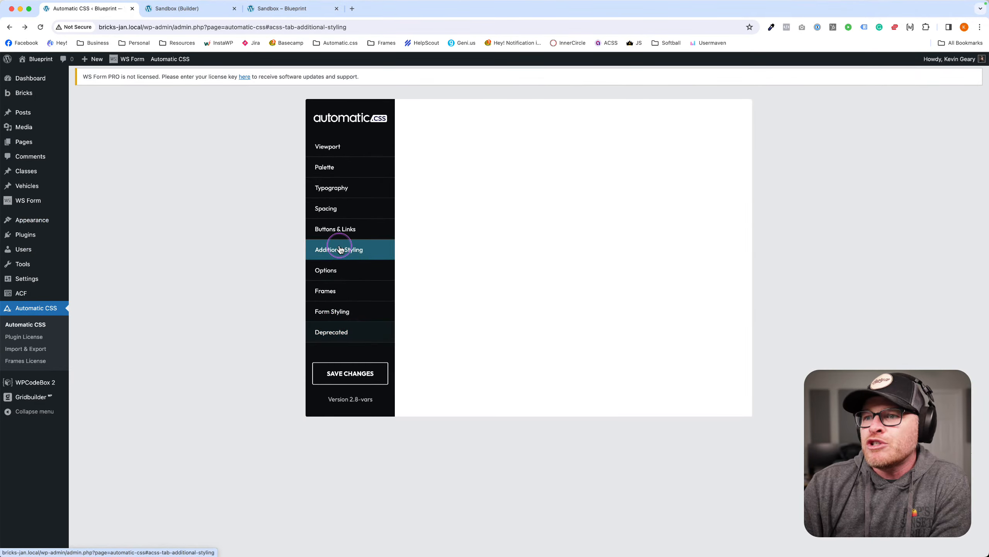
{"action": "left_click", "coordinate": [333, 249]}
{"action": "left_click", "coordinate": [342, 234]}
{"action": "scroll", "coordinate": [614, 299], "scroll_direction": "down", "scroll_amount": 7}
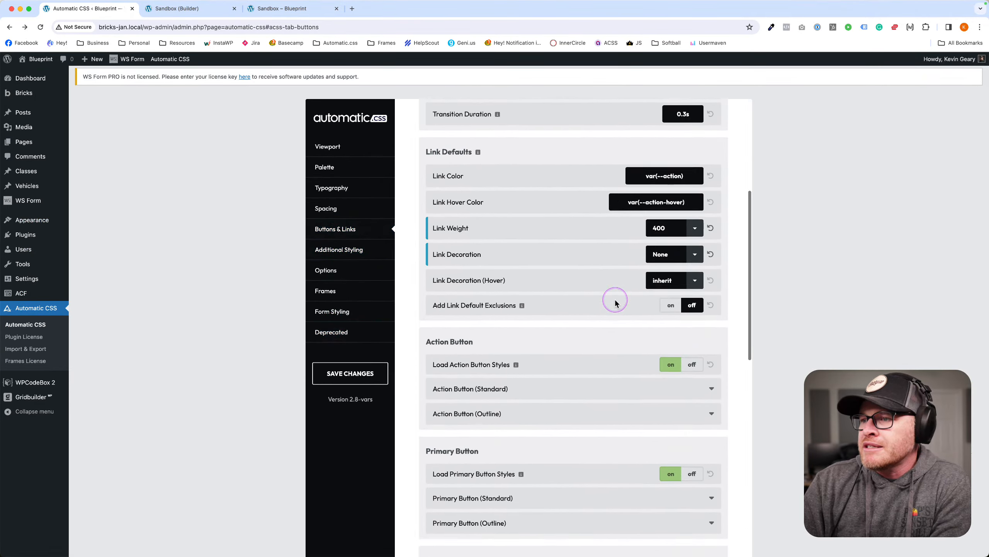
{"action": "left_click", "coordinate": [664, 221]}
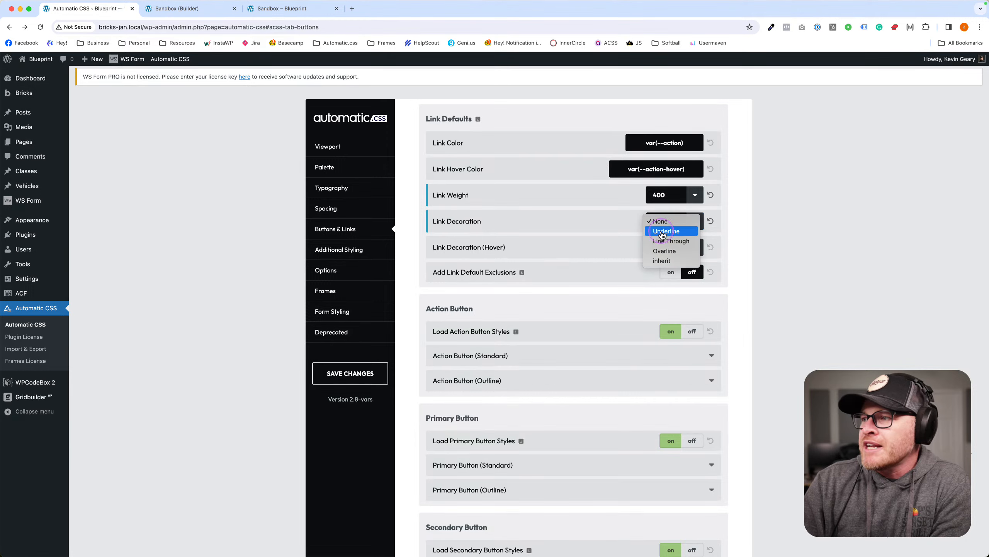
{"action": "left_click", "coordinate": [600, 274]}
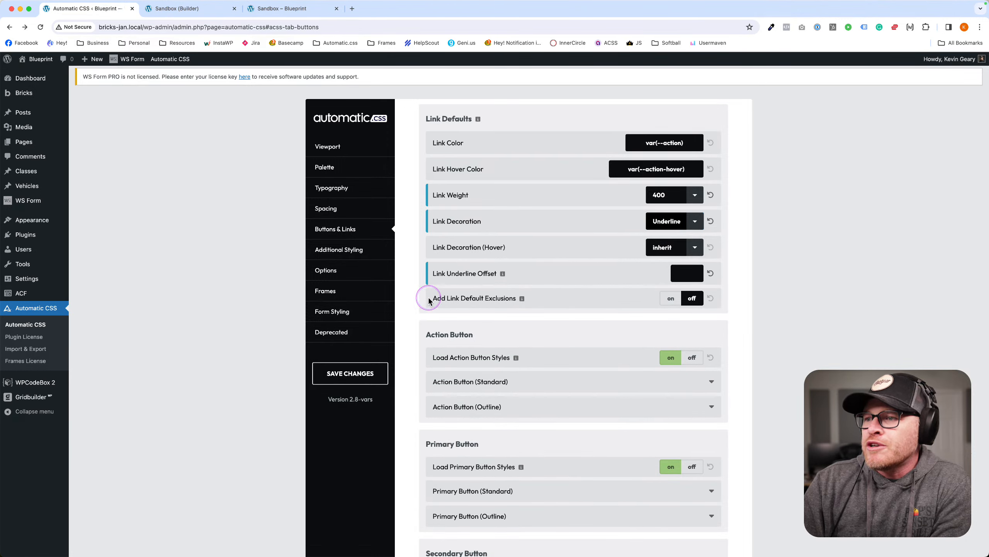
Turn on link default exclusions, try a 'header a' exclusion, then clear it.
{"action": "left_click_drag", "start_coordinate": [434, 297], "coordinate": [528, 299]}
{"action": "left_click", "coordinate": [670, 298]}
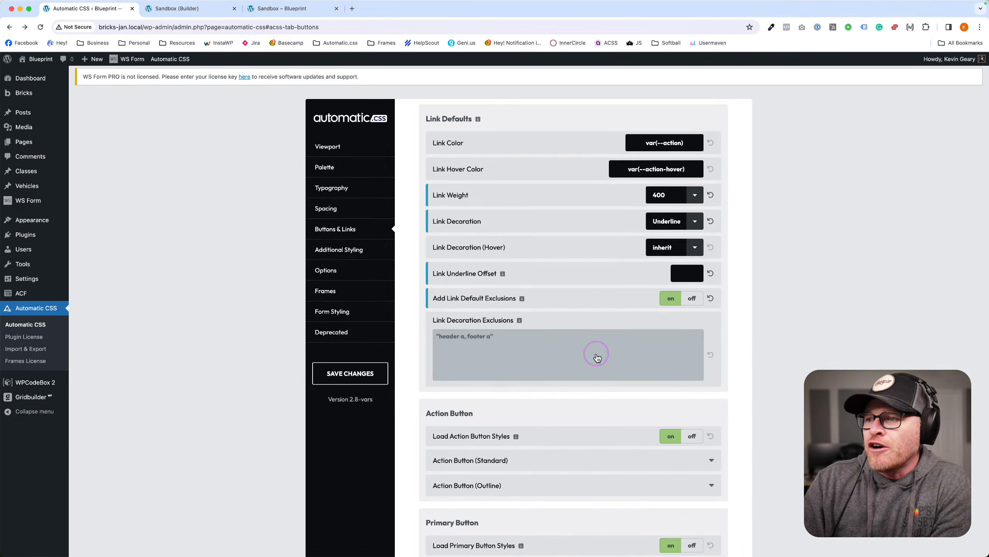
{"action": "left_click", "coordinate": [564, 352]}
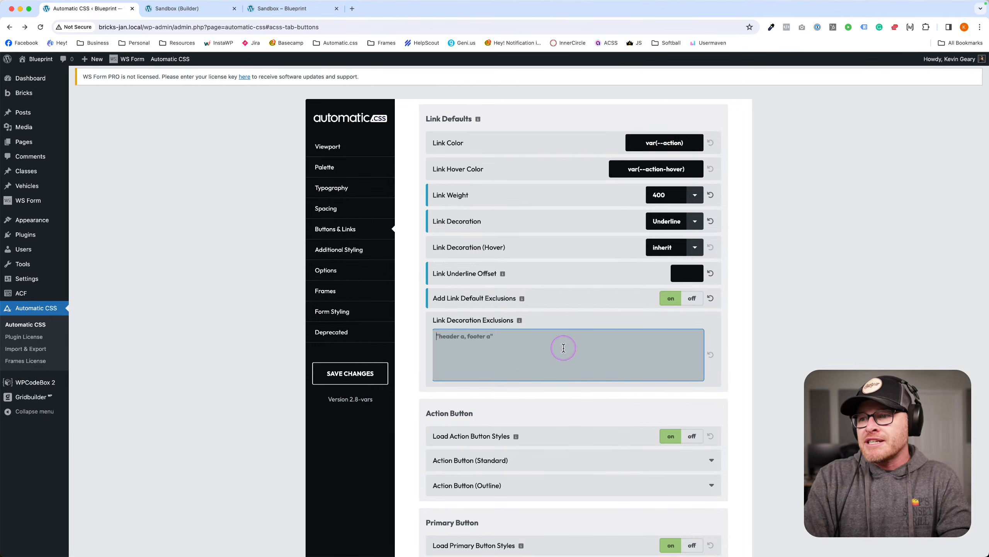
{"action": "type", "text": "header"}
{"action": "key", "text": "BackSpace"}
{"action": "key", "text": "BackSpace"}
{"action": "key", "text": "BackSpace"}
{"action": "key", "text": "BackSpace"}
{"action": "key", "text": "BackSpace"}
{"action": "key", "text": "BackSpace"}
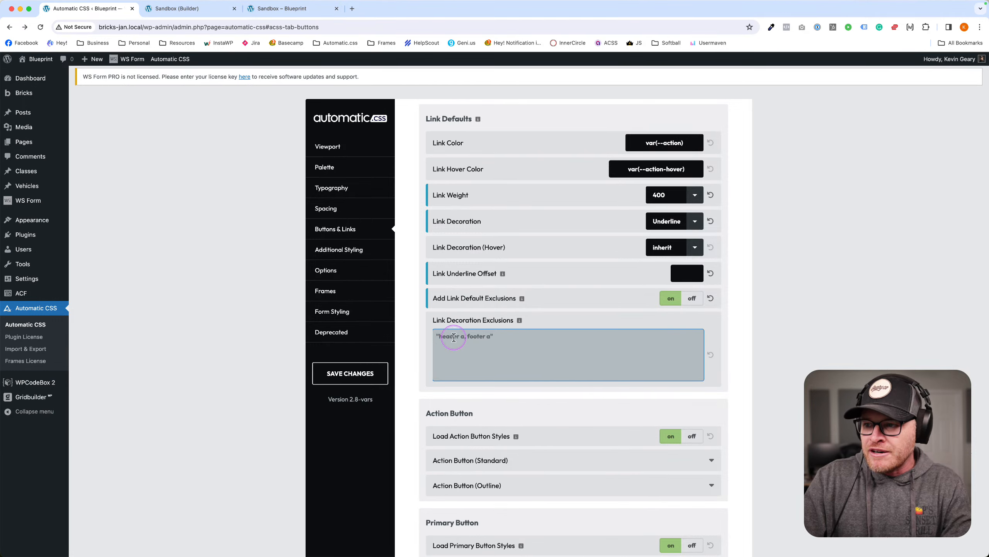
{"action": "type", "text": "hea"}
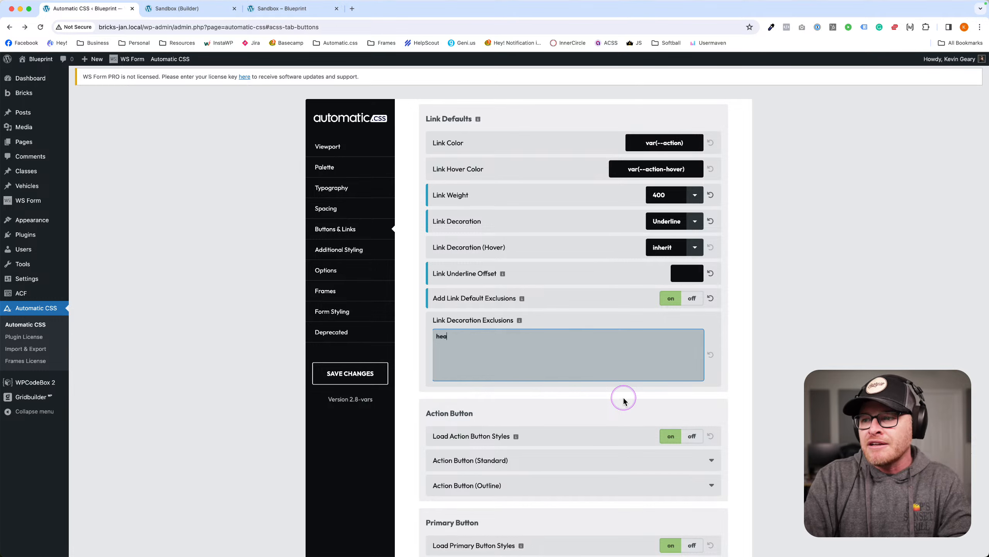
{"action": "type", "text": "der a"}
{"action": "left_click", "coordinate": [570, 371]}
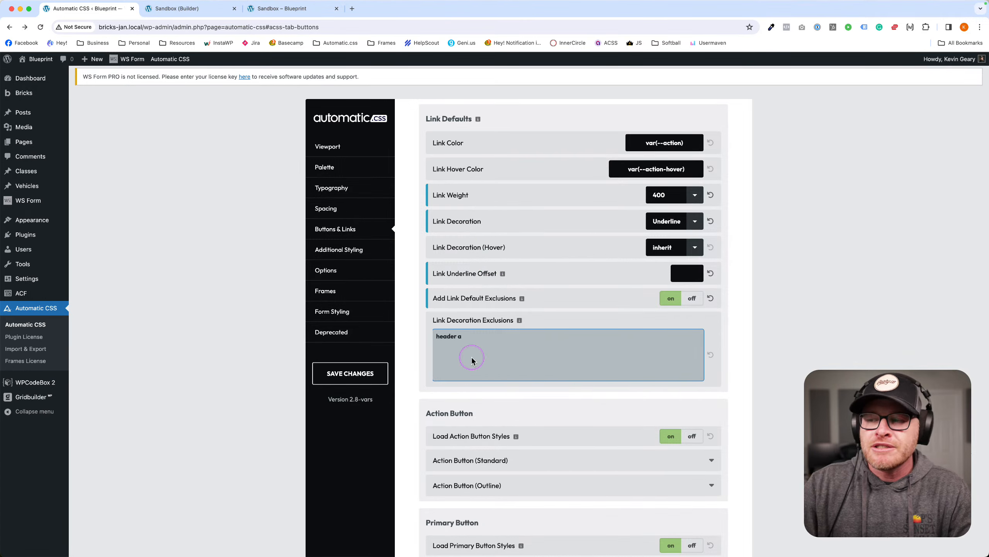
{"action": "left_click", "coordinate": [492, 384]}
{"action": "left_click", "coordinate": [495, 361]}
{"action": "key", "text": "super+a"}
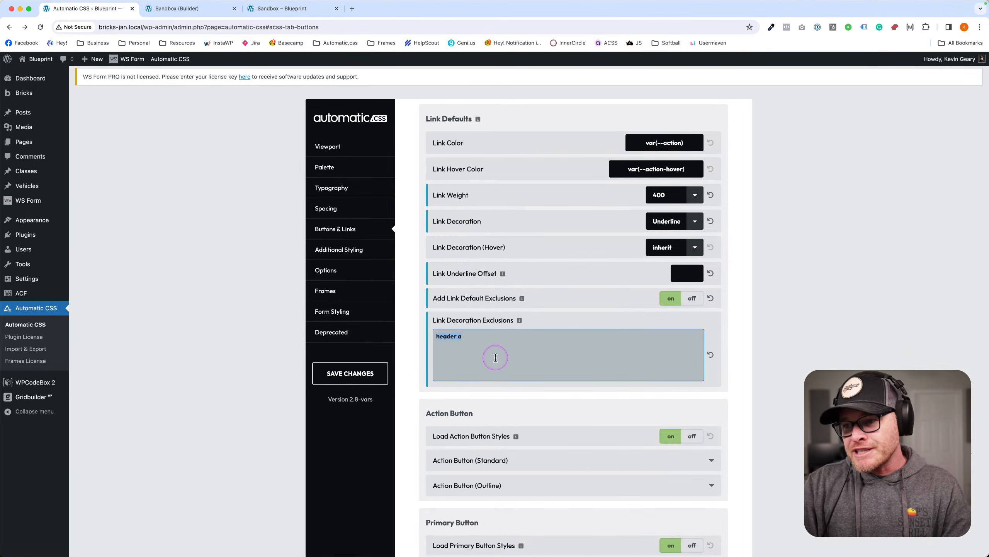
{"action": "key", "text": "BackSpace"}
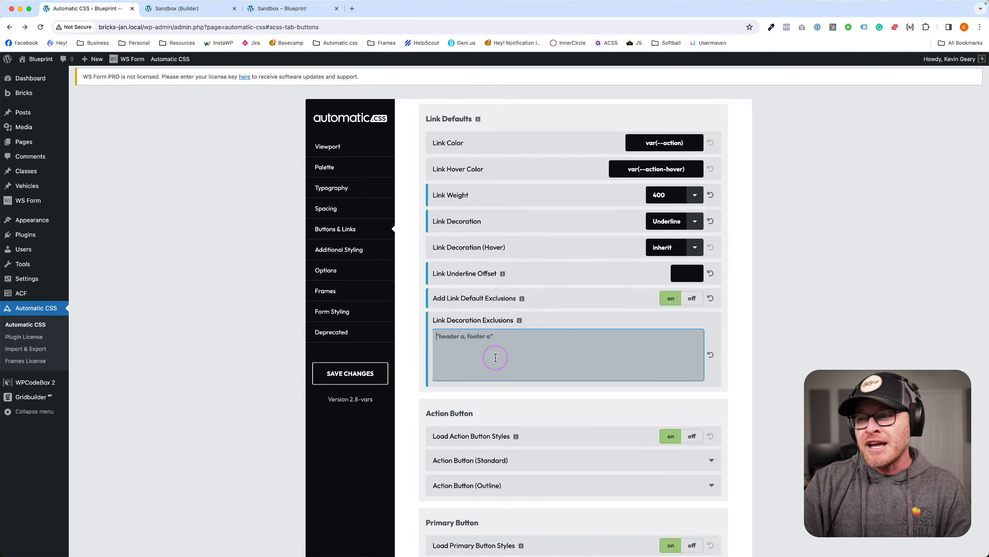
Turn default exclusions off, set Link Decoration back to None, and save.
{"action": "left_click", "coordinate": [691, 299]}
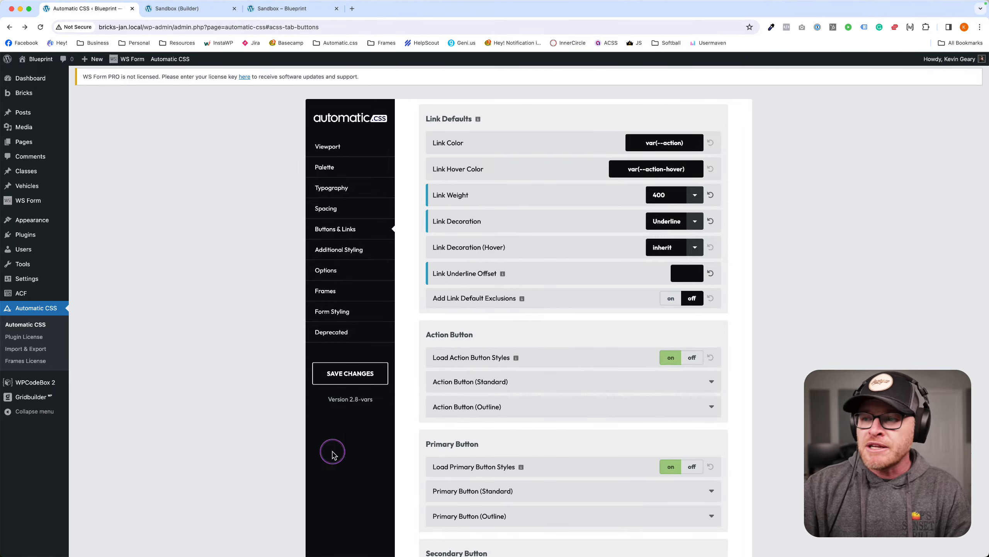
{"action": "left_click", "coordinate": [350, 373]}
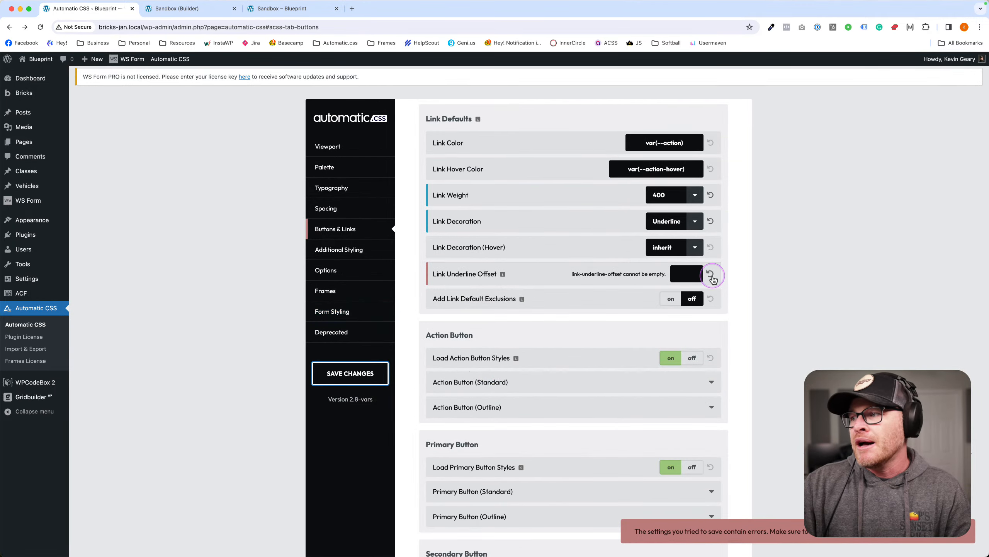
{"action": "left_click", "coordinate": [674, 221]}
{"action": "left_click", "coordinate": [660, 211]}
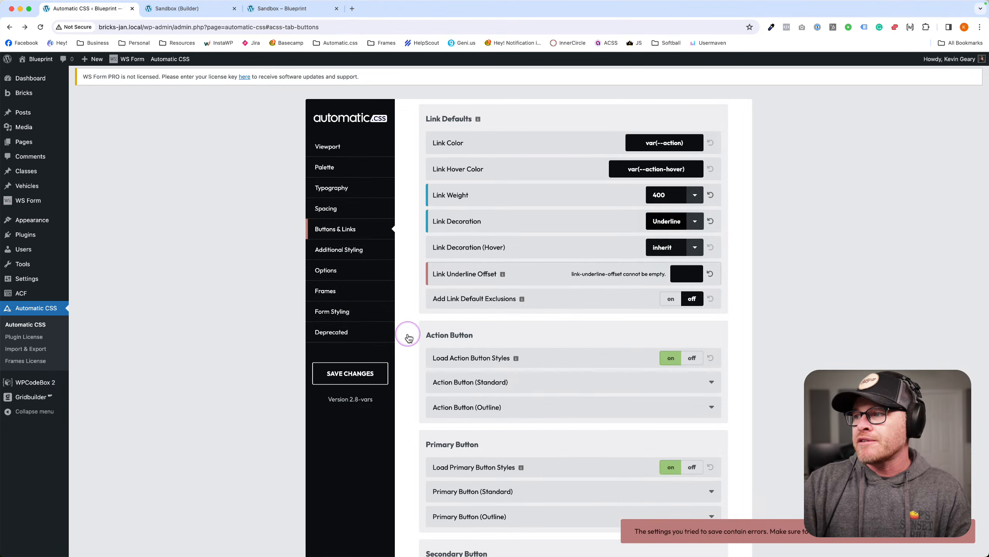
{"action": "left_click", "coordinate": [355, 373]}
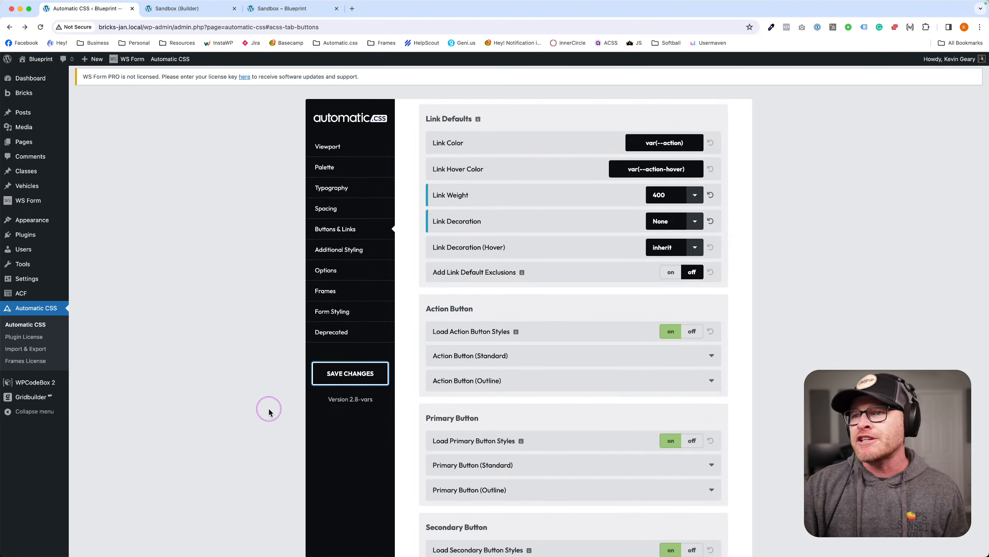
Review the standard action button settings, including its var(--action) border colour.
{"action": "scroll", "coordinate": [578, 331], "scroll_direction": "down", "scroll_amount": 5}
{"action": "scroll", "coordinate": [576, 335], "scroll_direction": "up", "scroll_amount": 1}
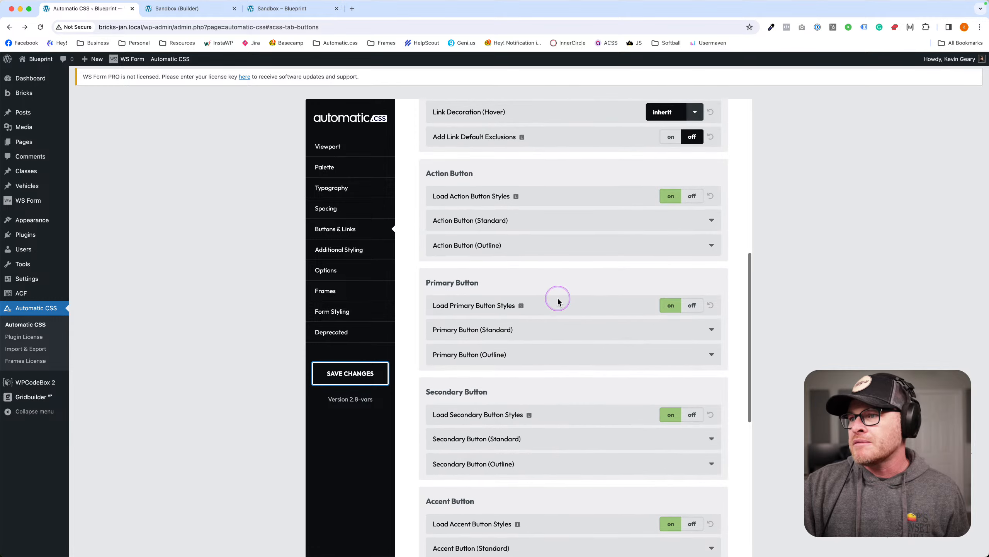
{"action": "left_click", "coordinate": [526, 247]}
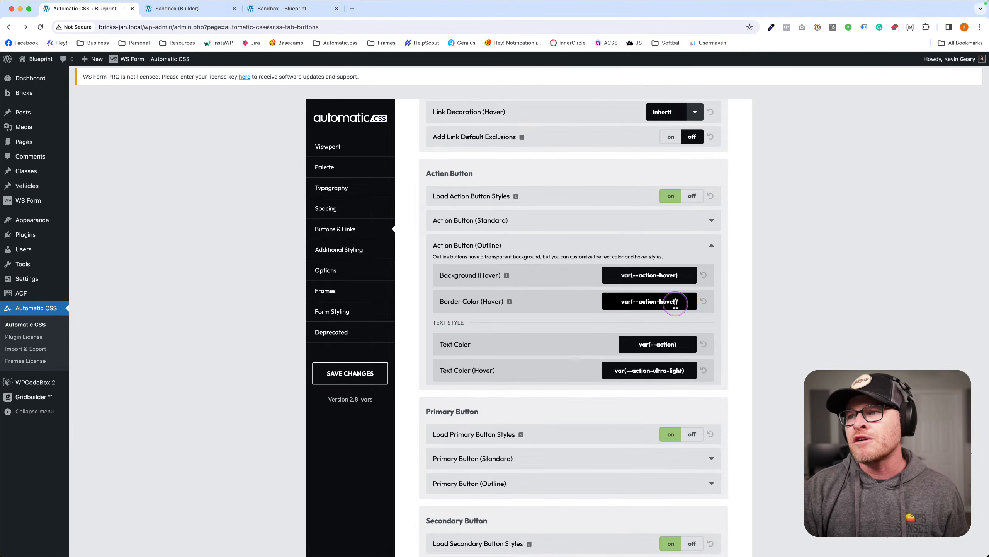
{"action": "left_click", "coordinate": [515, 221]}
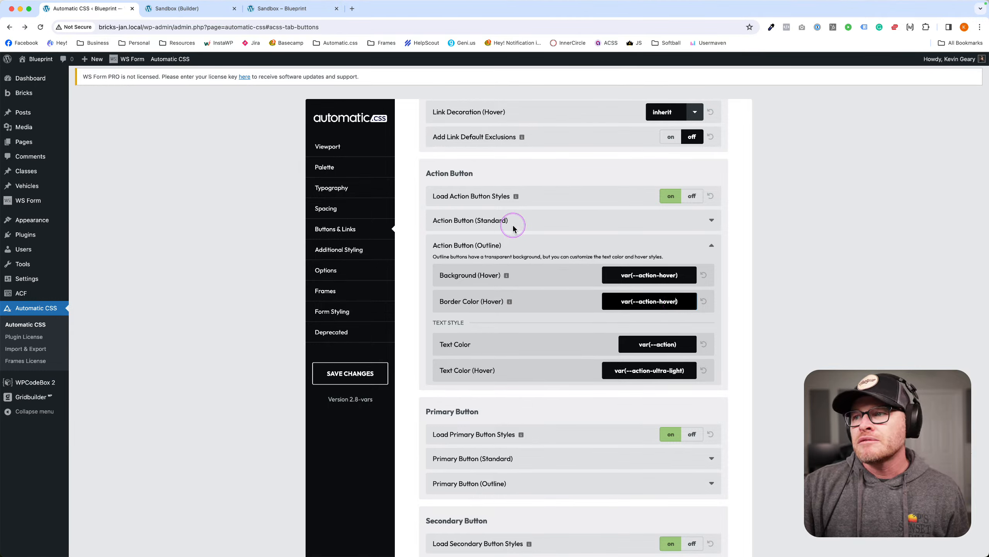
{"action": "left_click", "coordinate": [509, 370]}
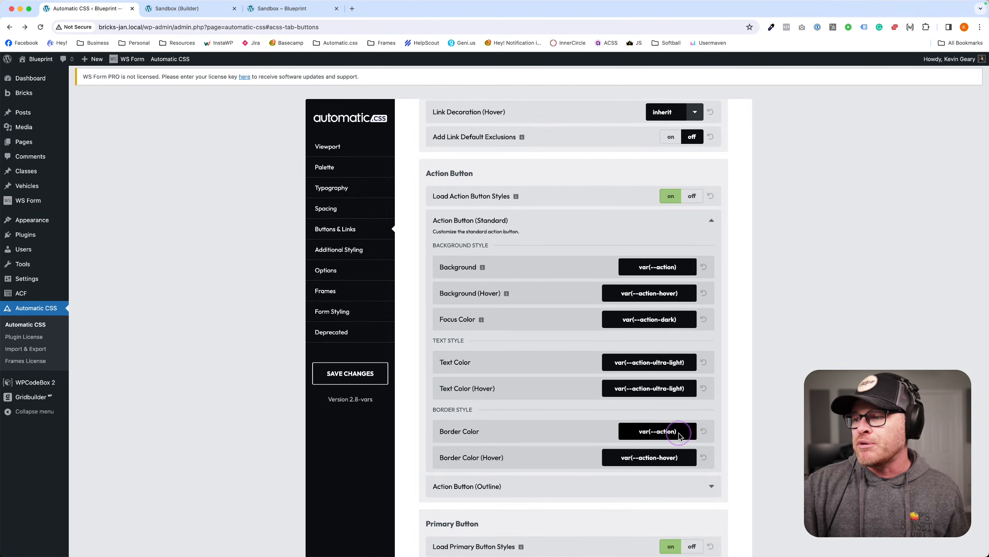
{"action": "left_click_drag", "start_coordinate": [677, 430], "coordinate": [641, 431]}
{"action": "left_click", "coordinate": [493, 193]}
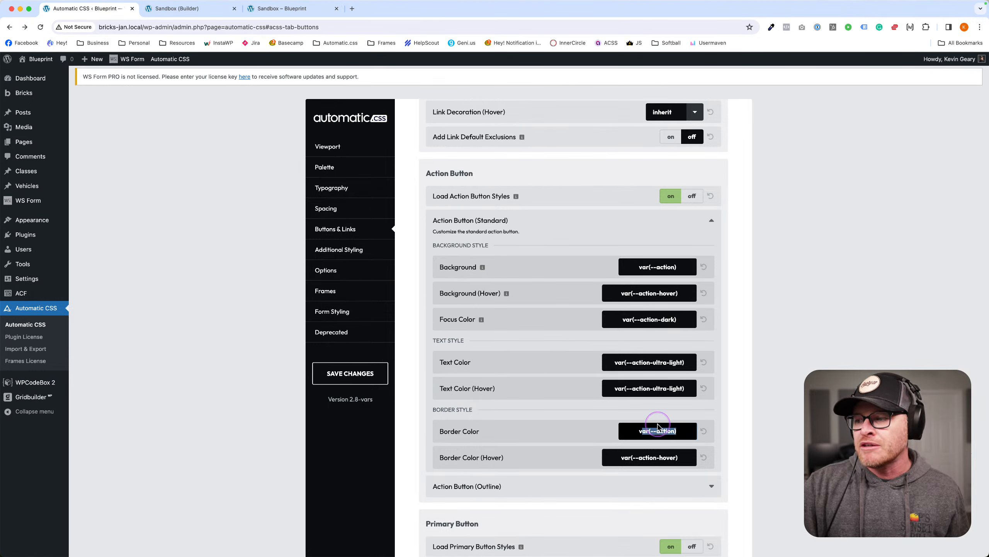
Review the outline action button settings, save, and return to the Sandbox builder page.
{"action": "left_click", "coordinate": [555, 485]}
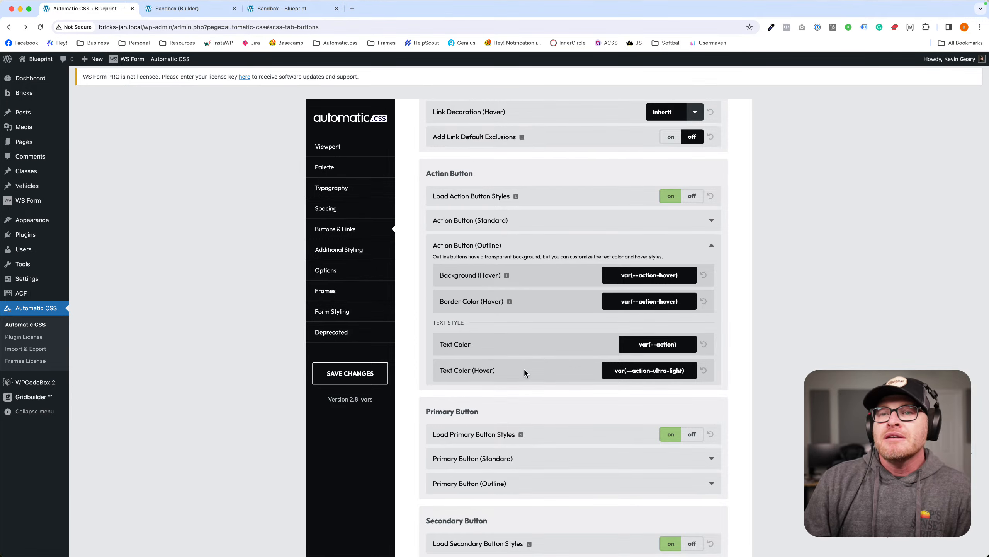
{"action": "left_click", "coordinate": [524, 371]}
{"action": "left_click", "coordinate": [355, 369]}
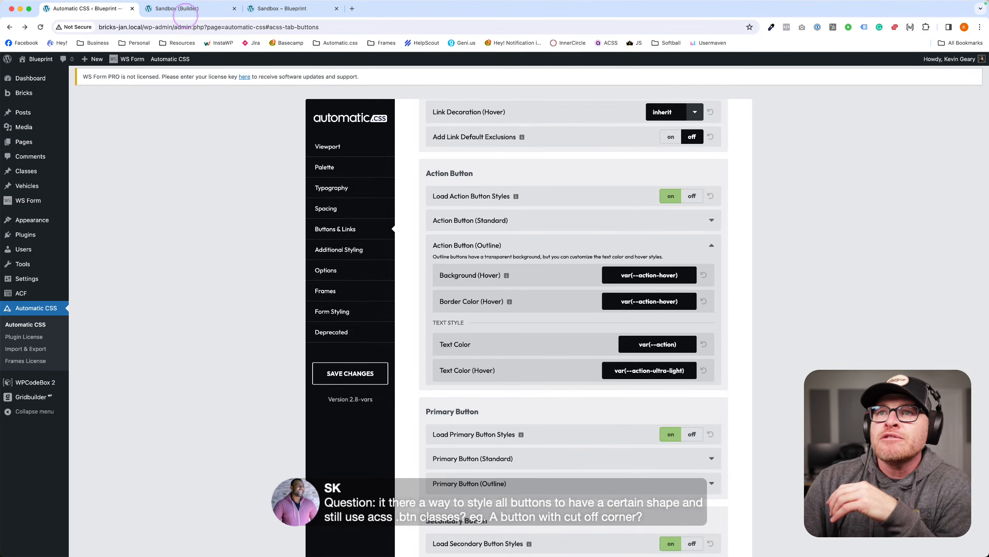
{"action": "left_click", "coordinate": [186, 8]}
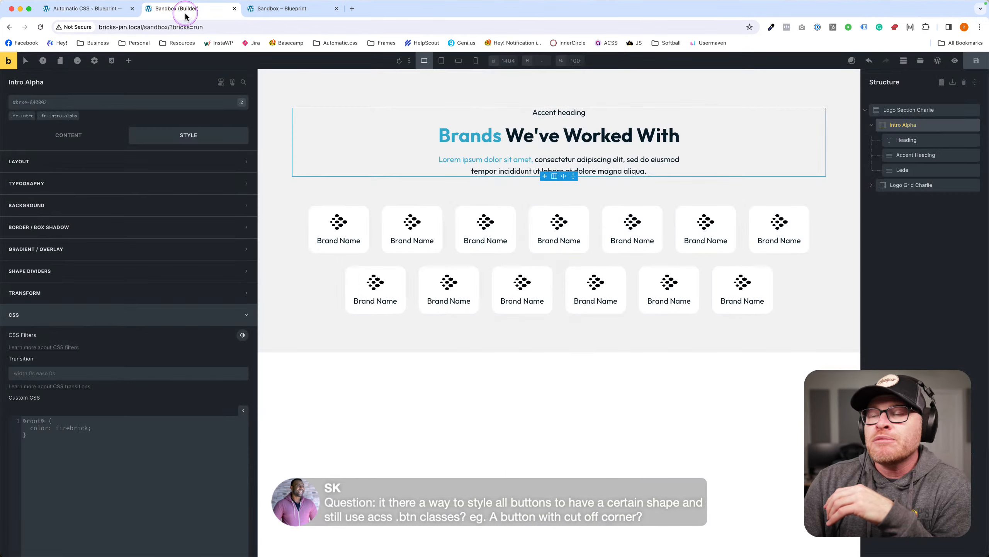
Add a Button element to Logo Section Charlie and select it.
{"action": "left_click", "coordinate": [327, 314]}
{"action": "left_click", "coordinate": [132, 63]}
{"action": "type", "text": "butt"}
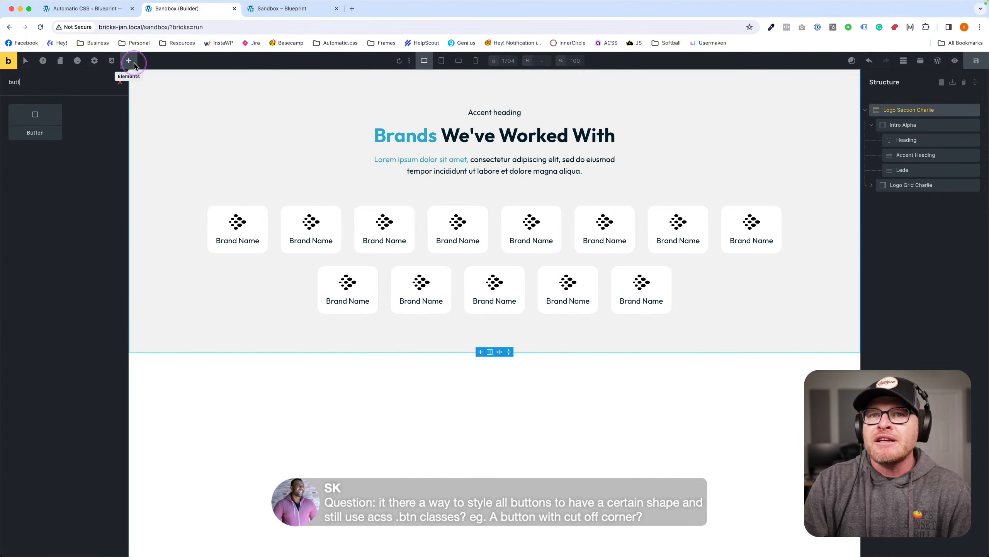
{"action": "key", "text": "Return"}
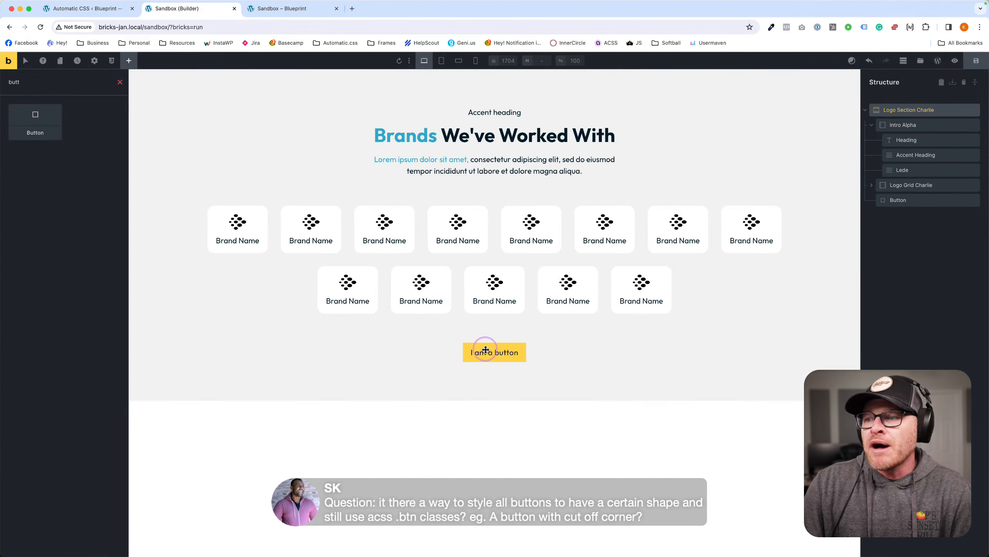
{"action": "left_click", "coordinate": [493, 349]}
Give the button the btn--action class and unlock its styling.
{"action": "left_click", "coordinate": [91, 104]}
{"action": "type", "text": "btn--action"}
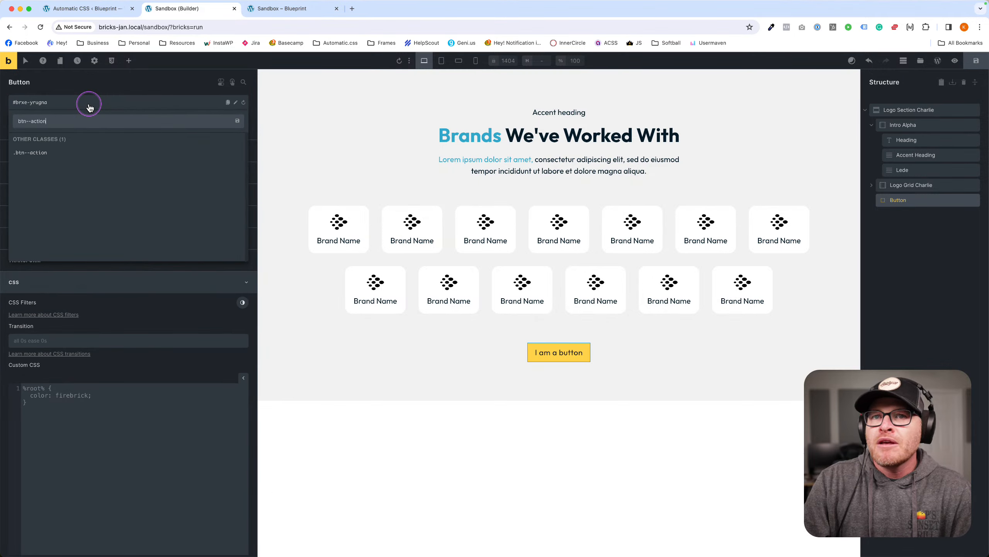
{"action": "key", "text": "Return"}
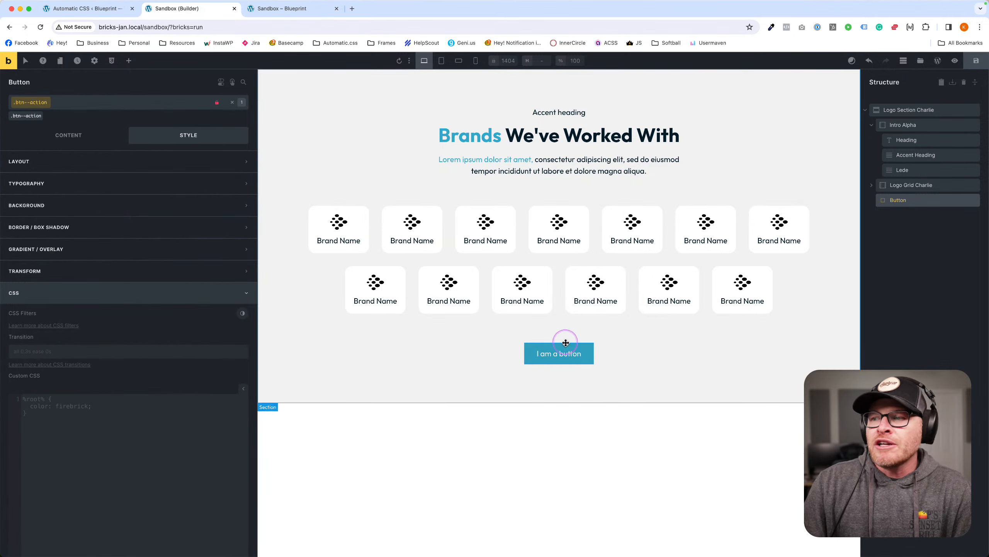
{"action": "left_click", "coordinate": [217, 105]}
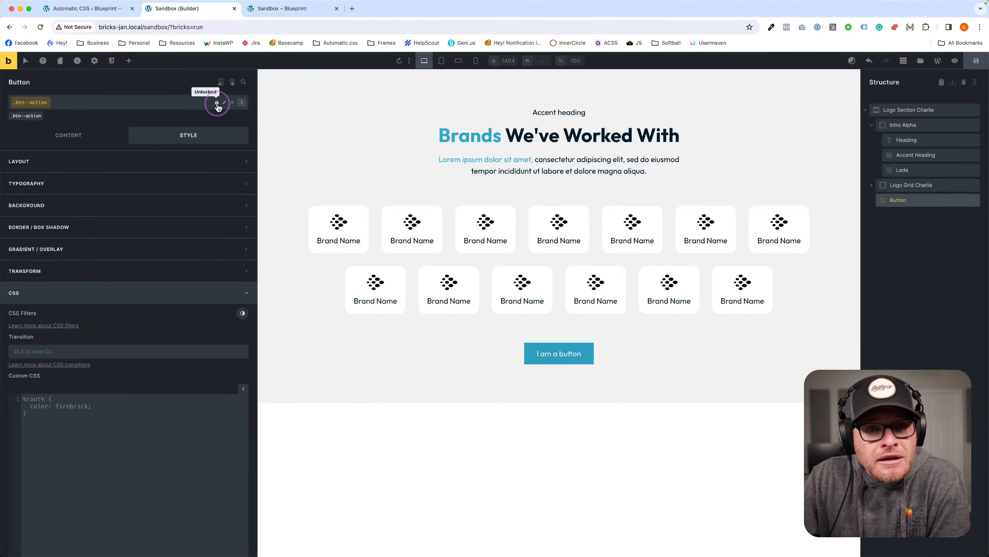
{"action": "left_click", "coordinate": [64, 232]}
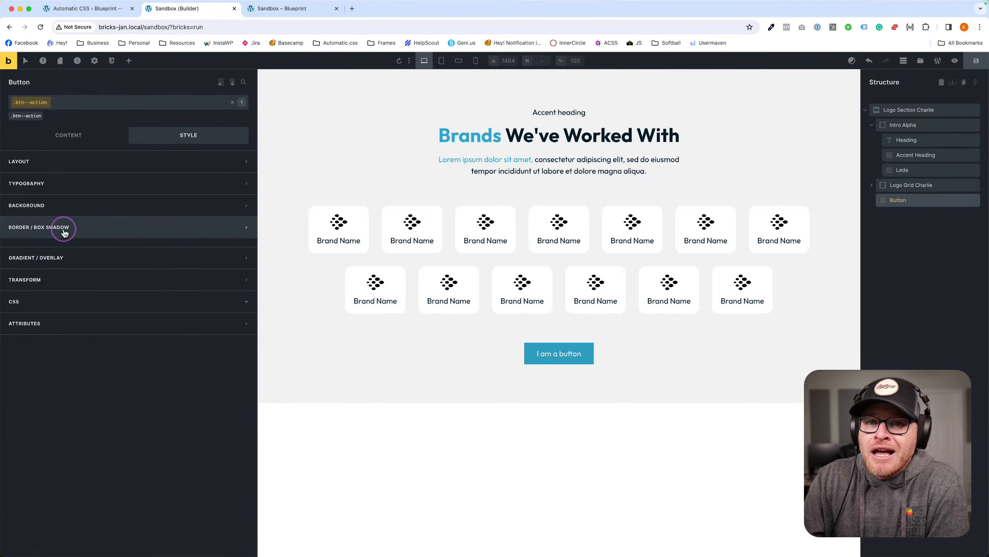
{"action": "left_click", "coordinate": [113, 247]}
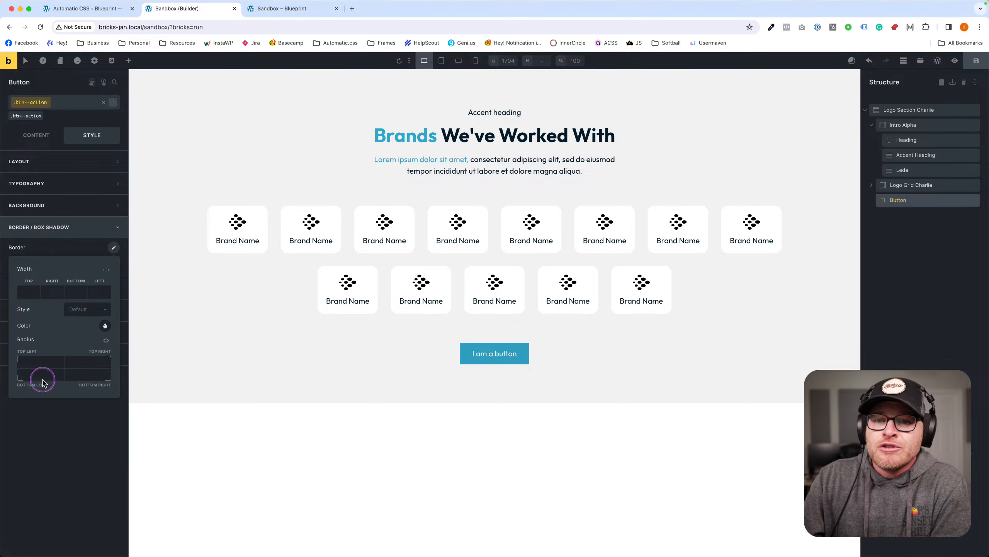
Enter a top-left border radius value on the button, then delete it.
{"action": "left_click", "coordinate": [43, 361]}
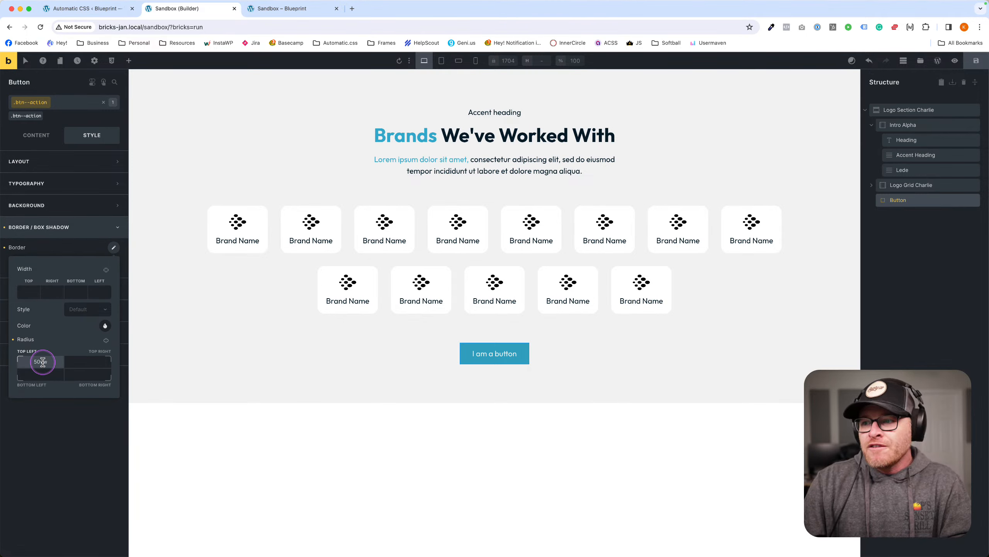
{"action": "type", "text": "!importasnt"}
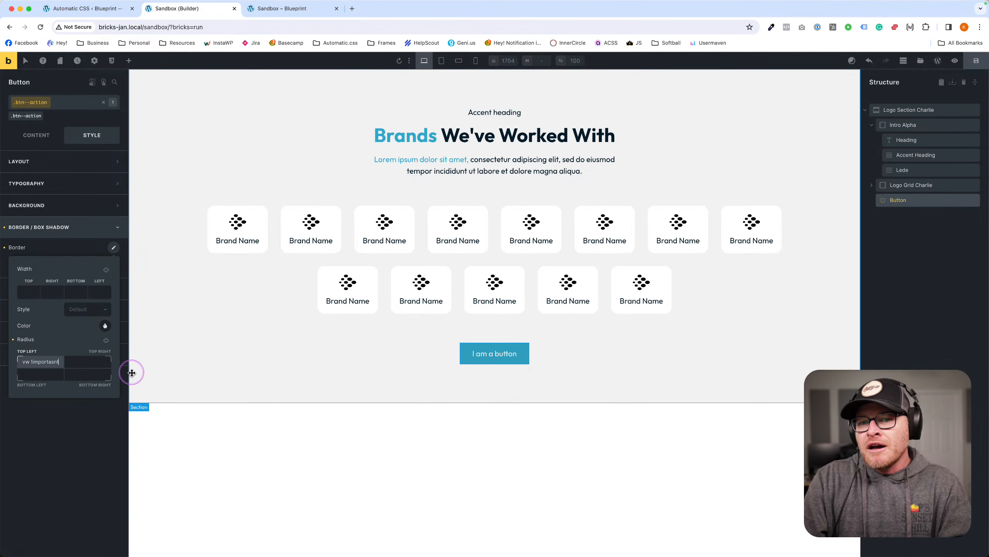
{"action": "type", "text": "nt"}
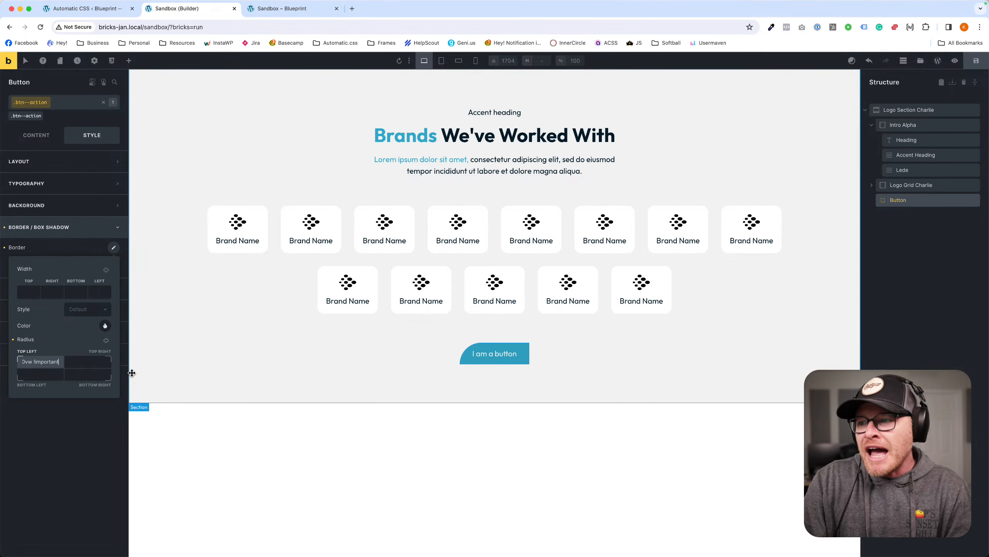
{"action": "key", "text": "super+a"}
{"action": "key", "text": "BackSpace"}
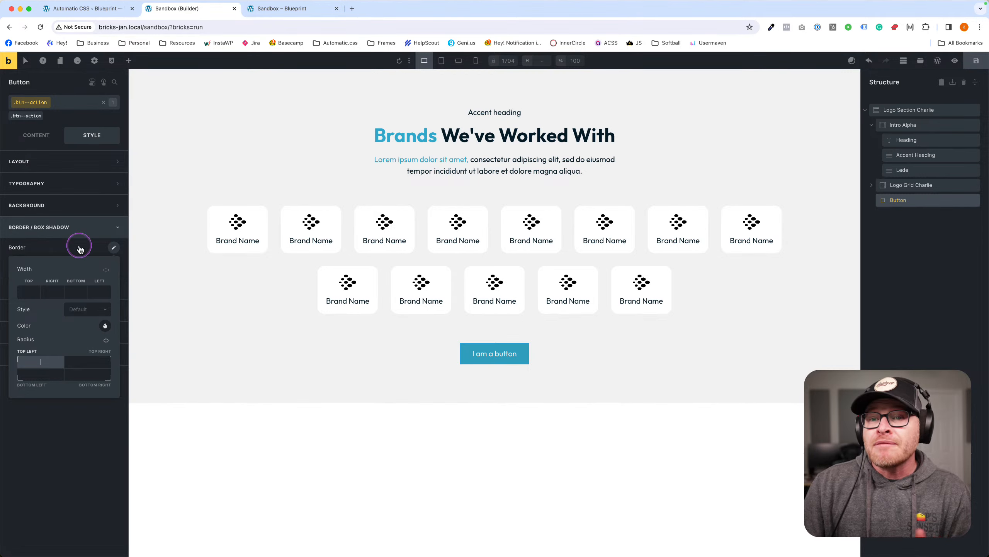
{"action": "left_click", "coordinate": [88, 228]}
Save the page and open its front-end preview in a new tab.
{"action": "left_click", "coordinate": [977, 60]}
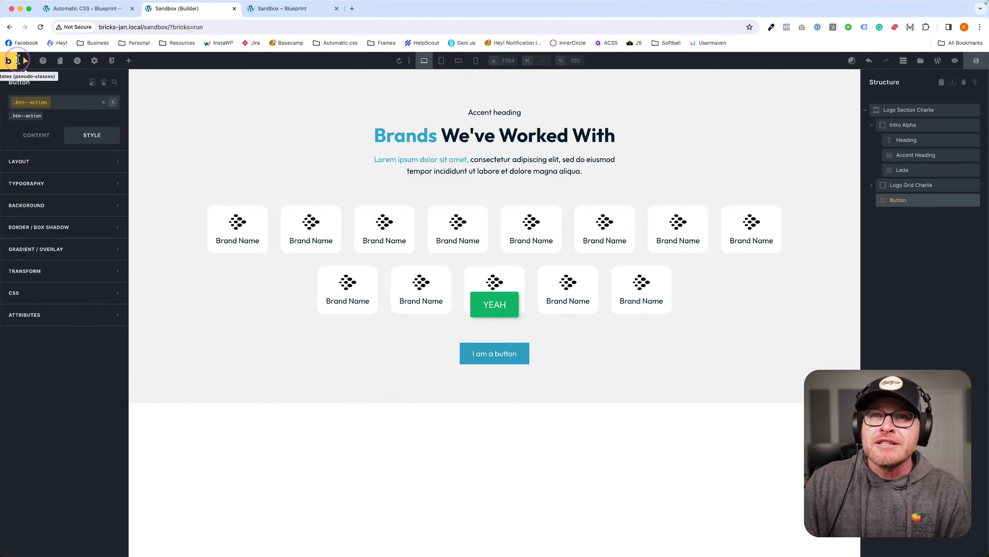
{"action": "left_click", "coordinate": [19, 60]}
{"action": "left_click", "coordinate": [8, 62], "text": "super"}
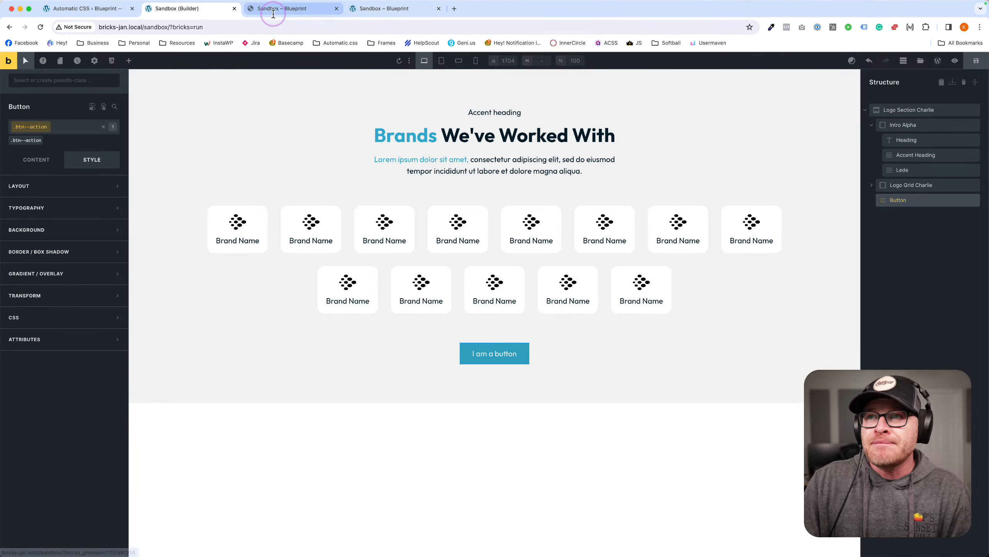
{"action": "left_click", "coordinate": [276, 12]}
{"action": "right_click", "coordinate": [473, 347]}
Inspect the button and scroll through its .btn--action rule and --btn variables in DevTools.
{"action": "left_click", "coordinate": [489, 455]}
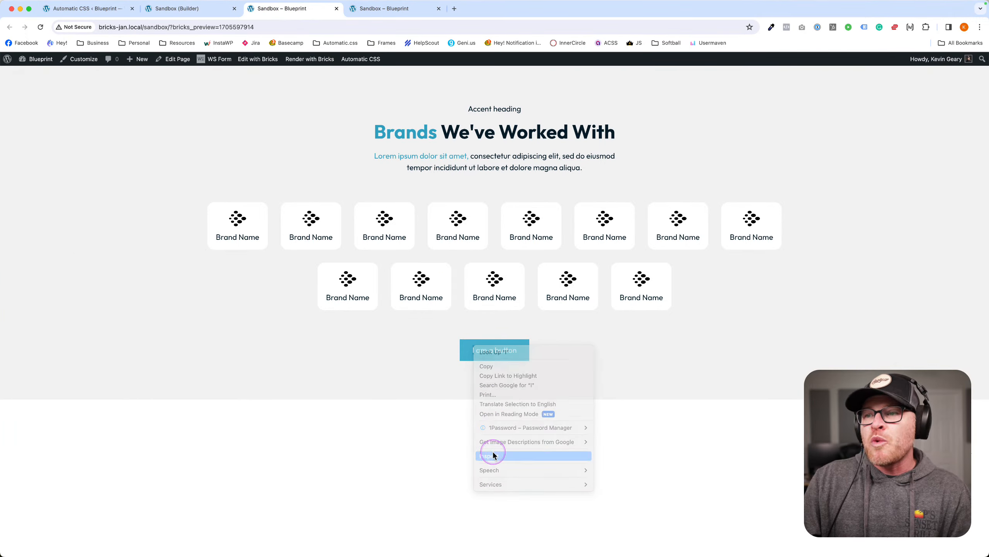
{"action": "scroll", "coordinate": [443, 100], "scroll_direction": "down", "scroll_amount": 5}
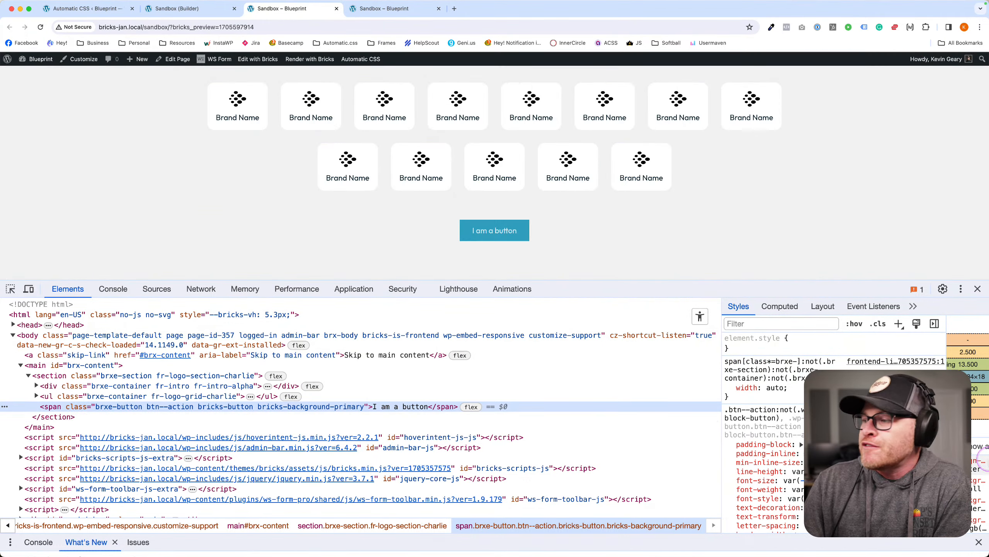
{"action": "scroll", "coordinate": [841, 390], "scroll_direction": "down", "scroll_amount": 1}
{"action": "scroll", "coordinate": [785, 351], "scroll_direction": "down", "scroll_amount": 4}
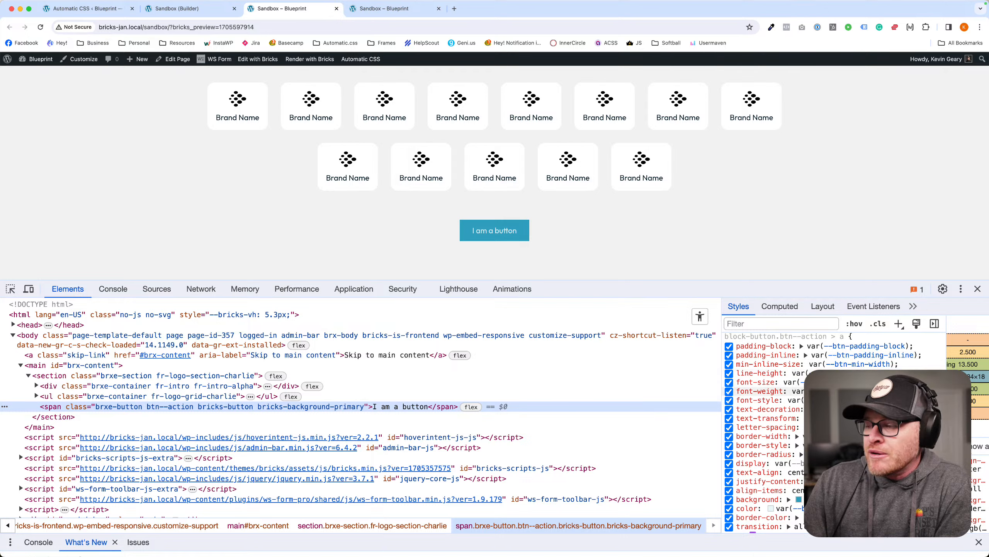
{"action": "scroll", "coordinate": [775, 444], "scroll_direction": "down", "scroll_amount": 2}
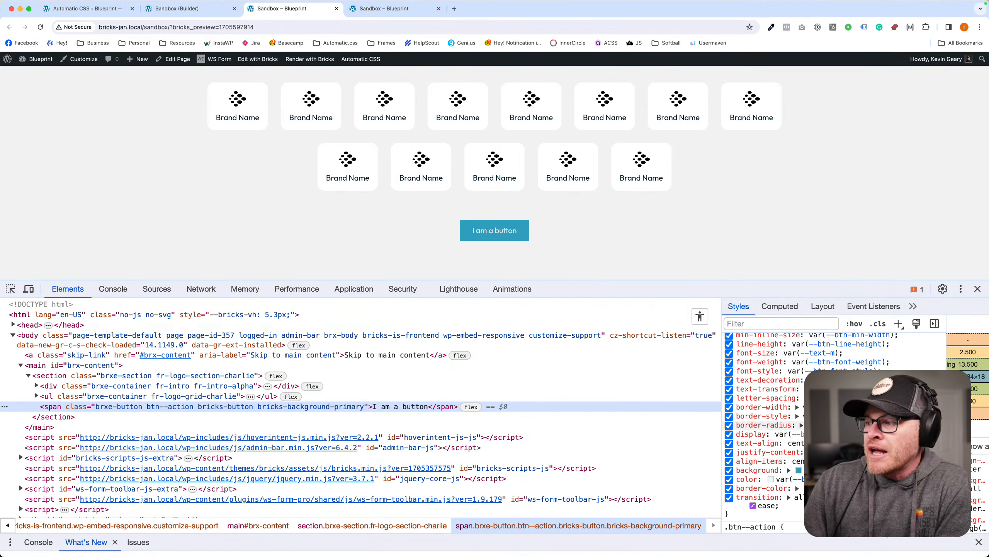
{"action": "left_click", "coordinate": [206, 8]}
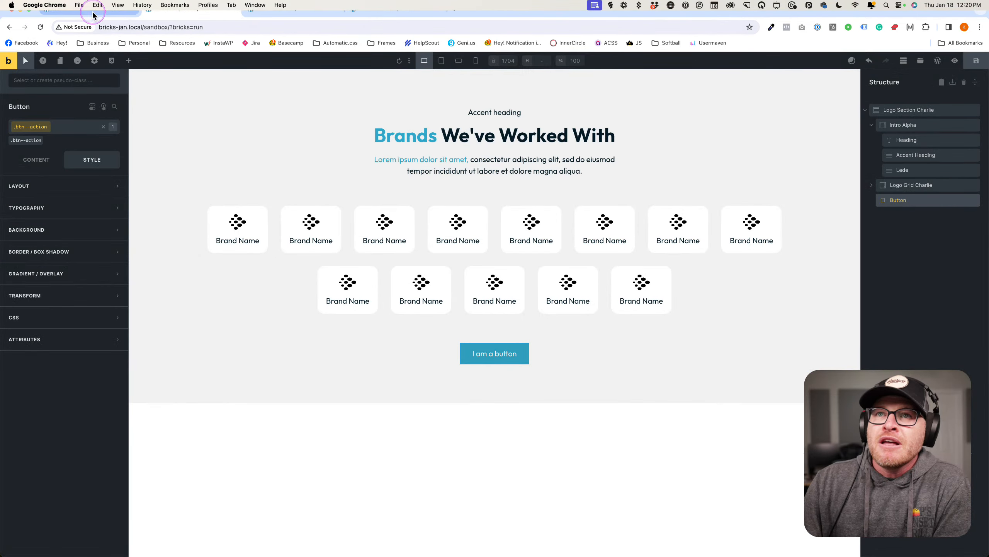
Add custom CSS '%root% { --btn-border-radius: 50vw 0 0 0; }' to the button.
{"action": "left_click", "coordinate": [49, 317]}
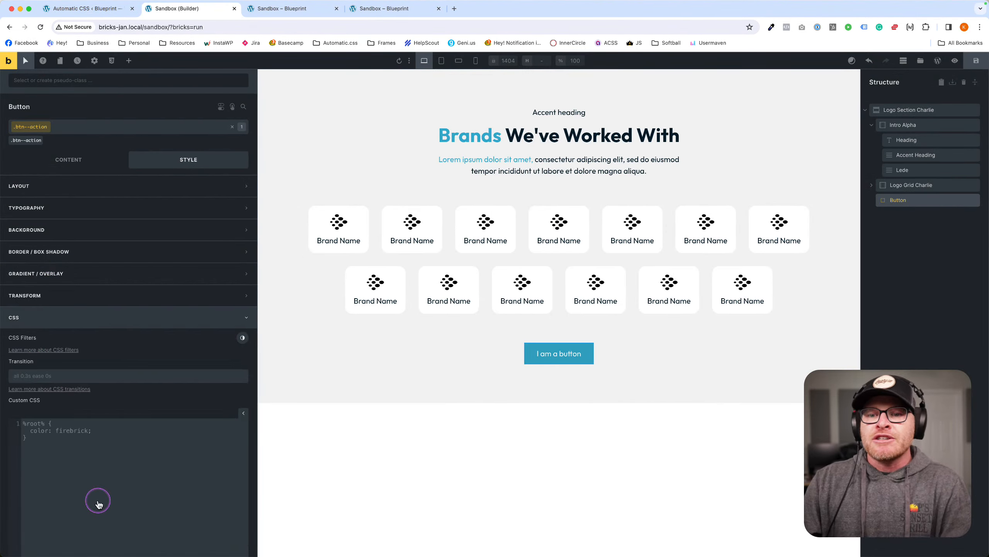
{"action": "left_click", "coordinate": [99, 503]}
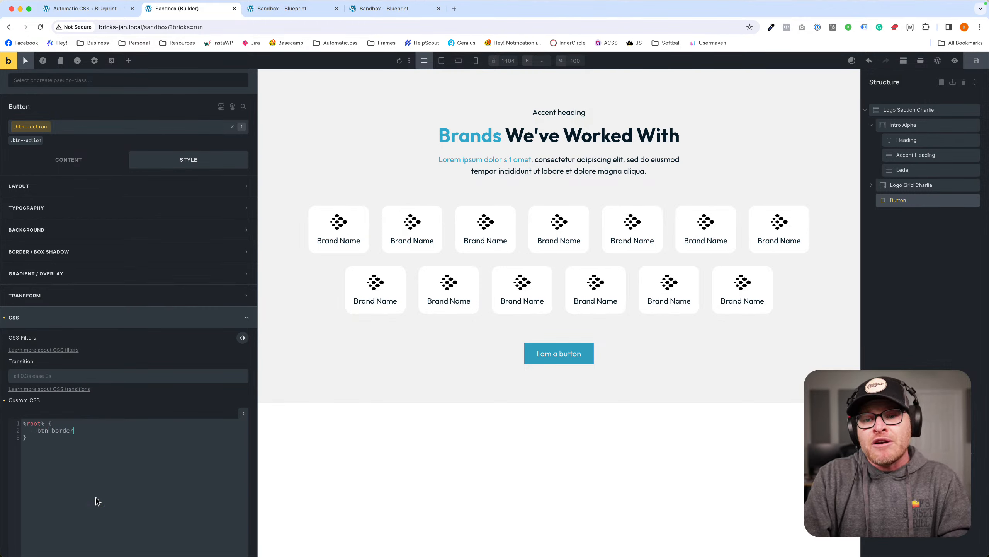
{"action": "left_click", "coordinate": [98, 501]}
{"action": "type", "text": "us: 5"}
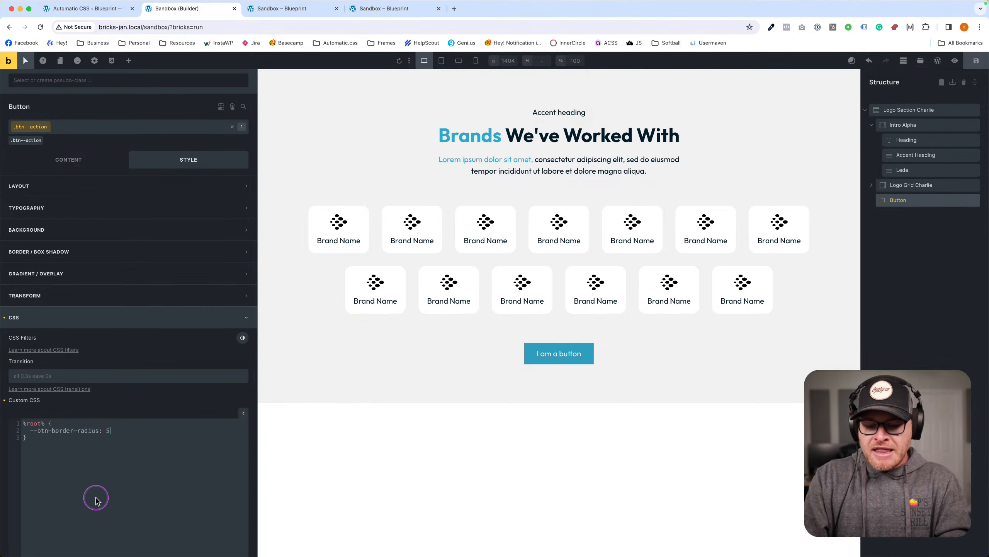
{"action": "type", "text": "0vw"}
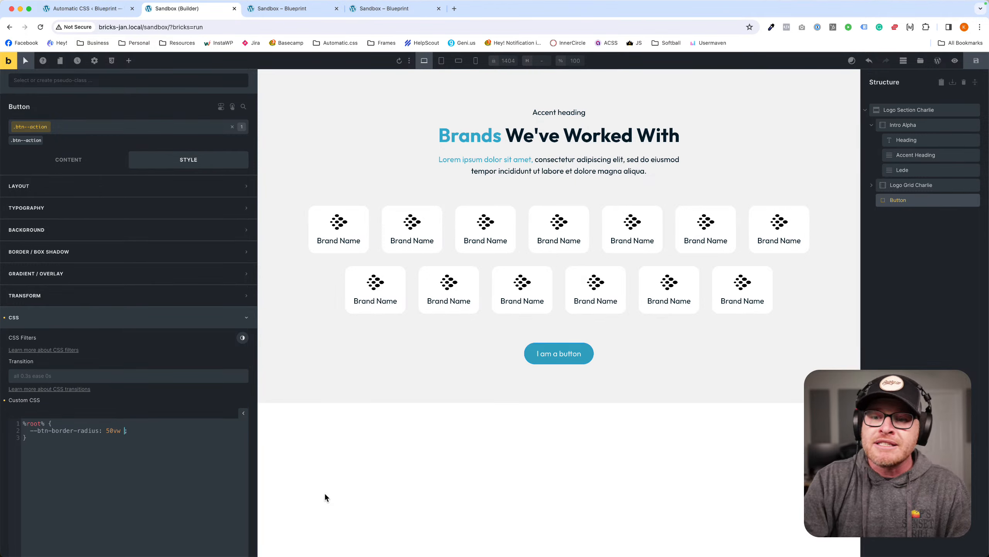
{"action": "type", "text": "0 0"}
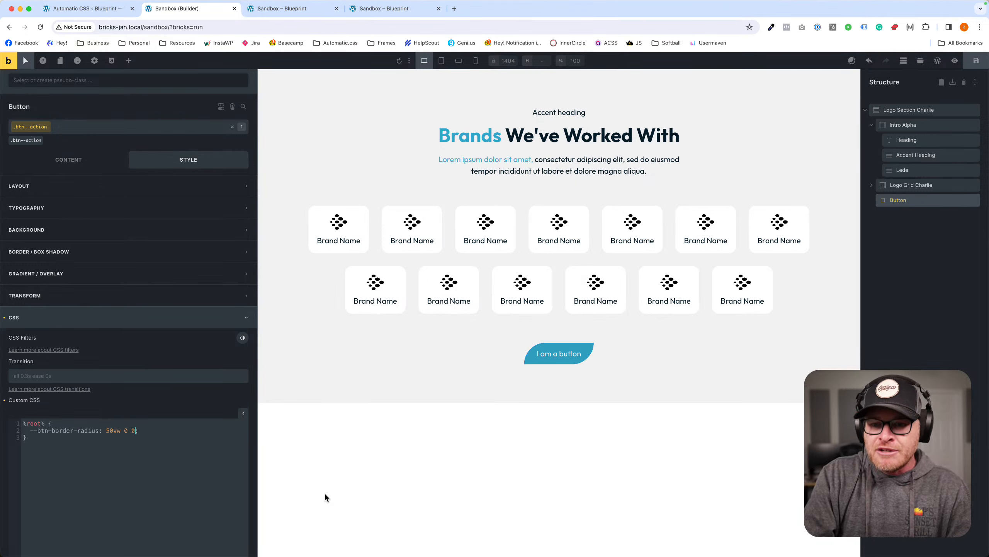
{"action": "type", "text": " 0"}
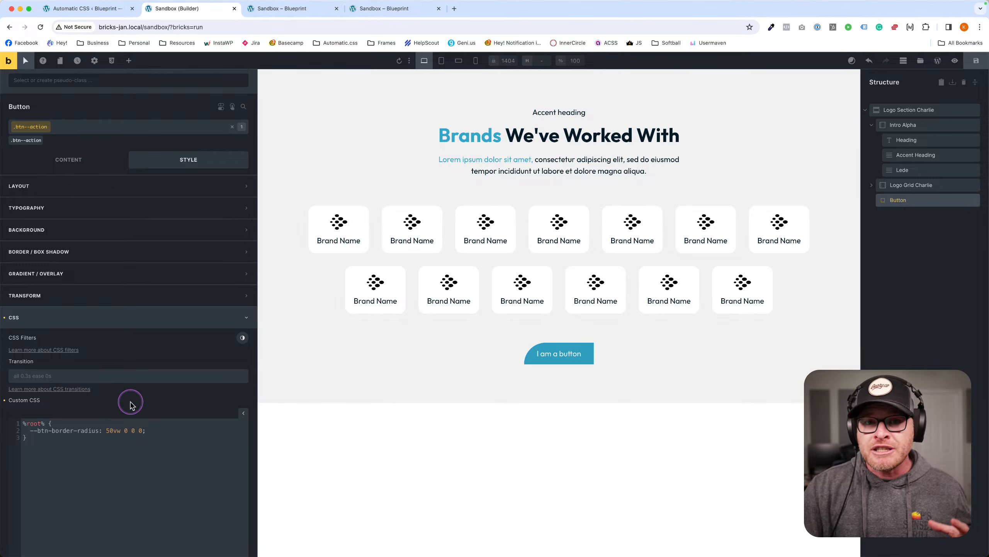
{"action": "left_click_drag", "start_coordinate": [156, 431], "coordinate": [28, 431]}
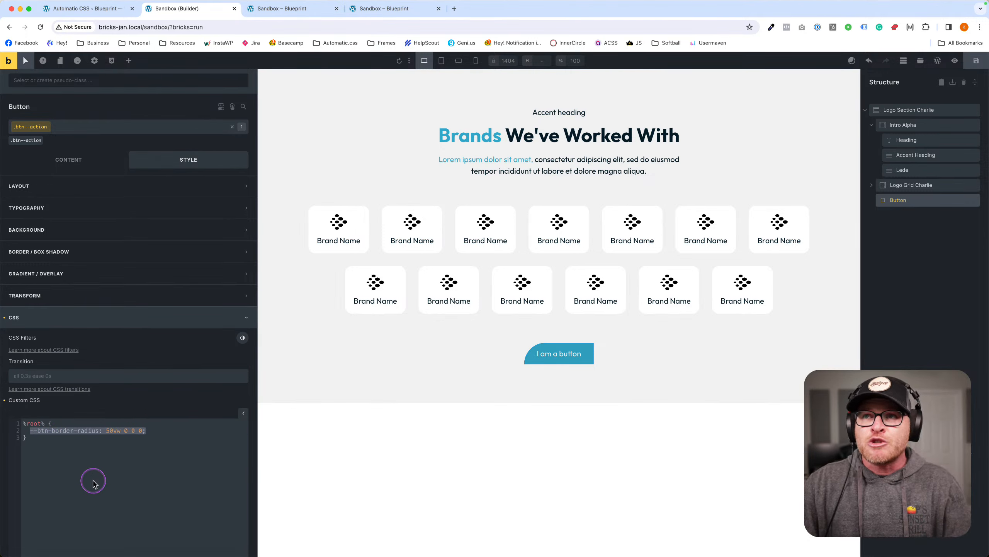
{"action": "key", "text": "super+t"}
Search automaticcss.com/docs for 'button variables' and open the Button Variables doc.
{"action": "type", "text": "automaticcss.com/das"}
{"action": "key", "text": "BackSpace"}
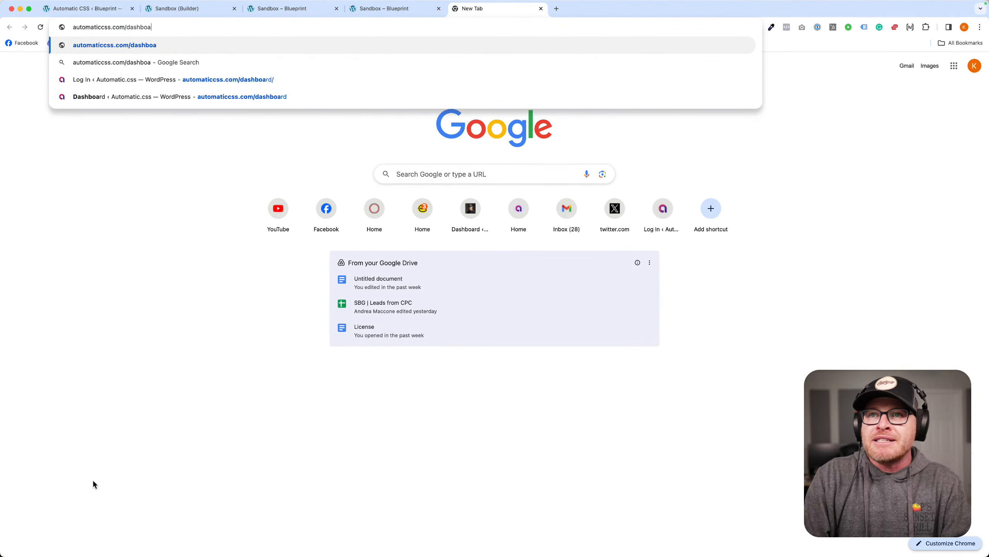
{"action": "key", "text": "BackSpace"}
{"action": "key", "text": "BackSpace"}
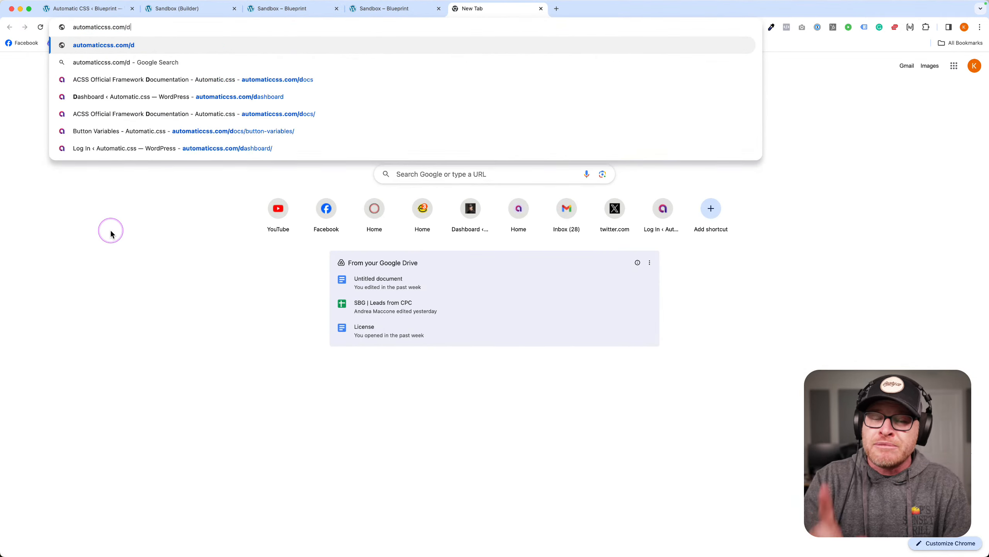
{"action": "type", "text": "ocs"}
{"action": "key", "text": "Return"}
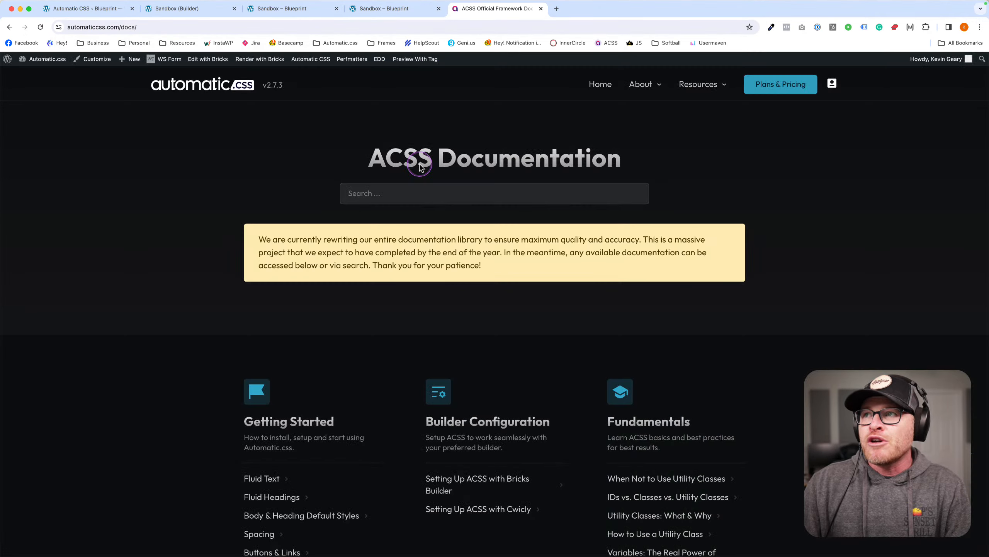
{"action": "left_click", "coordinate": [423, 195]}
{"action": "type", "text": "button"}
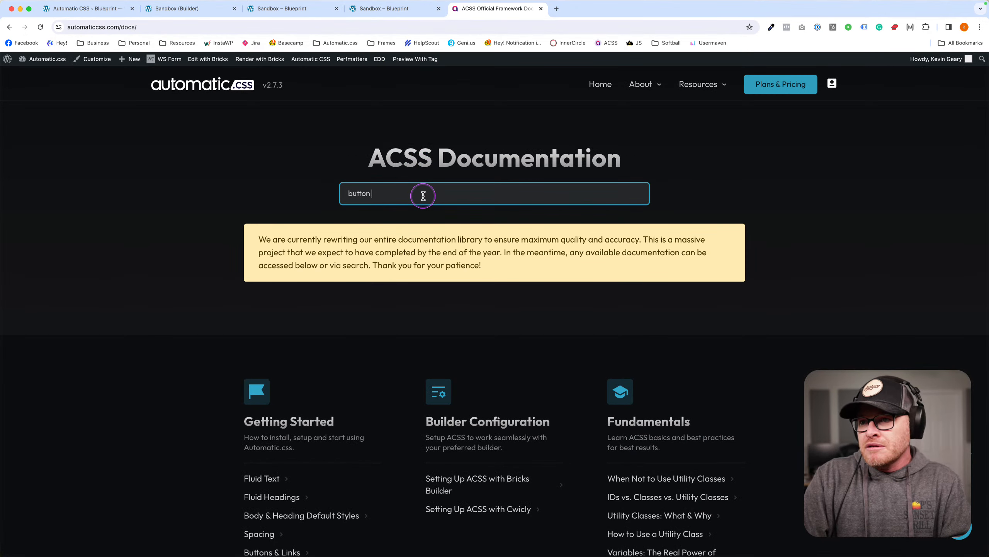
{"action": "type", "text": " variables"}
{"action": "key", "text": "Return"}
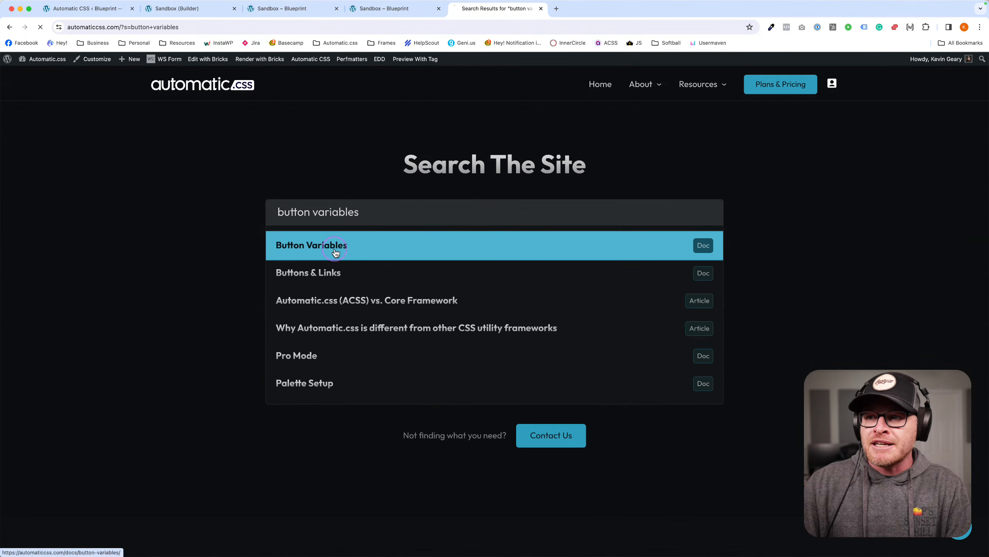
{"action": "left_click", "coordinate": [336, 252]}
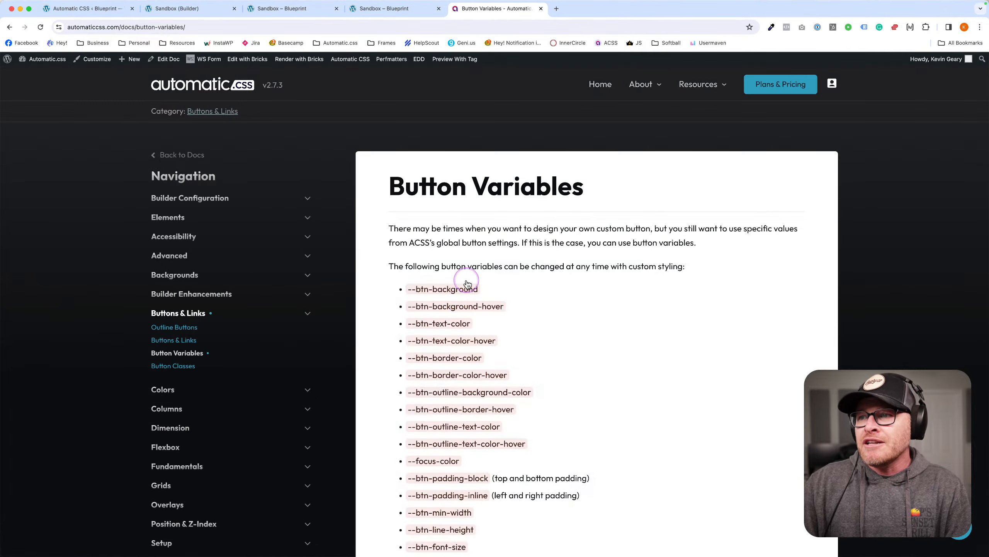
Read through the list of --btn variables, then return to the Bricks builder page.
{"action": "scroll", "coordinate": [463, 280], "scroll_direction": "down", "scroll_amount": 3}
{"action": "left_click_drag", "start_coordinate": [407, 166], "coordinate": [499, 395]}
{"action": "scroll", "coordinate": [489, 219], "scroll_direction": "down", "scroll_amount": 5}
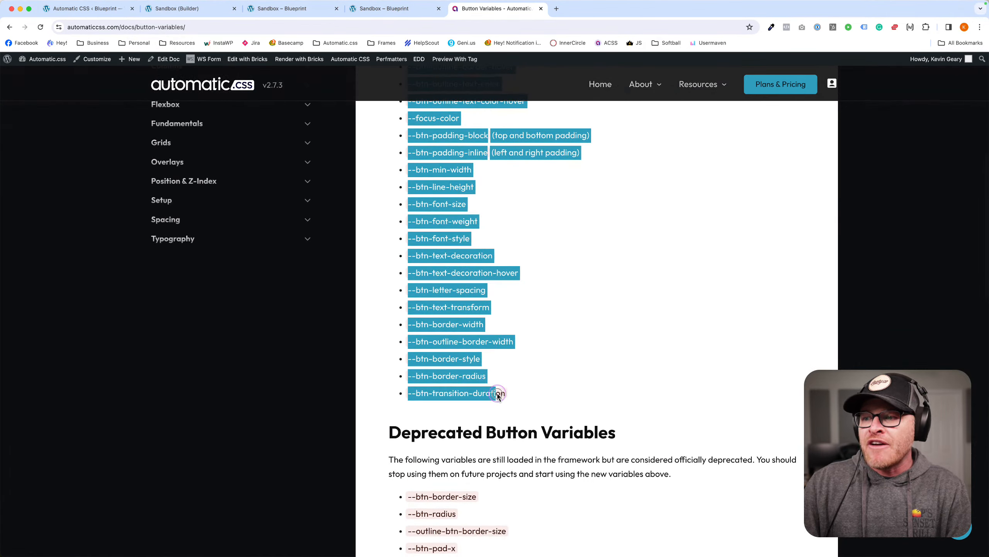
{"action": "left_click", "coordinate": [499, 395]}
{"action": "scroll", "coordinate": [561, 398], "scroll_direction": "up", "scroll_amount": 5}
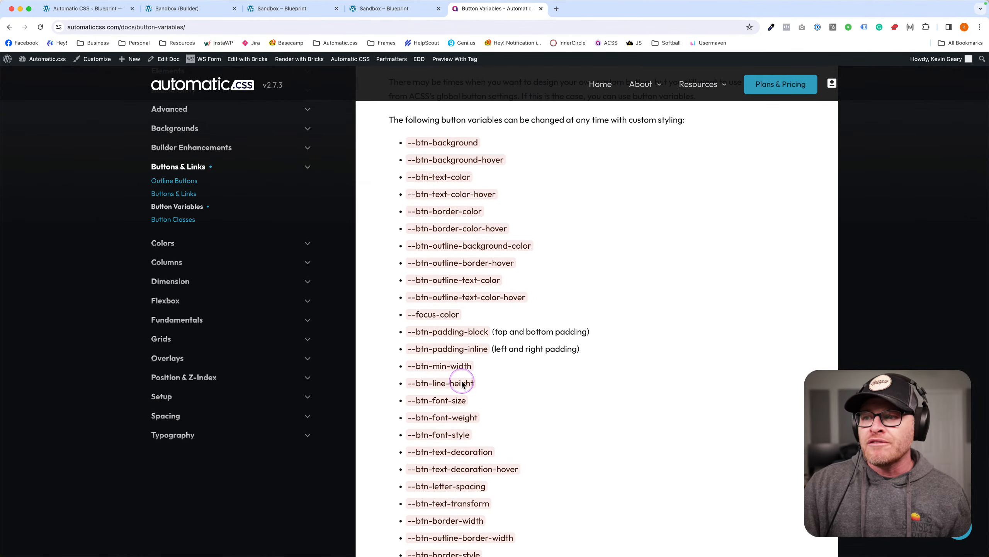
{"action": "left_click", "coordinate": [177, 8]}
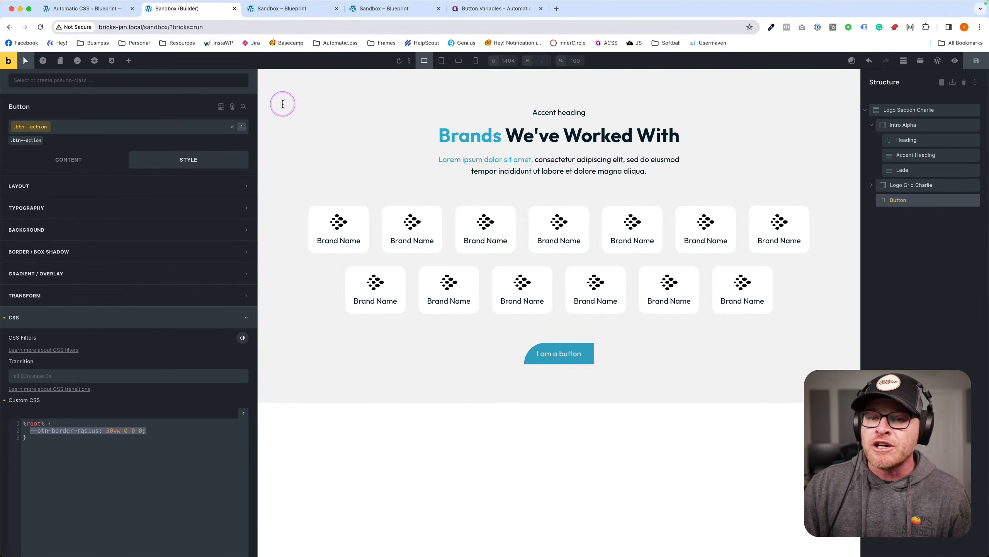
Show Page Settings > General to reveal the carnival-theme body CSS class.
{"action": "left_click", "coordinate": [123, 440]}
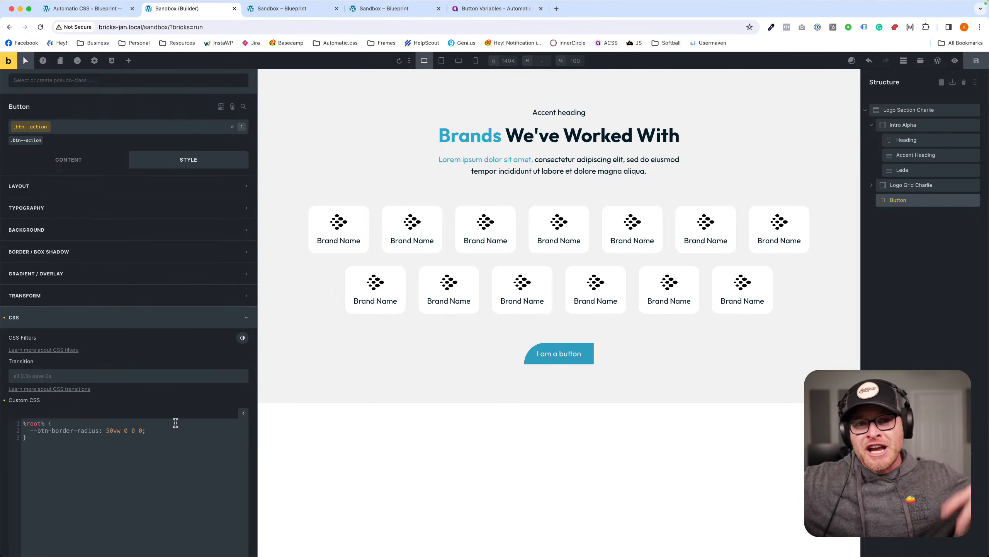
{"action": "left_click", "coordinate": [60, 370]}
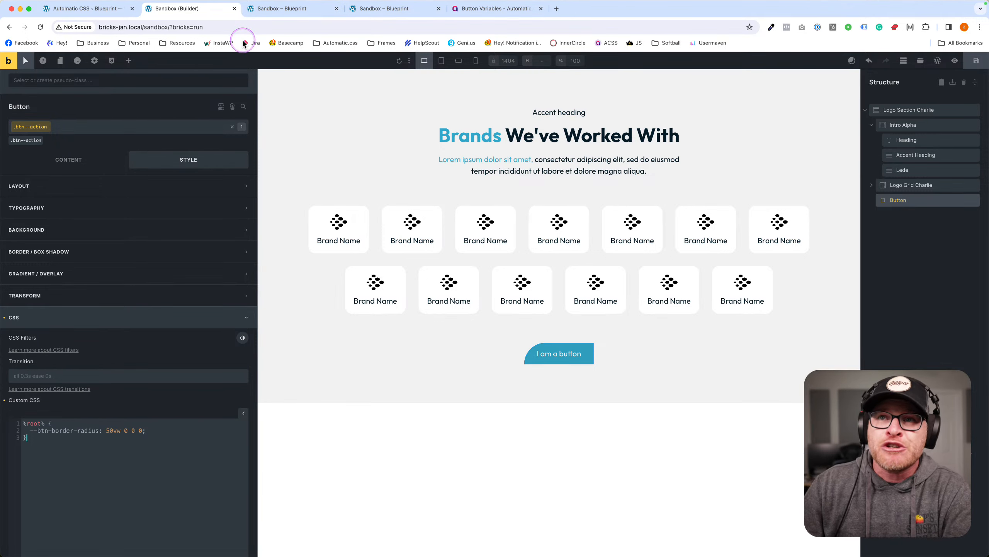
{"action": "left_click", "coordinate": [94, 62]}
{"action": "left_click", "coordinate": [56, 128]}
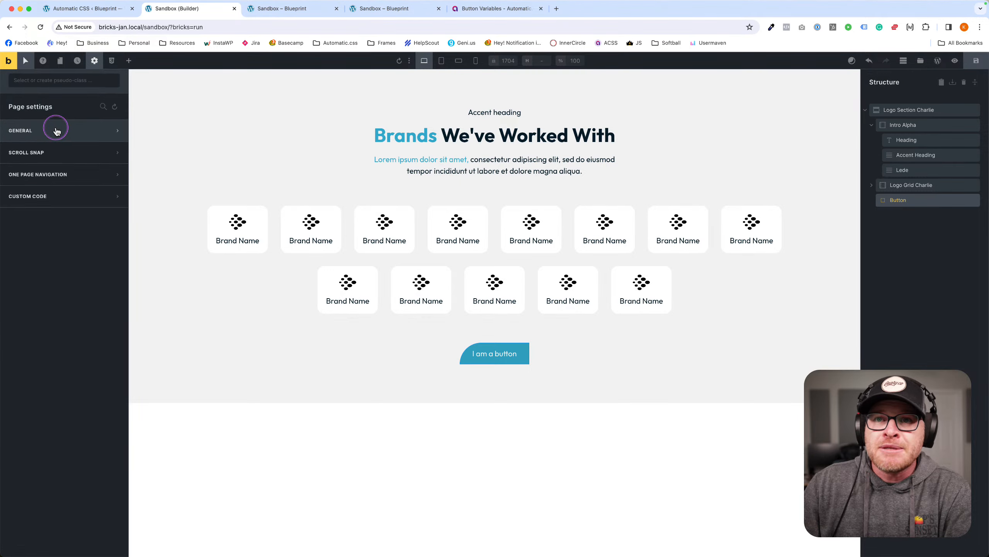
{"action": "left_click", "coordinate": [57, 131]}
{"action": "left_click", "coordinate": [93, 151]}
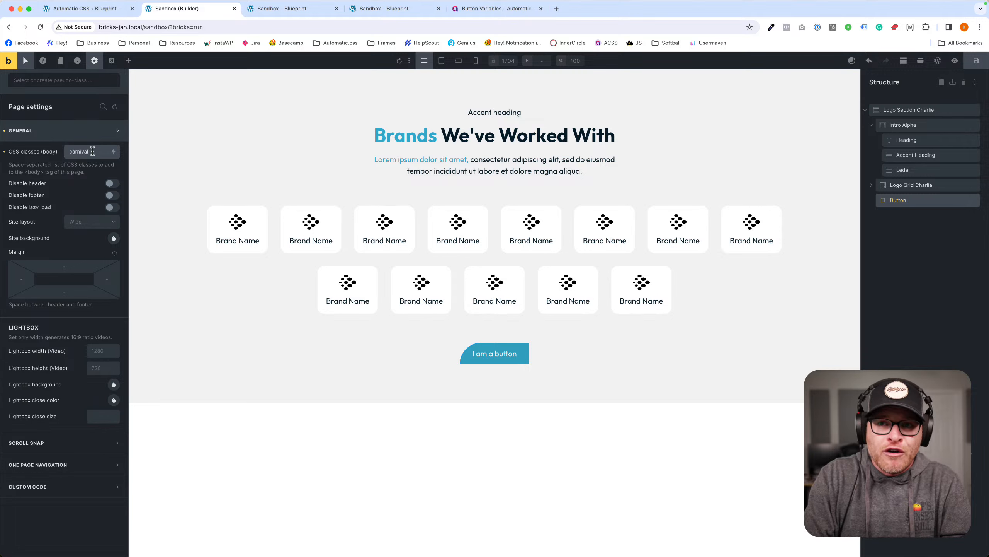
Save the page with Ctrl+S.
{"action": "left_click", "coordinate": [521, 96]}
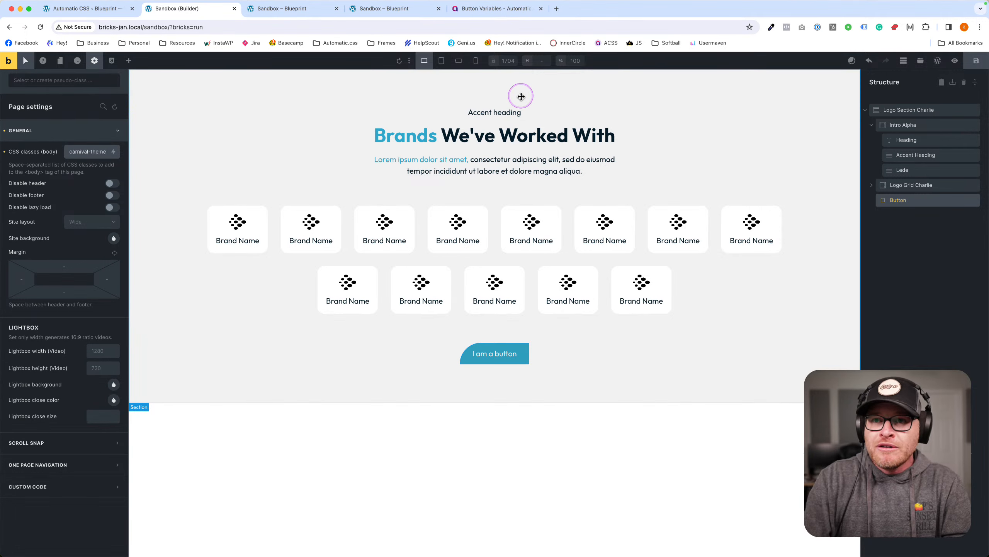
{"action": "key", "text": "ctrl+s"}
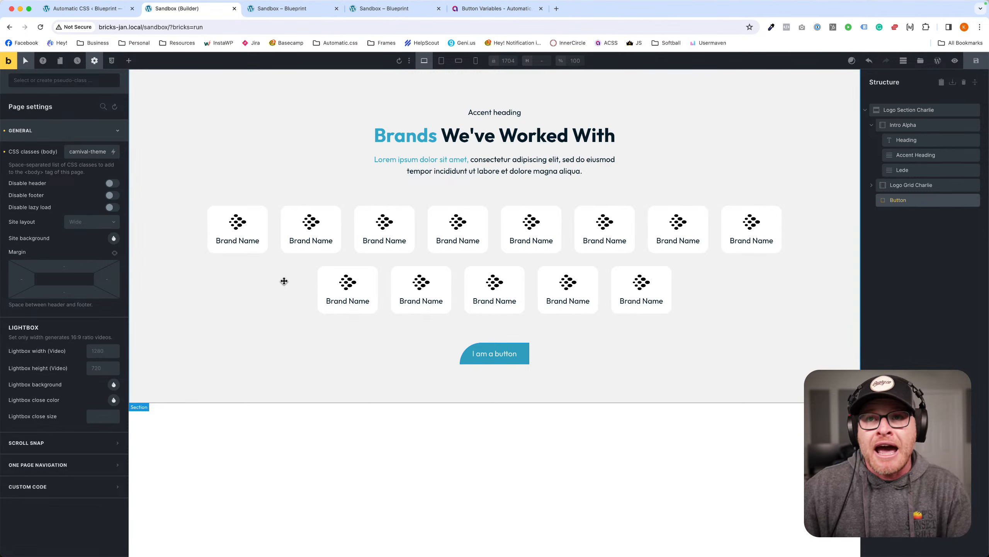
{"action": "left_click", "coordinate": [276, 18]}
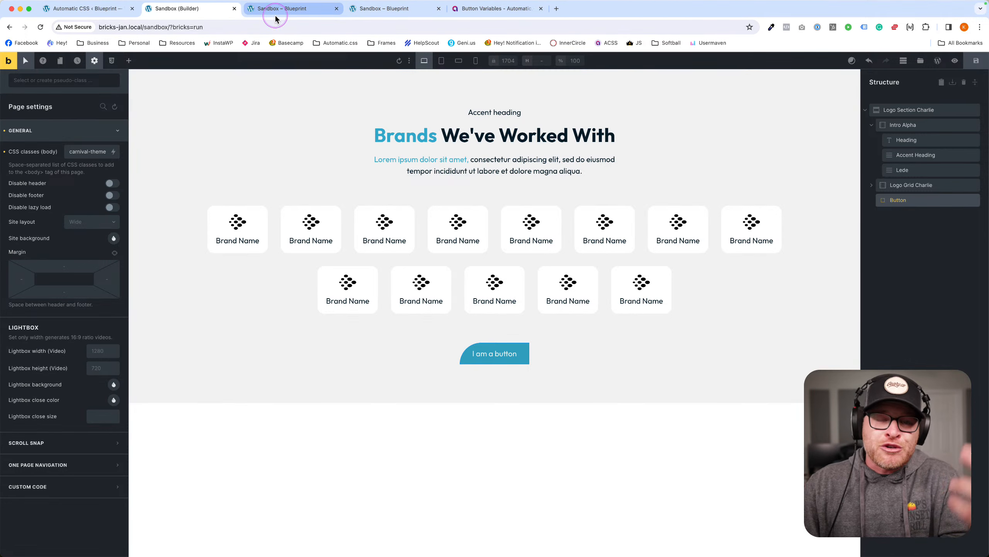
Look over the ACSS Button Variables documentation list, then return to the builder.
{"action": "left_click", "coordinate": [487, 8]}
{"action": "triple_click", "coordinate": [471, 151]}
{"action": "left_click_drag", "start_coordinate": [471, 154], "coordinate": [471, 349]}
{"action": "scroll", "coordinate": [482, 354], "scroll_direction": "down", "scroll_amount": 2}
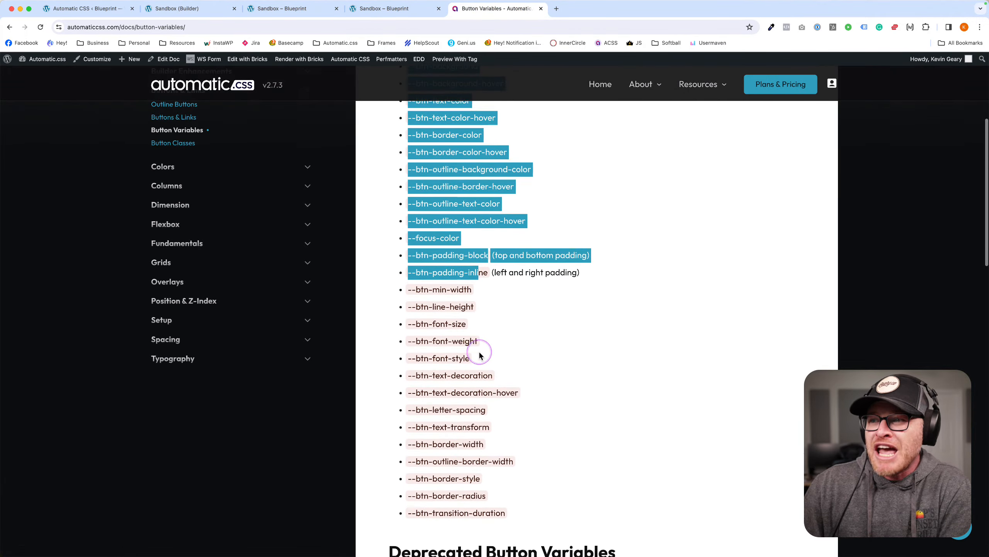
{"action": "left_click", "coordinate": [542, 436]}
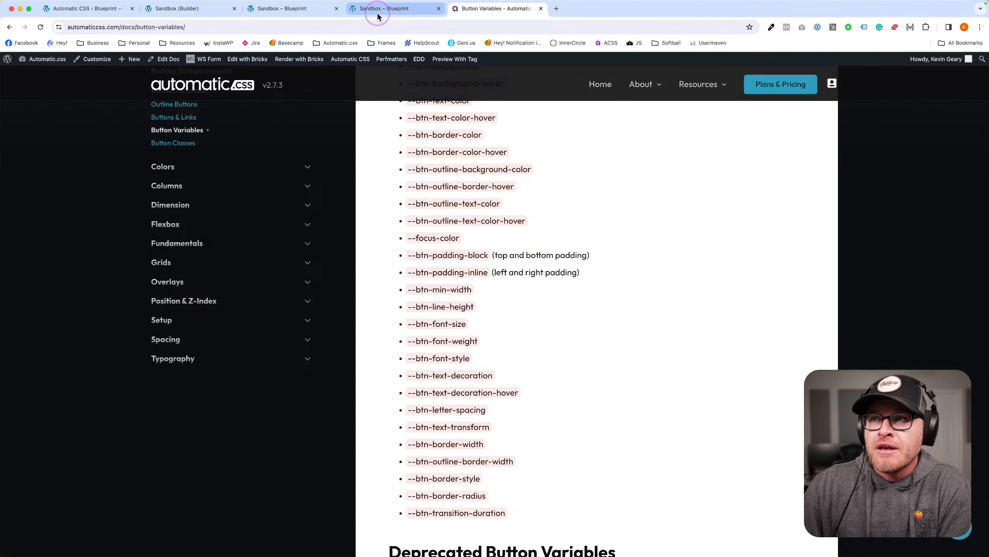
{"action": "left_click", "coordinate": [390, 8]}
{"action": "left_click", "coordinate": [187, 8]}
{"action": "left_click", "coordinate": [96, 14]}
{"action": "left_click", "coordinate": [191, 10]}
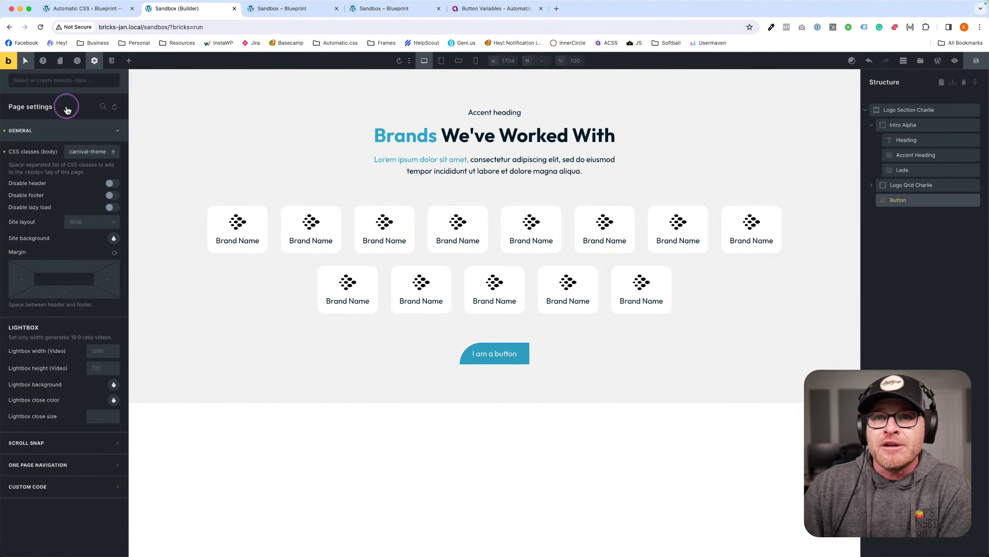
On the I am a button element's .btn--action class, delete the border-radius custom CSS.
{"action": "left_click", "coordinate": [94, 61]}
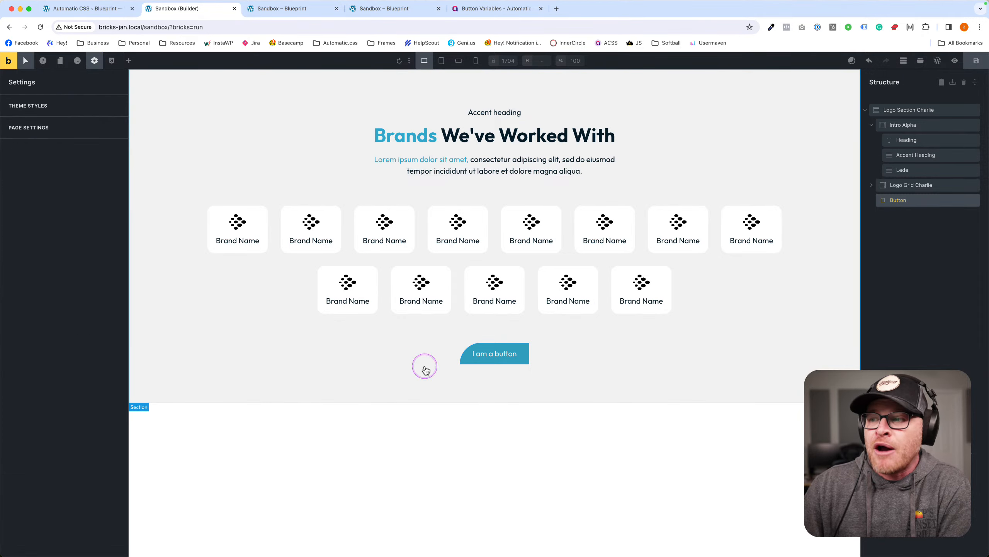
{"action": "left_click", "coordinate": [495, 353]}
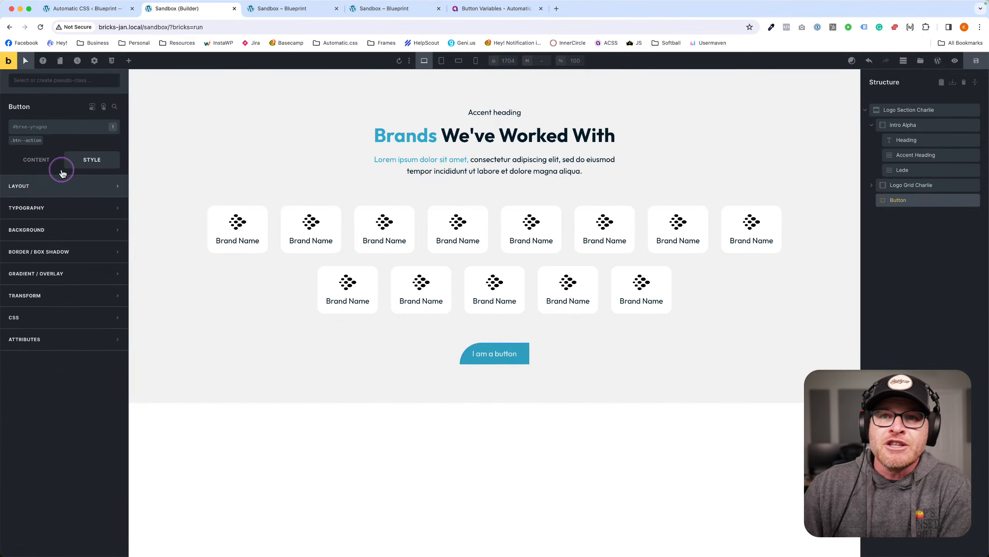
{"action": "left_click", "coordinate": [25, 141]}
{"action": "left_click", "coordinate": [54, 317]}
{"action": "left_click", "coordinate": [92, 448]}
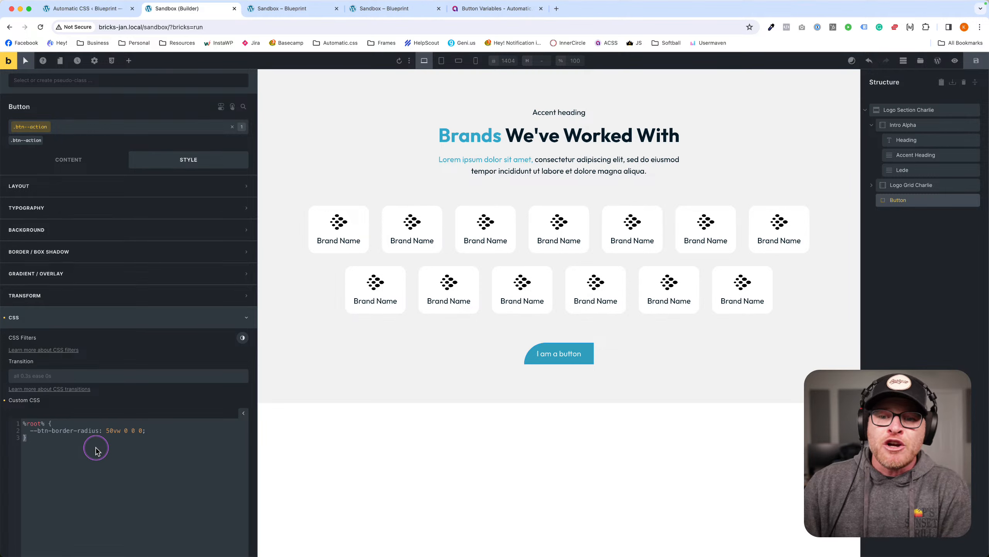
{"action": "key", "text": "ctrl+a"}
{"action": "key", "text": "BackSpace"}
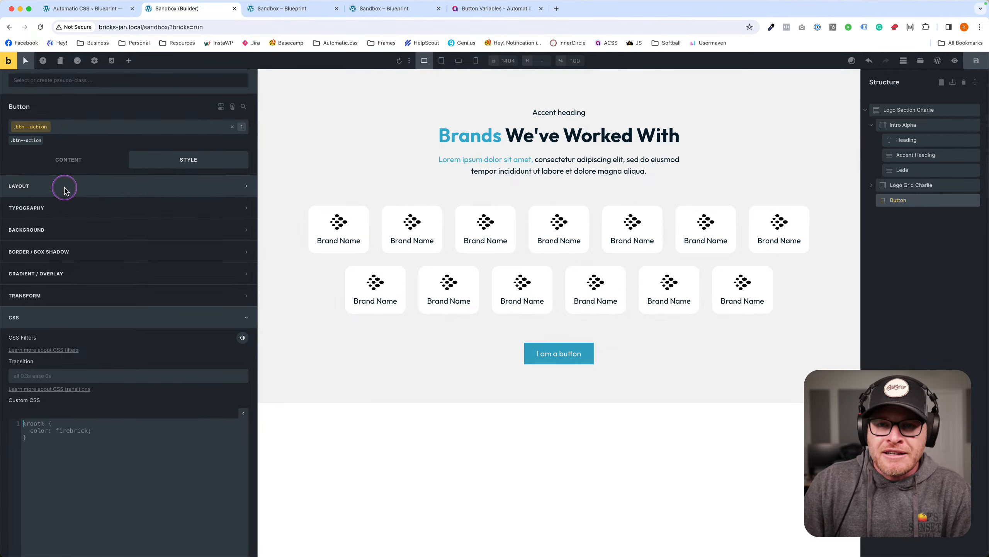
Check the button's border settings, then expand its CSS settings.
{"action": "left_click", "coordinate": [78, 251]}
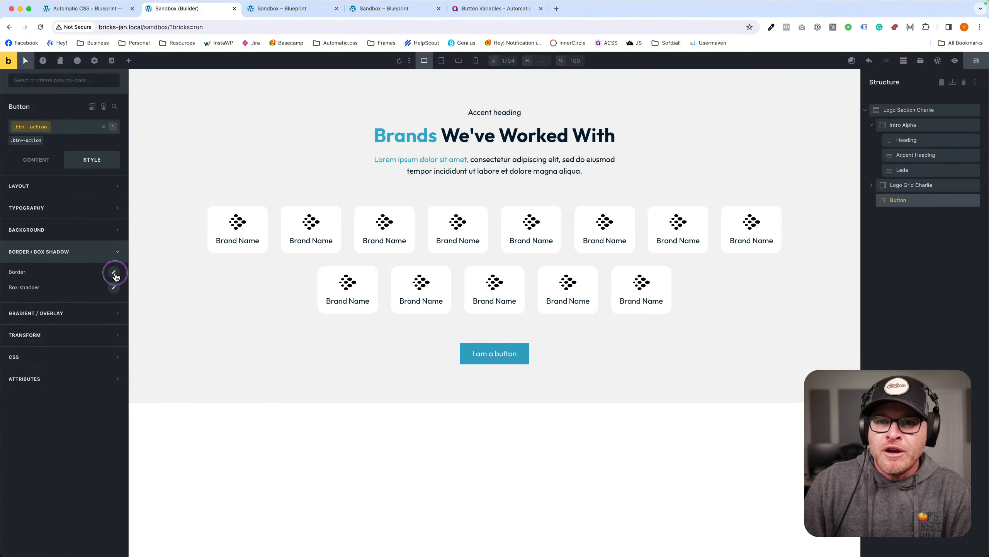
{"action": "left_click", "coordinate": [114, 272]}
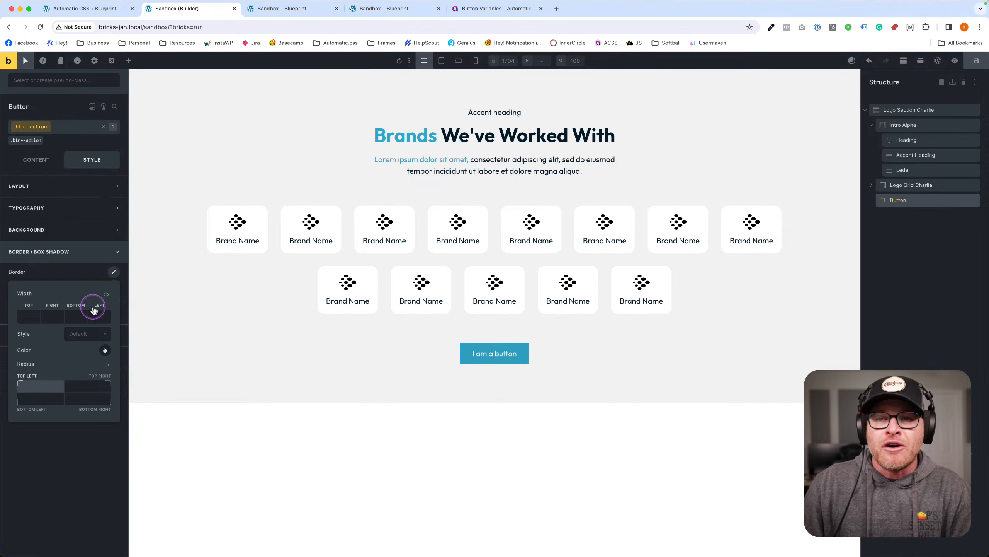
{"action": "left_click", "coordinate": [83, 479]}
{"action": "left_click", "coordinate": [70, 355]}
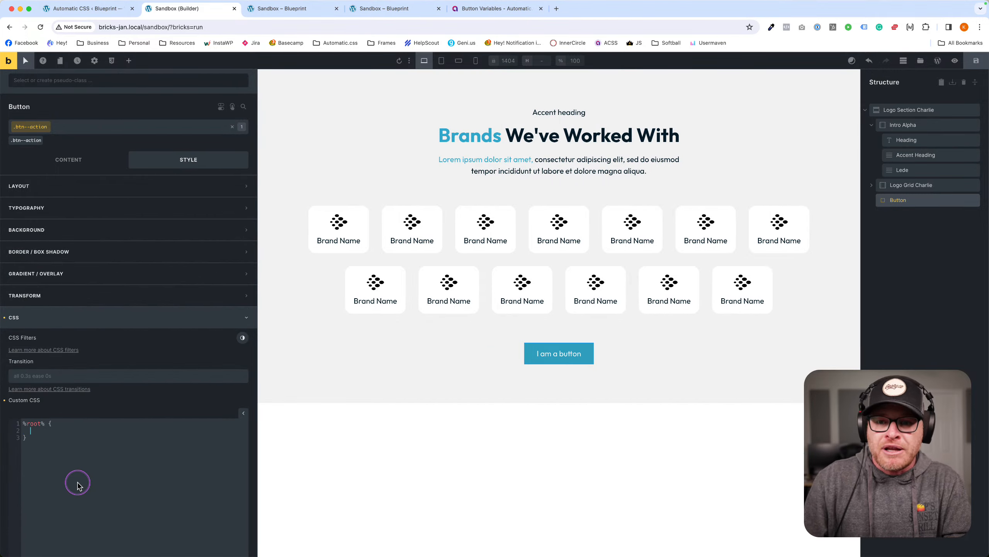
Consult the button variables list again before going back to the builder.
{"action": "left_click", "coordinate": [310, 13]}
{"action": "left_click", "coordinate": [485, 12]}
{"action": "scroll", "coordinate": [459, 226], "scroll_direction": "down", "scroll_amount": 1}
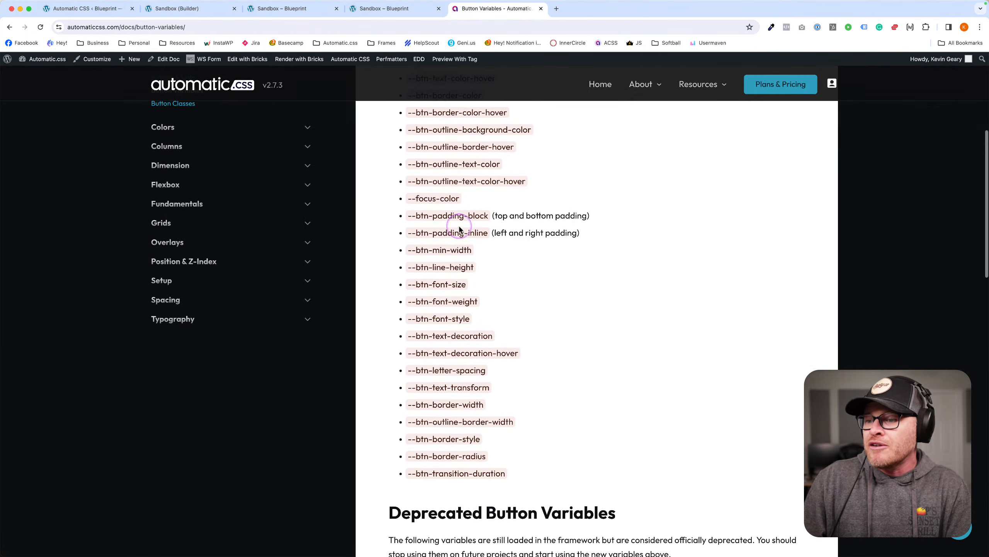
{"action": "left_click_drag", "start_coordinate": [521, 479], "coordinate": [403, 221]}
{"action": "scroll", "coordinate": [431, 346], "scroll_direction": "up", "scroll_amount": 7}
{"action": "left_click", "coordinate": [390, 9]}
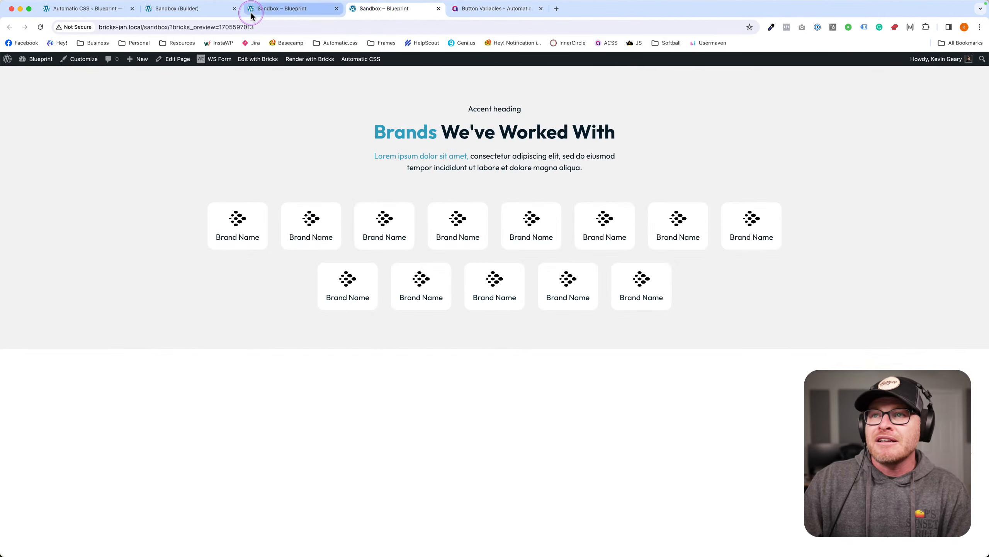
{"action": "left_click", "coordinate": [267, 13]}
{"action": "left_click", "coordinate": [94, 12]}
{"action": "left_click", "coordinate": [157, 11]}
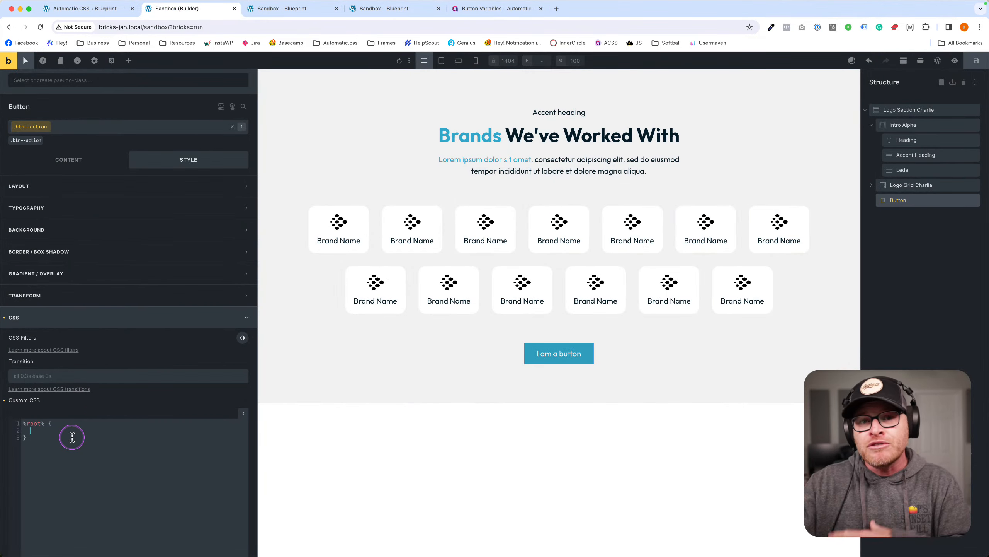
Clear the remaining custom CSS and save the page.
{"action": "key", "text": "super+a"}
{"action": "key", "text": "BackSpace"}
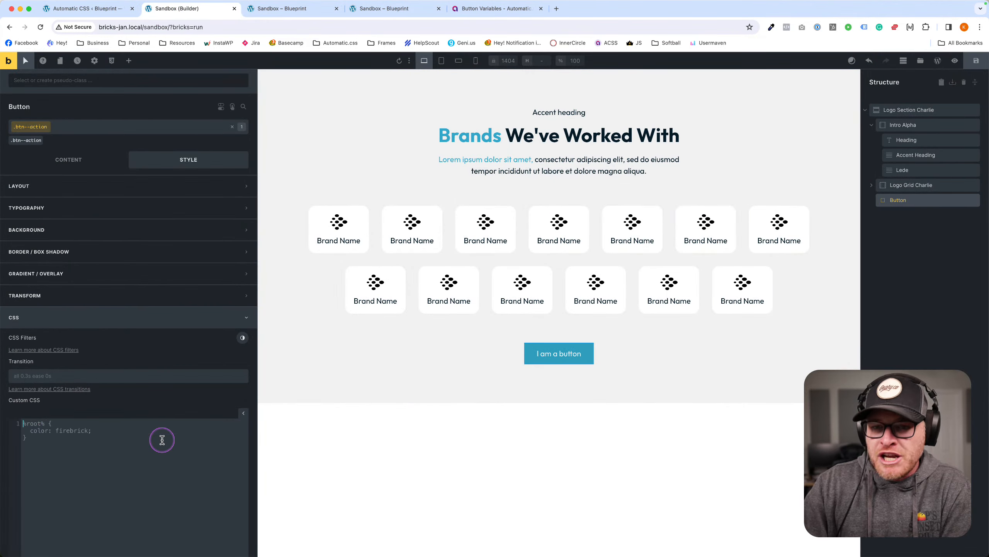
{"action": "left_click", "coordinate": [977, 61]}
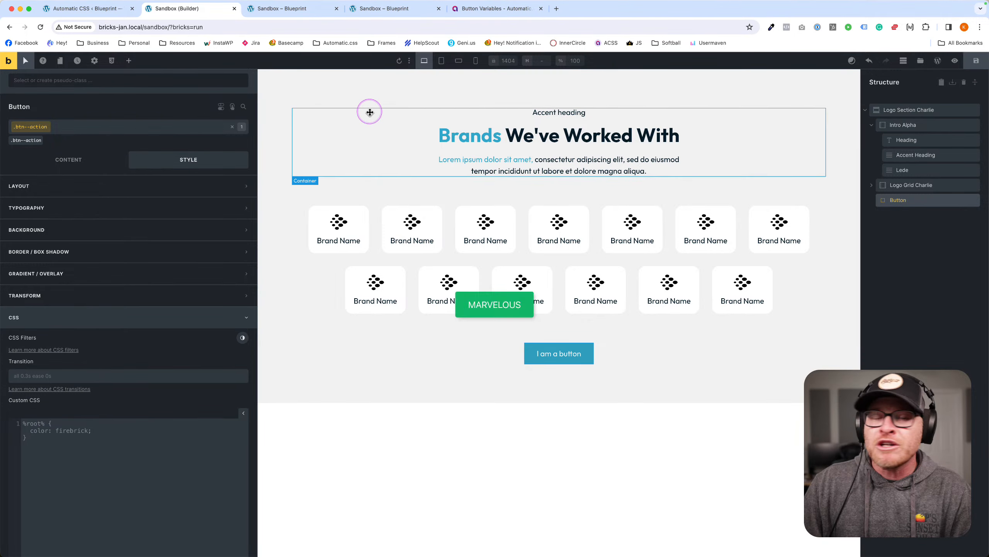
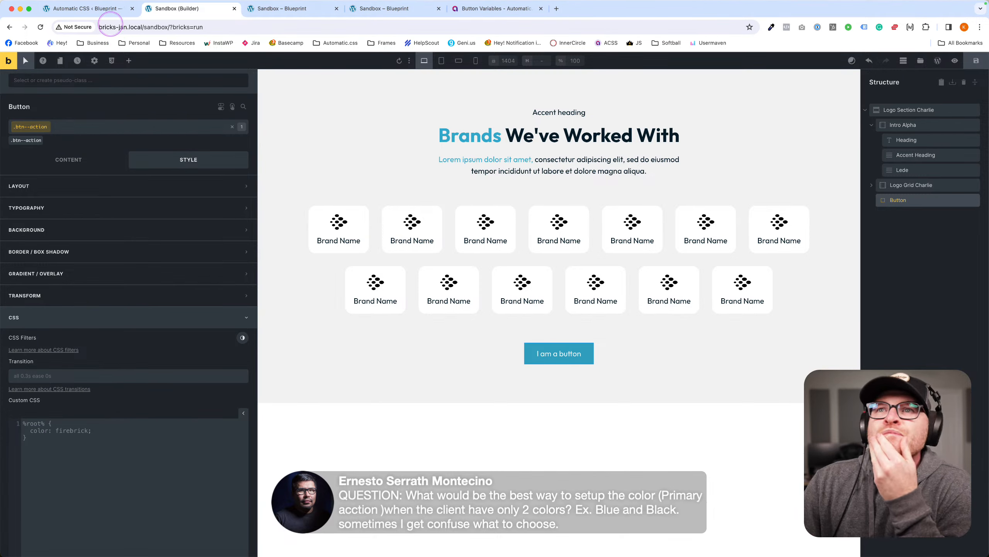
Switch to the Automatic CSS settings page showing the Buttons & Links options.
{"action": "left_click", "coordinate": [109, 9]}
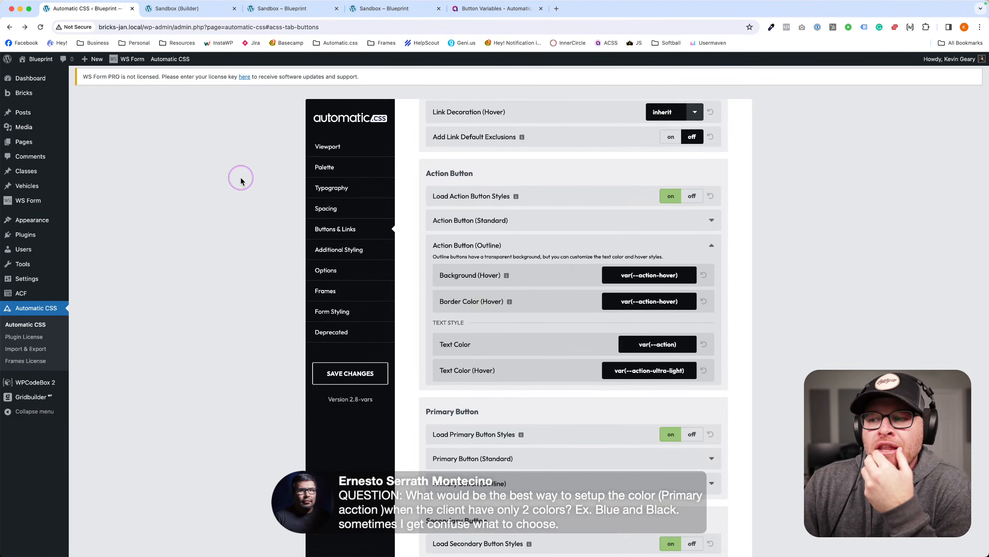
Show the Spacing settings down to the Section Spacing multipliers and Contextual Spacing gap variables.
{"action": "left_click", "coordinate": [345, 199]}
{"action": "scroll", "coordinate": [455, 218], "scroll_direction": "down", "scroll_amount": 3}
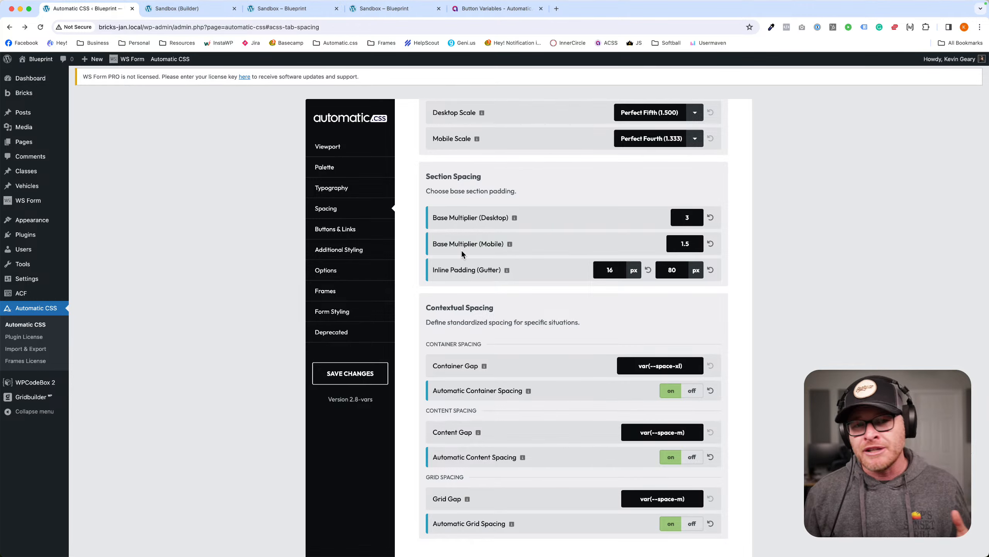
{"action": "scroll", "coordinate": [485, 310], "scroll_direction": "down", "scroll_amount": 1}
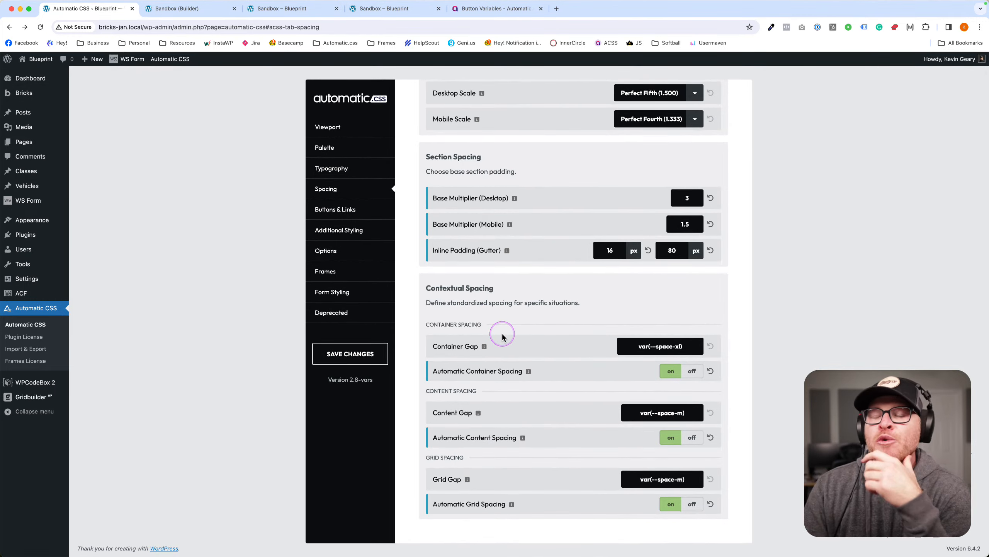
{"action": "left_click", "coordinate": [502, 335]}
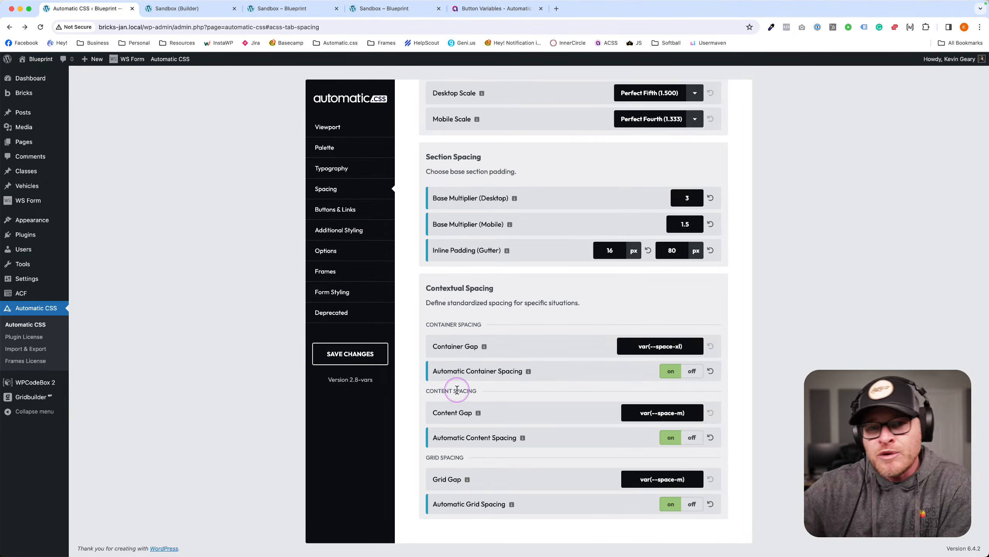
{"action": "left_click", "coordinate": [339, 147]}
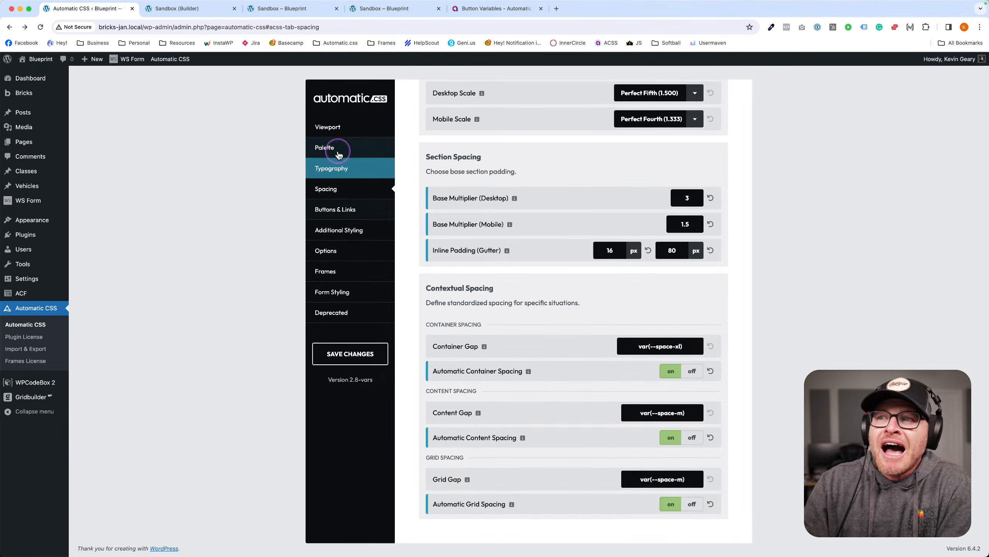
Go back to Spacing and highlight the Container Gap and Content Gap values.
{"action": "scroll", "coordinate": [533, 259], "scroll_direction": "down", "scroll_amount": 5}
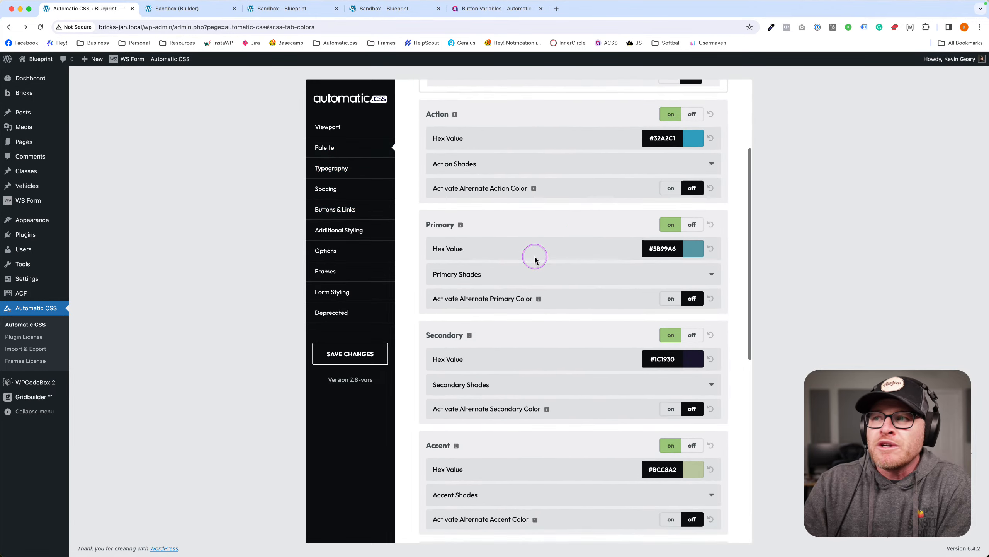
{"action": "scroll", "coordinate": [429, 218], "scroll_direction": "up", "scroll_amount": 5}
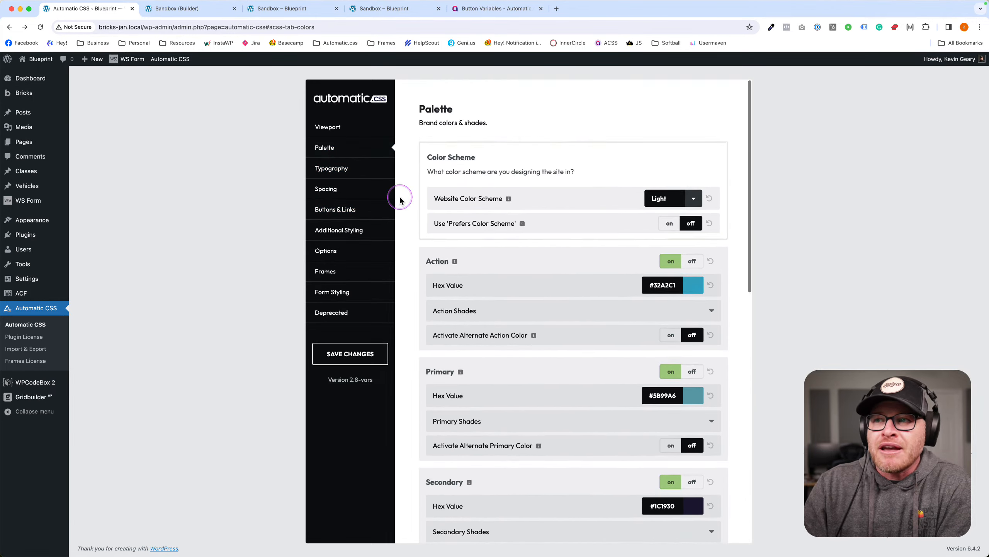
{"action": "left_click", "coordinate": [358, 189]}
{"action": "scroll", "coordinate": [578, 314], "scroll_direction": "down", "scroll_amount": 2}
{"action": "scroll", "coordinate": [578, 317], "scroll_direction": "down", "scroll_amount": 2}
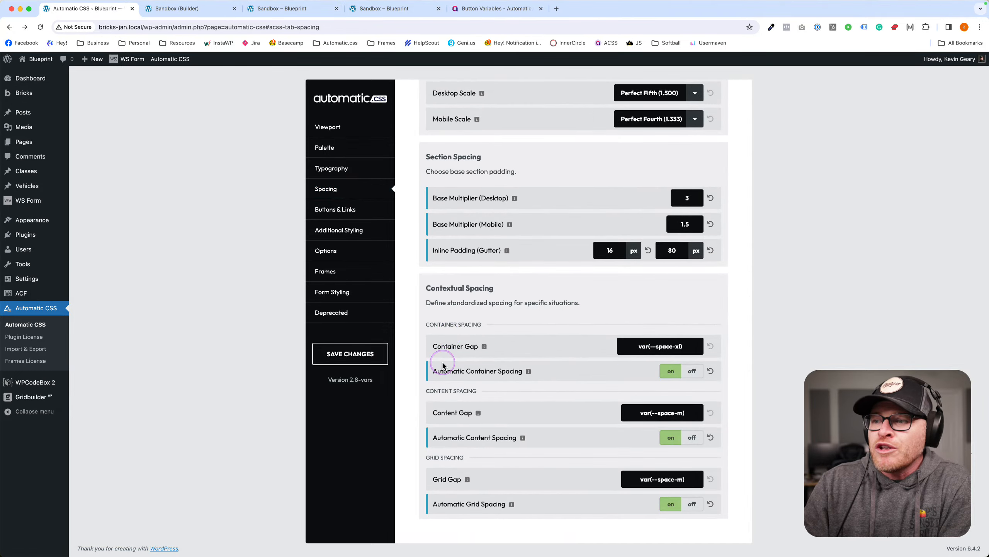
{"action": "left_click_drag", "start_coordinate": [662, 348], "coordinate": [685, 349]}
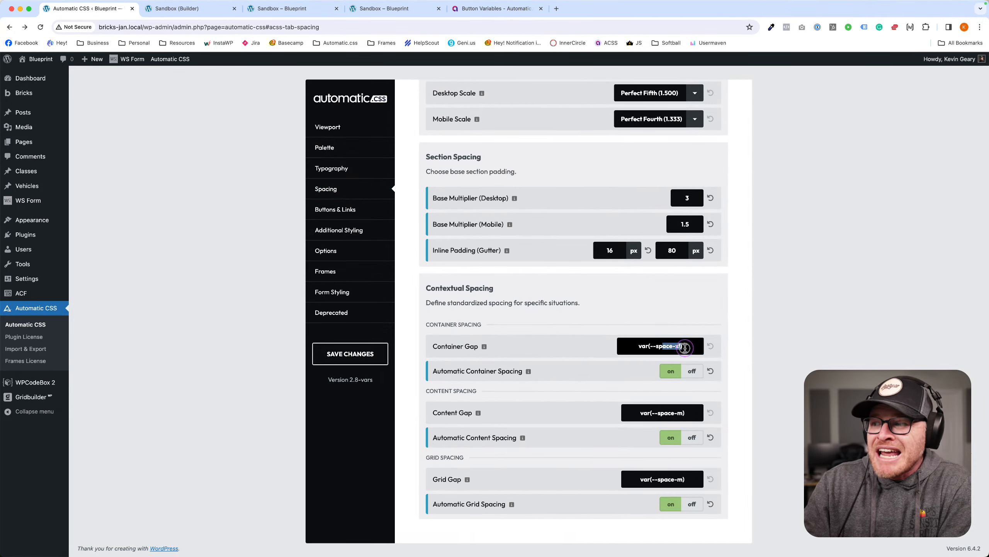
{"action": "left_click_drag", "start_coordinate": [696, 415], "coordinate": [551, 407]}
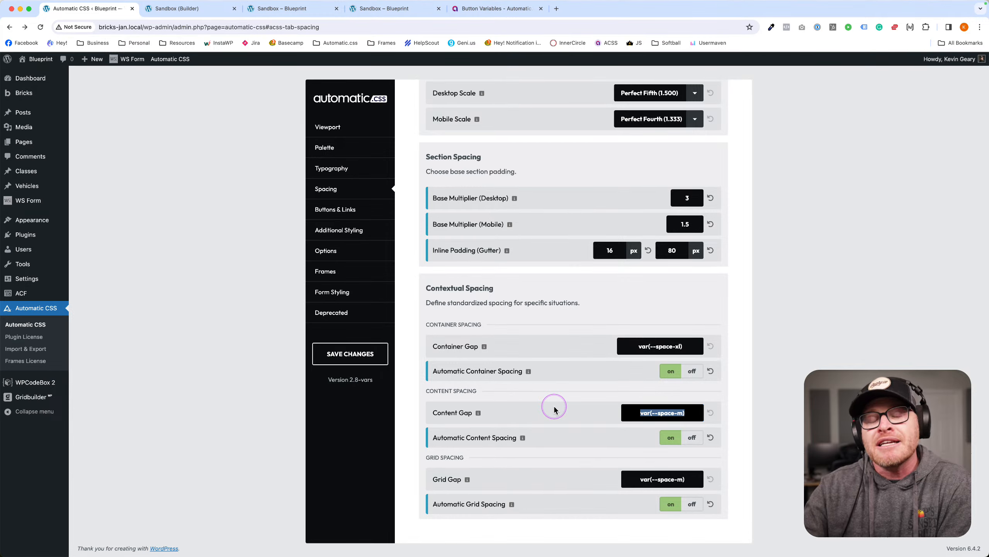
Return to the Palette and review the Action, Primary, Secondary and Accent colours.
{"action": "left_click", "coordinate": [346, 148]}
{"action": "scroll", "coordinate": [603, 308], "scroll_direction": "down", "scroll_amount": 3}
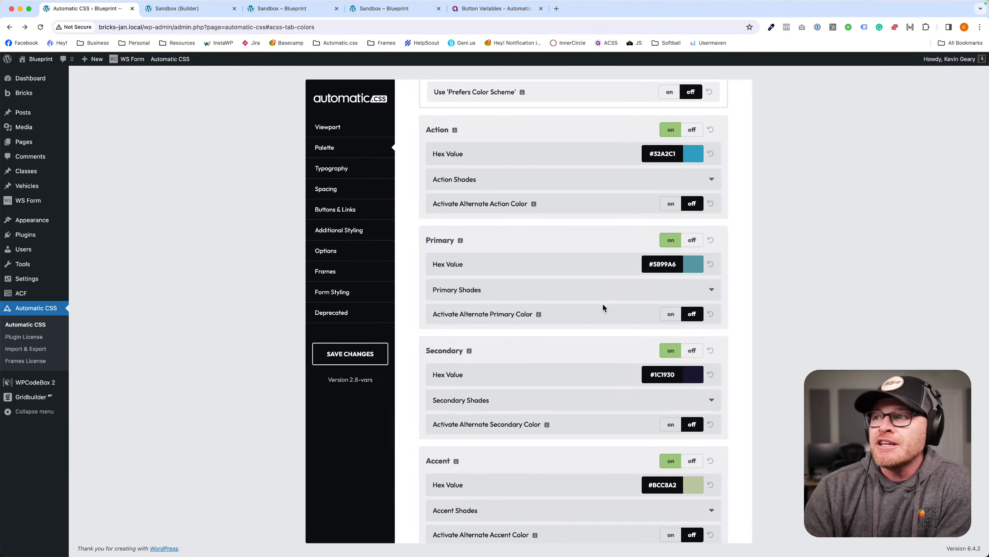
{"action": "scroll", "coordinate": [506, 168], "scroll_direction": "up", "scroll_amount": 1}
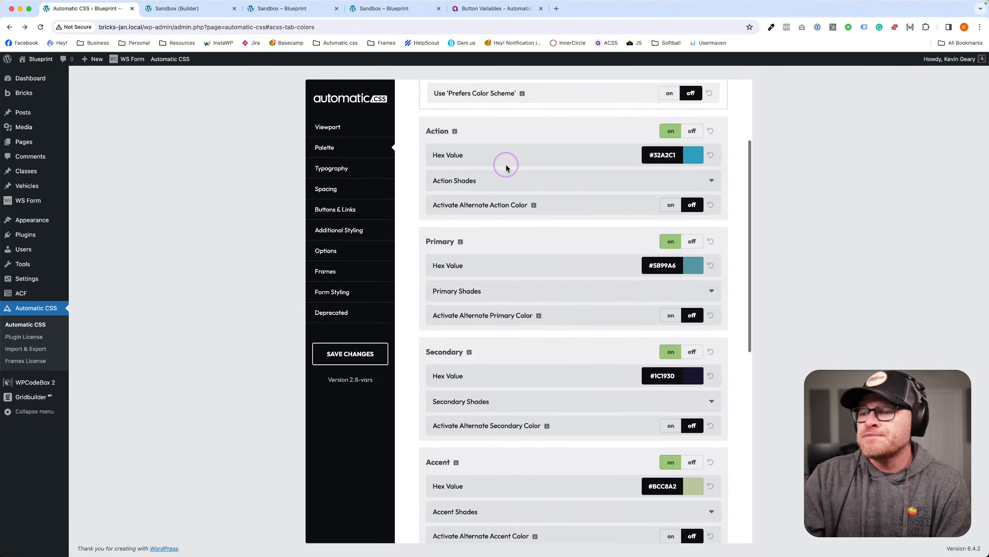
{"action": "scroll", "coordinate": [506, 168], "scroll_direction": "down", "scroll_amount": 2}
{"action": "scroll", "coordinate": [504, 172], "scroll_direction": "up", "scroll_amount": 3}
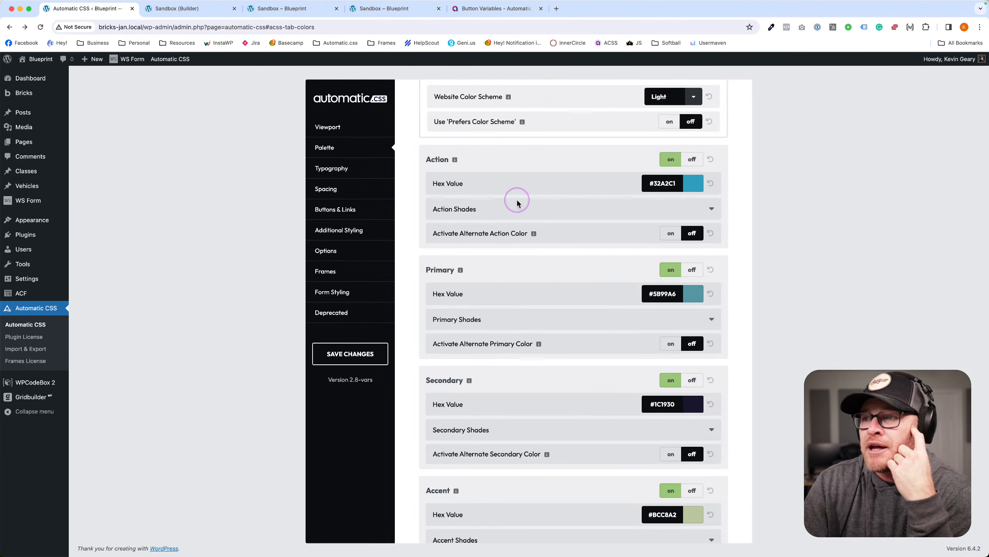
{"action": "scroll", "coordinate": [517, 202], "scroll_direction": "down", "scroll_amount": 2}
{"action": "scroll", "coordinate": [518, 204], "scroll_direction": "up", "scroll_amount": 3}
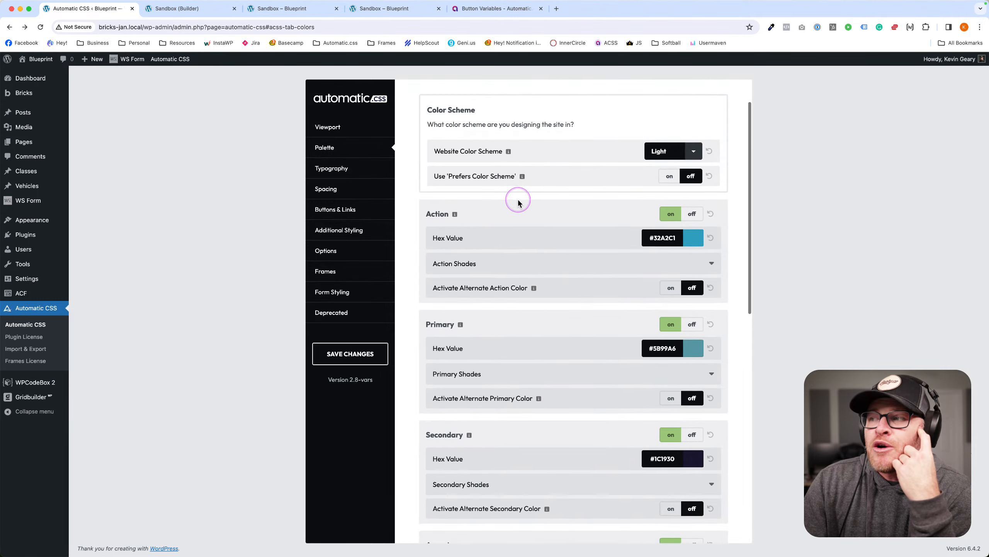
{"action": "scroll", "coordinate": [518, 202], "scroll_direction": "down", "scroll_amount": 2}
{"action": "scroll", "coordinate": [517, 203], "scroll_direction": "down", "scroll_amount": 1}
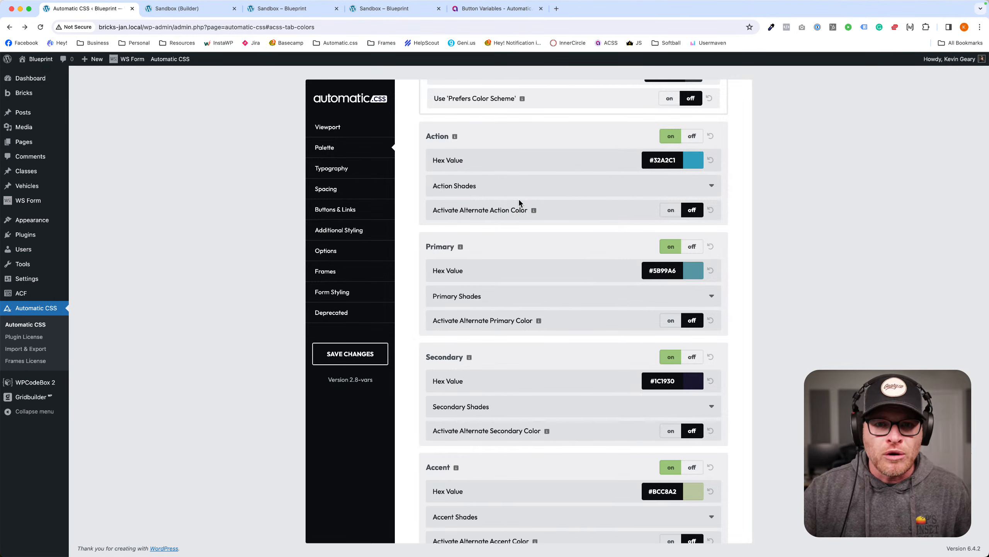
{"action": "left_click", "coordinate": [665, 163]}
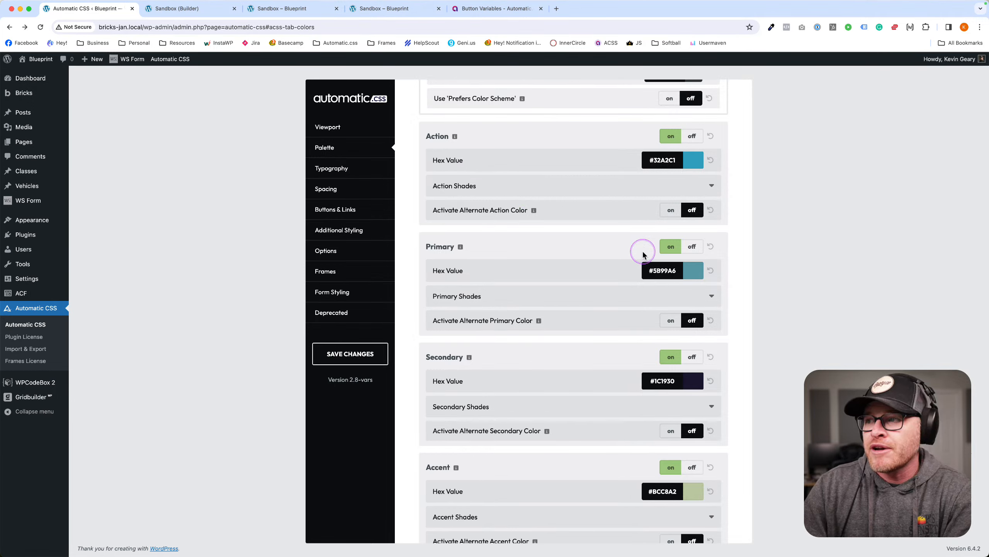
Switch off the Primary, Secondary and Accent colours and save the palette.
{"action": "left_click", "coordinate": [688, 249]}
{"action": "left_click", "coordinate": [690, 281]}
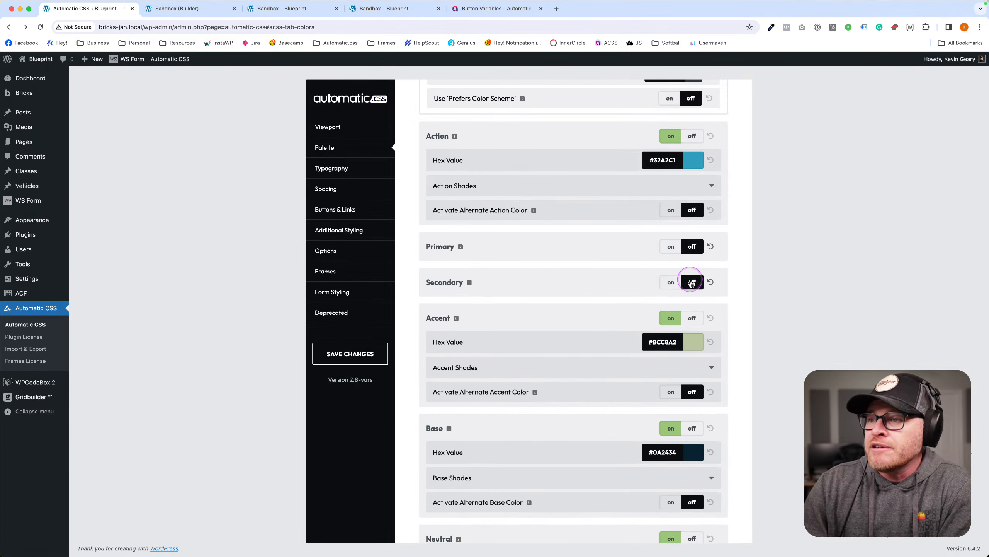
{"action": "scroll", "coordinate": [691, 283], "scroll_direction": "down", "scroll_amount": 2}
{"action": "left_click", "coordinate": [691, 276]}
{"action": "scroll", "coordinate": [691, 275], "scroll_direction": "down", "scroll_amount": 2}
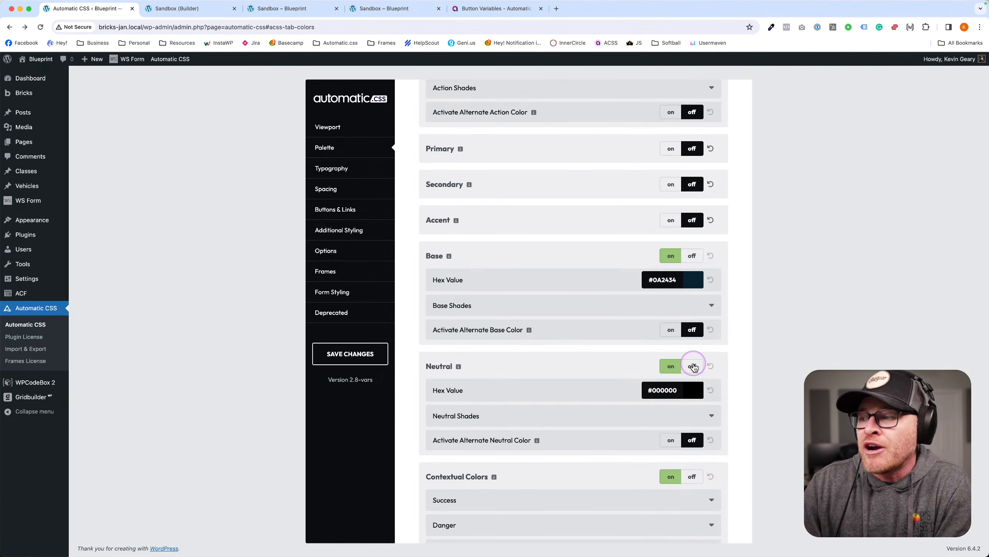
{"action": "left_click", "coordinate": [348, 359]}
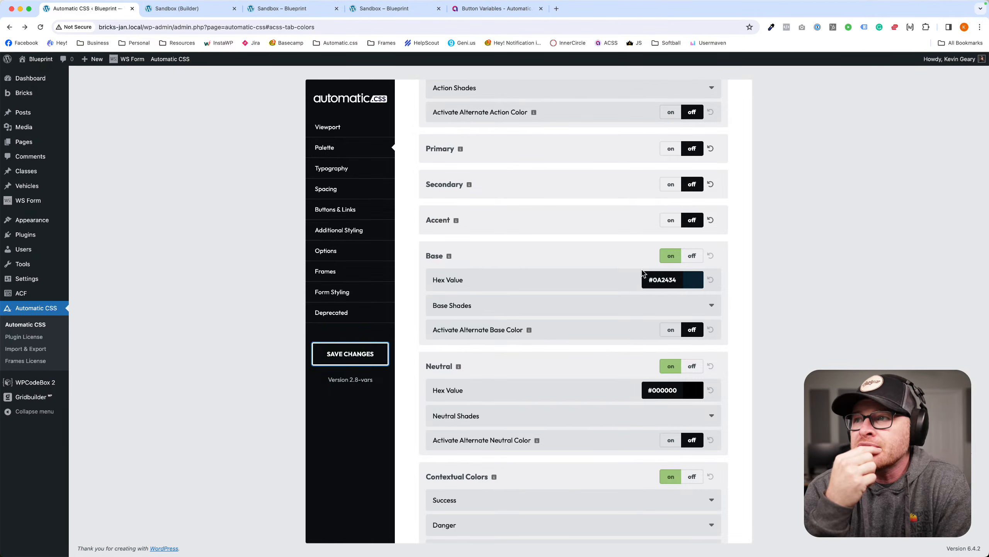
{"action": "left_click", "coordinate": [564, 157]}
{"action": "scroll", "coordinate": [563, 158], "scroll_direction": "up", "scroll_amount": 5}
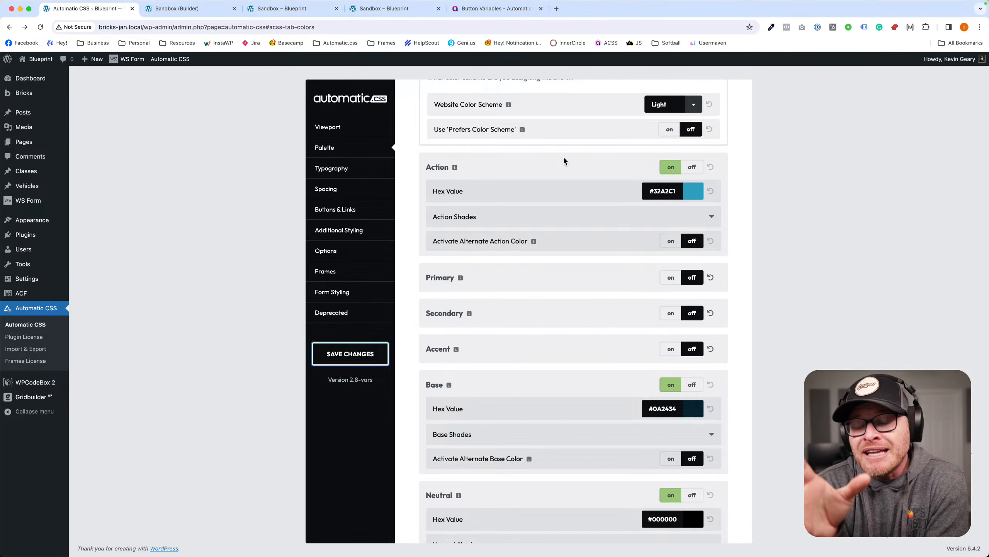
{"action": "left_click", "coordinate": [283, 8]}
{"action": "scroll", "coordinate": [422, 169], "scroll_direction": "down", "scroll_amount": 1}
{"action": "left_click_drag", "start_coordinate": [374, 132], "coordinate": [437, 132]}
{"action": "left_click_drag", "start_coordinate": [437, 133], "coordinate": [352, 126]}
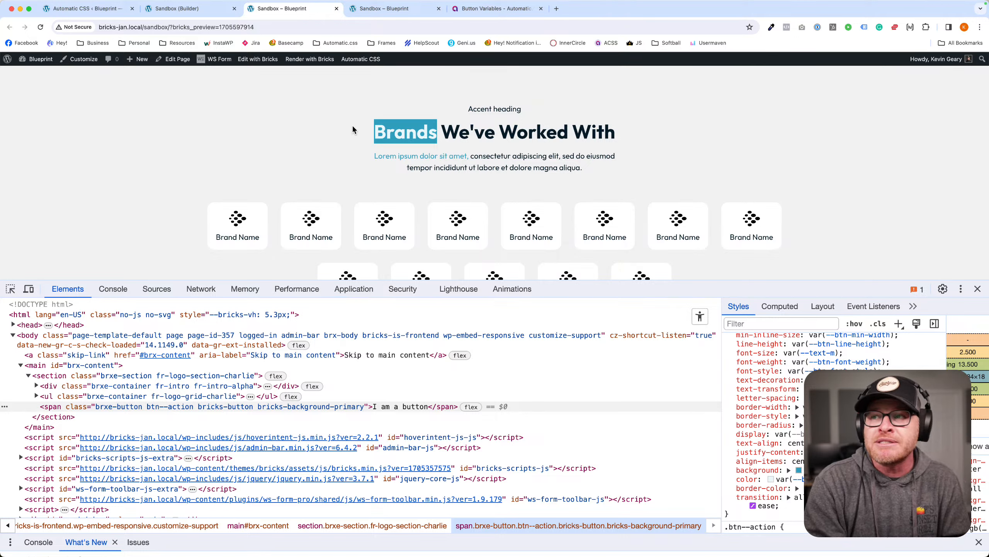
{"action": "left_click", "coordinate": [352, 129]}
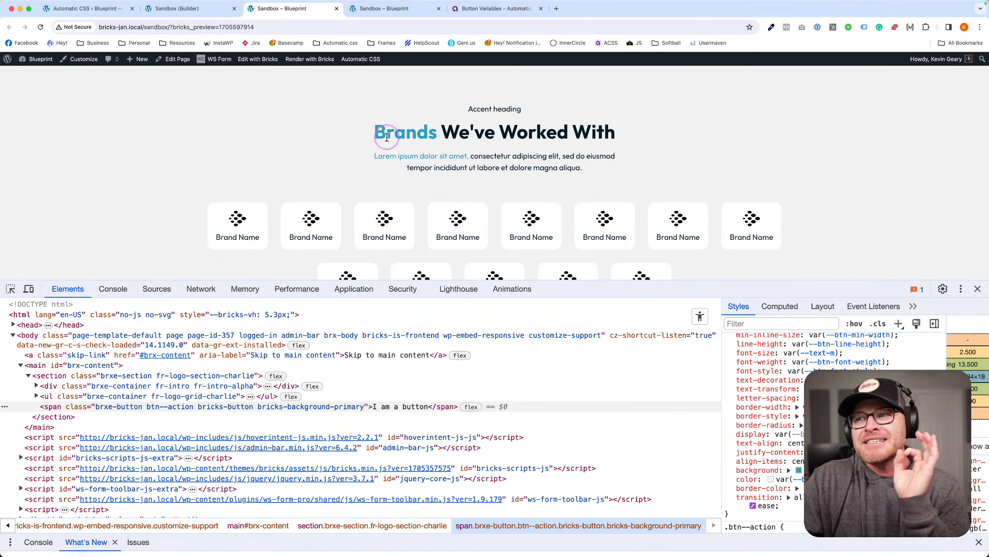
{"action": "left_click_drag", "start_coordinate": [372, 131], "coordinate": [434, 131]}
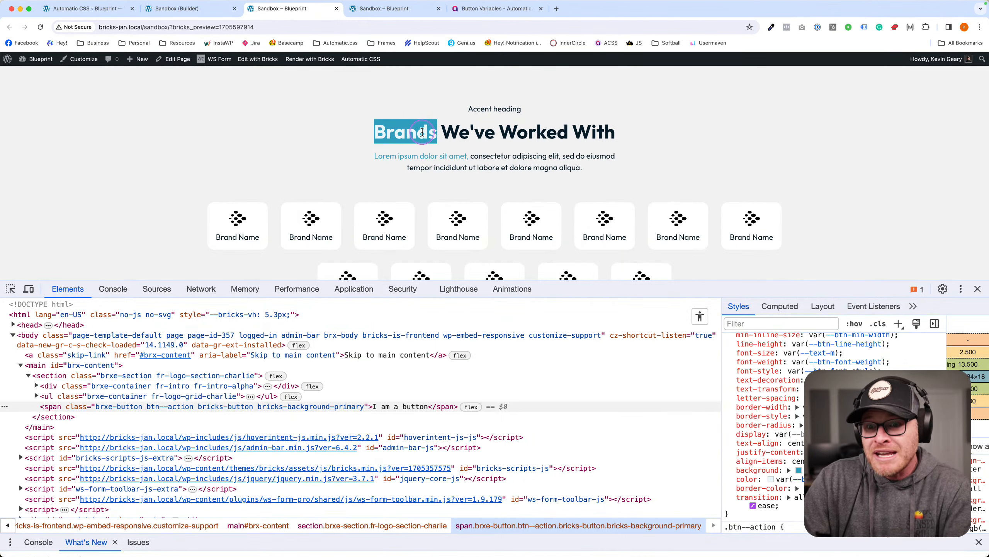
{"action": "left_click", "coordinate": [104, 10]}
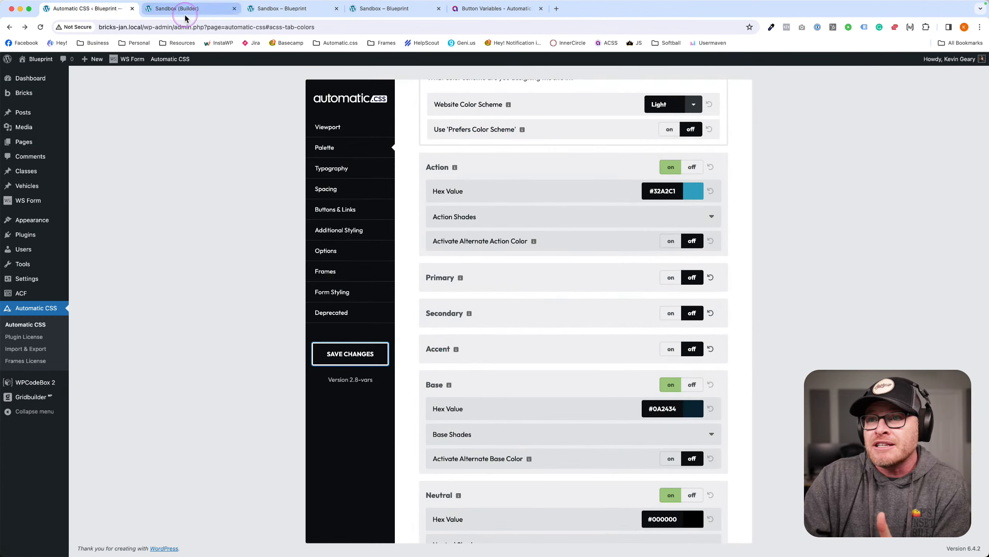
Load the Global SCSS snippet and highlight the .highlight rule's var(--action) colour.
{"action": "left_click", "coordinate": [32, 383]}
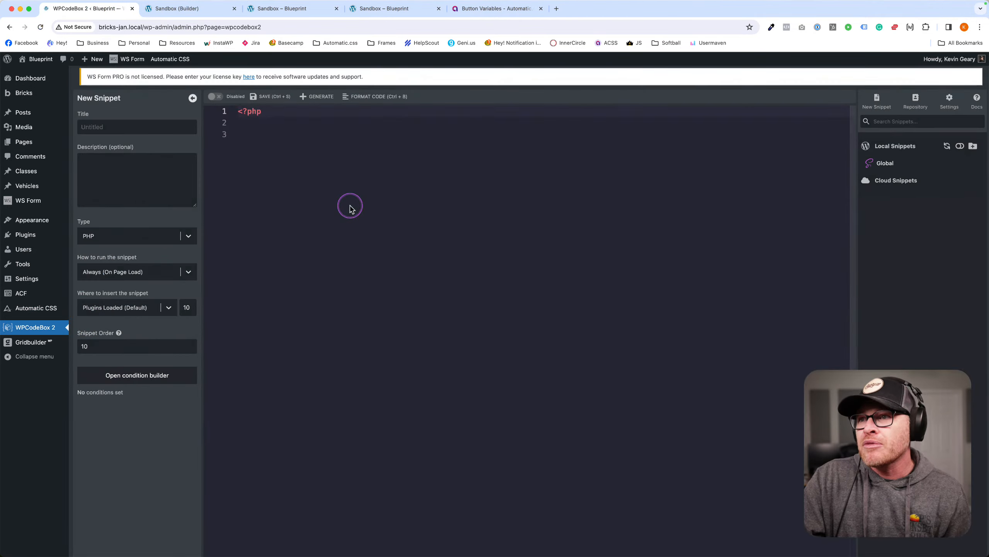
{"action": "left_click", "coordinate": [892, 162]}
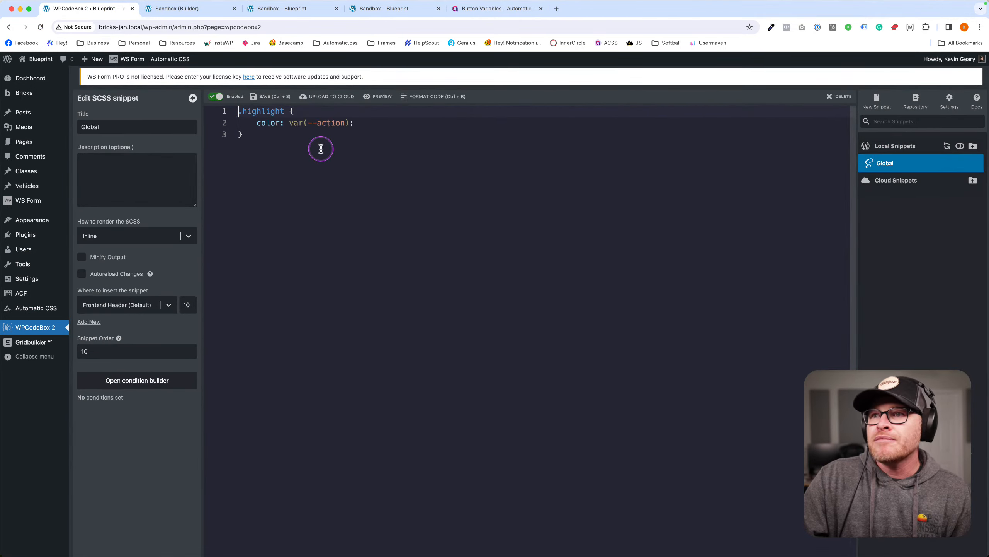
{"action": "left_click_drag", "start_coordinate": [354, 123], "coordinate": [239, 111]}
{"action": "mouse_move", "coordinate": [240, 111]}
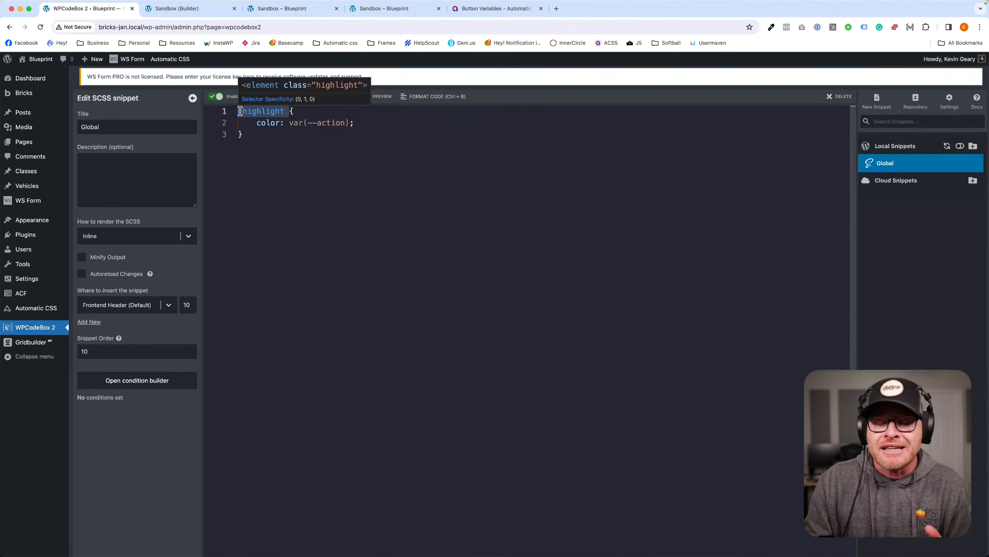
{"action": "left_click_drag", "start_coordinate": [376, 124], "coordinate": [267, 125]}
{"action": "mouse_move", "coordinate": [267, 126]}
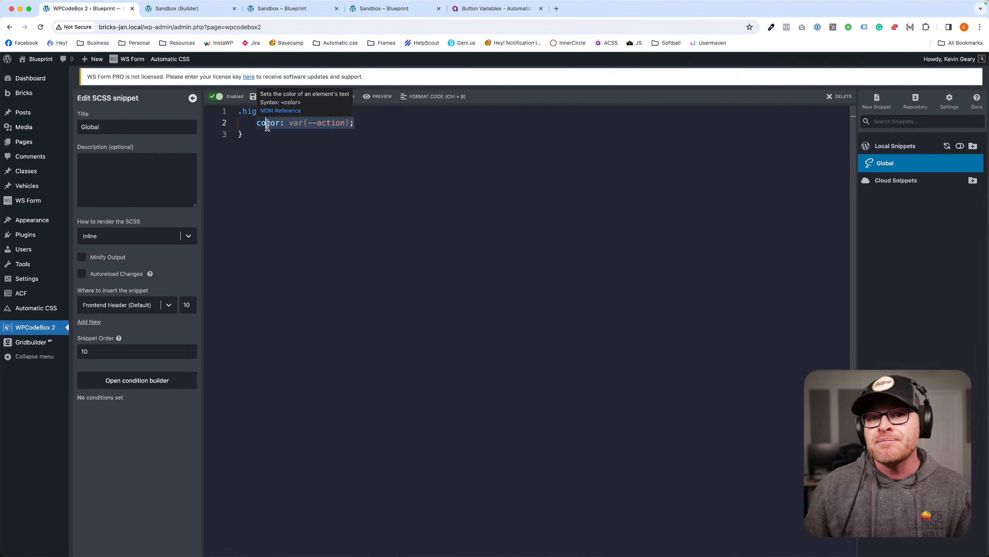
{"action": "left_click", "coordinate": [264, 139]}
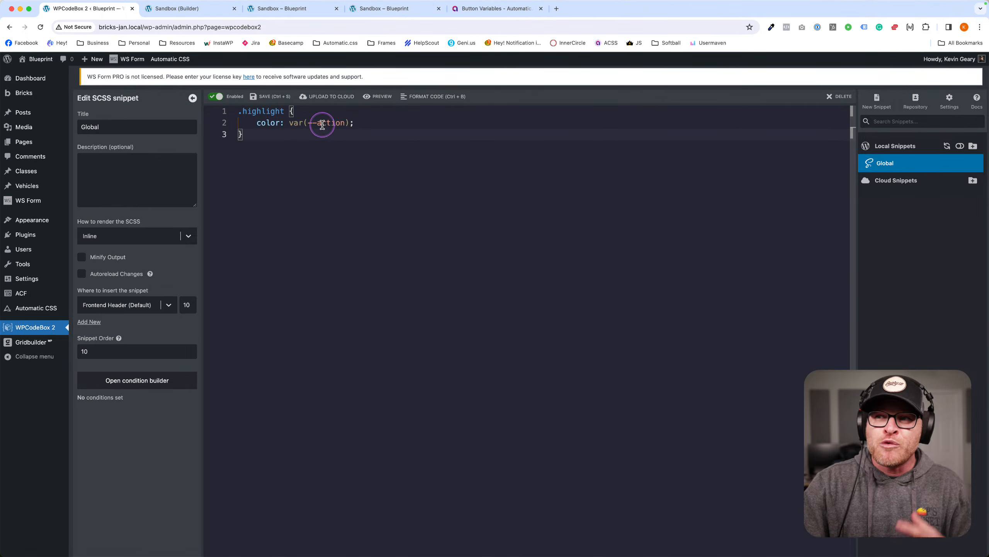
{"action": "left_click_drag", "start_coordinate": [356, 124], "coordinate": [292, 123]}
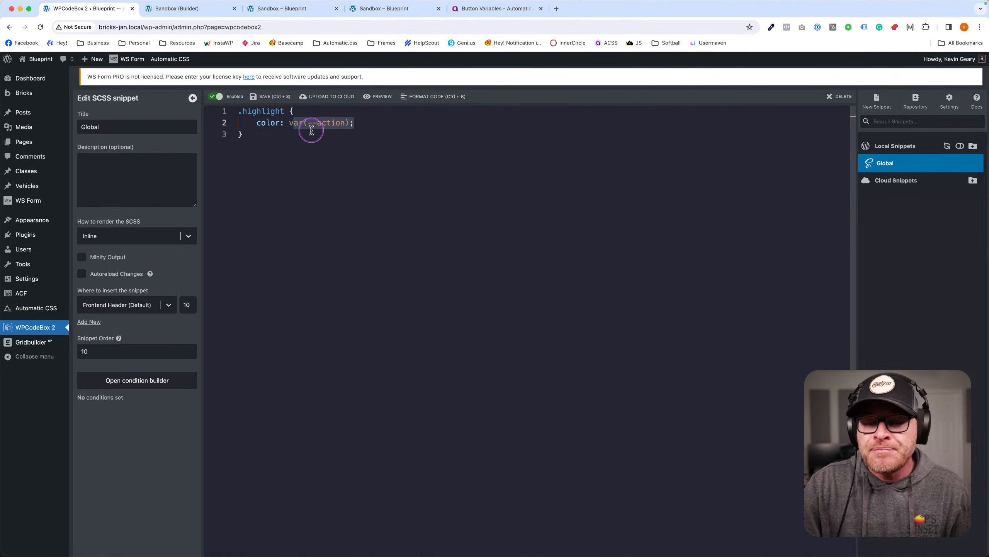
{"action": "left_click", "coordinate": [199, 14]}
{"action": "left_click", "coordinate": [276, 14]}
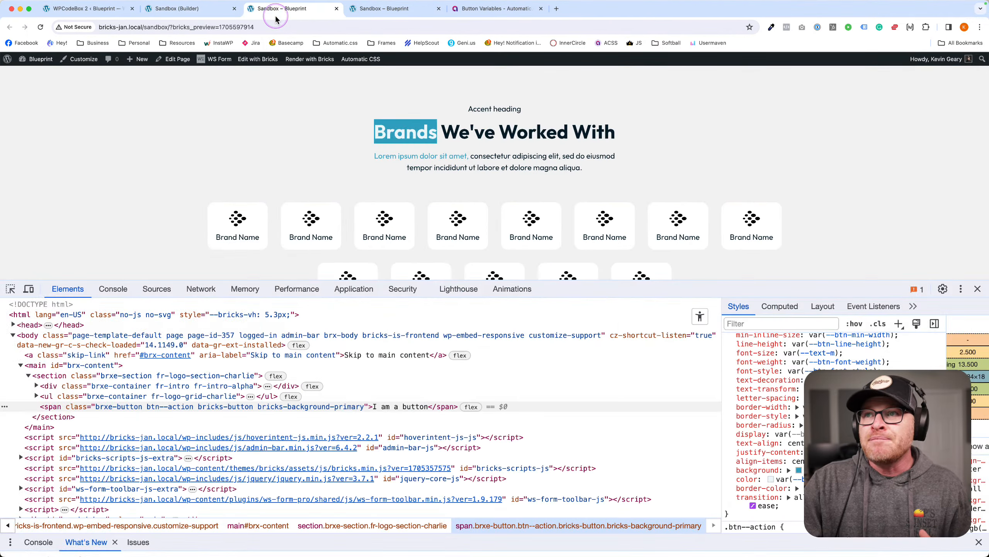
Open the Automatic CSS palette and turn the Accent colour back on.
{"action": "left_click", "coordinate": [113, 13]}
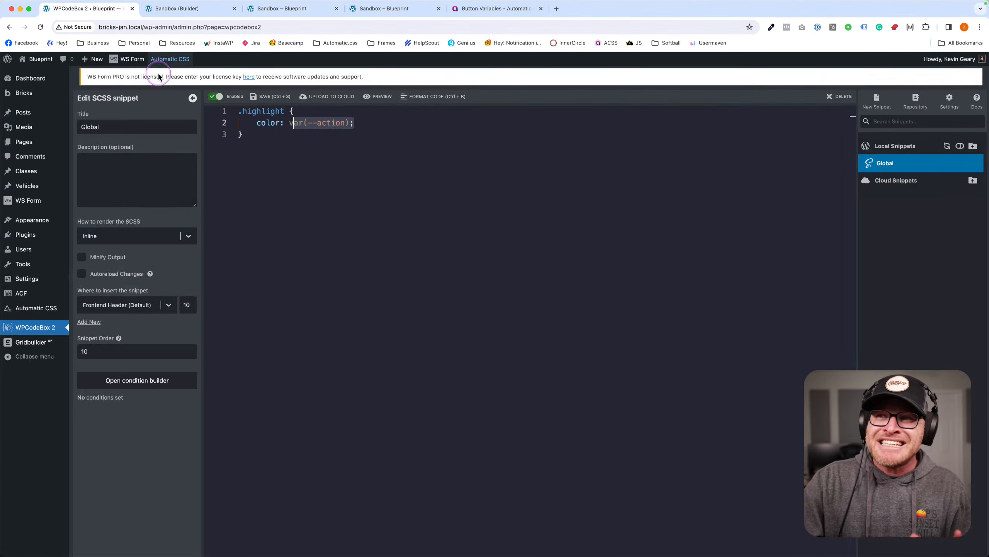
{"action": "left_click", "coordinate": [53, 311]}
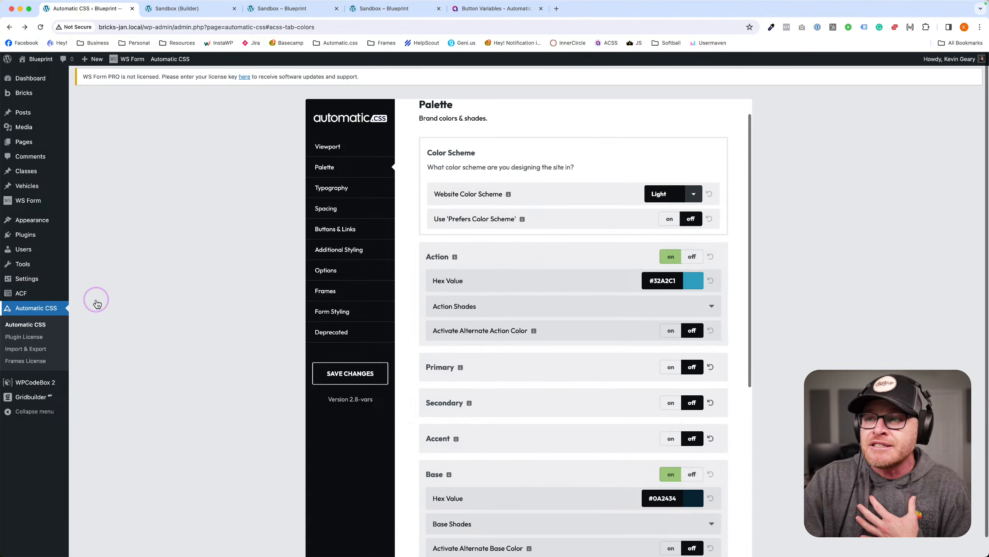
{"action": "scroll", "coordinate": [592, 347], "scroll_direction": "down", "scroll_amount": 2}
{"action": "scroll", "coordinate": [592, 347], "scroll_direction": "down", "scroll_amount": 3}
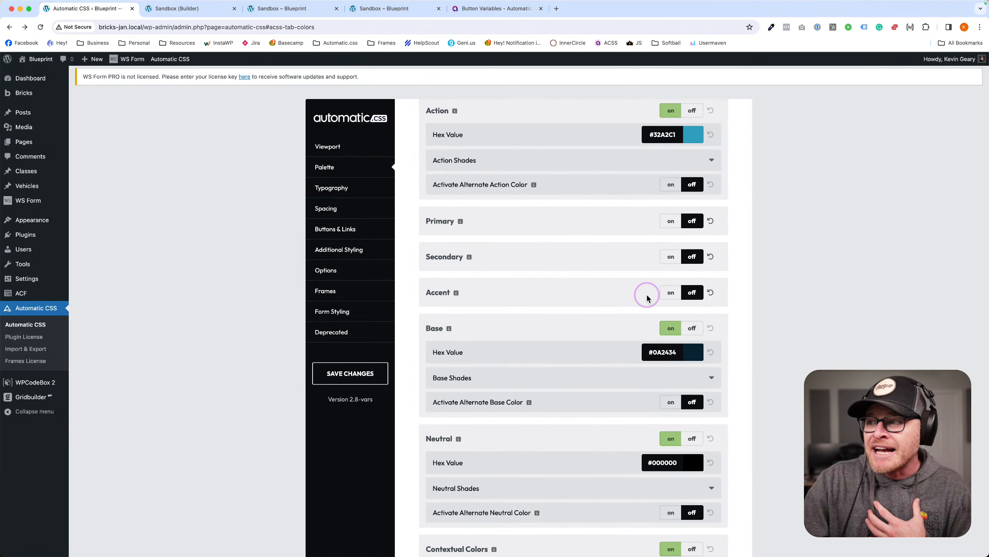
{"action": "left_click", "coordinate": [668, 293]}
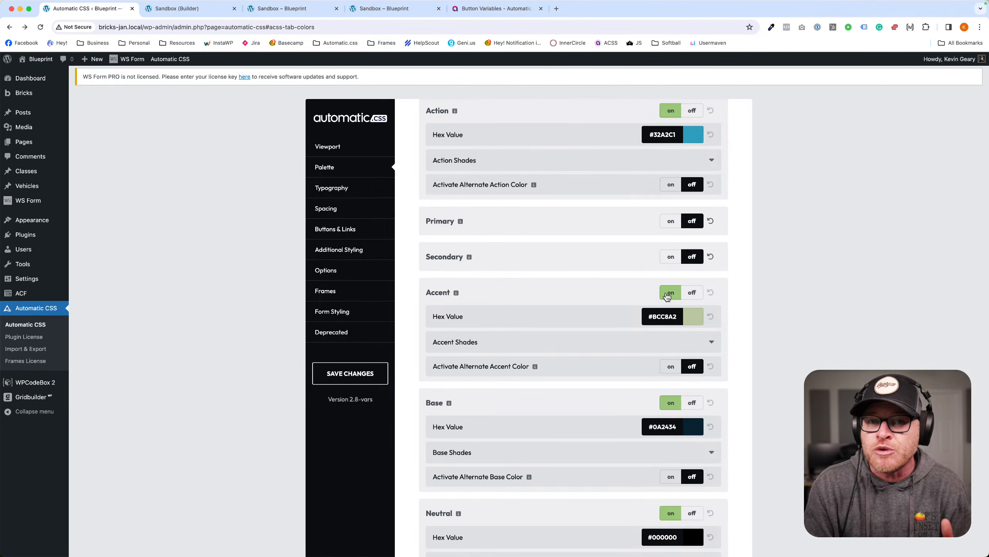
{"action": "left_click", "coordinate": [660, 295]}
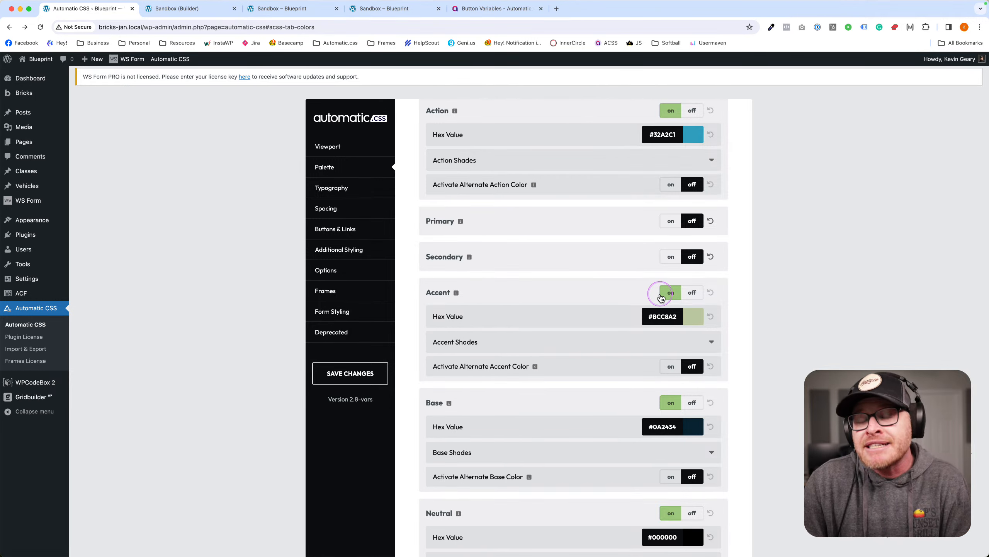
Copy Action's hex #32a2c1 into the Accent colour and save the palette.
{"action": "left_click", "coordinate": [665, 138]}
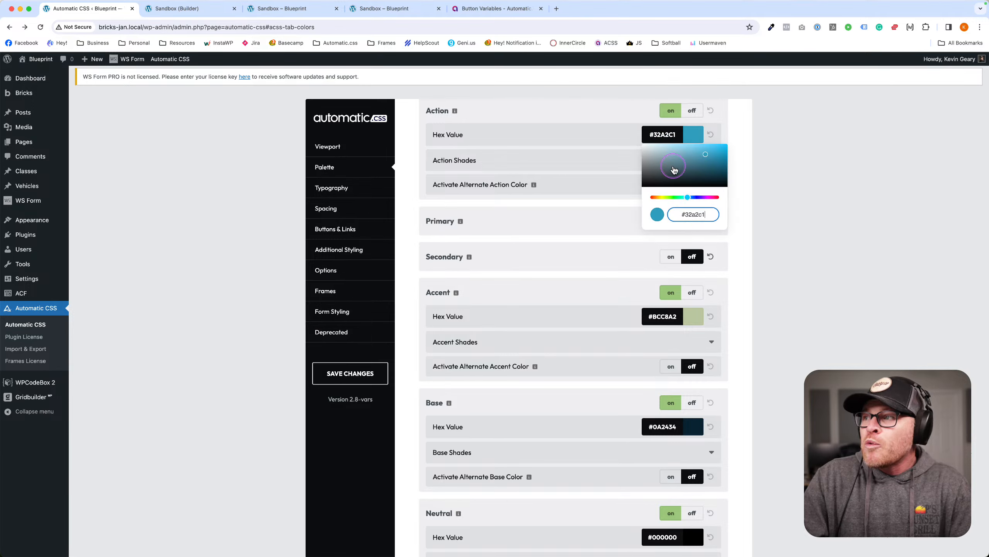
{"action": "triple_click", "coordinate": [699, 216]}
{"action": "key", "text": "ctrl+c"}
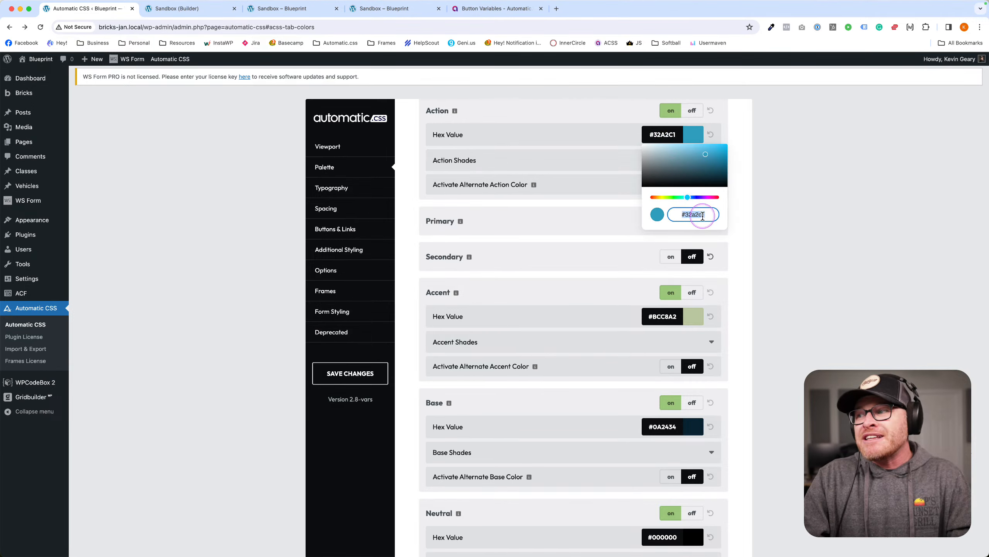
{"action": "left_click", "coordinate": [784, 210]}
{"action": "left_click", "coordinate": [662, 314]}
{"action": "left_click", "coordinate": [696, 406]}
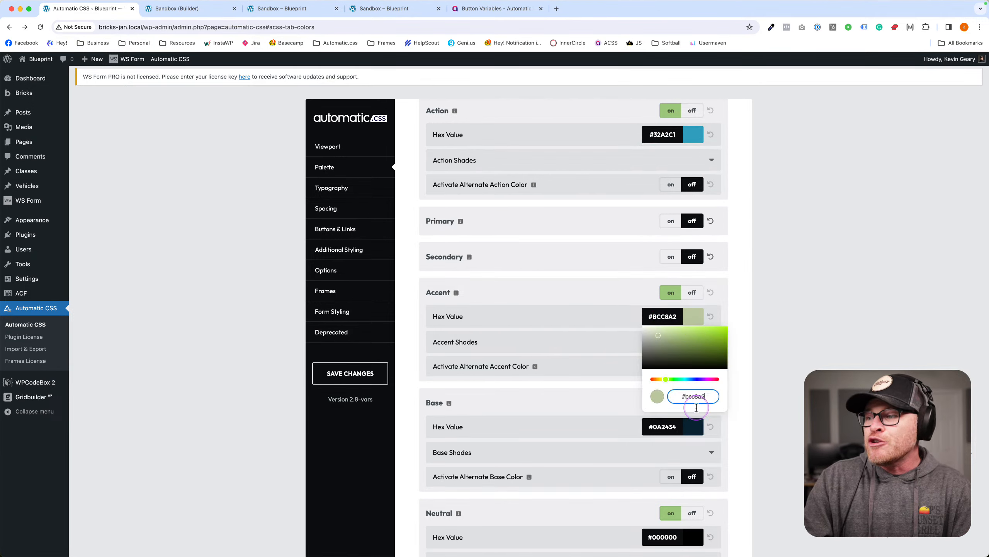
{"action": "triple_click", "coordinate": [697, 406]}
{"action": "key", "text": "ctrl+v"}
{"action": "left_click", "coordinate": [781, 362]}
{"action": "left_click", "coordinate": [368, 377]}
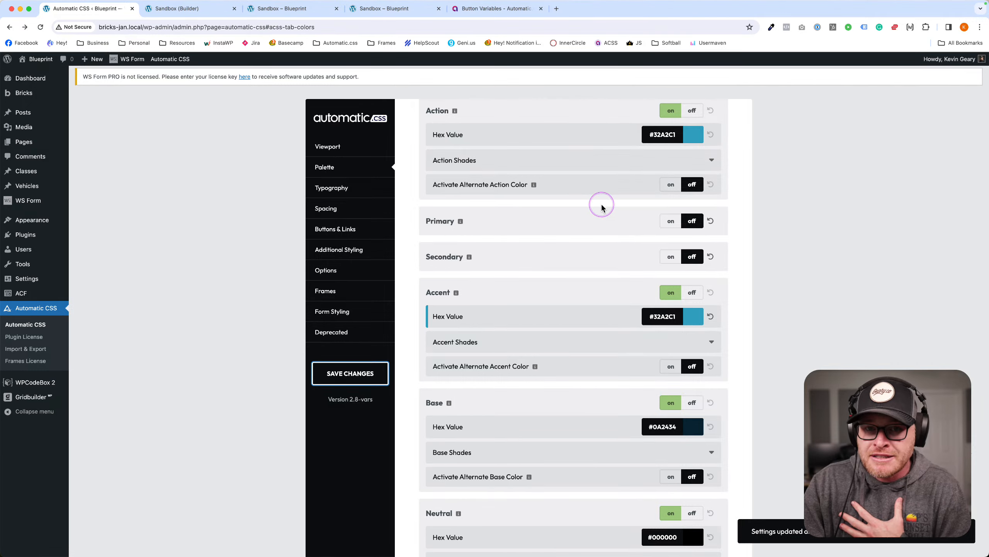
Check the Sandbox front end, then go to the WPCodeBox 2 snippet editor.
{"action": "left_click", "coordinate": [191, 9]}
{"action": "left_click", "coordinate": [288, 9]}
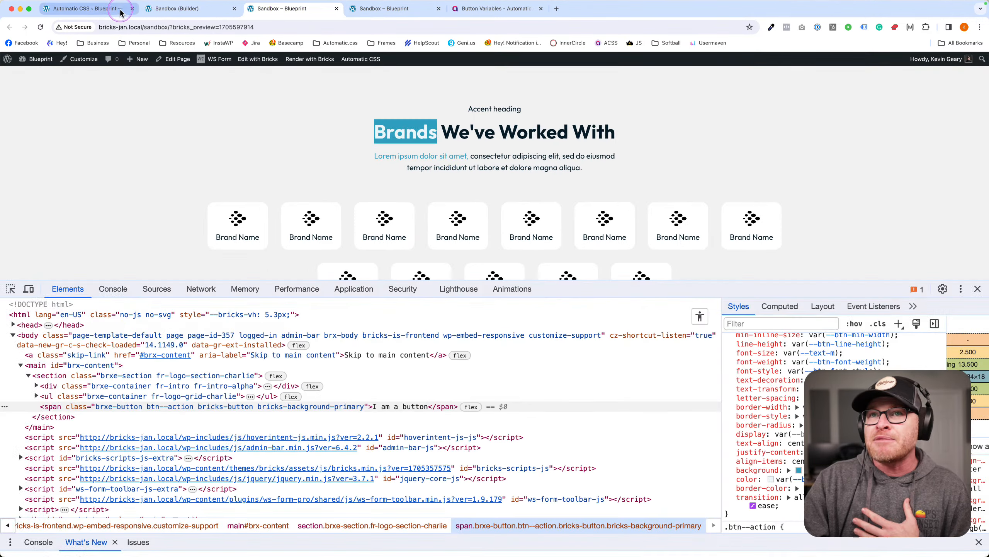
{"action": "left_click", "coordinate": [114, 11]}
{"action": "left_click", "coordinate": [46, 381]}
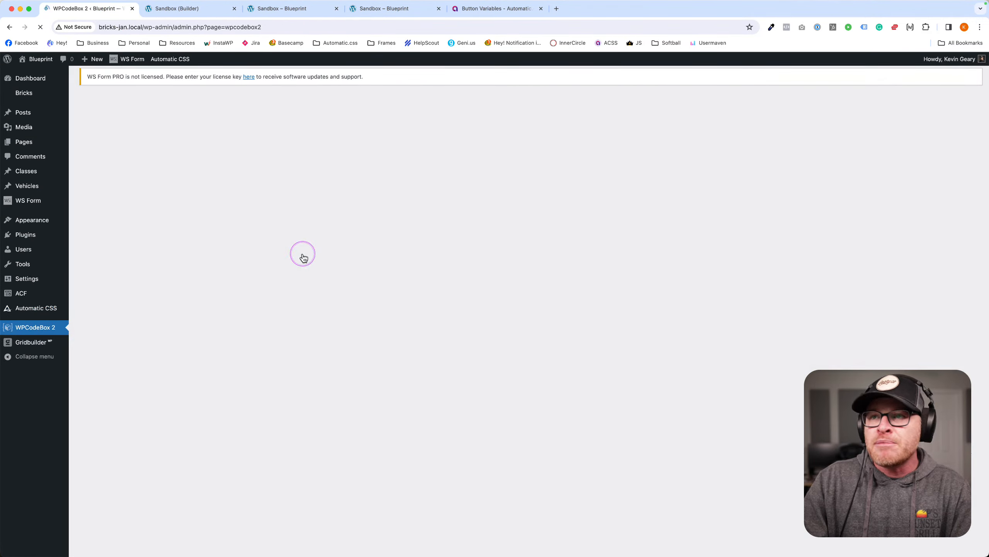
Change the .highlight colour to var(--accent) and save the Global snippet.
{"action": "double_click", "coordinate": [332, 122]}
{"action": "type", "text": "accent"}
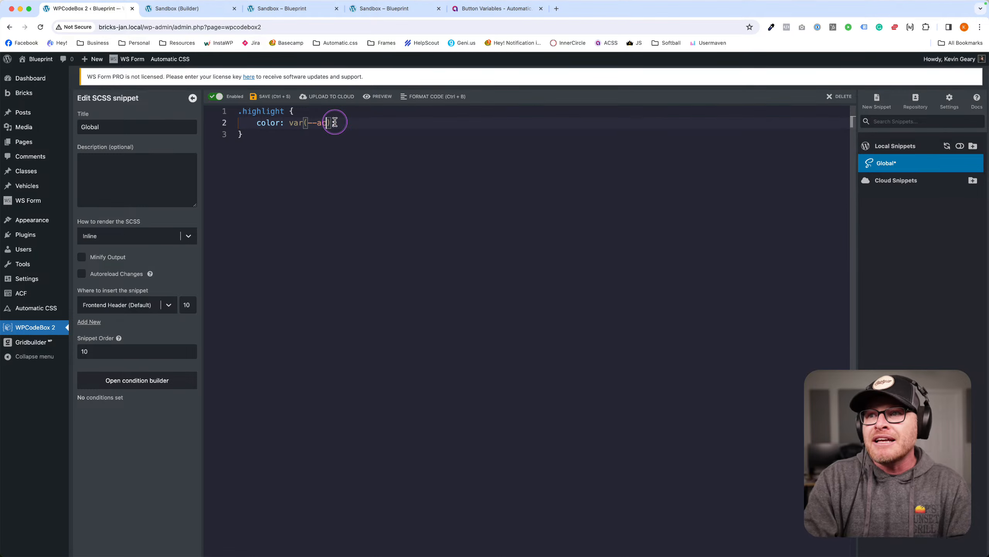
{"action": "left_click", "coordinate": [283, 99]}
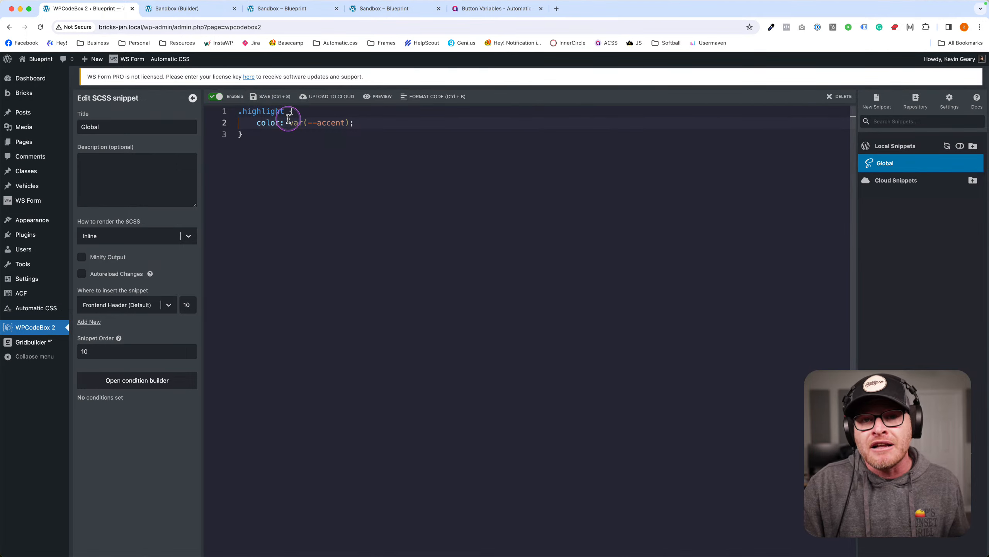
{"action": "left_click", "coordinate": [289, 119]}
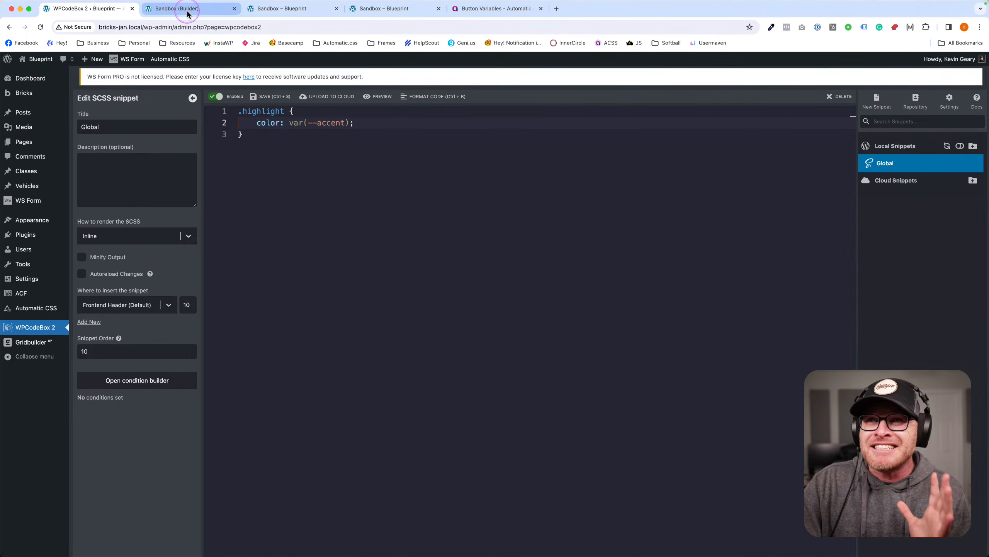
{"action": "left_click", "coordinate": [173, 15]}
{"action": "left_click", "coordinate": [105, 11]}
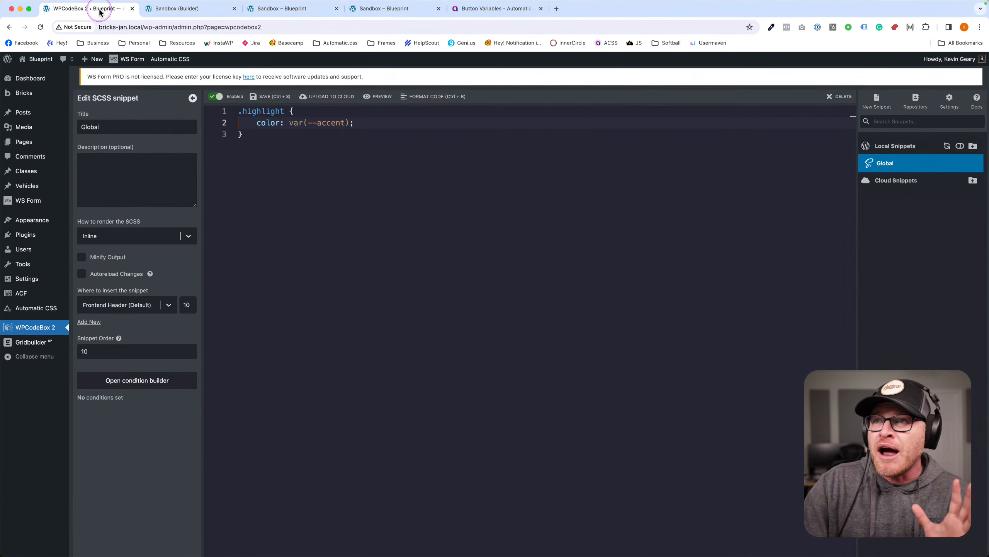
Open Automatic CSS, look through the Typography and Viewport settings, then go to Palette.
{"action": "left_click", "coordinate": [45, 312]}
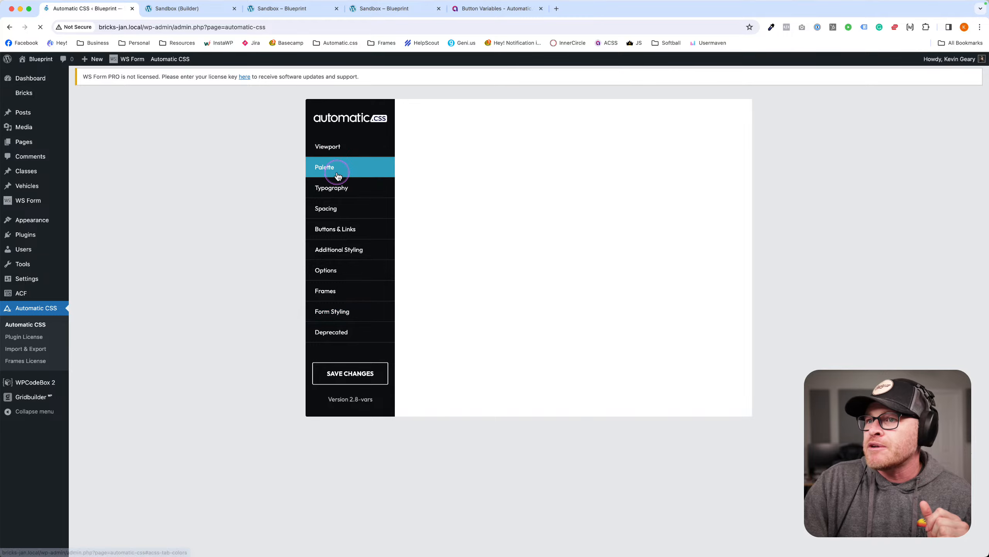
{"action": "left_click", "coordinate": [332, 189]}
{"action": "scroll", "coordinate": [622, 289], "scroll_direction": "down", "scroll_amount": 5}
{"action": "scroll", "coordinate": [622, 289], "scroll_direction": "up", "scroll_amount": 5}
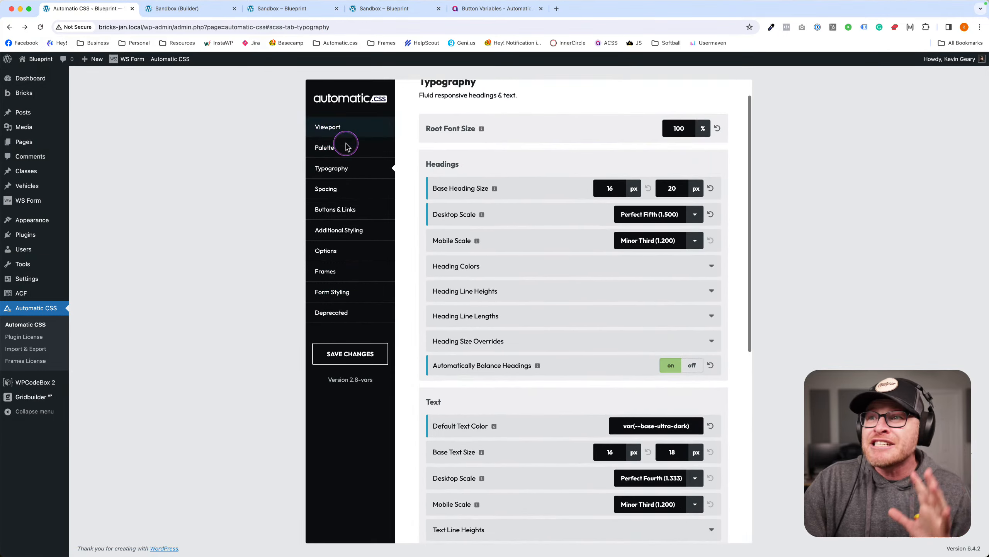
{"action": "left_click", "coordinate": [354, 134]}
{"action": "left_click", "coordinate": [376, 151]}
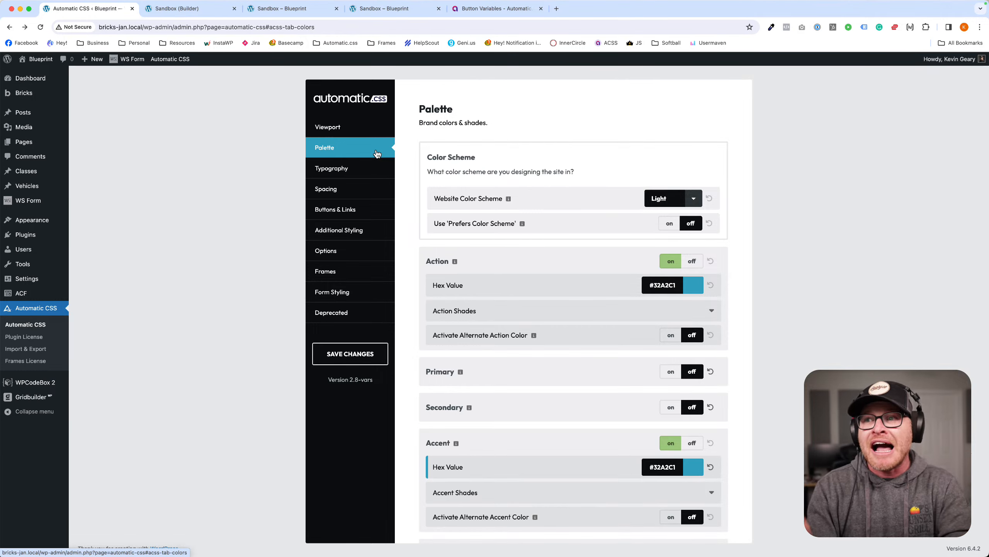
Scroll through the palette to review Action and Accent at #32A2C1, Base and Neutral.
{"action": "scroll", "coordinate": [535, 196], "scroll_direction": "down", "scroll_amount": 5}
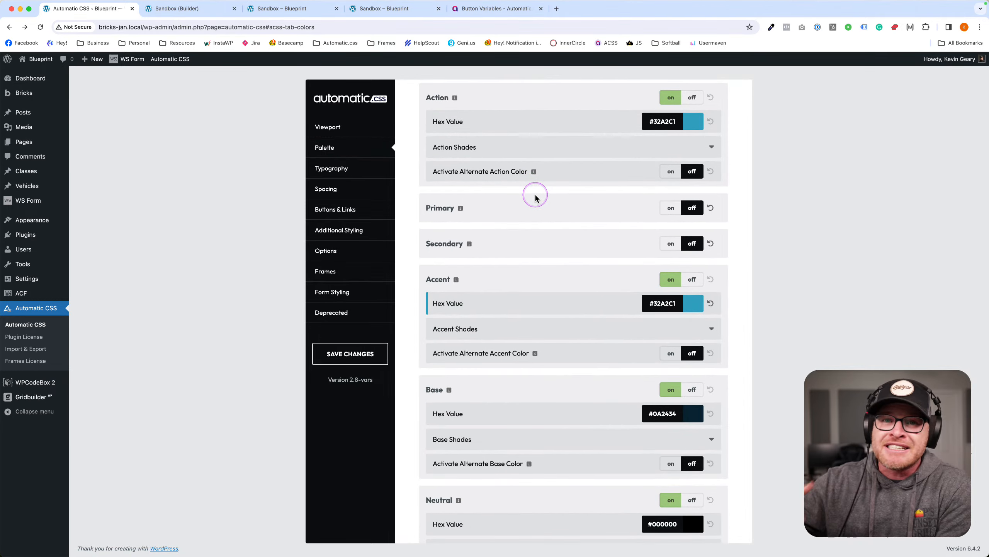
{"action": "scroll", "coordinate": [535, 193], "scroll_direction": "up", "scroll_amount": 4}
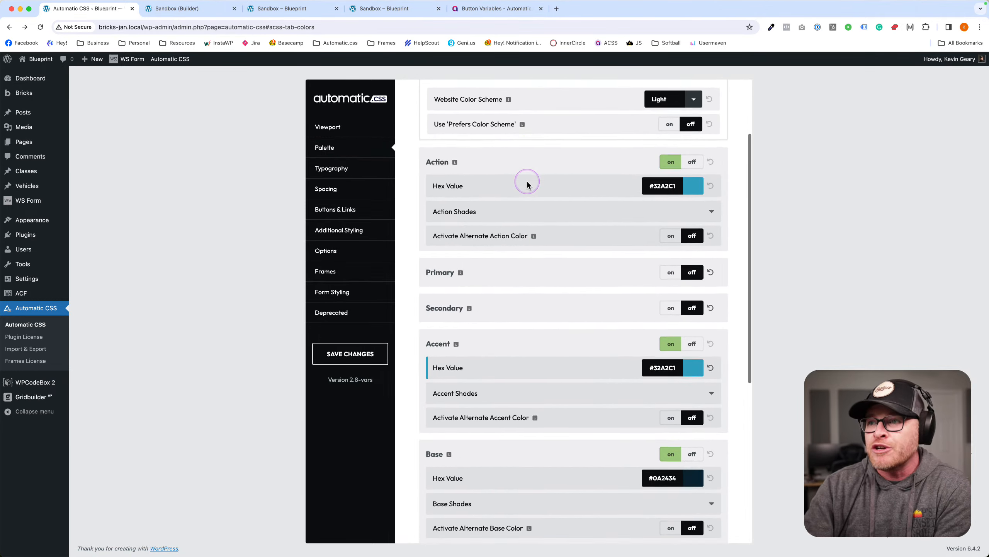
{"action": "scroll", "coordinate": [534, 193], "scroll_direction": "down", "scroll_amount": 6}
{"action": "scroll", "coordinate": [533, 192], "scroll_direction": "up", "scroll_amount": 3}
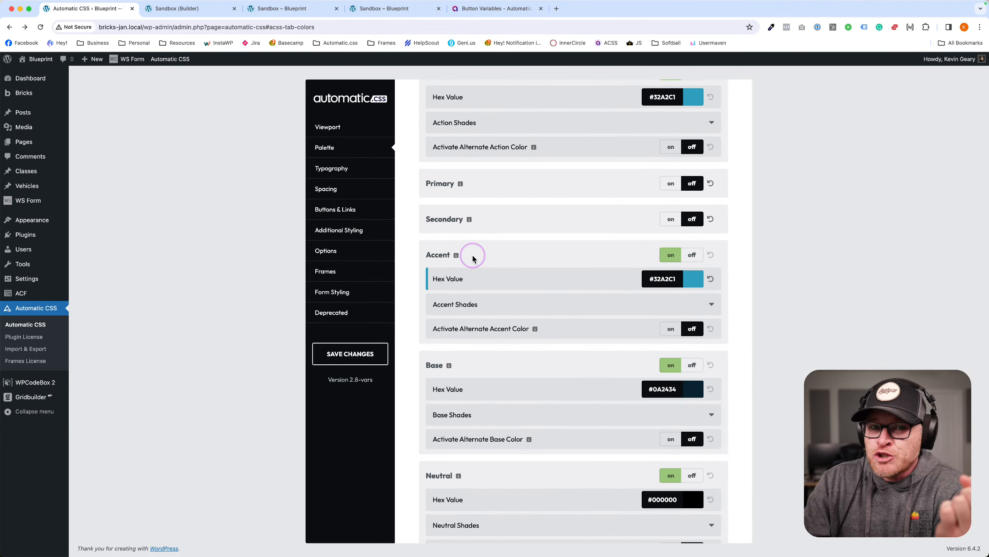
{"action": "scroll", "coordinate": [475, 256], "scroll_direction": "up", "scroll_amount": 3}
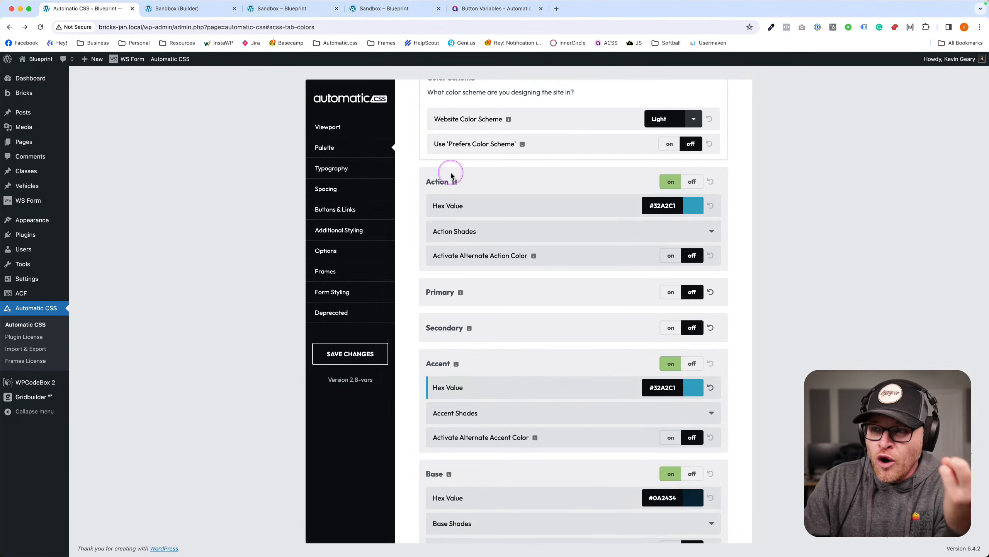
{"action": "scroll", "coordinate": [451, 176], "scroll_direction": "down", "scroll_amount": 2}
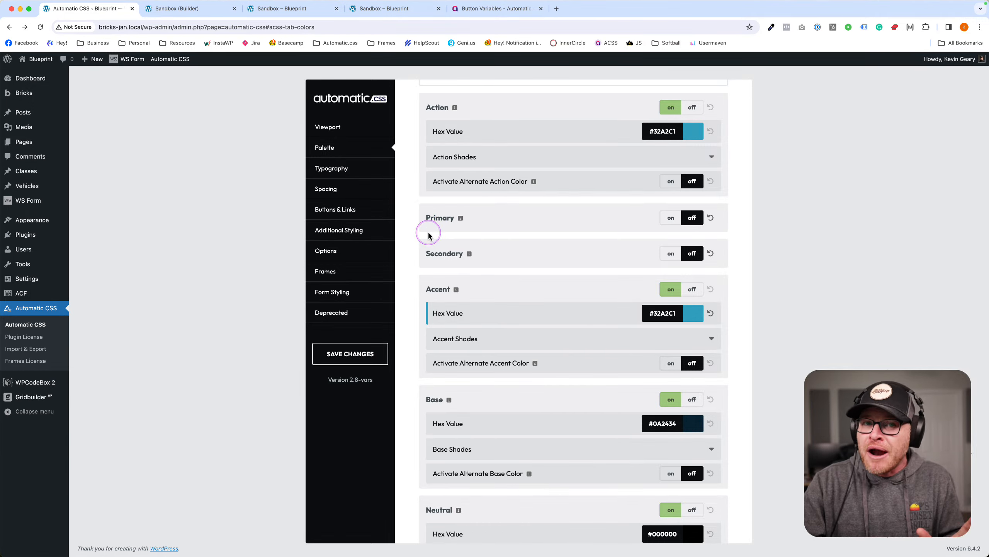
{"action": "scroll", "coordinate": [435, 230], "scroll_direction": "down", "scroll_amount": 3}
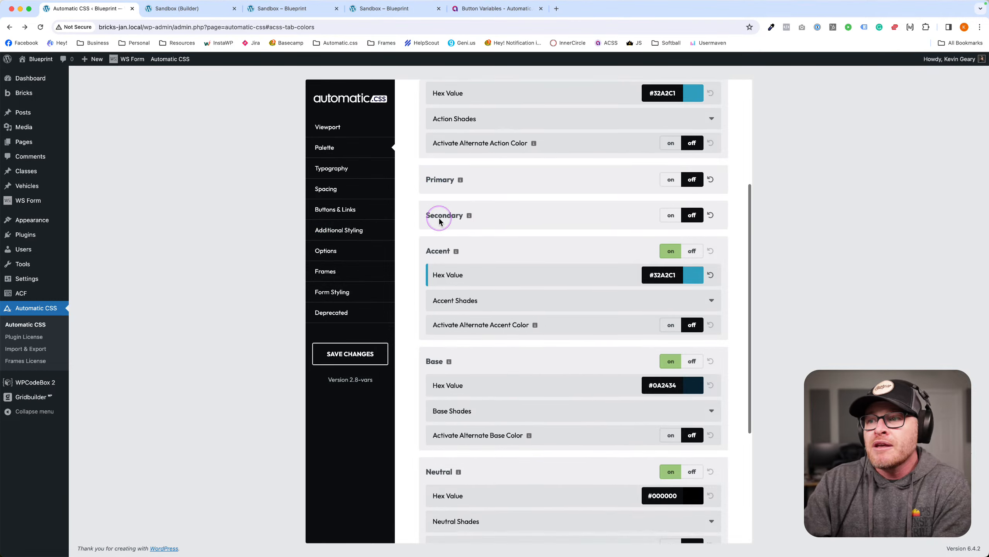
{"action": "scroll", "coordinate": [464, 216], "scroll_direction": "down", "scroll_amount": 3}
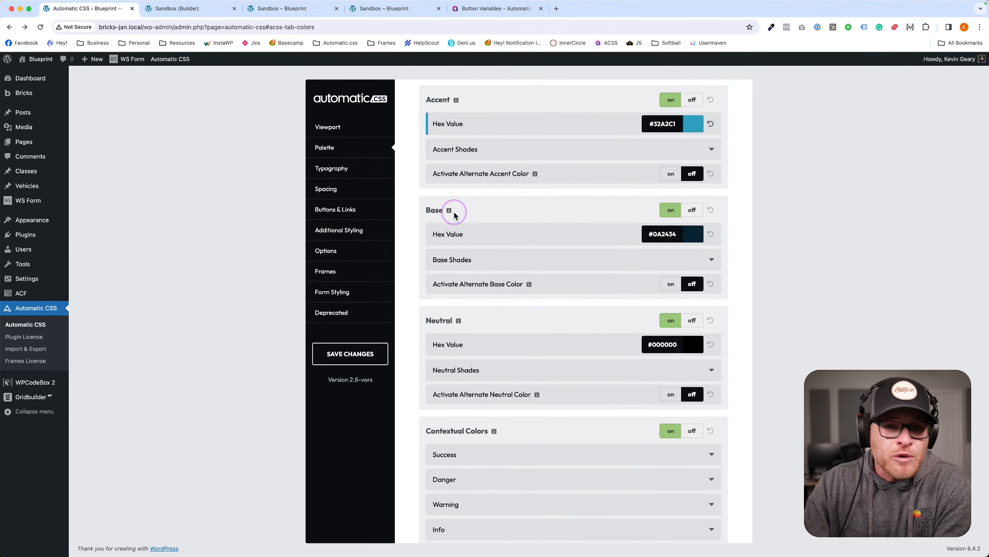
{"action": "scroll", "coordinate": [455, 215], "scroll_direction": "down", "scroll_amount": 2}
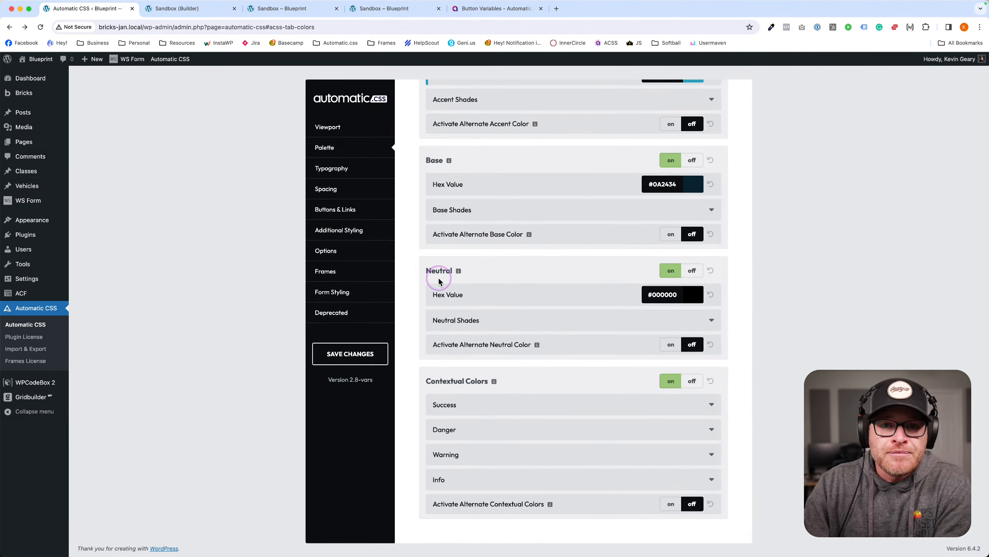
{"action": "scroll", "coordinate": [439, 281], "scroll_direction": "up", "scroll_amount": 8}
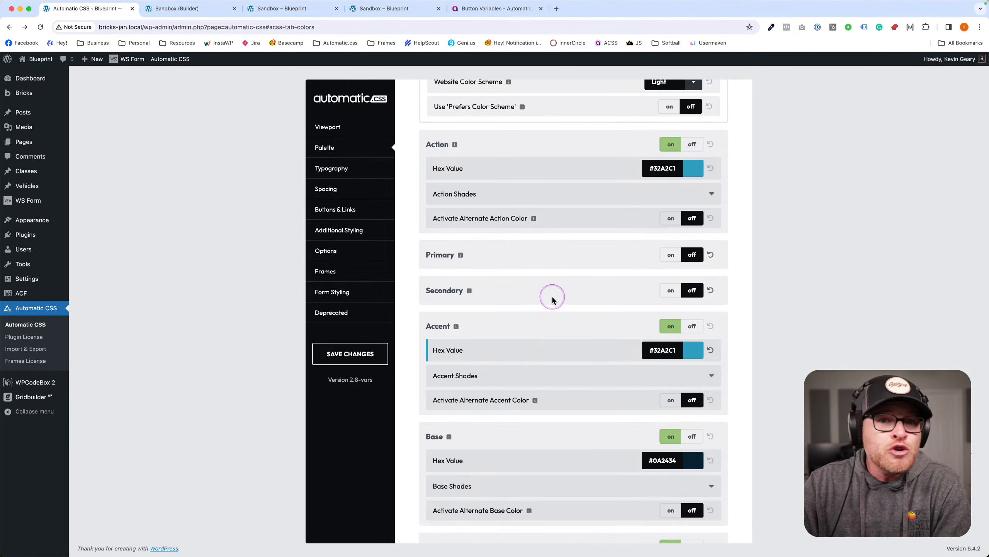
{"action": "scroll", "coordinate": [551, 304], "scroll_direction": "down", "scroll_amount": 2}
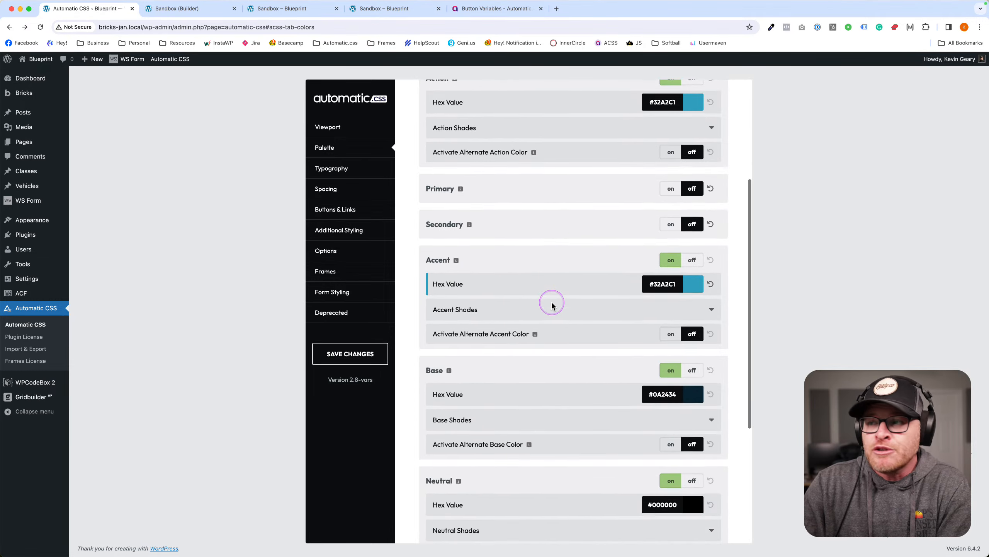
{"action": "scroll", "coordinate": [551, 306], "scroll_direction": "up", "scroll_amount": 4}
{"action": "scroll", "coordinate": [551, 307], "scroll_direction": "down", "scroll_amount": 5}
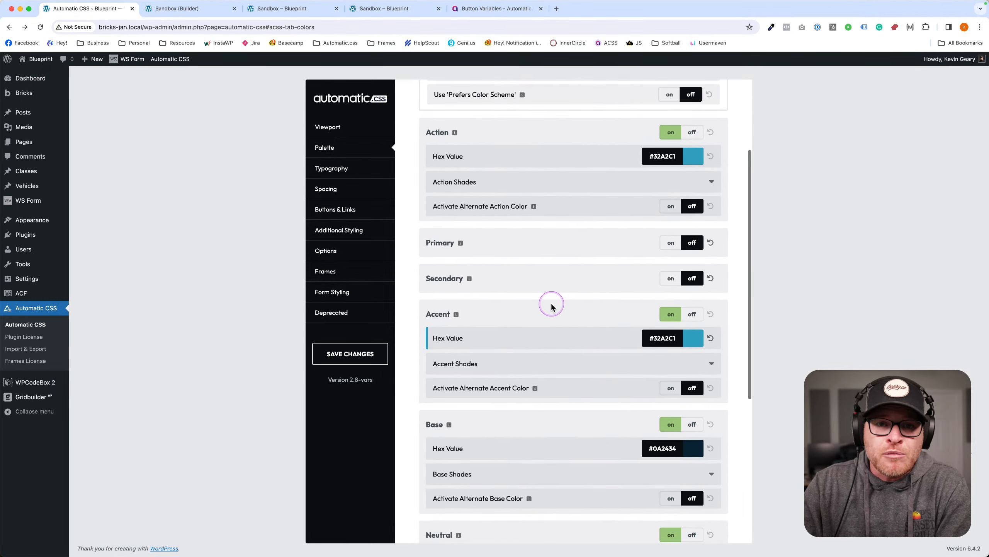
{"action": "scroll", "coordinate": [551, 306], "scroll_direction": "up", "scroll_amount": 7}
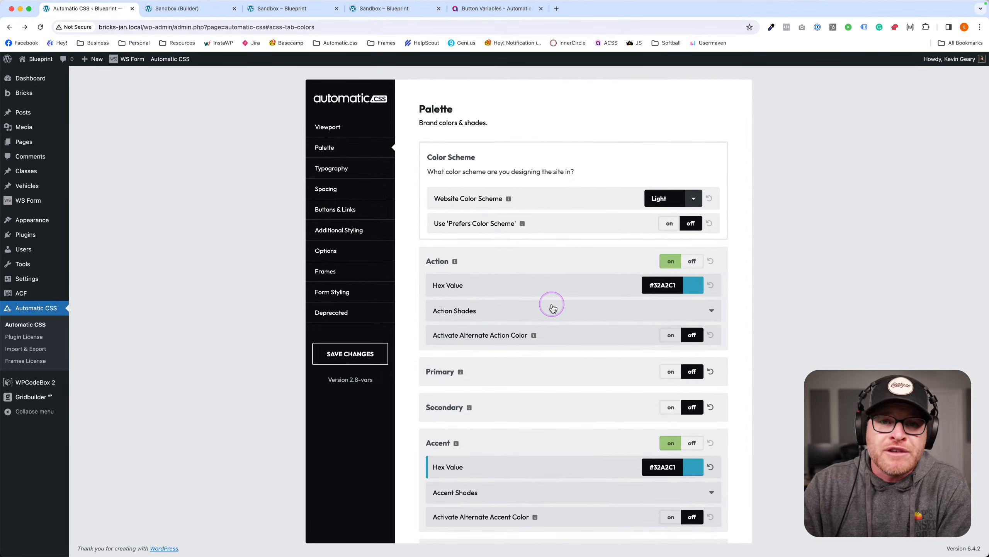
{"action": "scroll", "coordinate": [551, 306], "scroll_direction": "down", "scroll_amount": 3}
{"action": "scroll", "coordinate": [551, 306], "scroll_direction": "up", "scroll_amount": 3}
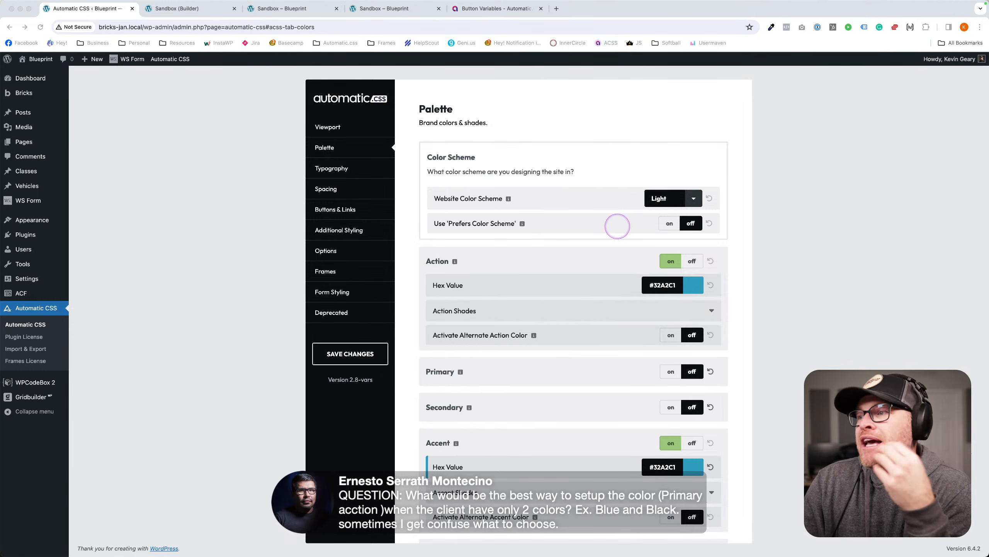
{"action": "scroll", "coordinate": [585, 241], "scroll_direction": "down", "scroll_amount": 3}
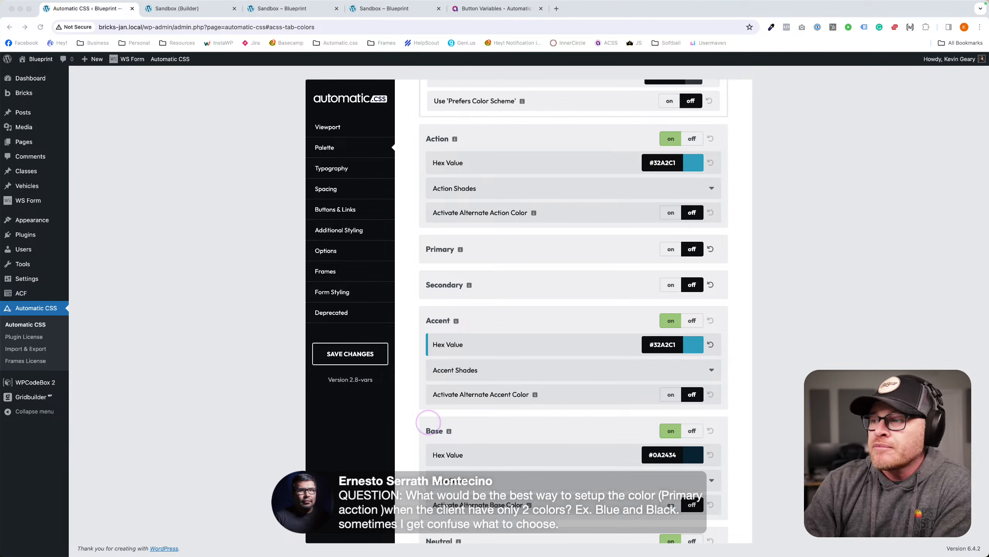
{"action": "scroll", "coordinate": [560, 195], "scroll_direction": "down", "scroll_amount": 1}
{"action": "scroll", "coordinate": [559, 195], "scroll_direction": "down", "scroll_amount": 2}
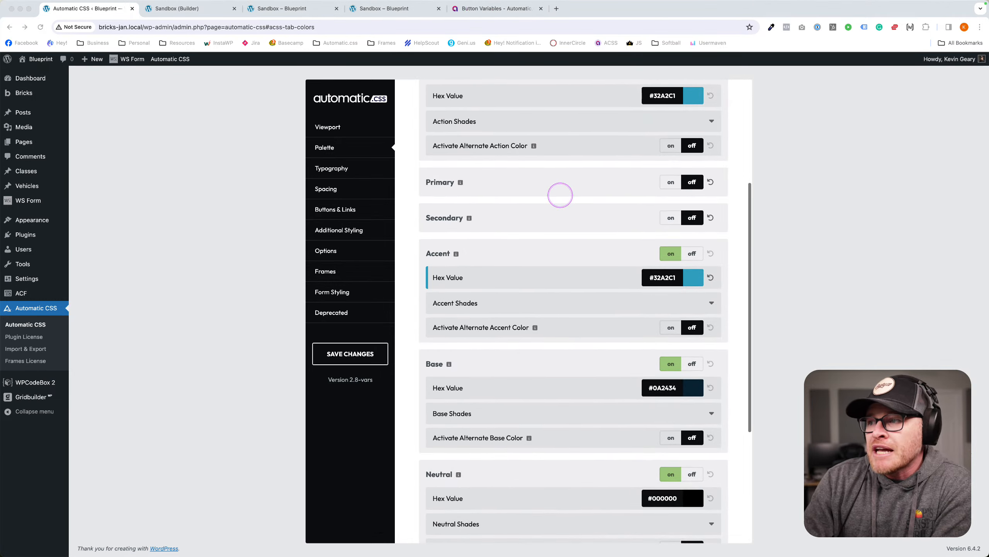
{"action": "scroll", "coordinate": [662, 165], "scroll_direction": "up", "scroll_amount": 2}
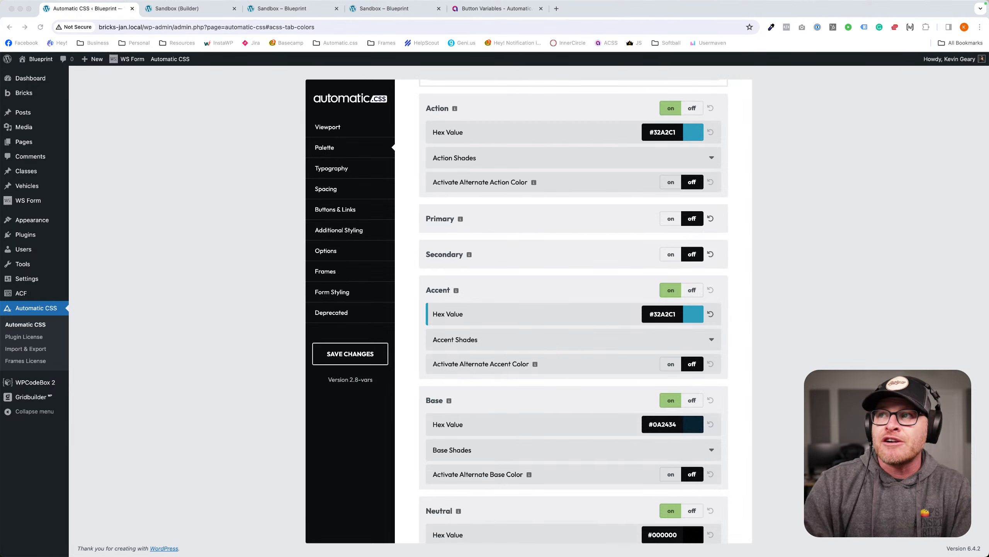
Search the Automatic.css documentation for 'container' and scroll through the results.
{"action": "left_click", "coordinate": [456, 8]}
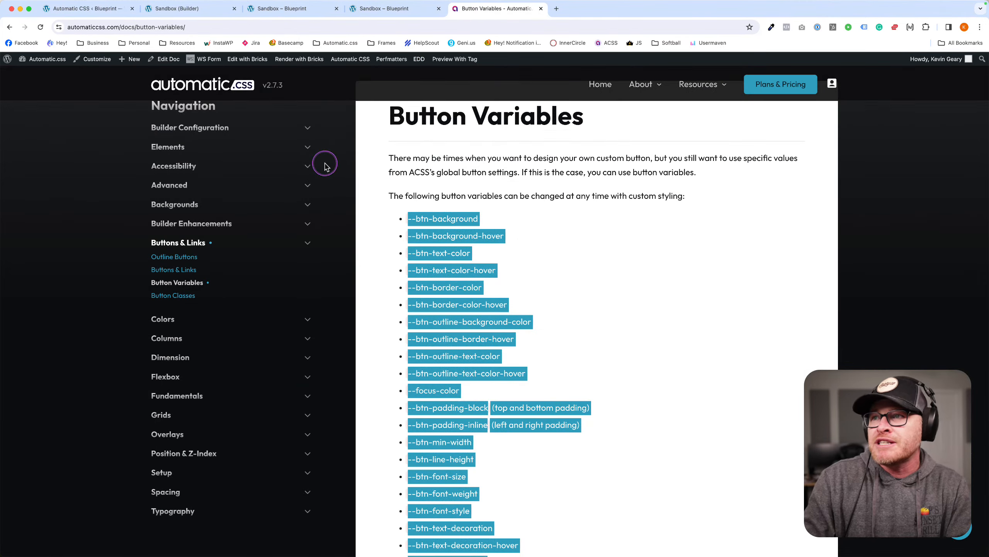
{"action": "scroll", "coordinate": [327, 164], "scroll_direction": "up", "scroll_amount": 3}
{"action": "left_click", "coordinate": [173, 157]}
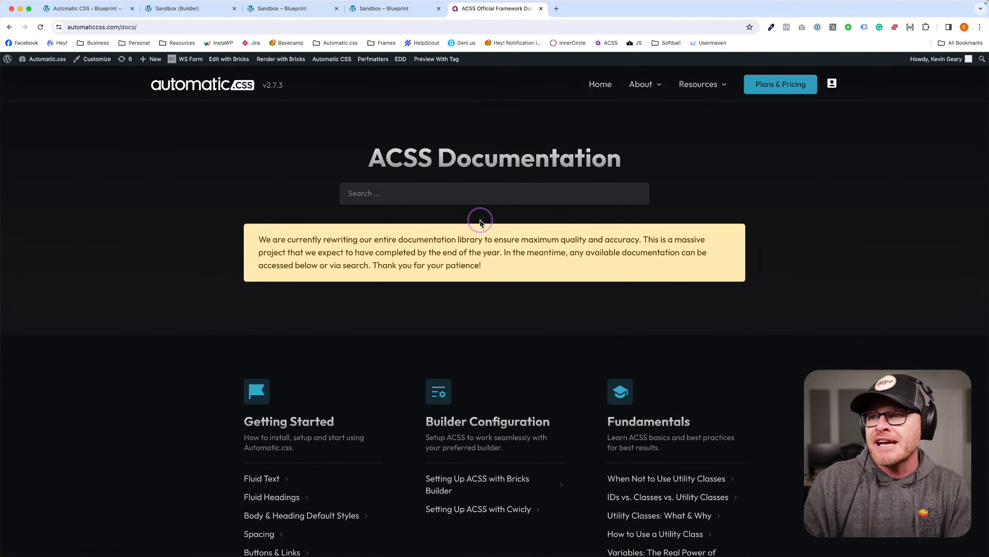
{"action": "left_click", "coordinate": [450, 194]}
{"action": "type", "text": "container"}
{"action": "key", "text": "Return"}
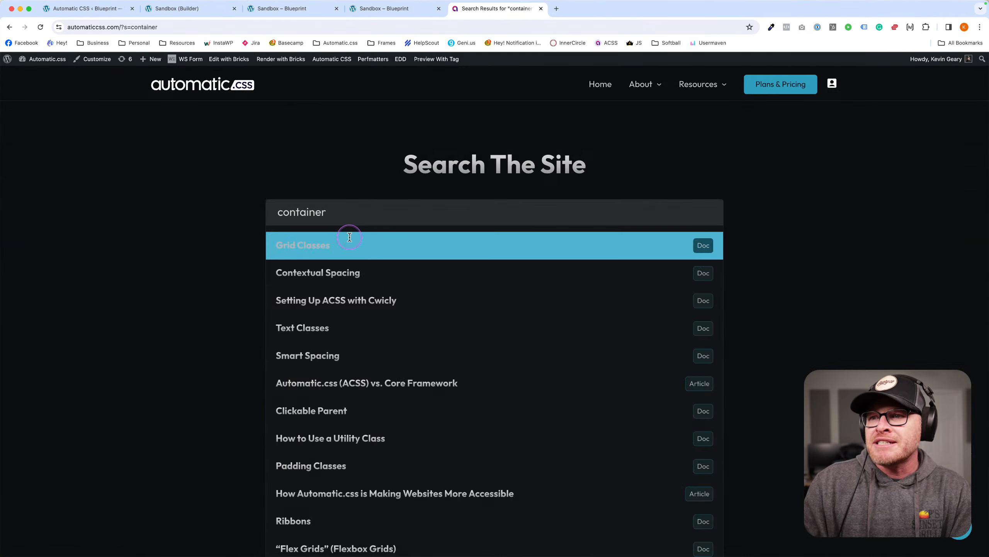
{"action": "scroll", "coordinate": [346, 255], "scroll_direction": "down", "scroll_amount": 3}
{"action": "scroll", "coordinate": [232, 217], "scroll_direction": "down", "scroll_amount": 2}
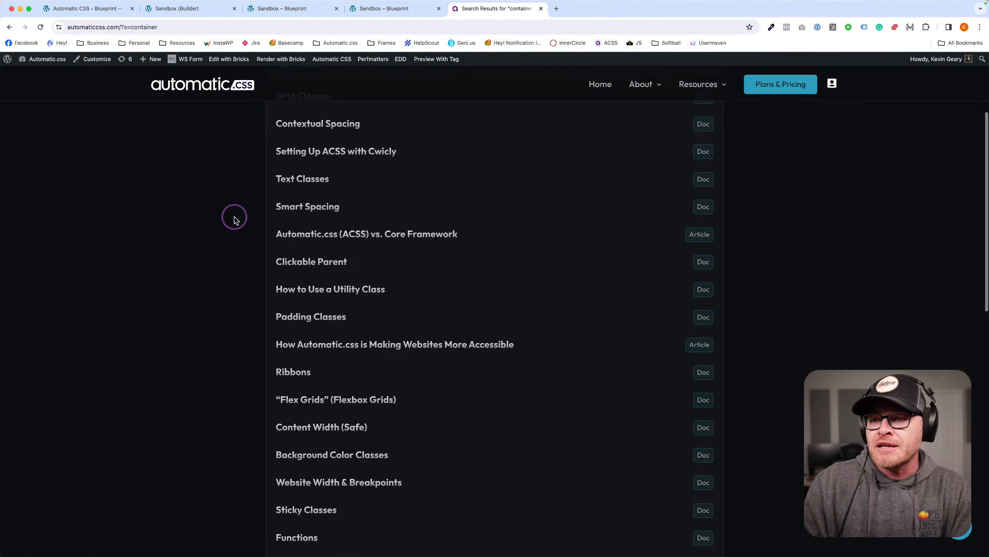
{"action": "scroll", "coordinate": [231, 217], "scroll_direction": "up", "scroll_amount": 2}
{"action": "scroll", "coordinate": [164, 213], "scroll_direction": "up", "scroll_amount": 3}
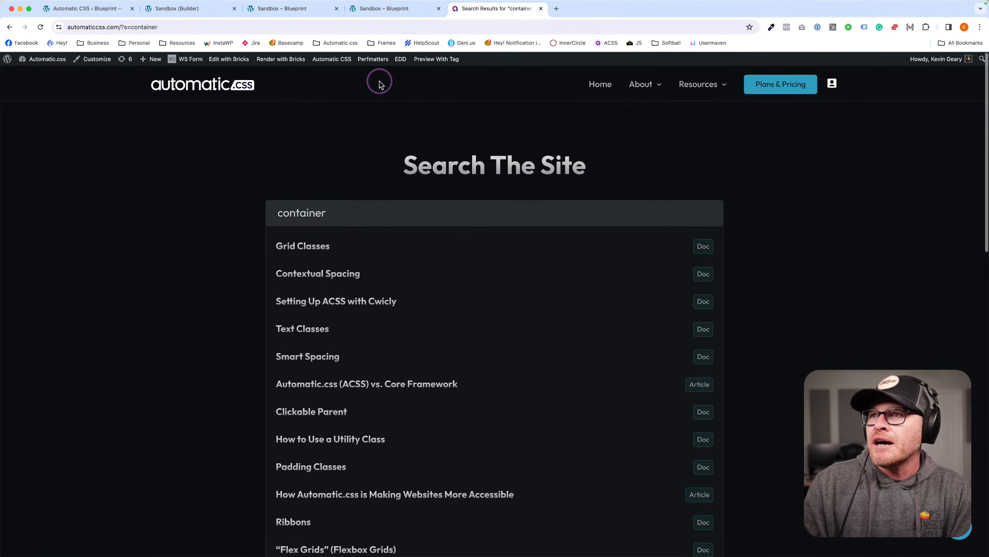
Try 'container' in a new browser tab, close it, and return to the Sandbox builder.
{"action": "key", "text": "super+t"}
{"action": "type", "text": "cntainer"}
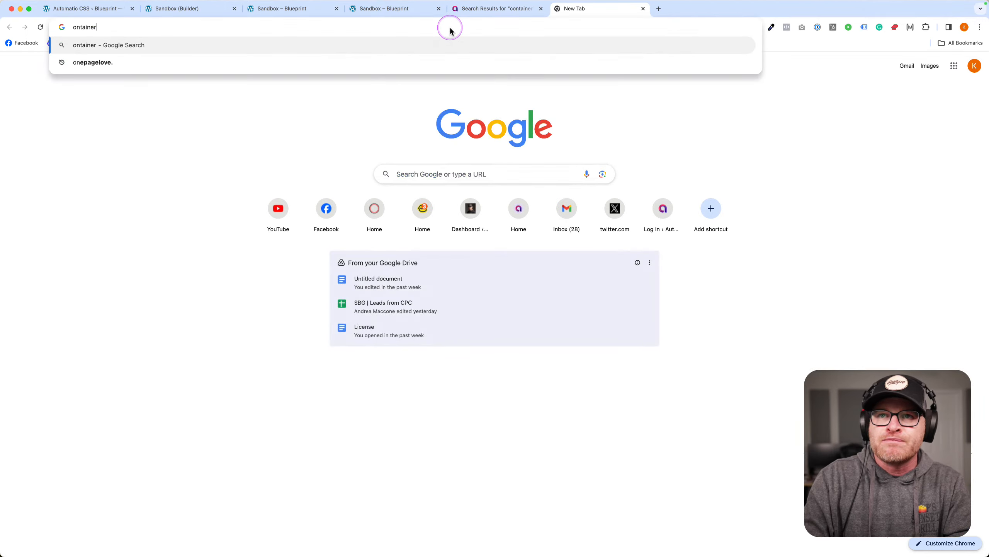
{"action": "key", "text": "super+a"}
{"action": "type", "text": "container"}
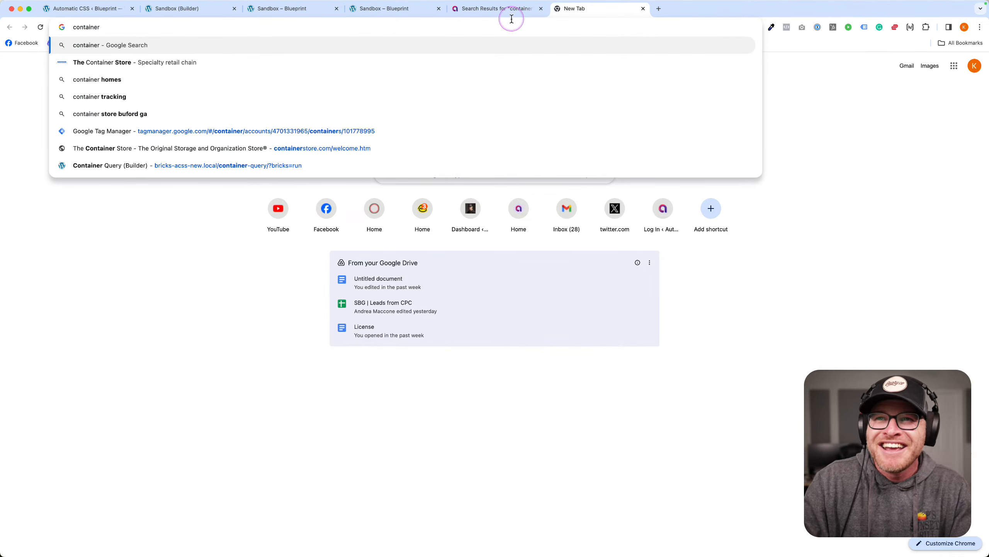
{"action": "left_click", "coordinate": [643, 9]}
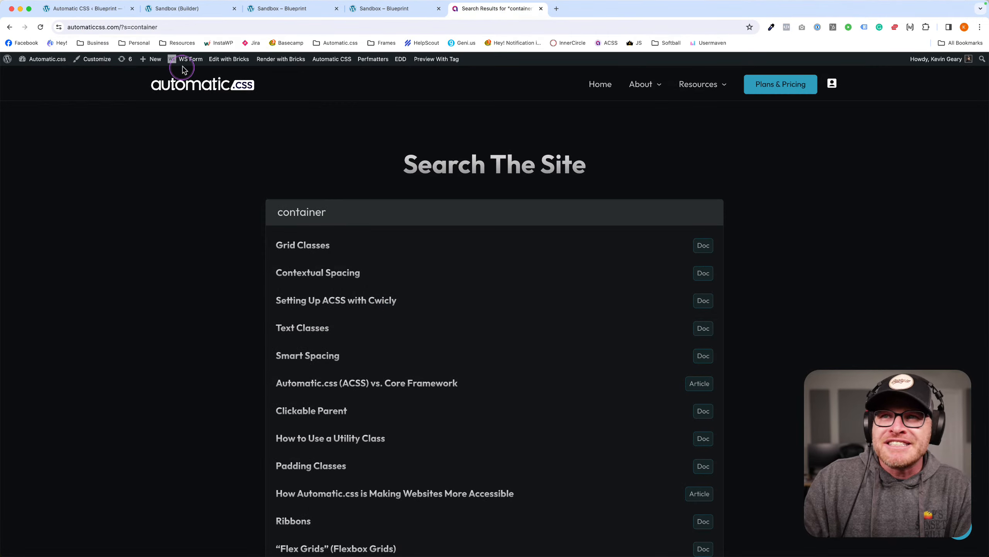
{"action": "left_click", "coordinate": [195, 9]}
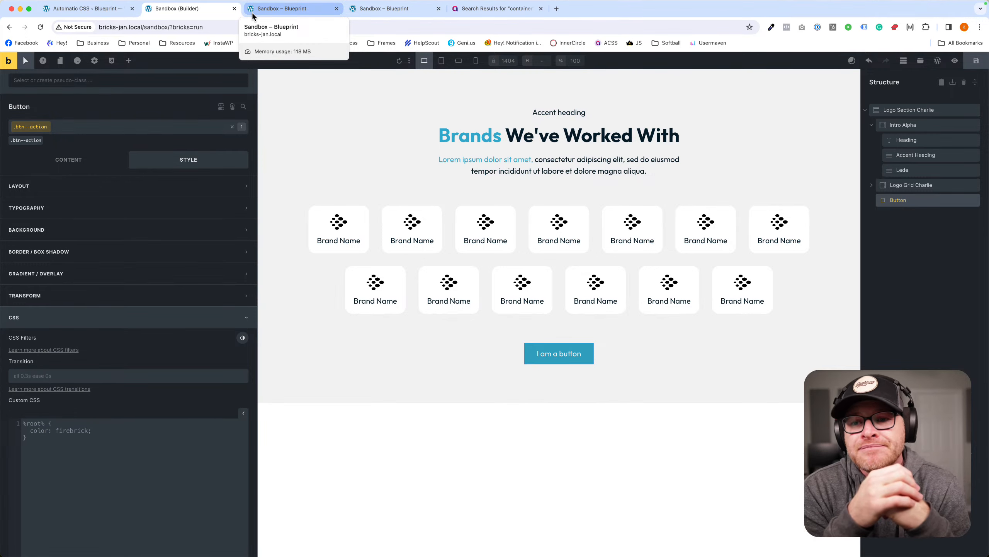
{"action": "left_click", "coordinate": [141, 63]}
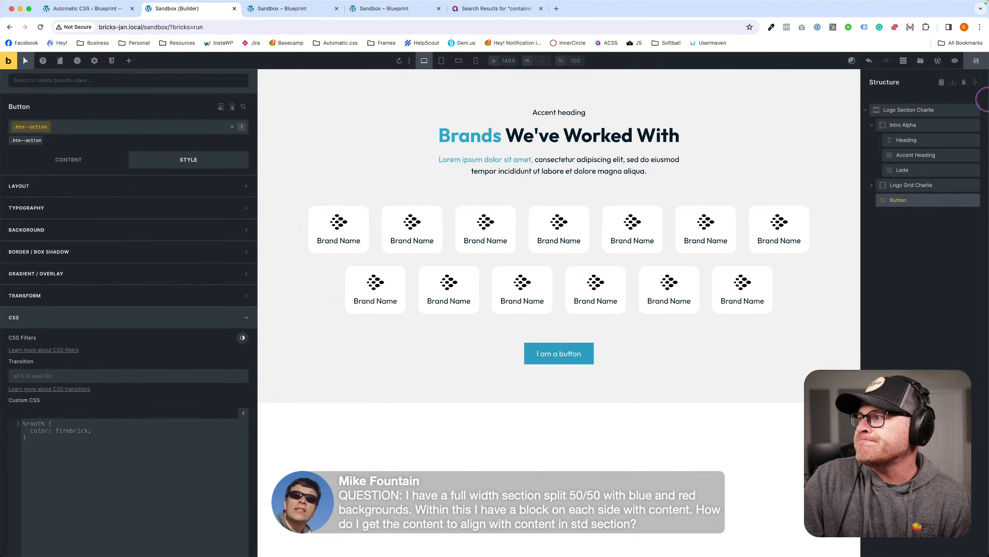
Replace Logo Section Charlie with a new section whose container gets the grid--2 class.
{"action": "left_click", "coordinate": [976, 110]}
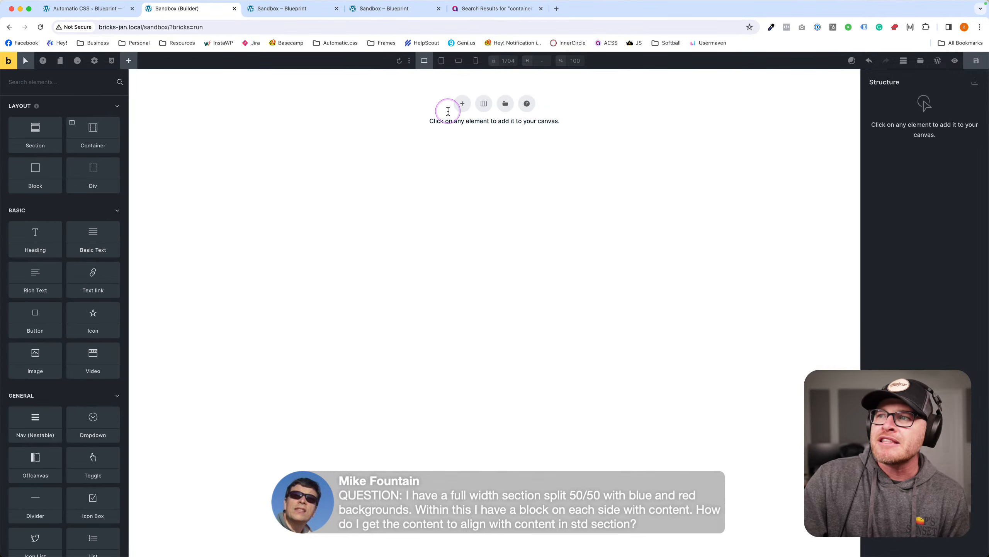
{"action": "left_click", "coordinate": [458, 104]}
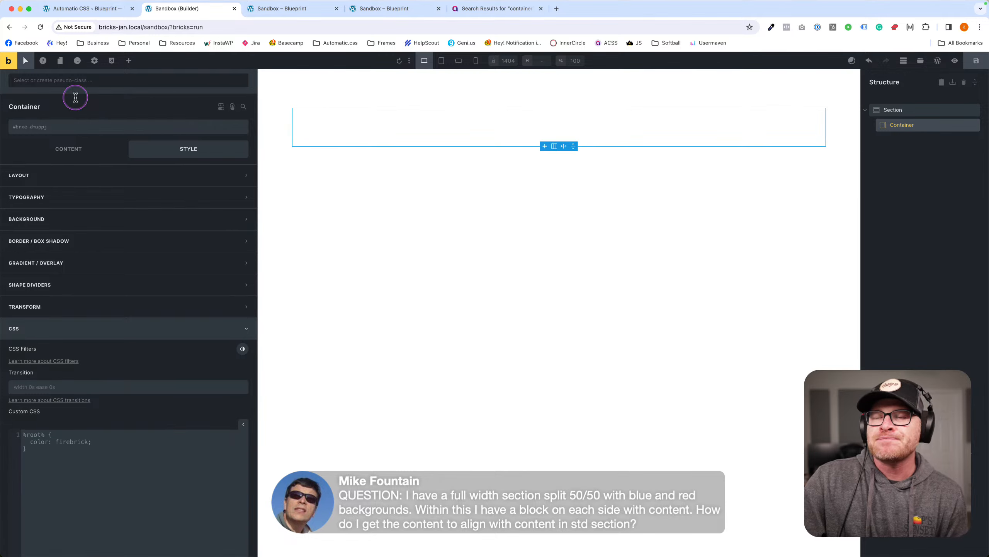
{"action": "left_click", "coordinate": [352, 133]}
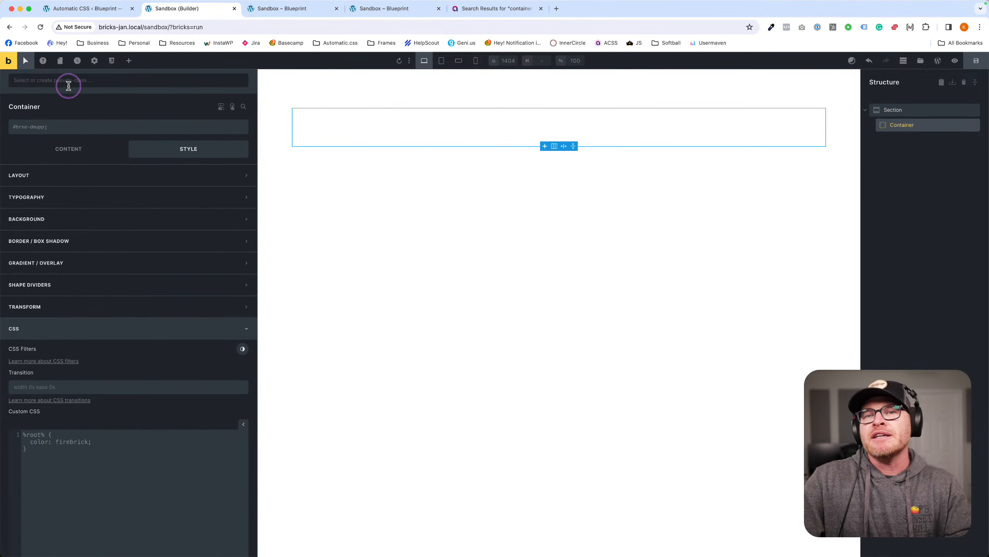
{"action": "right_click", "coordinate": [72, 123]}
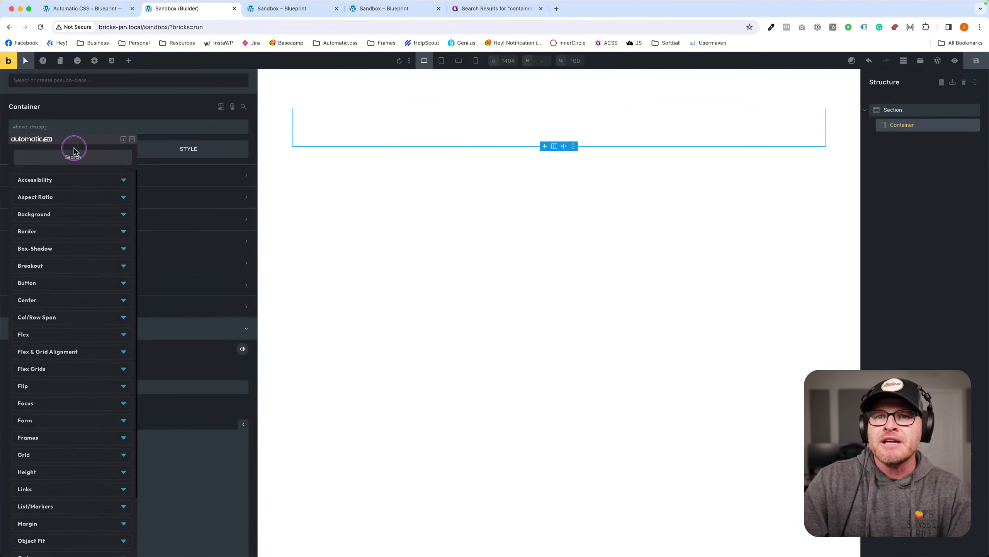
{"action": "type", "text": "grid"}
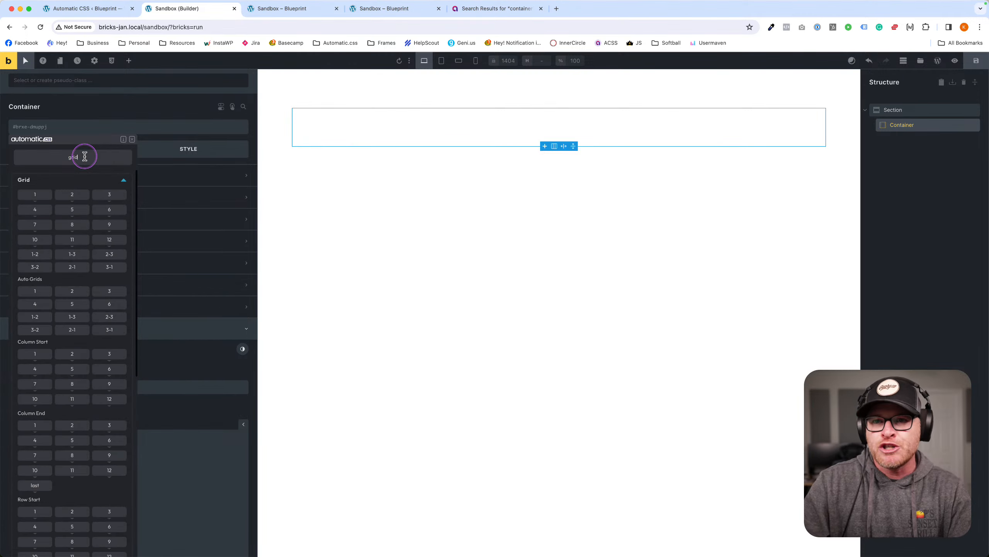
{"action": "left_click", "coordinate": [74, 192]}
{"action": "left_click", "coordinate": [314, 114]}
Add a Heading and a Basic Text element to the new section.
{"action": "left_click", "coordinate": [390, 102]}
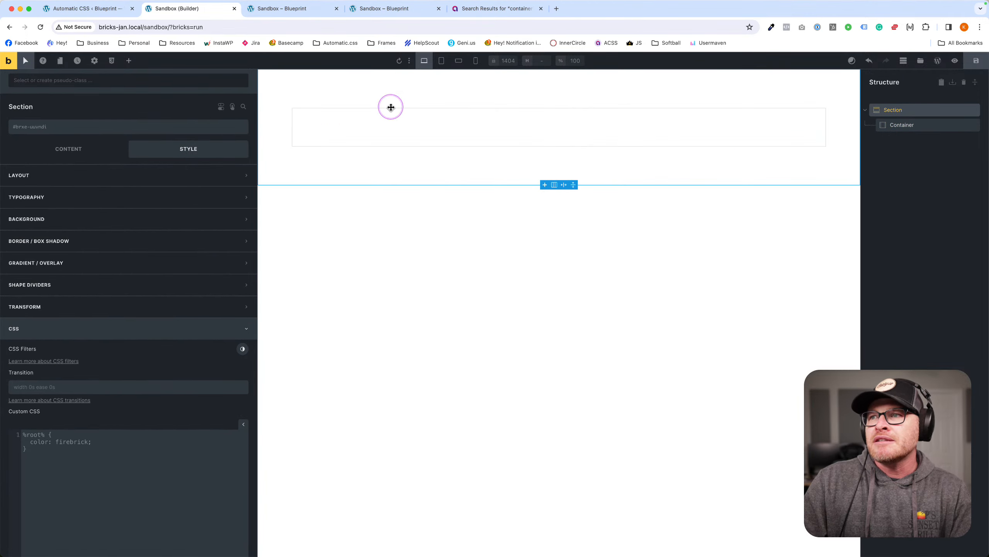
{"action": "left_click", "coordinate": [129, 60]}
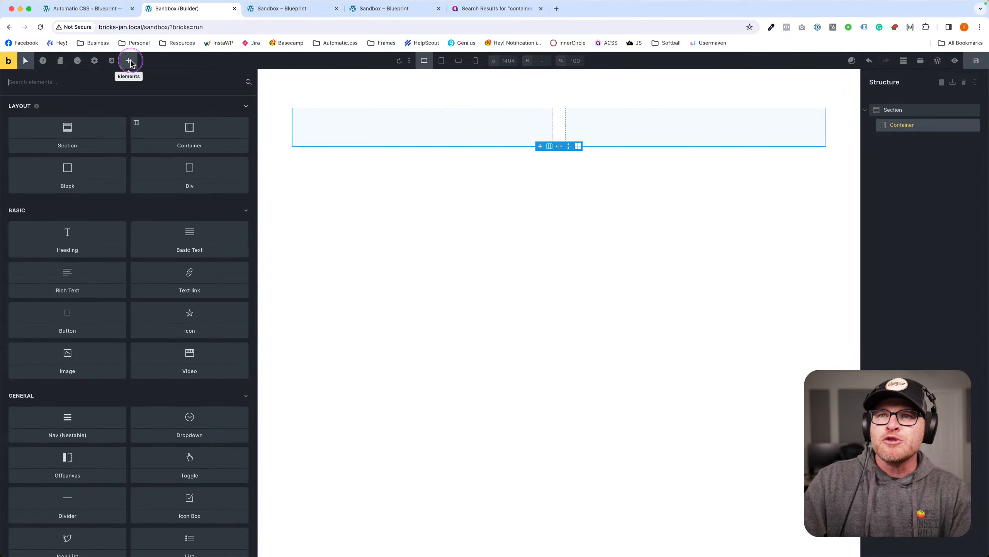
{"action": "type", "text": "head"}
{"action": "key", "text": "Return"}
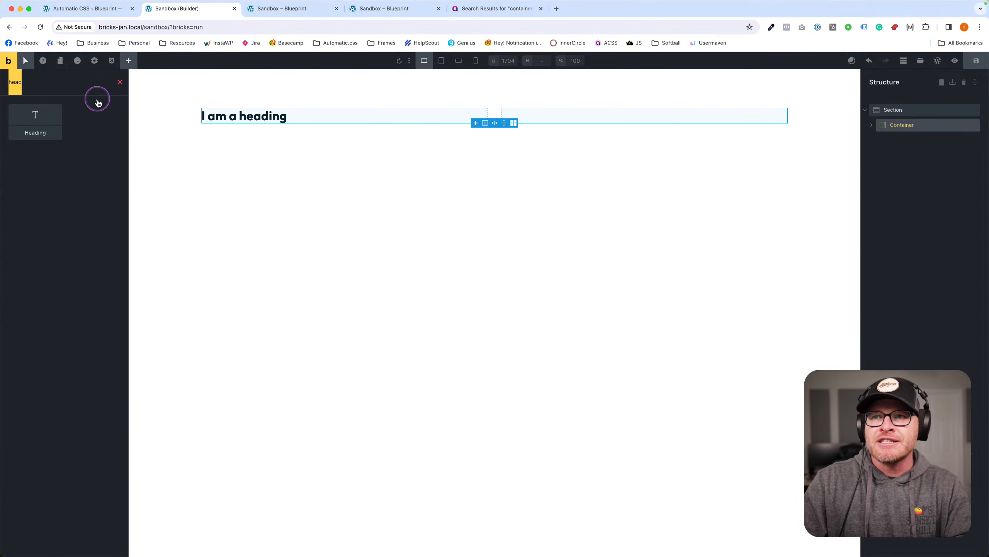
{"action": "double_click", "coordinate": [36, 81]}
{"action": "type", "text": "text"}
{"action": "left_click", "coordinate": [35, 115]}
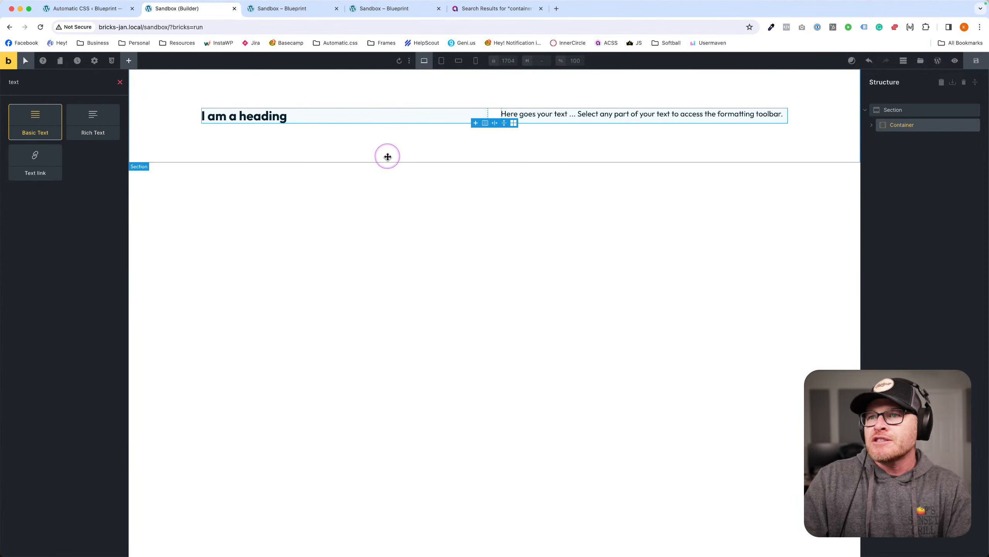
Nest the heading and text inside a Block, save the page, and duplicate the section.
{"action": "left_click", "coordinate": [918, 129]}
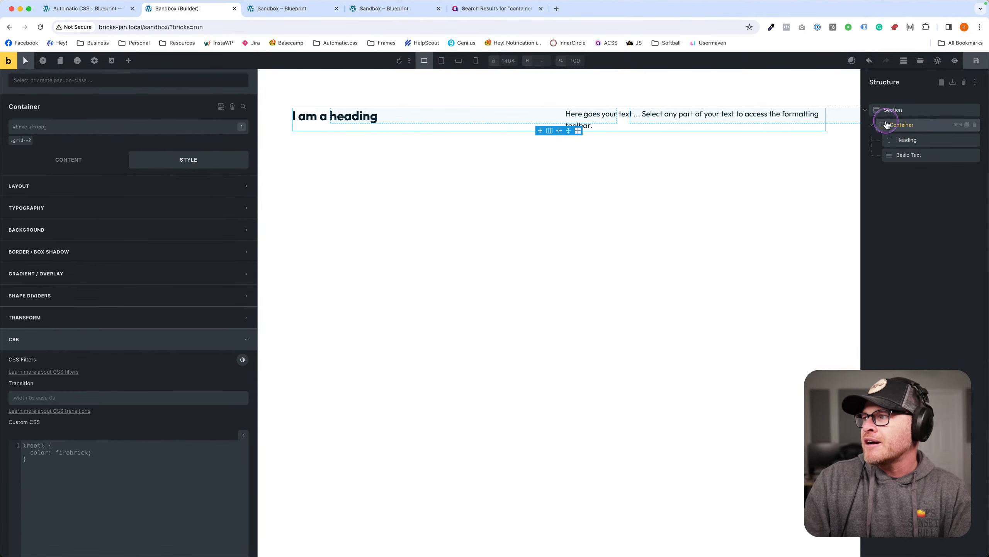
{"action": "left_click", "coordinate": [128, 62]}
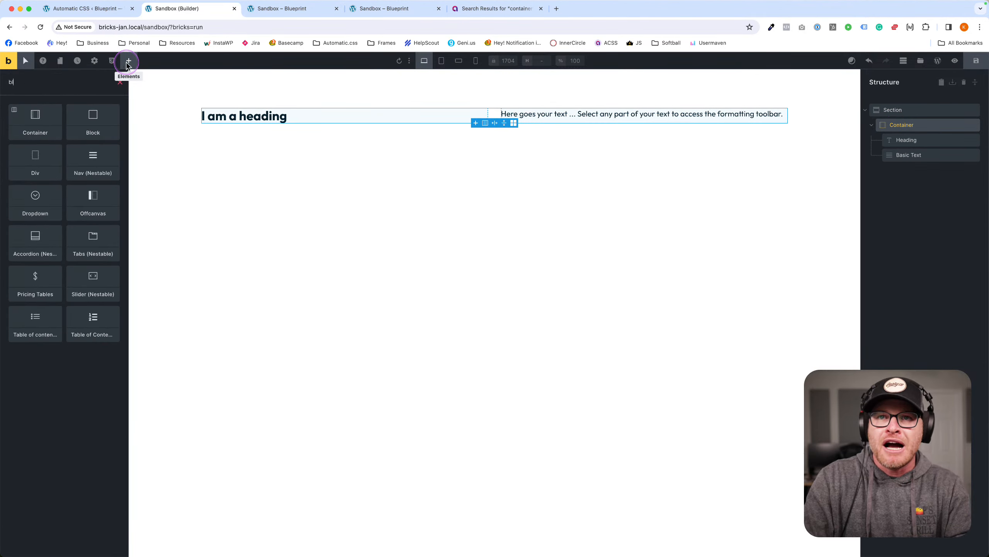
{"action": "type", "text": "block"}
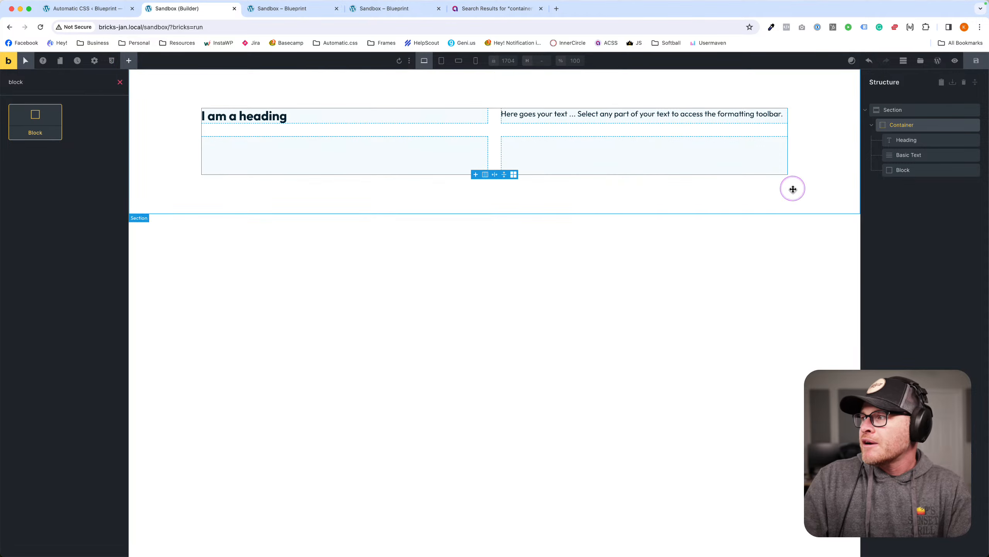
{"action": "mouse_move", "coordinate": [907, 155]}
{"action": "left_mouse_down"}
{"action": "mouse_move", "coordinate": [928, 181]}
{"action": "mouse_move", "coordinate": [920, 156]}
{"action": "left_mouse_up"}
{"action": "left_click", "coordinate": [881, 141]}
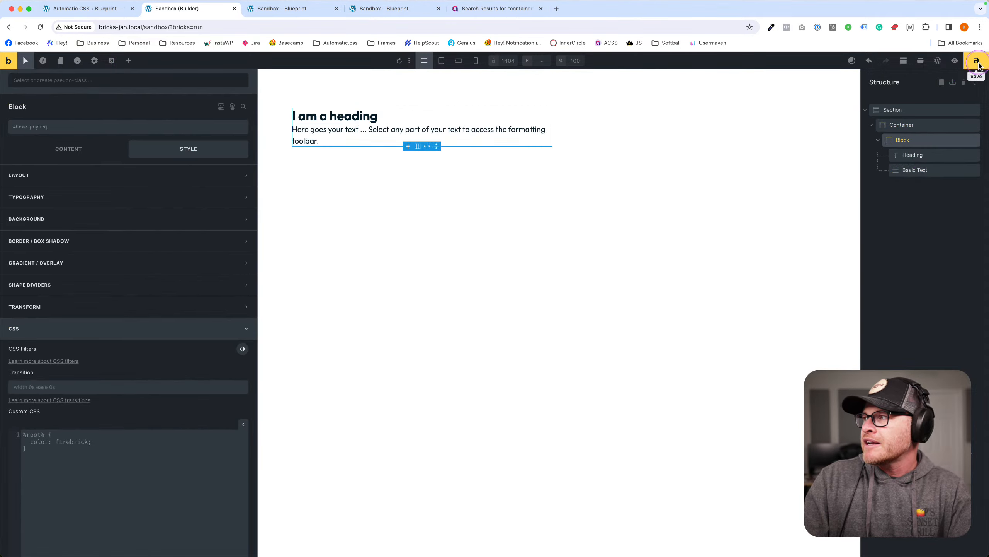
{"action": "left_click", "coordinate": [304, 203]}
{"action": "left_click", "coordinate": [923, 109]}
{"action": "key", "text": "super+d"}
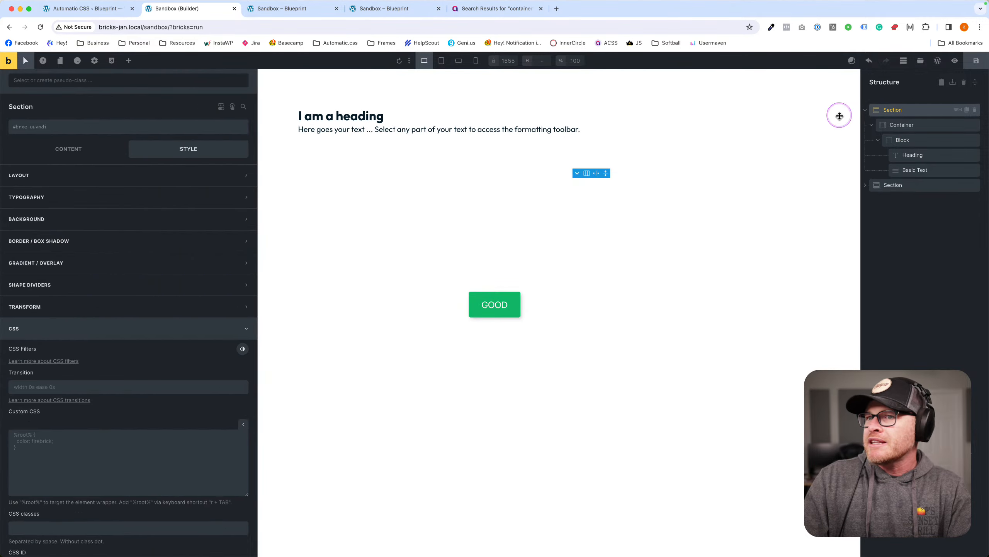
Duplicate the section and set the copy's container width to 100%.
{"action": "left_click", "coordinate": [288, 195]}
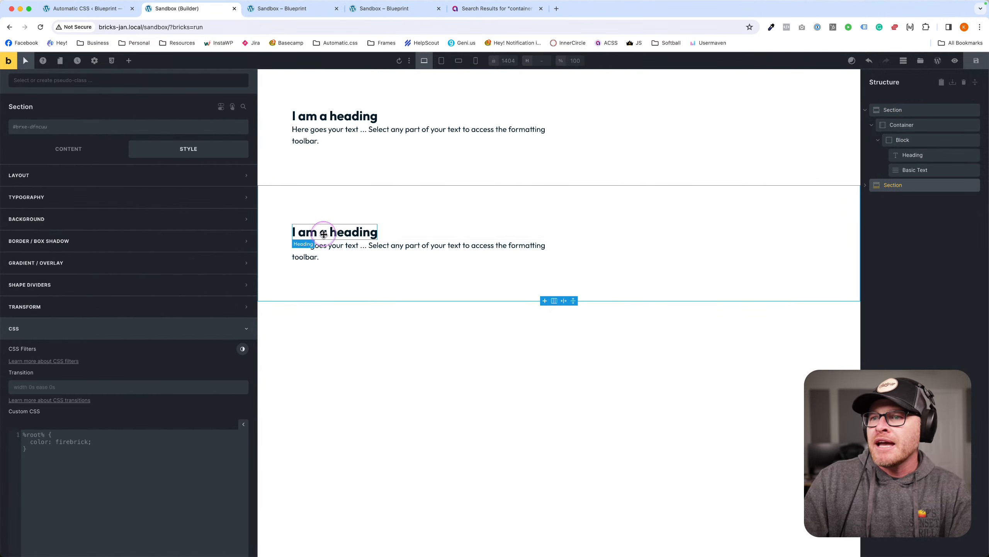
{"action": "left_click", "coordinate": [564, 240]}
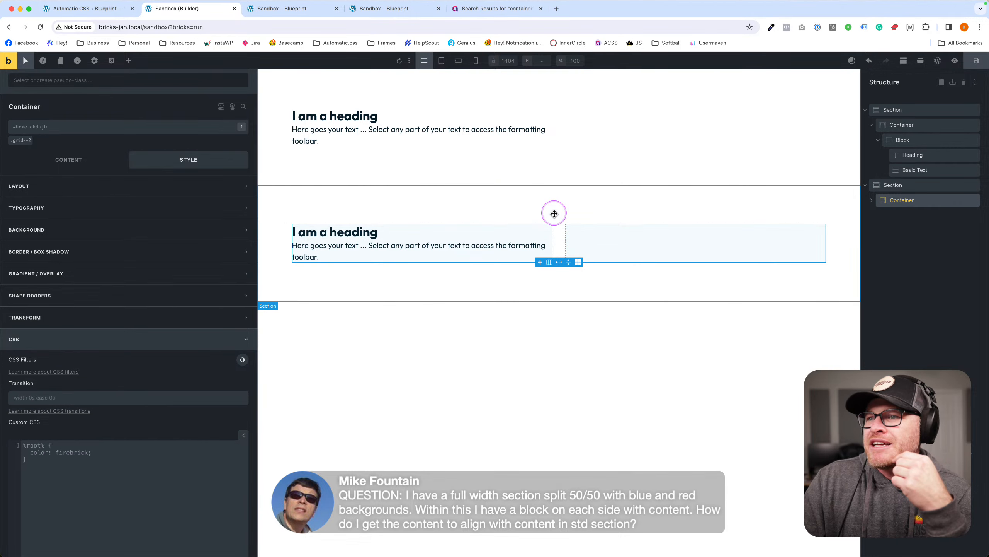
{"action": "left_click", "coordinate": [126, 187]}
{"action": "type", "text": "100%"}
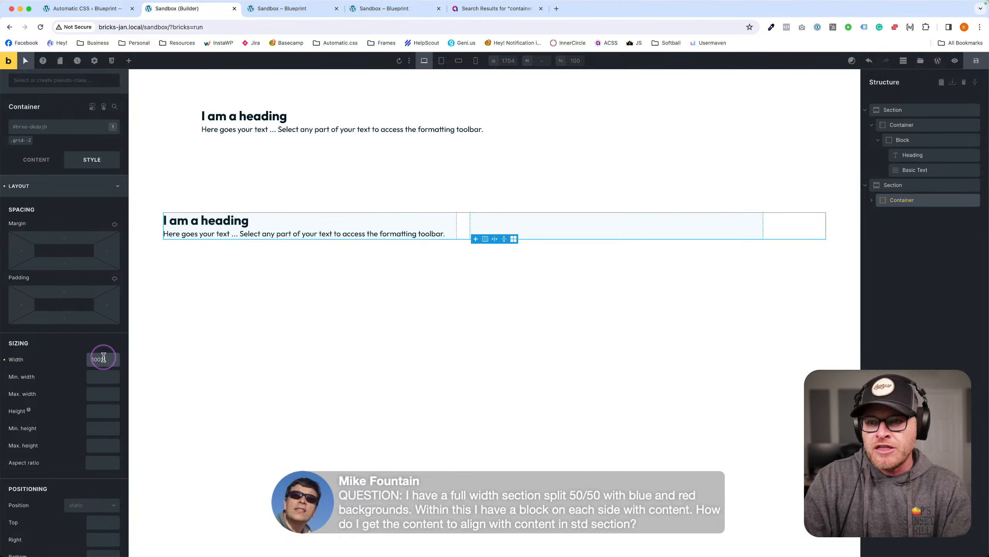
Set the second section's left and right padding to 0.
{"action": "left_click", "coordinate": [174, 200]}
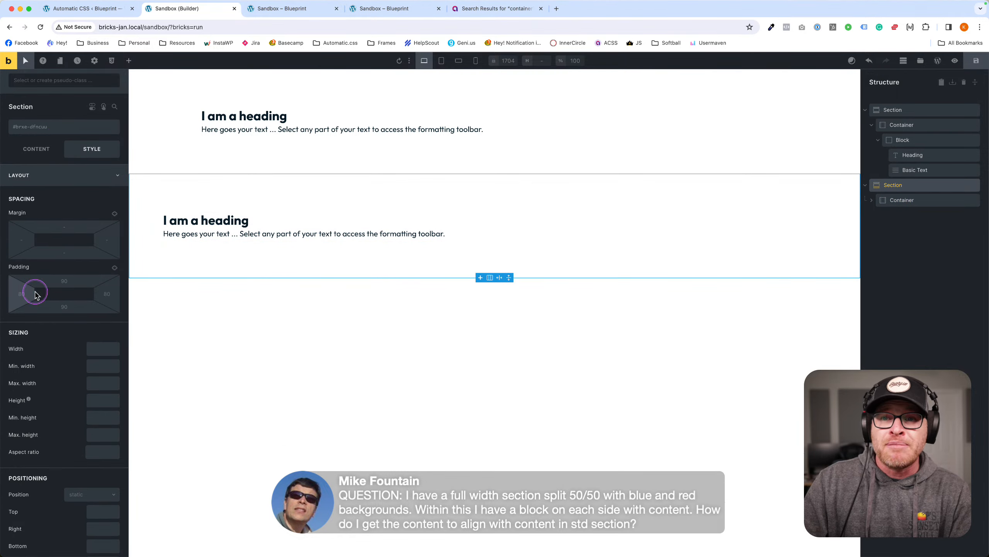
{"action": "left_click", "coordinate": [21, 294]}
{"action": "type", "text": "0"}
{"action": "left_click", "coordinate": [104, 293]}
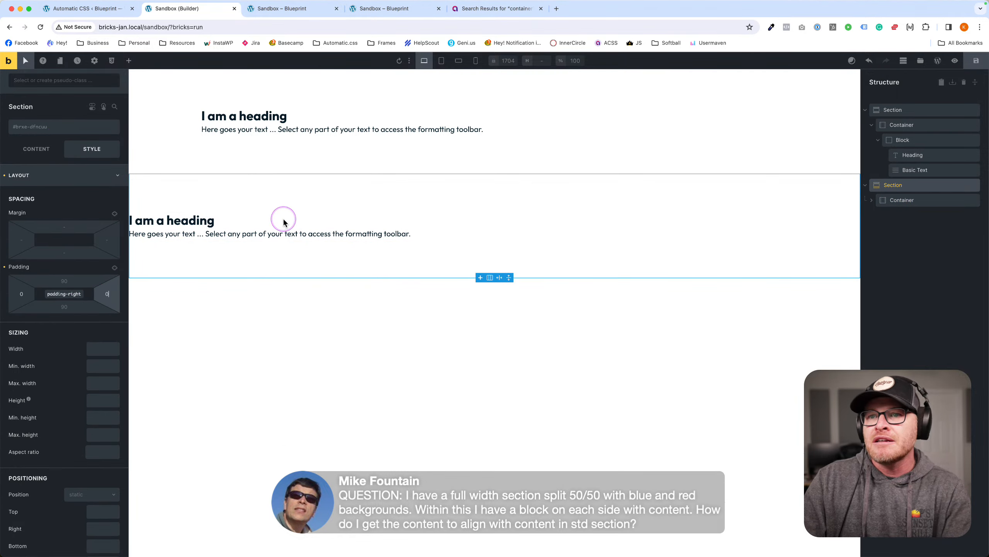
Give the container's block the pad--xxl extra-large padding class.
{"action": "left_click", "coordinate": [881, 203]}
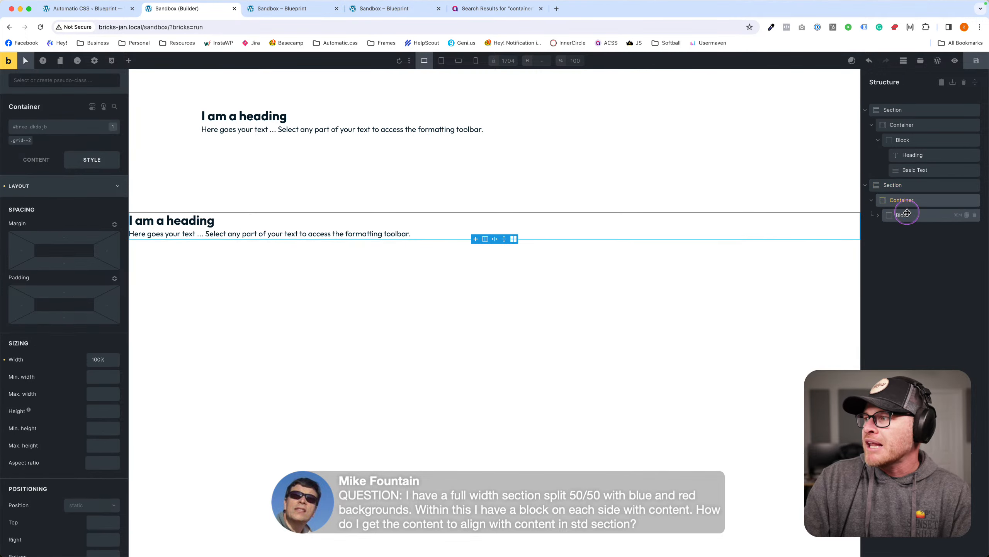
{"action": "left_click", "coordinate": [902, 215]}
{"action": "right_click", "coordinate": [51, 127]}
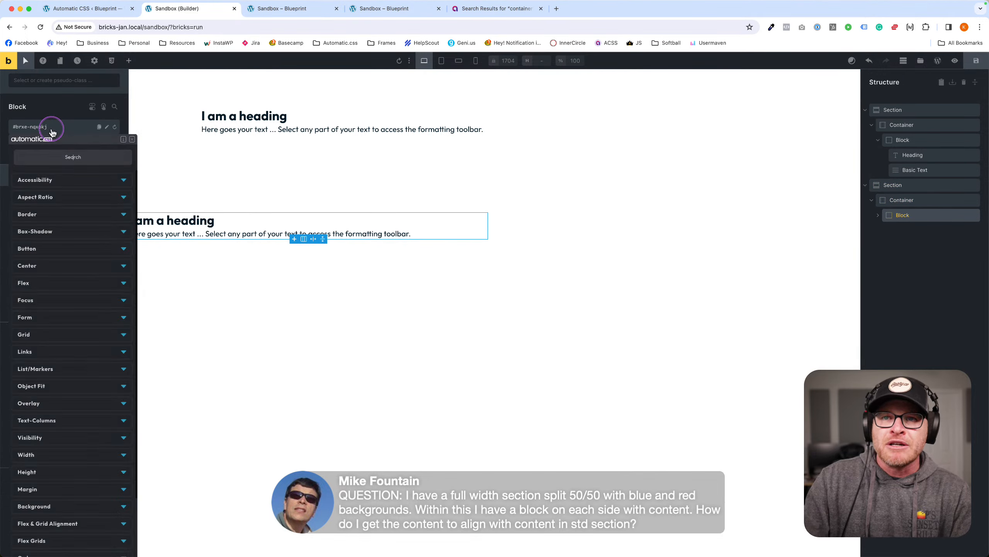
{"action": "type", "text": "spa"}
{"action": "key", "text": "BackSpace"}
{"action": "key", "text": "BackSpace"}
{"action": "key", "text": "BackSpace"}
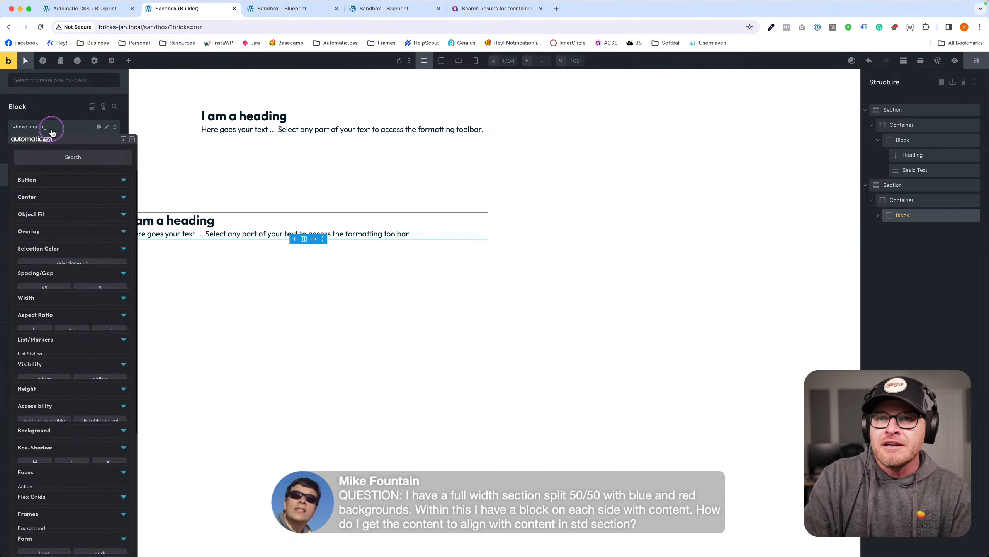
{"action": "type", "text": "pad"}
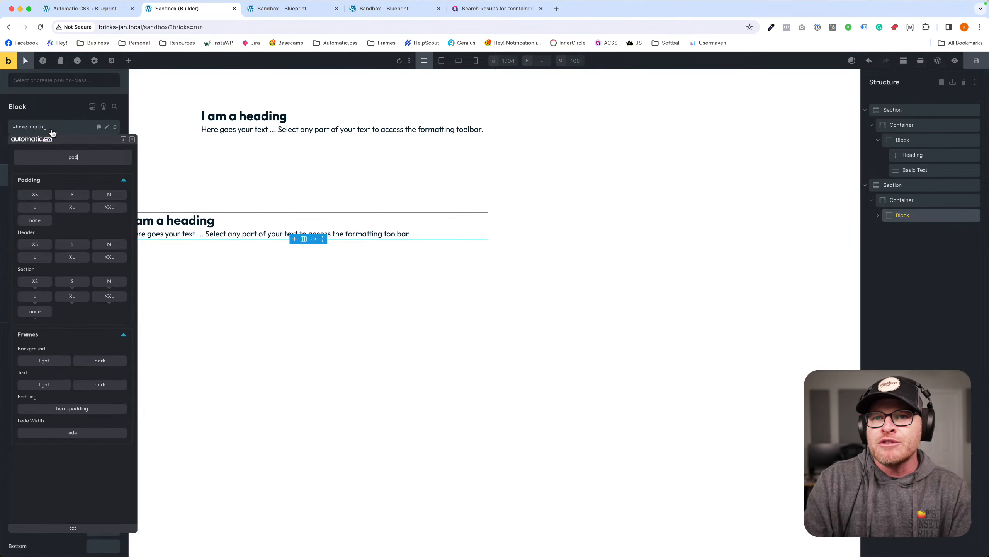
{"action": "left_click", "coordinate": [117, 209]}
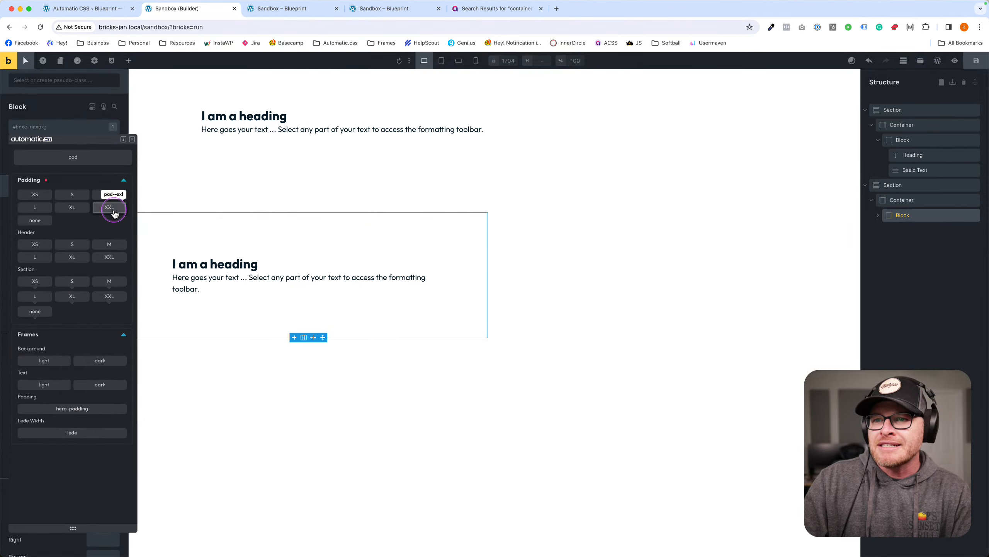
Add a second, empty Block to the container.
{"action": "left_click", "coordinate": [640, 240]}
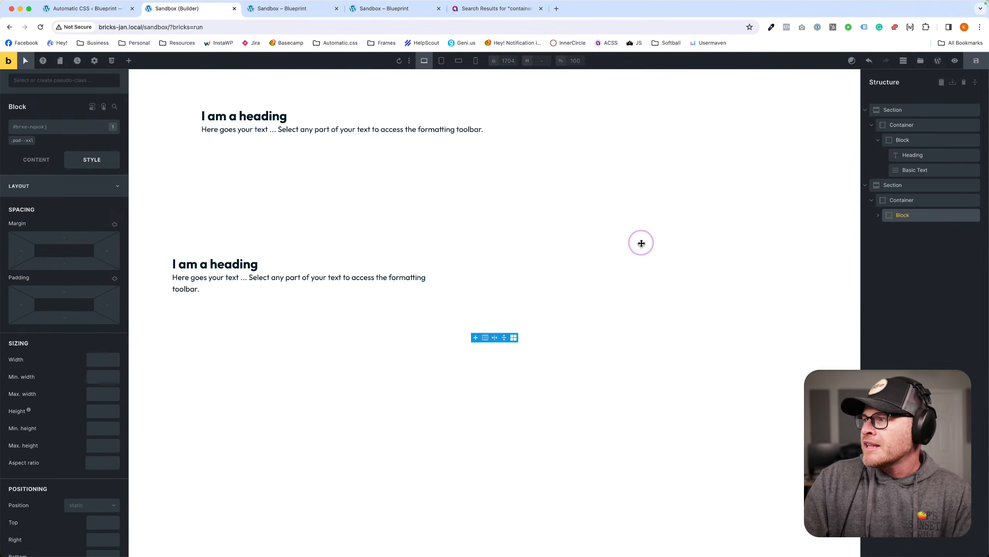
{"action": "left_click", "coordinate": [129, 61]}
{"action": "type", "text": "block"}
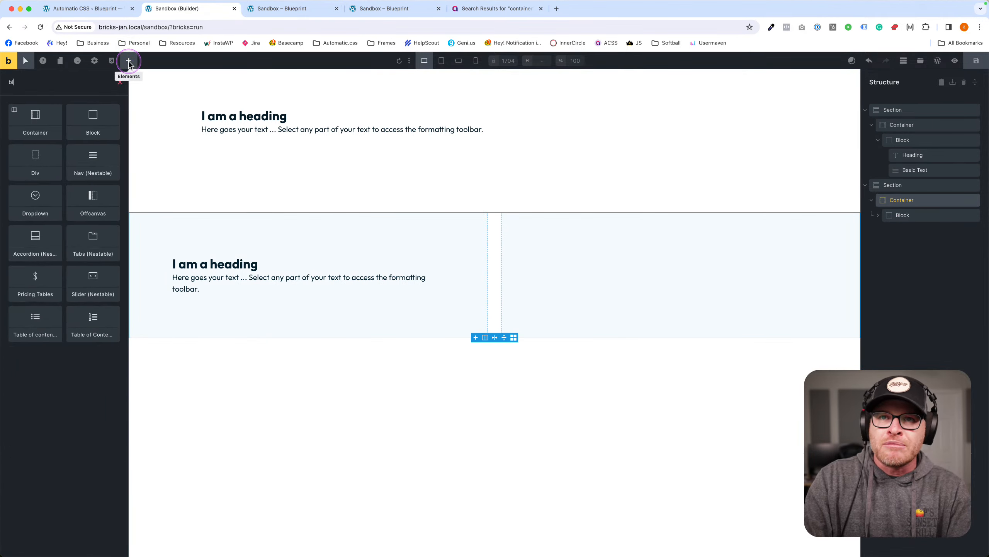
{"action": "key", "text": "Return"}
{"action": "left_click", "coordinate": [629, 241]}
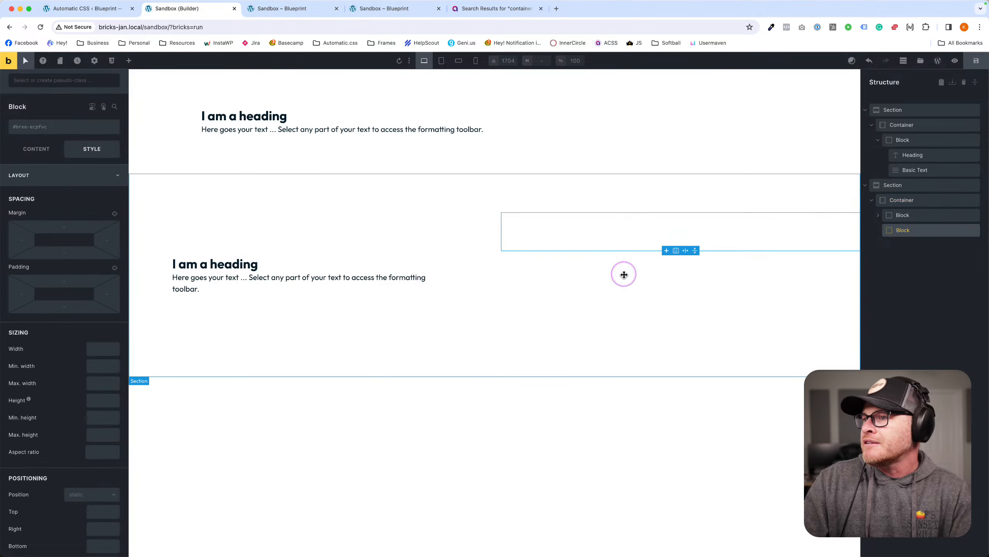
Apply the .stretch class to the container.
{"action": "left_click", "coordinate": [486, 274]}
{"action": "left_click", "coordinate": [499, 271]}
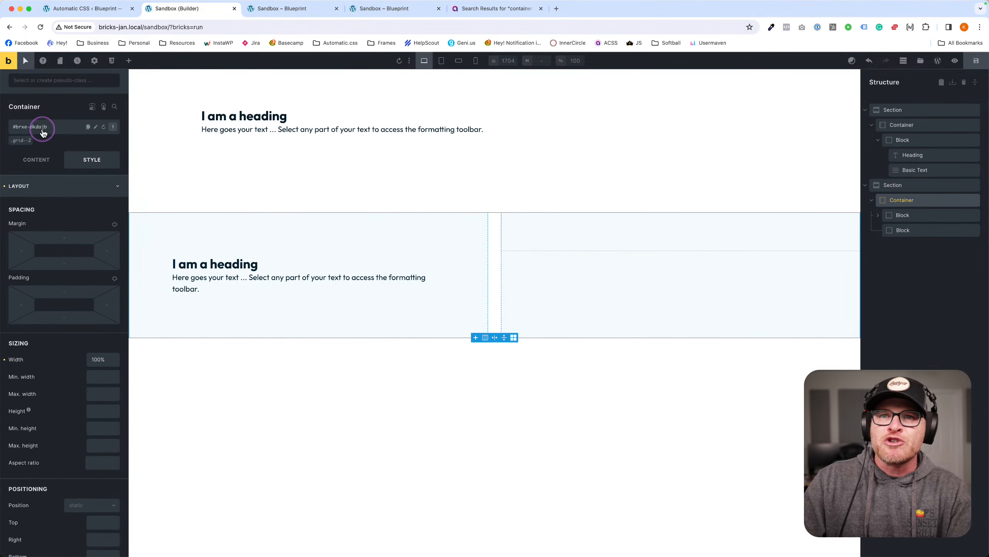
{"action": "left_click", "coordinate": [45, 128]}
{"action": "type", "text": "tre"}
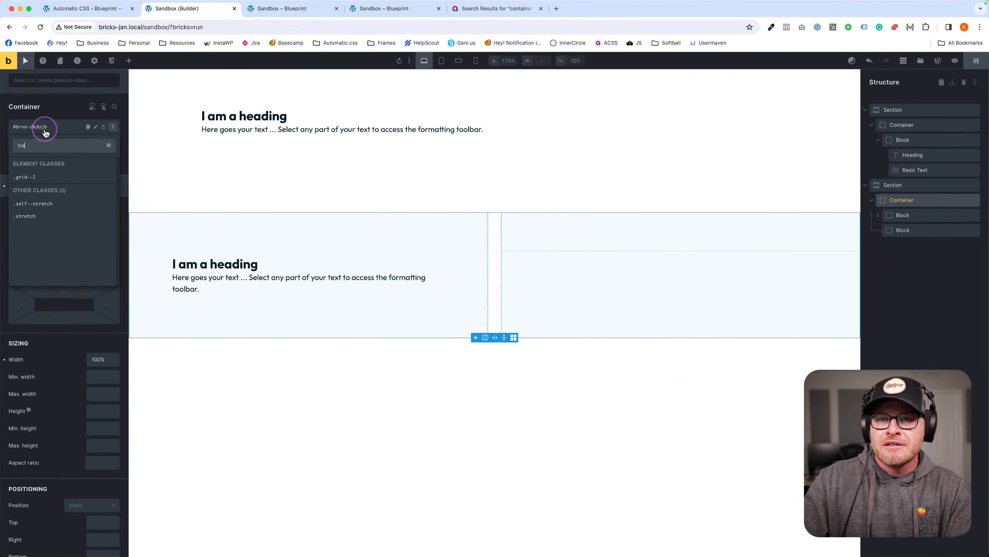
{"action": "left_click", "coordinate": [39, 218]}
Set the container's own grid gap to 0.
{"action": "left_click", "coordinate": [683, 260]}
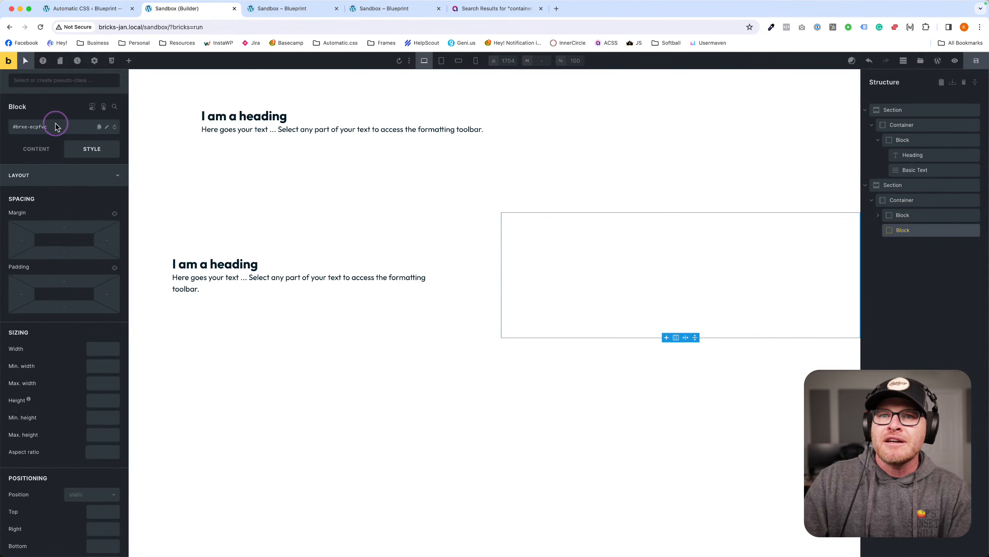
{"action": "left_click", "coordinate": [495, 249]}
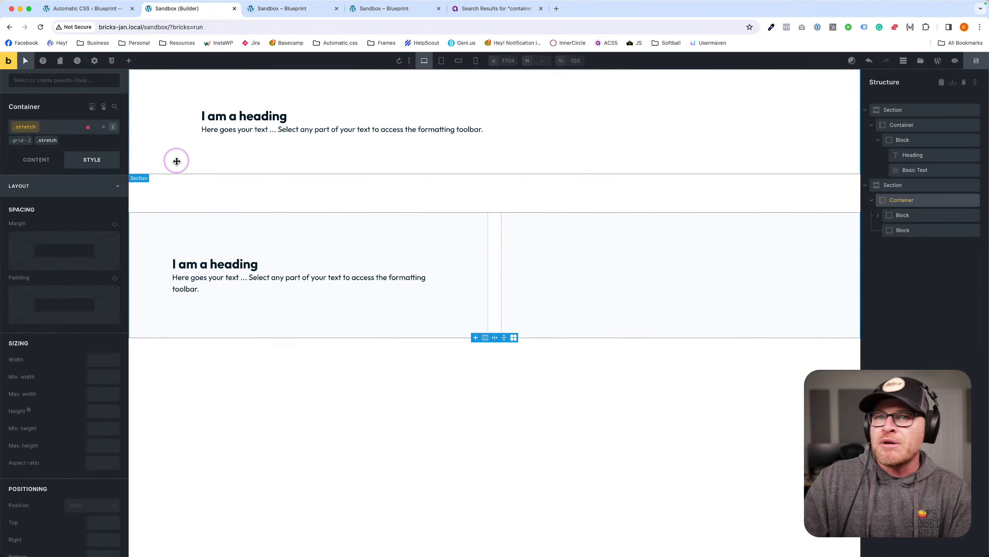
{"action": "left_click", "coordinate": [37, 160]}
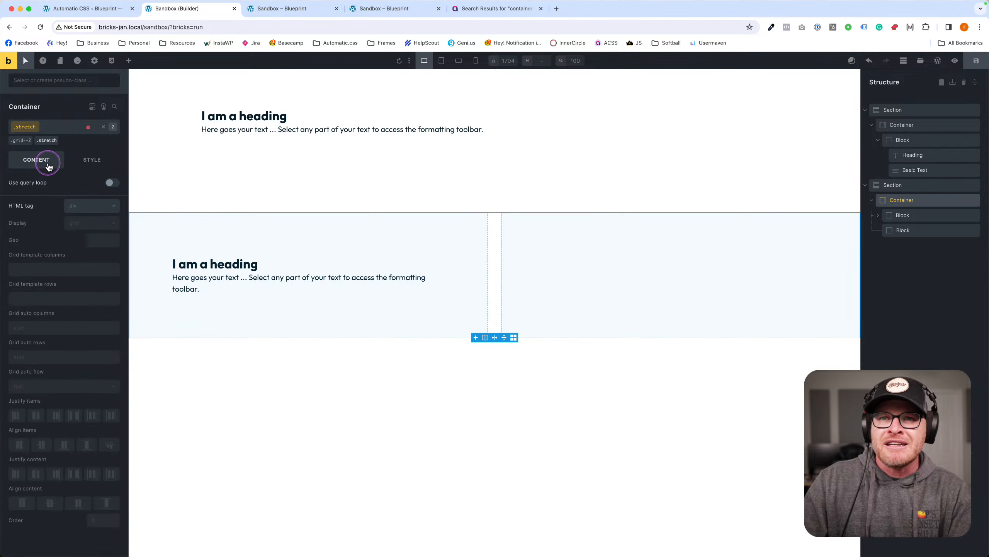
{"action": "left_click", "coordinate": [46, 139]}
{"action": "left_click", "coordinate": [100, 241]}
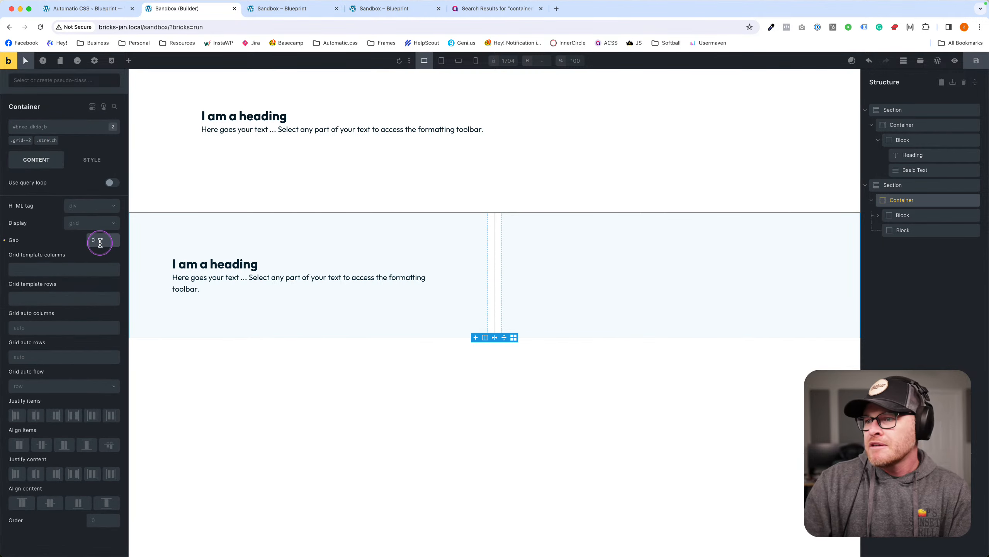
{"action": "type", "text": "0"}
Start styling the empty right block with an Automatic.css class.
{"action": "left_click", "coordinate": [561, 273]}
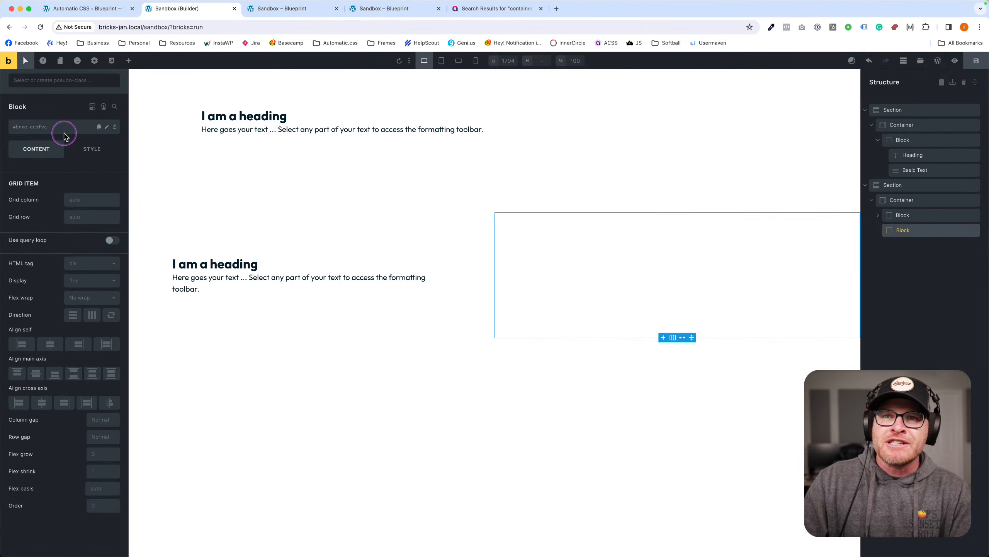
{"action": "left_click", "coordinate": [92, 151]}
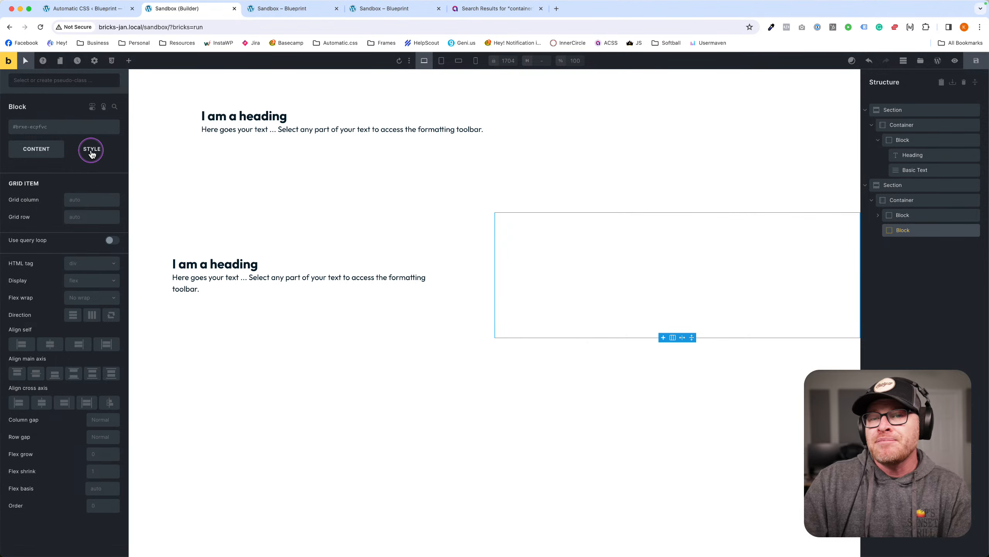
{"action": "left_click", "coordinate": [55, 127]}
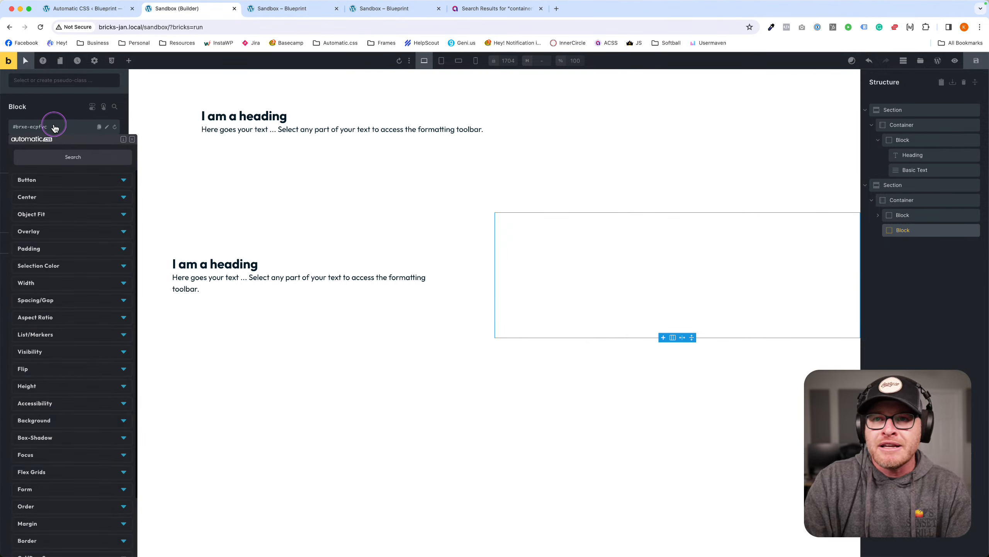
Give the right block the action background and the left block an ultra-dark action background.
{"action": "type", "text": "bg"}
{"action": "left_click", "coordinate": [63, 207]}
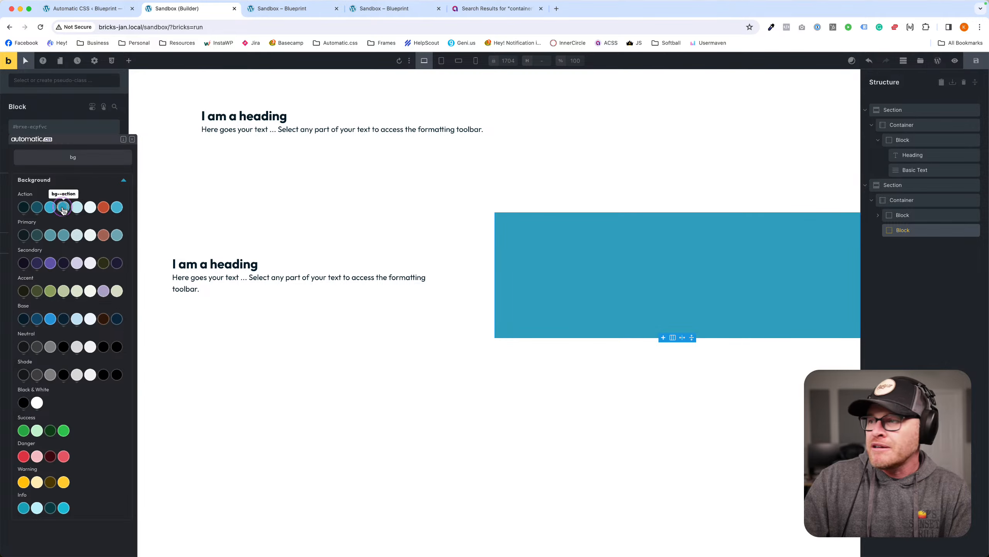
{"action": "left_click", "coordinate": [353, 230]}
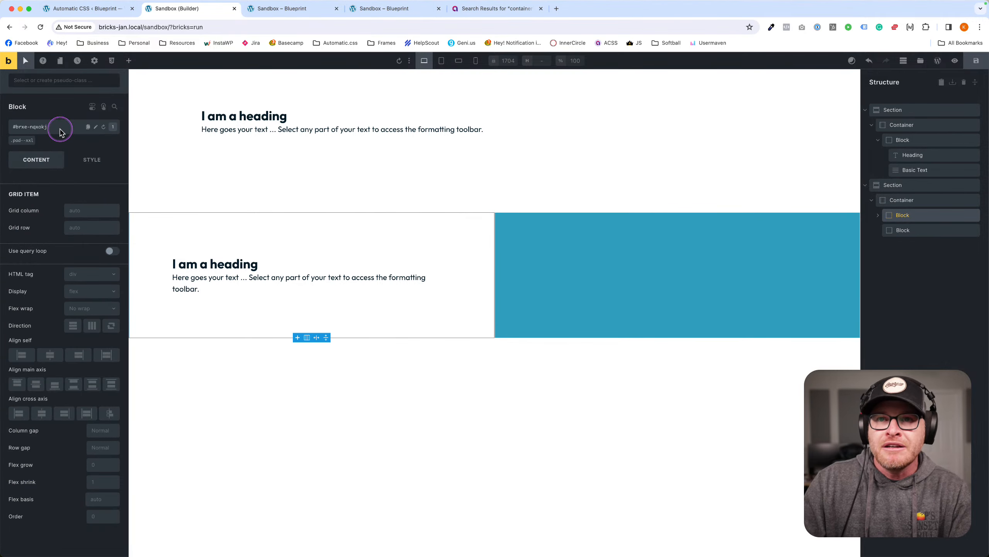
{"action": "left_click", "coordinate": [62, 132]}
{"action": "type", "text": "bg"}
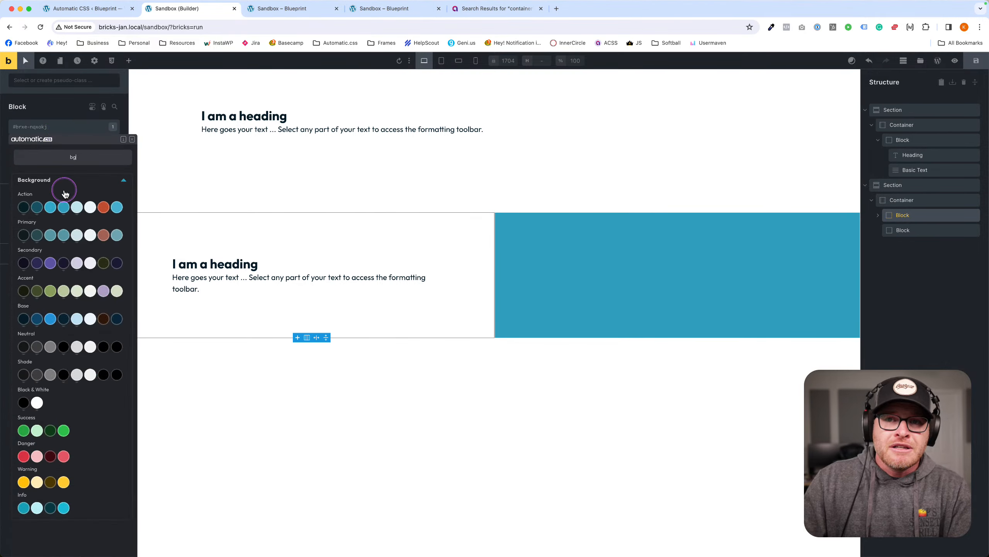
{"action": "left_click", "coordinate": [50, 237]}
{"action": "left_click", "coordinate": [23, 207]}
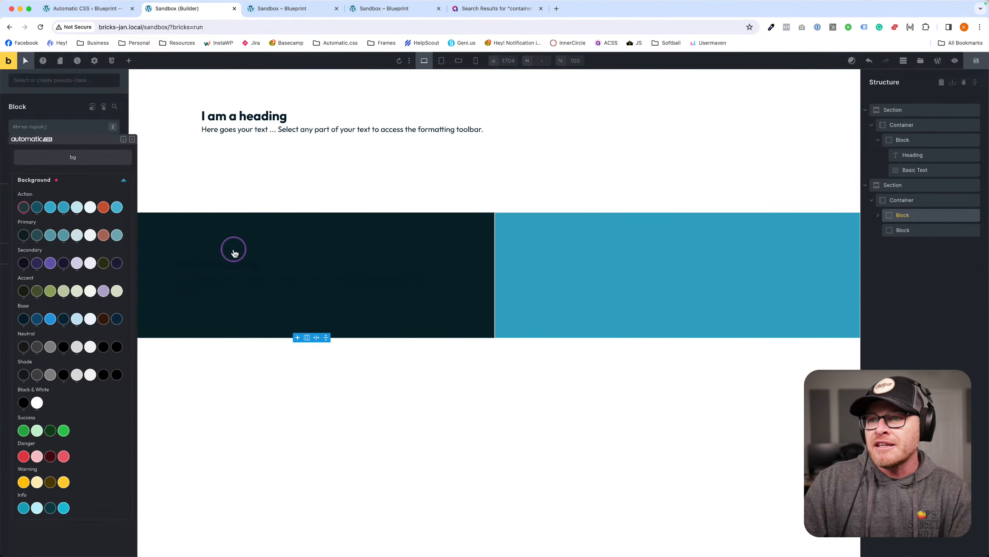
{"action": "left_click", "coordinate": [361, 244]}
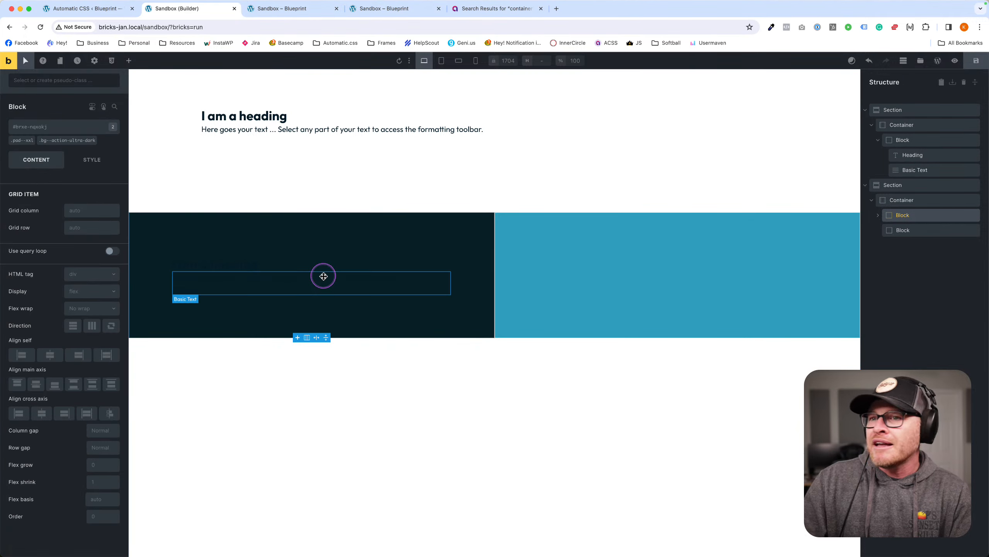
Set the left block's text colour to shade ultra-light.
{"action": "left_click", "coordinate": [39, 132]}
{"action": "type", "text": "text"}
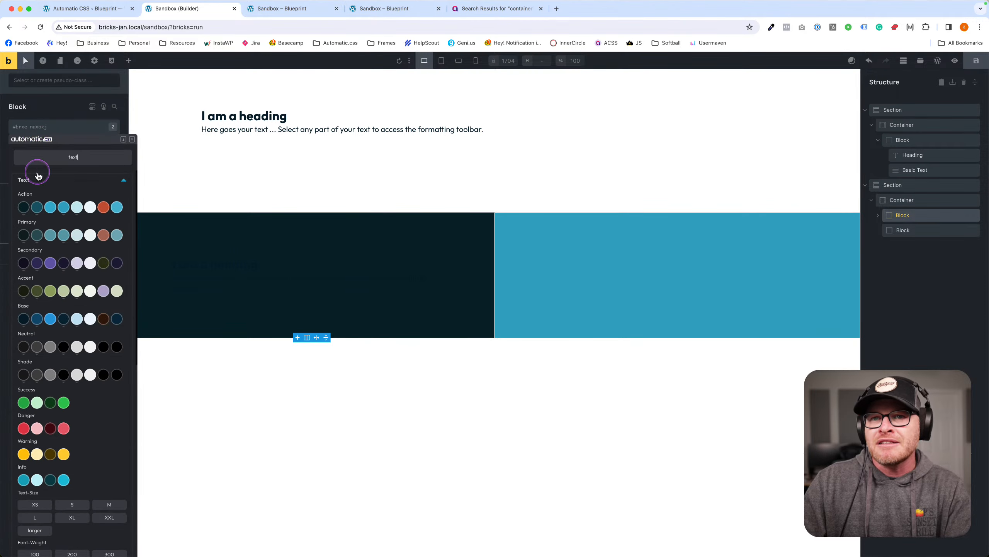
{"action": "left_click", "coordinate": [93, 209]}
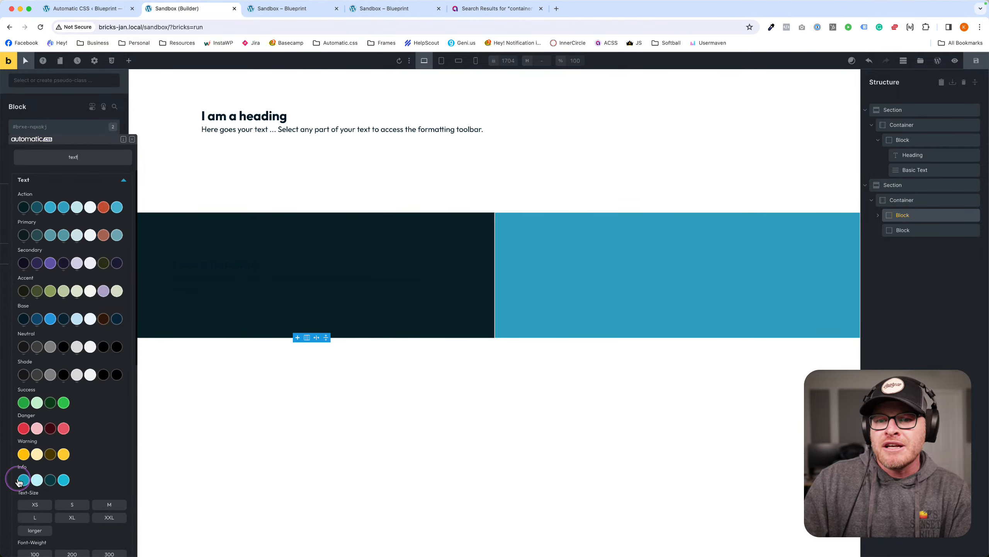
{"action": "left_click", "coordinate": [91, 374]}
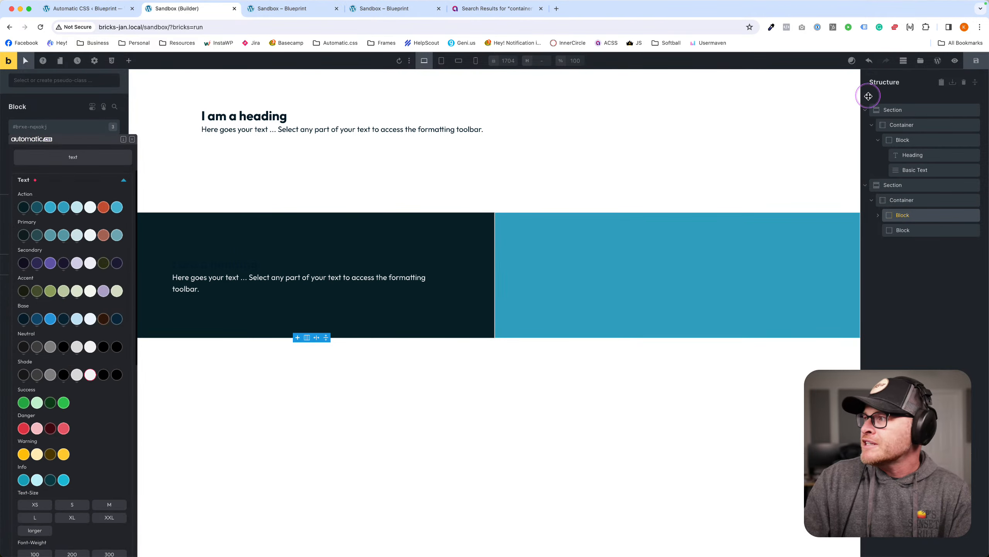
Check the heading's text classes, then switch to the 'Sandbox – Blueprint' front-end preview.
{"action": "left_click", "coordinate": [261, 264]}
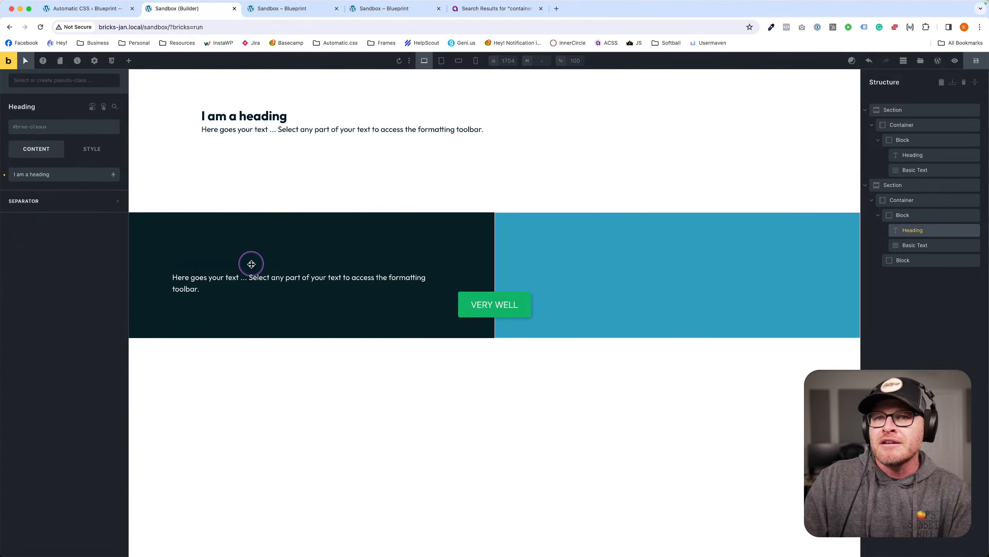
{"action": "left_click", "coordinate": [64, 127]}
{"action": "type", "text": "text"}
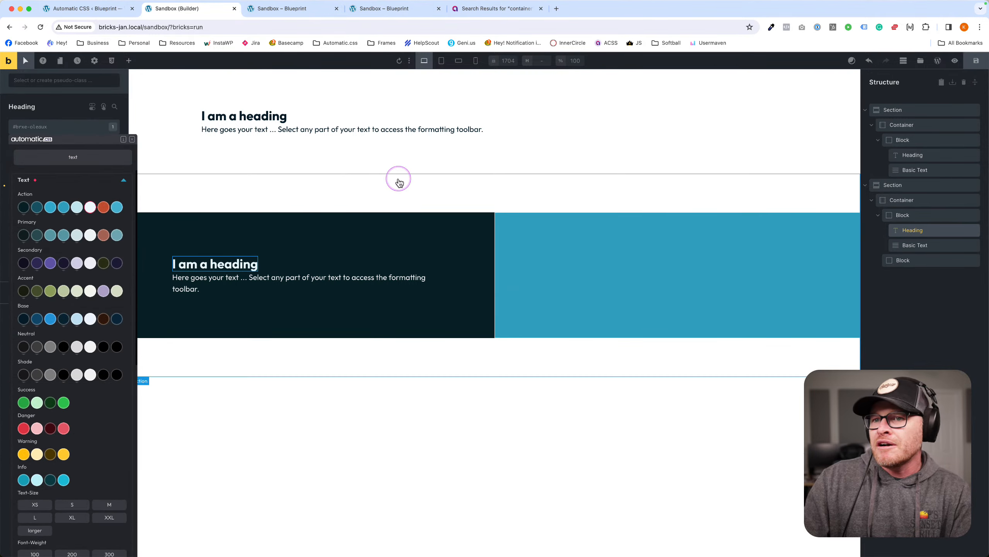
{"action": "left_click", "coordinate": [398, 181]}
{"action": "left_click", "coordinate": [599, 249]}
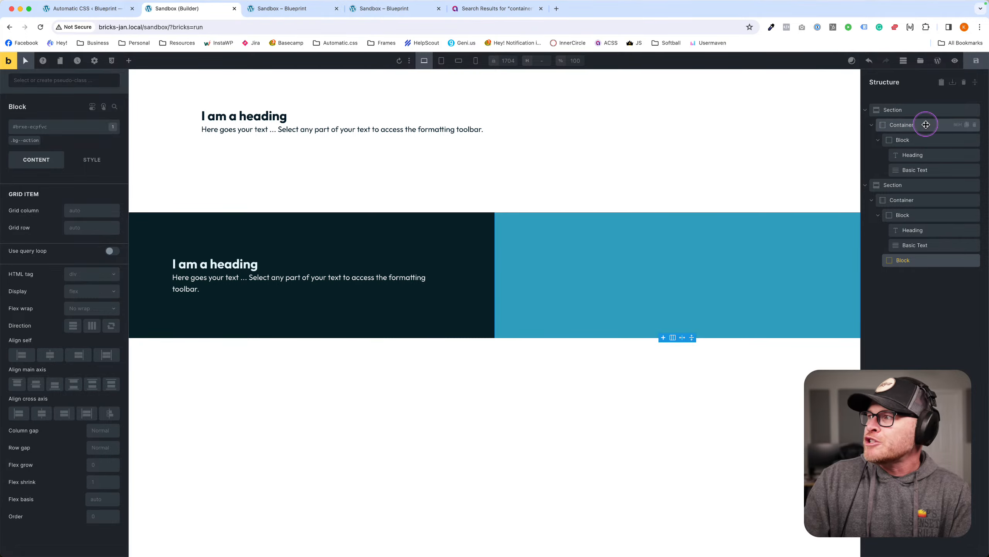
{"action": "left_click", "coordinate": [310, 24]}
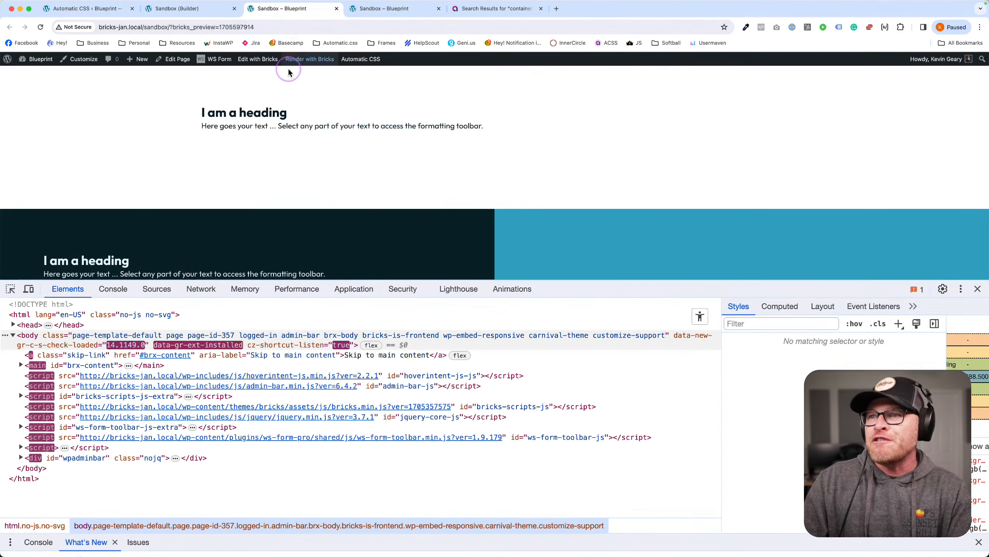
Close the preview's developer tools and return to the builder, selecting the top section's block.
{"action": "left_click", "coordinate": [976, 287]}
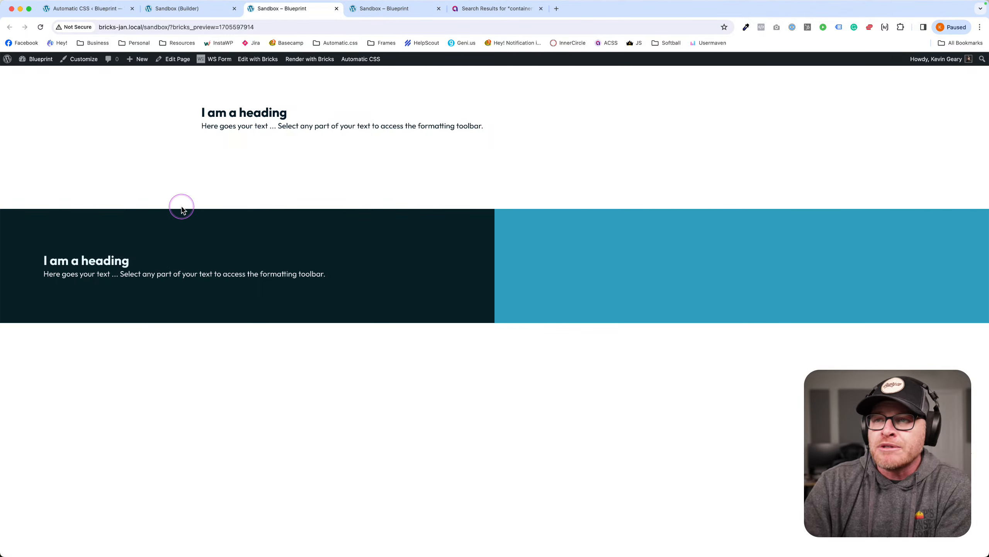
{"action": "left_click", "coordinate": [187, 9]}
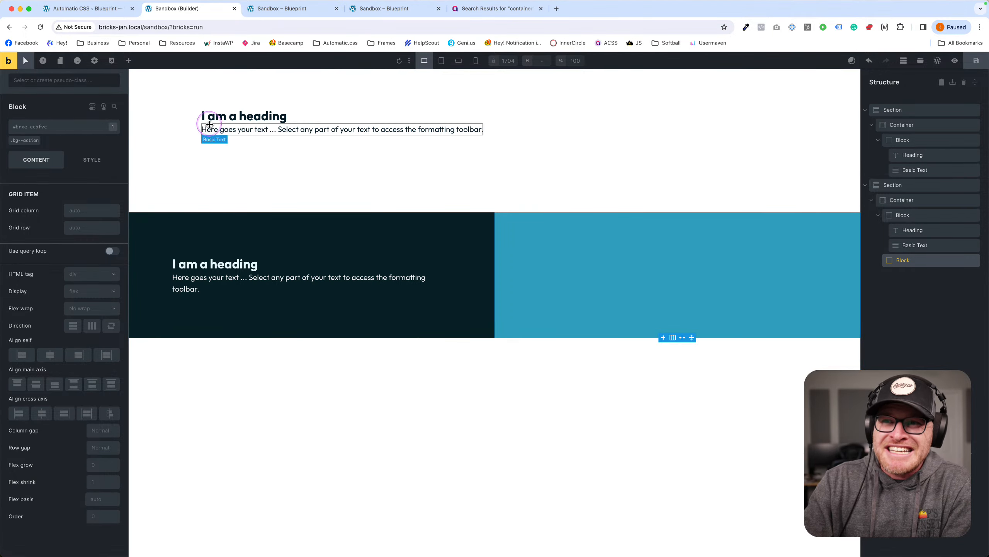
{"action": "left_click", "coordinate": [298, 8]}
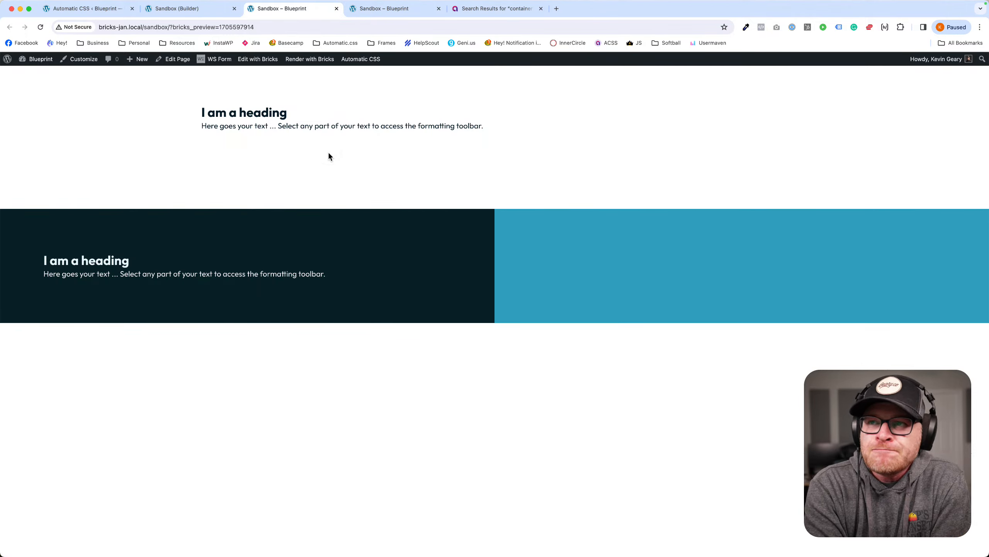
{"action": "left_click", "coordinate": [193, 9]}
{"action": "left_click", "coordinate": [413, 93]}
{"action": "left_click", "coordinate": [350, 117]}
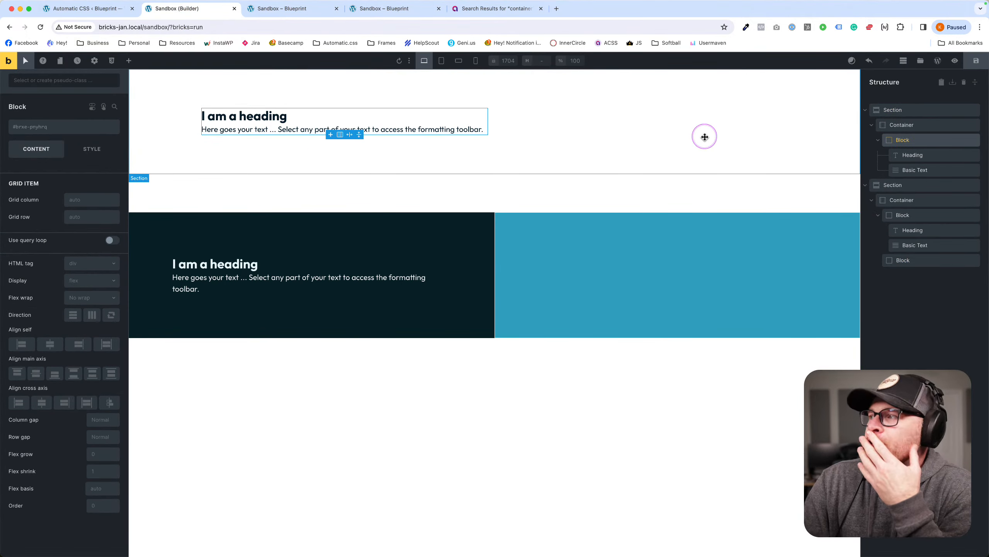
Duplicate the top block with Cmd+D, strip its heading and text, and save.
{"action": "left_click", "coordinate": [879, 140]}
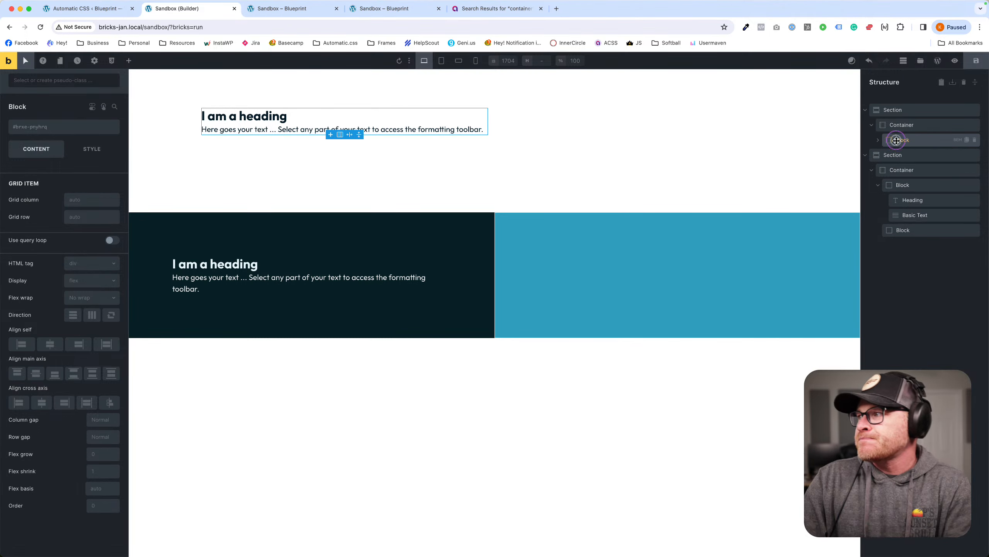
{"action": "key", "text": "super+d"}
{"action": "left_click", "coordinate": [895, 154]}
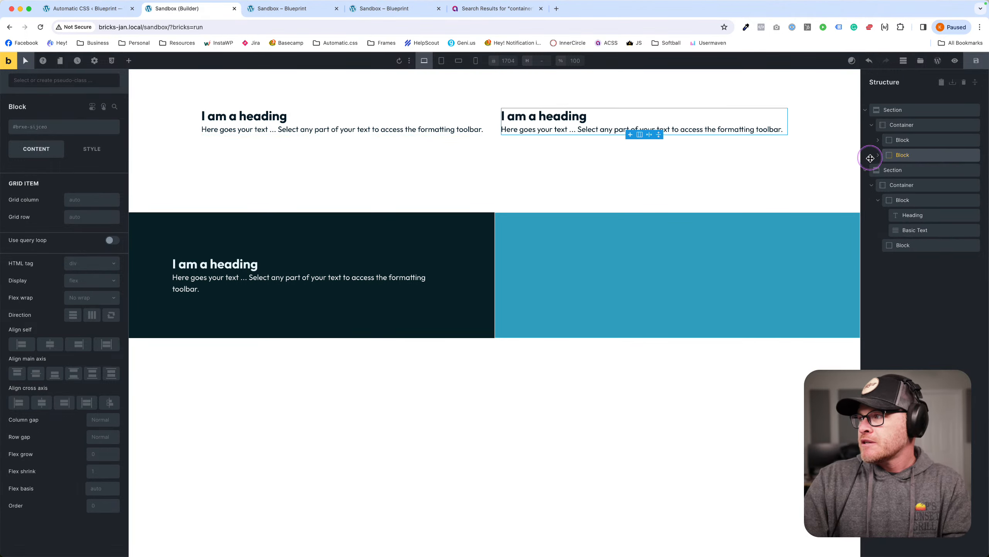
{"action": "left_click", "coordinate": [878, 155]}
{"action": "left_click", "coordinate": [925, 171]}
{"action": "left_click", "coordinate": [975, 170]}
{"action": "left_click", "coordinate": [974, 170]}
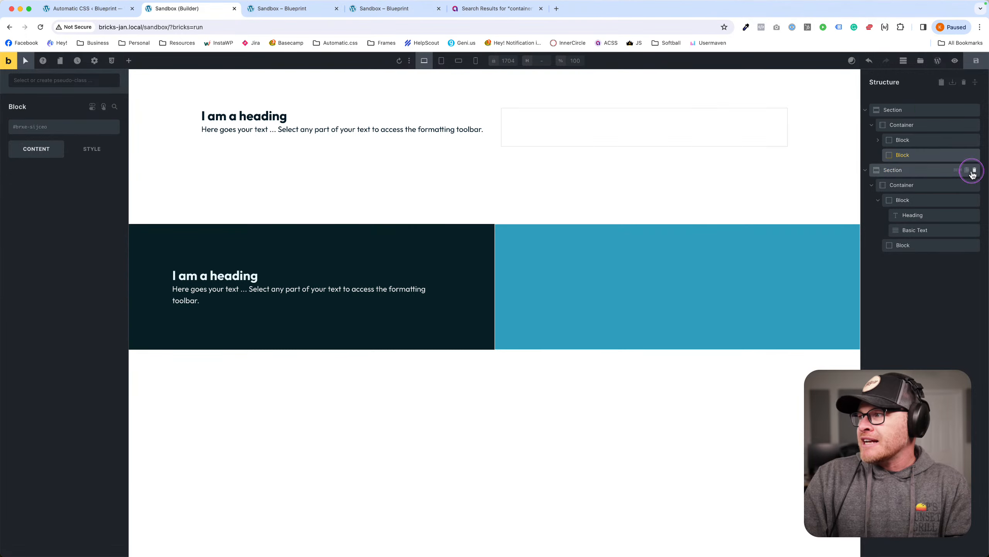
{"action": "left_click", "coordinate": [966, 63]}
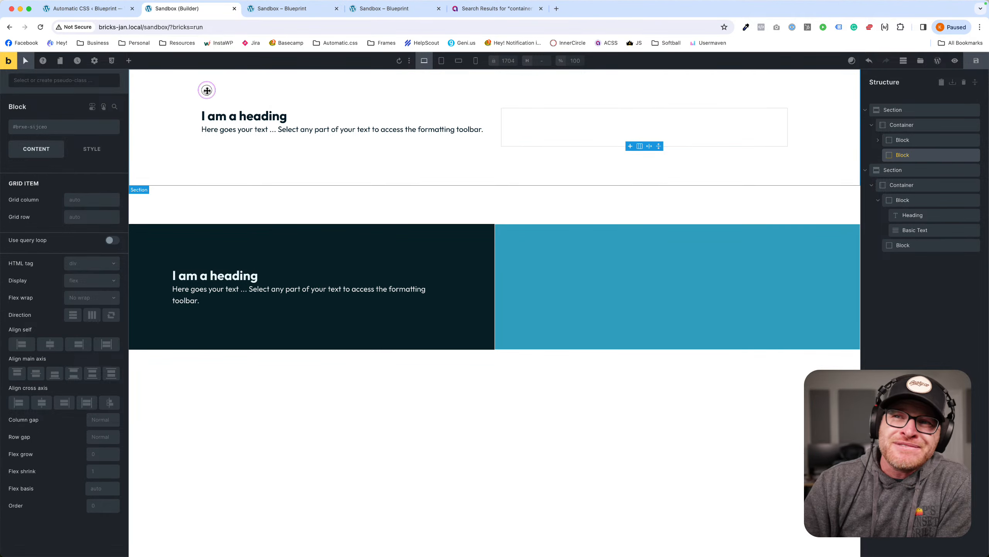
Delete both sections and save the empty page.
{"action": "left_click", "coordinate": [219, 89]}
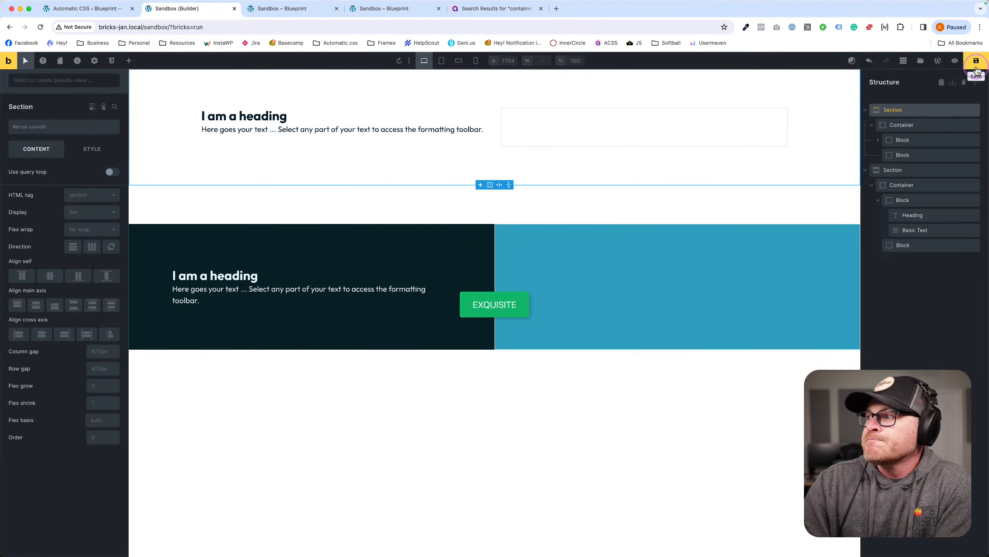
{"action": "left_click", "coordinate": [975, 110]}
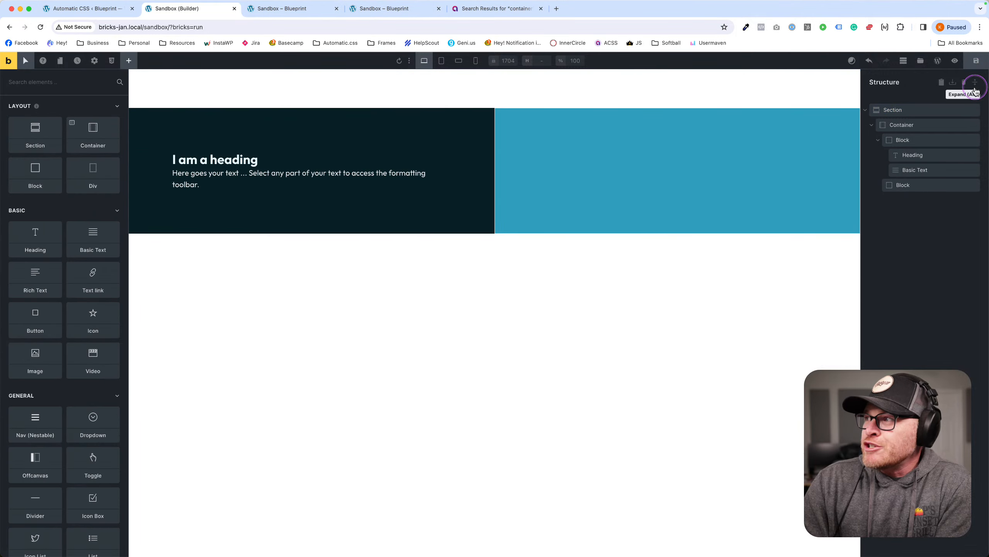
{"action": "left_click", "coordinate": [975, 110]}
{"action": "left_click", "coordinate": [976, 60]}
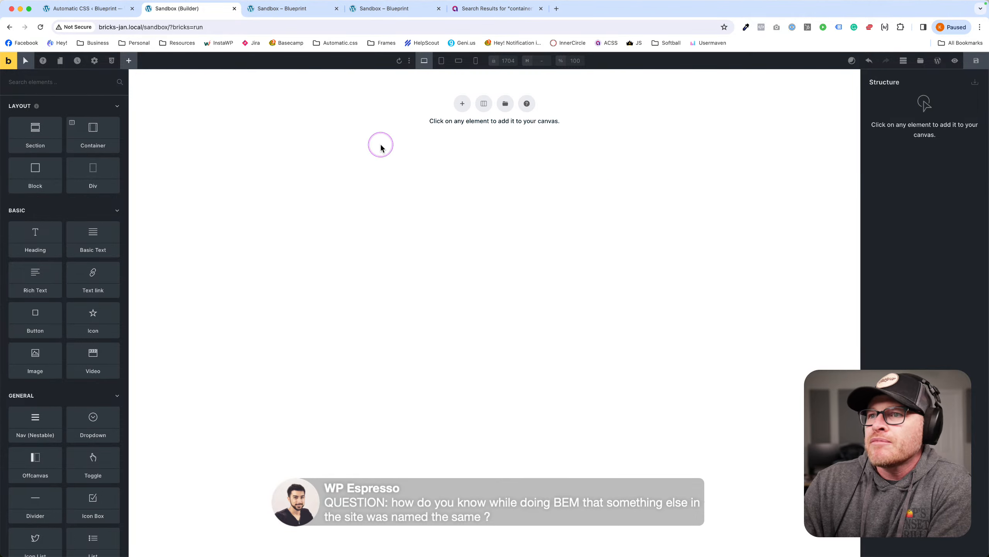
Add a section, create the my-container class on its container, then delete the section.
{"action": "left_click", "coordinate": [462, 103]}
{"action": "left_click", "coordinate": [388, 135]}
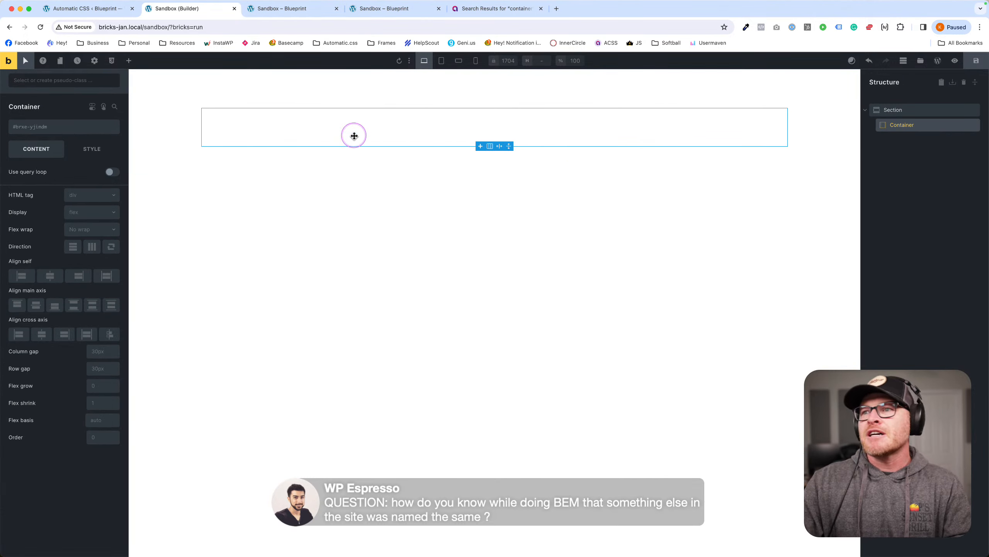
{"action": "left_click", "coordinate": [82, 128]}
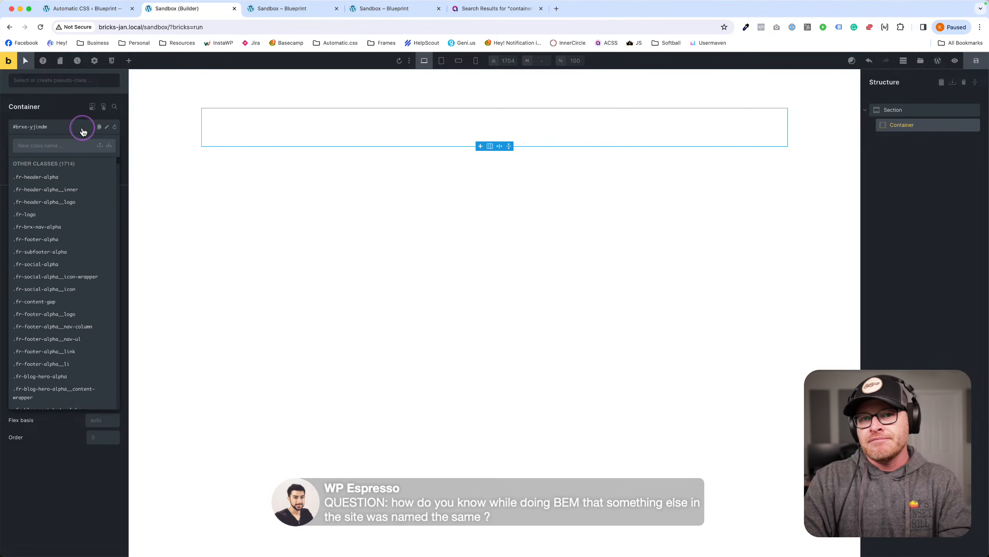
{"action": "type", "text": "my-container"}
{"action": "key", "text": "Return"}
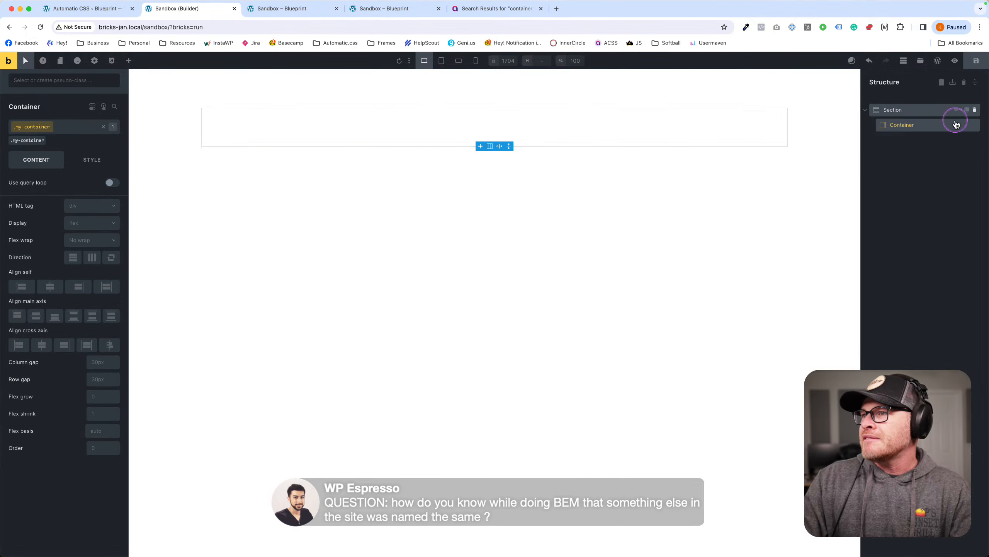
{"action": "left_click", "coordinate": [976, 108]}
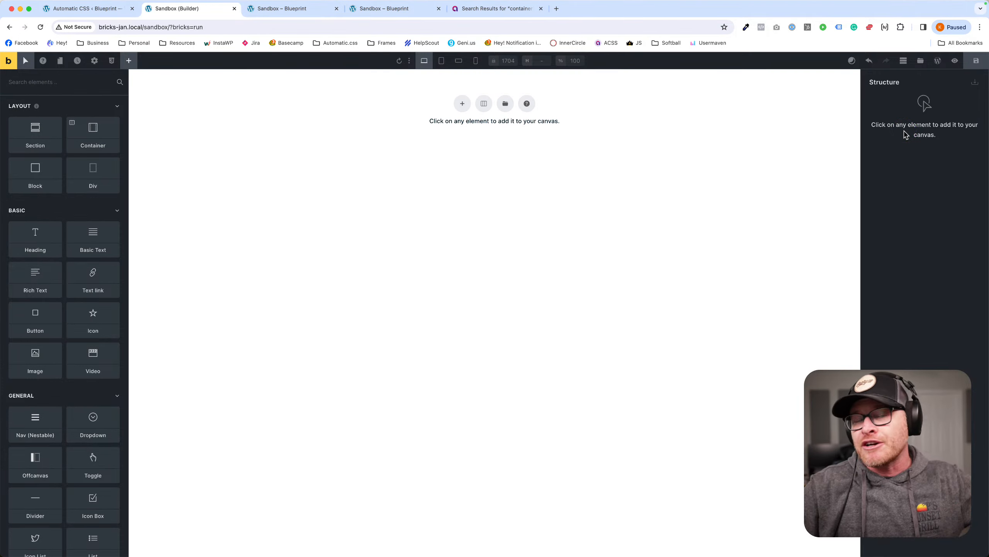
Add a new section and look up my-container in the Global Class Manager.
{"action": "left_click", "coordinate": [466, 102]}
{"action": "left_click", "coordinate": [306, 140]}
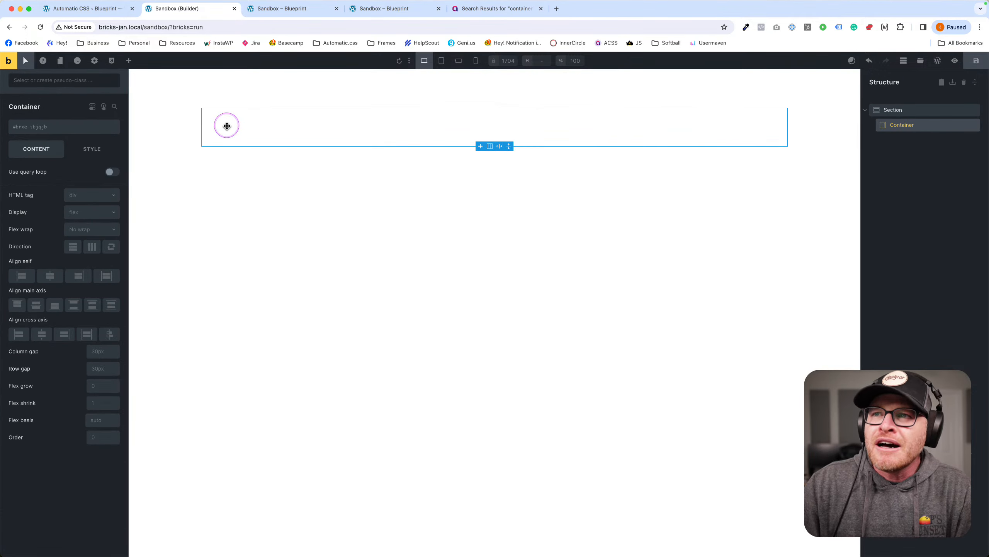
{"action": "left_click", "coordinate": [27, 127]}
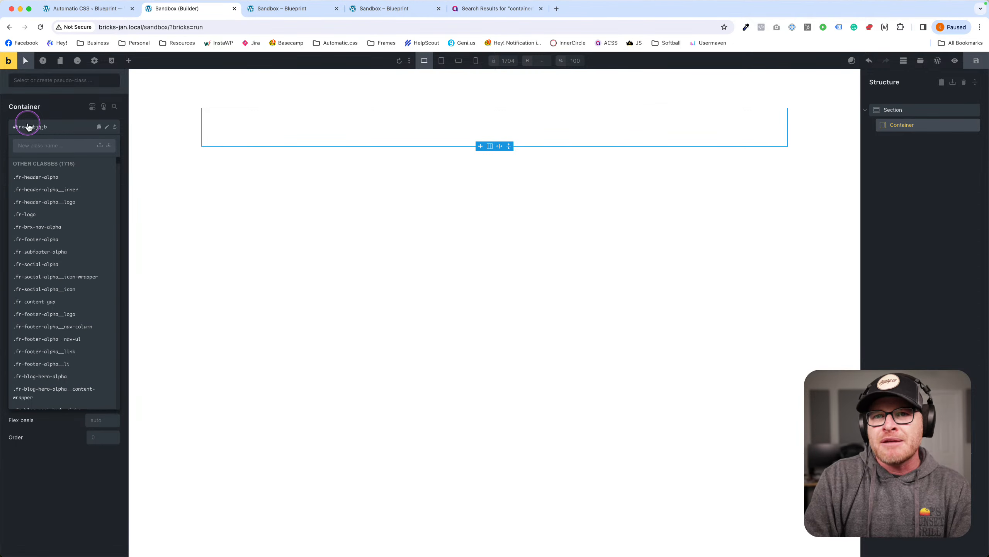
{"action": "type", "text": "my"}
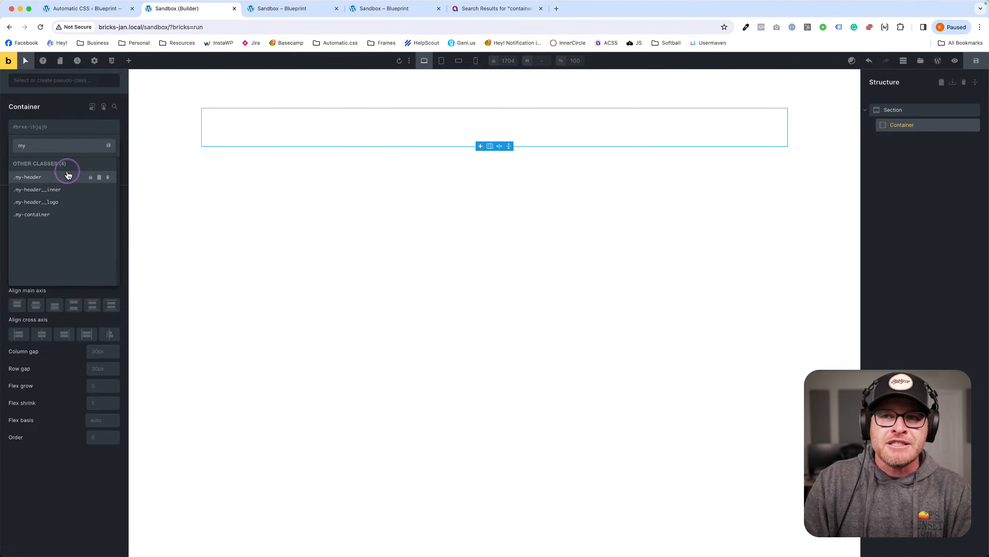
{"action": "left_click", "coordinate": [112, 62]}
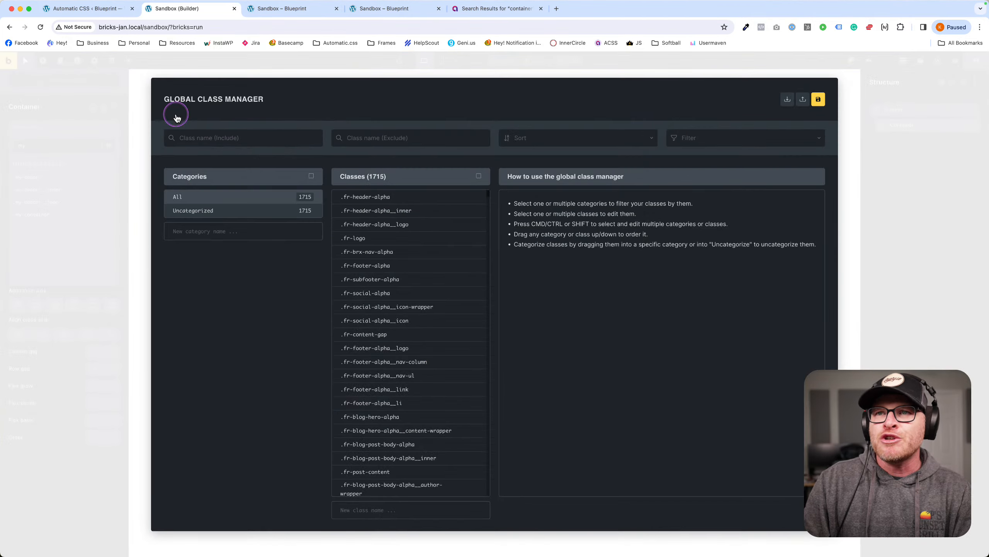
{"action": "left_click", "coordinate": [251, 138]}
{"action": "type", "text": "my-con"}
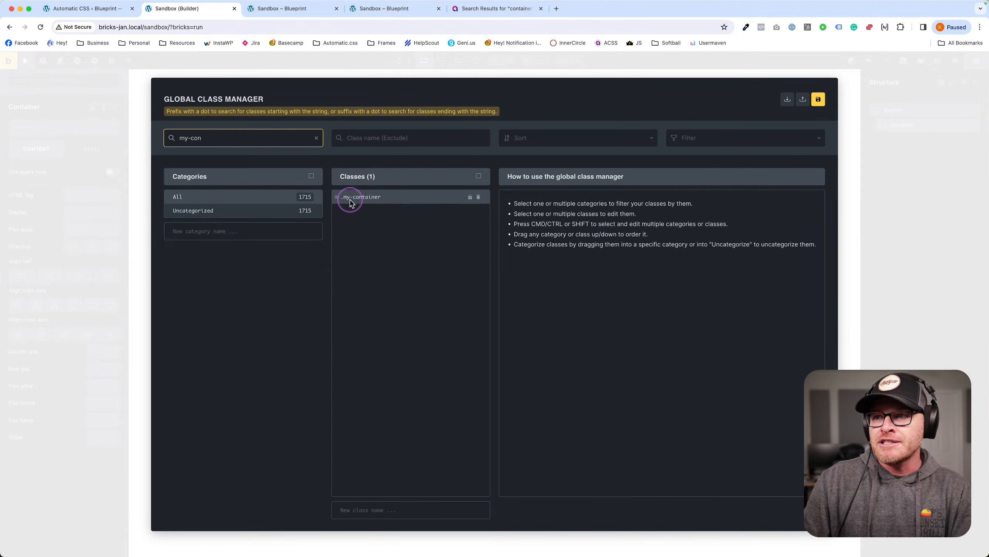
{"action": "left_click", "coordinate": [949, 95]}
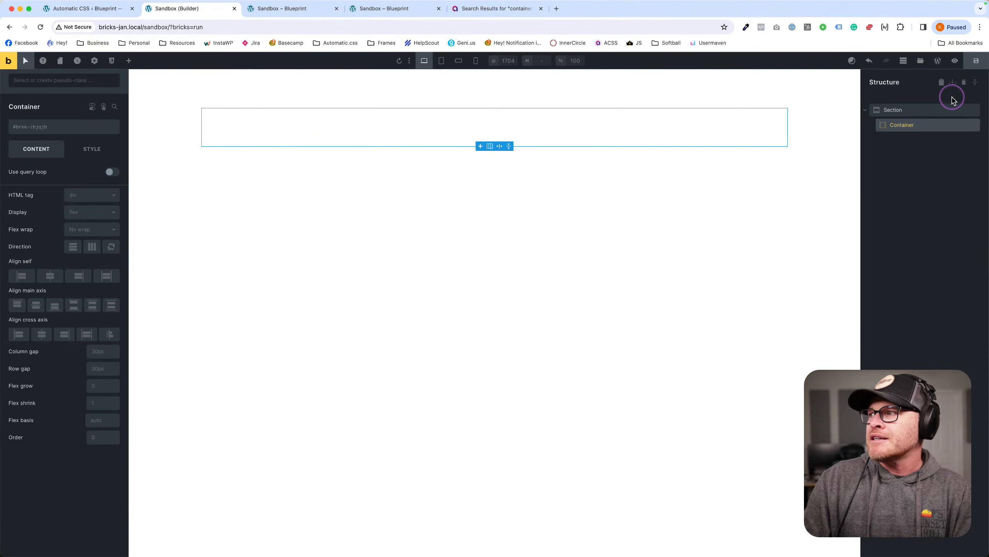
Apply the existing my-container class to the new container.
{"action": "left_click", "coordinate": [54, 130]}
{"action": "type", "text": "my"}
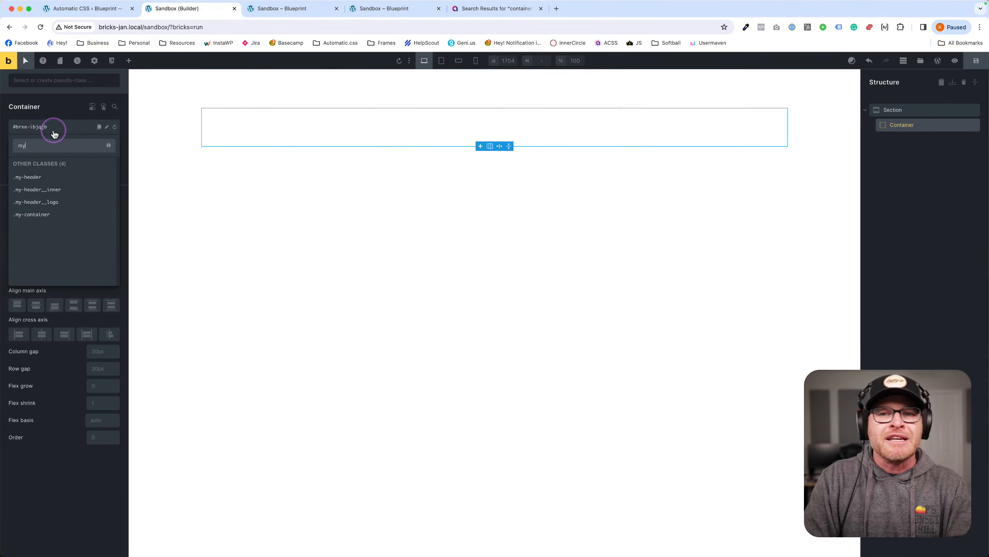
{"action": "type", "text": "-container"}
{"action": "key", "text": "Return"}
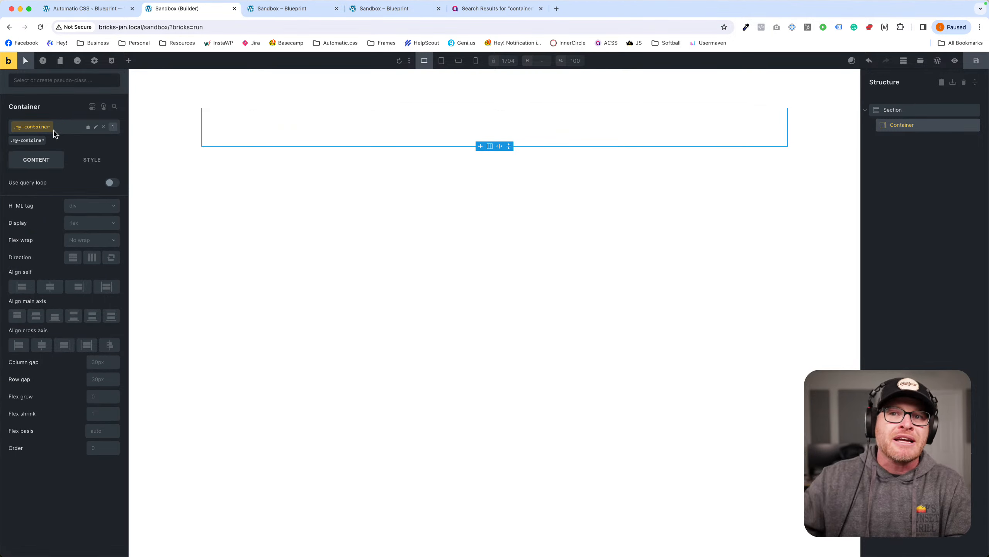
Delete the my-container class, then delete the section.
{"action": "left_click", "coordinate": [28, 129]}
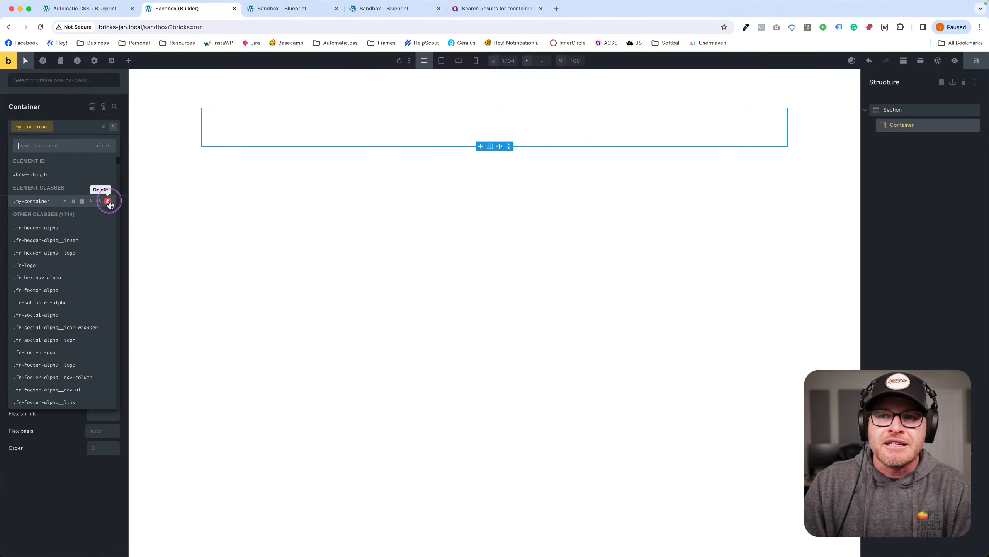
{"action": "left_click", "coordinate": [108, 201]}
{"action": "left_click", "coordinate": [108, 201]}
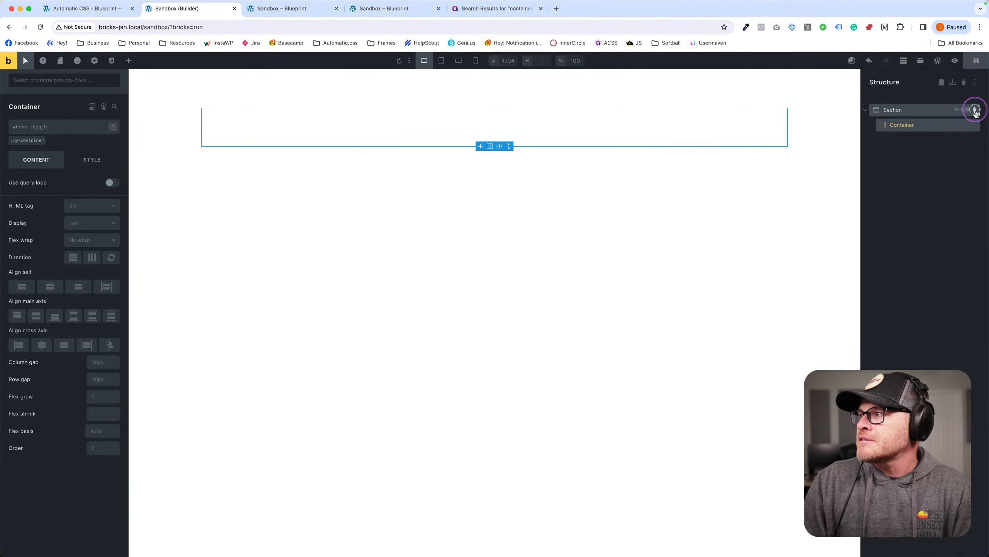
{"action": "left_click", "coordinate": [979, 109]}
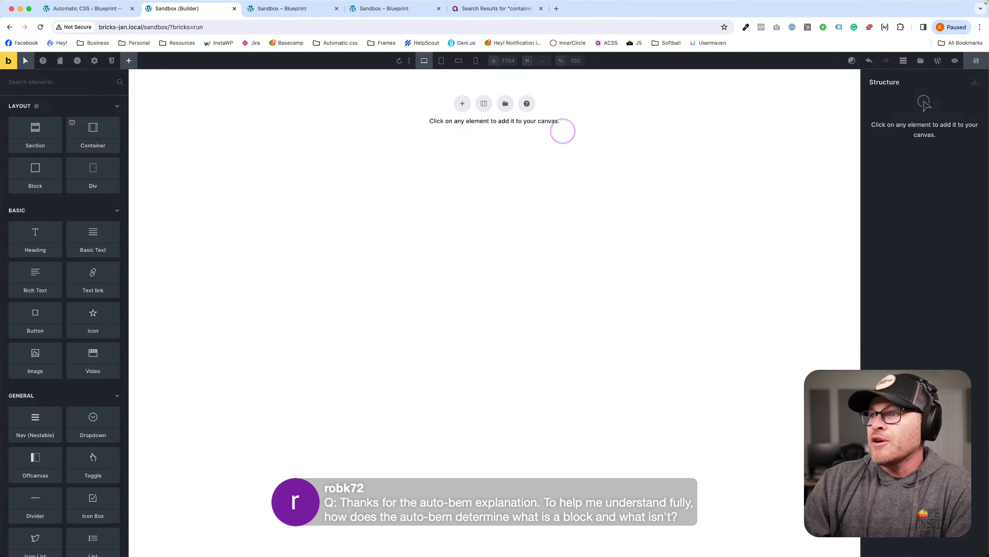
Insert a 'feat' template and review its feature grid's template columns and gap settings.
{"action": "left_click", "coordinate": [921, 60]}
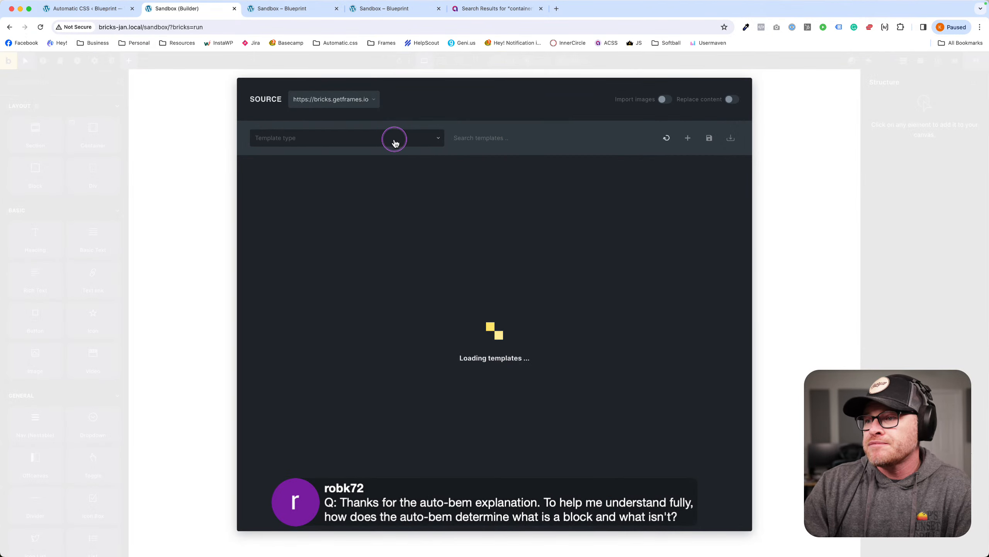
{"action": "type", "text": "feature"}
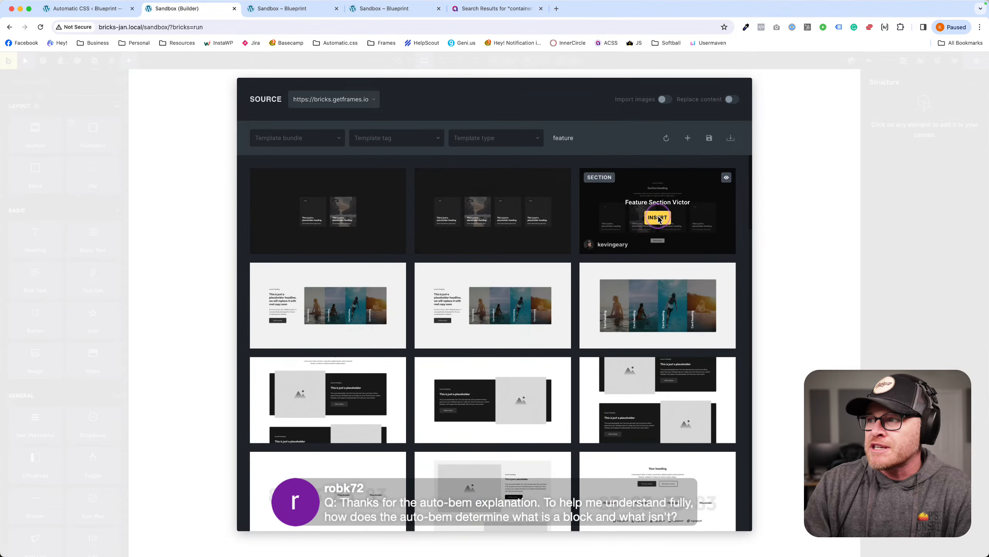
{"action": "left_click", "coordinate": [658, 217]}
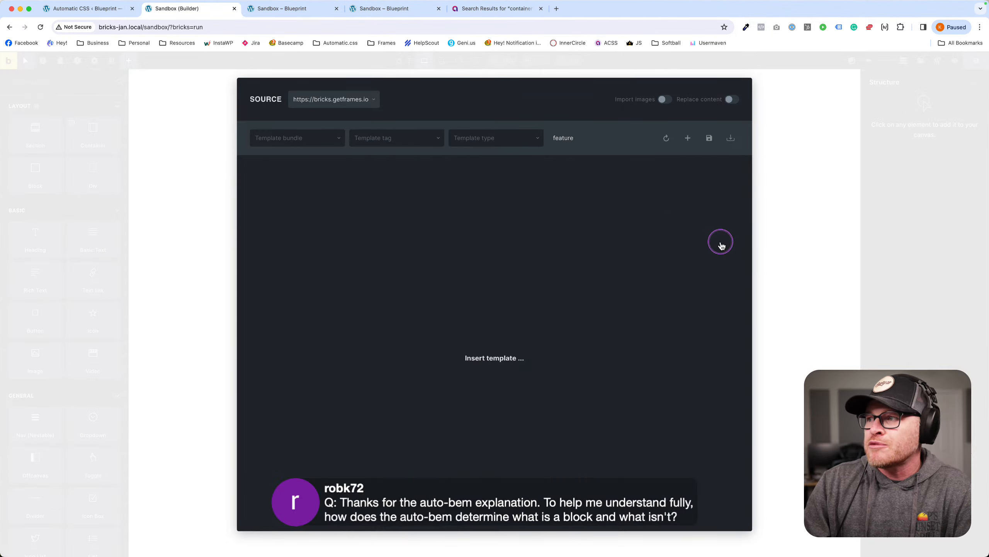
{"action": "left_click", "coordinate": [585, 356]}
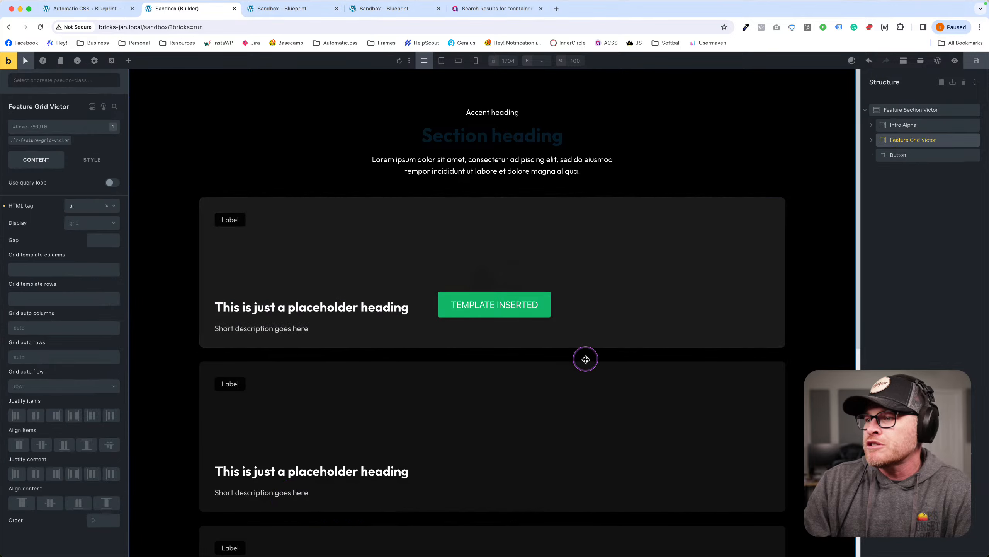
{"action": "left_click", "coordinate": [43, 147]}
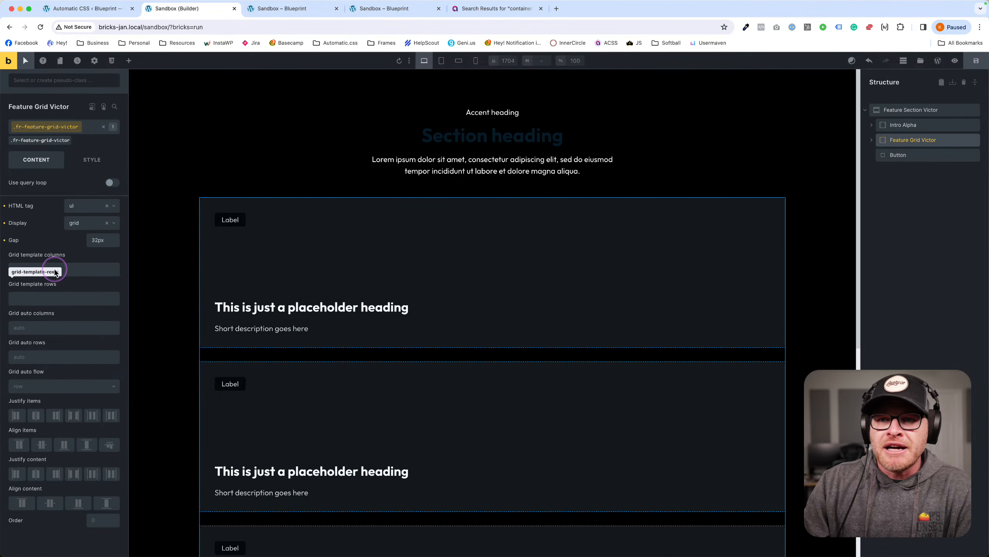
{"action": "left_click", "coordinate": [84, 268]}
{"action": "left_click", "coordinate": [101, 241]}
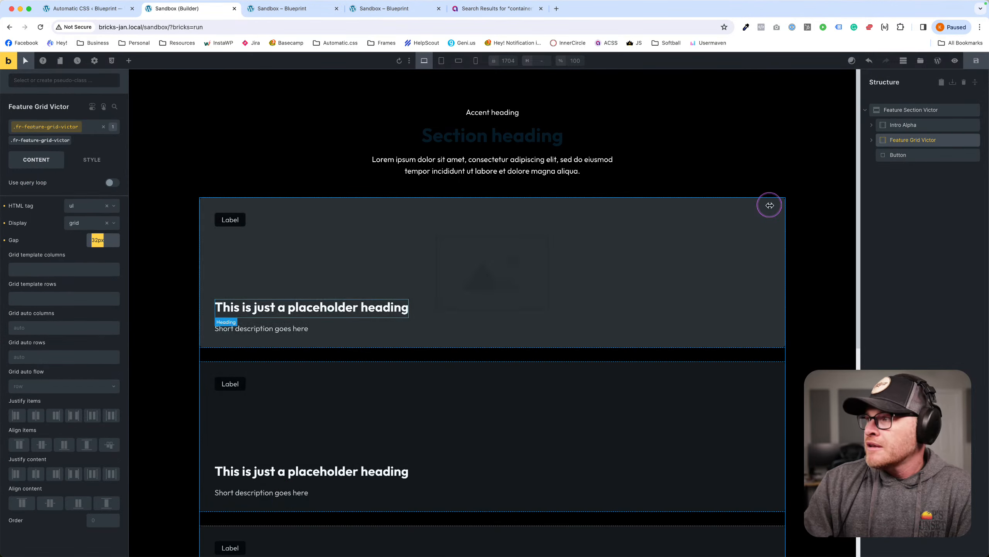
{"action": "left_click", "coordinate": [960, 97]}
Search the template library for 'feature' and insert Feature Section Lima.
{"action": "left_click", "coordinate": [920, 60]}
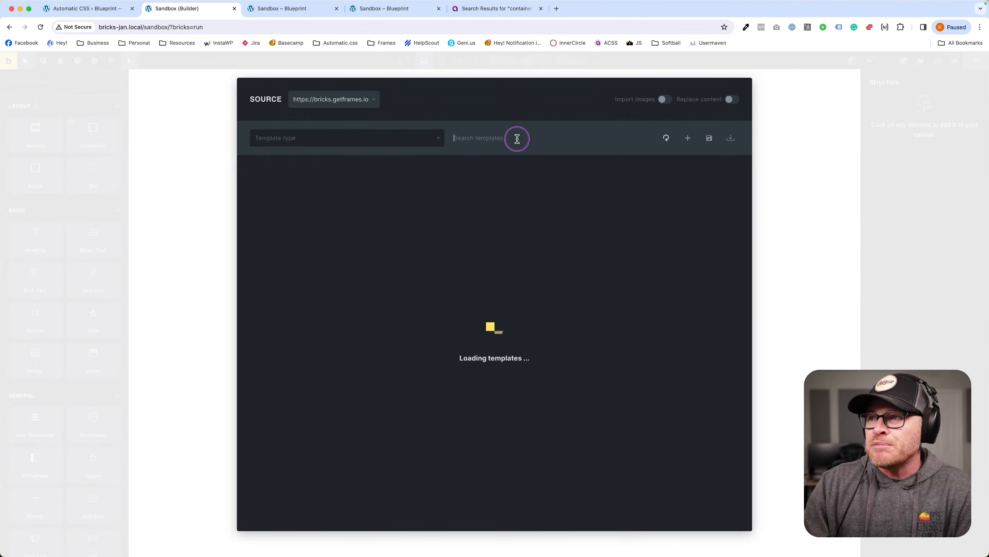
{"action": "mouse_move", "coordinate": [380, 285]}
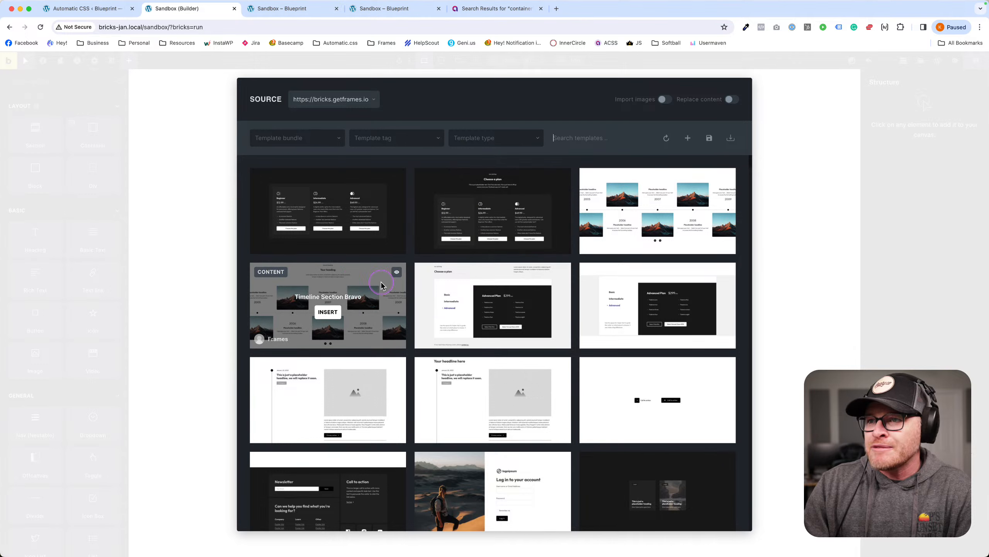
{"action": "scroll", "coordinate": [448, 266], "scroll_direction": "down", "scroll_amount": 5}
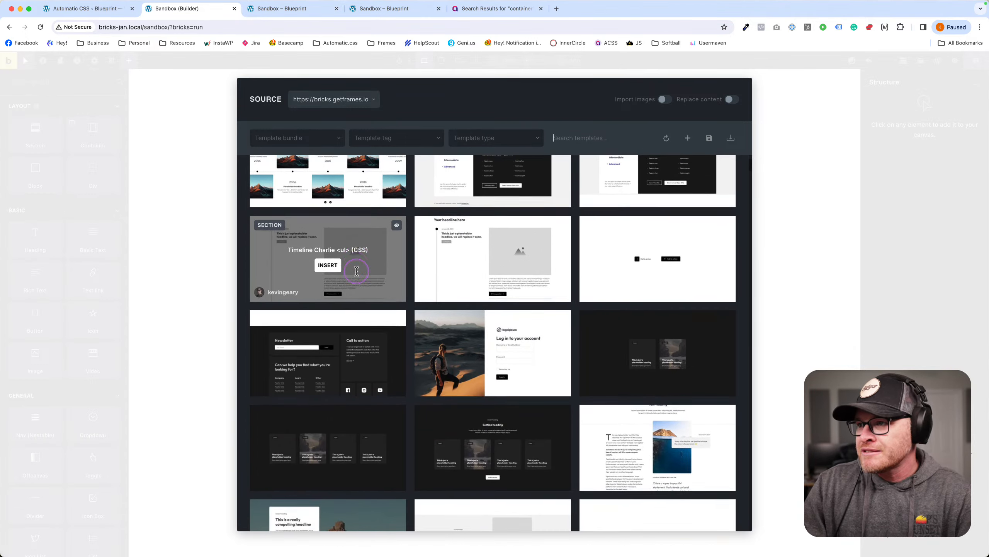
{"action": "scroll", "coordinate": [490, 237], "scroll_direction": "down", "scroll_amount": 8}
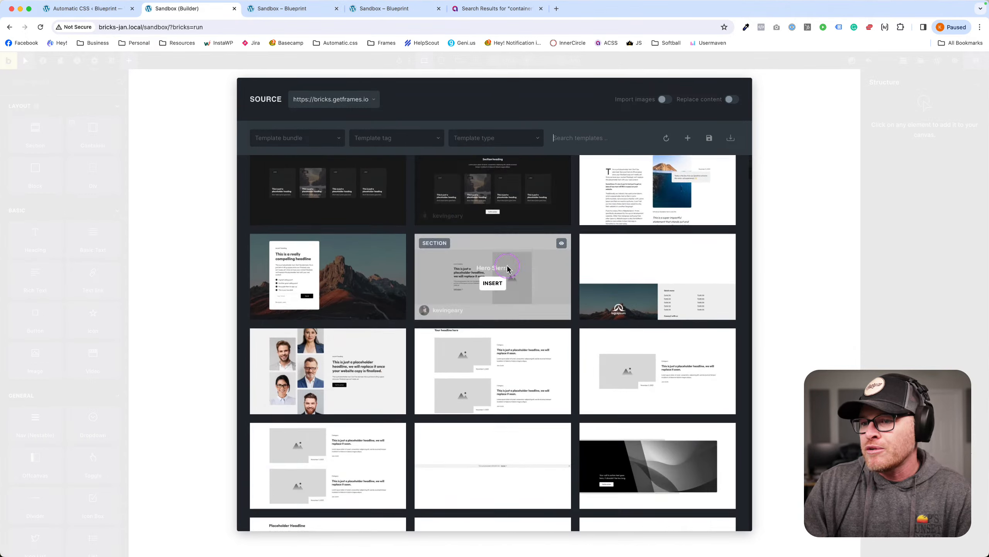
{"action": "left_click", "coordinate": [592, 137]}
{"action": "type", "text": "feature"}
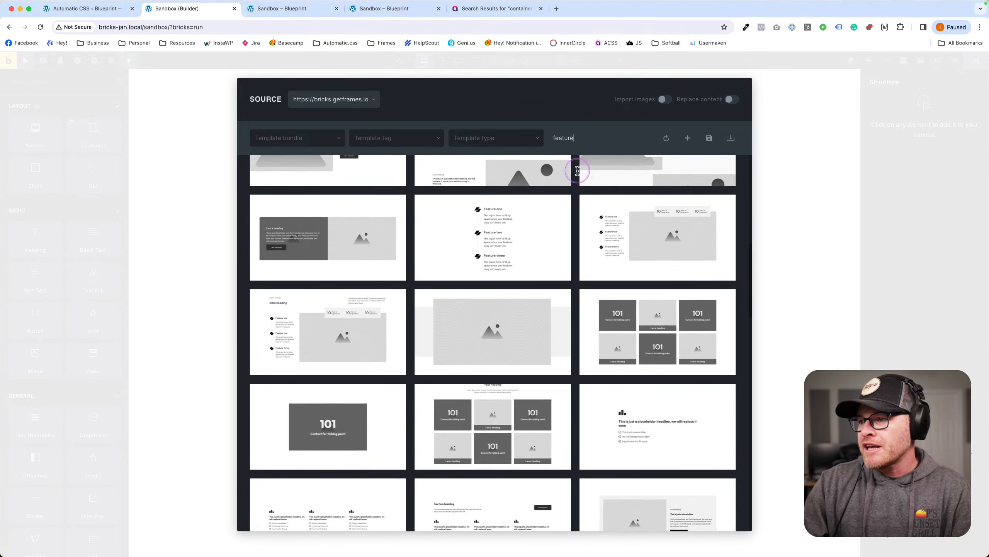
{"action": "scroll", "coordinate": [558, 262], "scroll_direction": "up", "scroll_amount": 5}
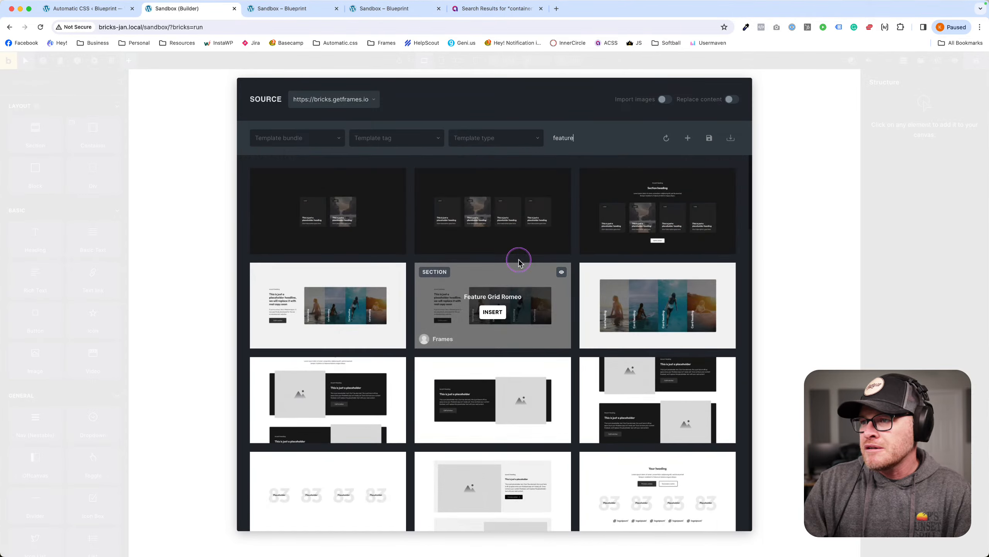
{"action": "scroll", "coordinate": [378, 323], "scroll_direction": "down", "scroll_amount": 6}
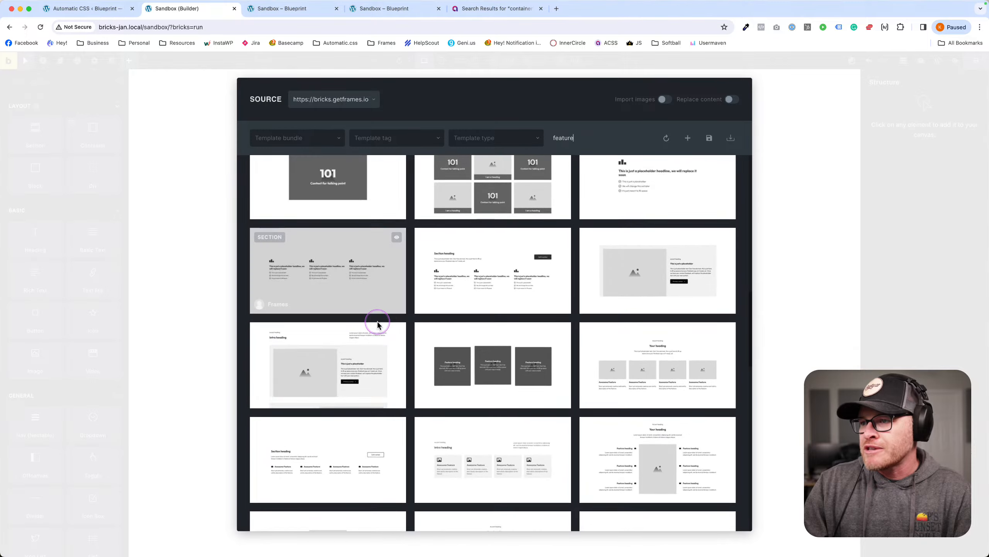
{"action": "left_click", "coordinate": [493, 269]}
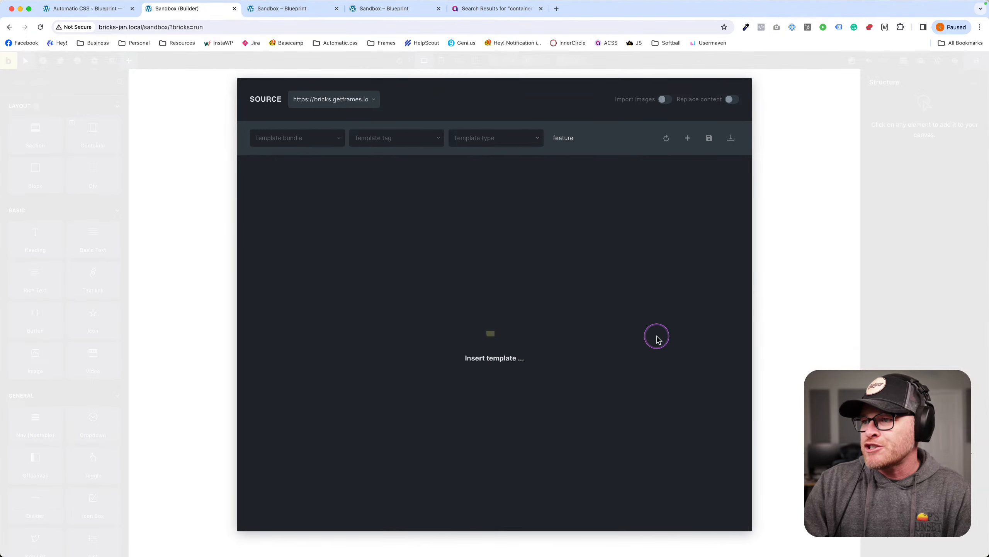
{"action": "left_click", "coordinate": [335, 261]}
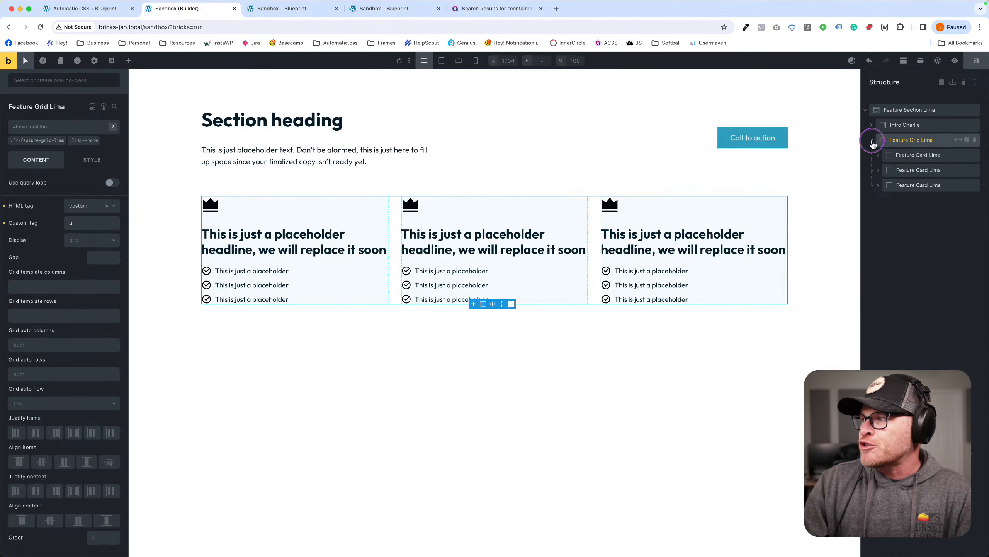
Expand Feature Grid Lima and click through its three Feature Card Lima cards.
{"action": "left_click", "coordinate": [910, 140]}
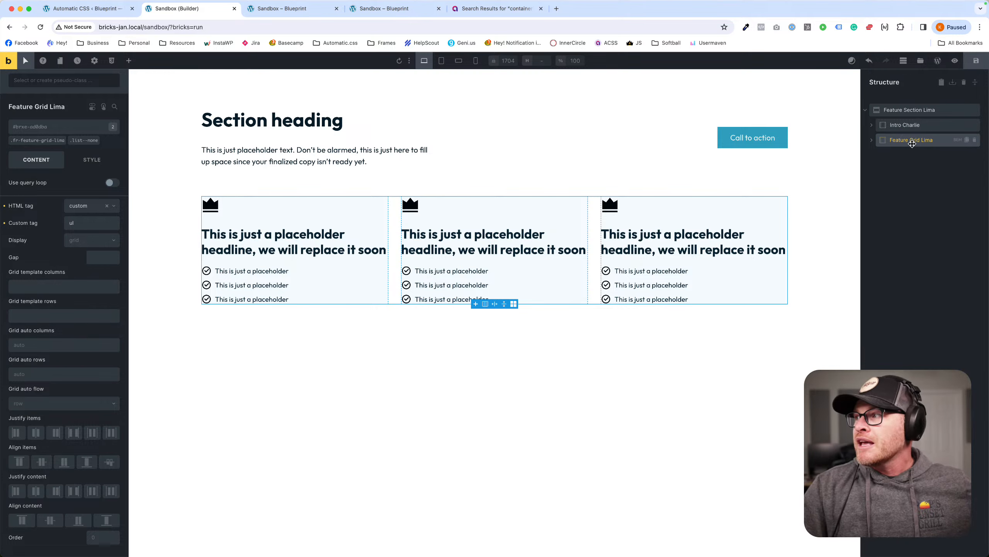
{"action": "left_click", "coordinate": [873, 140]}
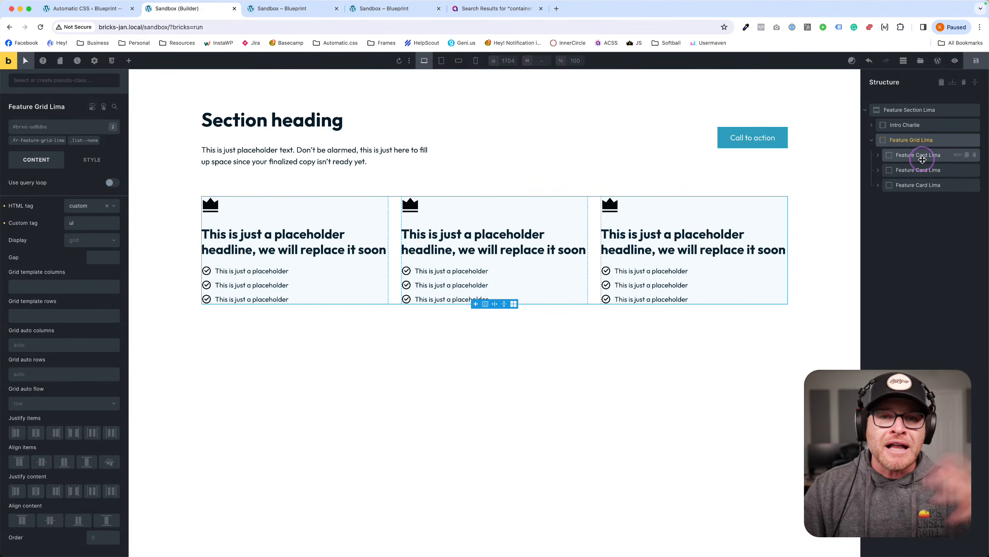
{"action": "left_click", "coordinate": [911, 155]}
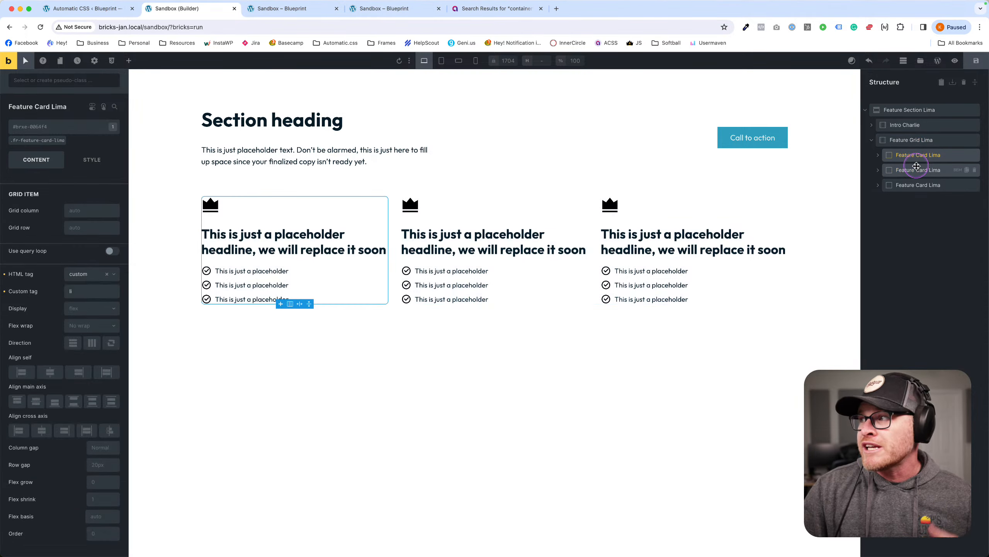
{"action": "left_click", "coordinate": [913, 170]}
{"action": "left_click", "coordinate": [914, 156]}
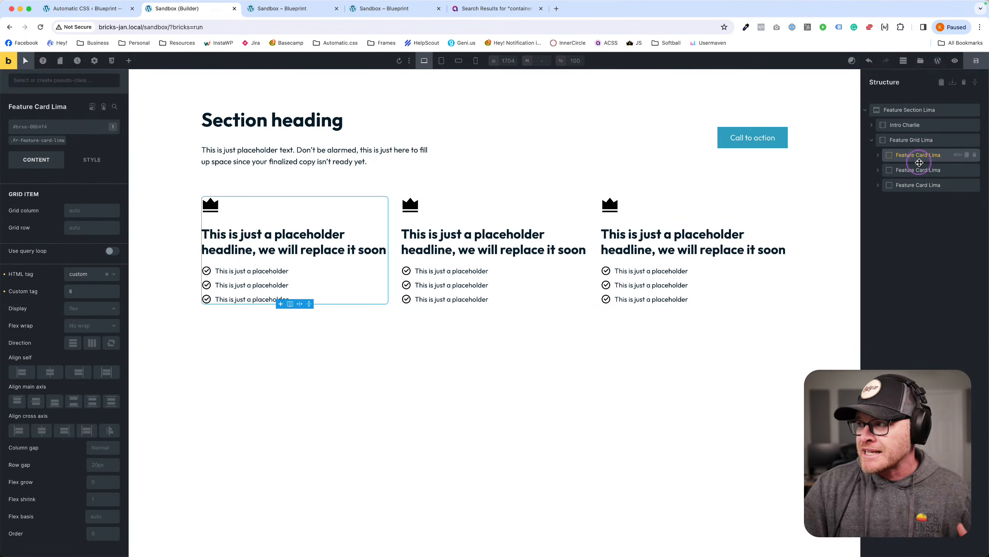
{"action": "left_click", "coordinate": [913, 170]}
{"action": "left_click", "coordinate": [914, 185]}
{"action": "left_click", "coordinate": [914, 170]}
{"action": "left_click", "coordinate": [895, 155]}
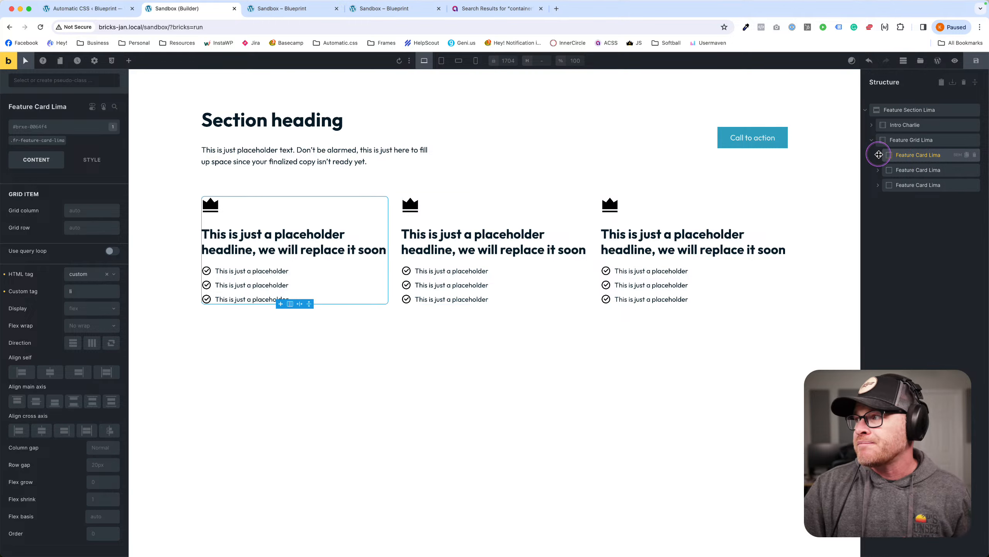
Check the first card's Header, then open that card's ACSS BEM class panel.
{"action": "left_click", "coordinate": [878, 155]}
{"action": "left_click", "coordinate": [909, 170]}
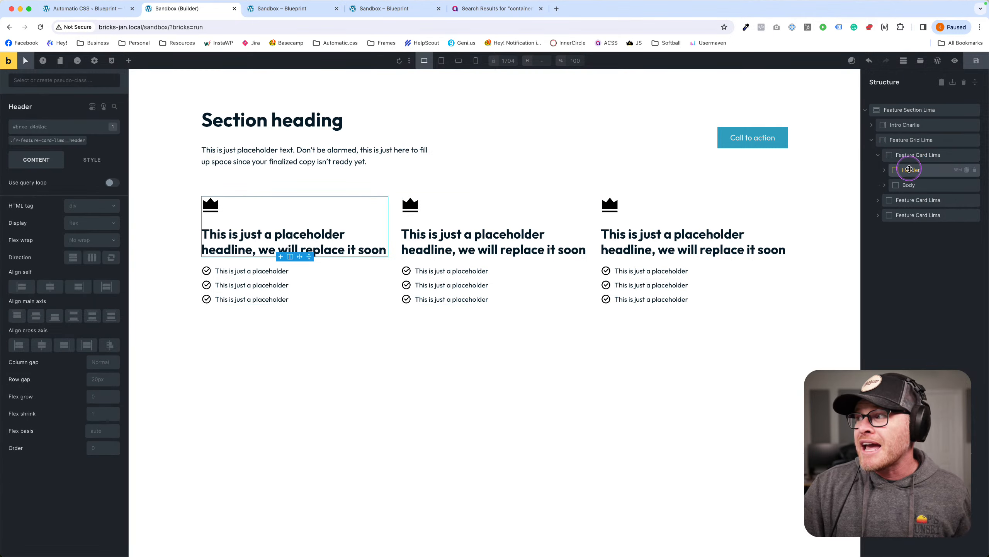
{"action": "left_click", "coordinate": [879, 155]}
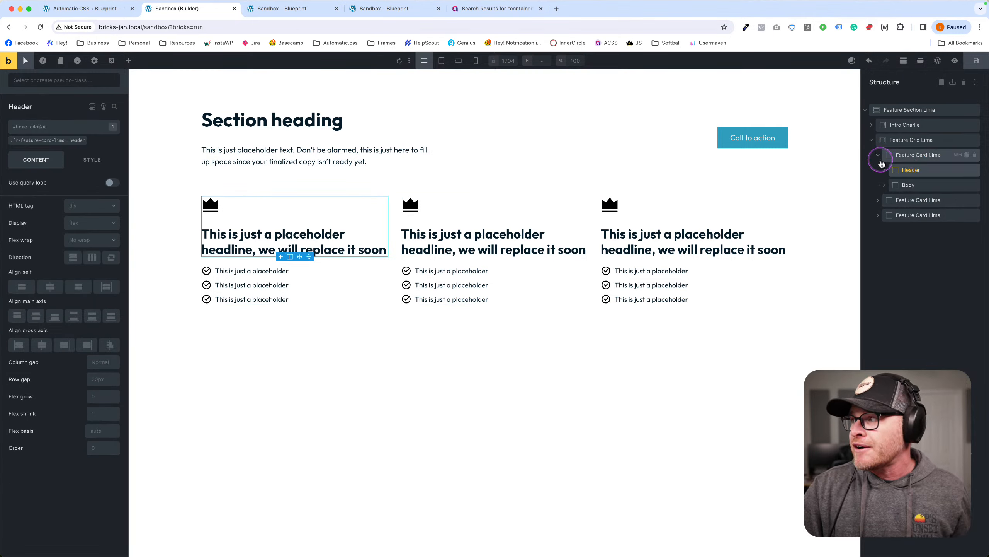
{"action": "left_click", "coordinate": [894, 155]}
{"action": "left_click", "coordinate": [956, 155]}
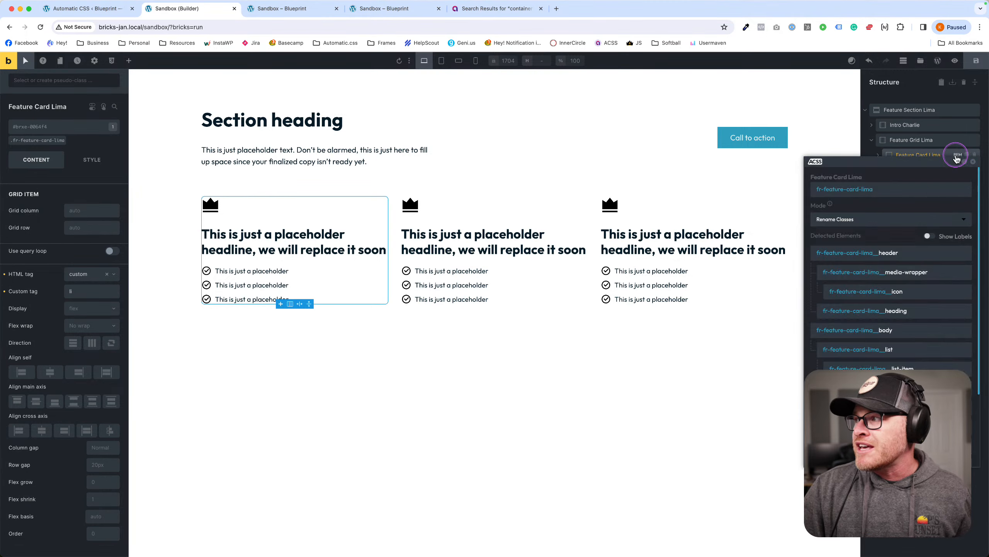
Move the ACSS panel mid-canvas and set its rename mode to Create New & Delete Old.
{"action": "left_click_drag", "start_coordinate": [897, 161], "coordinate": [644, 167]}
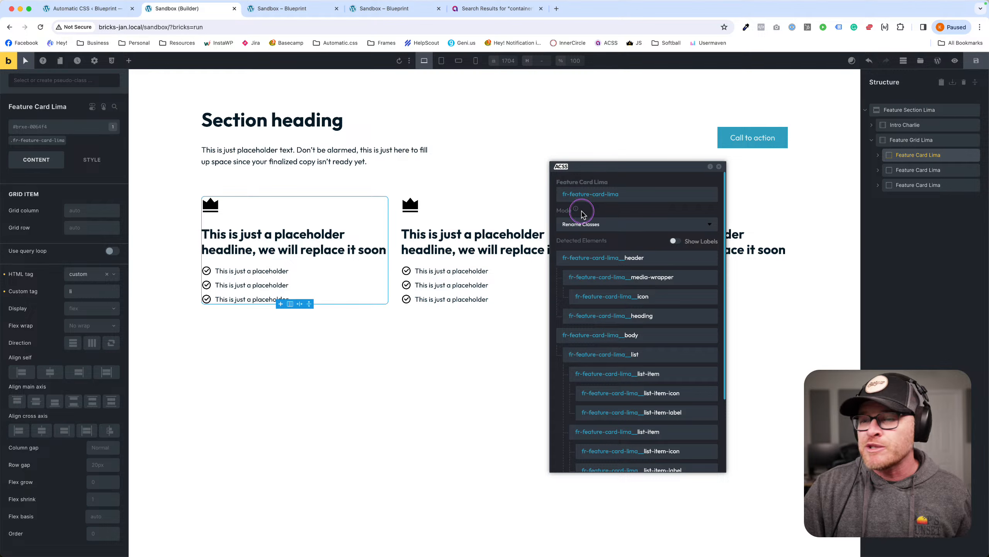
{"action": "left_click", "coordinate": [585, 223]}
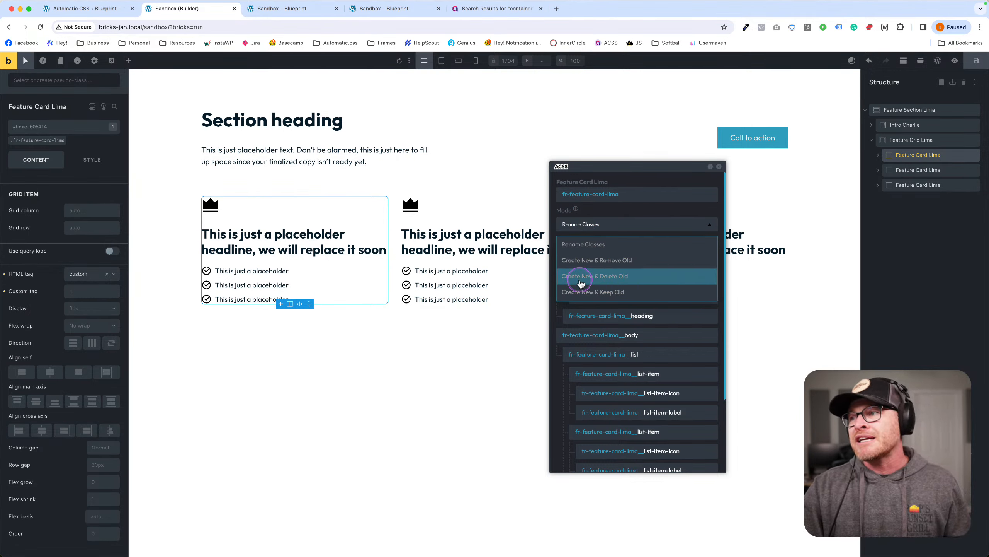
{"action": "left_click", "coordinate": [581, 284]}
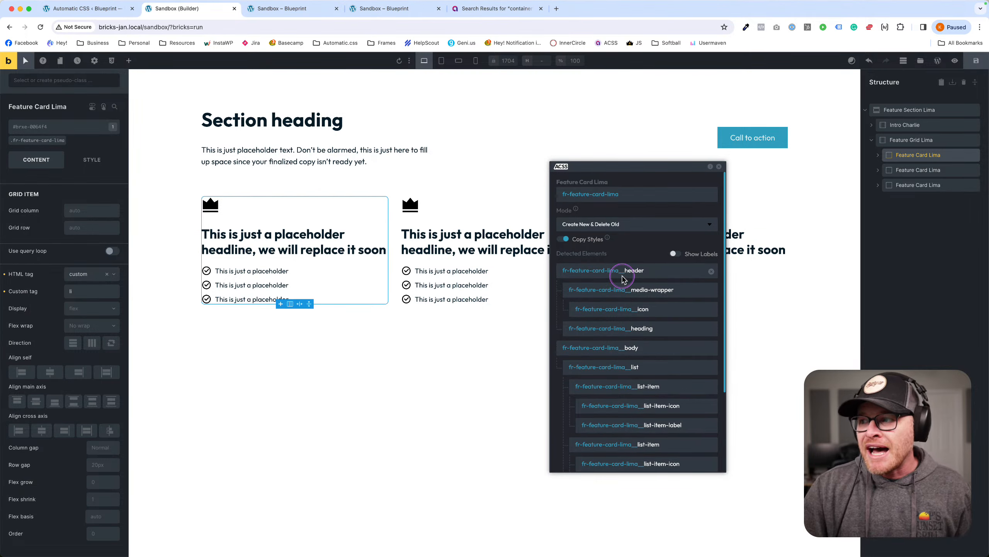
Review the card's BEM class list, close it, and select Feature Grid Lima.
{"action": "scroll", "coordinate": [623, 278], "scroll_direction": "down", "scroll_amount": 4}
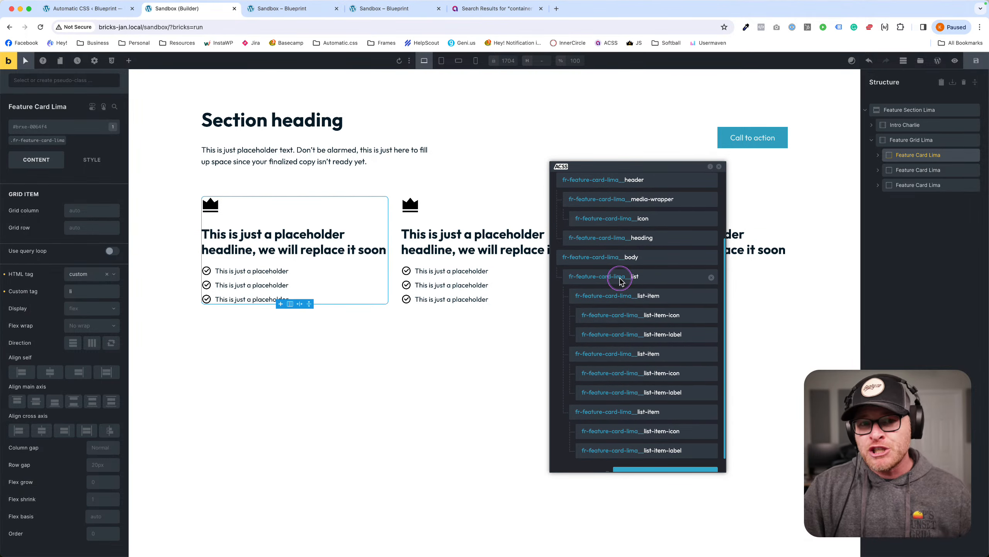
{"action": "scroll", "coordinate": [609, 275], "scroll_direction": "up", "scroll_amount": 3}
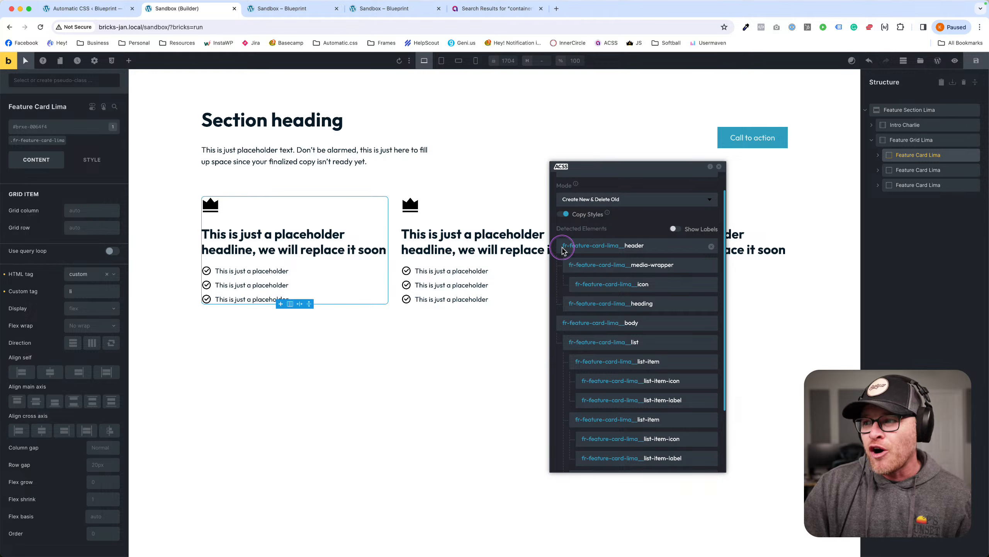
{"action": "scroll", "coordinate": [614, 248], "scroll_direction": "down", "scroll_amount": 1}
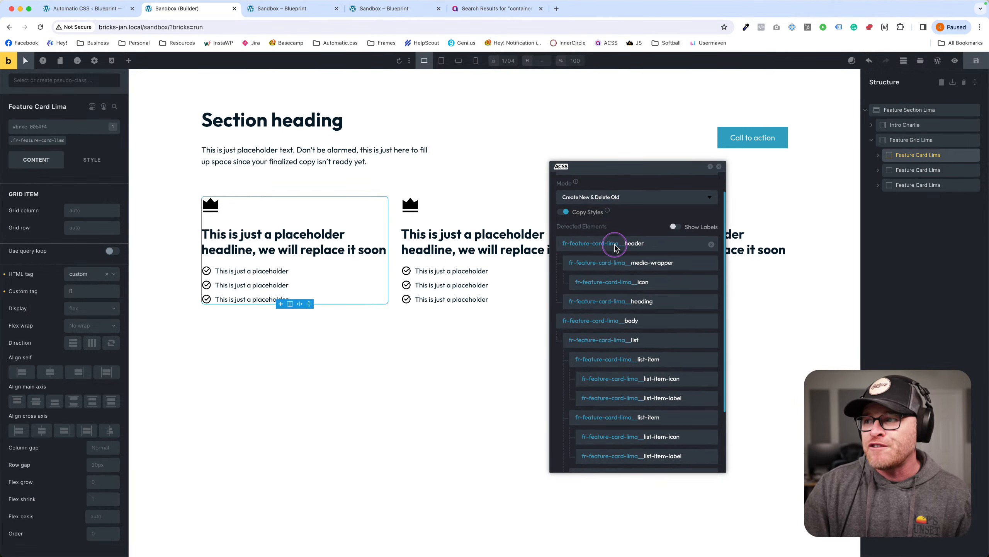
{"action": "scroll", "coordinate": [617, 364], "scroll_direction": "down", "scroll_amount": 3}
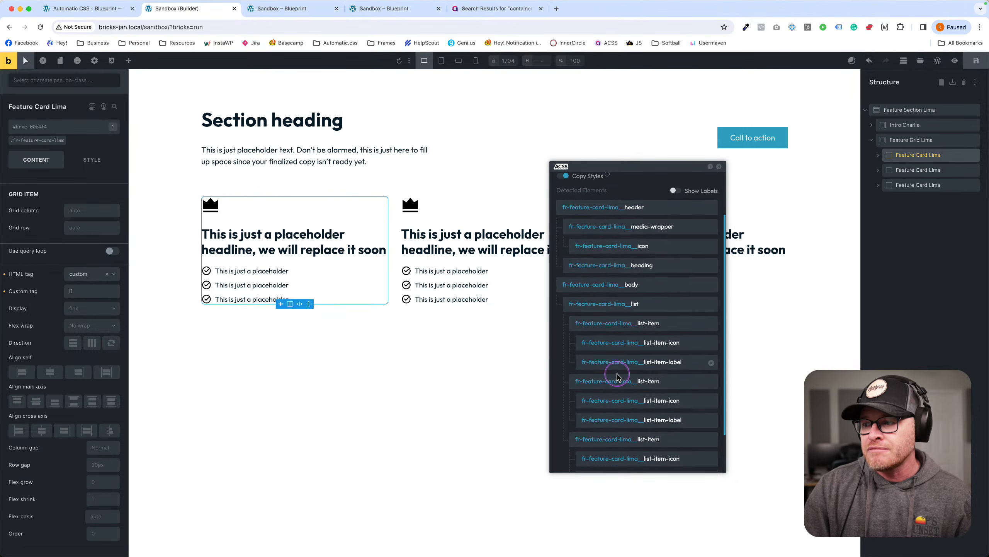
{"action": "scroll", "coordinate": [627, 358], "scroll_direction": "down", "scroll_amount": 1}
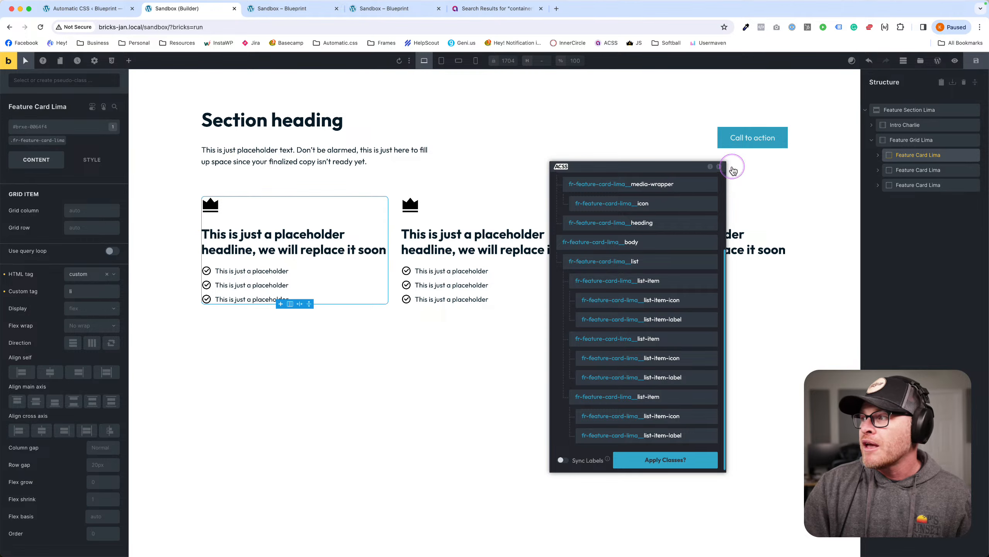
{"action": "left_click", "coordinate": [720, 166]}
{"action": "left_click", "coordinate": [933, 139]}
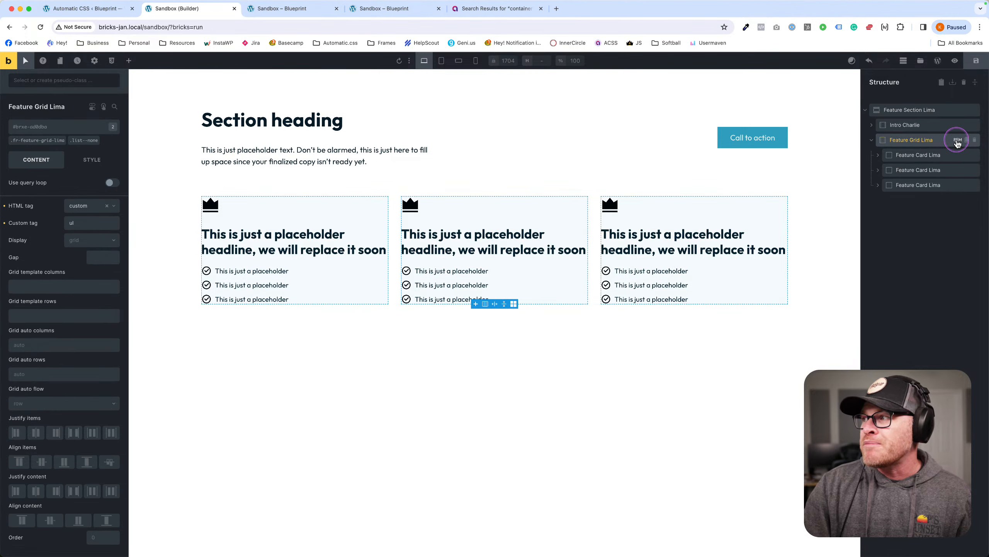
{"action": "left_click", "coordinate": [957, 143]}
{"action": "left_click_drag", "start_coordinate": [895, 150], "coordinate": [543, 126]}
{"action": "left_click", "coordinate": [476, 158]}
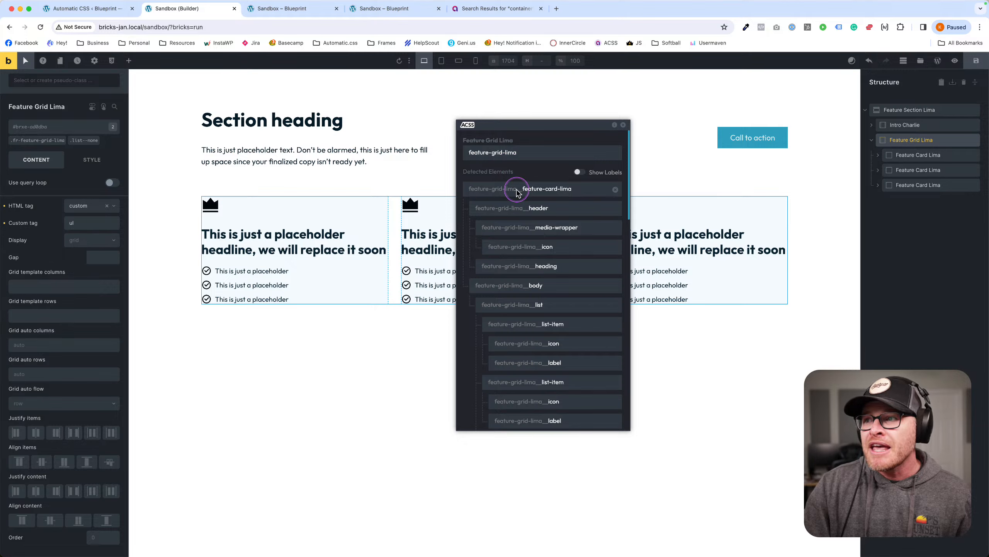
{"action": "scroll", "coordinate": [516, 195], "scroll_direction": "down", "scroll_amount": 6}
{"action": "scroll", "coordinate": [516, 194], "scroll_direction": "up", "scroll_amount": 6}
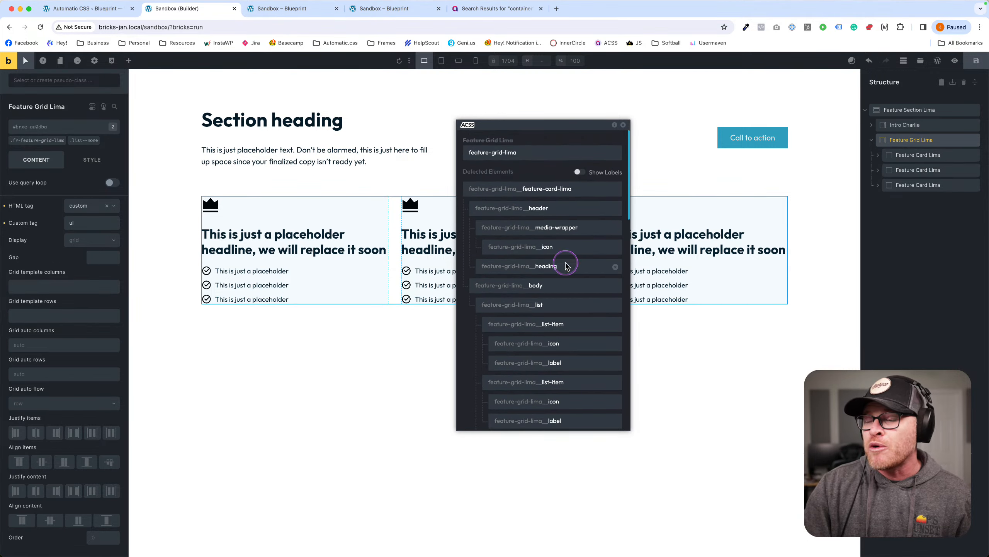
{"action": "scroll", "coordinate": [564, 265], "scroll_direction": "down", "scroll_amount": 3}
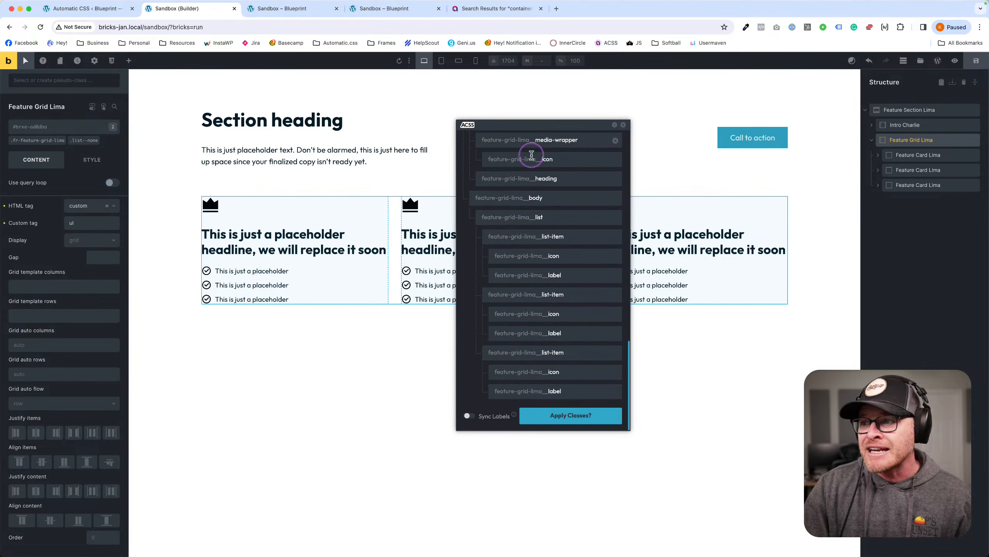
{"action": "scroll", "coordinate": [539, 320], "scroll_direction": "up", "scroll_amount": 3}
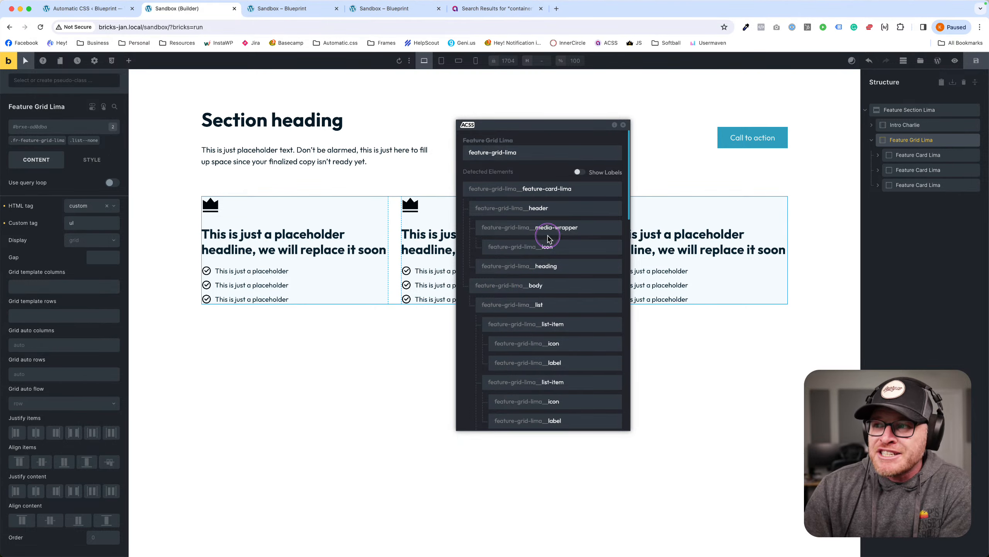
{"action": "scroll", "coordinate": [546, 229], "scroll_direction": "down", "scroll_amount": 3}
{"action": "scroll", "coordinate": [548, 234], "scroll_direction": "up", "scroll_amount": 3}
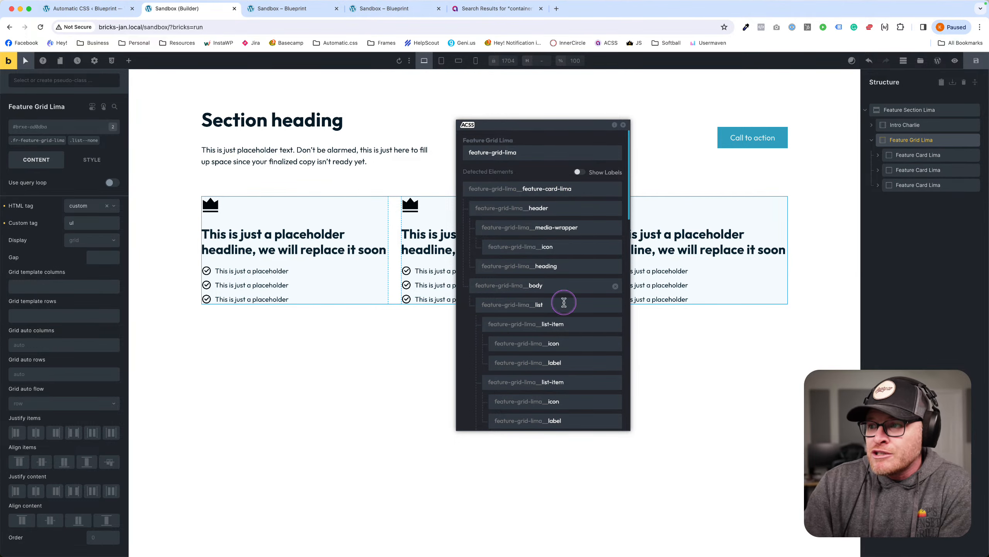
{"action": "scroll", "coordinate": [597, 243], "scroll_direction": "down", "scroll_amount": 10}
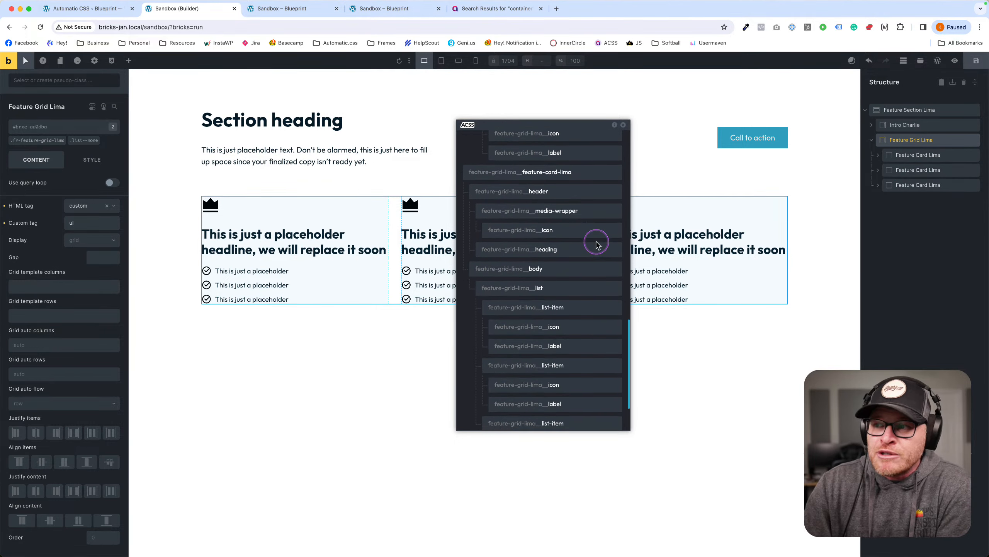
{"action": "scroll", "coordinate": [592, 240], "scroll_direction": "up", "scroll_amount": 10}
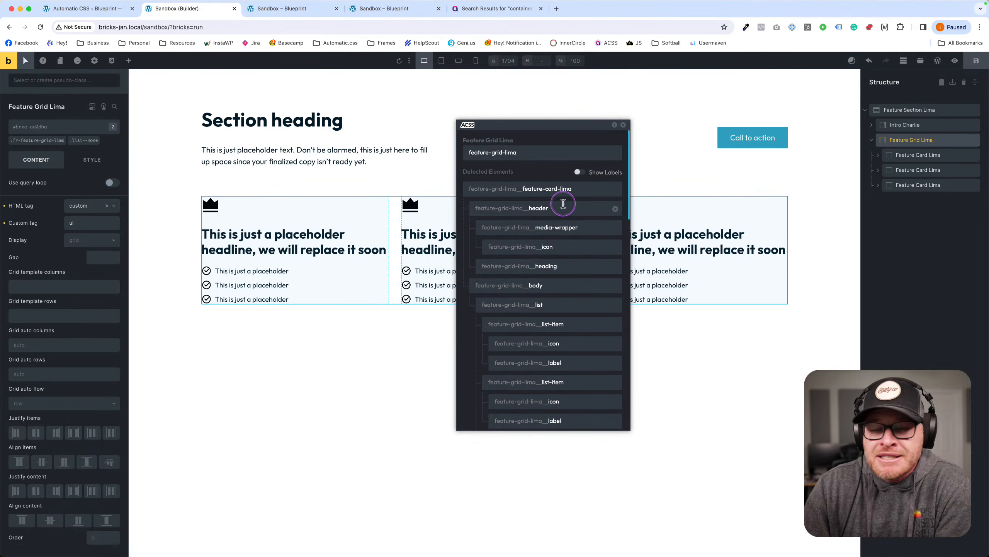
{"action": "left_click", "coordinate": [623, 125]}
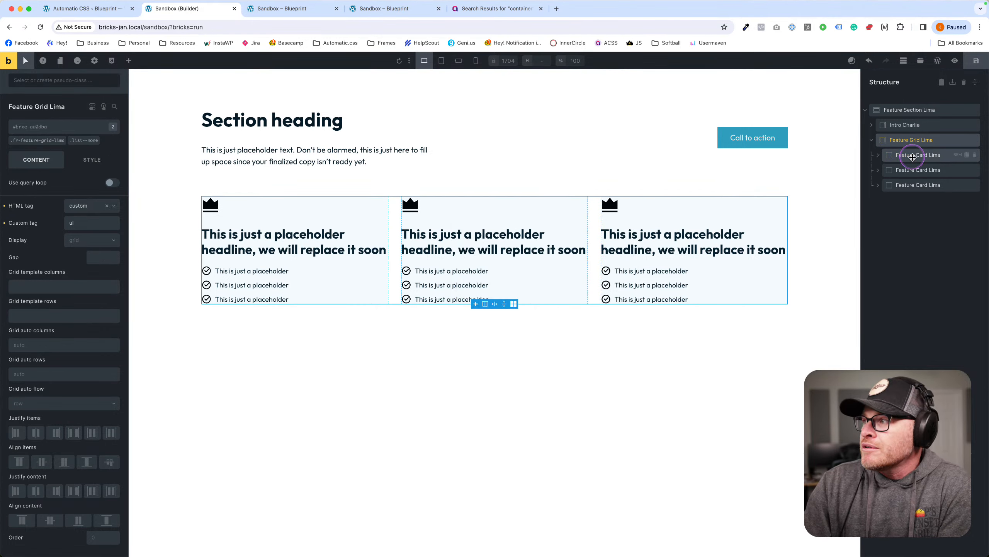
Open the first Feature Card Lima's ACSS BEM panel in Rename Classes mode and review its class list.
{"action": "left_click", "coordinate": [913, 156]}
{"action": "left_click", "coordinate": [958, 155]}
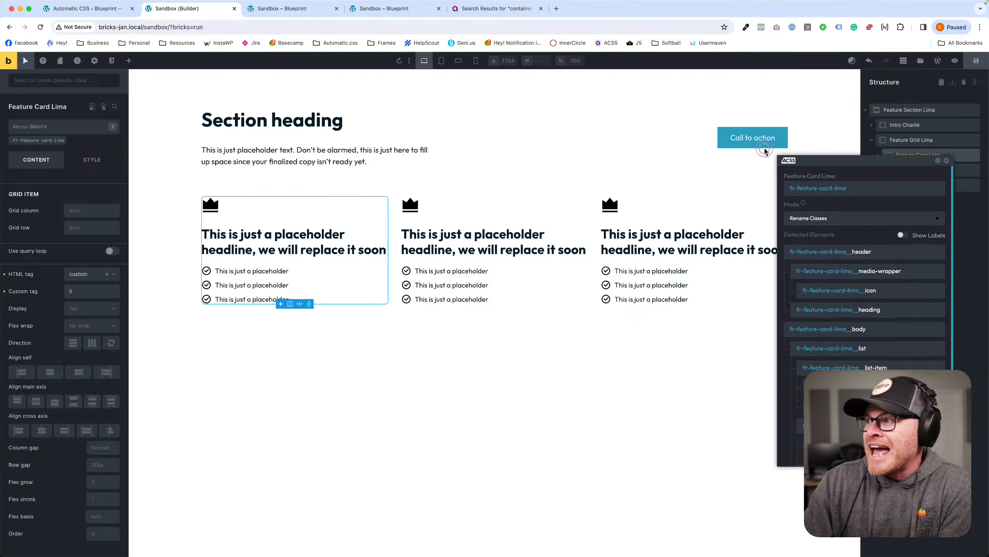
{"action": "left_click_drag", "start_coordinate": [764, 149], "coordinate": [513, 128]}
{"action": "scroll", "coordinate": [517, 251], "scroll_direction": "down", "scroll_amount": 3}
{"action": "scroll", "coordinate": [515, 310], "scroll_direction": "up", "scroll_amount": 3}
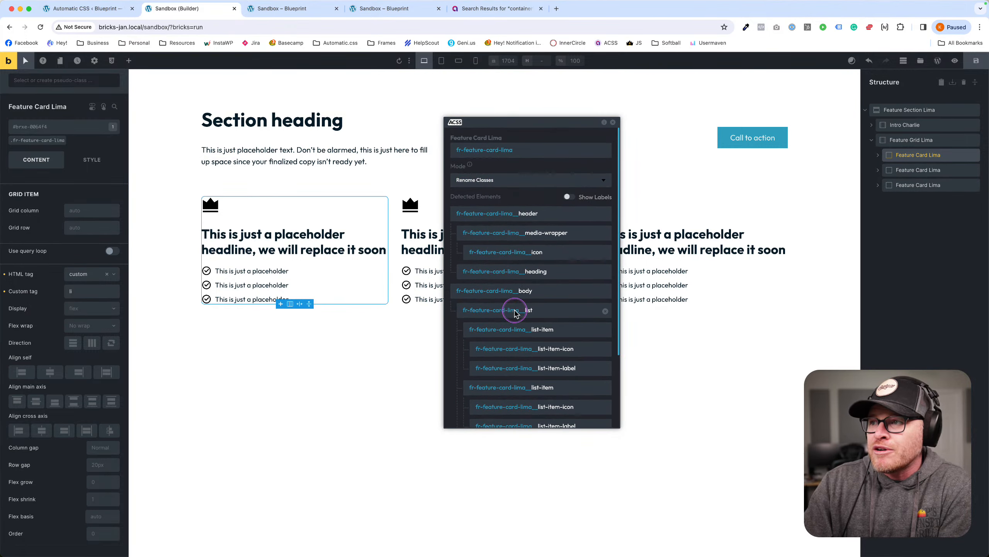
{"action": "left_click", "coordinate": [911, 139]}
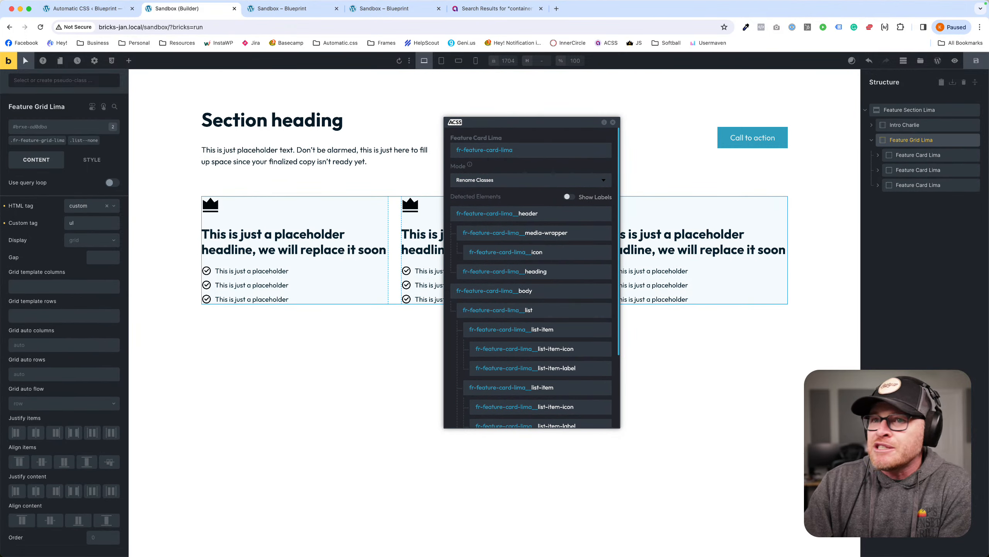
{"action": "left_click", "coordinate": [57, 142]}
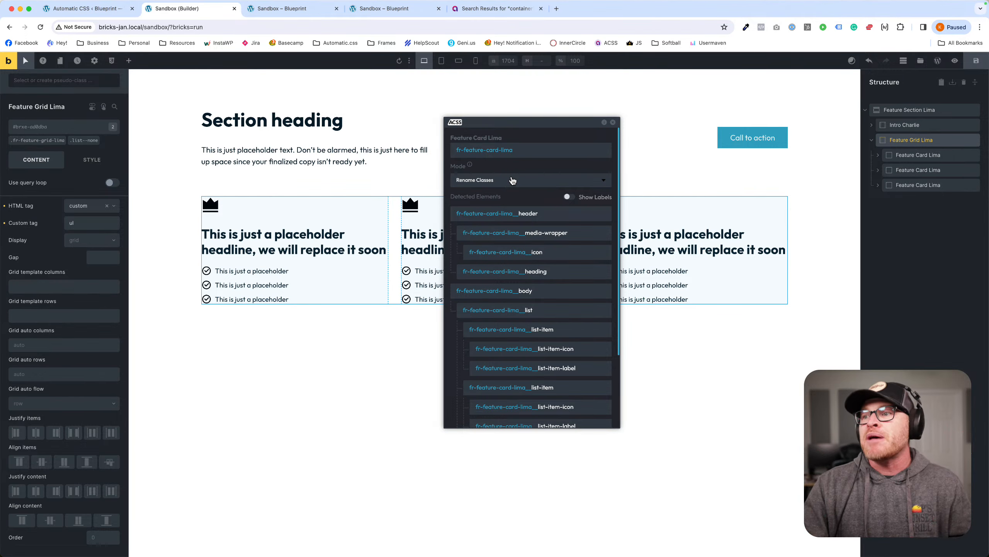
Close the class list, reselect the first Feature Card Lima, recheck its classes, then target Feature Section Lima for deletion.
{"action": "left_click", "coordinate": [612, 122]}
{"action": "left_click", "coordinate": [915, 145]}
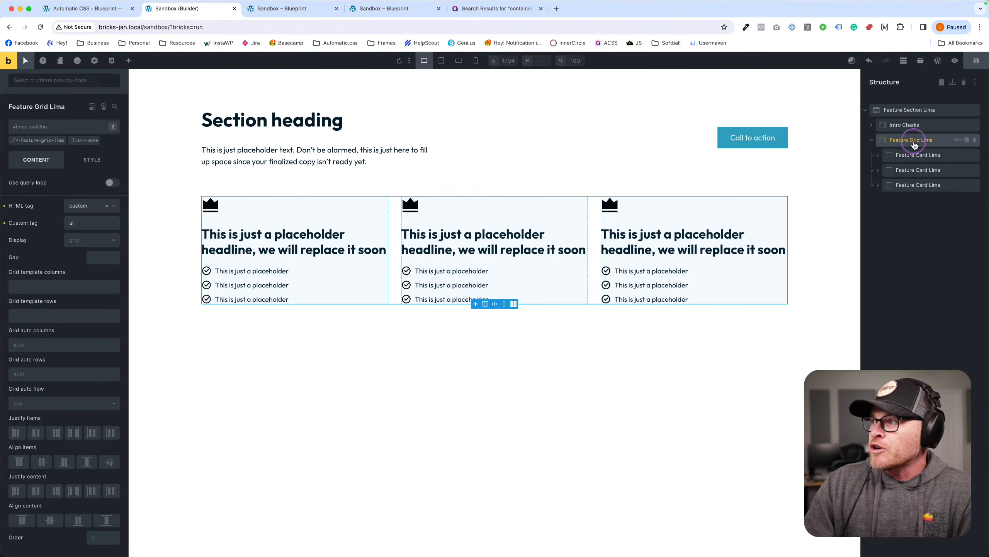
{"action": "left_click", "coordinate": [924, 154]}
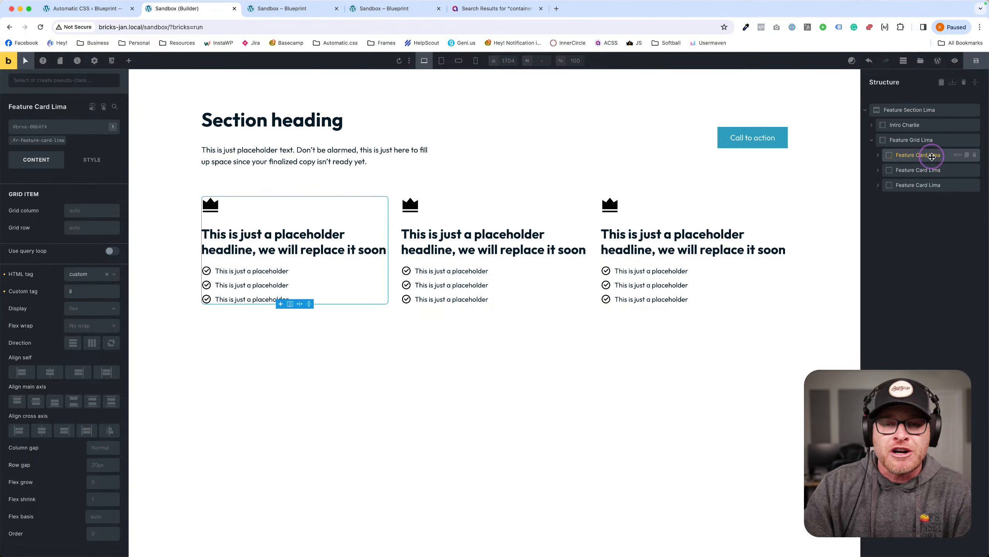
{"action": "left_click", "coordinate": [957, 155]}
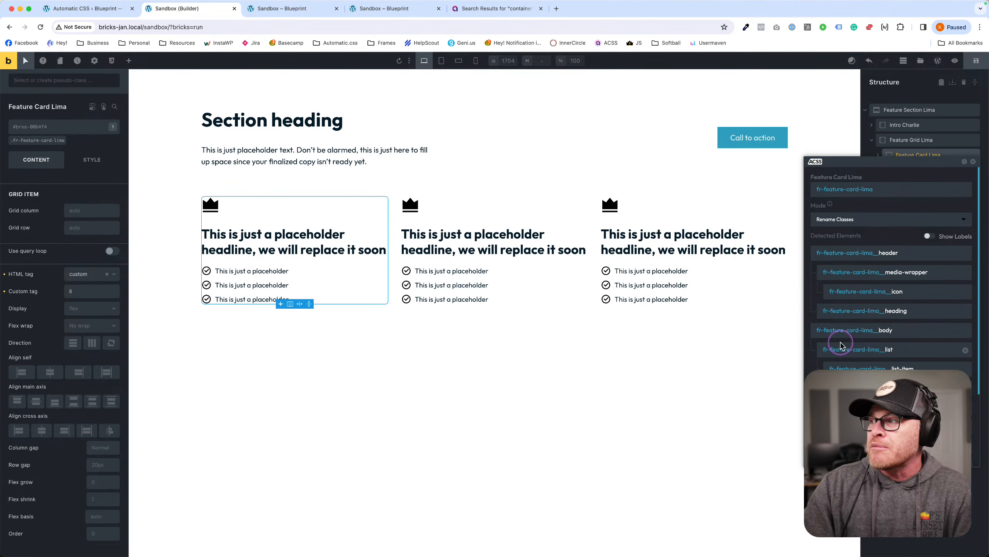
{"action": "left_click", "coordinate": [974, 161]}
{"action": "left_click", "coordinate": [975, 110]}
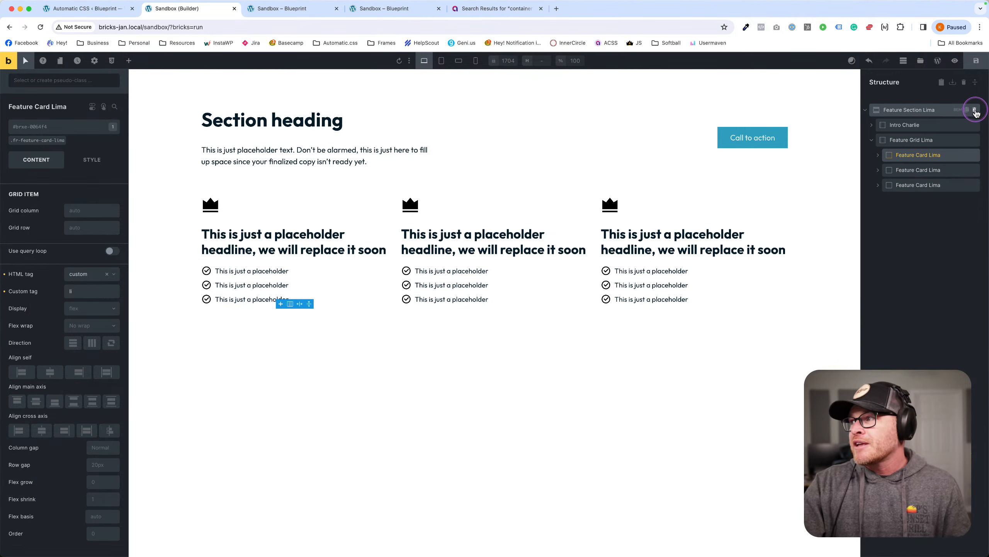
Save the page, add a new Section, and place a Div inside its Container.
{"action": "left_click", "coordinate": [976, 61]}
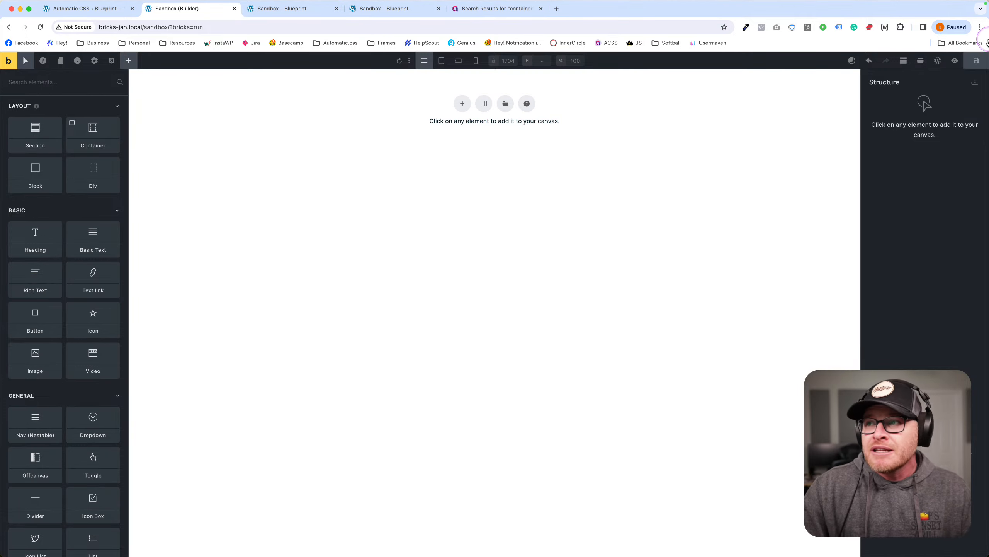
{"action": "left_click", "coordinate": [462, 103]}
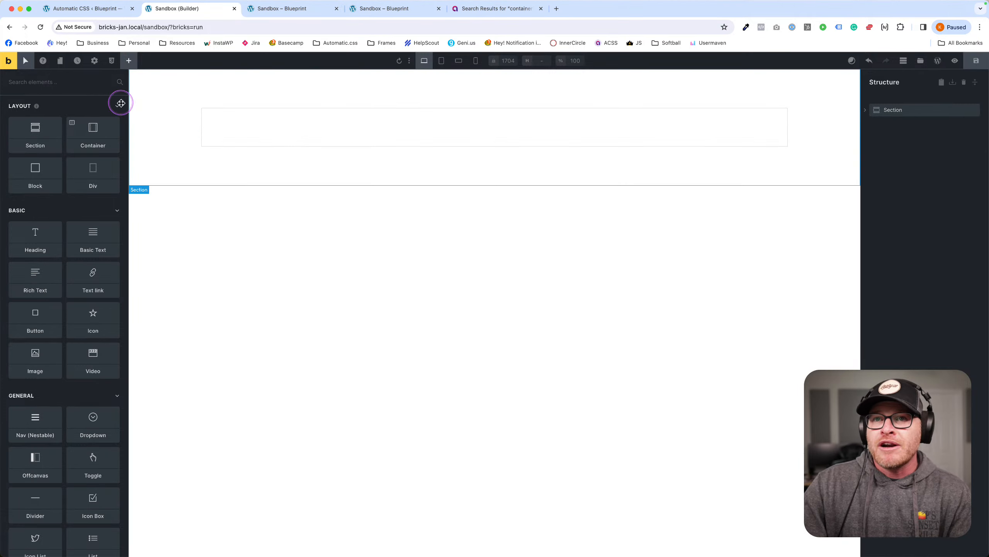
{"action": "left_click", "coordinate": [55, 85]}
{"action": "type", "text": "div"}
{"action": "left_click_drag", "start_coordinate": [36, 119], "coordinate": [910, 128]}
{"action": "left_click", "coordinate": [904, 126]}
{"action": "left_click", "coordinate": [865, 110]}
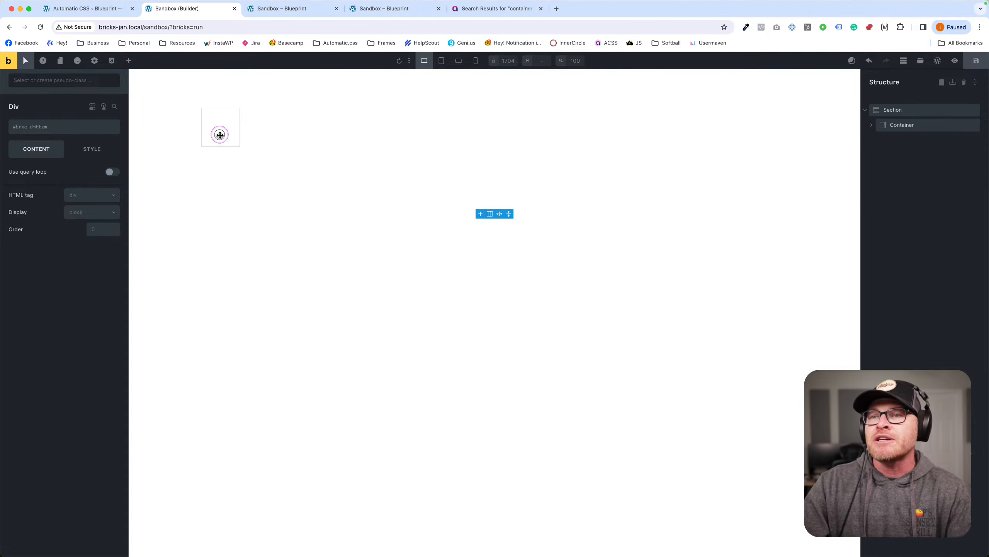
Add a Heading, a Basic Text and a Text link to the Div.
{"action": "left_click", "coordinate": [127, 67]}
{"action": "type", "text": "head"}
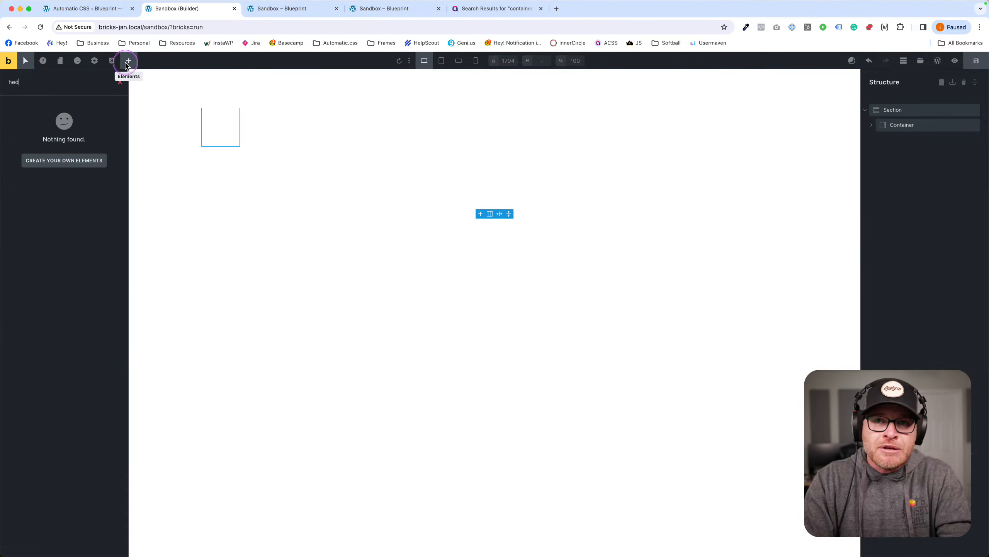
{"action": "key", "text": "Return"}
{"action": "type", "text": "text"}
{"action": "key", "text": "Return"}
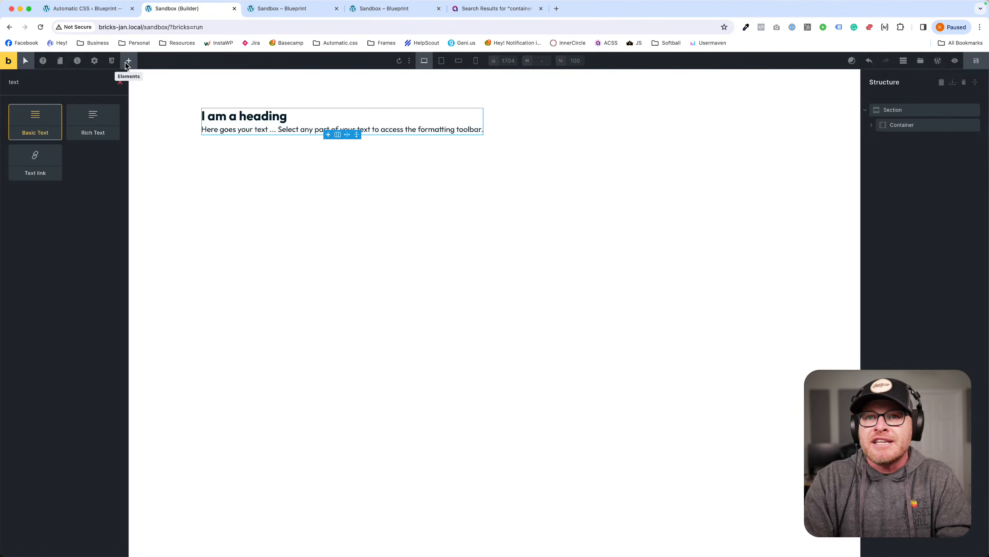
{"action": "key", "text": "BackSpace"}
{"action": "type", "text": "link"}
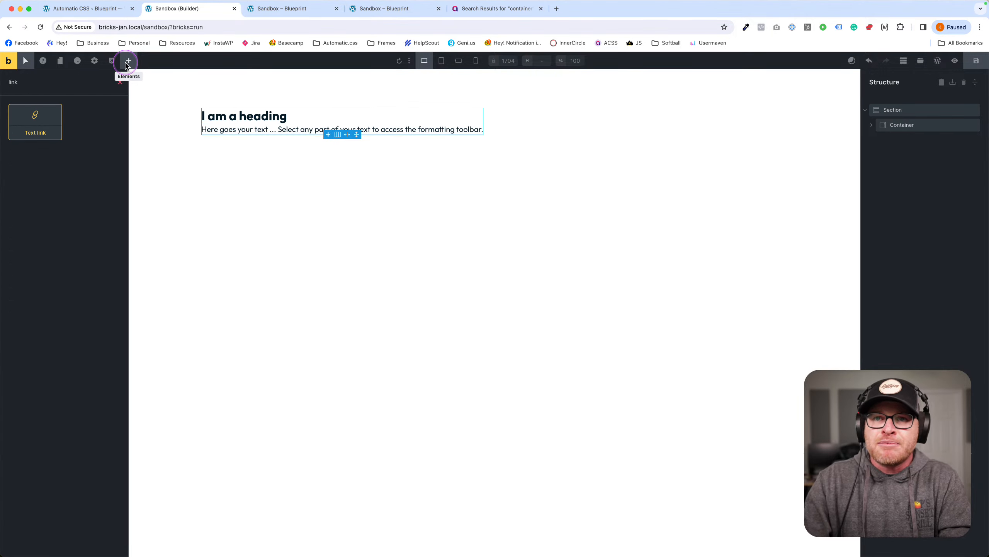
{"action": "left_click", "coordinate": [44, 112]}
Add an Image and then a Block below the text link.
{"action": "left_click", "coordinate": [41, 86]}
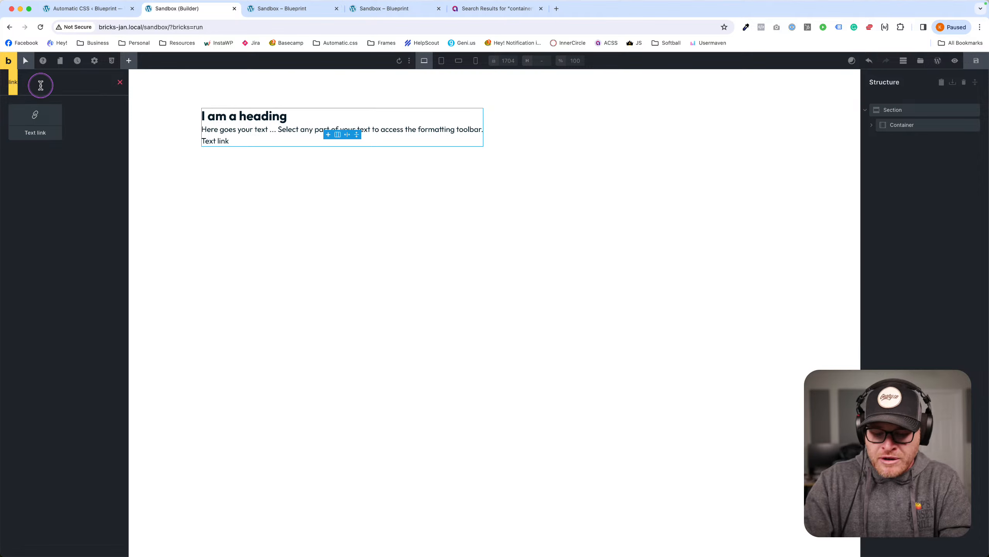
{"action": "type", "text": "image"}
{"action": "key", "text": "Return"}
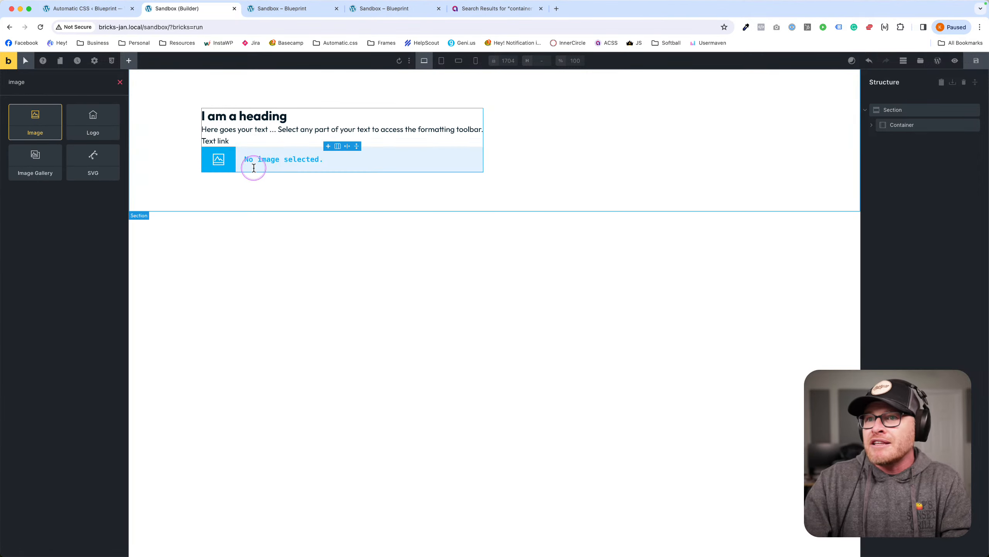
{"action": "left_click", "coordinate": [306, 159]}
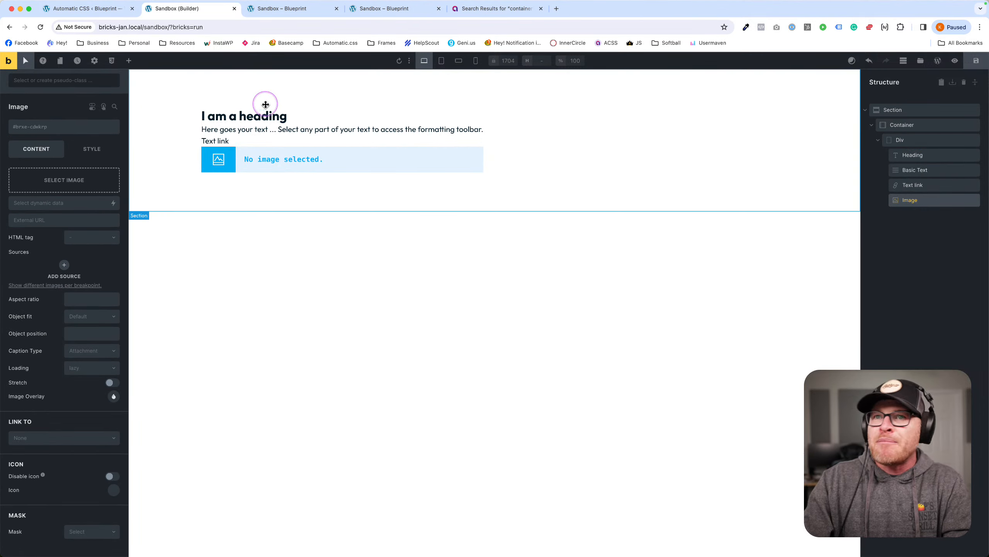
{"action": "left_click", "coordinate": [129, 62]}
{"action": "type", "text": "block"}
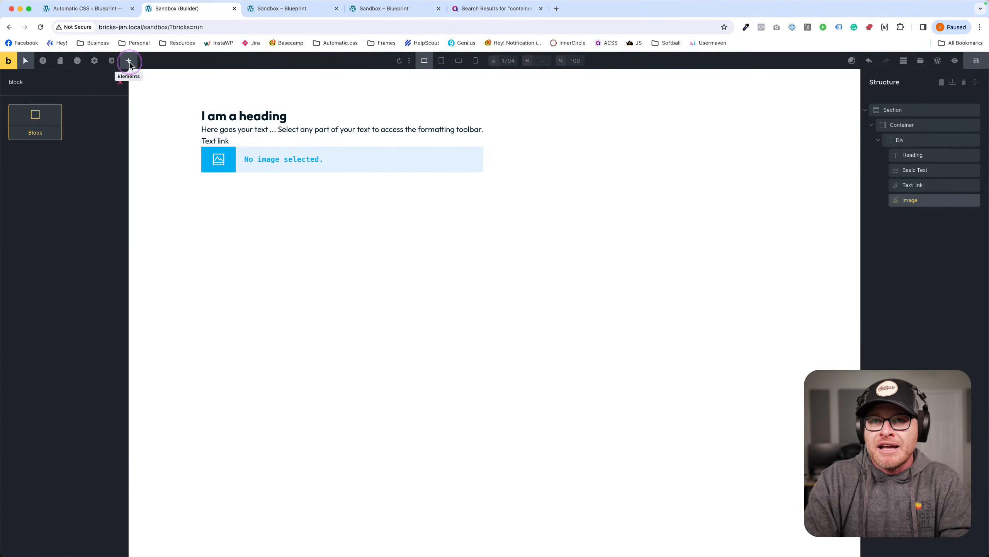
{"action": "key", "text": "Return"}
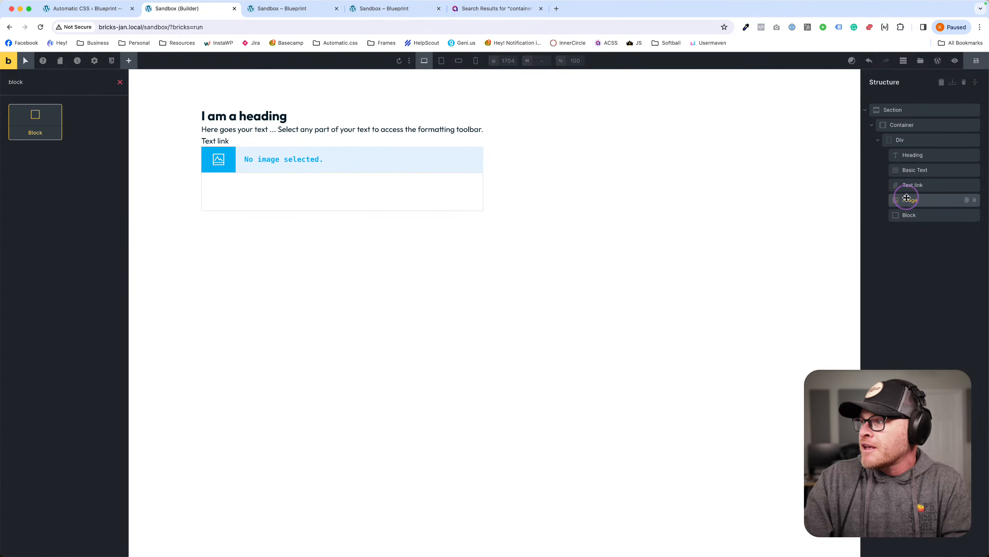
Nest the Image inside the new Block.
{"action": "mouse_move", "coordinate": [907, 200]}
{"action": "left_mouse_down"}
{"action": "mouse_move", "coordinate": [929, 222]}
{"action": "mouse_move", "coordinate": [917, 205]}
{"action": "left_mouse_up"}
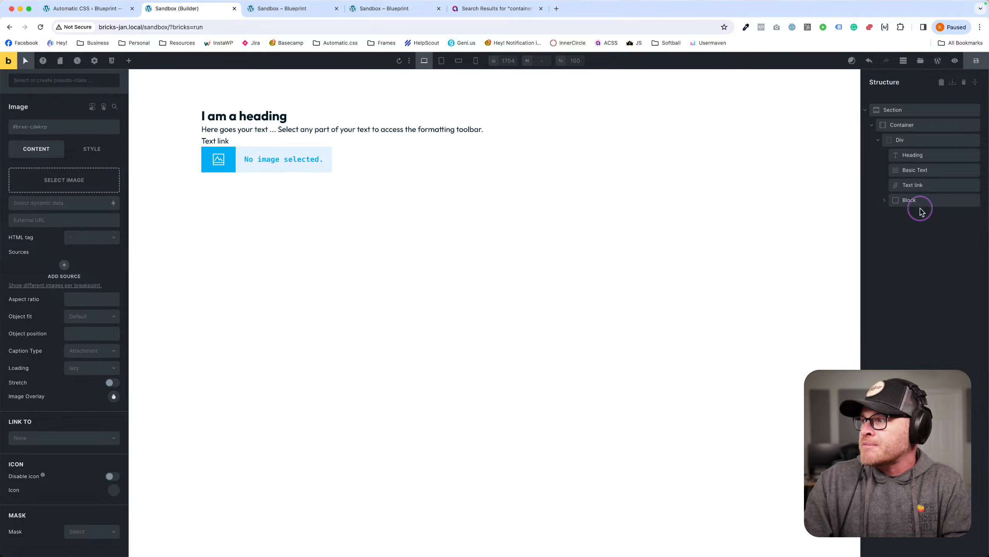
{"action": "left_click", "coordinate": [896, 200]}
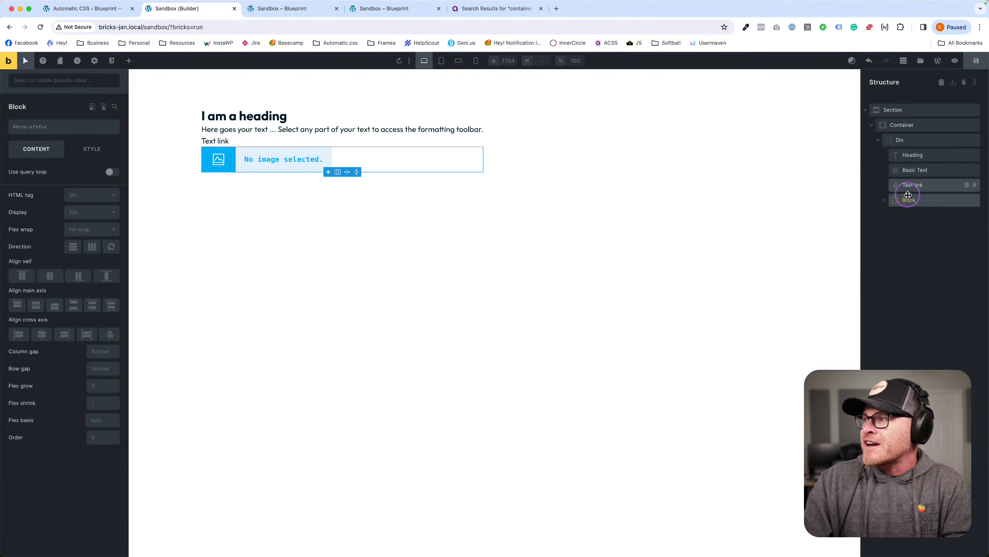
{"action": "left_click", "coordinate": [884, 200]}
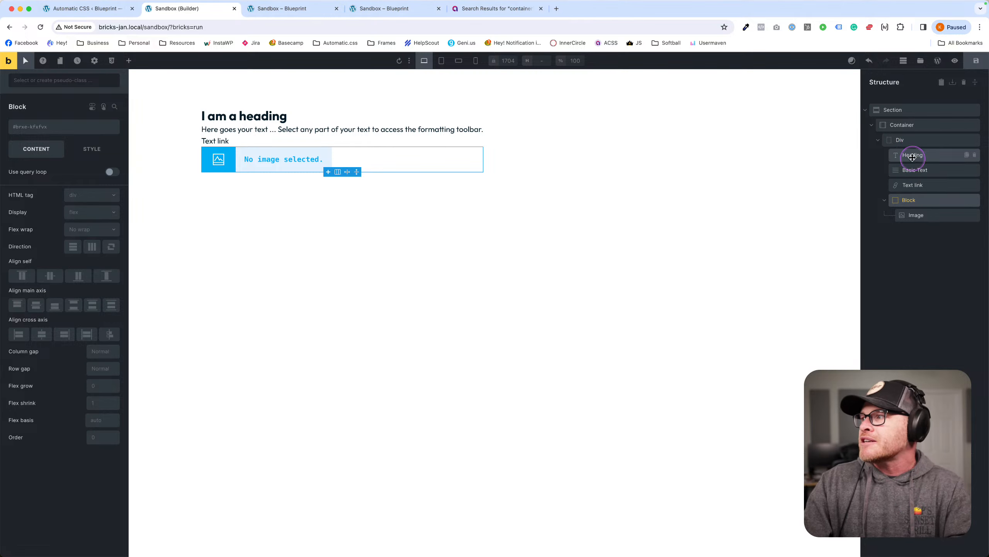
Rename the elements My Card, Description, Link, Media Wrapper and Media, and bring up My Card's BEM generator.
{"action": "double_click", "coordinate": [900, 139]}
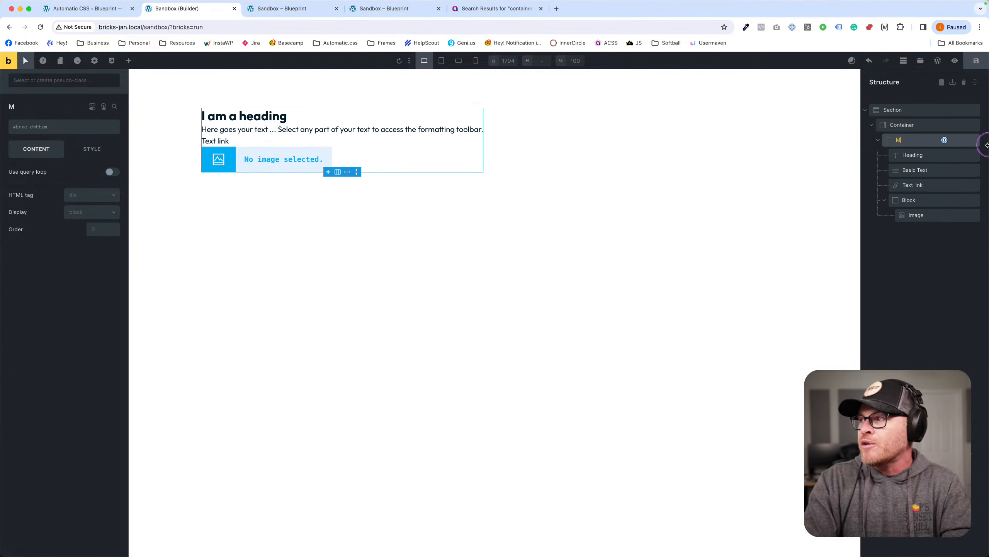
{"action": "double_click", "coordinate": [917, 170]}
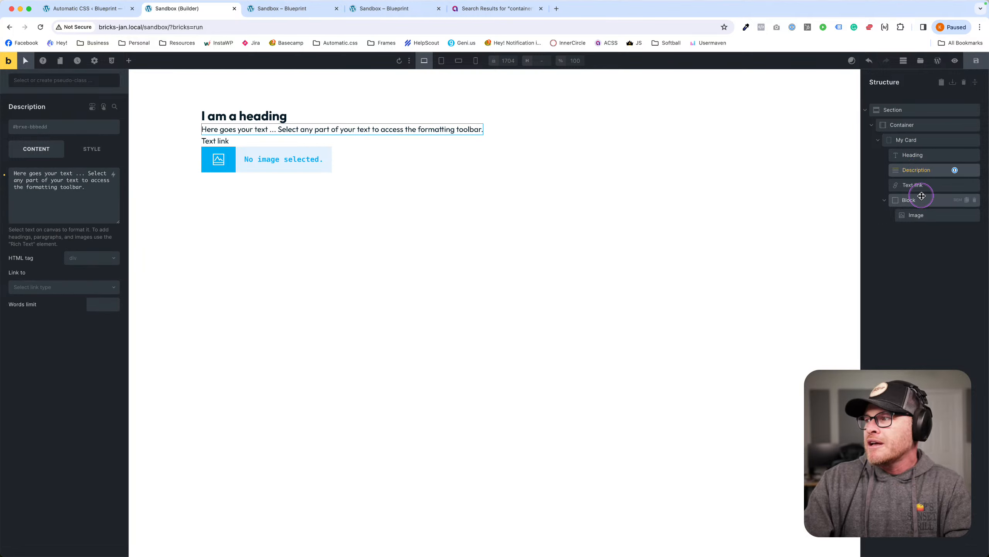
{"action": "double_click", "coordinate": [913, 184]}
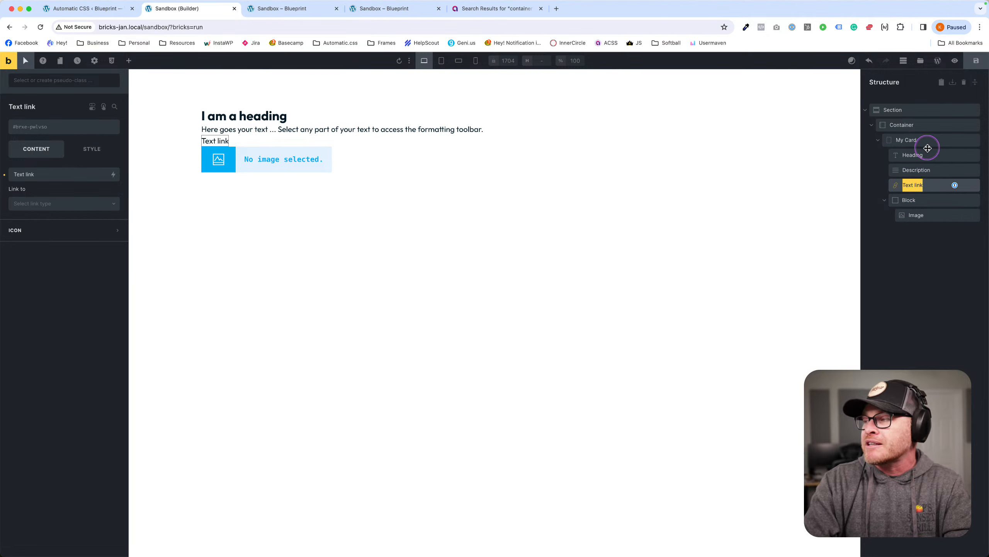
{"action": "type", "text": "Link"}
{"action": "mouse_move", "coordinate": [914, 184]}
{"action": "left_mouse_down"}
{"action": "mouse_move", "coordinate": [906, 200]}
{"action": "mouse_move", "coordinate": [908, 183]}
{"action": "left_mouse_up"}
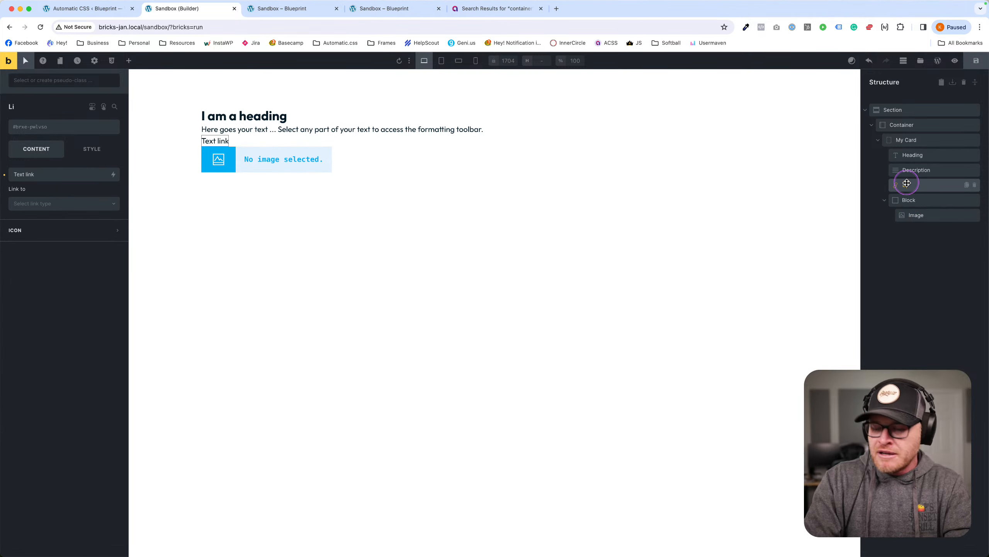
{"action": "double_click", "coordinate": [911, 199]}
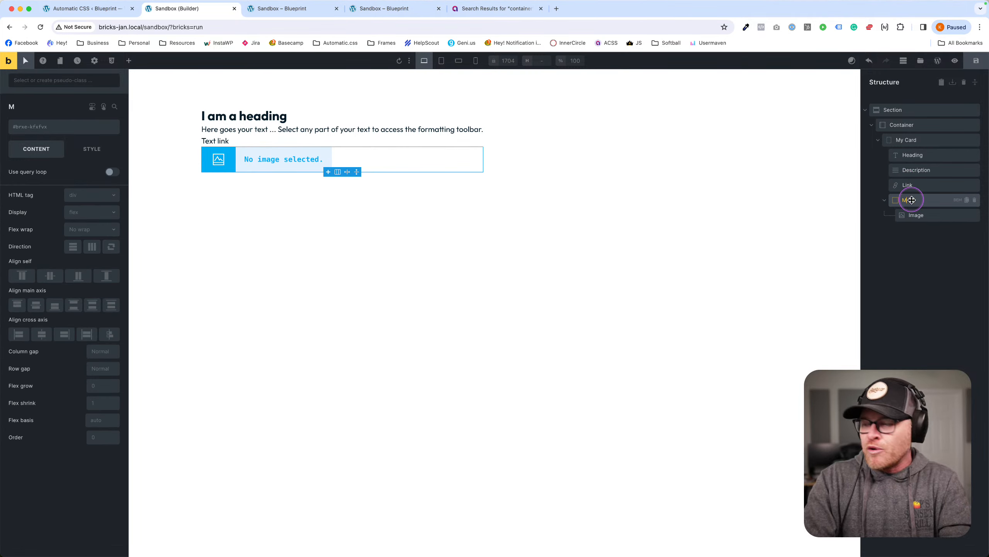
{"action": "double_click", "coordinate": [920, 215]}
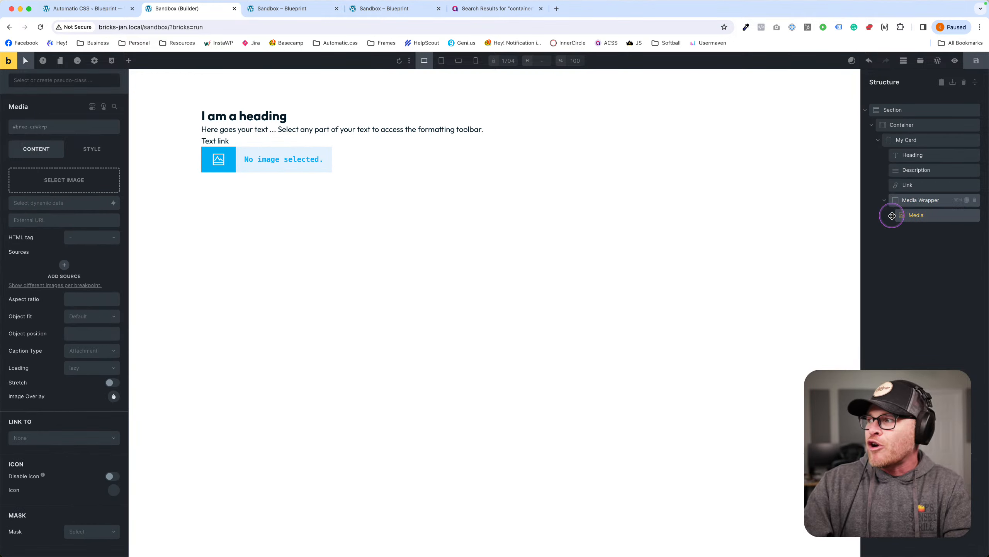
{"action": "left_click", "coordinate": [942, 143]}
{"action": "left_click", "coordinate": [958, 140]}
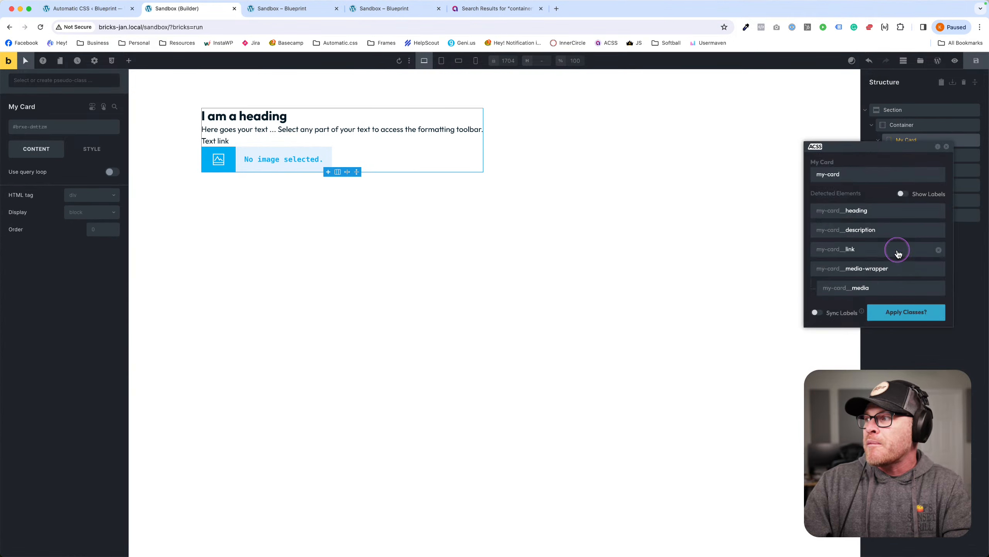
Apply the generated my-card BEM classes and verify each child element's new class.
{"action": "left_click_drag", "start_coordinate": [874, 150], "coordinate": [575, 149]}
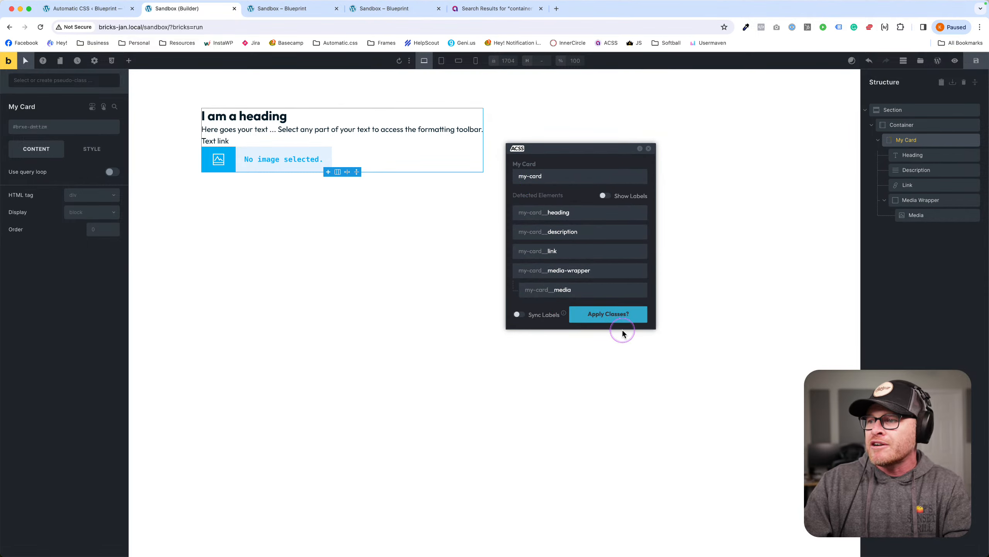
{"action": "left_click", "coordinate": [610, 315]}
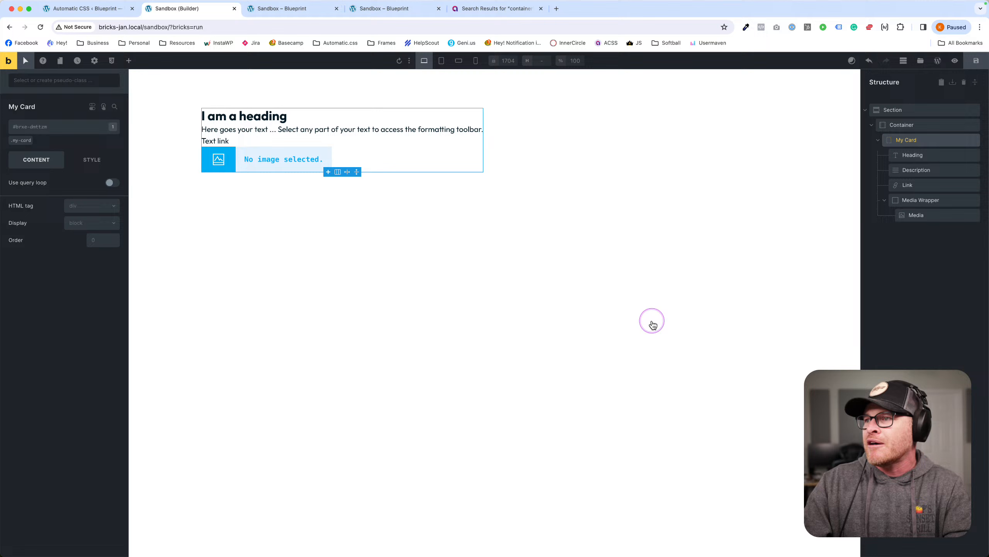
{"action": "left_click", "coordinate": [911, 156]}
{"action": "left_click", "coordinate": [914, 170]}
{"action": "left_click", "coordinate": [914, 184]}
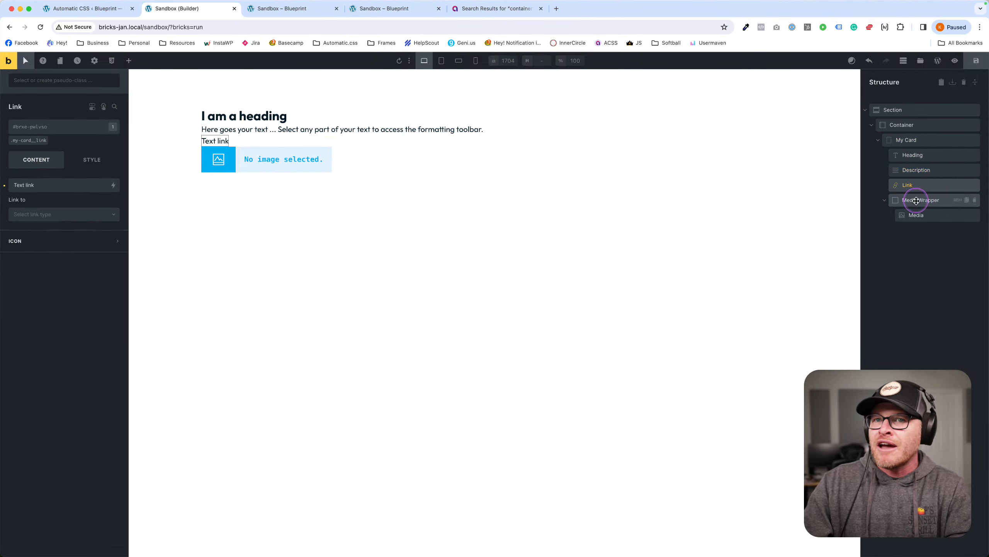
{"action": "left_click", "coordinate": [913, 200]}
{"action": "left_click", "coordinate": [914, 215]}
{"action": "left_click", "coordinate": [914, 199]}
{"action": "left_click", "coordinate": [913, 185]}
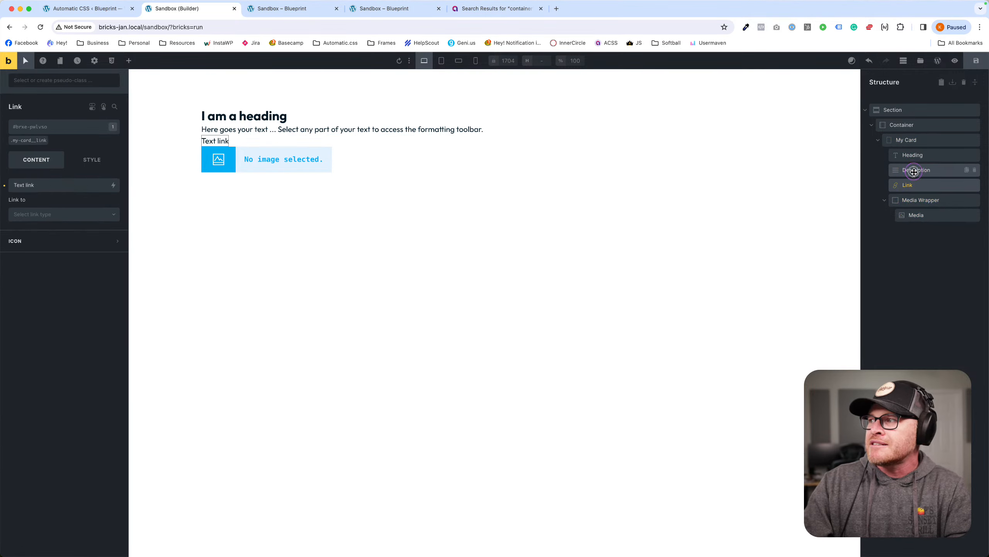
{"action": "left_click", "coordinate": [913, 170]}
{"action": "left_click", "coordinate": [912, 155]}
{"action": "left_click", "coordinate": [913, 140]}
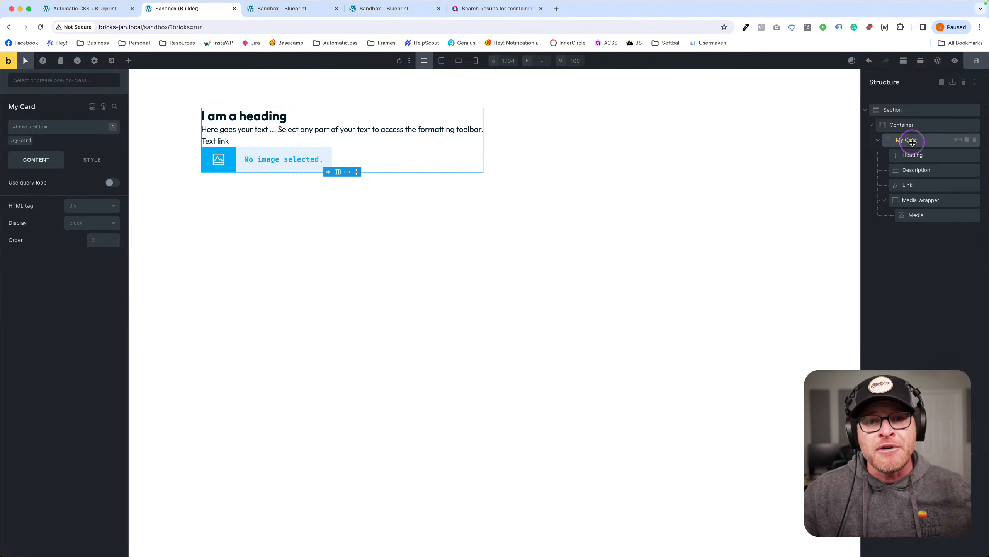
Preview the Container's BEM classes without applying, then reopen My Card's BEM class panel.
{"action": "left_click", "coordinate": [878, 140]}
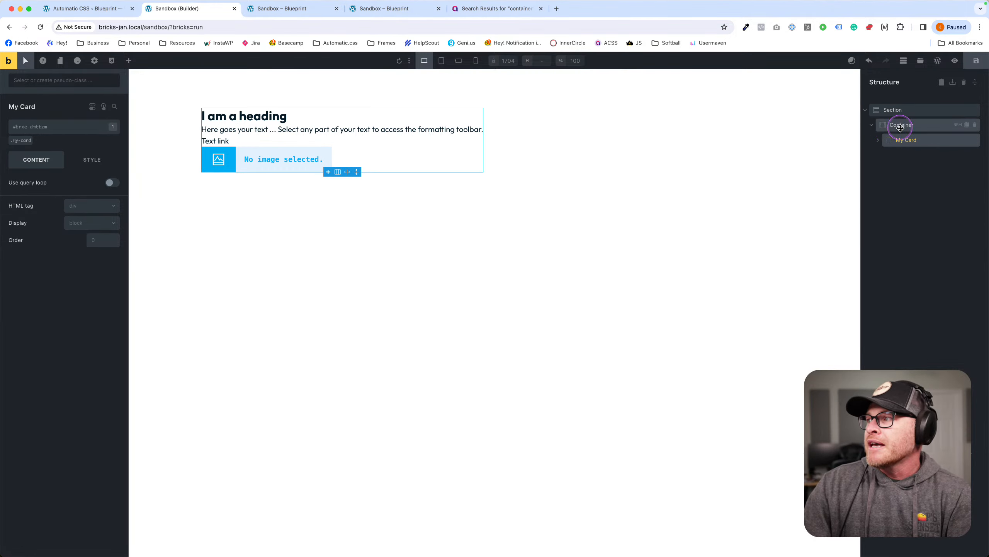
{"action": "left_click", "coordinate": [947, 128]}
{"action": "left_click", "coordinate": [956, 126]}
{"action": "left_click_drag", "start_coordinate": [911, 132], "coordinate": [645, 126]}
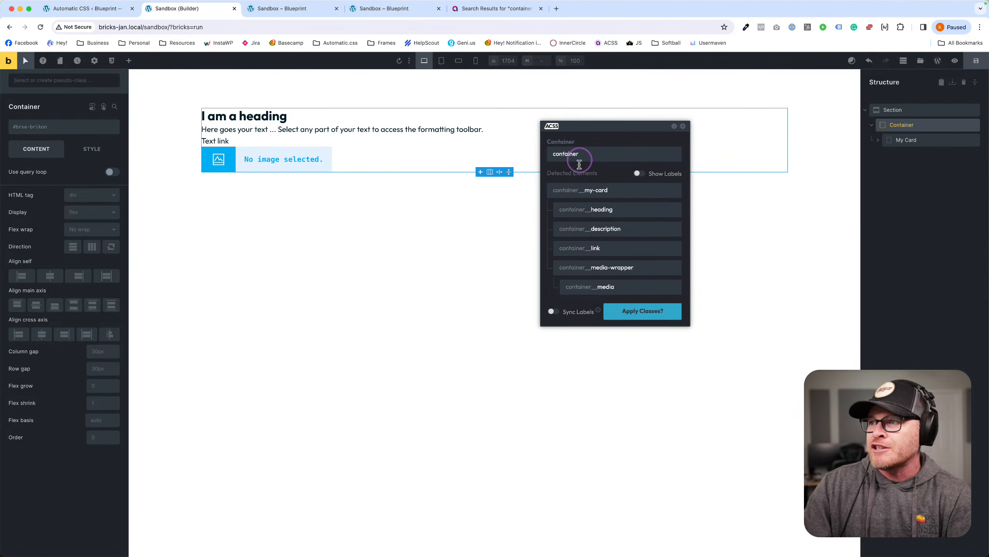
{"action": "left_click", "coordinate": [683, 127]}
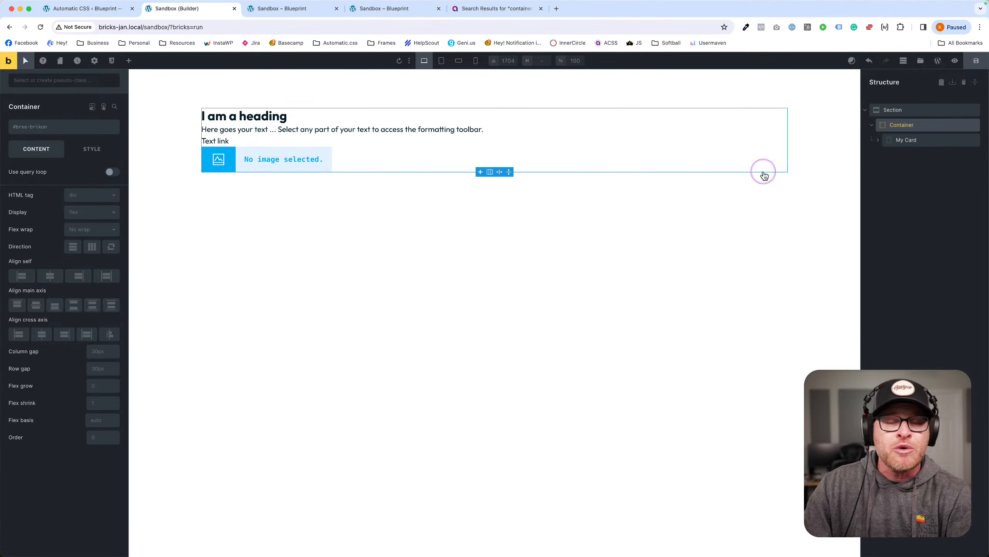
{"action": "left_click", "coordinate": [932, 139]}
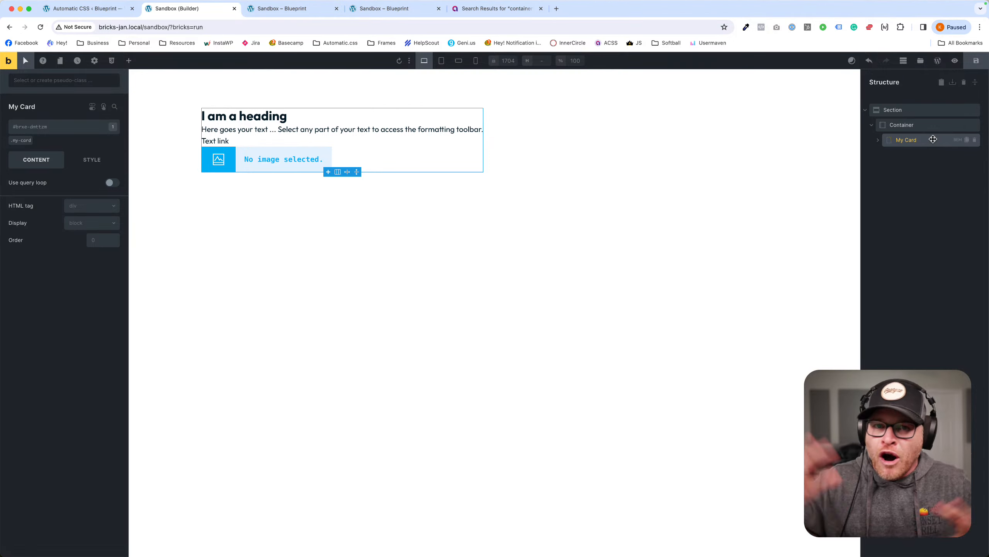
{"action": "left_click", "coordinate": [913, 125]}
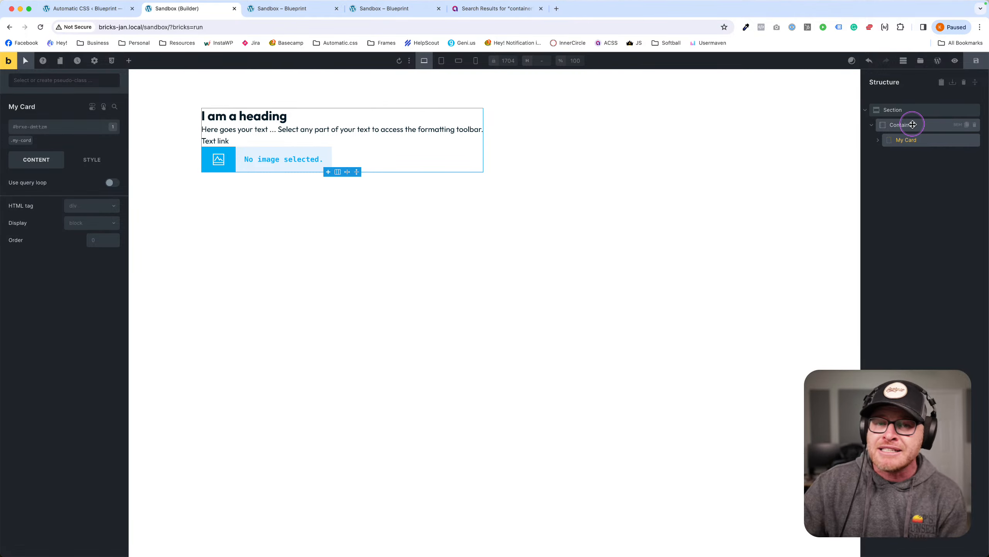
{"action": "left_click", "coordinate": [958, 140]}
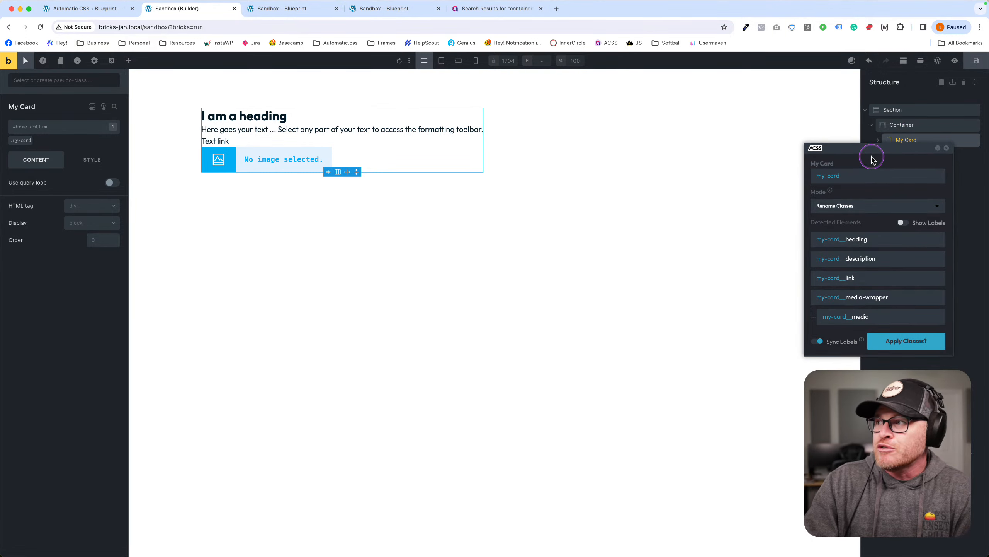
Change the base class name to your-card, apply it, and confirm Description shows your-card__description.
{"action": "left_click_drag", "start_coordinate": [872, 136], "coordinate": [707, 126]}
{"action": "left_click", "coordinate": [674, 254]}
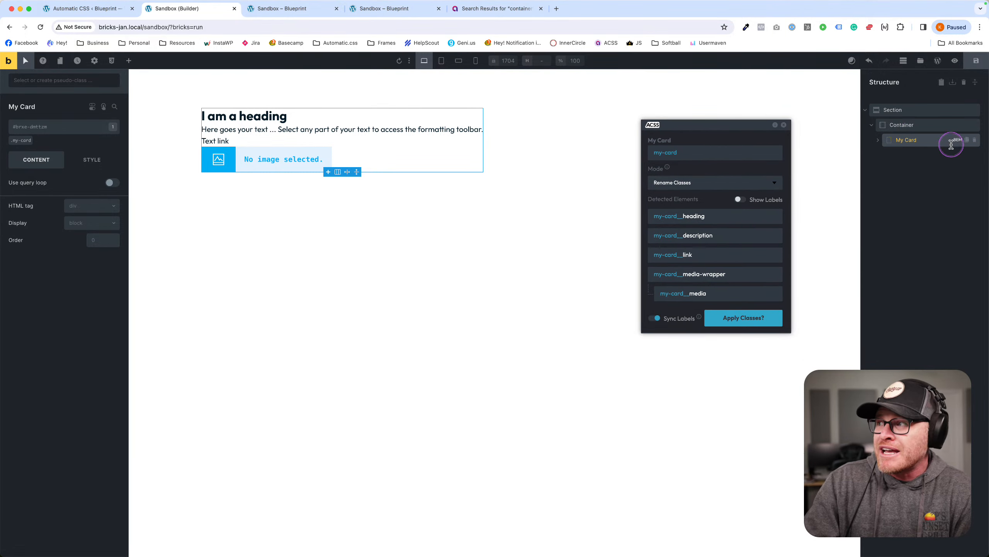
{"action": "left_click", "coordinate": [687, 153]}
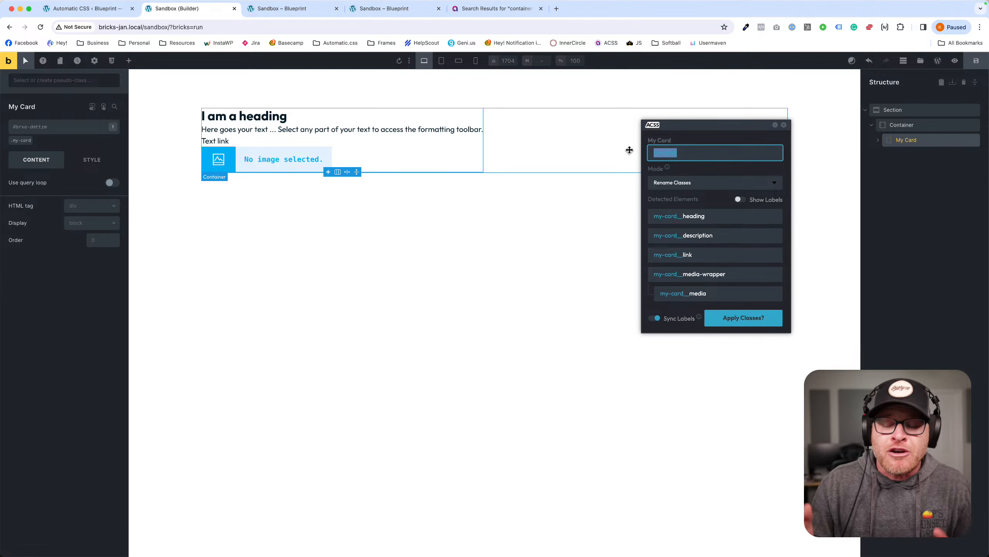
{"action": "type", "text": "your-card"}
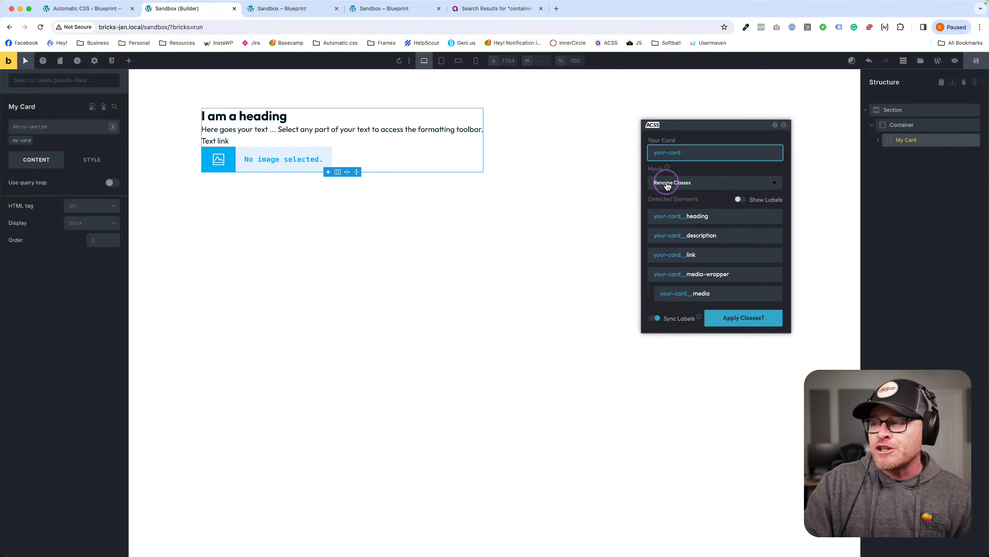
{"action": "left_click", "coordinate": [761, 323]}
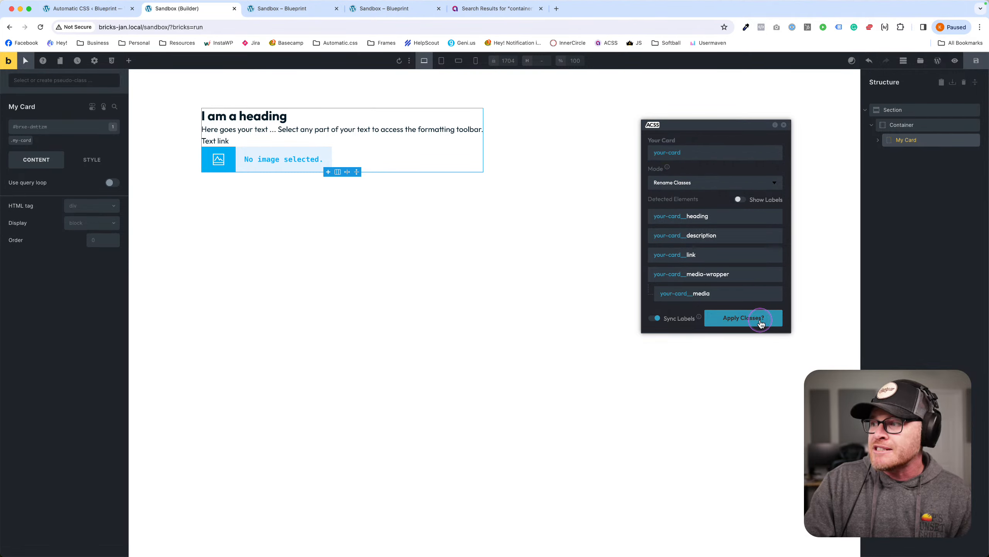
{"action": "left_click", "coordinate": [904, 141]}
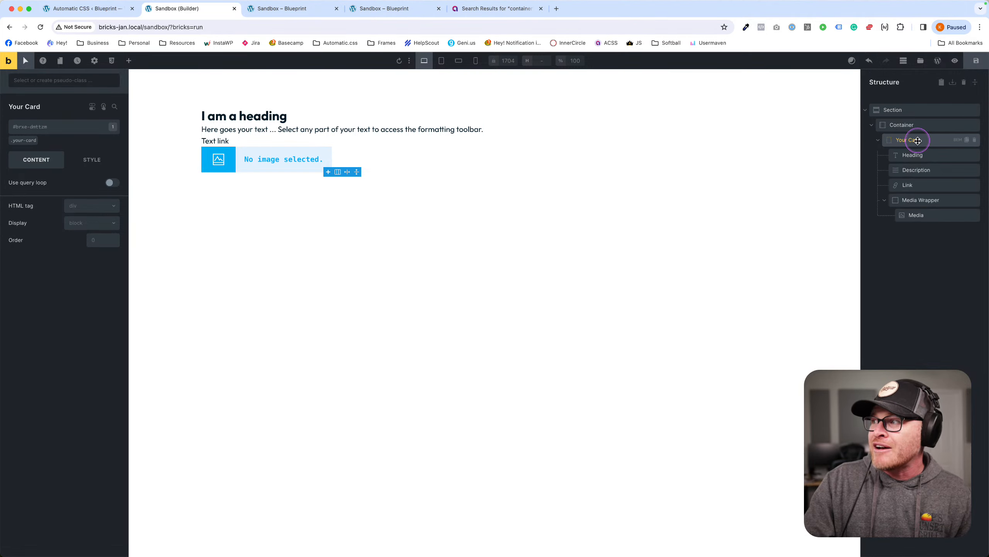
{"action": "left_click", "coordinate": [879, 139]}
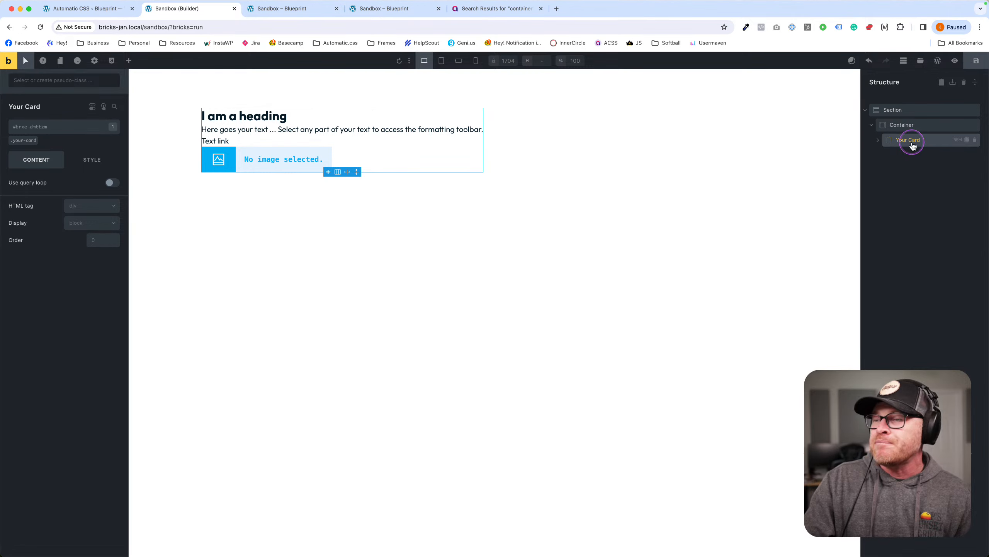
{"action": "left_click", "coordinate": [878, 140]}
{"action": "left_click", "coordinate": [904, 170]}
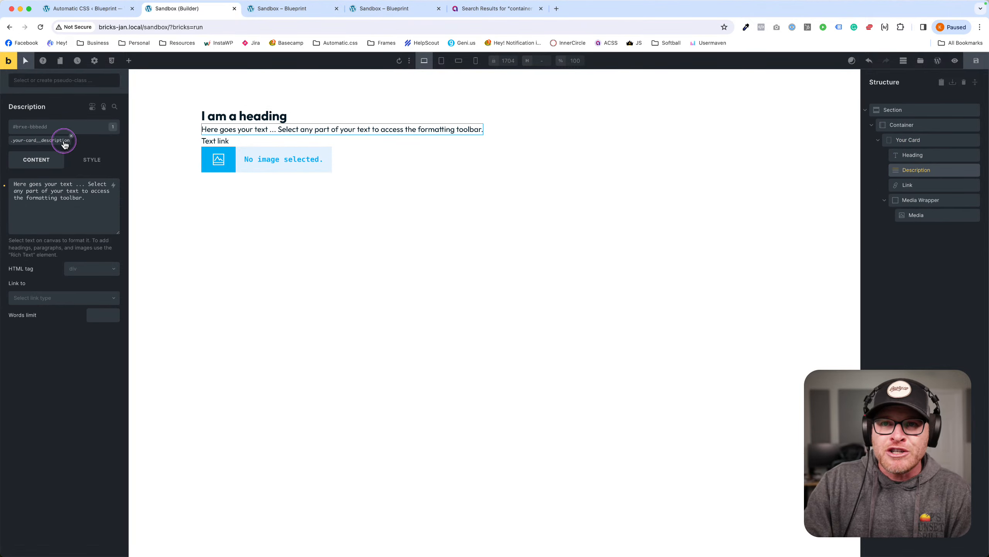
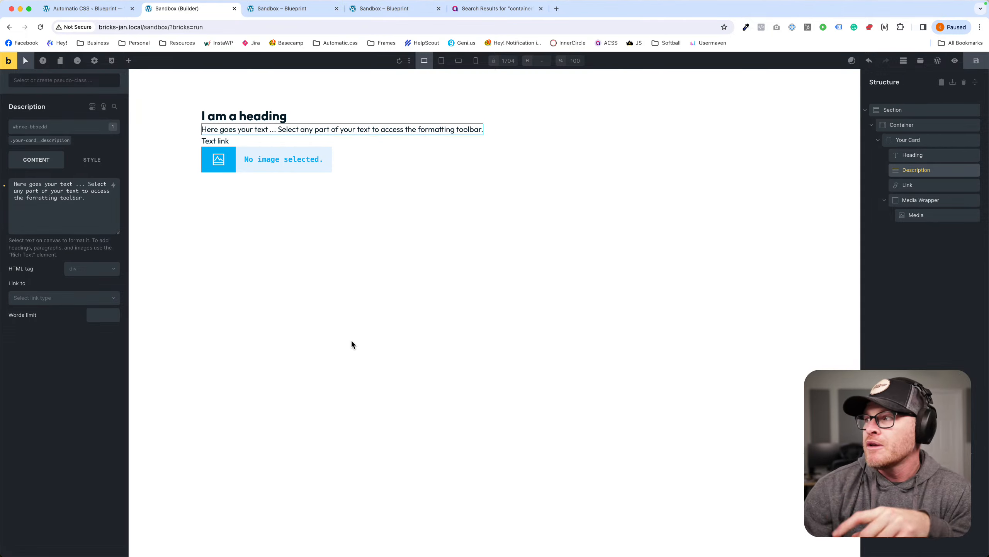
Delete the old card section and drag a fresh Section onto the empty page.
{"action": "left_click", "coordinate": [968, 115]}
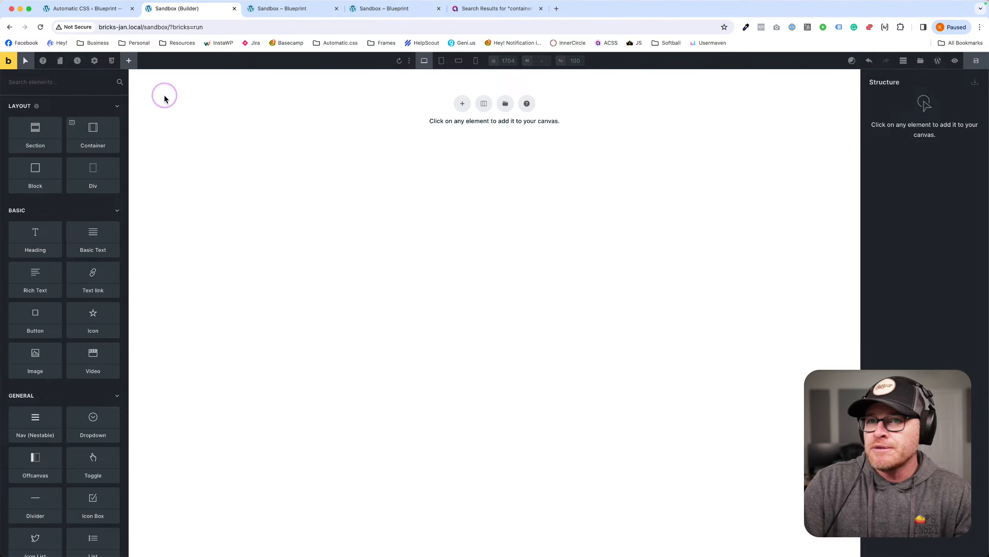
{"action": "type", "text": "sec"}
{"action": "left_click_drag", "start_coordinate": [35, 119], "coordinate": [279, 121]}
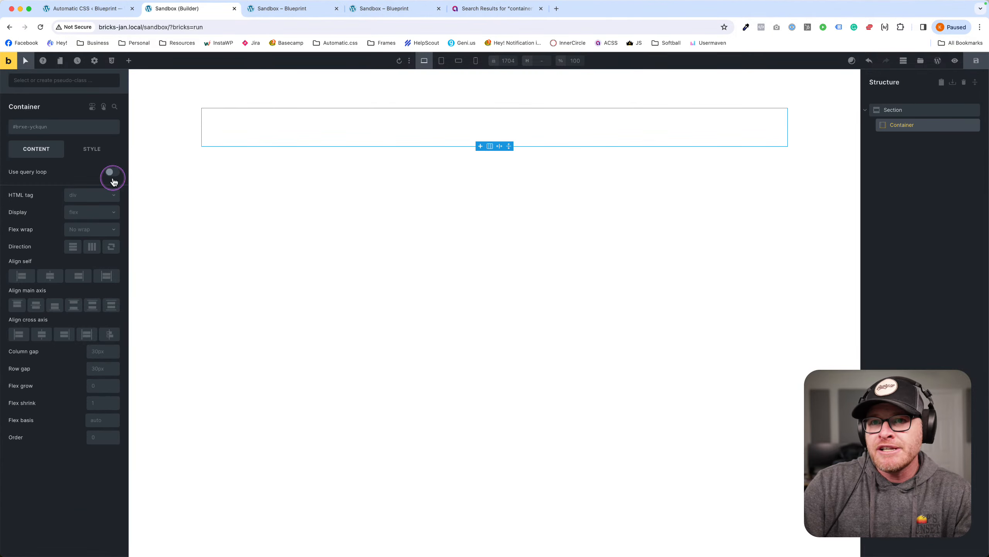
Enable a query loop on the Container, try post type Posts, then clear it and open Order by.
{"action": "left_click", "coordinate": [113, 171]}
{"action": "left_click", "coordinate": [114, 186]}
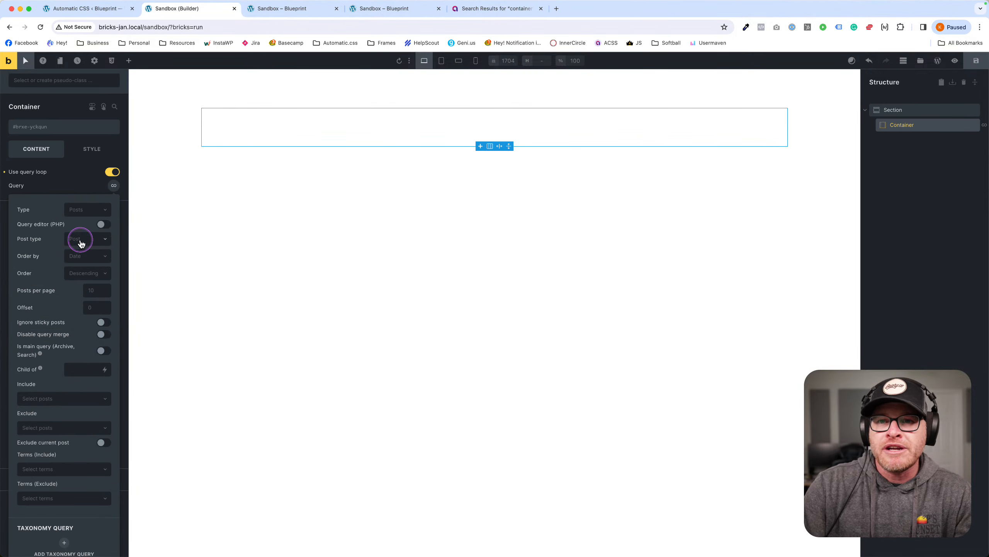
{"action": "left_click", "coordinate": [94, 278]}
{"action": "left_click", "coordinate": [88, 238]}
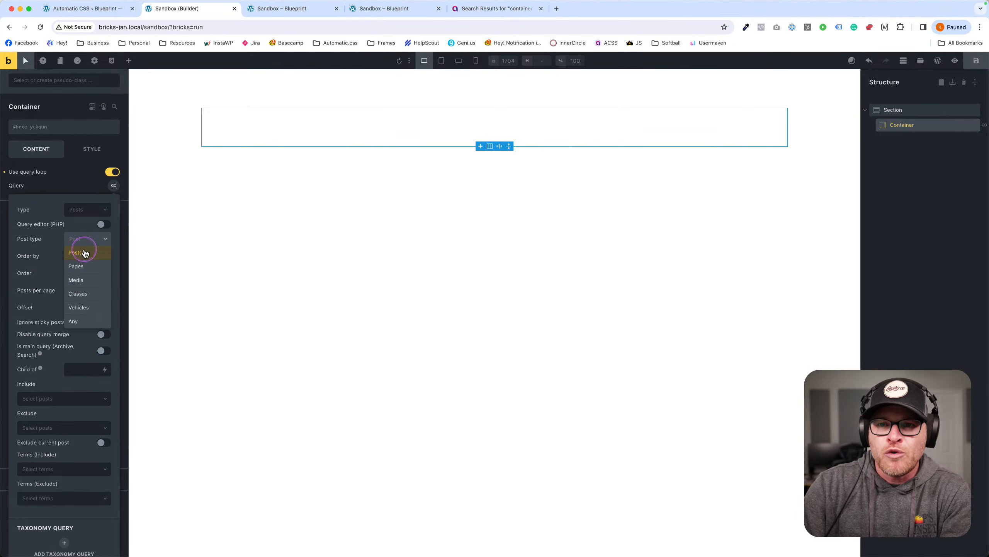
{"action": "left_click", "coordinate": [76, 250]}
{"action": "left_click", "coordinate": [89, 241]}
{"action": "left_click", "coordinate": [88, 239]}
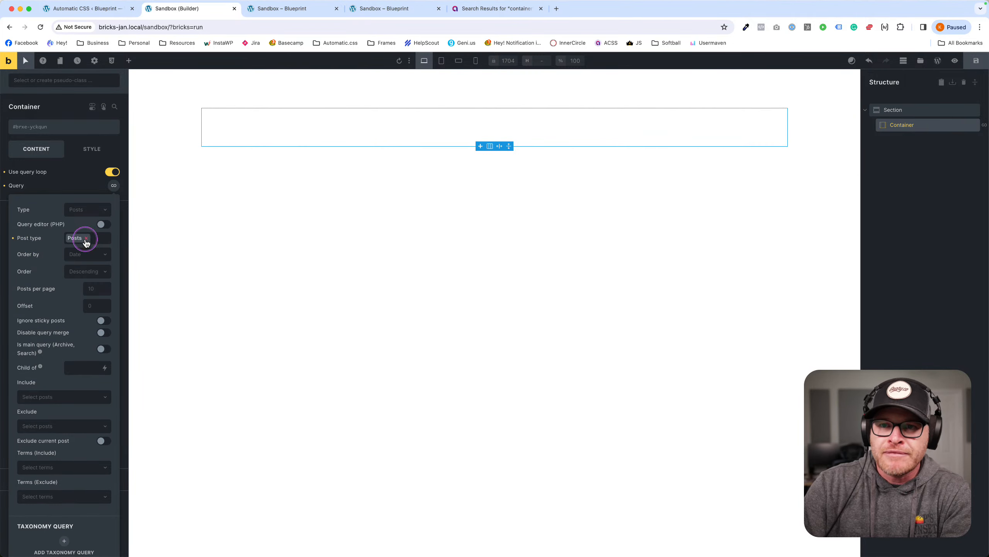
{"action": "left_click", "coordinate": [84, 255]}
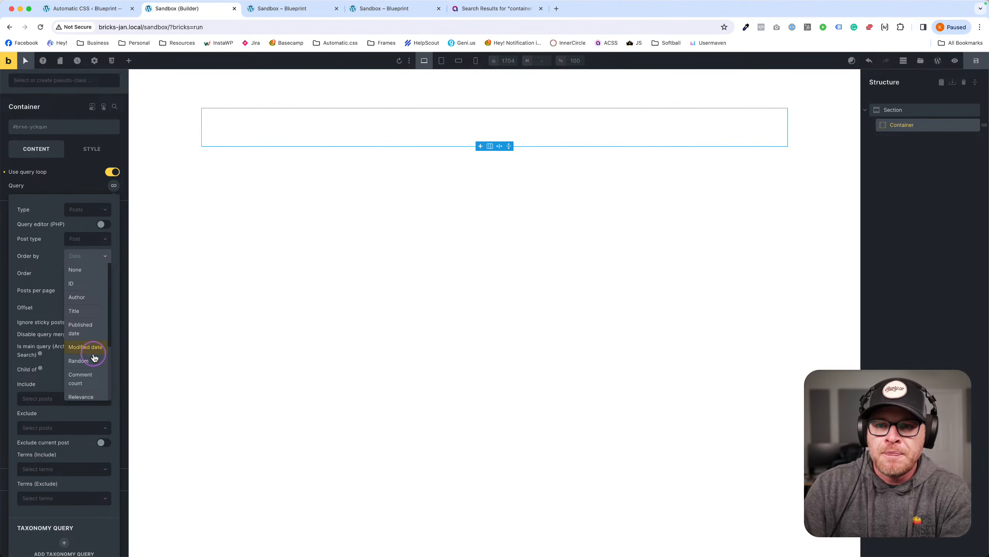
{"action": "scroll", "coordinate": [92, 351], "scroll_direction": "down", "scroll_amount": 3}
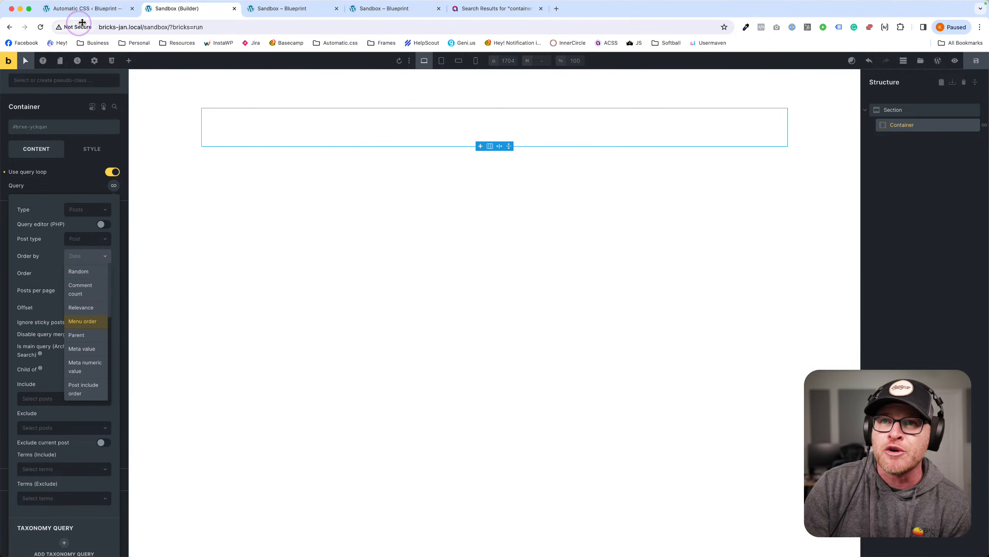
Open Magic Grid from All Pages in the block editor, back out, and reopen it.
{"action": "left_click", "coordinate": [97, 9]}
{"action": "left_click", "coordinate": [28, 141]}
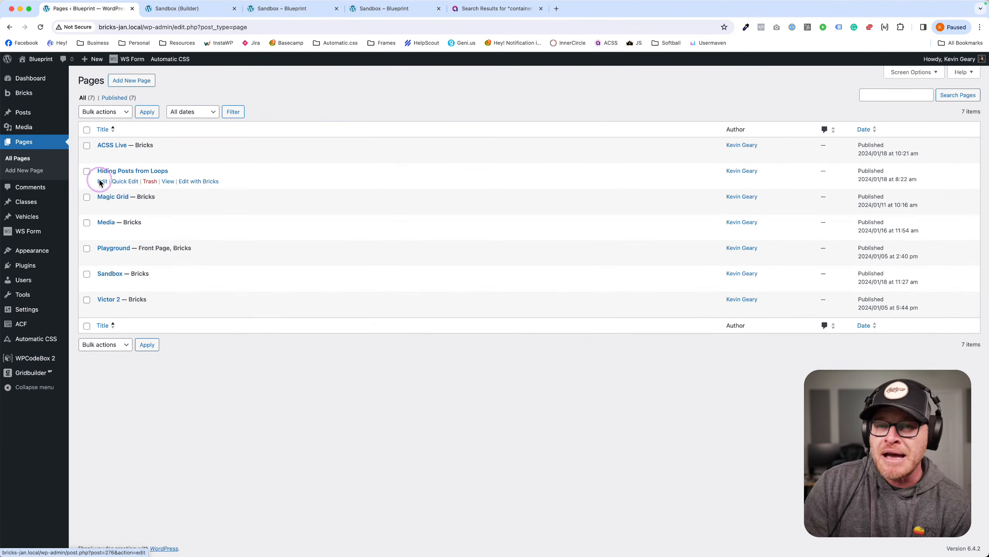
{"action": "left_click", "coordinate": [112, 196]}
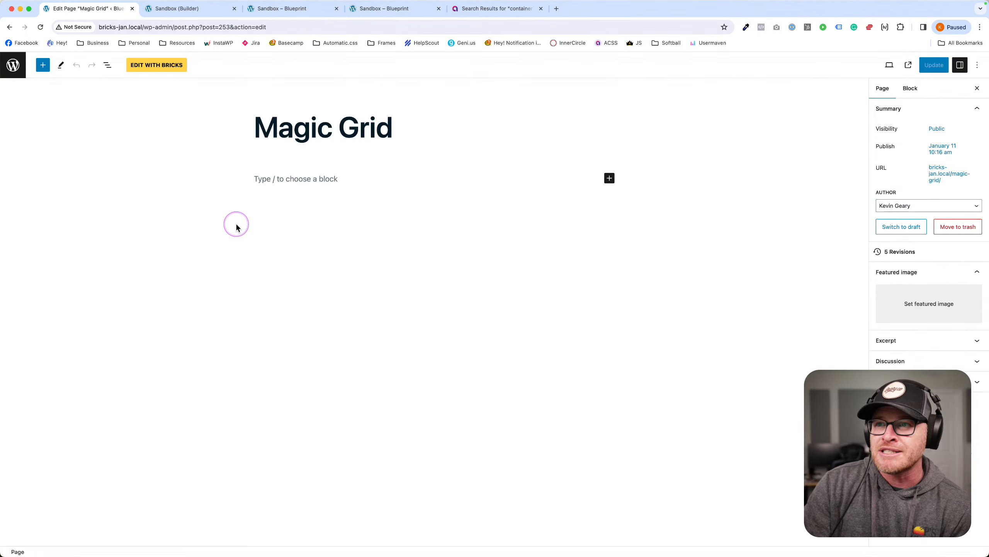
{"action": "left_click", "coordinate": [9, 27]}
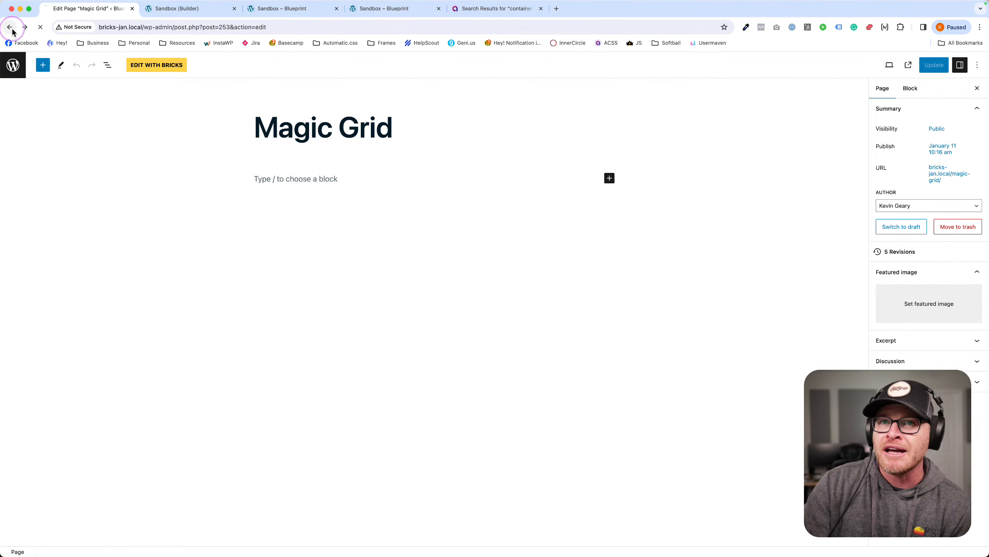
{"action": "left_click", "coordinate": [116, 196]}
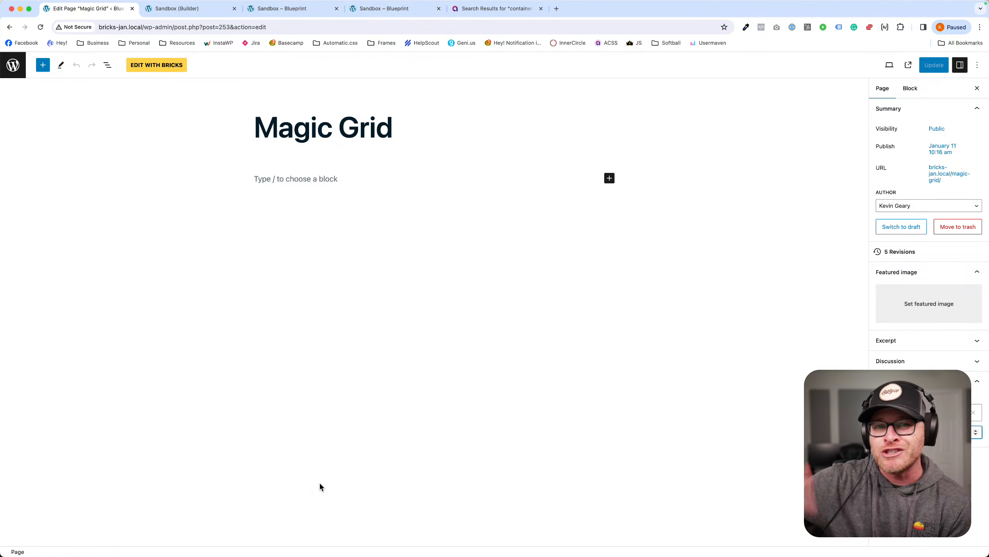
Exit the Magic Grid editor to the Pages list and launch Sandbox in Bricks.
{"action": "left_click", "coordinate": [7, 73]}
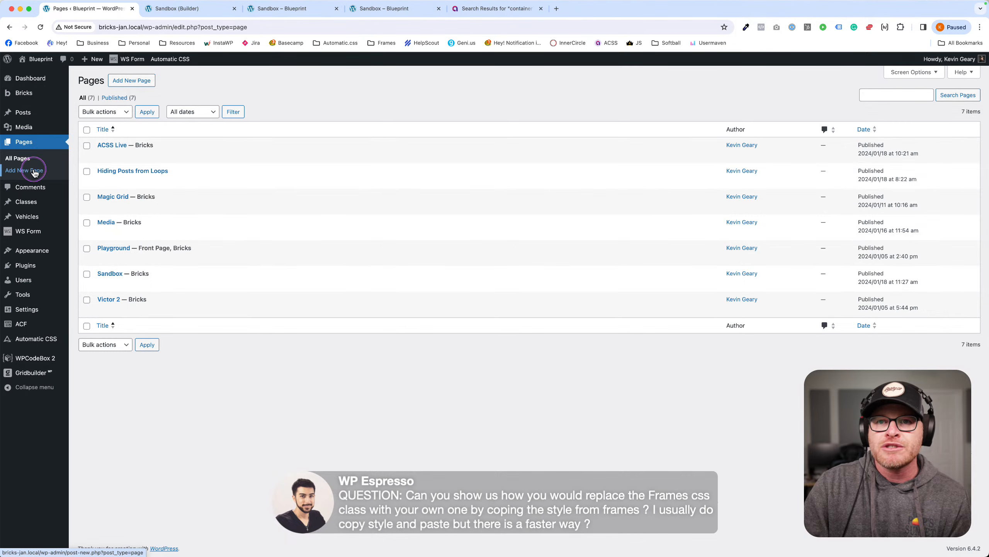
{"action": "left_click", "coordinate": [185, 290]}
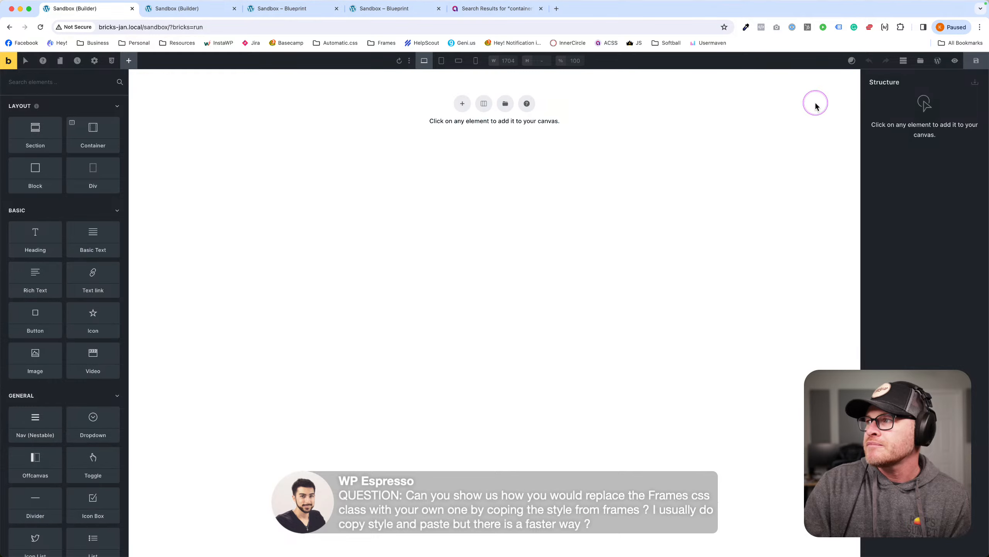
Insert the Pricing Section Mike template from the library and save the page.
{"action": "left_click", "coordinate": [920, 60]}
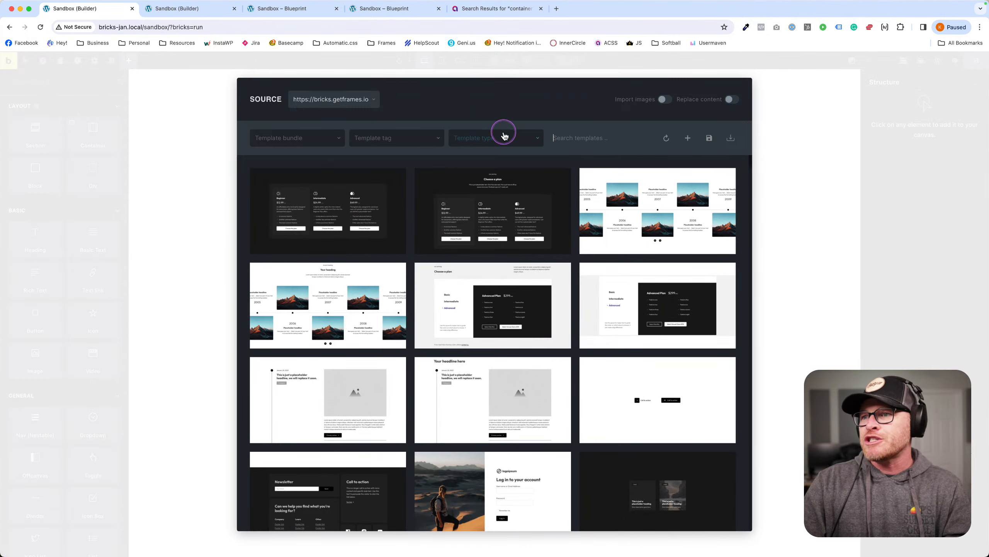
{"action": "scroll", "coordinate": [484, 219], "scroll_direction": "down", "scroll_amount": 3}
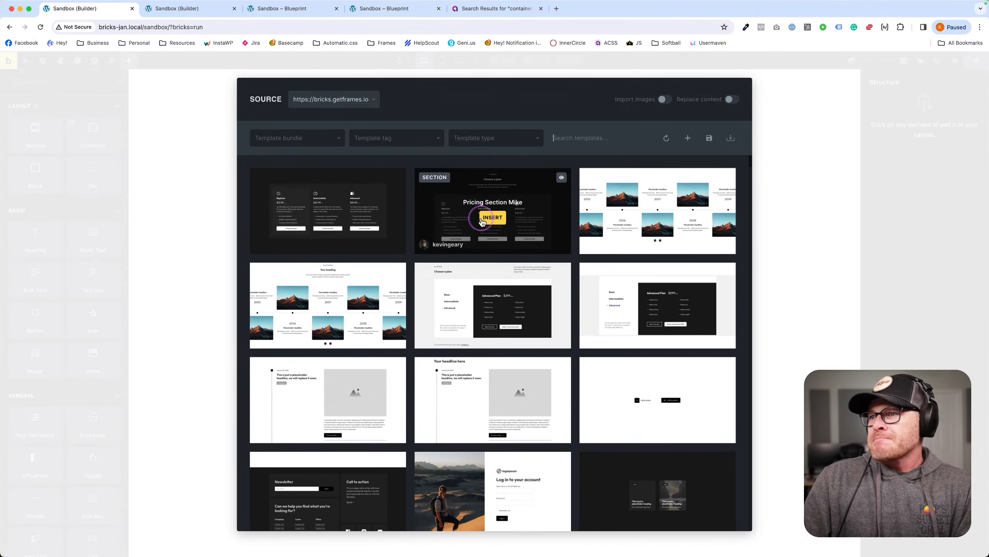
{"action": "left_click", "coordinate": [492, 204]}
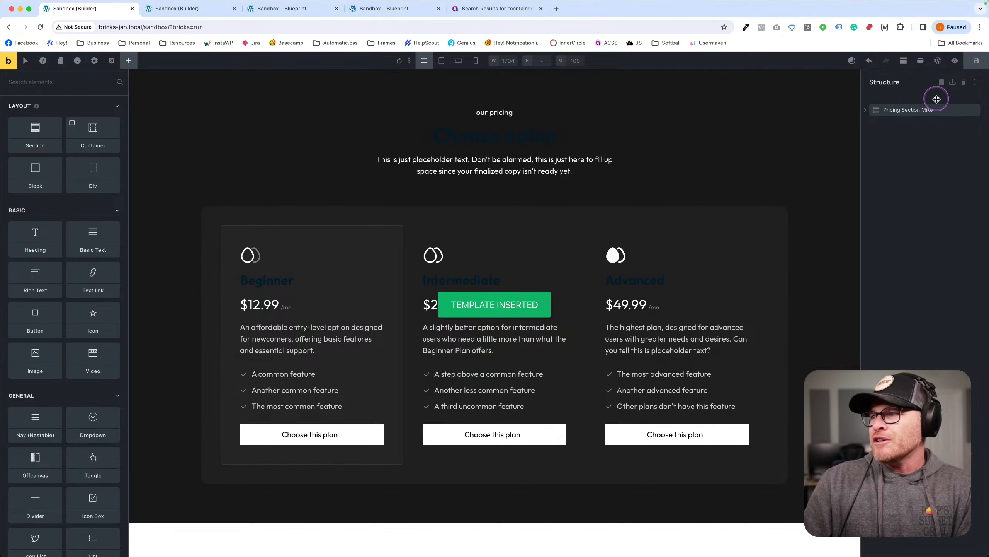
{"action": "left_click", "coordinate": [976, 61]}
Preview the pricing page, then return and select the Beginner plan heading.
{"action": "left_click", "coordinate": [9, 61]}
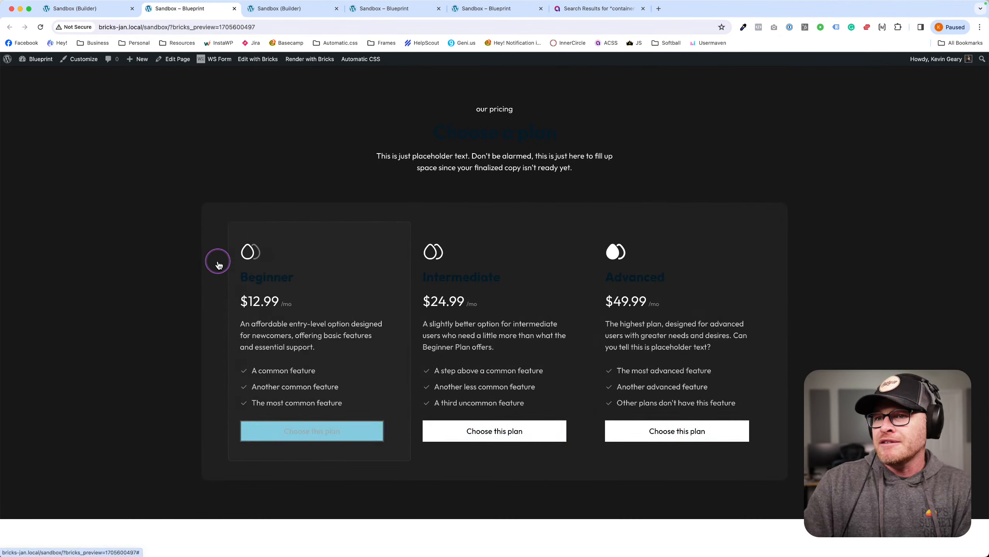
{"action": "left_click", "coordinate": [96, 9]}
{"action": "left_click", "coordinate": [283, 281]}
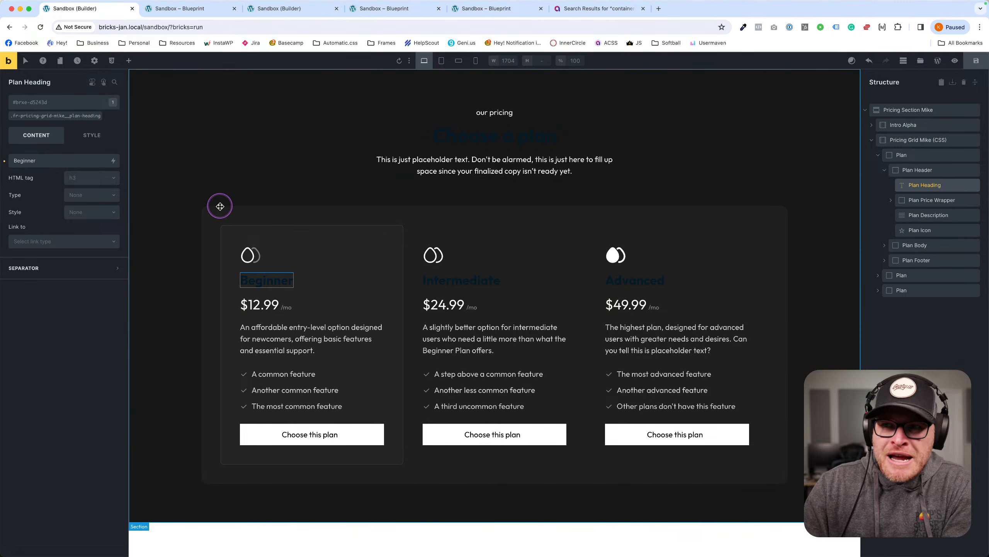
Set the shared plan heading class's typography color to the ACSS white swatch and save.
{"action": "left_click", "coordinate": [66, 115]}
{"action": "left_click", "coordinate": [92, 135]}
{"action": "left_click", "coordinate": [45, 183]}
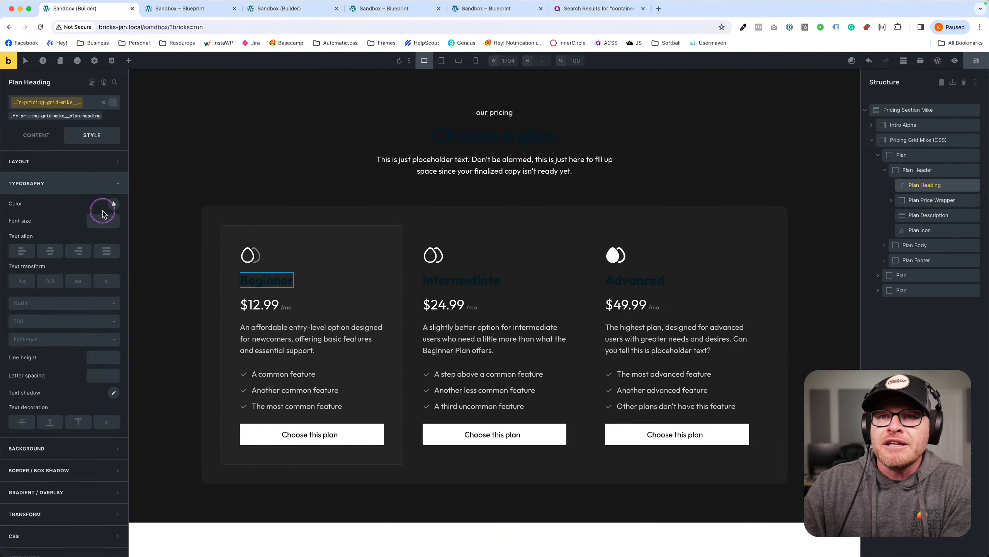
{"action": "left_click", "coordinate": [114, 203]}
{"action": "left_click", "coordinate": [83, 377]}
{"action": "left_click", "coordinate": [30, 499]}
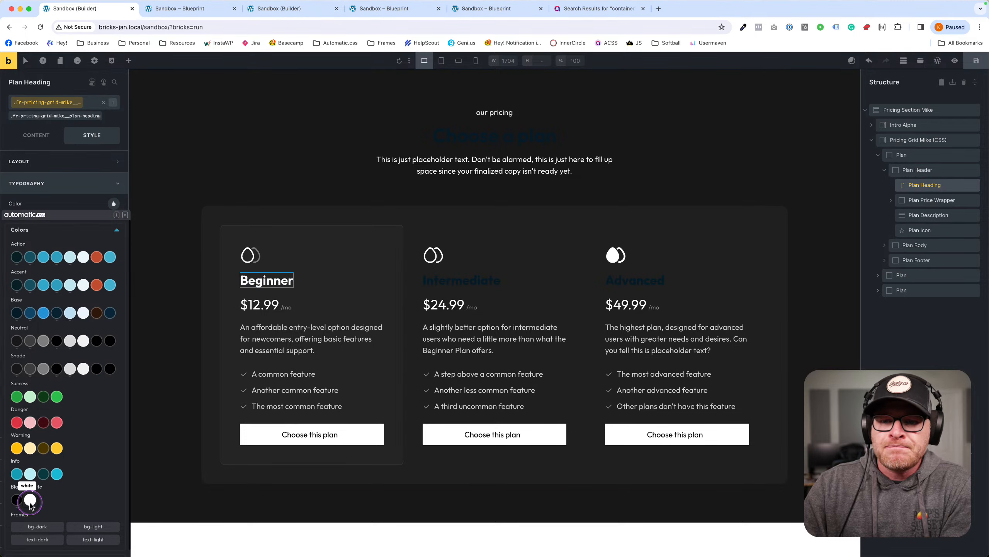
{"action": "left_click", "coordinate": [980, 66]}
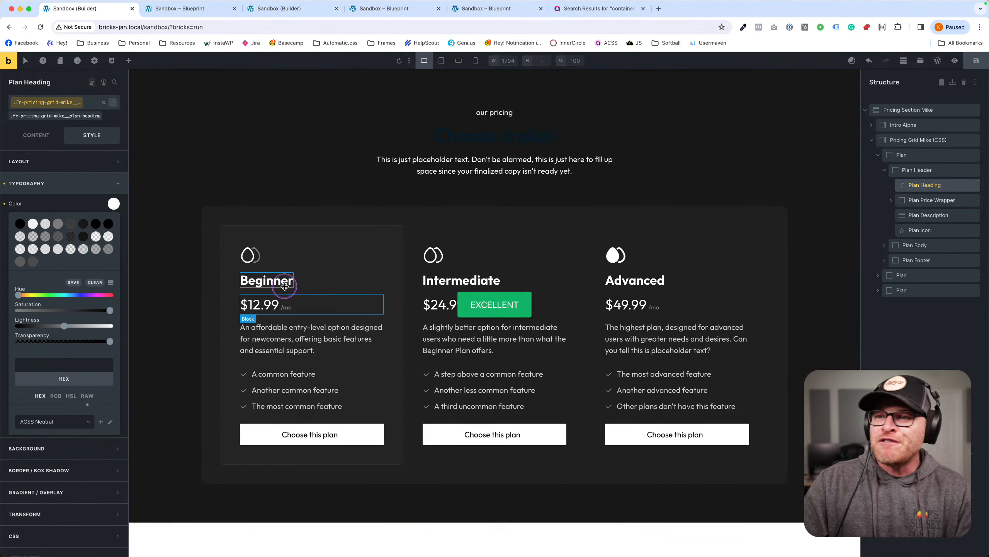
Check the white headings and button hover effects in the front-end preview, then return.
{"action": "left_click", "coordinate": [162, 5]}
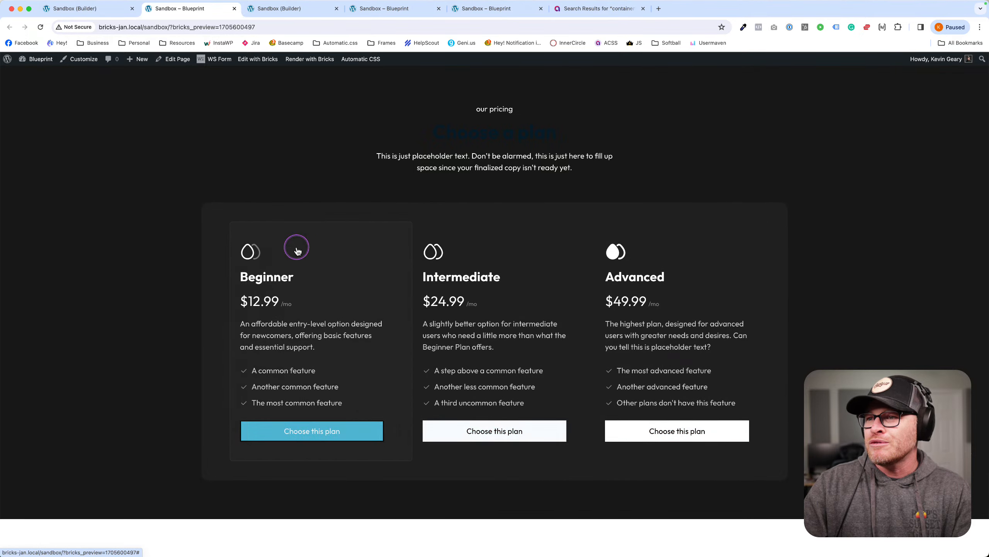
{"action": "left_click", "coordinate": [260, 177]}
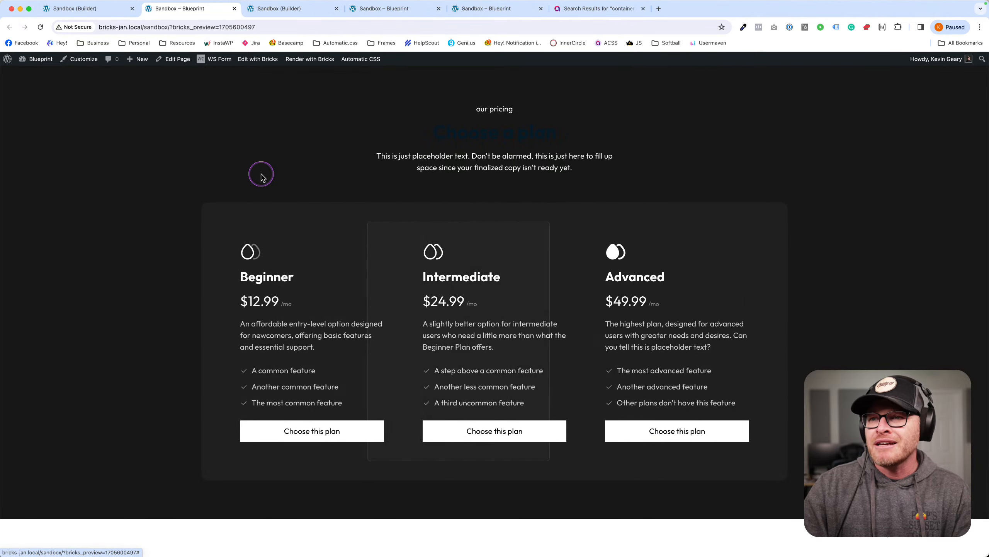
{"action": "left_click", "coordinate": [100, 15]}
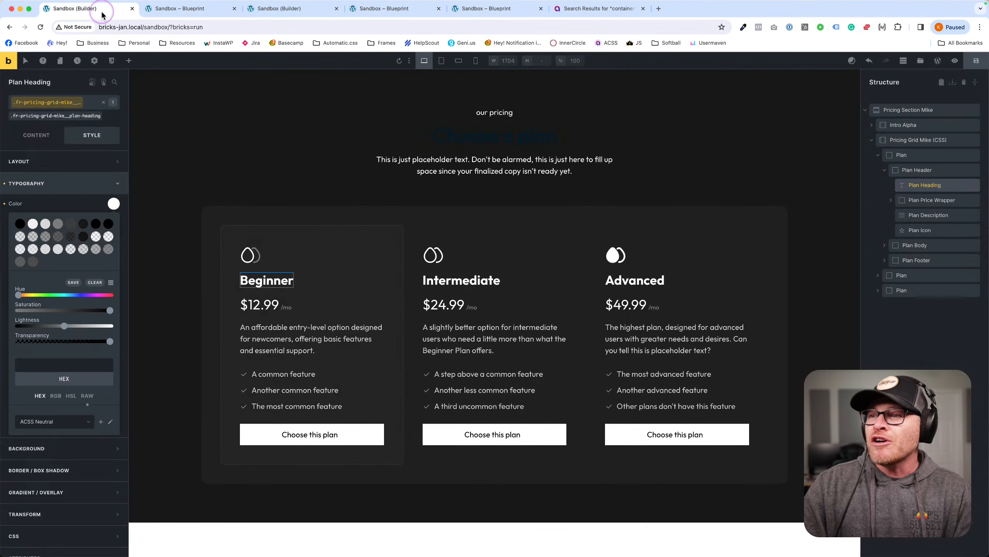
{"action": "left_click", "coordinate": [690, 252]}
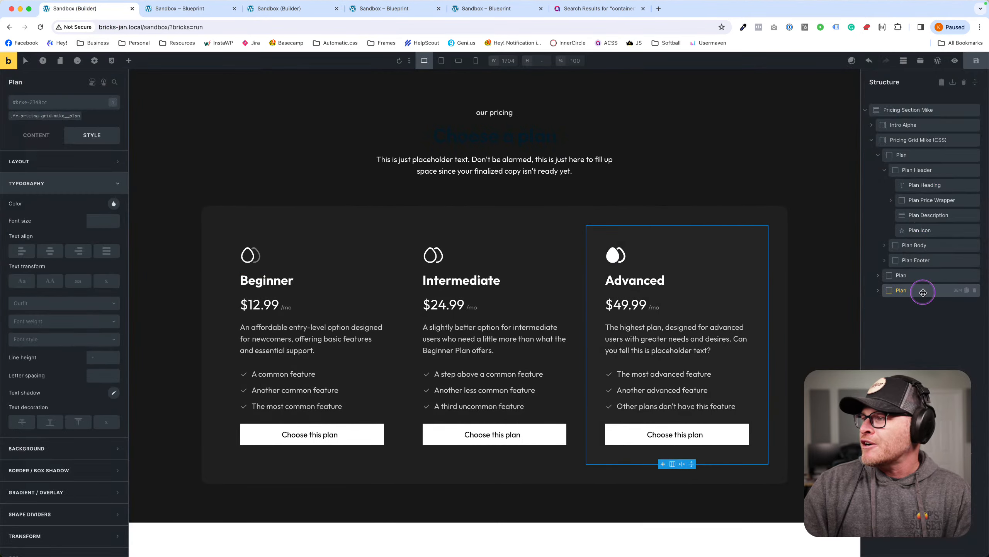
{"action": "left_click", "coordinate": [975, 290]}
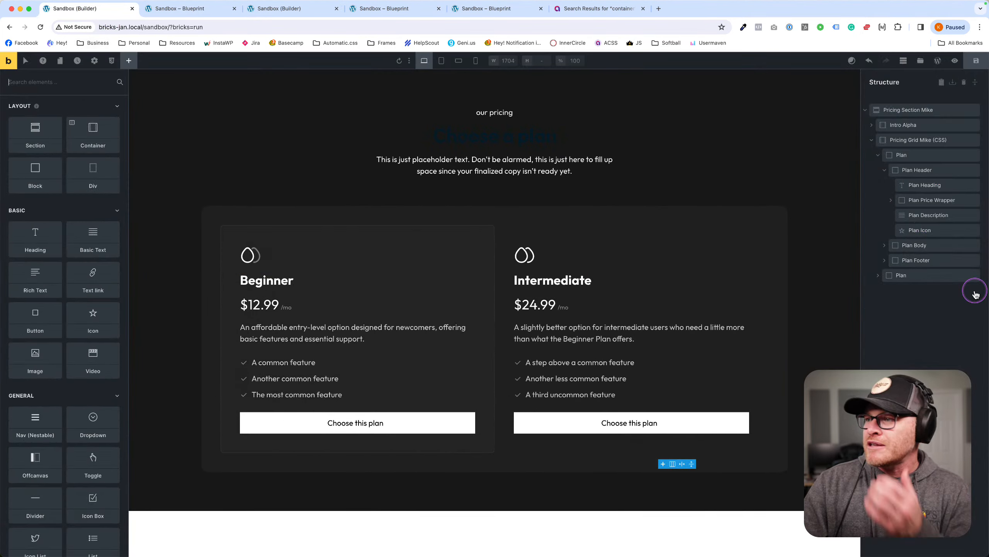
{"action": "left_click", "coordinate": [976, 61]}
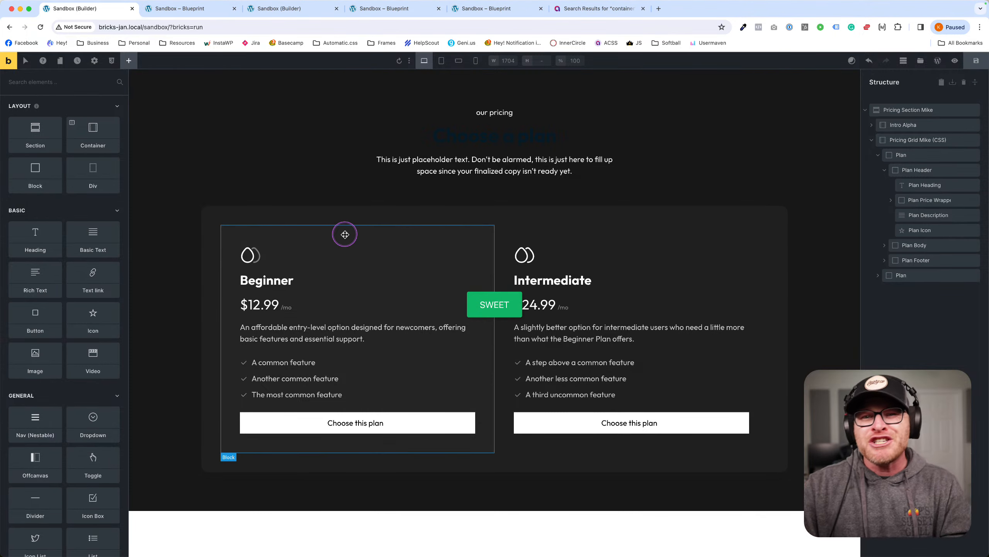
{"action": "left_click", "coordinate": [480, 212]}
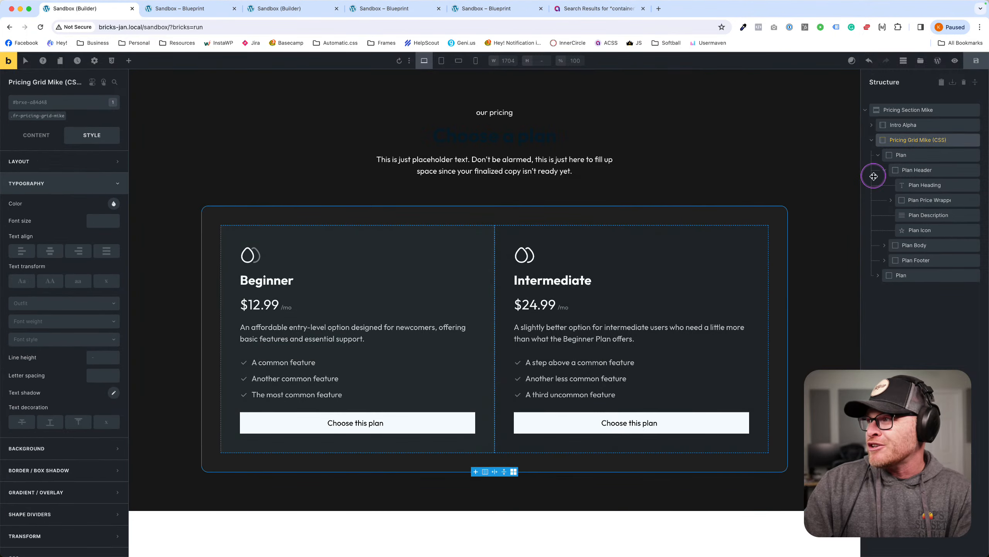
{"action": "left_click", "coordinate": [43, 115]}
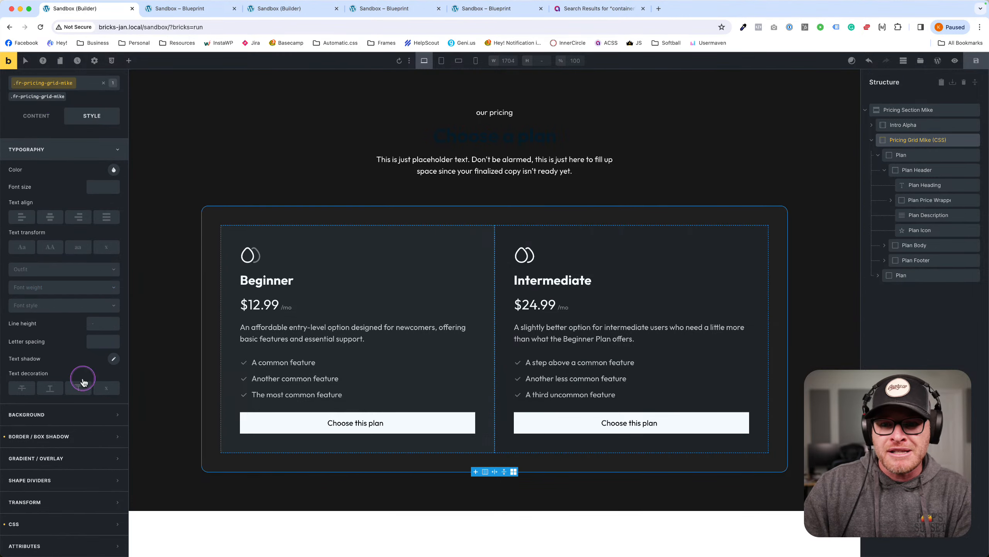
{"action": "left_click", "coordinate": [44, 524]}
{"action": "scroll", "coordinate": [59, 514], "scroll_direction": "down", "scroll_amount": 5}
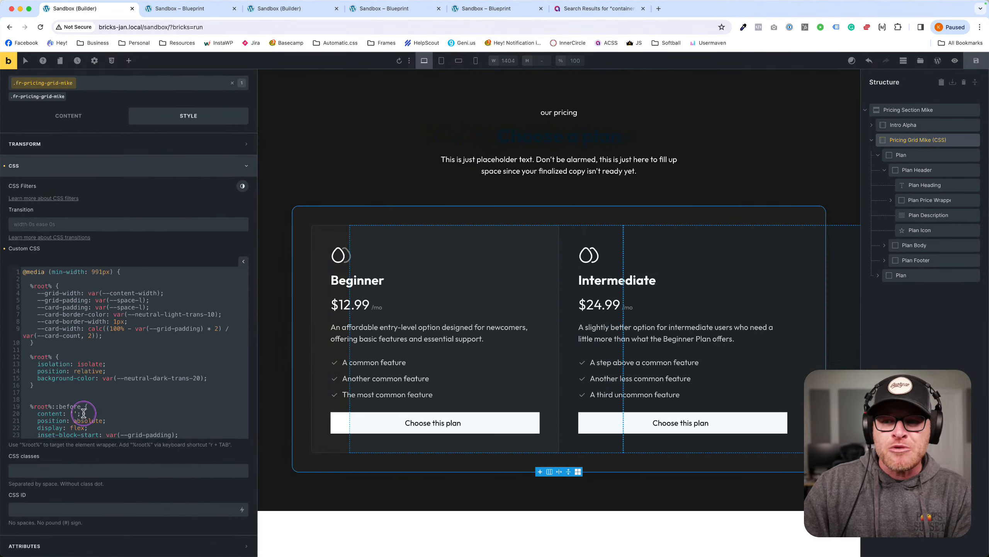
{"action": "scroll", "coordinate": [97, 386], "scroll_direction": "down", "scroll_amount": 10}
{"action": "scroll", "coordinate": [97, 386], "scroll_direction": "up", "scroll_amount": 10}
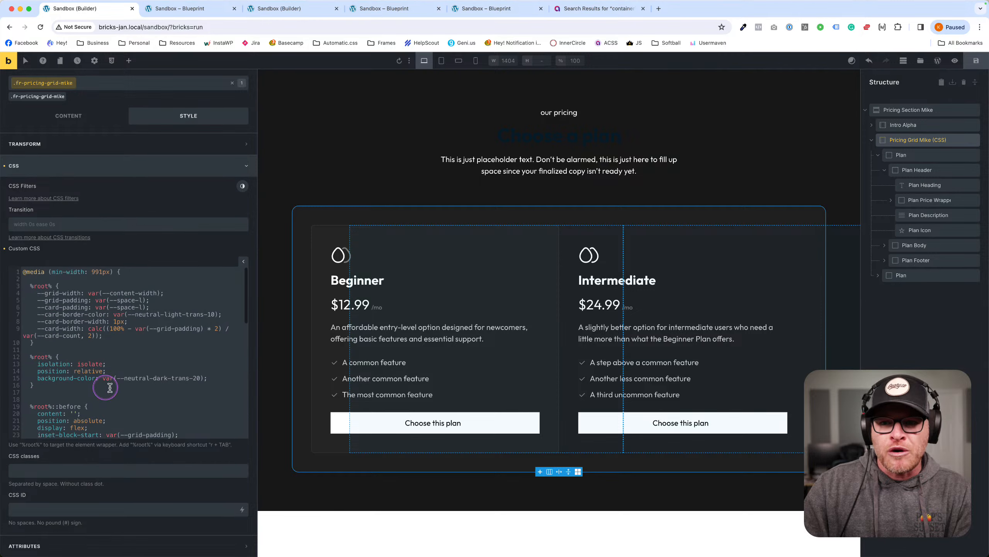
{"action": "left_click", "coordinate": [439, 166]}
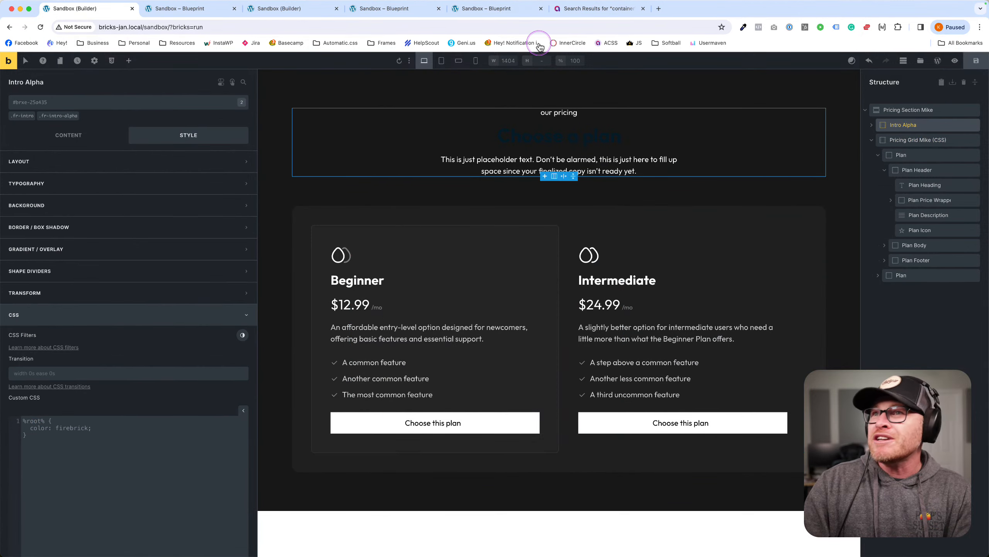
{"action": "left_click", "coordinate": [195, 9]}
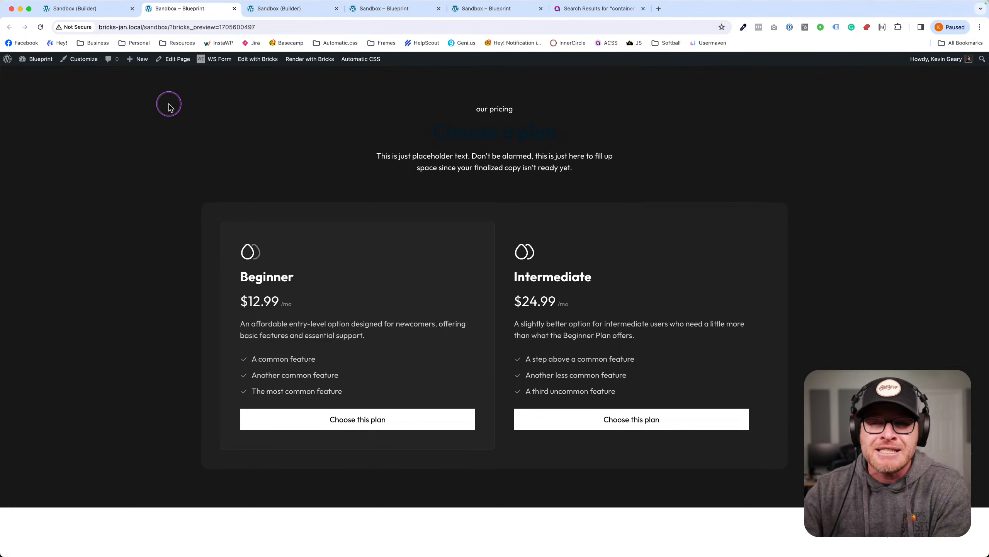
{"action": "left_click", "coordinate": [103, 9]}
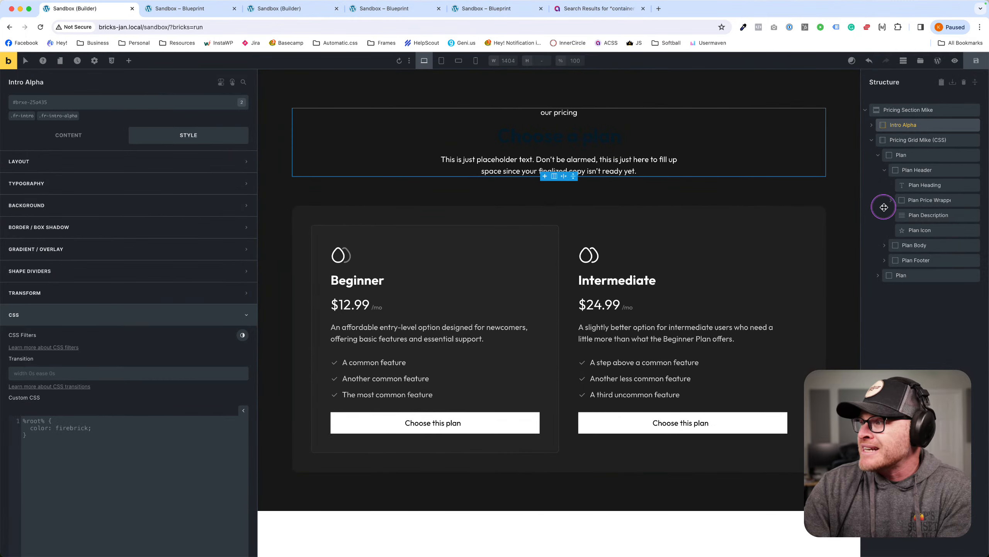
{"action": "left_click", "coordinate": [920, 275]}
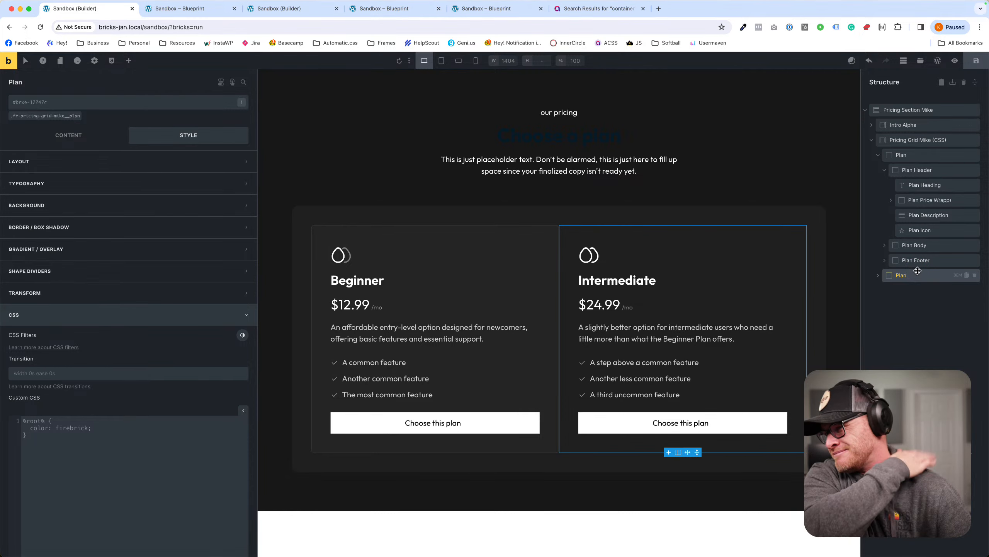
Duplicate the Intermediate plan card twice and check the result in the front-end preview.
{"action": "key", "text": "super+d"}
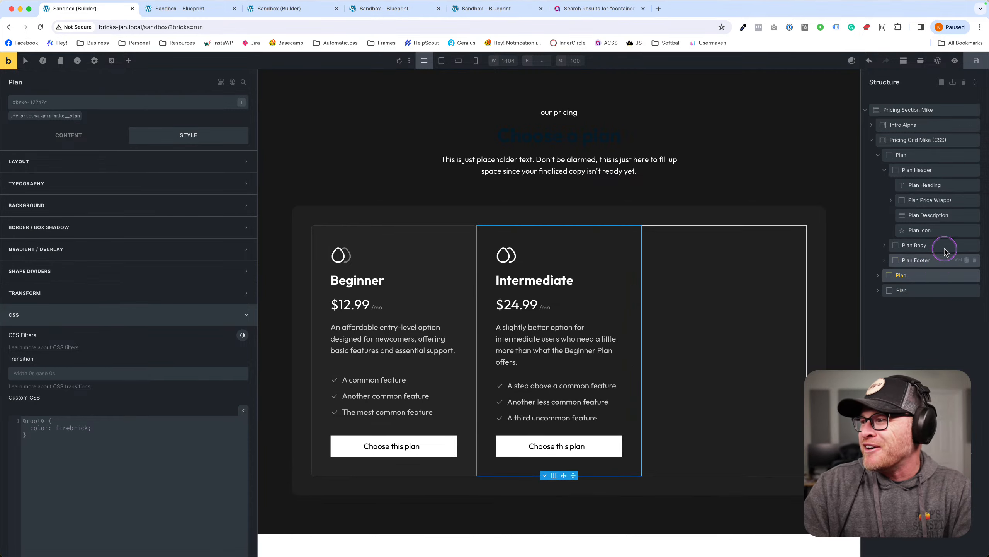
{"action": "key", "text": "super+d"}
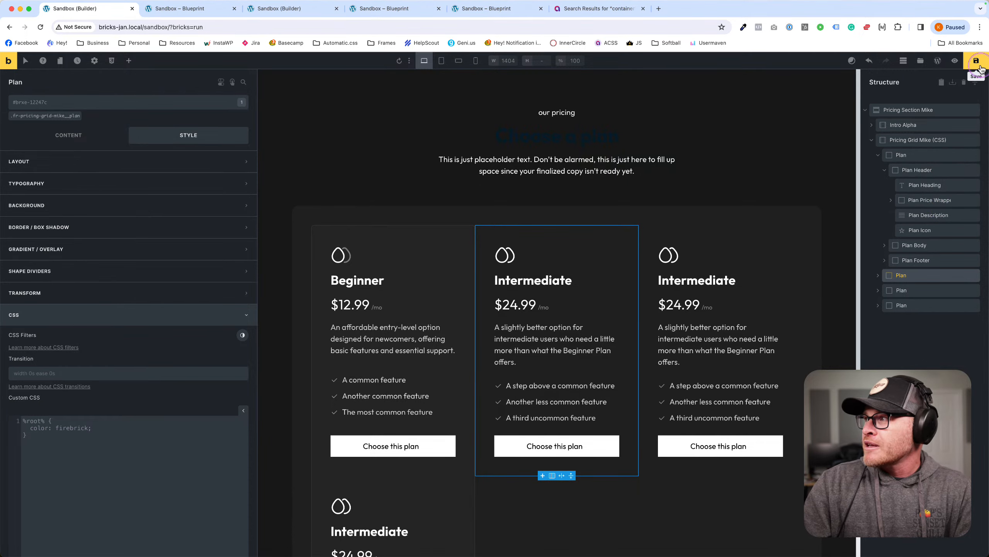
{"action": "left_click", "coordinate": [183, 8]}
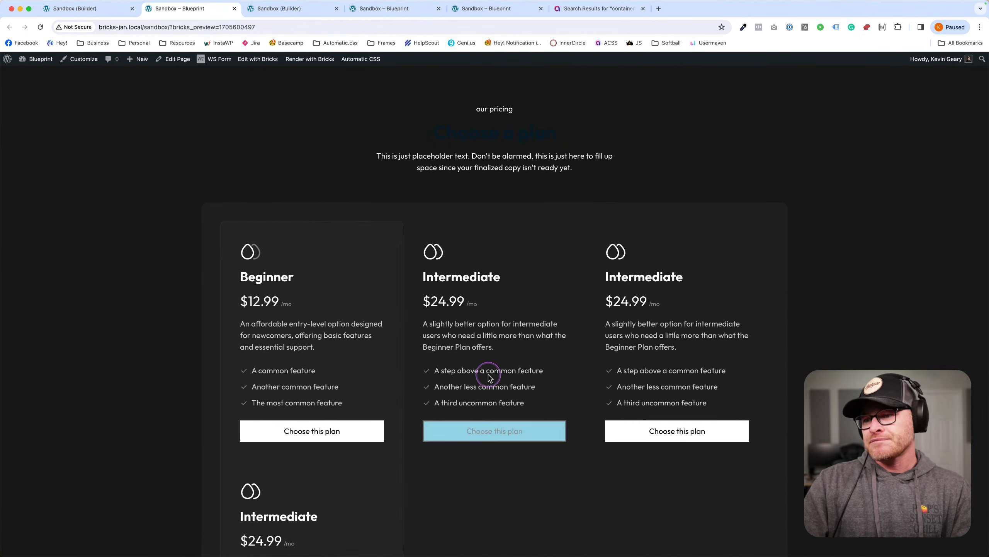
{"action": "left_click", "coordinate": [59, 11]}
Delete the extra fourth plan card from the pricing grid.
{"action": "left_click", "coordinate": [461, 215]}
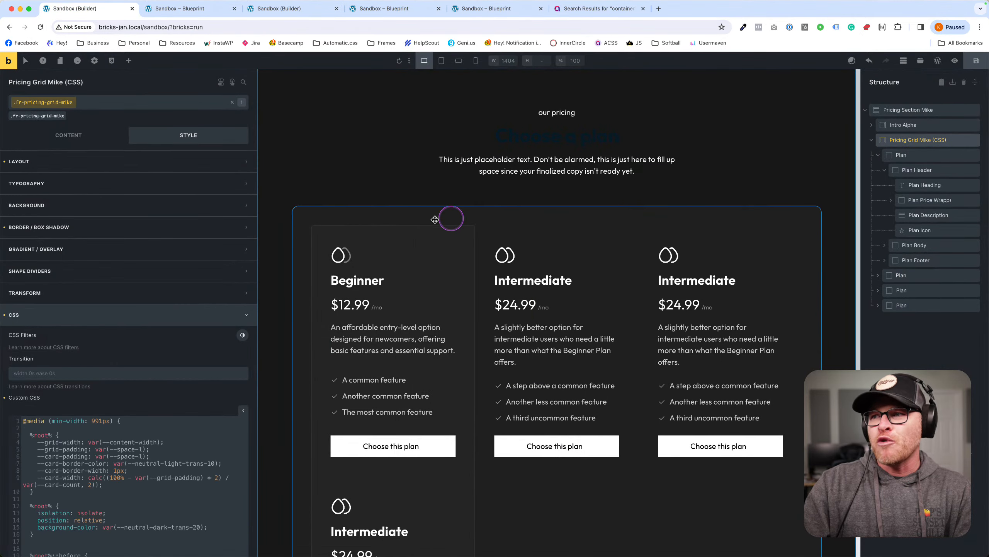
{"action": "scroll", "coordinate": [88, 470], "scroll_direction": "down", "scroll_amount": 2}
{"action": "scroll", "coordinate": [88, 468], "scroll_direction": "up", "scroll_amount": 2}
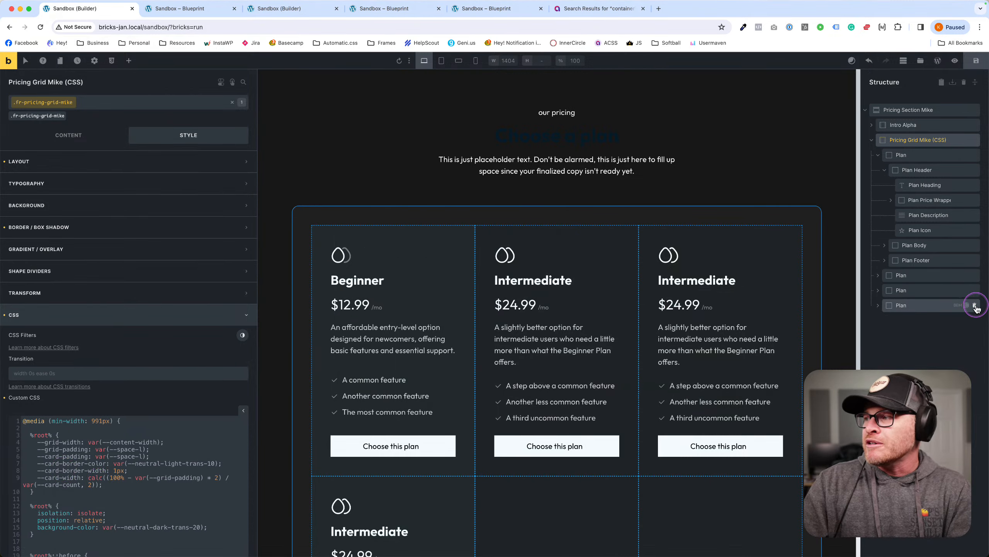
{"action": "left_click", "coordinate": [975, 306]}
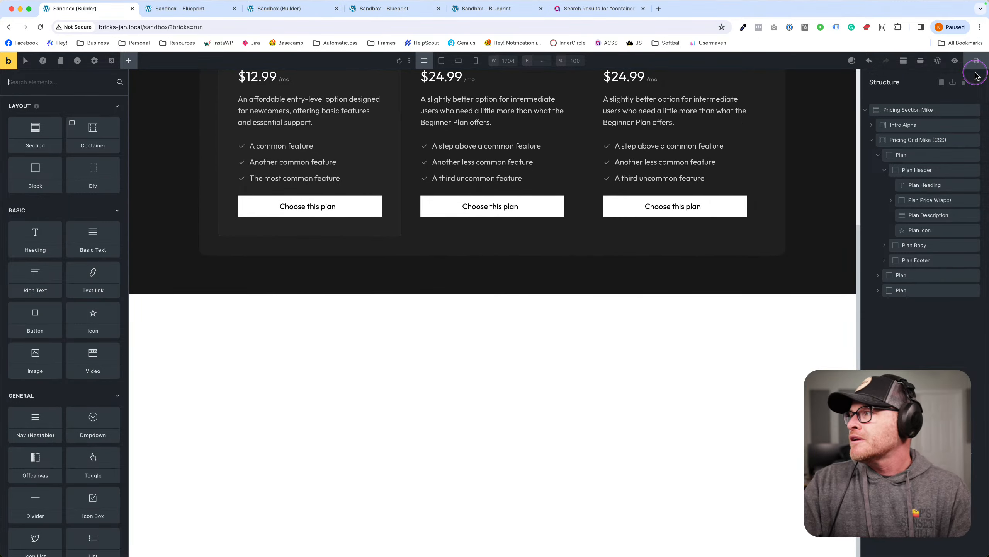
{"action": "scroll", "coordinate": [534, 201], "scroll_direction": "up", "scroll_amount": 6}
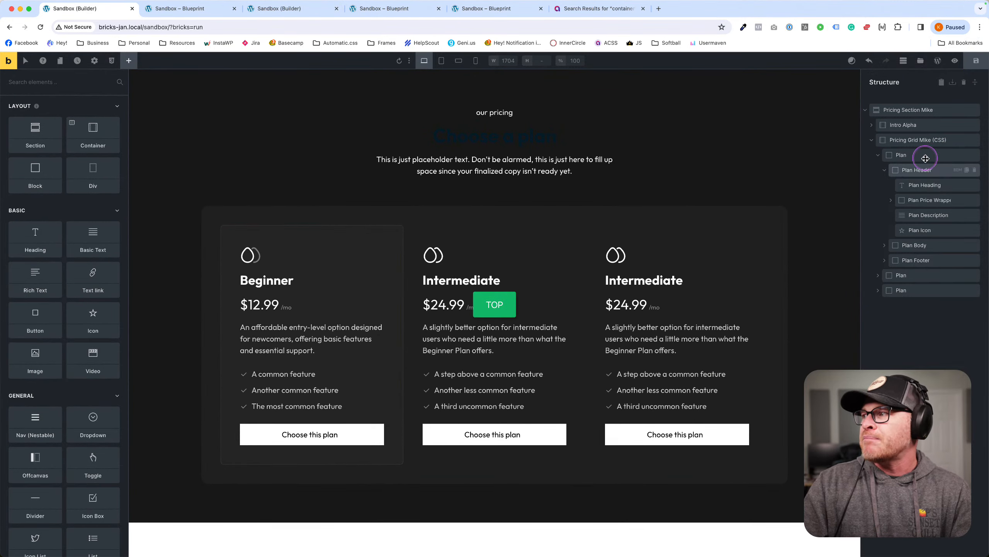
Expand Pricing Grid Mike to confirm three plans and view them on the front end.
{"action": "left_click", "coordinate": [936, 140]}
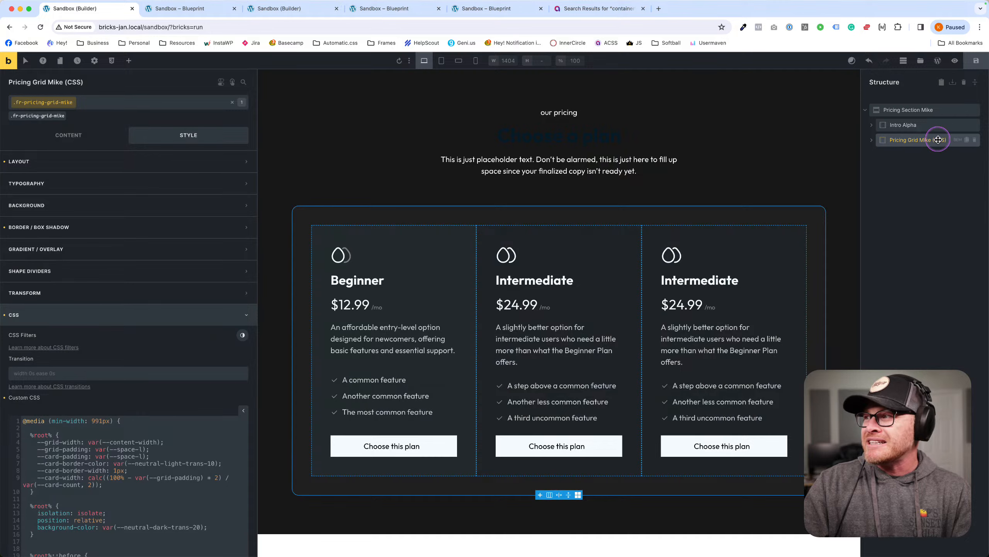
{"action": "left_click", "coordinate": [871, 141]}
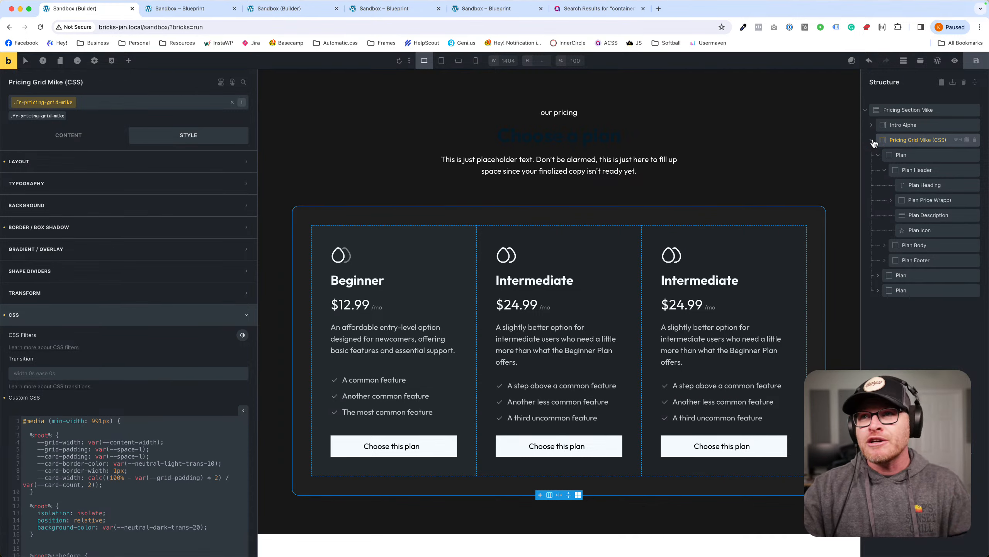
{"action": "left_click", "coordinate": [218, 9]}
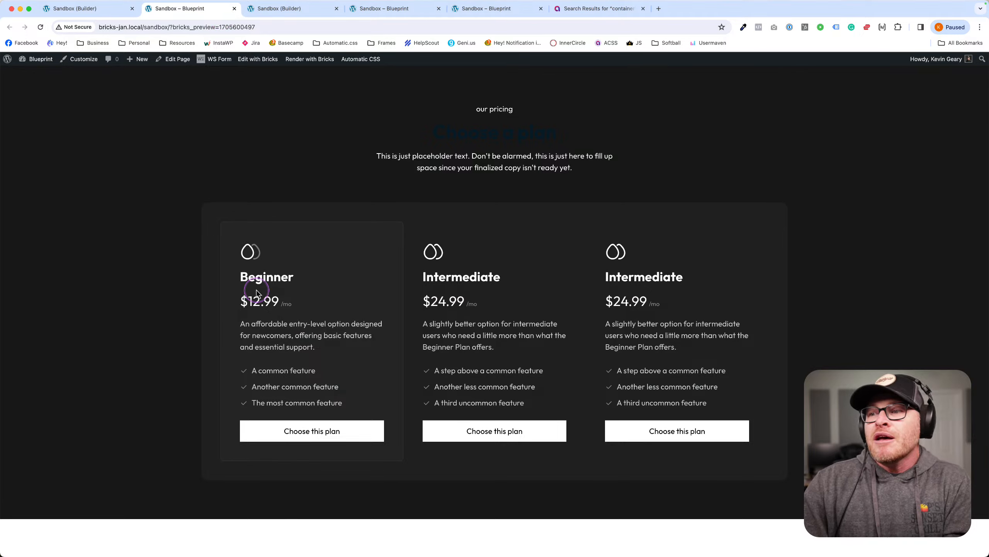
{"action": "key", "text": "Tab"}
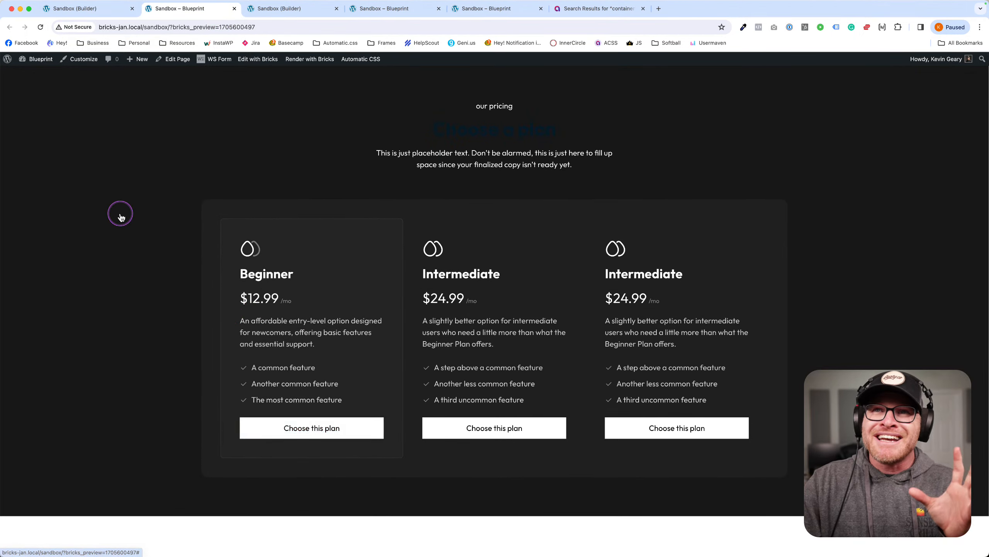
{"action": "left_click", "coordinate": [90, 8]}
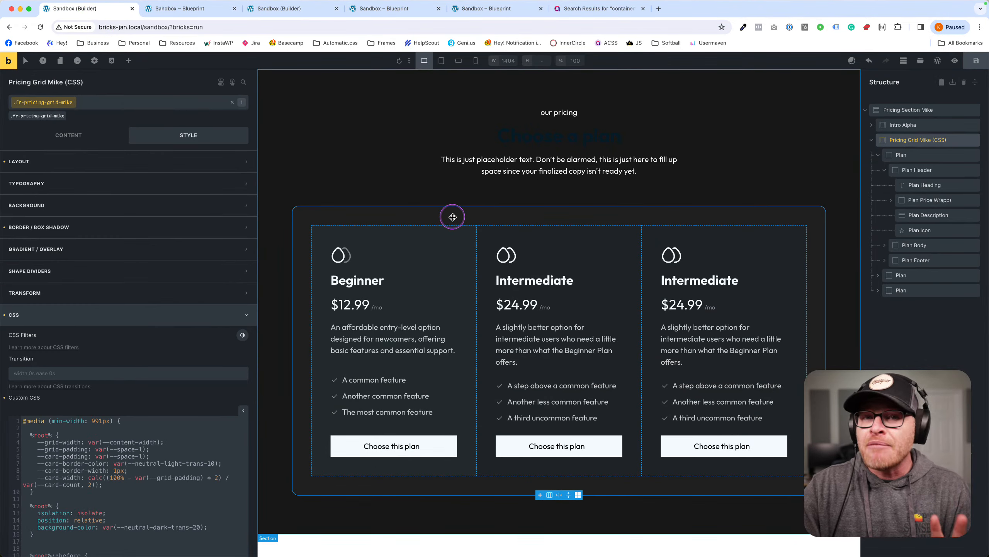
{"action": "left_click", "coordinate": [879, 155]}
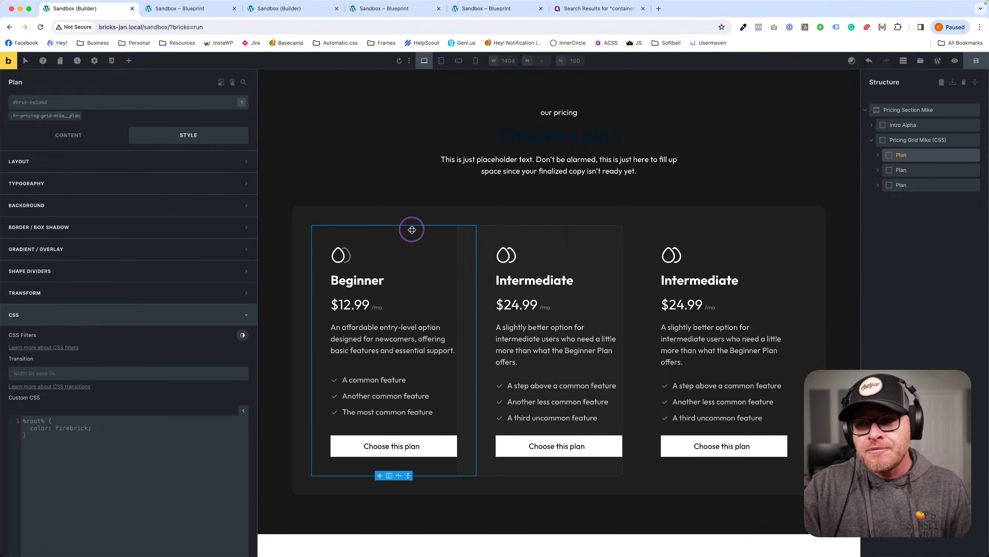
{"action": "left_click", "coordinate": [178, 8]}
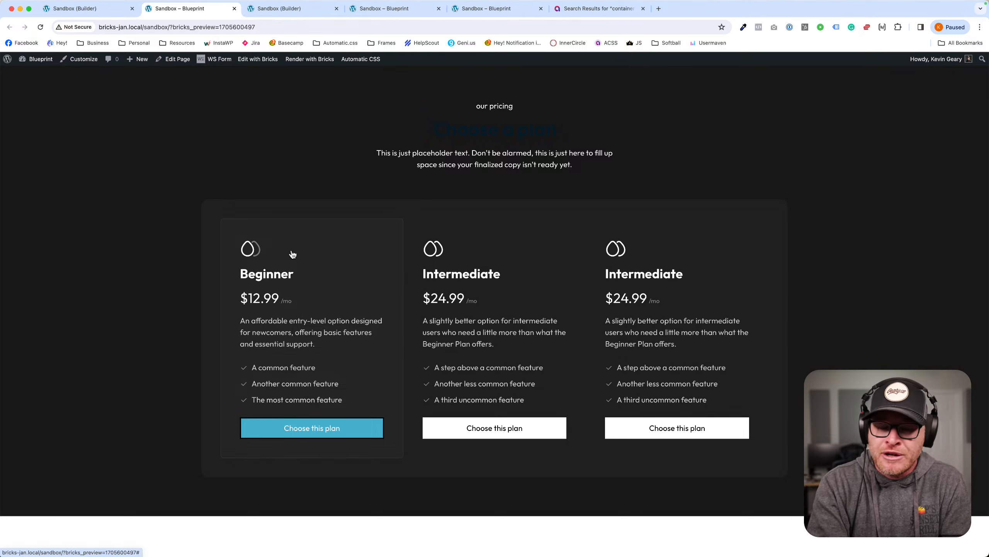
{"action": "left_click", "coordinate": [78, 9]}
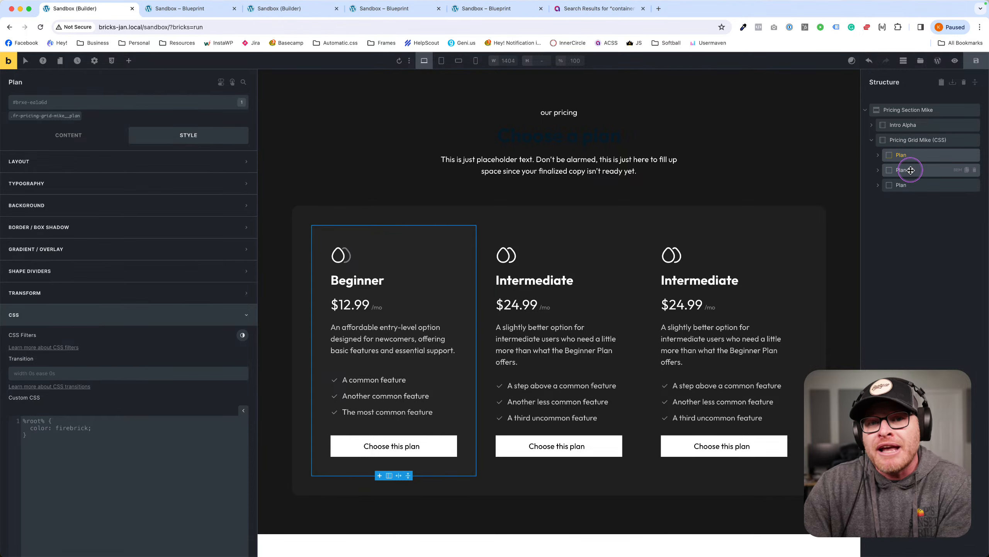
{"action": "left_click", "coordinate": [935, 140]}
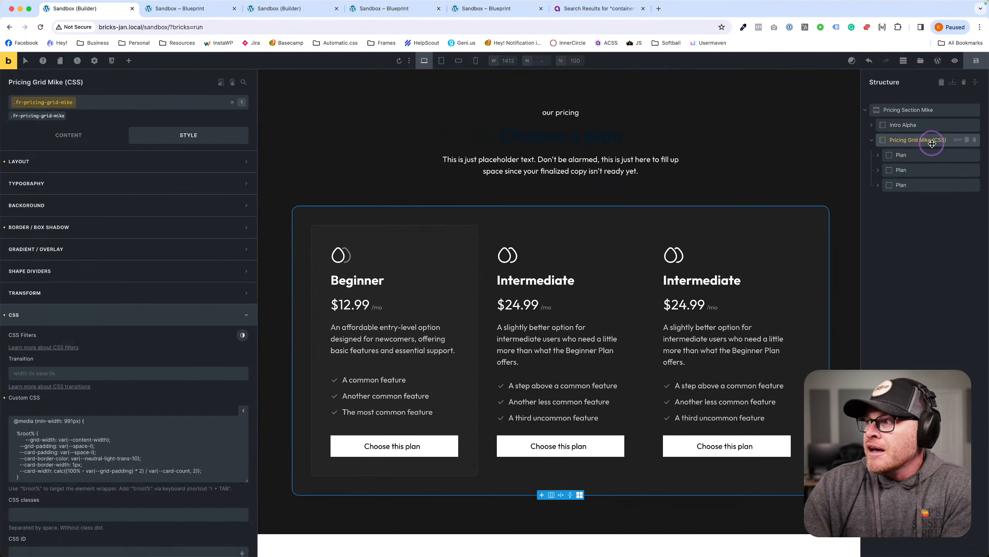
Open the pricing grid's BEM class panel and rename the base class to pricing-grid.
{"action": "left_click", "coordinate": [957, 140]}
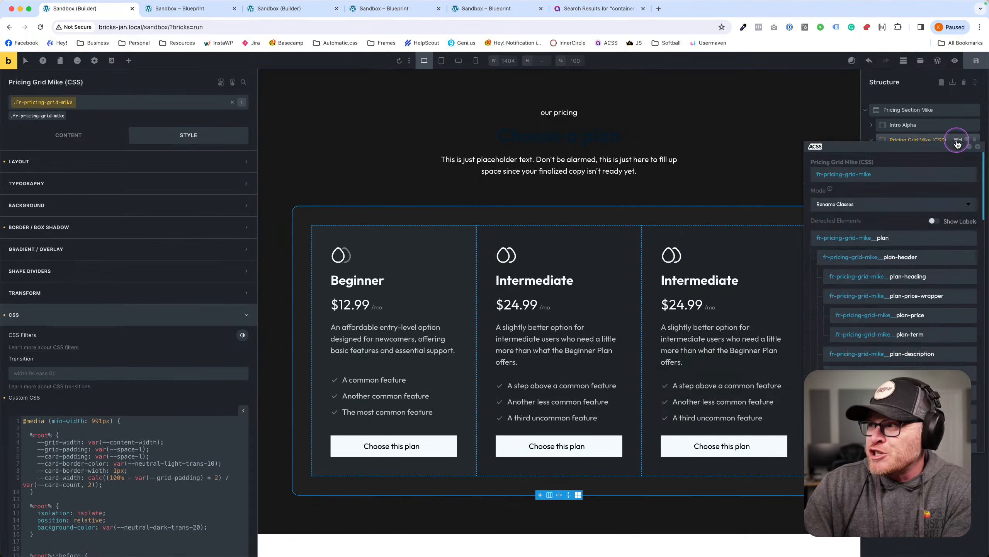
{"action": "left_click_drag", "start_coordinate": [925, 153], "coordinate": [643, 133]}
{"action": "scroll", "coordinate": [623, 225], "scroll_direction": "down", "scroll_amount": 5}
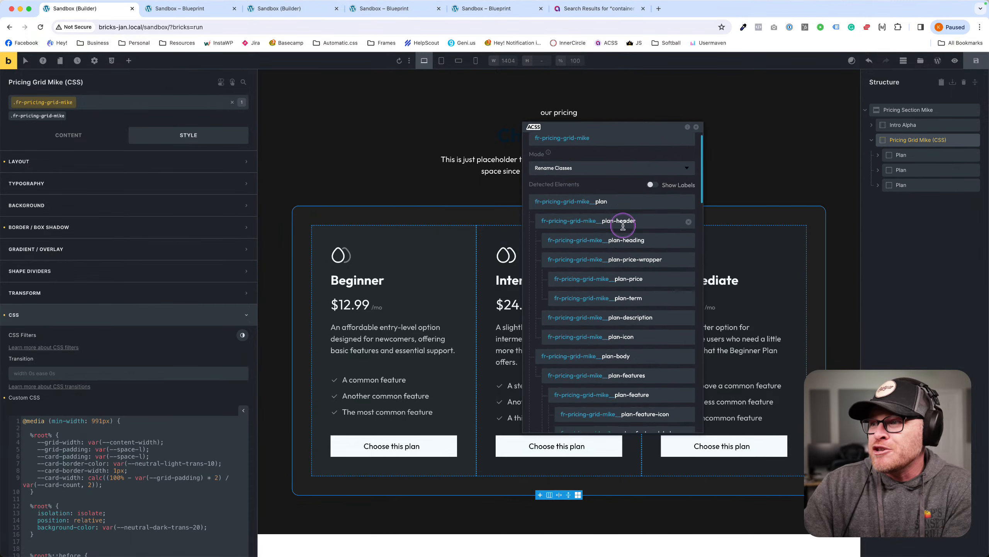
{"action": "scroll", "coordinate": [623, 226], "scroll_direction": "down", "scroll_amount": 3}
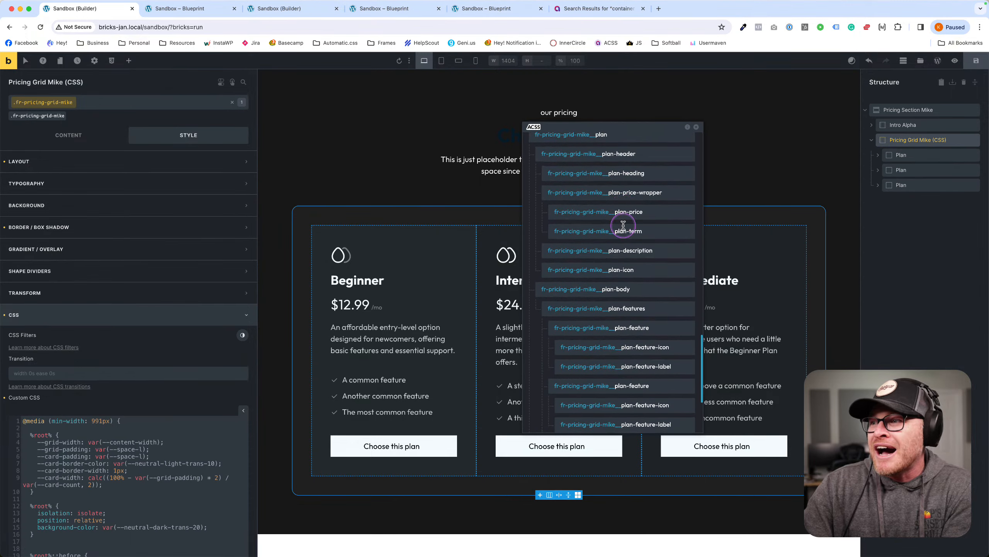
{"action": "scroll", "coordinate": [623, 226], "scroll_direction": "up", "scroll_amount": 10}
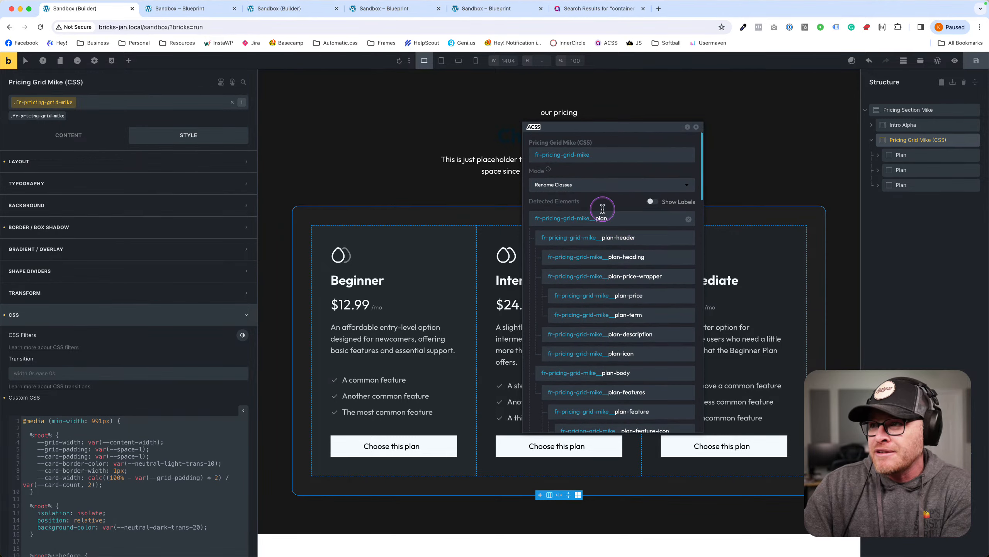
{"action": "triple_click", "coordinate": [599, 155]}
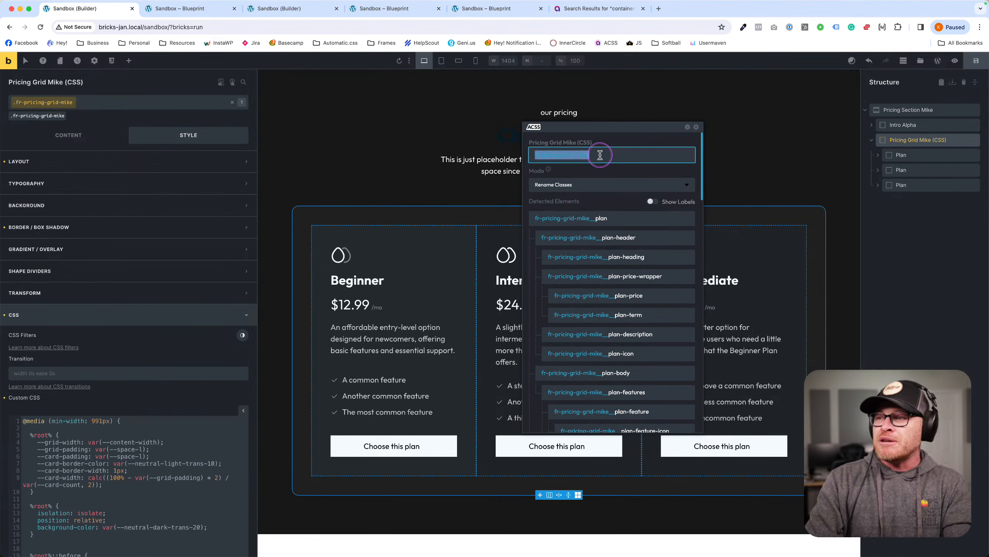
{"action": "type", "text": "pricing"}
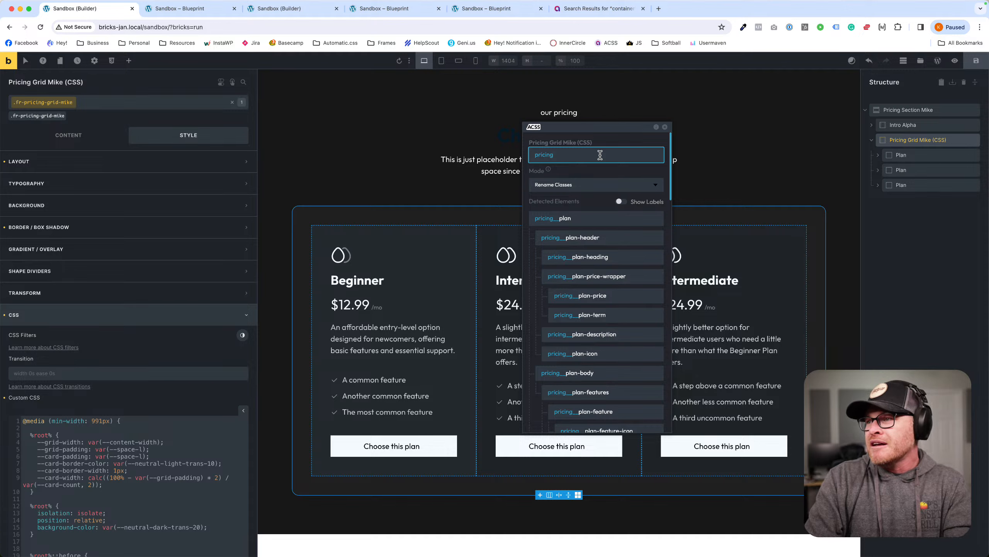
{"action": "type", "text": "-grid"}
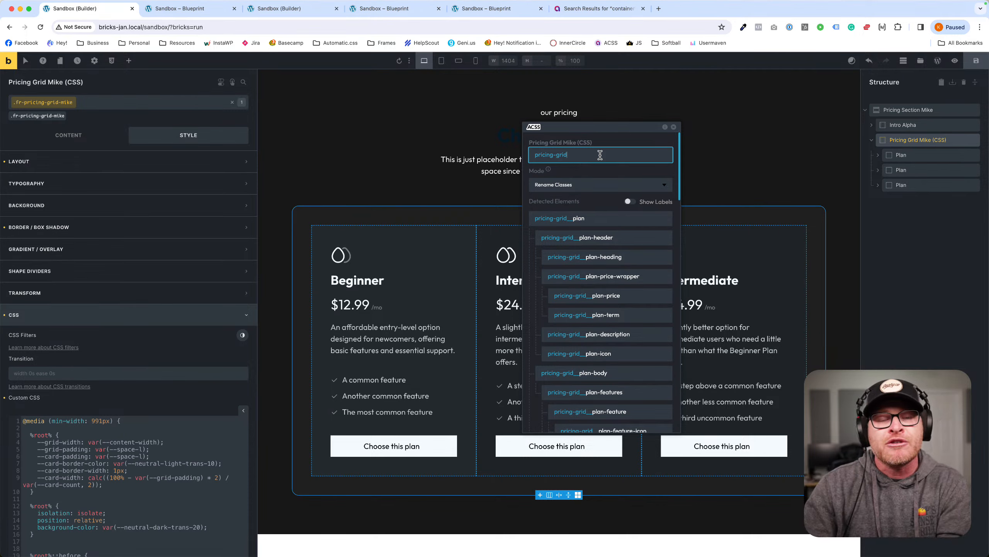
Choose Create New & Delete Old mode, enable Sync Labels, and apply the classes.
{"action": "scroll", "coordinate": [582, 226], "scroll_direction": "down", "scroll_amount": 10}
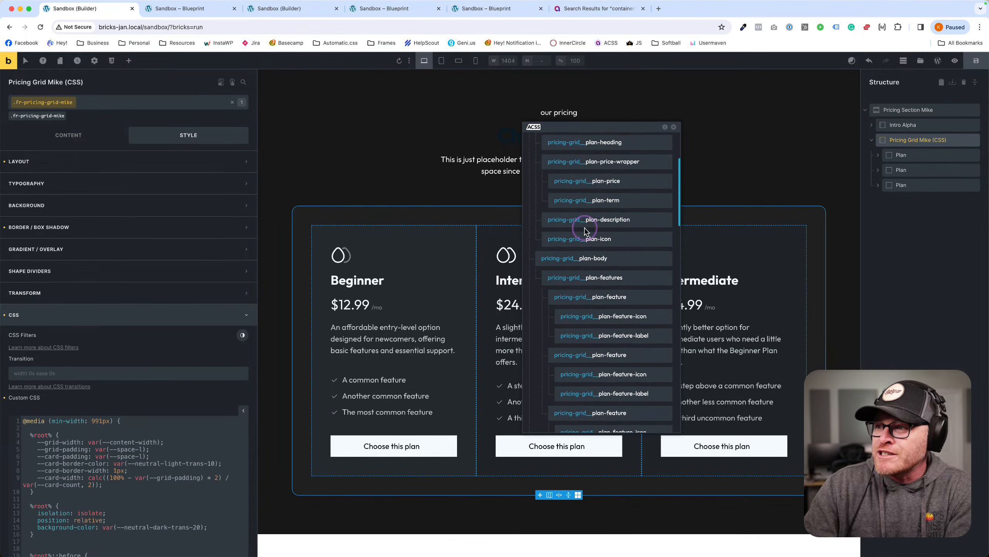
{"action": "scroll", "coordinate": [585, 232], "scroll_direction": "up", "scroll_amount": 10}
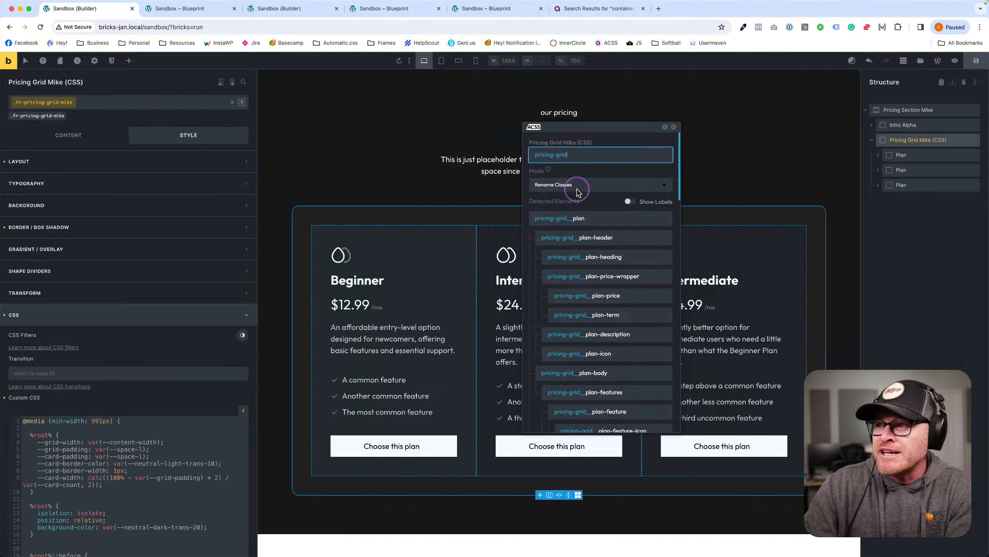
{"action": "left_click", "coordinate": [577, 191]}
{"action": "left_click", "coordinate": [576, 232]}
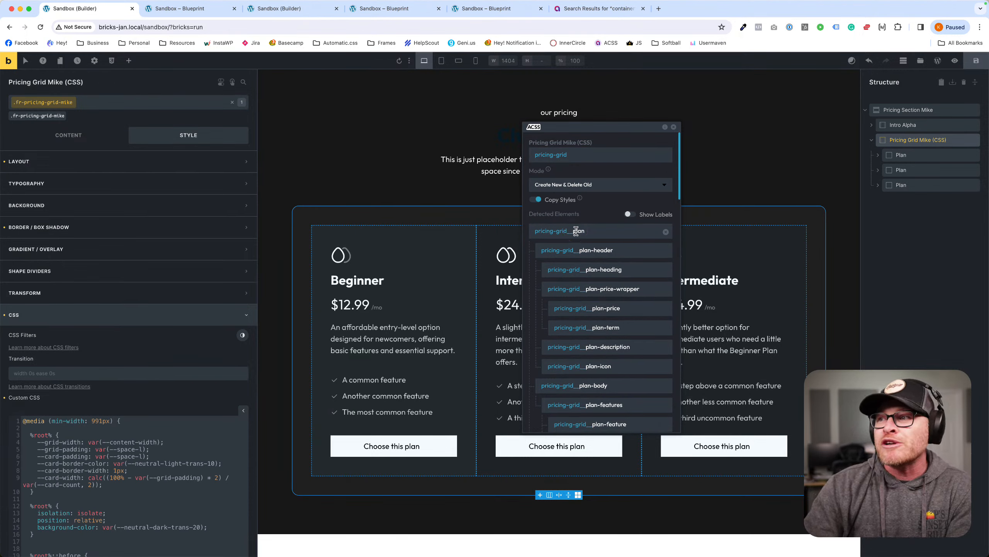
{"action": "scroll", "coordinate": [575, 231], "scroll_direction": "down", "scroll_amount": 5}
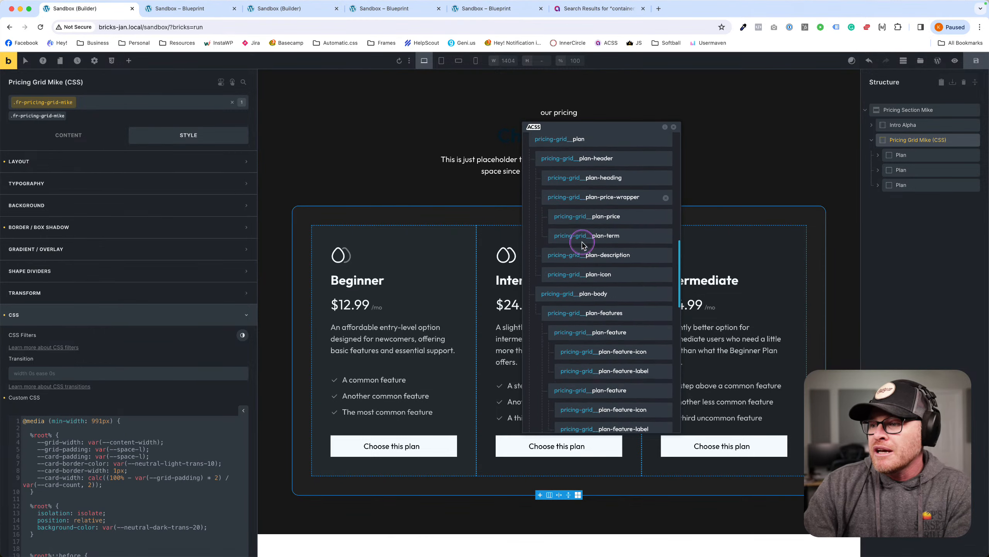
{"action": "scroll", "coordinate": [582, 245], "scroll_direction": "down", "scroll_amount": 3}
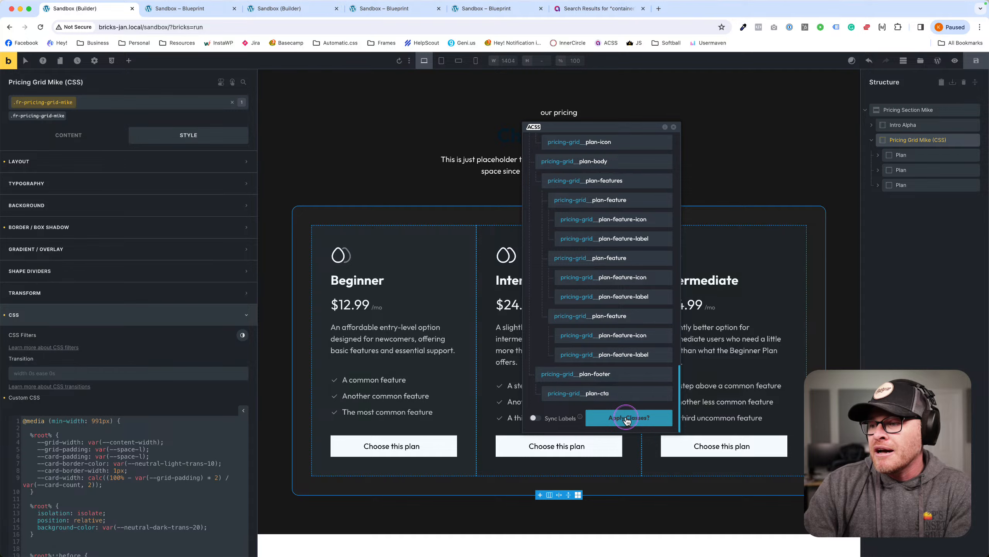
{"action": "left_click", "coordinate": [541, 418]}
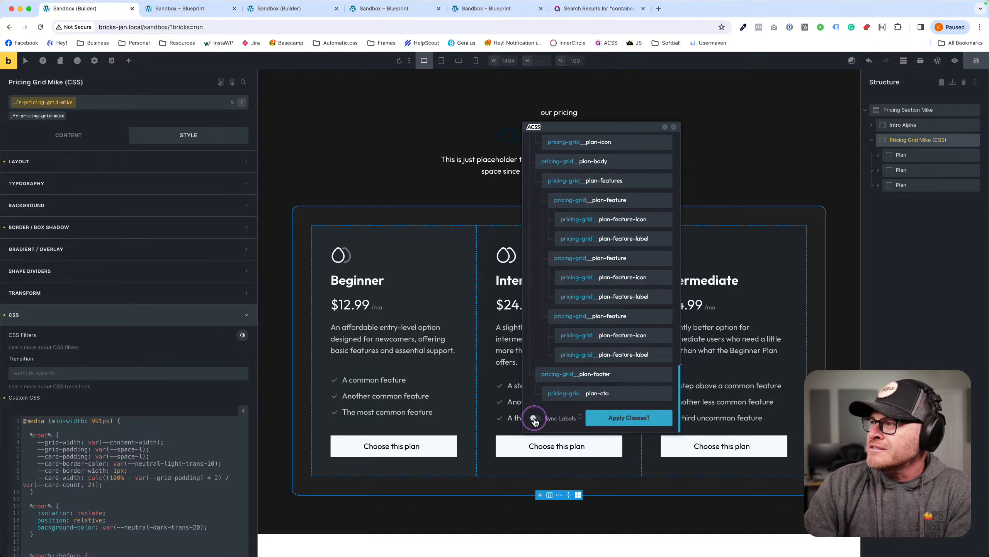
{"action": "left_click", "coordinate": [629, 419]}
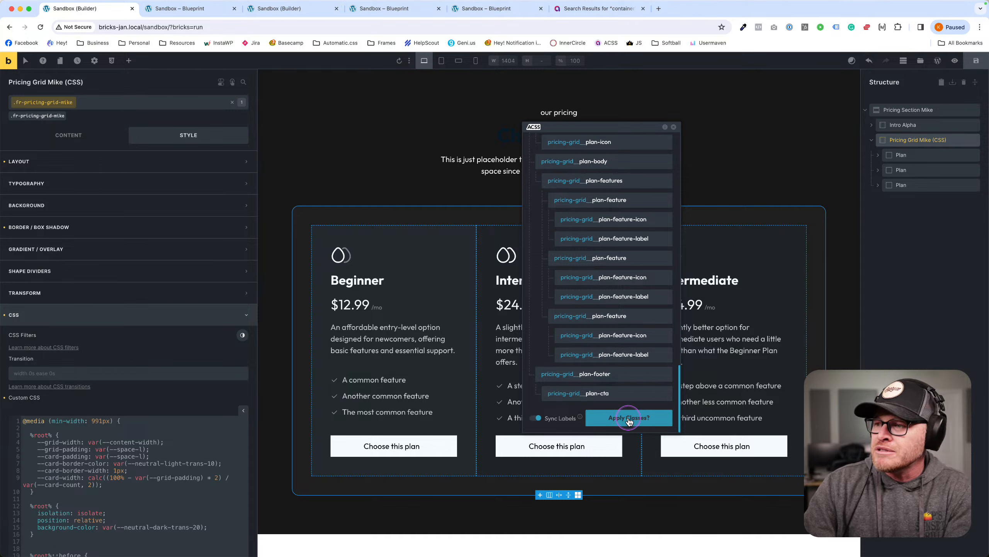
{"action": "left_click", "coordinate": [630, 419]}
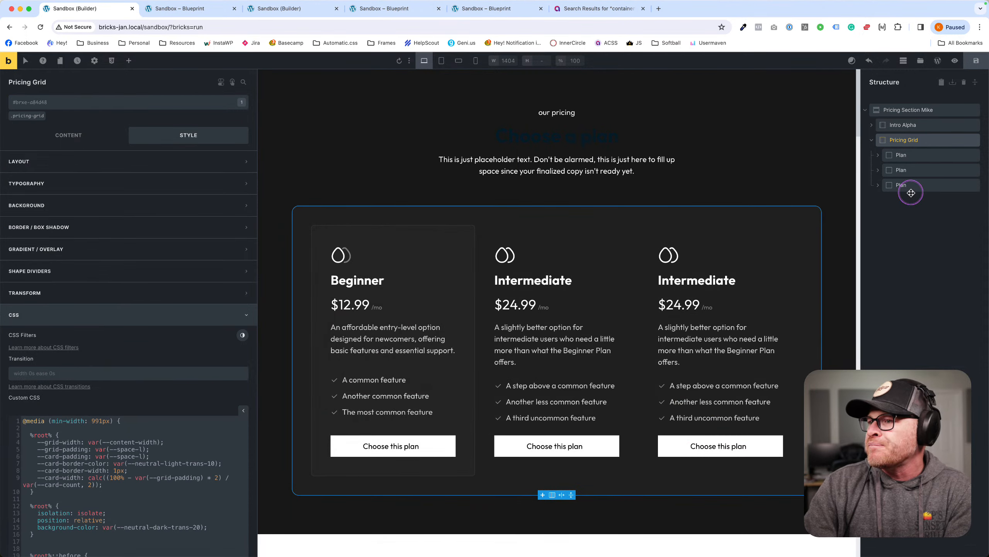
Check the front end, then inspect the first Plan's price wrapper and term element.
{"action": "left_click", "coordinate": [187, 15]}
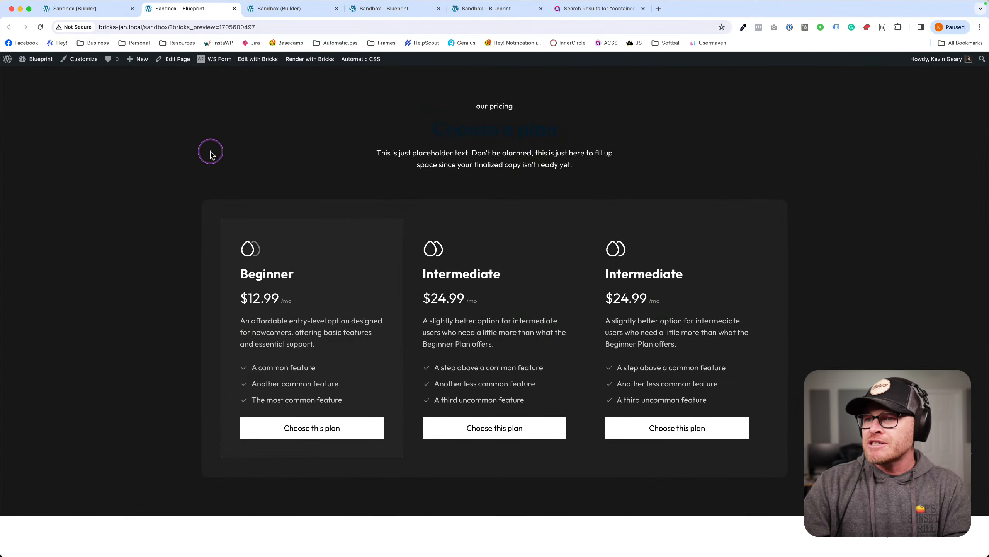
{"action": "left_click", "coordinate": [106, 10]}
{"action": "left_click", "coordinate": [892, 156]}
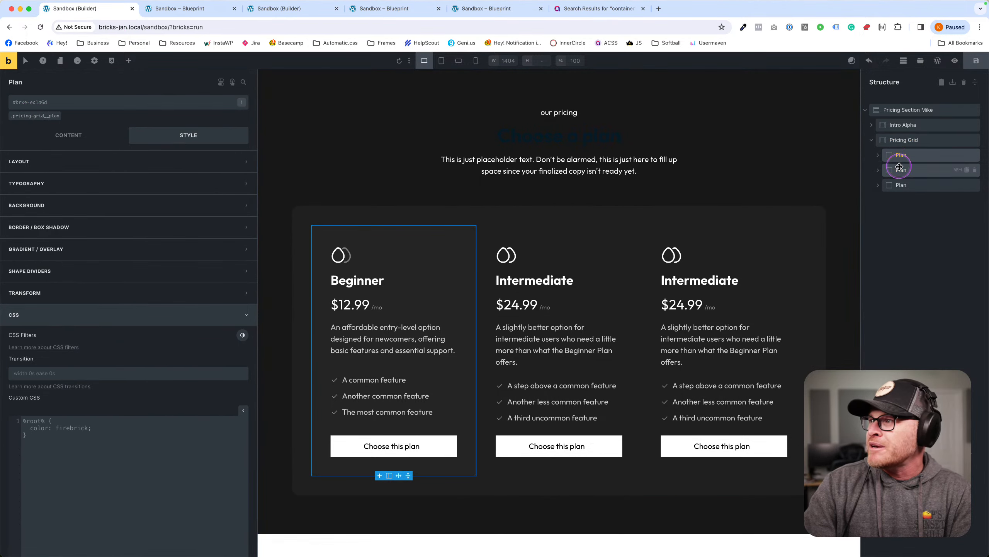
{"action": "left_click", "coordinate": [878, 155]}
{"action": "left_click", "coordinate": [891, 201]}
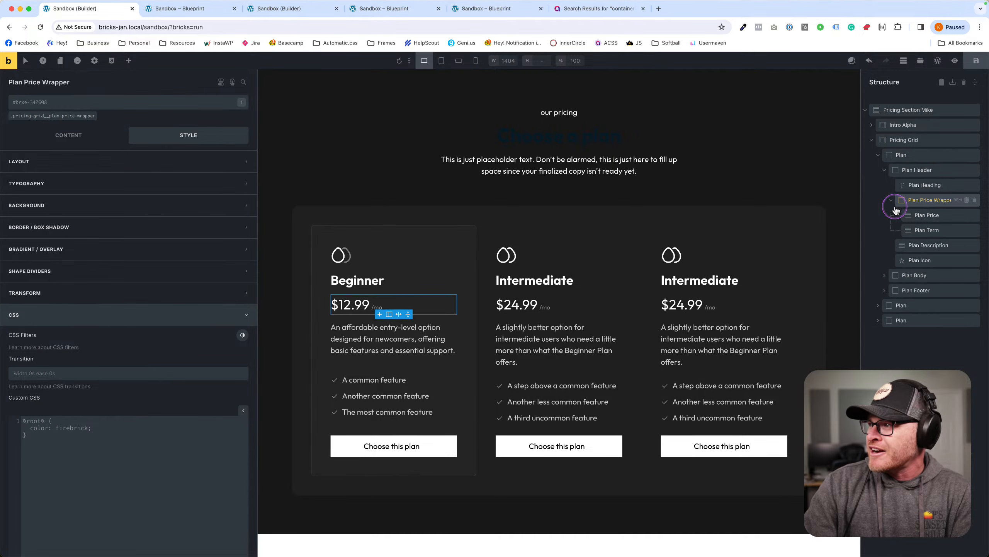
{"action": "left_click", "coordinate": [927, 230]}
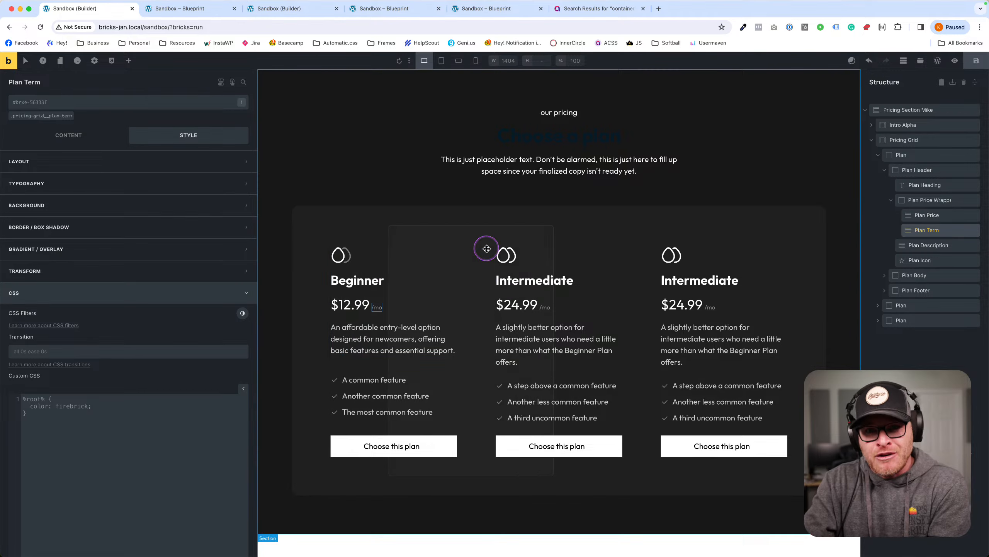
Select the Intro Alpha heading, save, and open the page's WordPress editor in a new tab.
{"action": "left_click", "coordinate": [680, 121]}
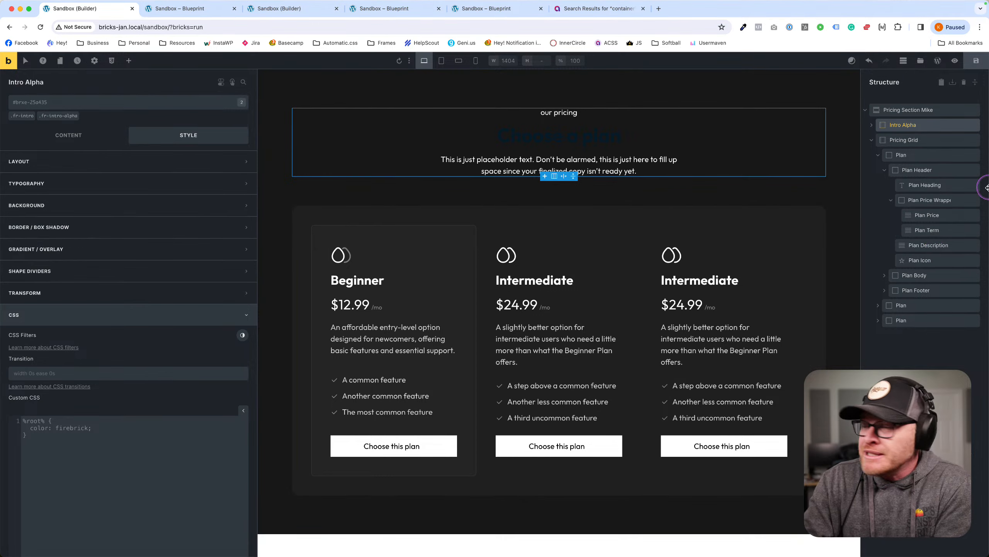
{"action": "left_click", "coordinate": [978, 59]}
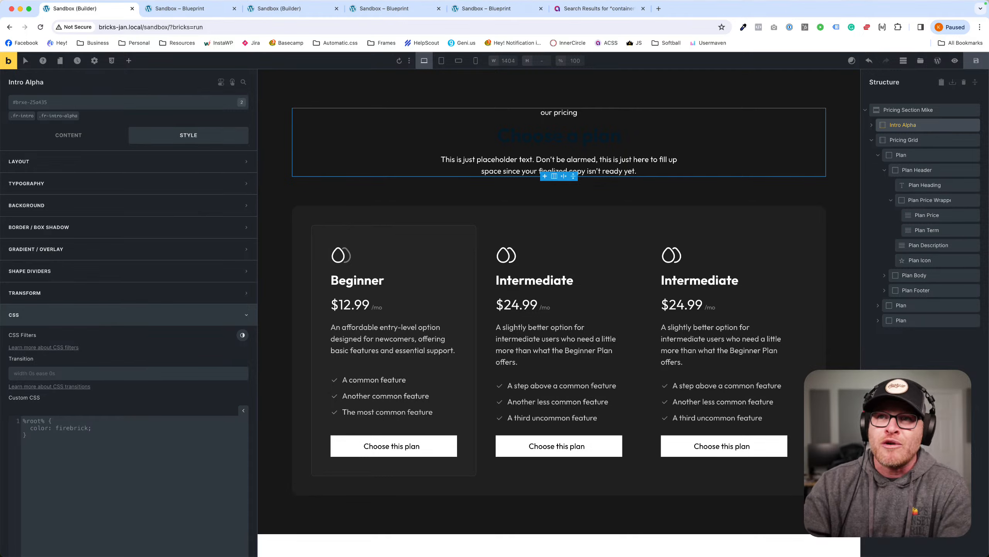
{"action": "left_click", "coordinate": [938, 60]}
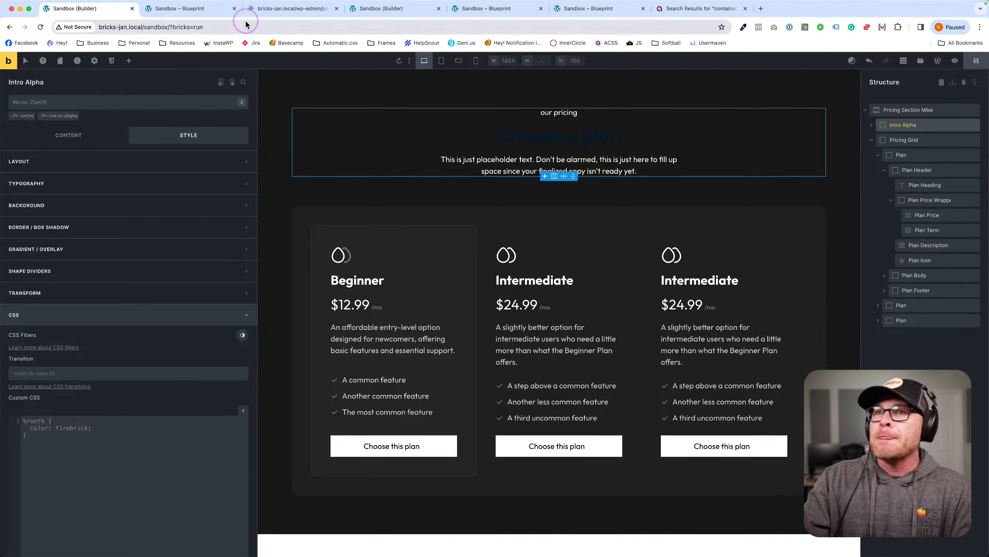
{"action": "left_click_drag", "start_coordinate": [257, 9], "coordinate": [171, 10]}
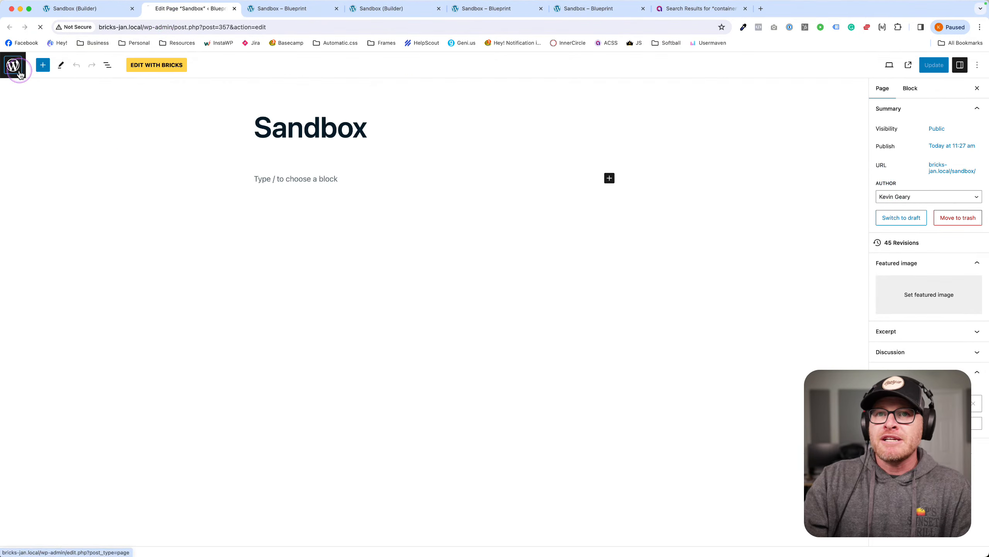
Go to Automatic.css Options and activate Pro Mode.
{"action": "left_click", "coordinate": [20, 74]}
{"action": "left_click", "coordinate": [36, 340]}
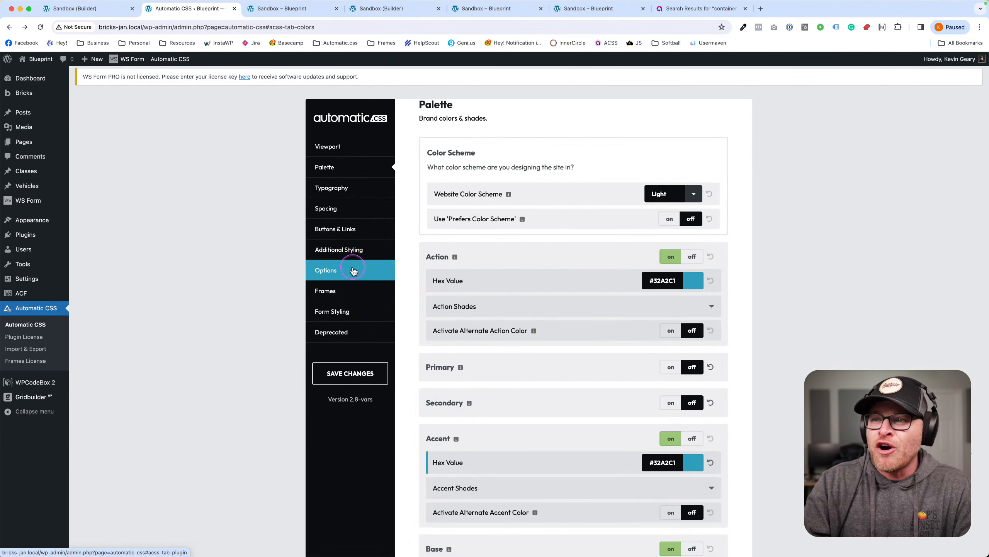
{"action": "left_click", "coordinate": [352, 271]}
{"action": "scroll", "coordinate": [552, 303], "scroll_direction": "down", "scroll_amount": 10}
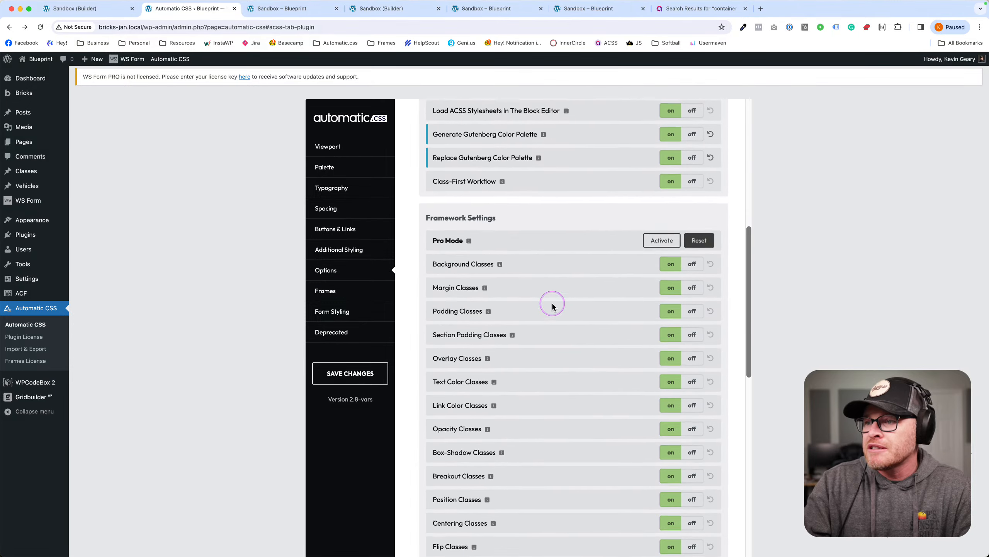
{"action": "left_click", "coordinate": [661, 244]}
Turn off Breakout, Position, Centering and Flexbox Classes.
{"action": "scroll", "coordinate": [670, 280], "scroll_direction": "down", "scroll_amount": 3}
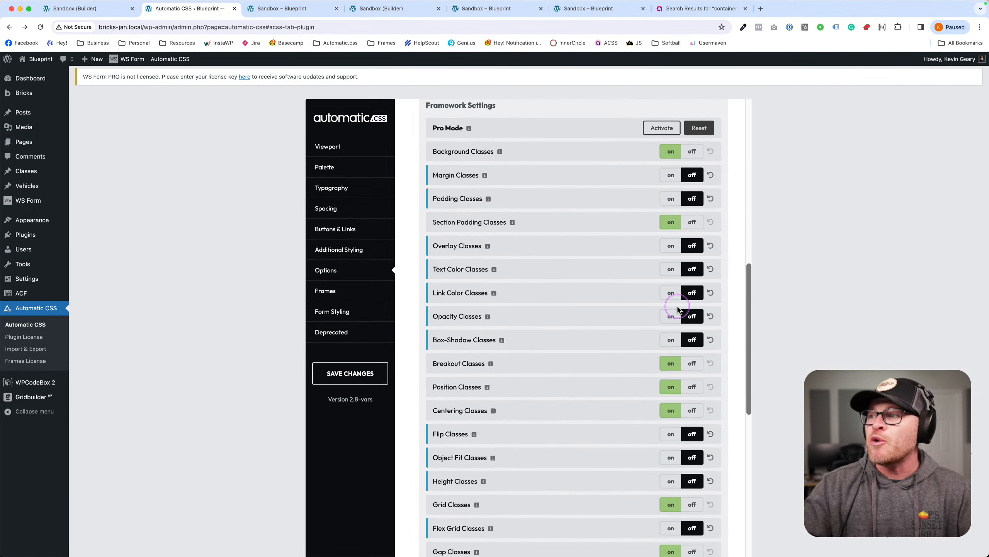
{"action": "scroll", "coordinate": [514, 174], "scroll_direction": "down", "scroll_amount": 3}
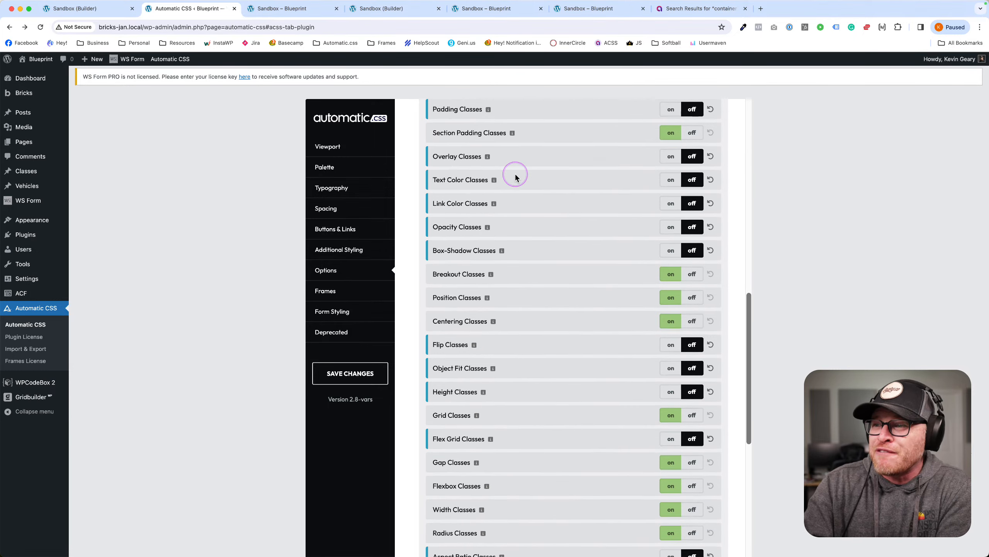
{"action": "scroll", "coordinate": [514, 174], "scroll_direction": "down", "scroll_amount": 3}
{"action": "left_click", "coordinate": [691, 183]}
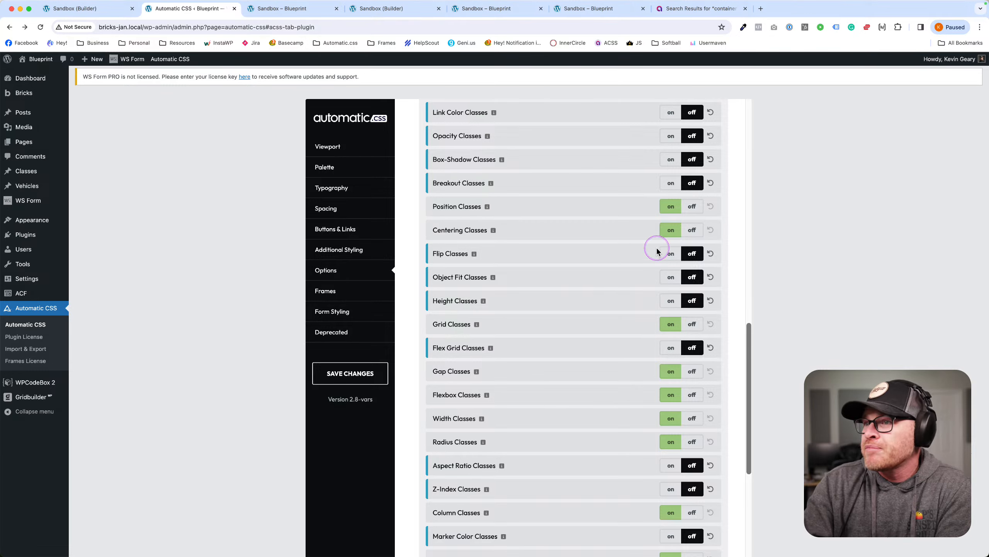
{"action": "left_click", "coordinate": [691, 209]}
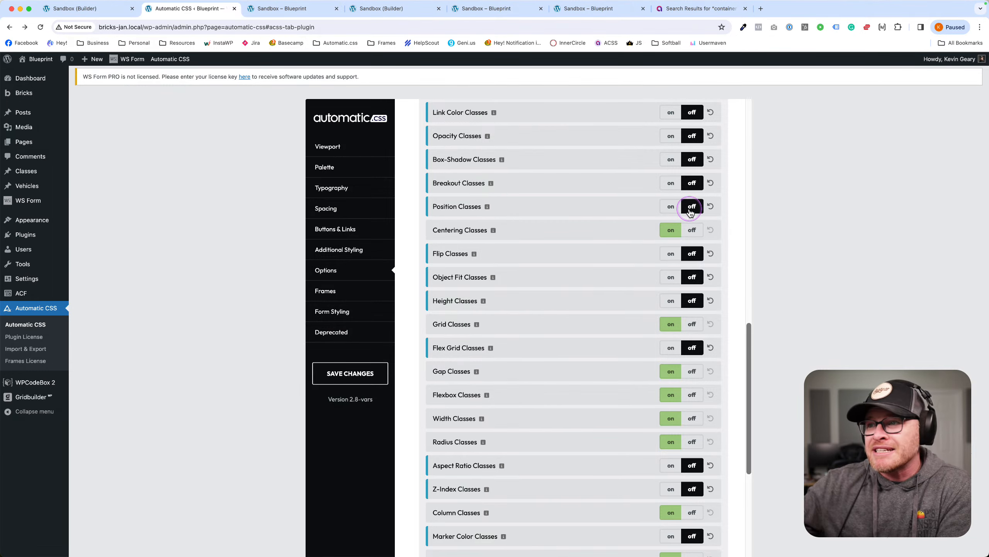
{"action": "left_click", "coordinate": [692, 231]}
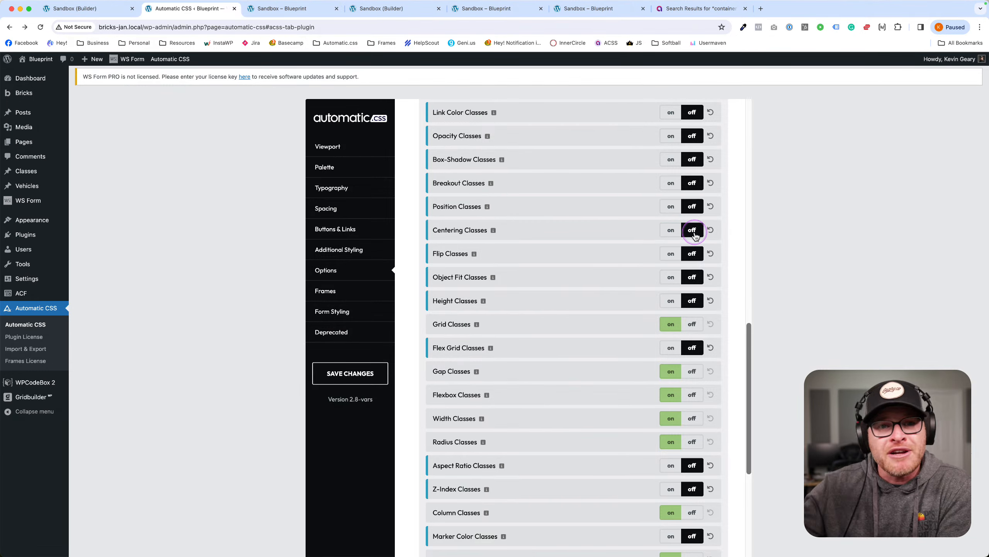
{"action": "scroll", "coordinate": [697, 238], "scroll_direction": "down", "scroll_amount": 2}
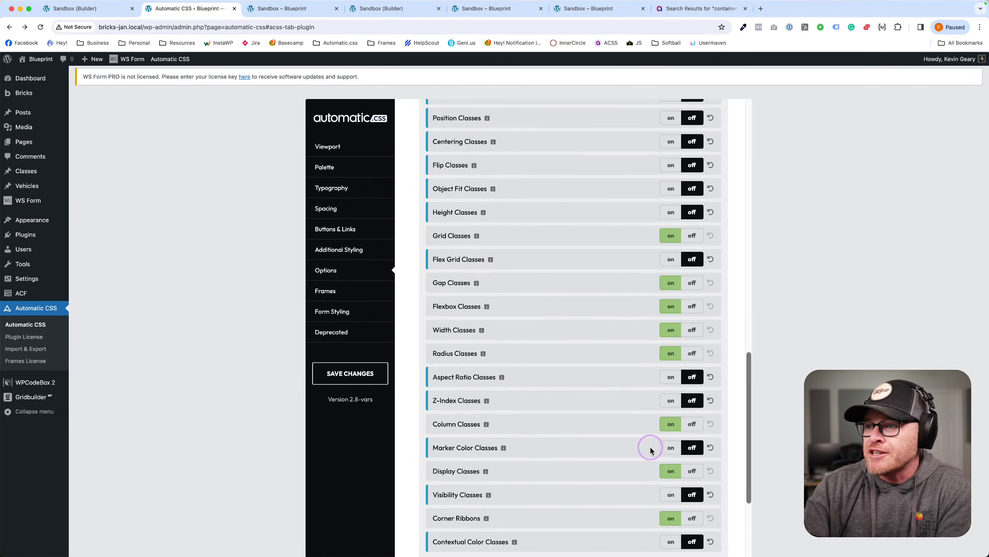
{"action": "scroll", "coordinate": [684, 256], "scroll_direction": "down", "scroll_amount": 2}
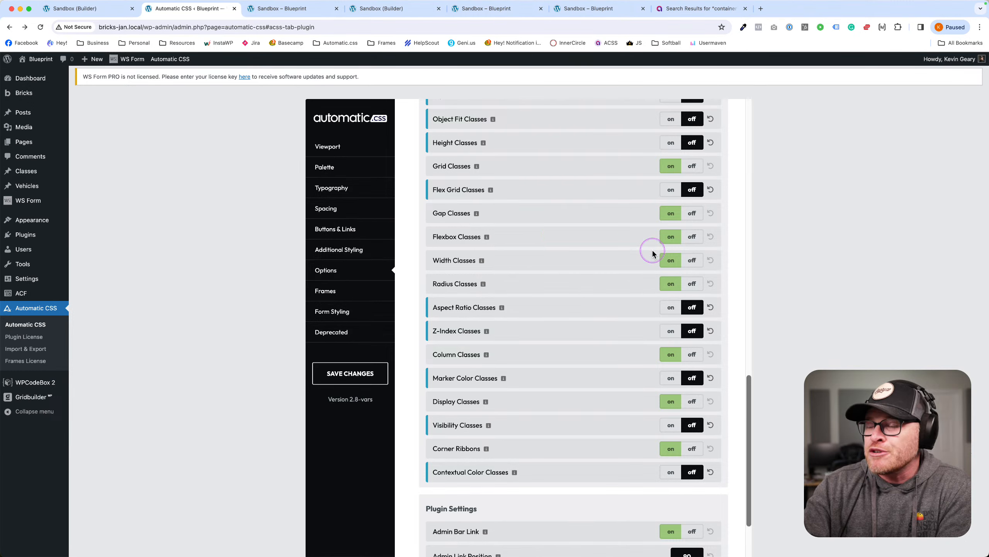
{"action": "left_click", "coordinate": [698, 243]}
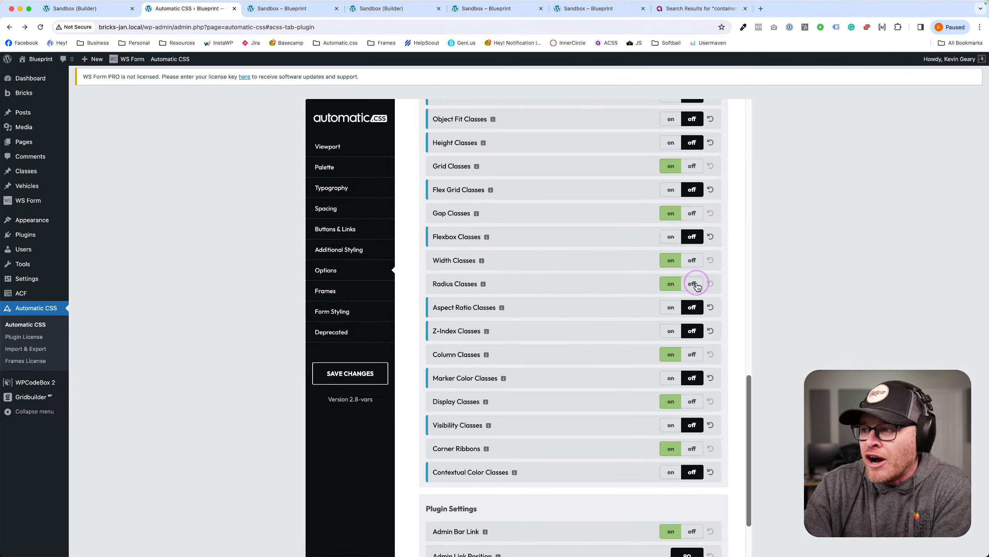
Turn off Column Classes, Display Classes and Corner Ribbons, then save changes.
{"action": "scroll", "coordinate": [607, 298], "scroll_direction": "down", "scroll_amount": 2}
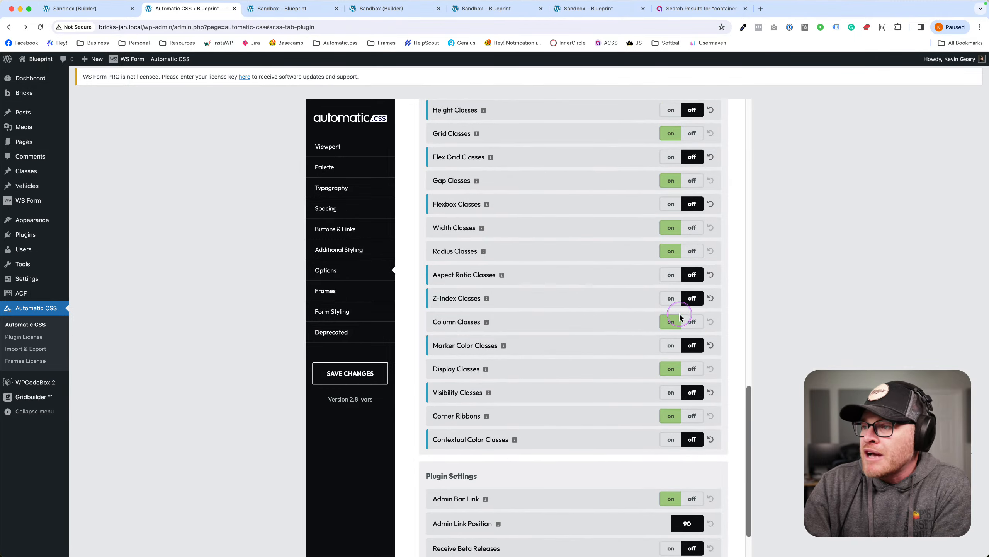
{"action": "left_click", "coordinate": [693, 323]}
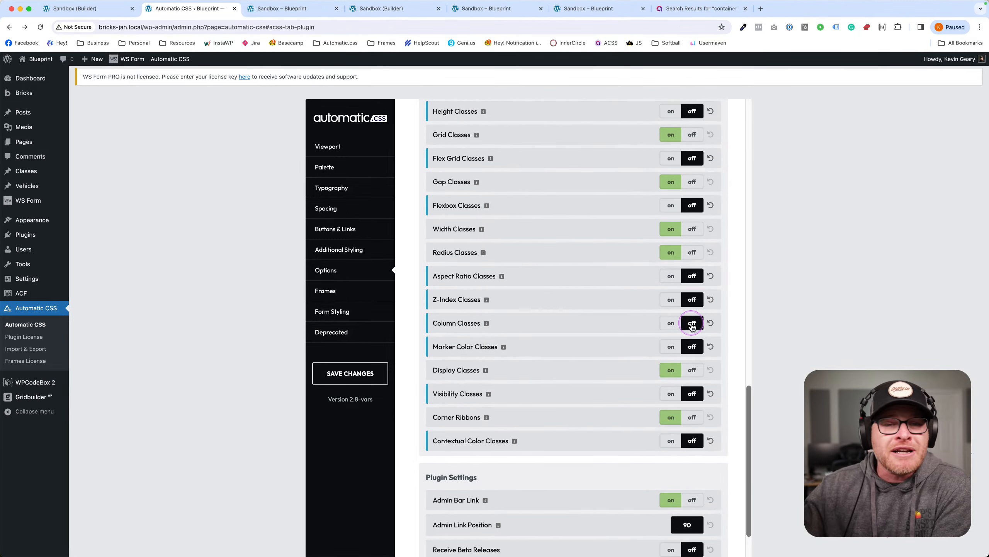
{"action": "scroll", "coordinate": [692, 326], "scroll_direction": "down", "scroll_amount": 3}
{"action": "left_click", "coordinate": [693, 318]}
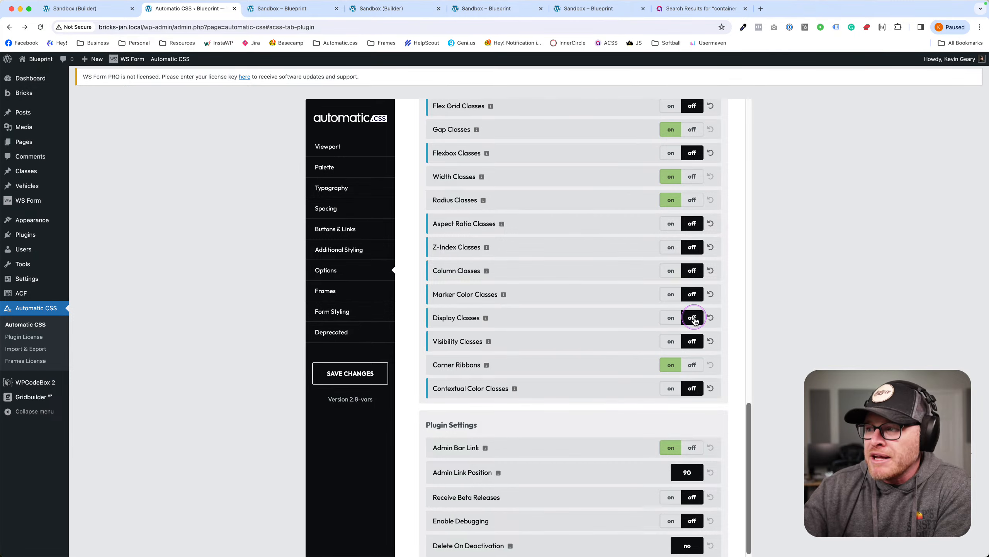
{"action": "scroll", "coordinate": [695, 318], "scroll_direction": "down", "scroll_amount": 1}
{"action": "left_click", "coordinate": [693, 341]}
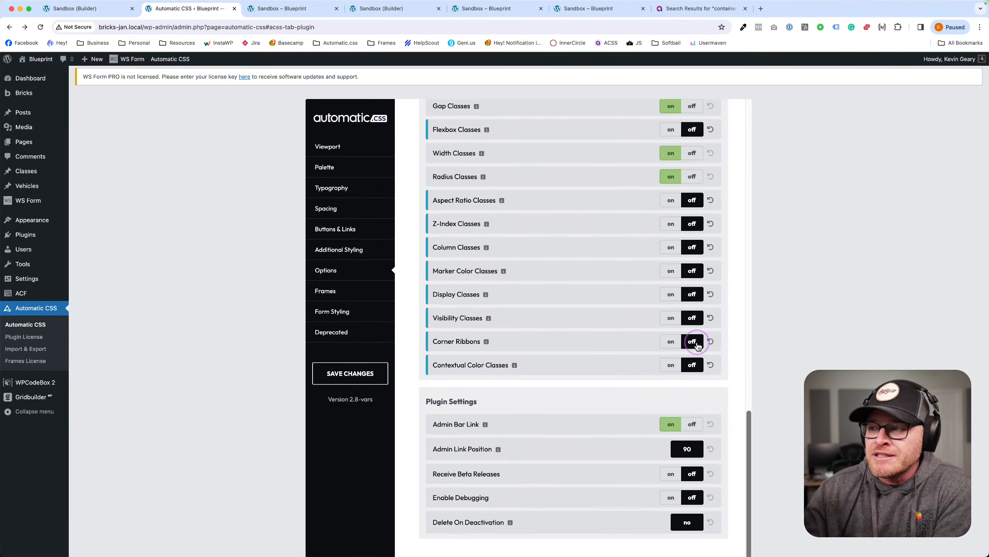
{"action": "left_click", "coordinate": [347, 373]}
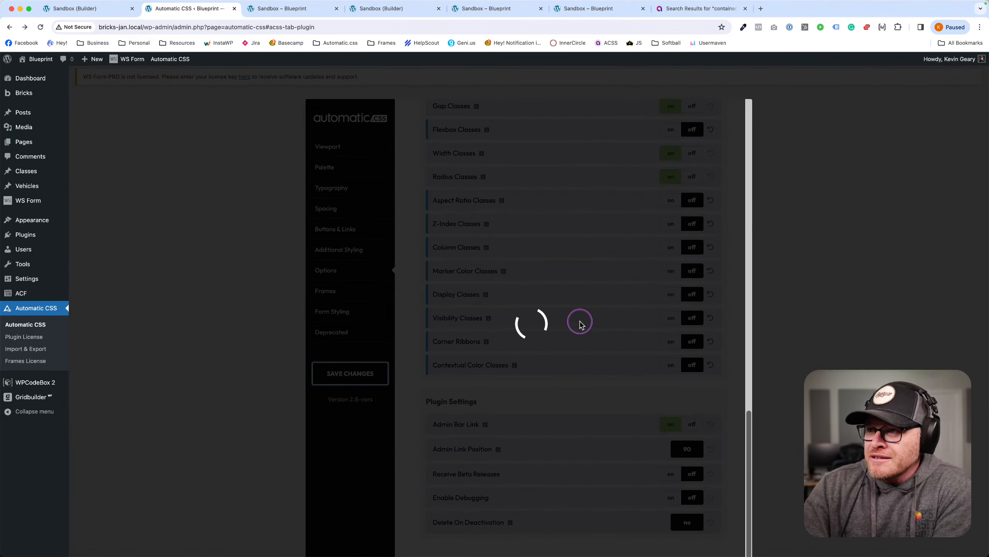
{"action": "scroll", "coordinate": [651, 243], "scroll_direction": "up", "scroll_amount": 12}
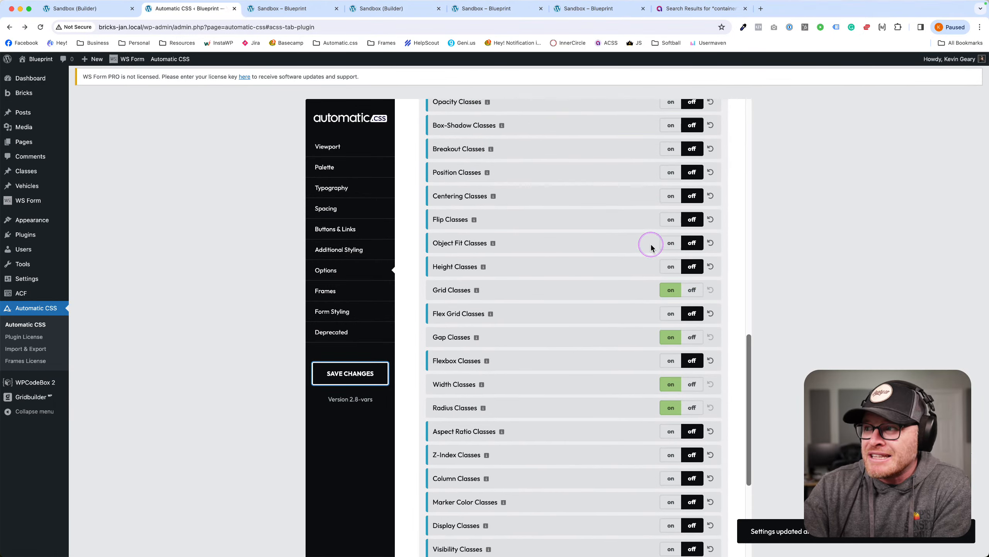
{"action": "scroll", "coordinate": [650, 249], "scroll_direction": "up", "scroll_amount": 2}
{"action": "scroll", "coordinate": [649, 249], "scroll_direction": "down", "scroll_amount": 5}
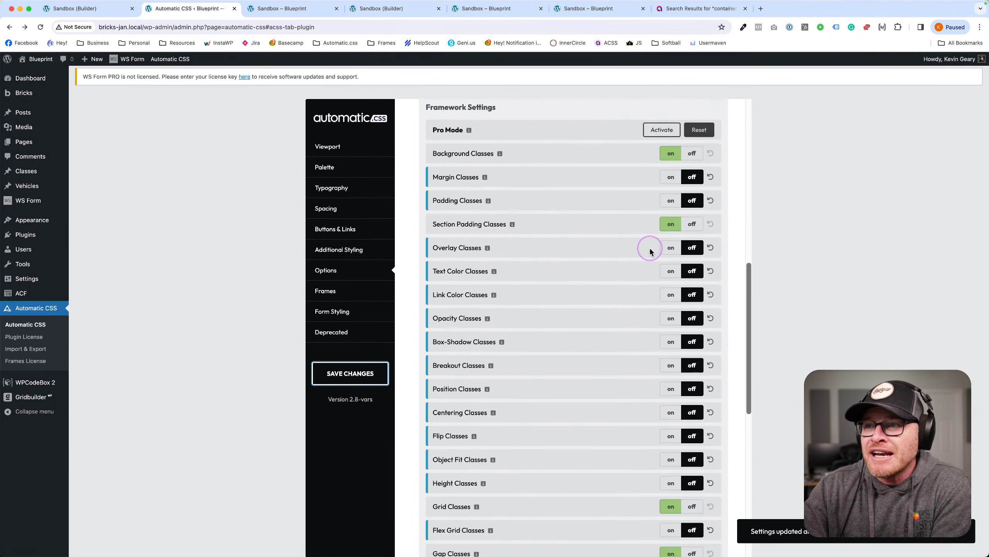
{"action": "scroll", "coordinate": [650, 252], "scroll_direction": "down", "scroll_amount": 10}
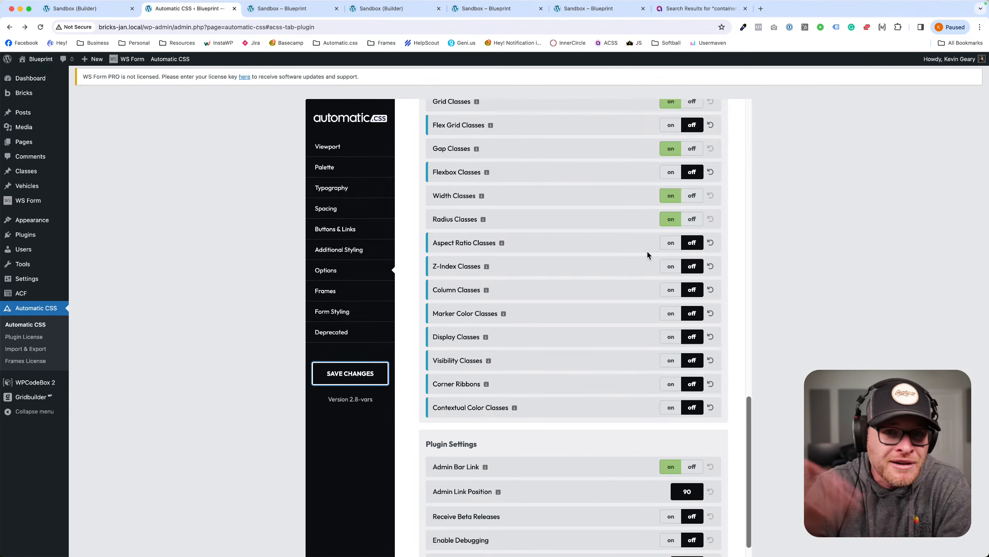
{"action": "scroll", "coordinate": [575, 245], "scroll_direction": "down", "scroll_amount": 1}
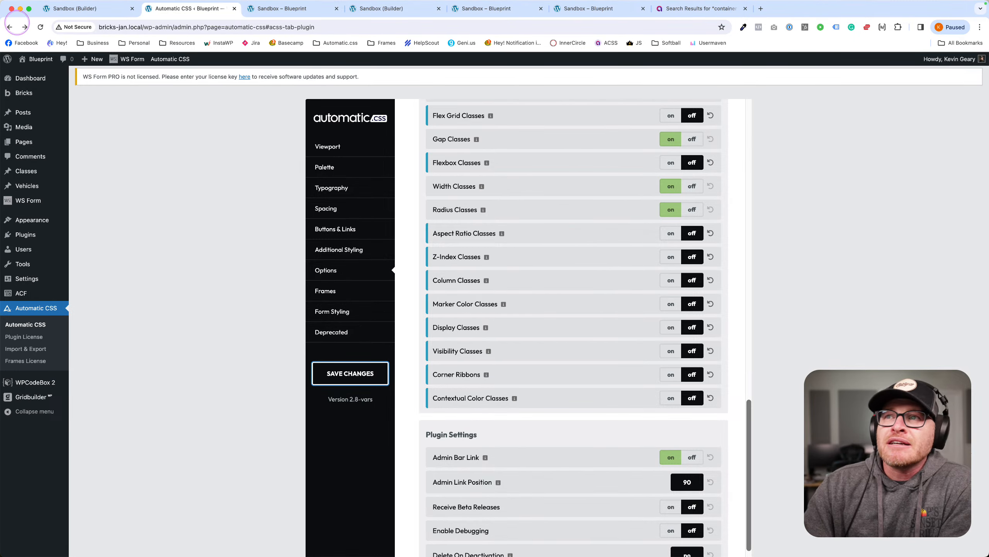
Move between the live pricing page, Automatic CSS settings and the Sandbox builder tabs.
{"action": "left_click", "coordinate": [268, 8]}
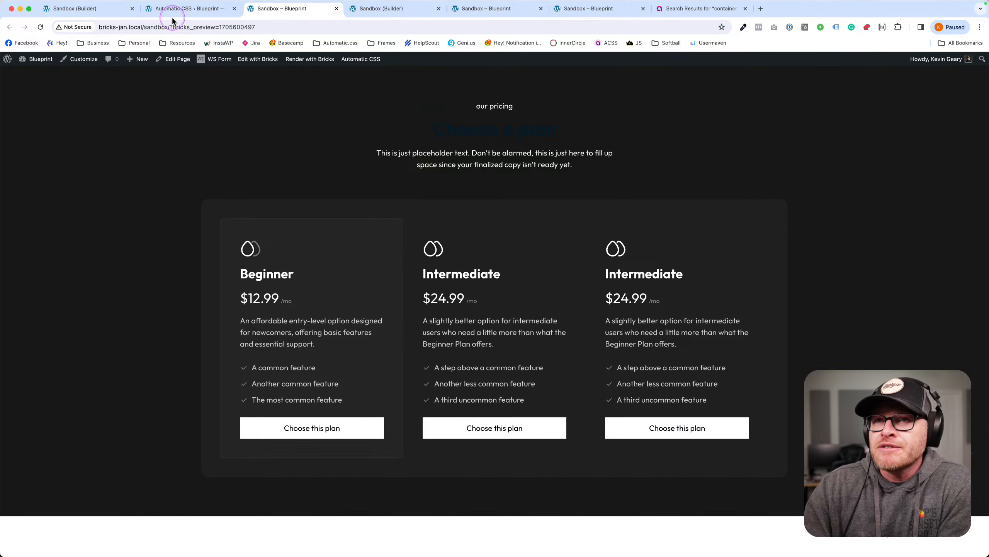
{"action": "right_click", "coordinate": [308, 234]}
{"action": "left_click", "coordinate": [133, 175]}
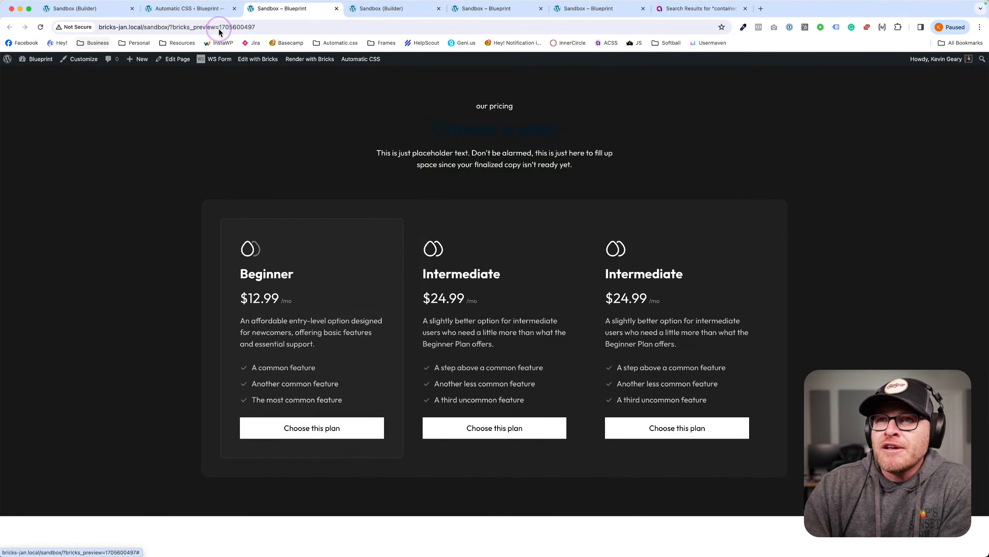
{"action": "left_click", "coordinate": [187, 8]}
{"action": "left_click", "coordinate": [273, 8]}
{"action": "left_click", "coordinate": [74, 8]}
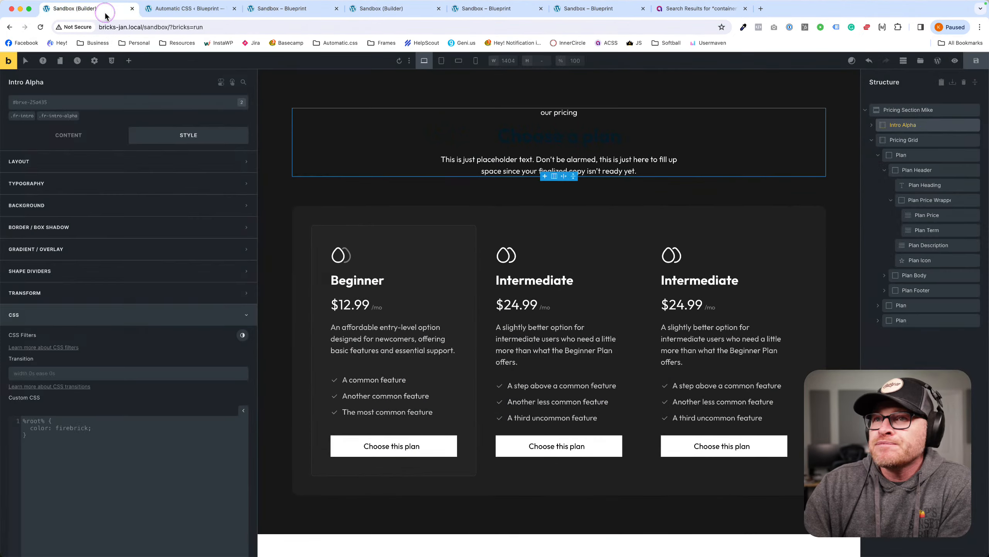
Delete the Pricing Section, save the empty Sandbox canvas, and bring up the template library.
{"action": "left_click", "coordinate": [976, 110]}
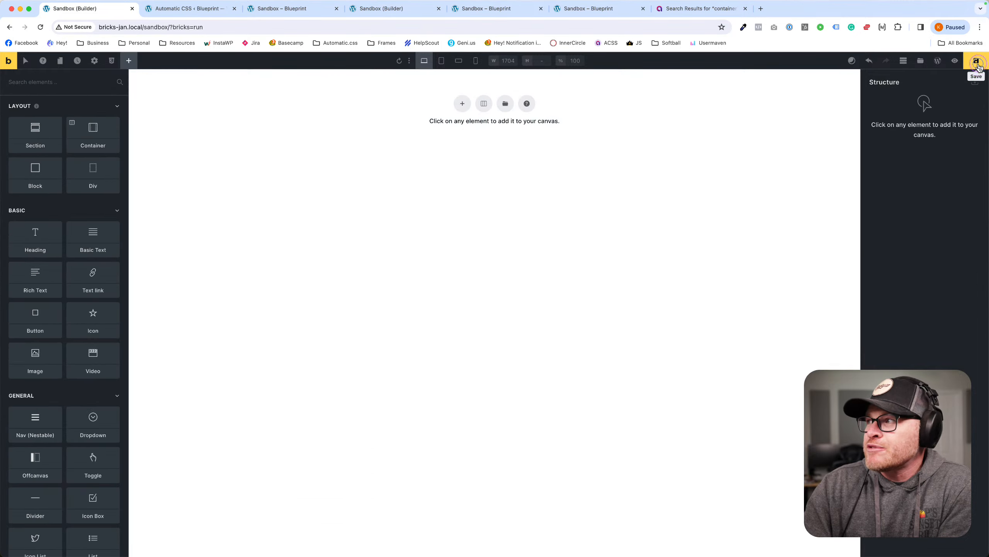
{"action": "left_click", "coordinate": [976, 61]}
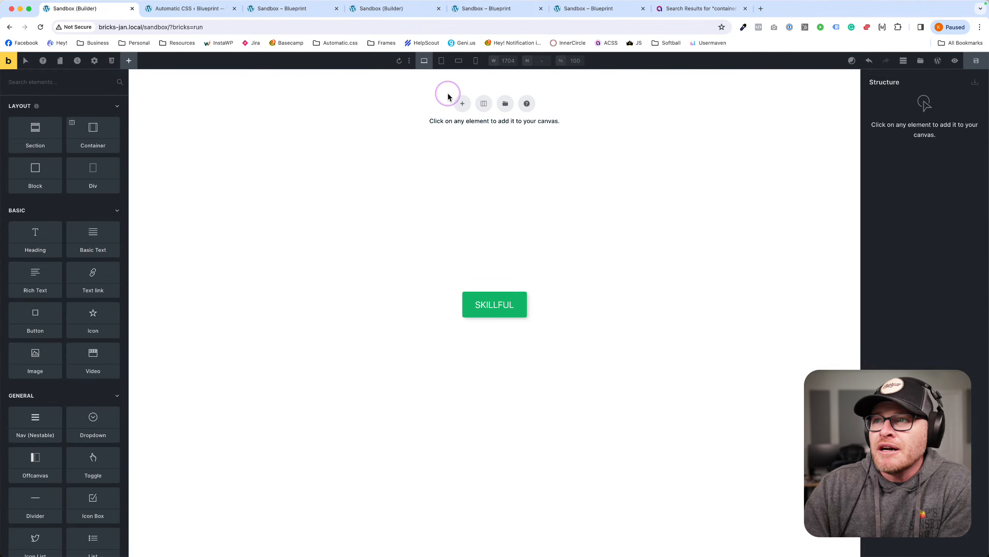
{"action": "left_click", "coordinate": [463, 103]}
{"action": "left_click", "coordinate": [974, 110]}
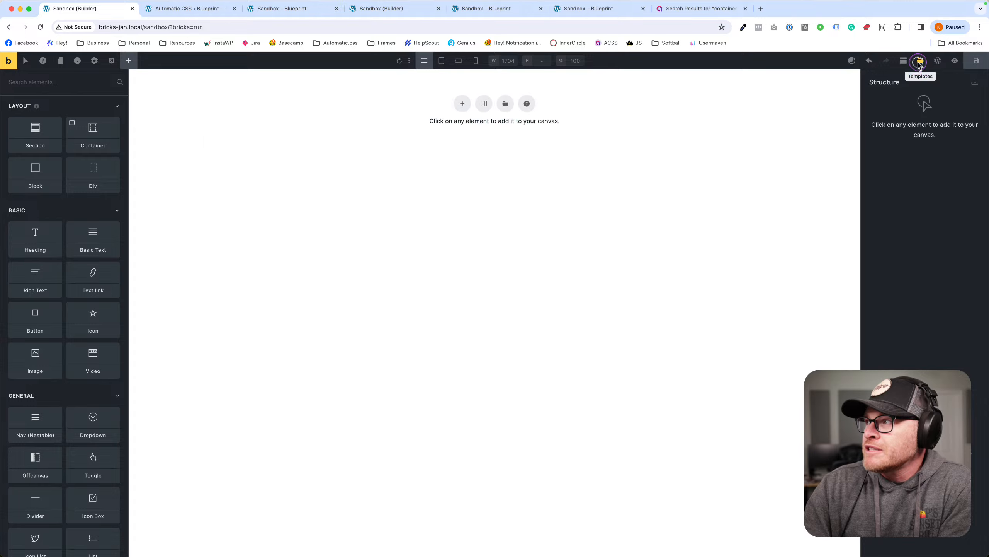
{"action": "left_click", "coordinate": [920, 60]}
Search the Frames templates for 'feature' and insert Feature Section Foxtrot onto the sandbox page.
{"action": "left_click", "coordinate": [394, 138]}
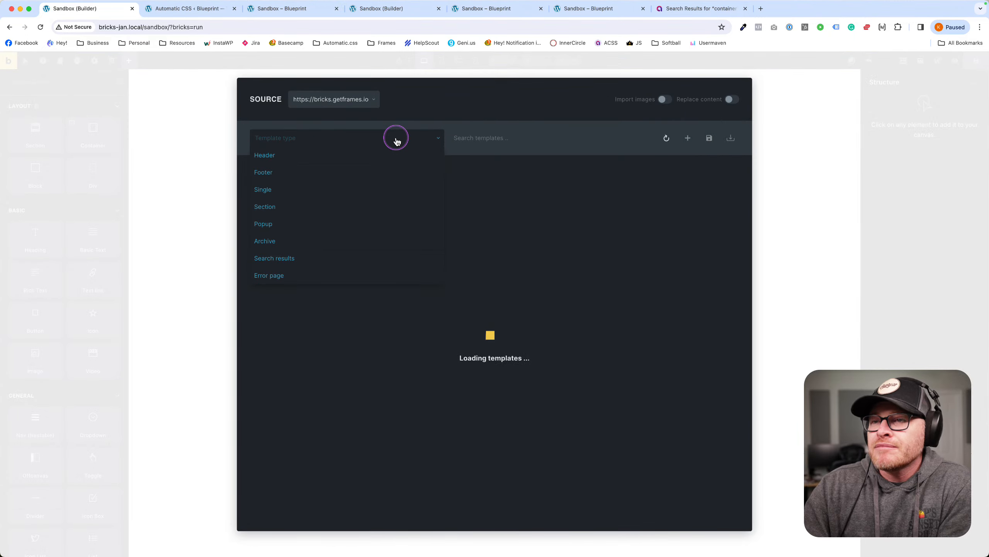
{"action": "left_click", "coordinate": [396, 140]}
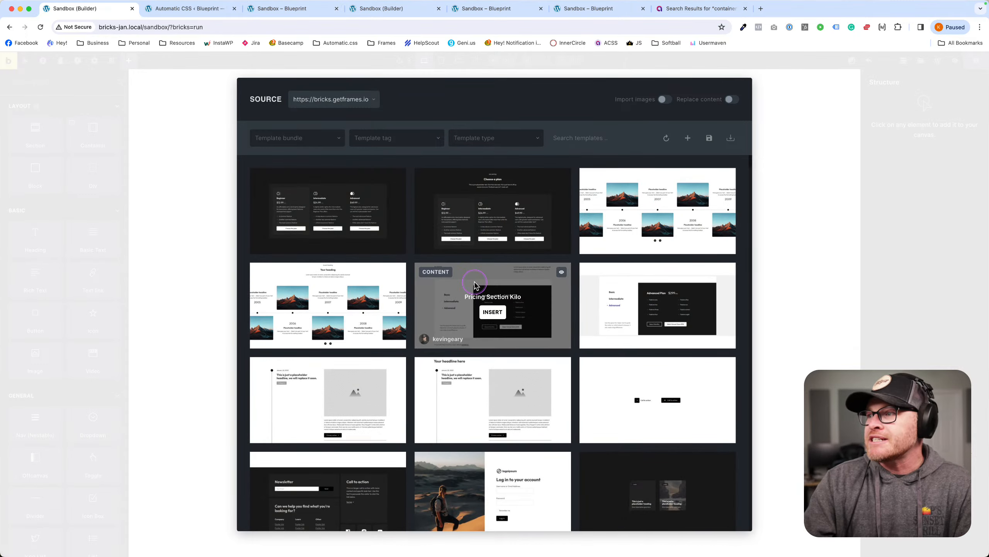
{"action": "scroll", "coordinate": [474, 289], "scroll_direction": "down", "scroll_amount": 5}
{"action": "left_click", "coordinate": [590, 133]}
{"action": "type", "text": "fea"}
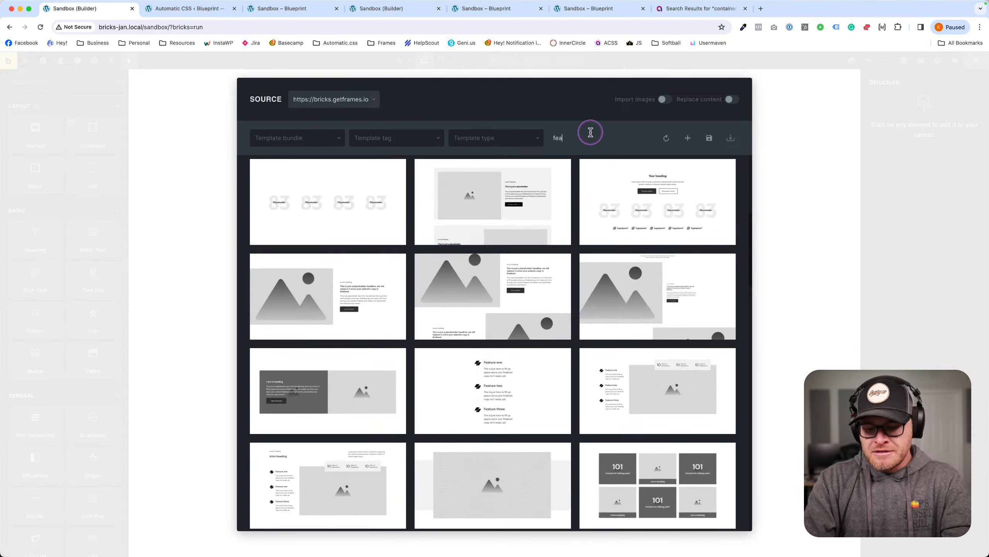
{"action": "type", "text": "ture"}
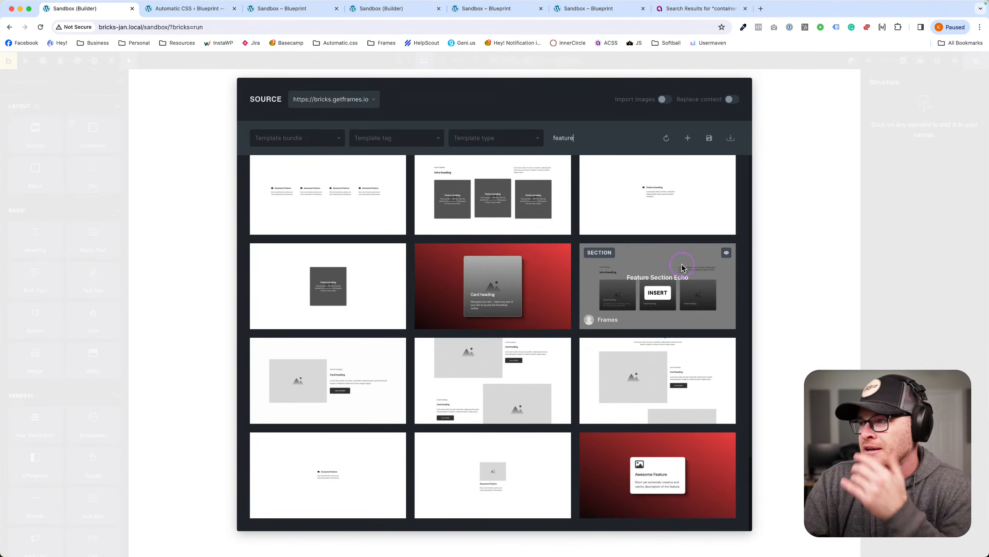
{"action": "scroll", "coordinate": [683, 269], "scroll_direction": "up", "scroll_amount": 1}
{"action": "scroll", "coordinate": [683, 269], "scroll_direction": "up", "scroll_amount": 4}
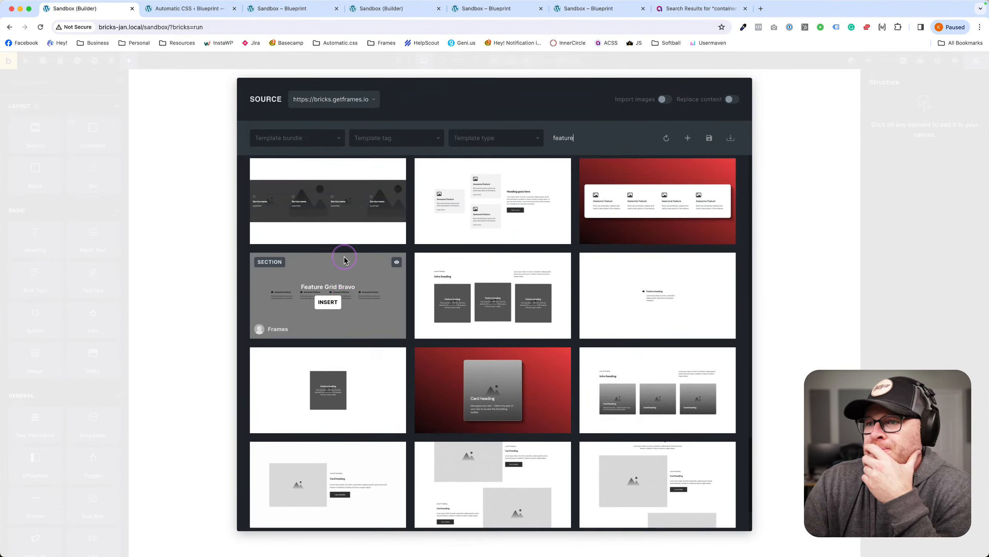
{"action": "scroll", "coordinate": [660, 252], "scroll_direction": "up", "scroll_amount": 6}
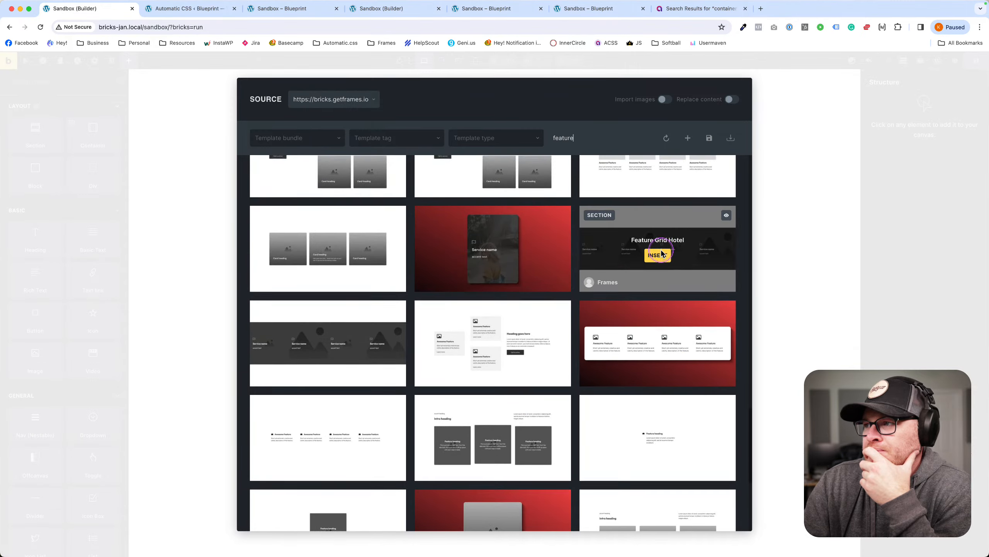
{"action": "scroll", "coordinate": [661, 252], "scroll_direction": "up", "scroll_amount": 7}
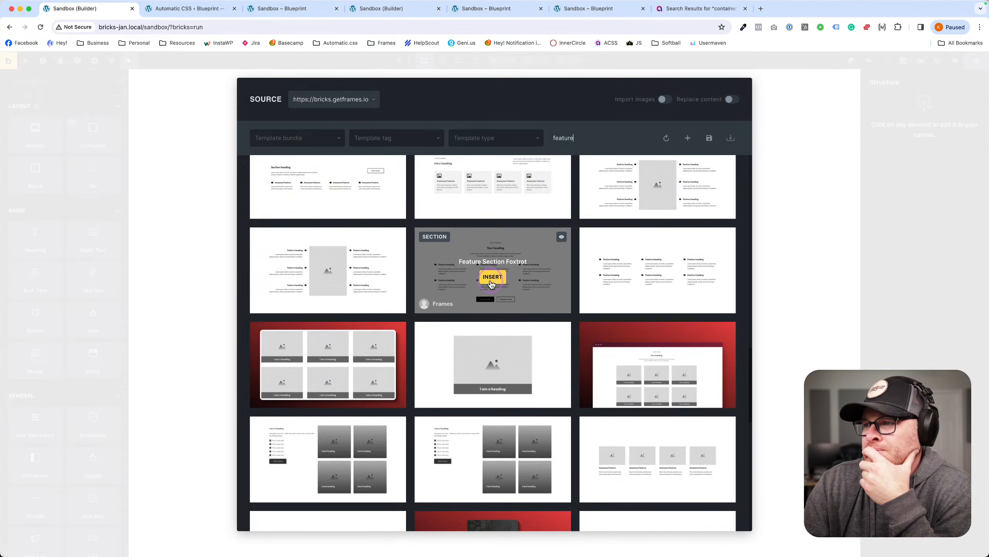
{"action": "left_click", "coordinate": [492, 276]}
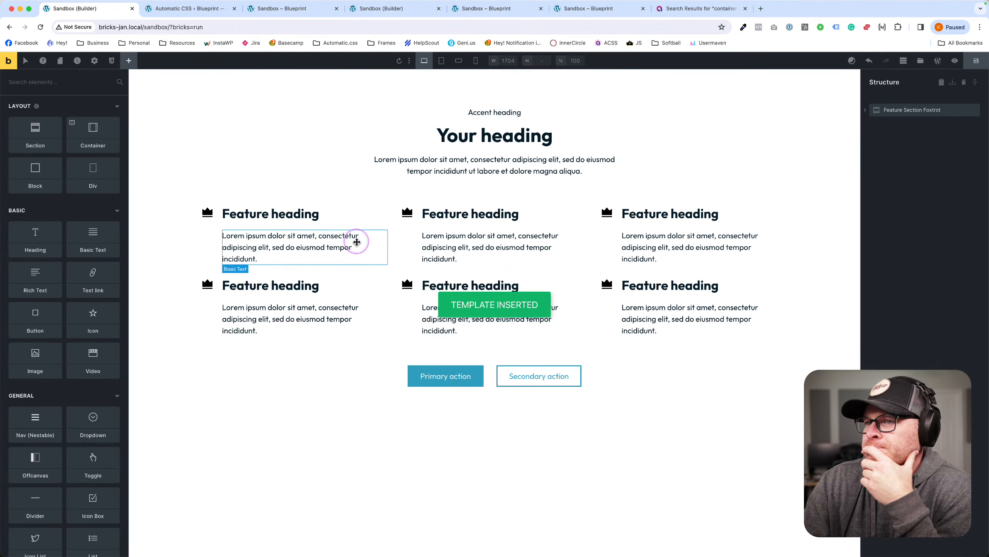
{"action": "left_click", "coordinate": [273, 240]}
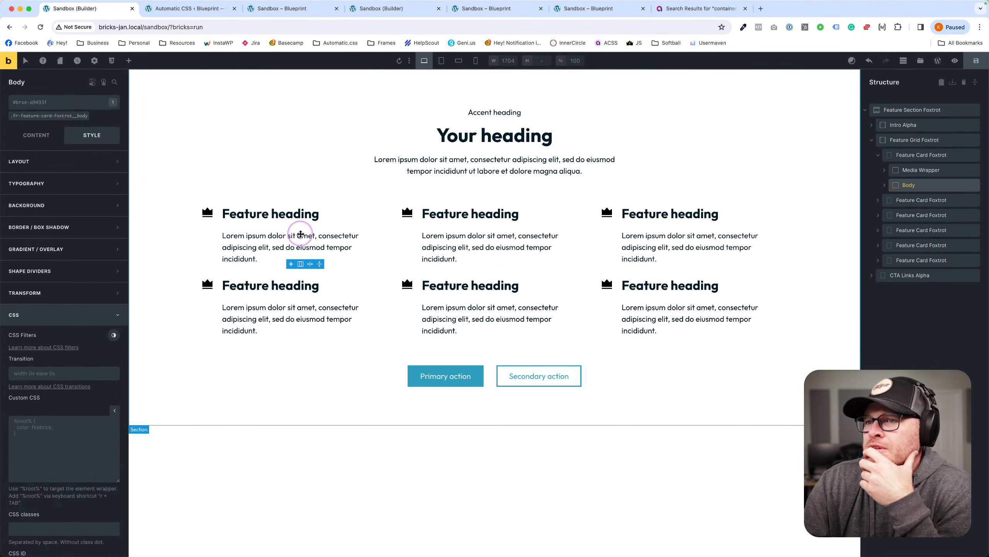
{"action": "left_click", "coordinate": [907, 156]}
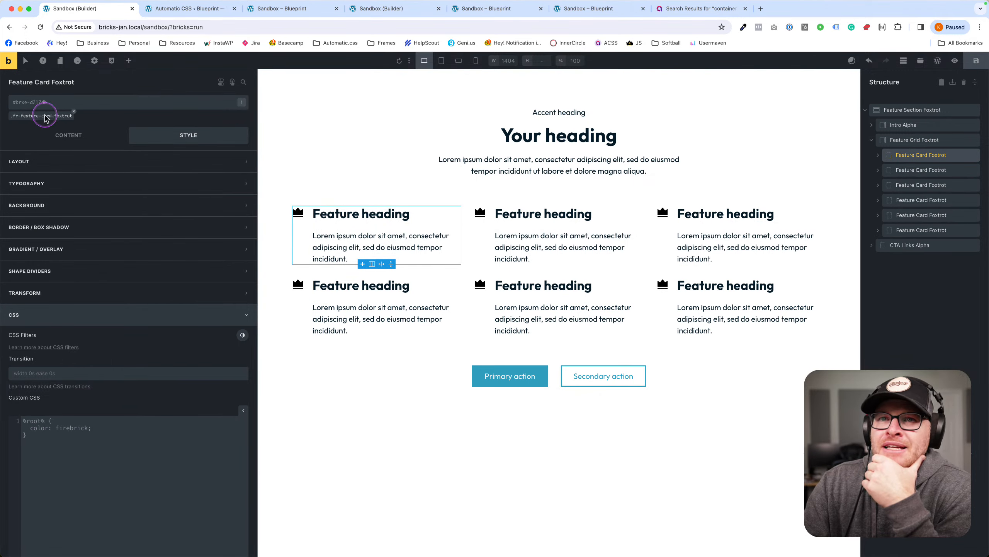
{"action": "left_click", "coordinate": [877, 157]}
{"action": "left_click", "coordinate": [885, 170]}
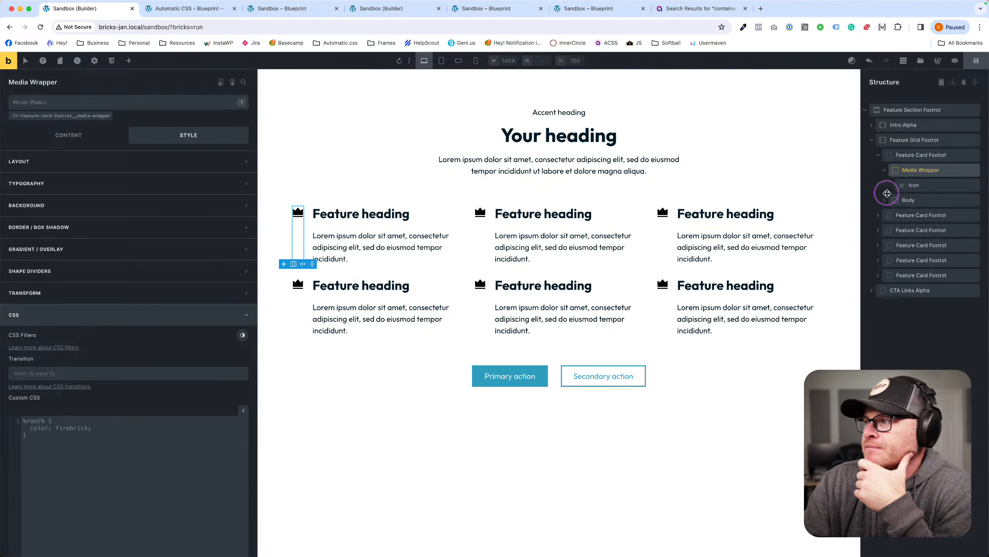
{"action": "left_click", "coordinate": [883, 200]}
{"action": "left_click", "coordinate": [916, 170]}
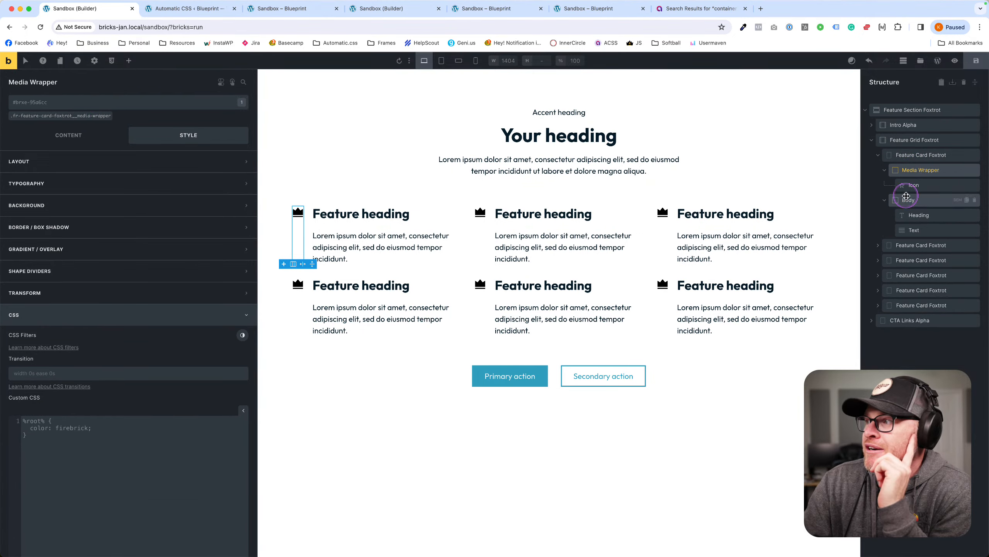
{"action": "left_click", "coordinate": [908, 186]}
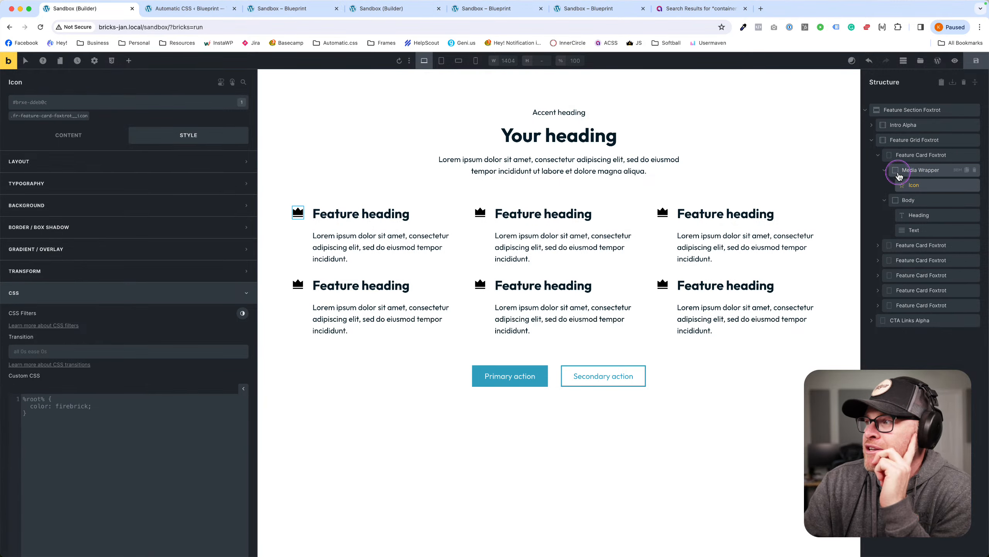
{"action": "left_click", "coordinate": [910, 246]}
{"action": "left_click", "coordinate": [913, 260]}
{"action": "left_click", "coordinate": [910, 275]}
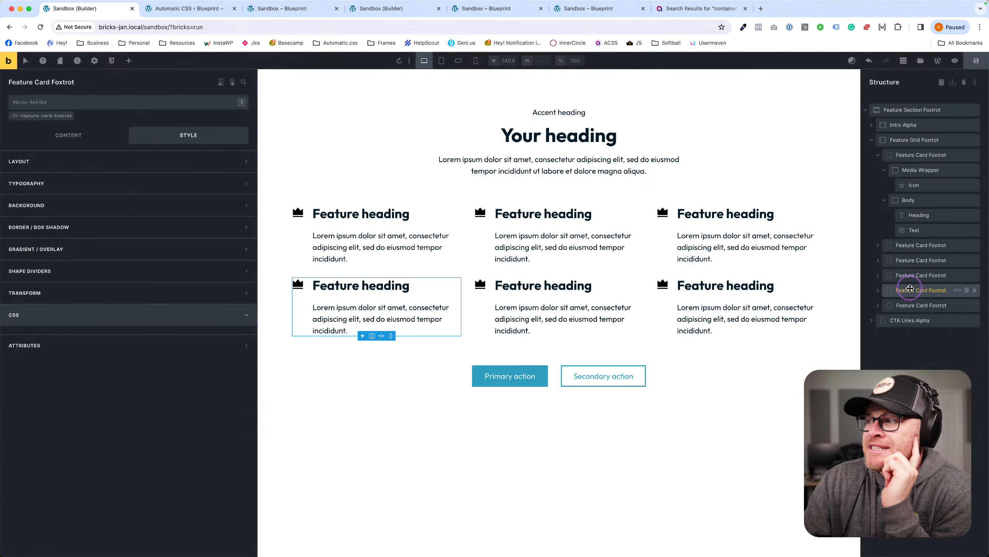
{"action": "left_click", "coordinate": [910, 303]}
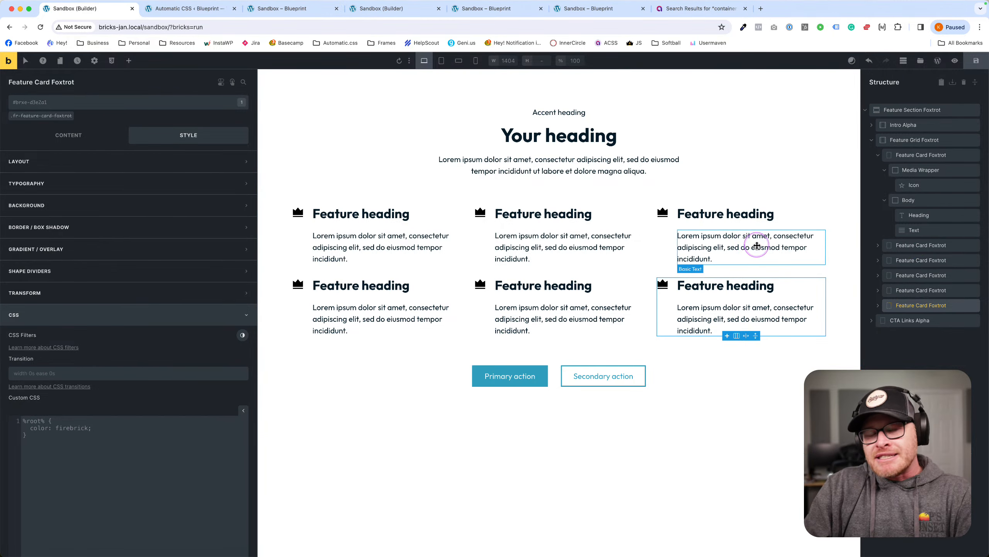
{"action": "left_click", "coordinate": [710, 228]}
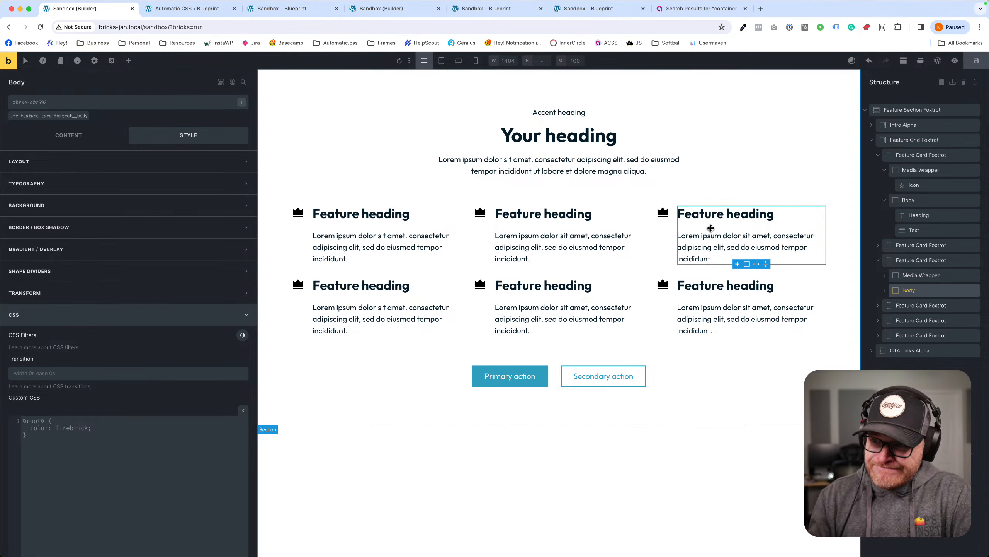
{"action": "left_click", "coordinate": [656, 240]}
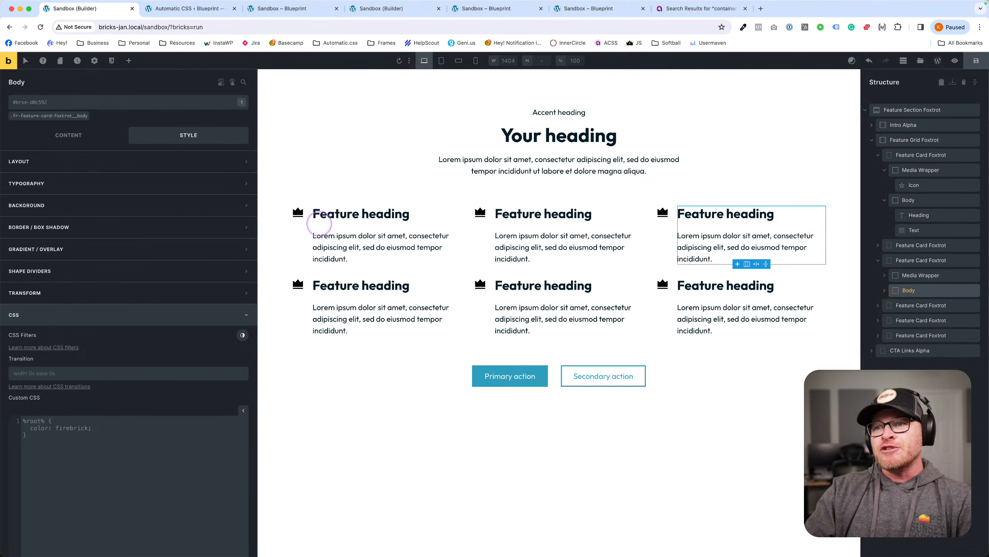
Create and add the class fr-feature-card-foxtrot--dark to the first feature card.
{"action": "left_click", "coordinate": [305, 228]}
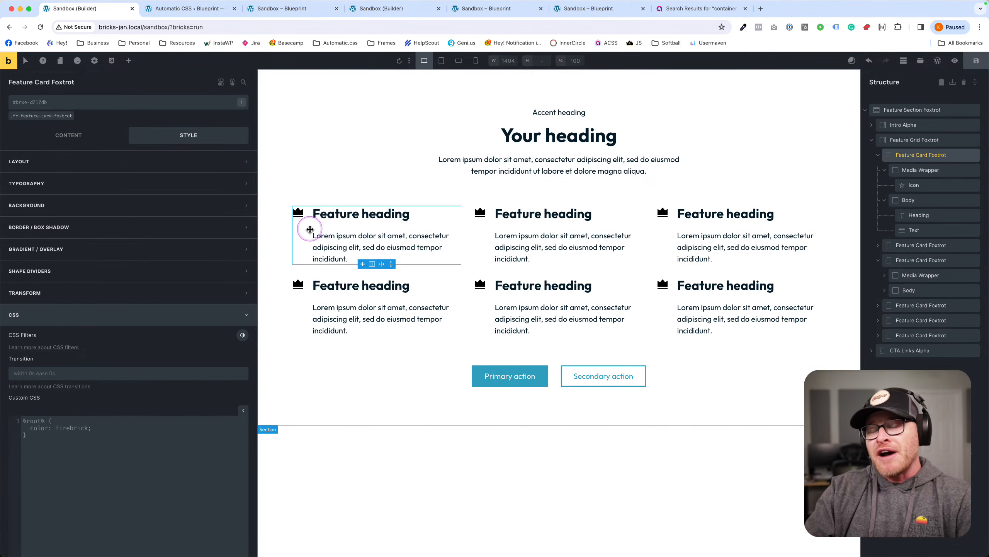
{"action": "left_click", "coordinate": [118, 103]}
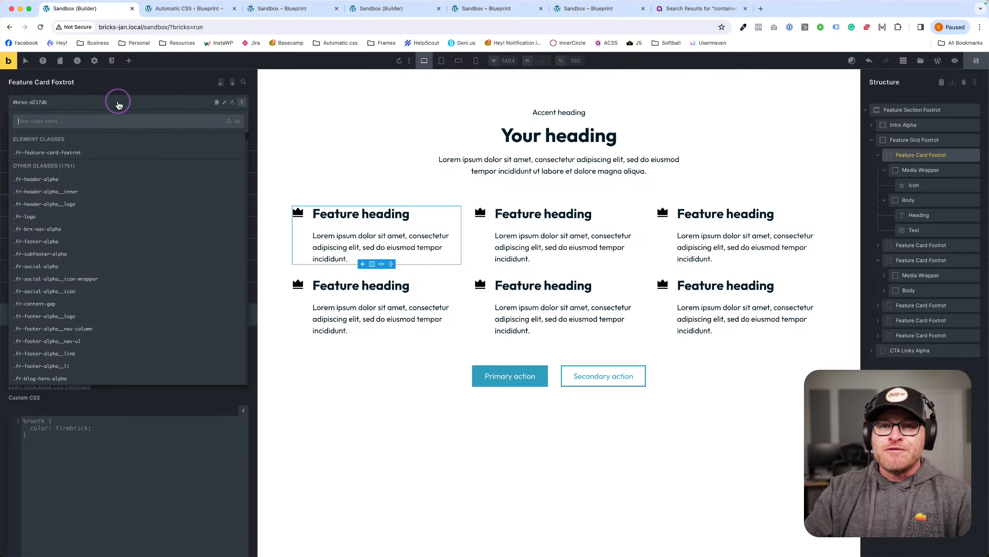
{"action": "type", "text": "fr-feature-car"}
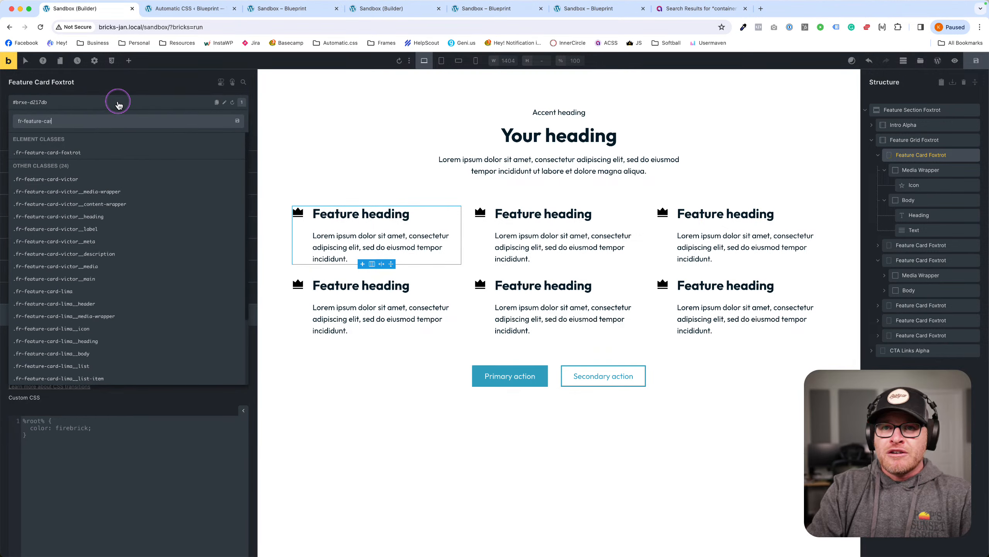
{"action": "type", "text": "d-foxtrot"}
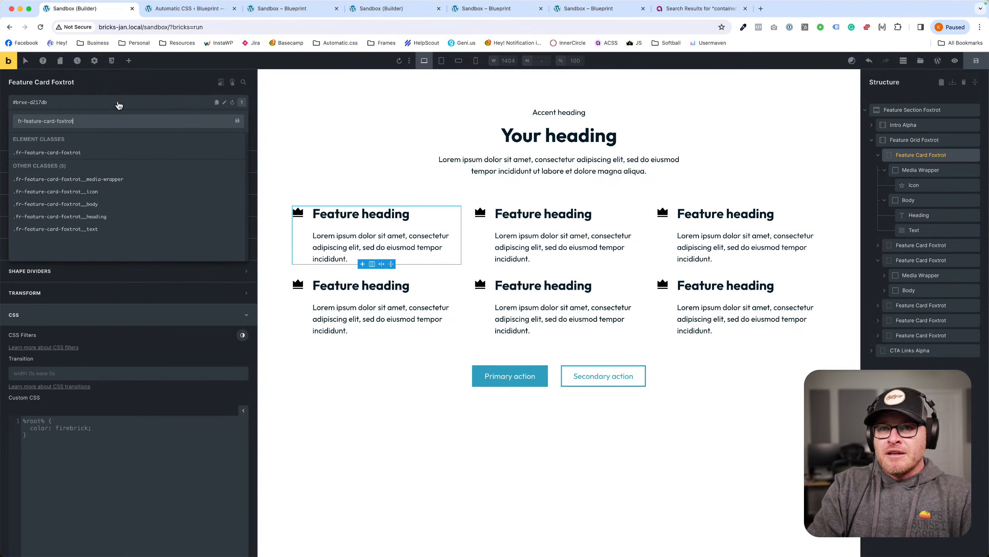
{"action": "type", "text": "--dark"}
{"action": "key", "text": "Return"}
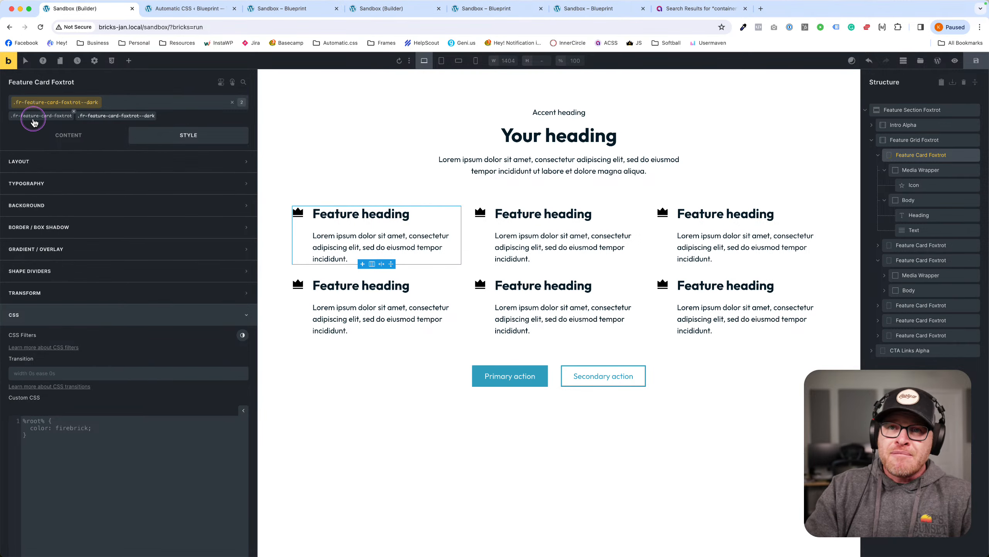
{"action": "left_click", "coordinate": [76, 315]}
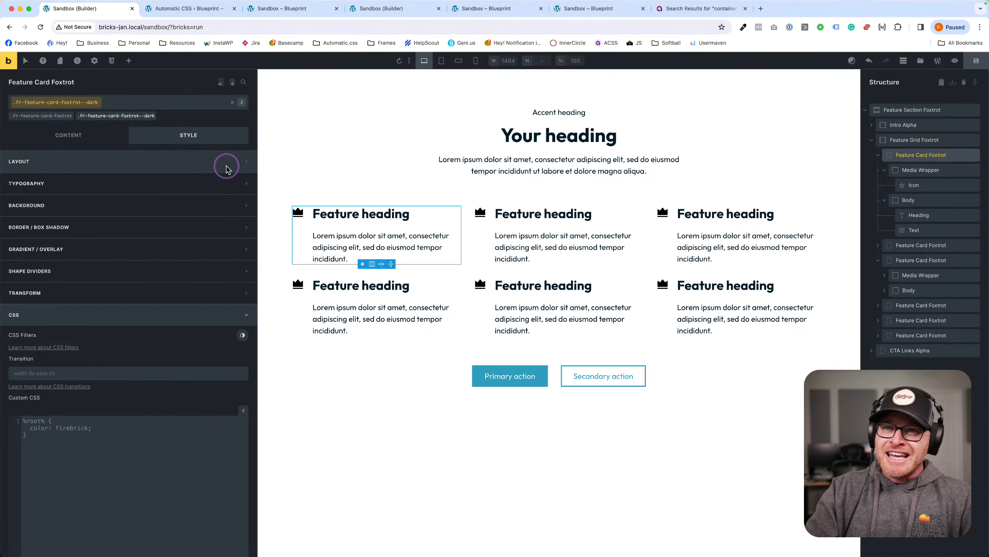
{"action": "left_click", "coordinate": [120, 487]}
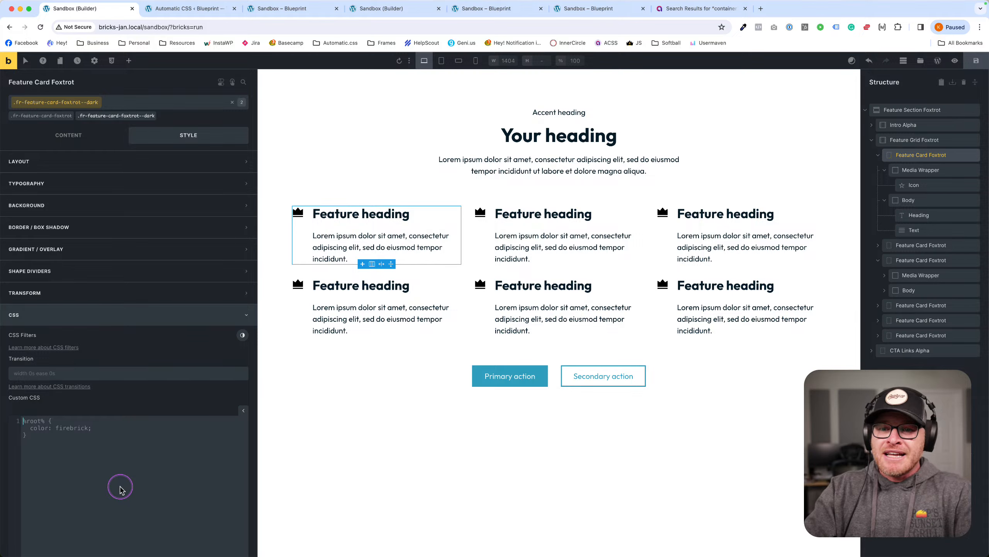
{"action": "type", "text": "%root% "}
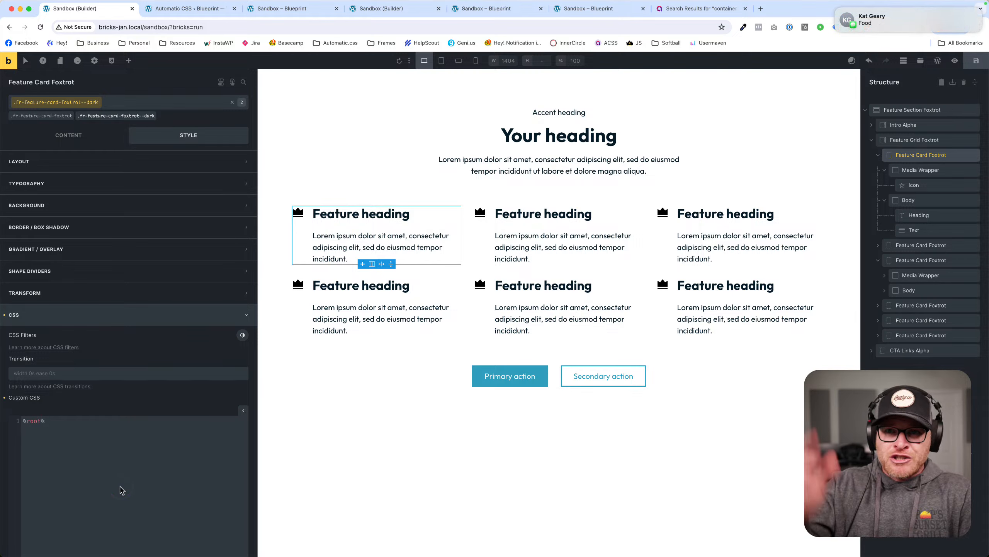
{"action": "type", "text": "h2"}
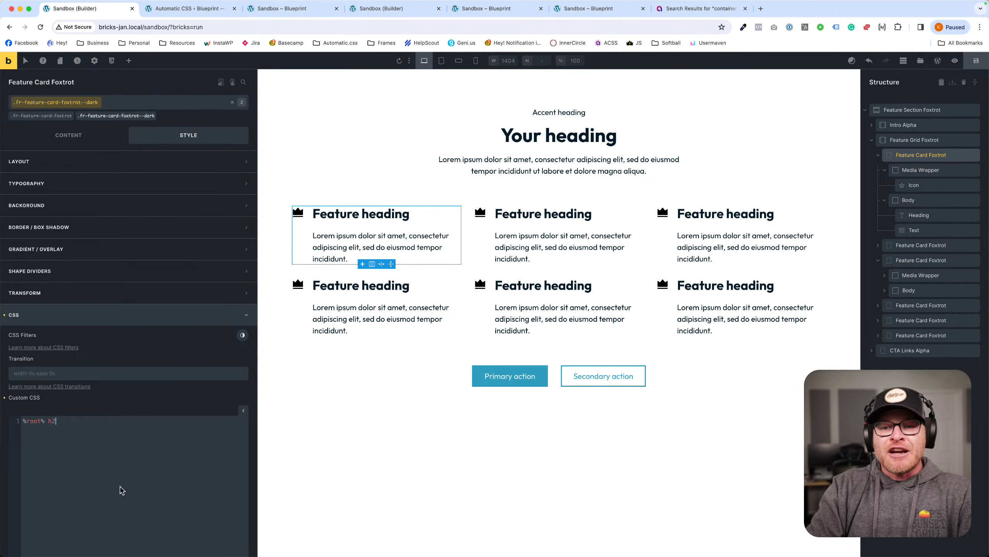
{"action": "key", "text": "BackSpace"}
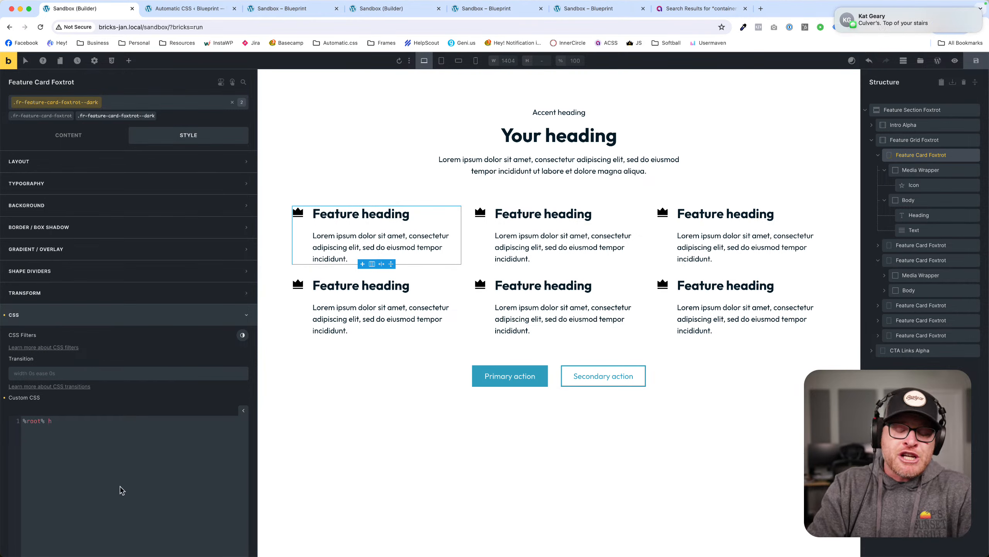
{"action": "key", "text": "BackSpace"}
{"action": "type", "text": ".fr-"}
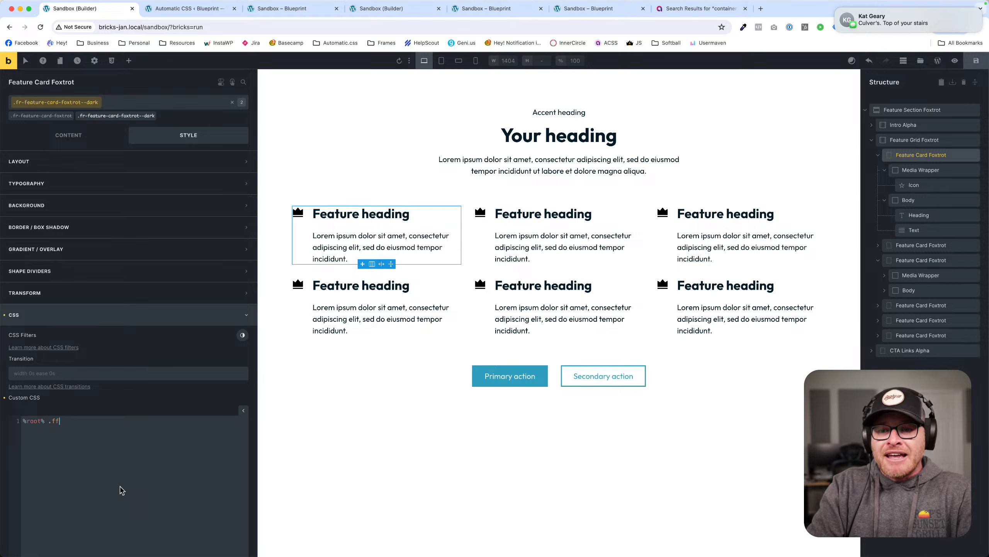
{"action": "type", "text": "feature-card-"}
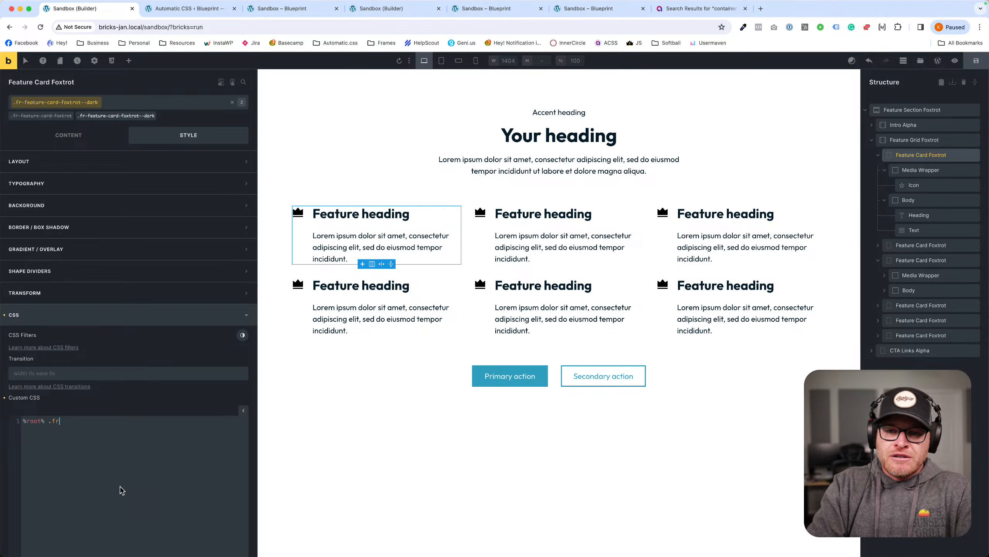
{"action": "type", "text": "foxtrot"}
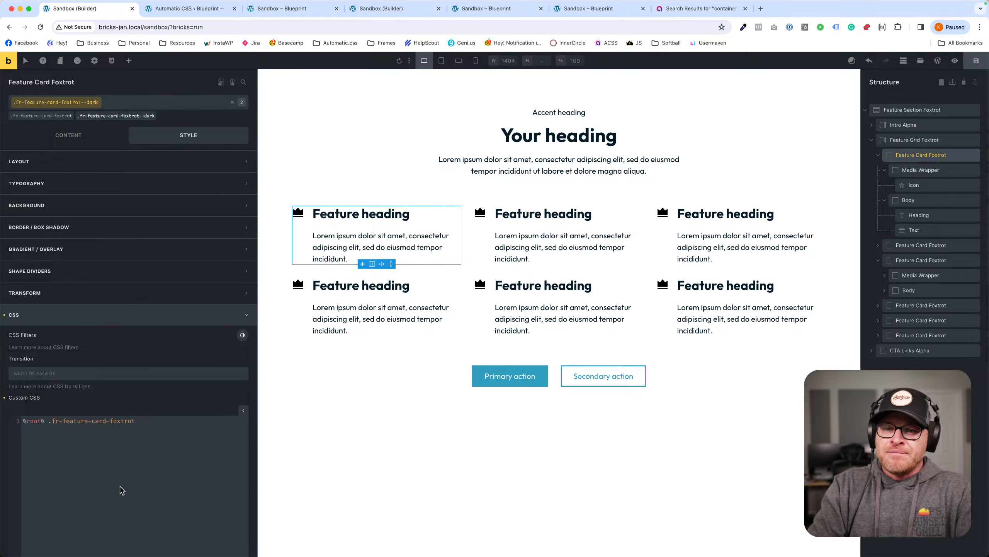
{"action": "left_click", "coordinate": [47, 420]}
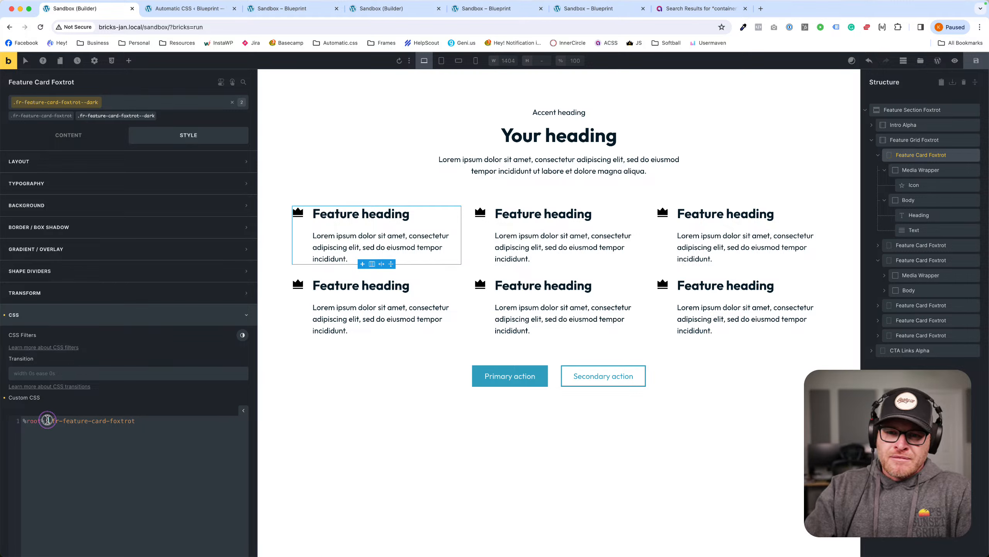
{"action": "left_click", "coordinate": [147, 421]}
{"action": "type", "text": "__heading "}
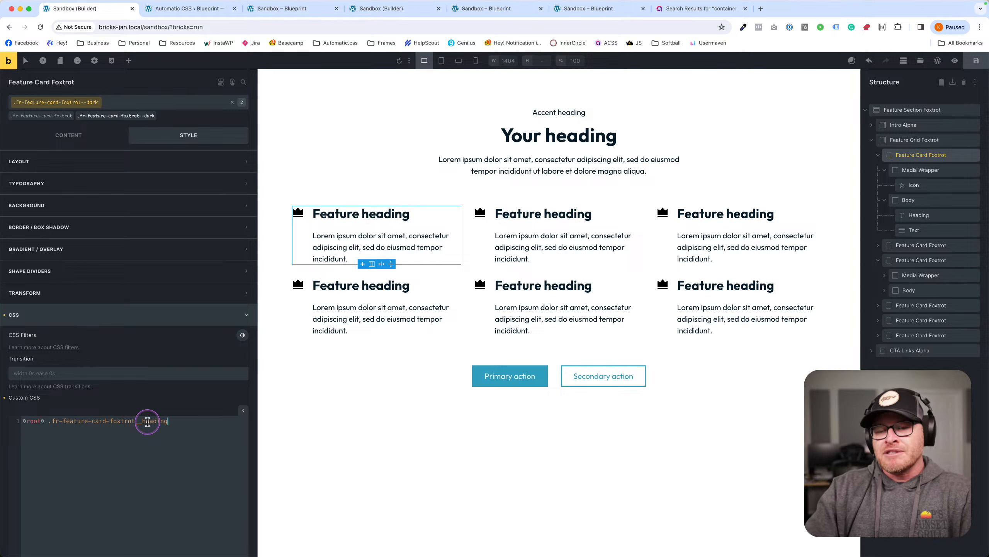
{"action": "type", "text": "{"}
{"action": "key", "text": "Return"}
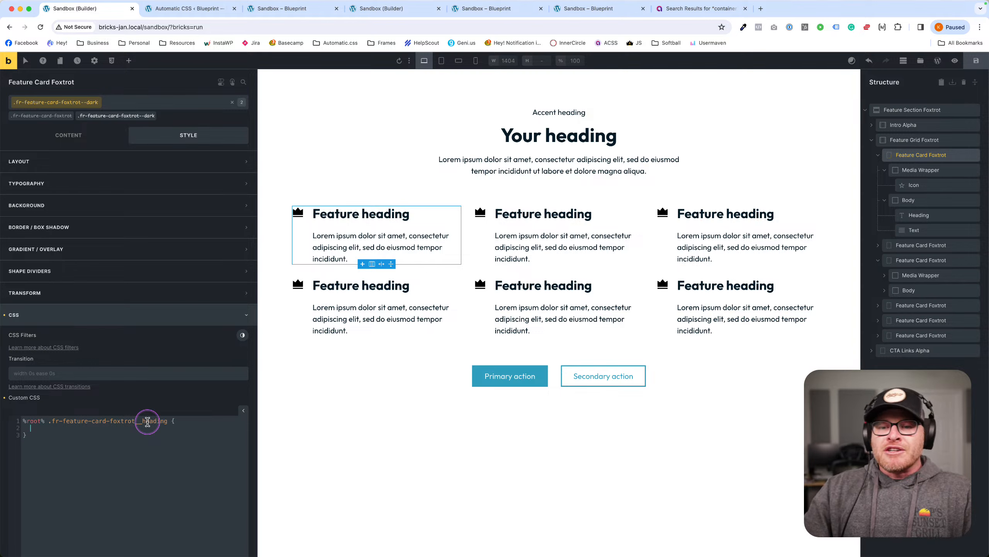
{"action": "left_click_drag", "start_coordinate": [28, 420], "coordinate": [83, 421]}
{"action": "left_click", "coordinate": [119, 420]}
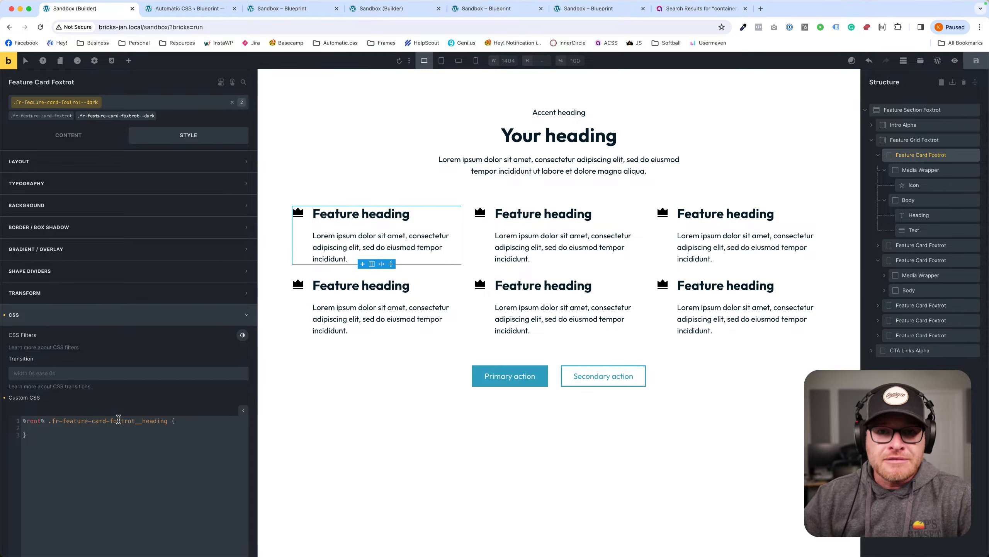
{"action": "left_click", "coordinate": [119, 419]}
{"action": "key", "text": "super+a"}
{"action": "key", "text": "BackSpace"}
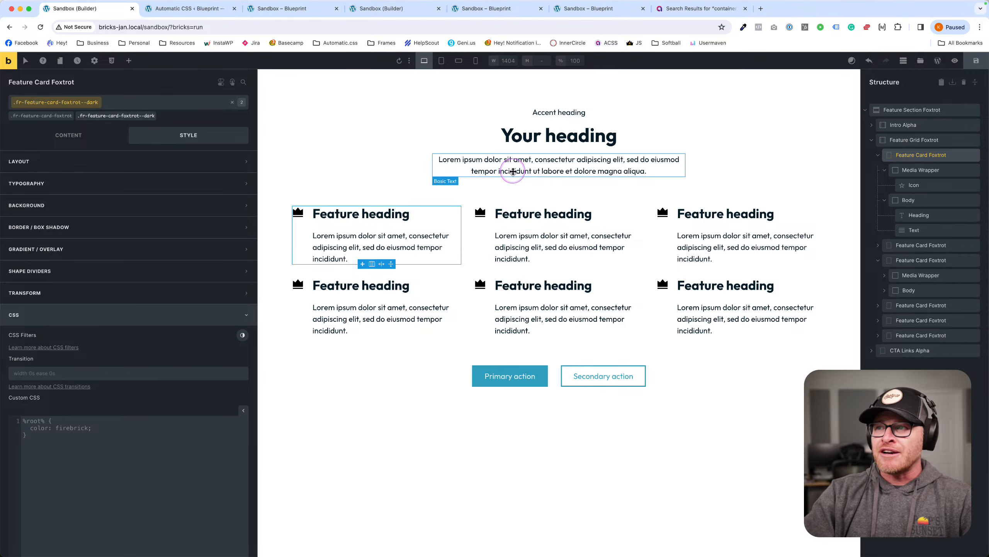
{"action": "left_click", "coordinate": [512, 186]}
Save the sandbox page, then select the first feature card again on the canvas.
{"action": "left_click", "coordinate": [973, 62]}
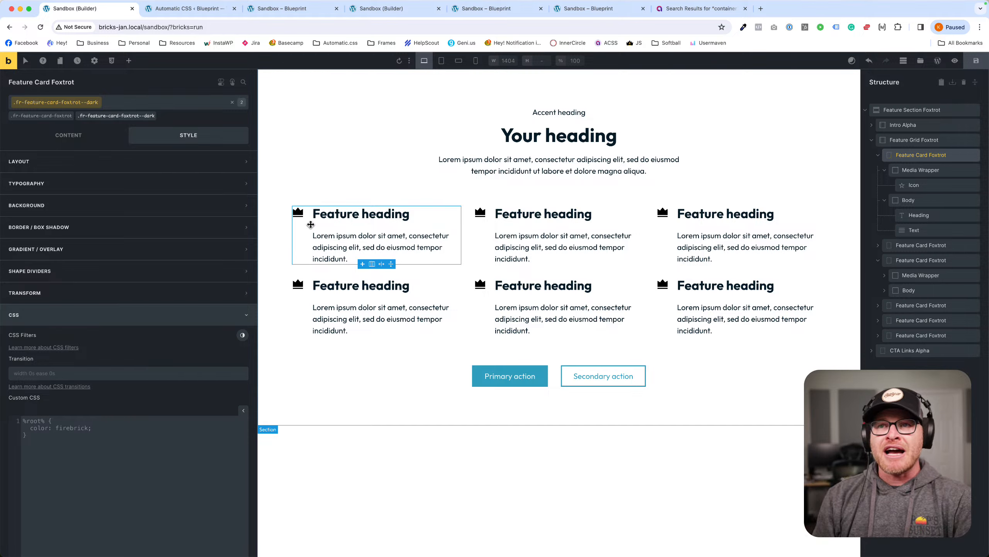
{"action": "left_click", "coordinate": [364, 229]}
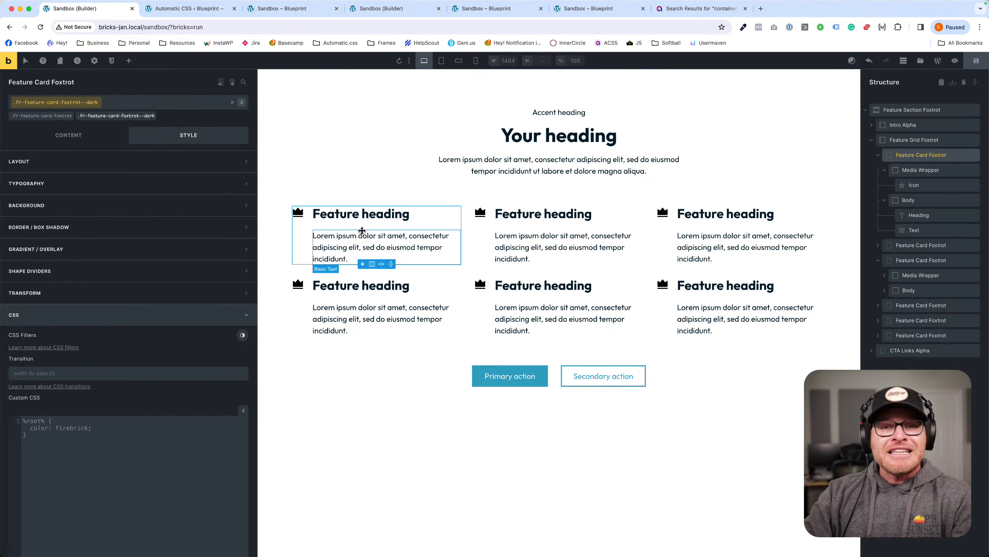
{"action": "left_click", "coordinate": [362, 230]}
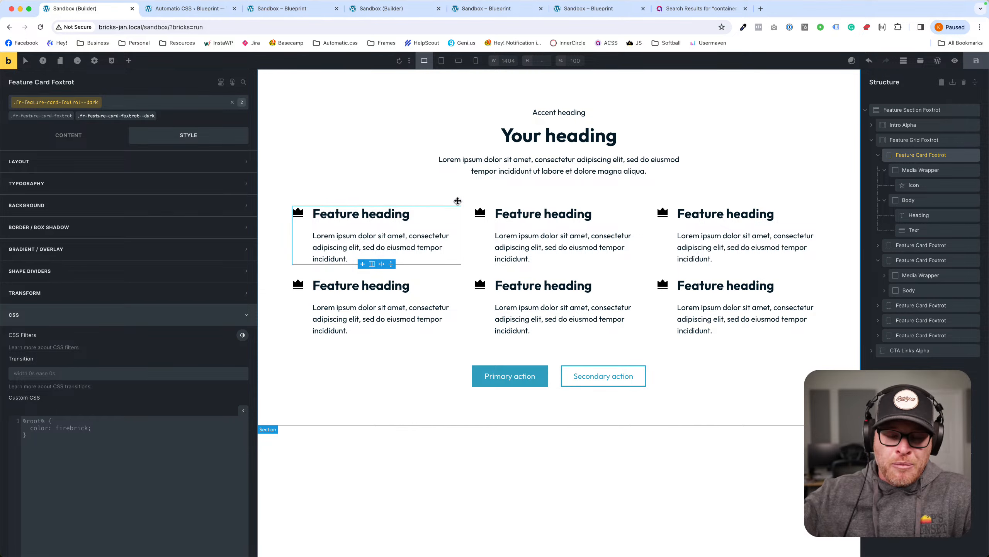
{"action": "left_click", "coordinate": [368, 204]}
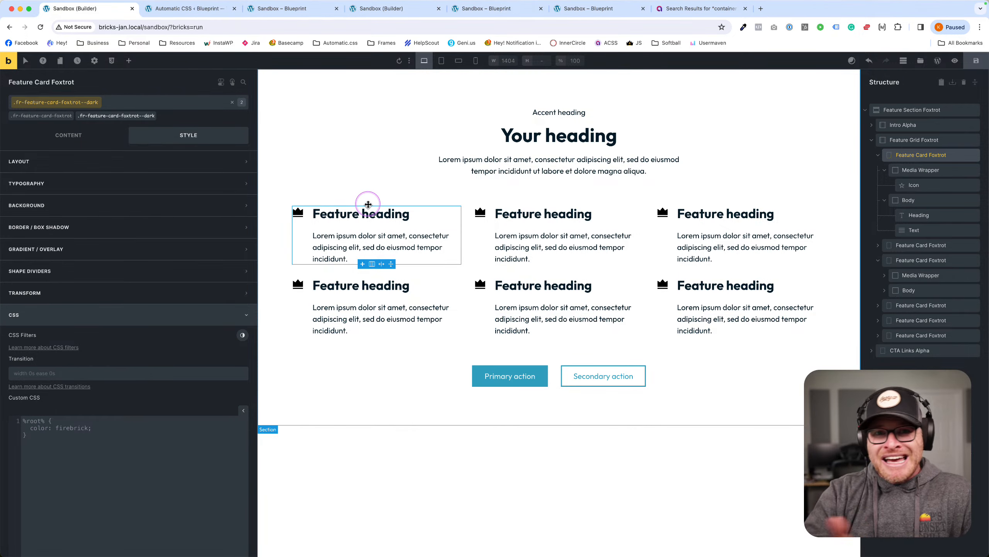
{"action": "left_click", "coordinate": [343, 190]}
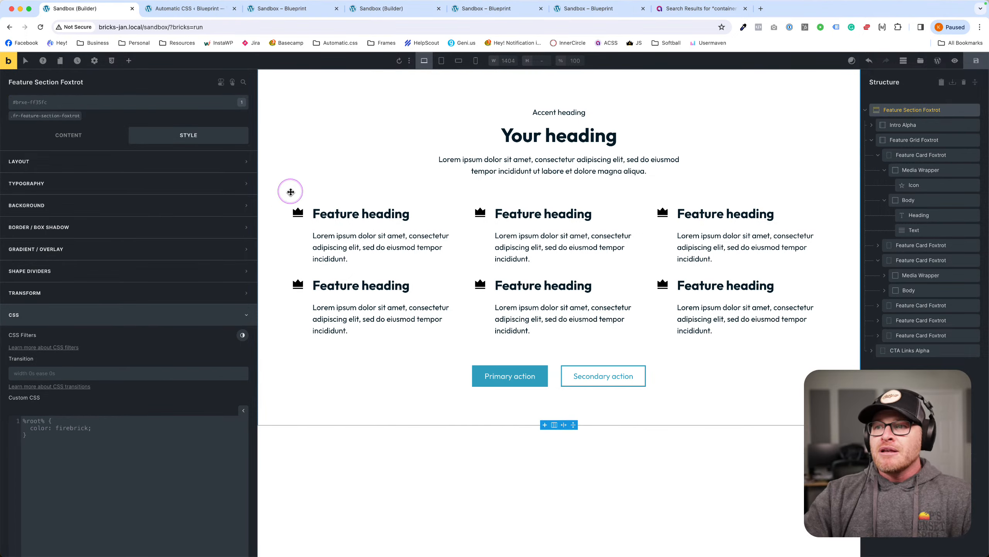
{"action": "left_click", "coordinate": [360, 272]}
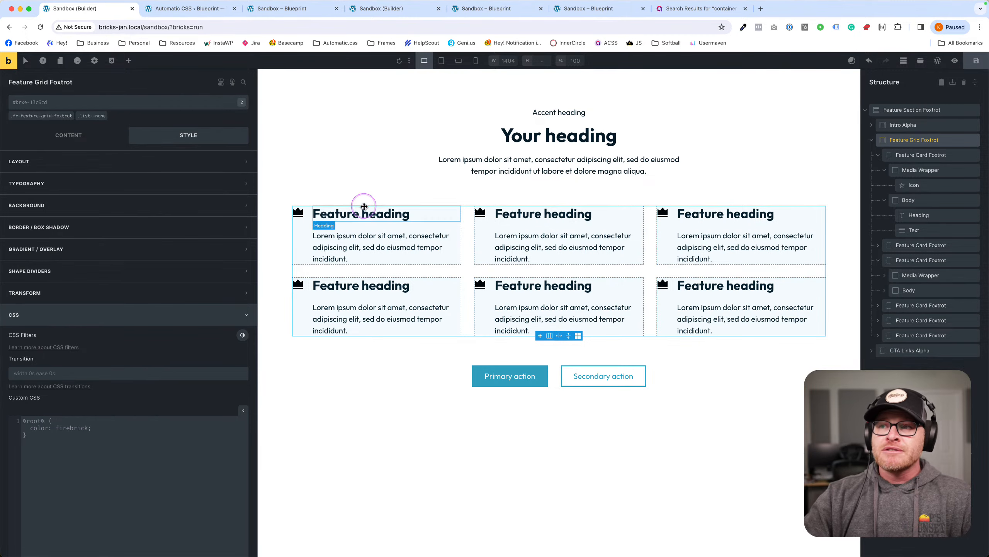
{"action": "left_click", "coordinate": [373, 183]}
{"action": "left_click", "coordinate": [351, 275]}
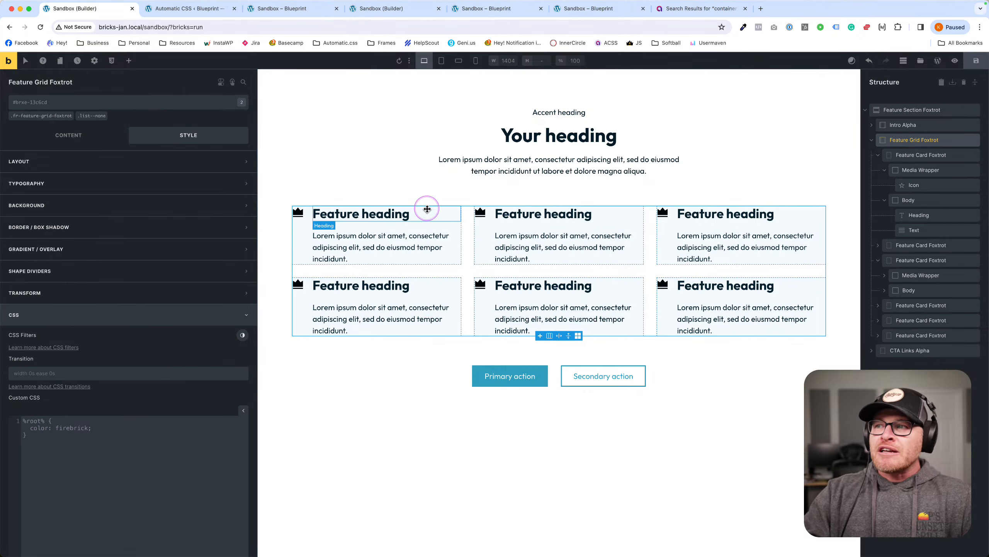
{"action": "left_click", "coordinate": [435, 198]}
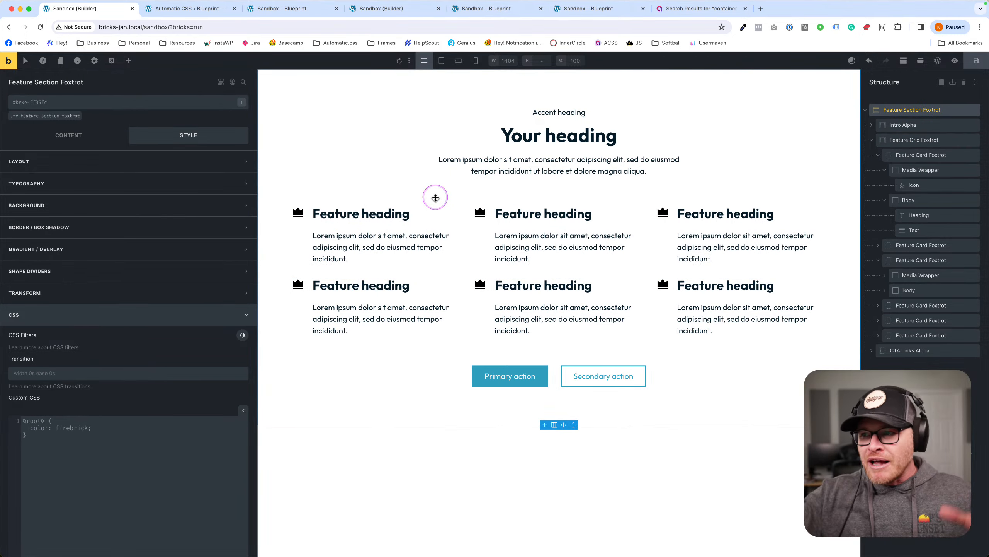